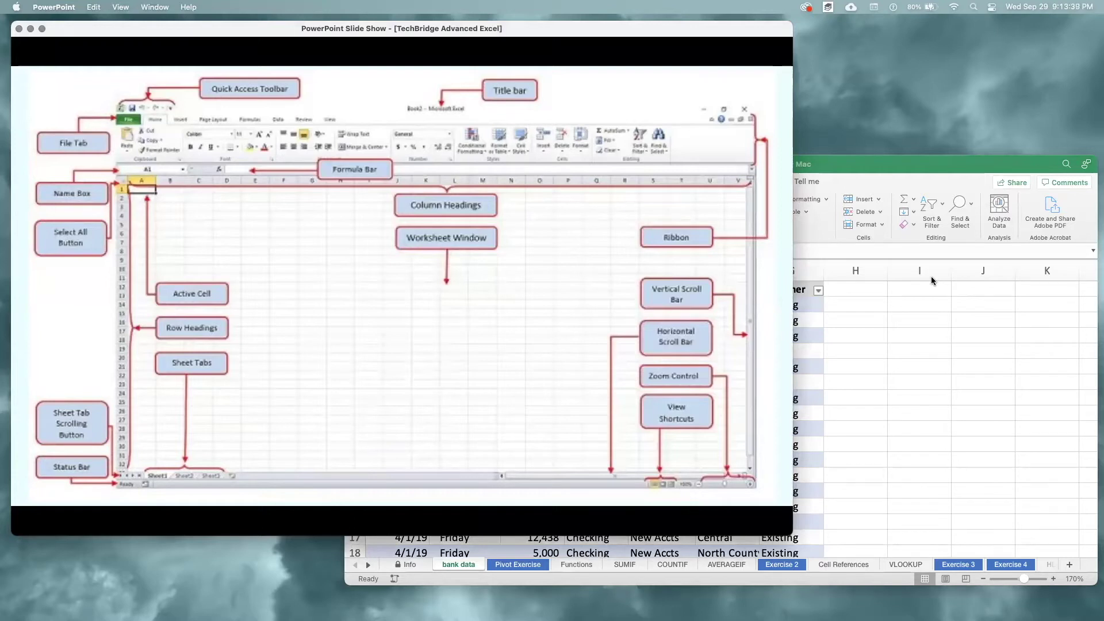
Advance the slide show past the agenda and the PivotTable definition to the "Preliminary look at the data" slide.
left_click(780, 240)
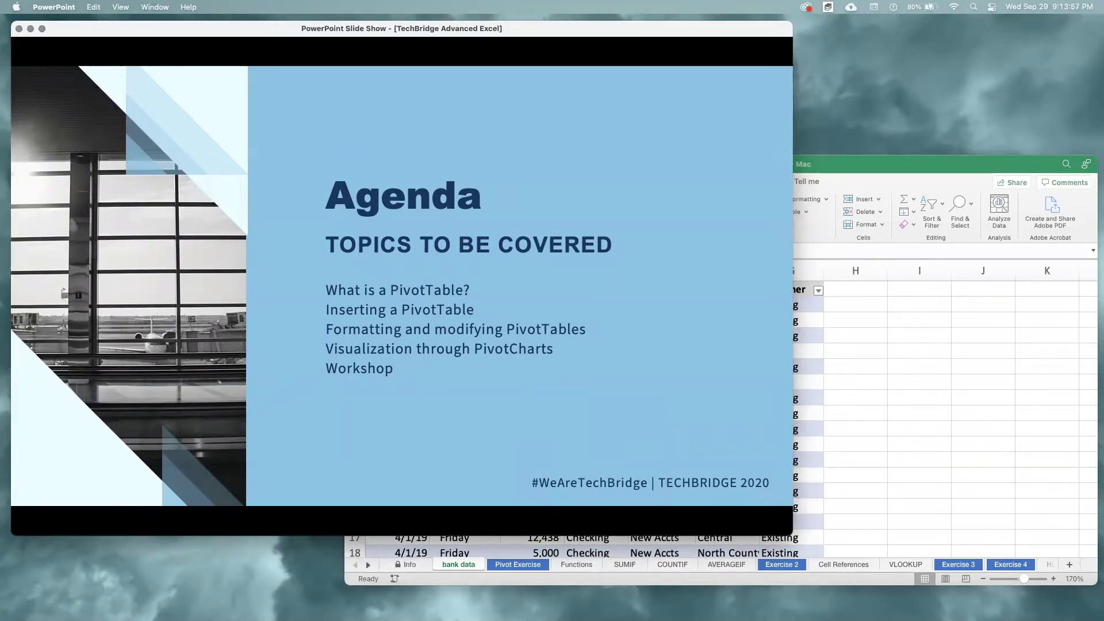
left_click(696, 297)
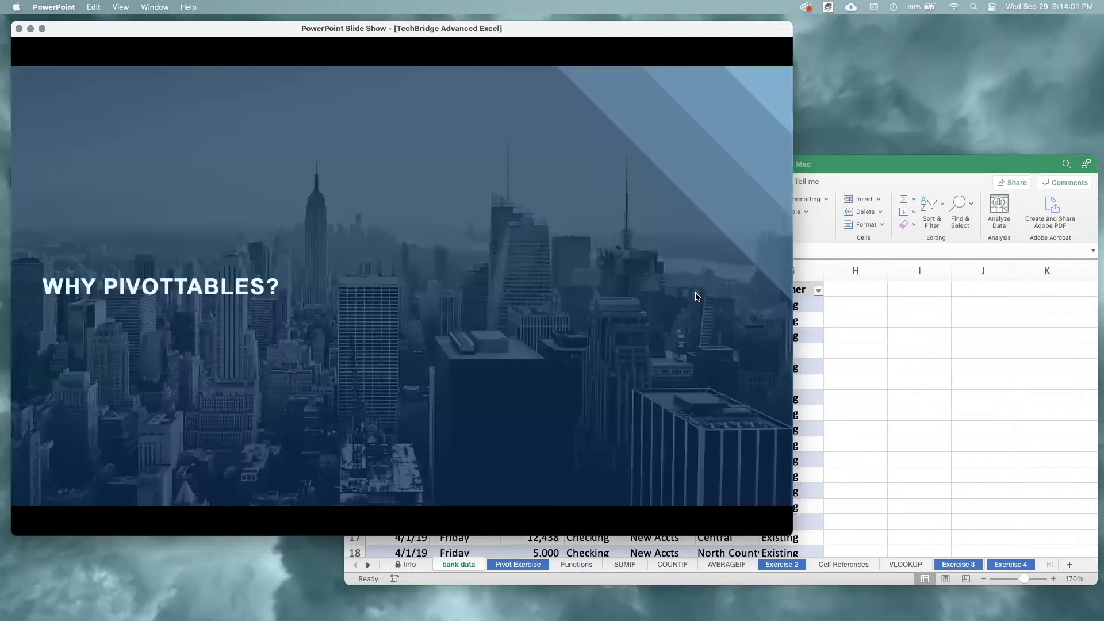
left_click(695, 296)
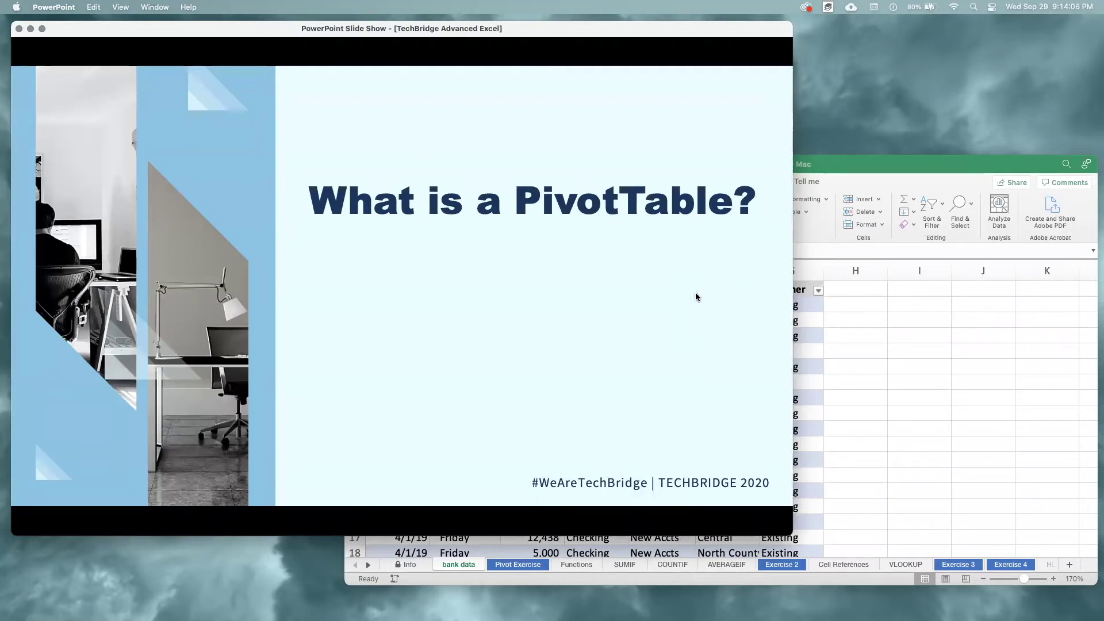
left_click(696, 297)
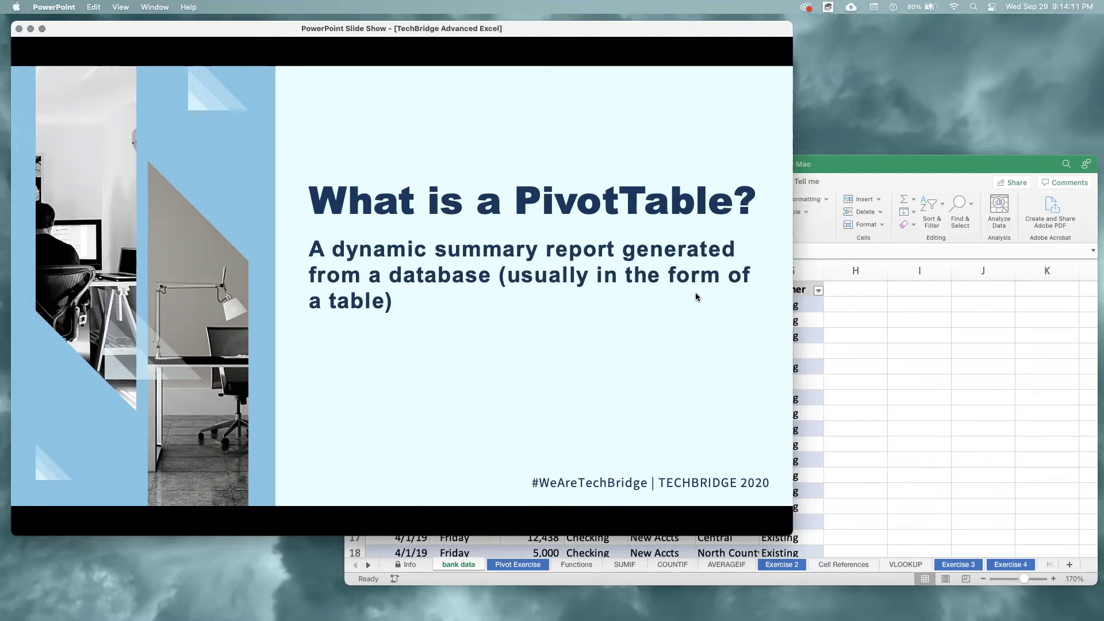
key("Right")
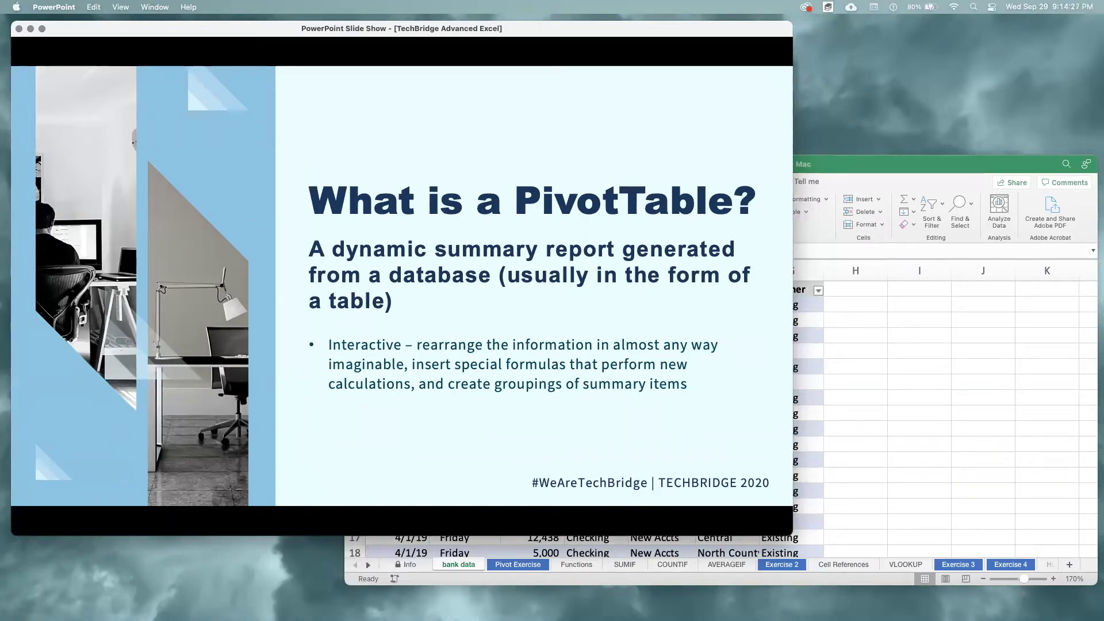
key("Right")
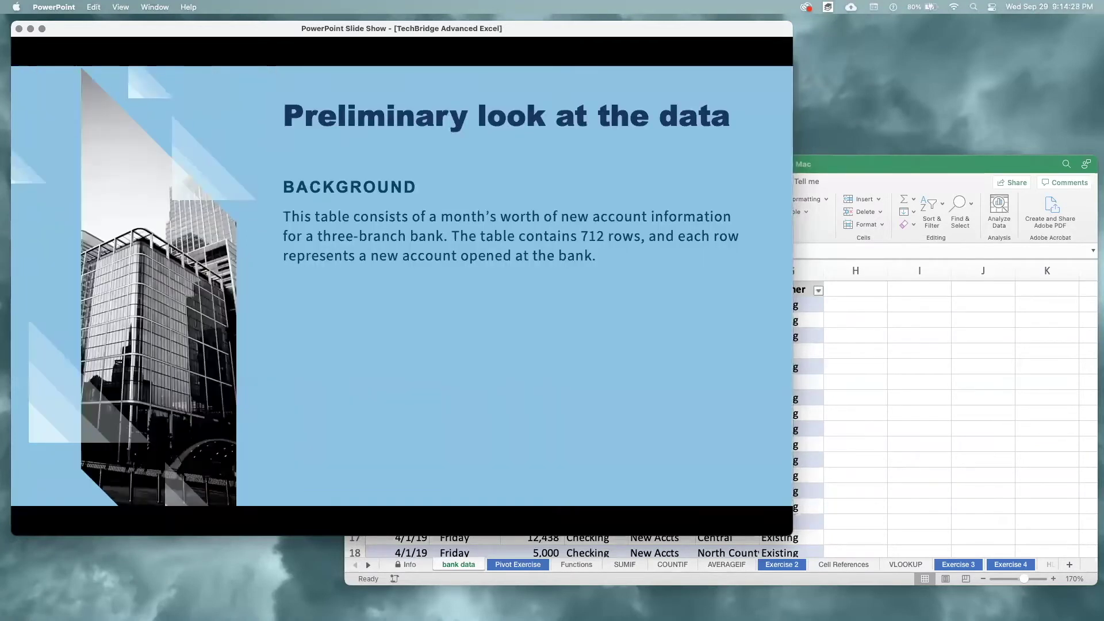
Switch to the Excel workbook and widen the Branch column on the bank data sheet to fit its entries.
left_click(1047, 402)
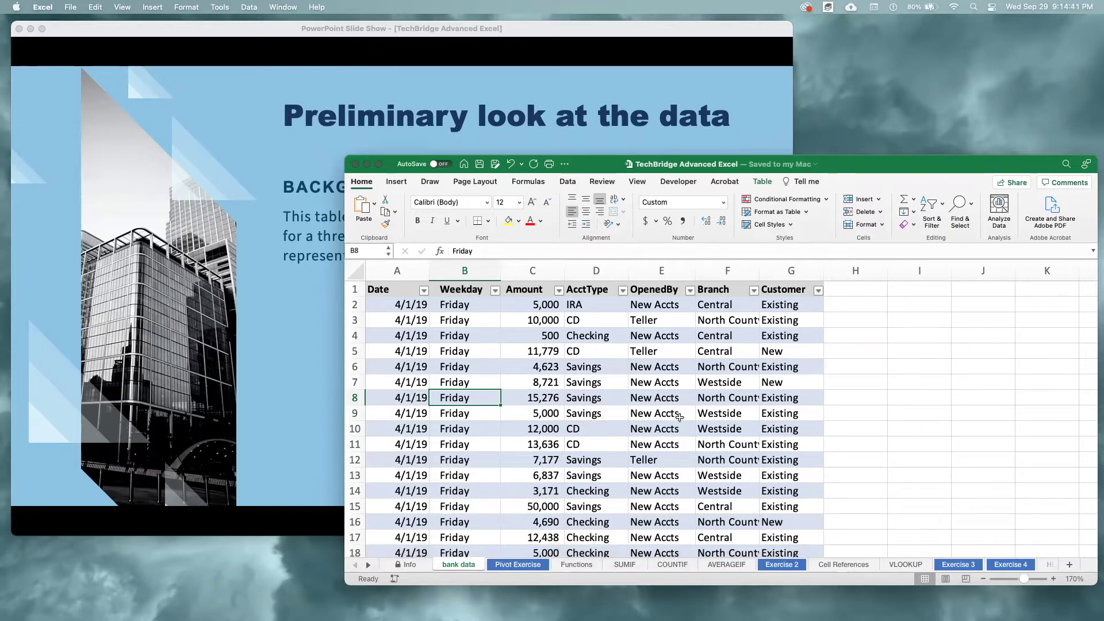
left_click_drag(759, 270, 778, 269)
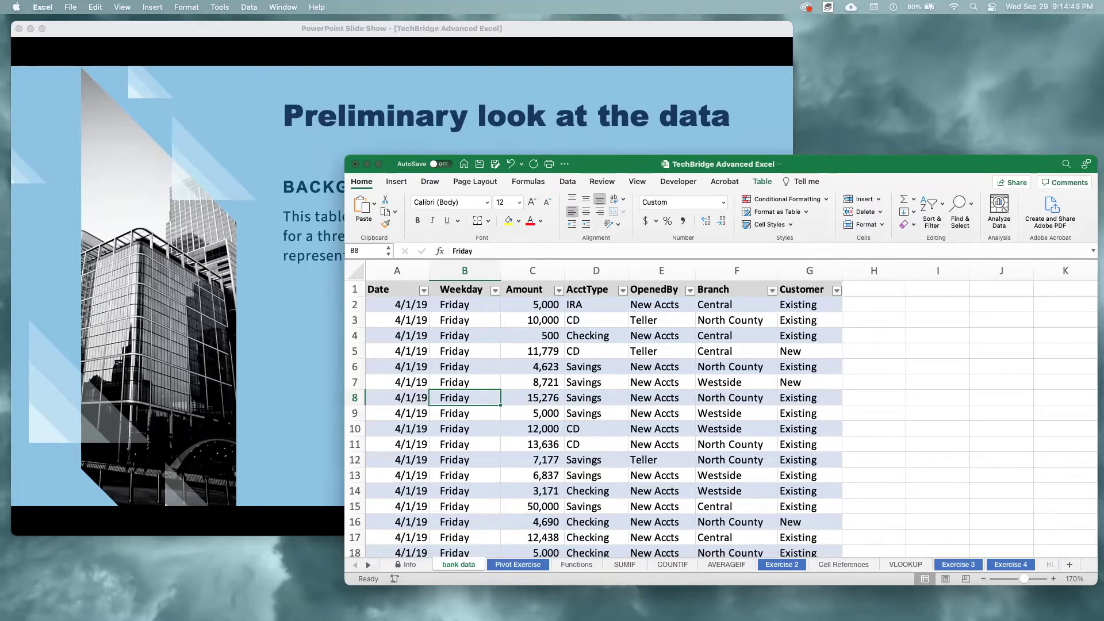
Reveal the column descriptions on the PowerPoint slide and review the Date, Weekday, Amount, AcctType and OpenedBy columns in Excel.
left_click(486, 111)
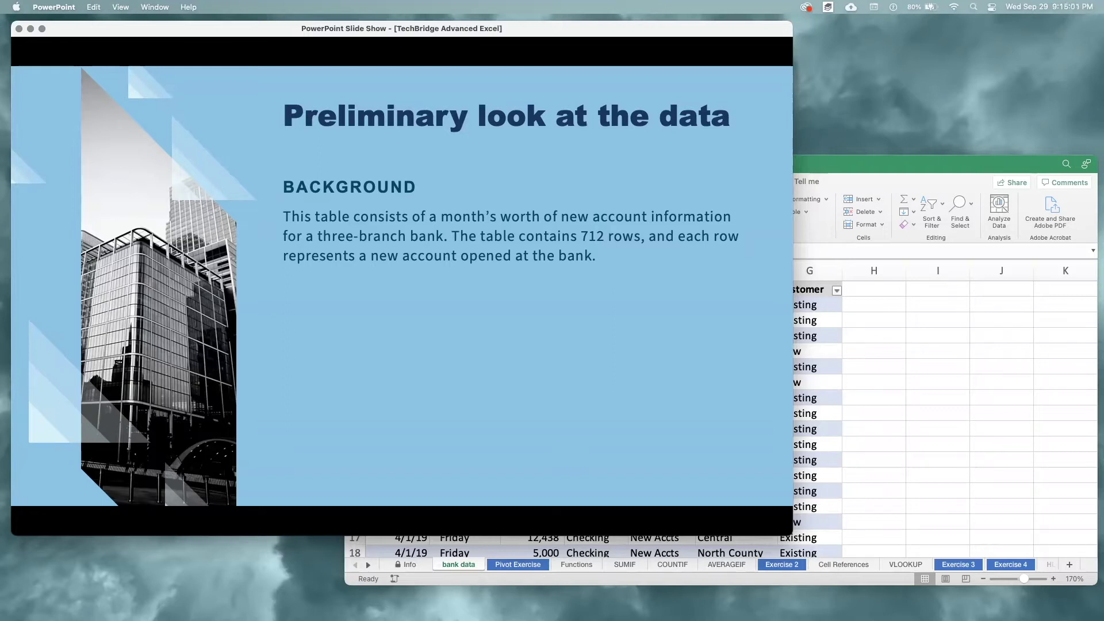
key("Right")
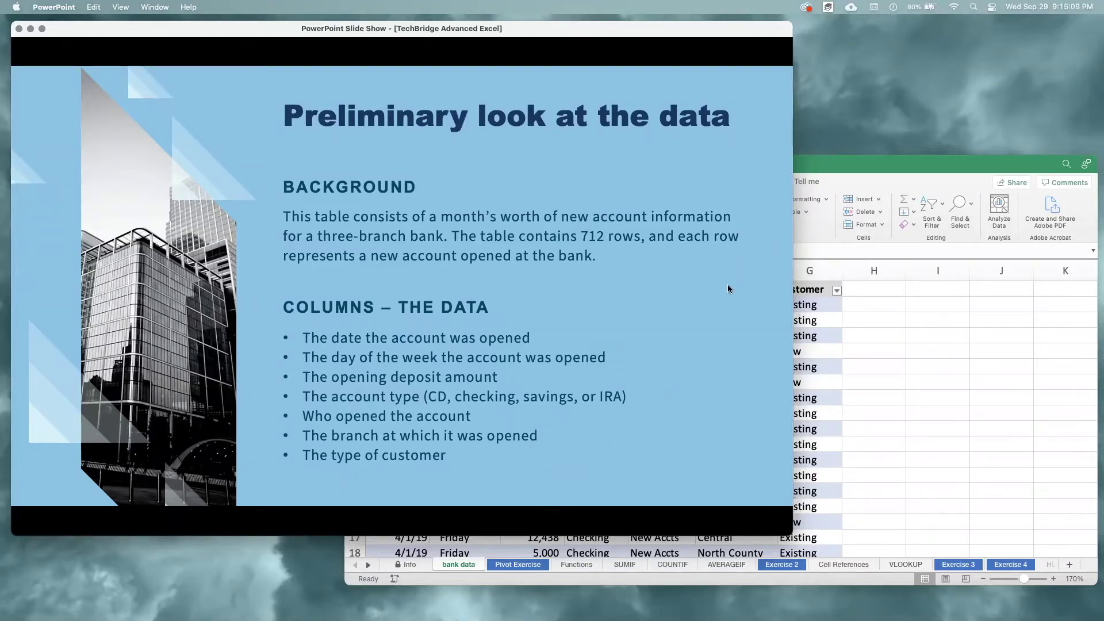
key("super+Tab")
left_click(398, 272)
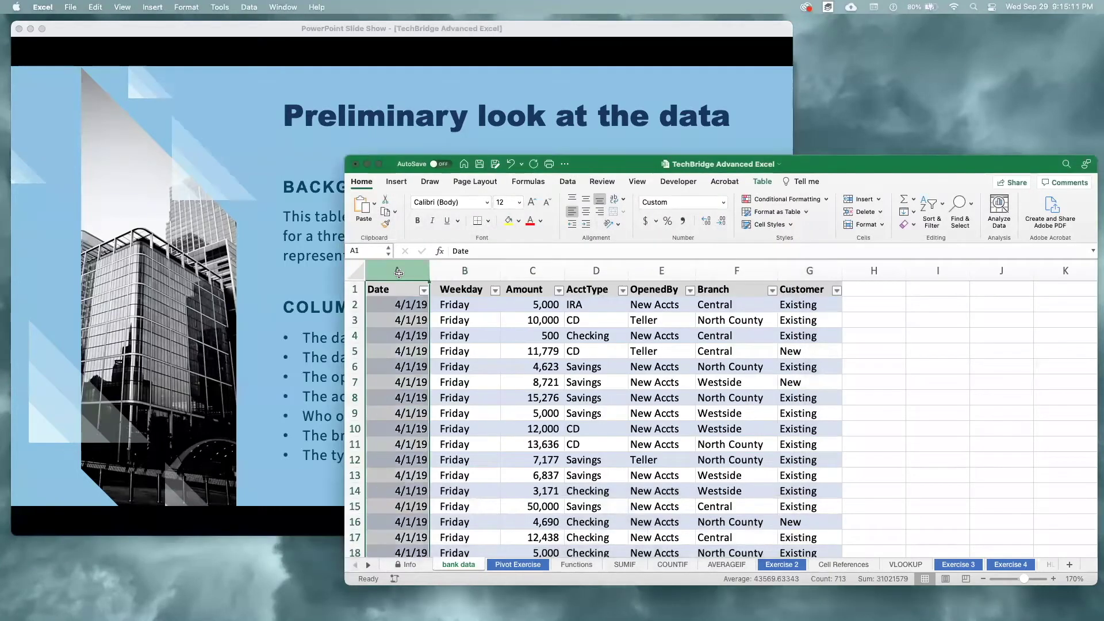
left_click(472, 271)
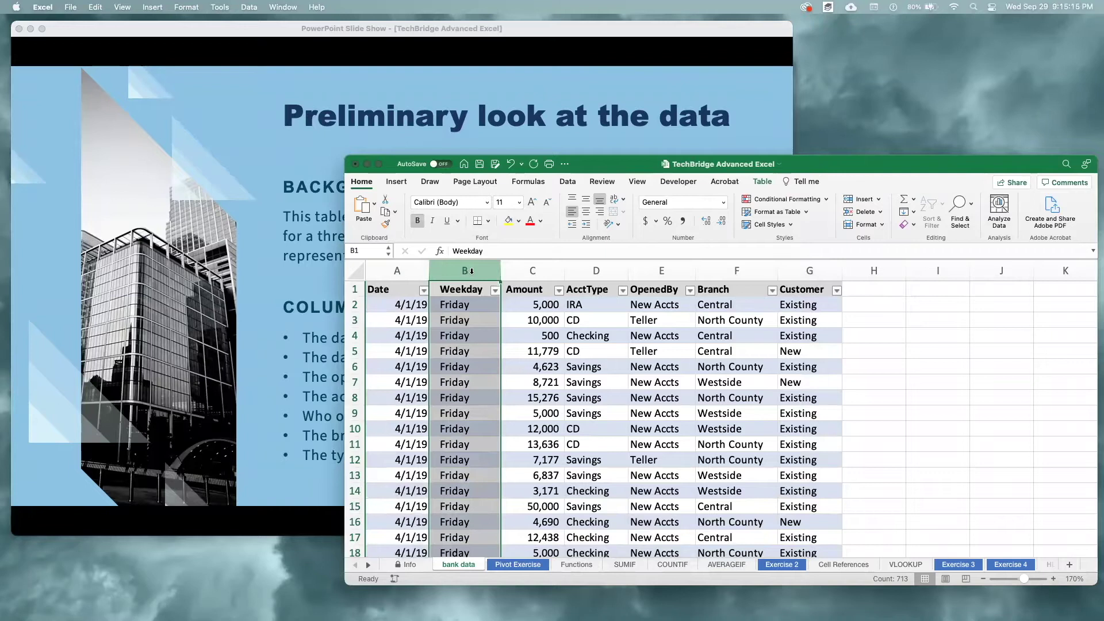
left_click(533, 271)
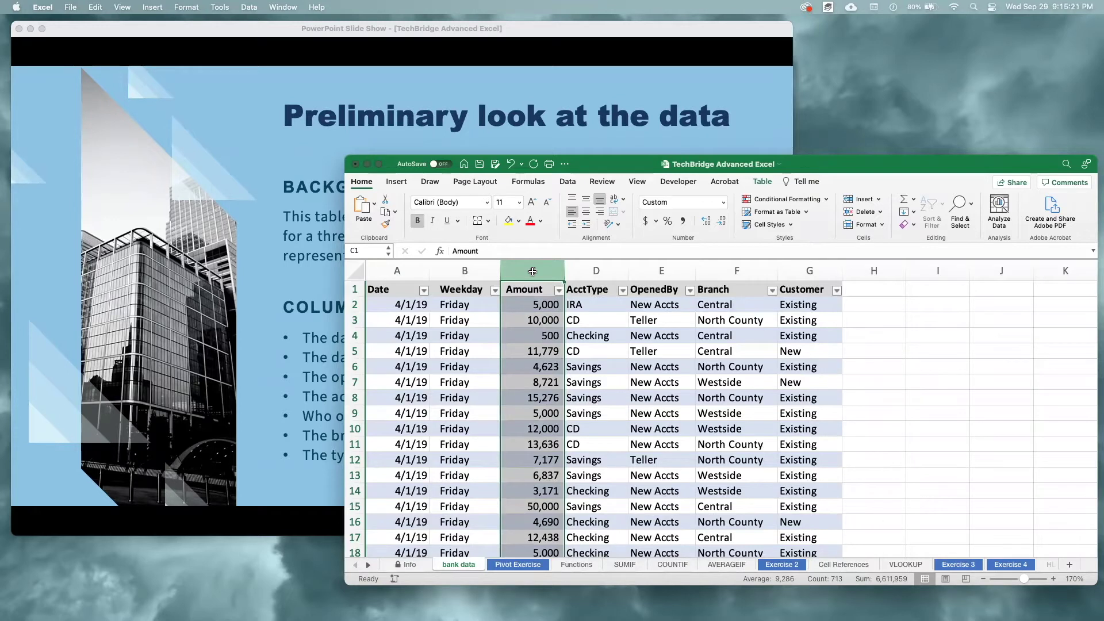
left_click(588, 270)
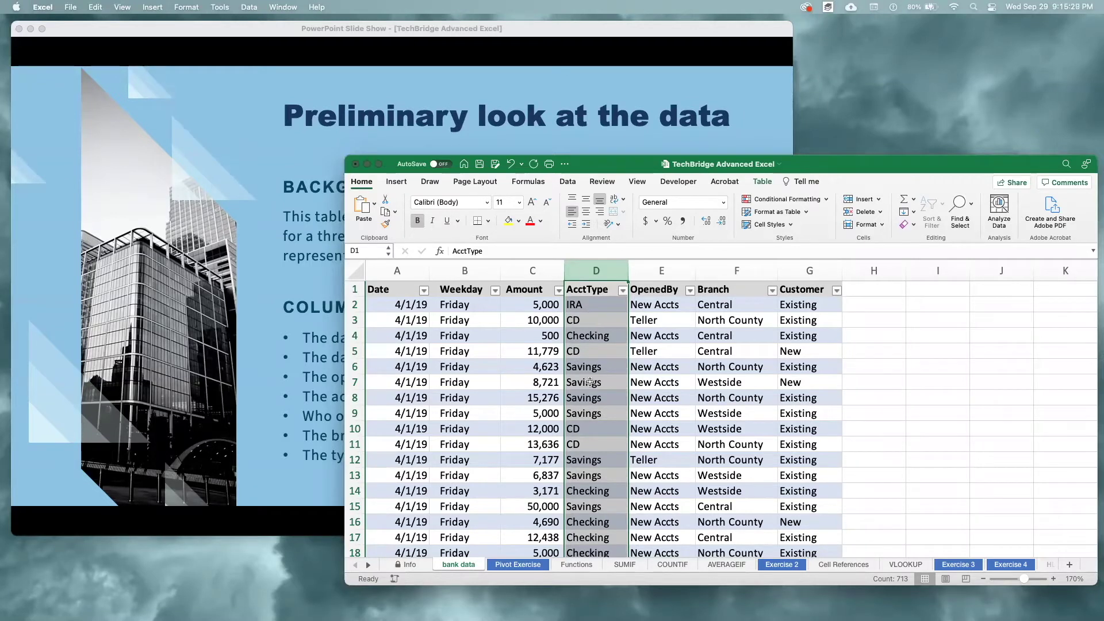
left_click(671, 273)
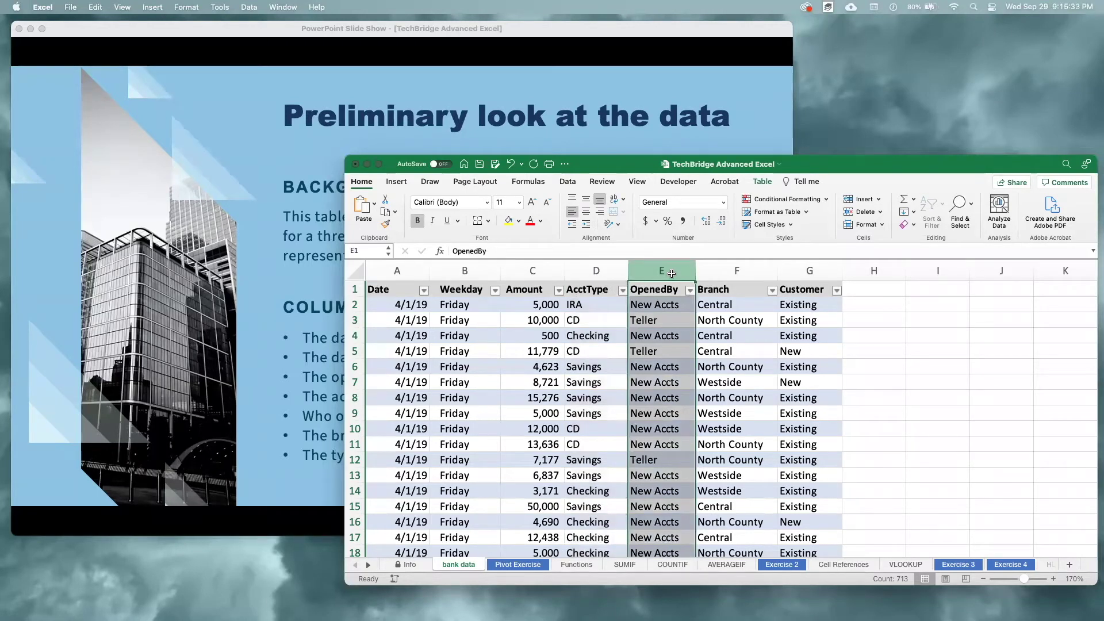
left_click(661, 320)
left_click(668, 306)
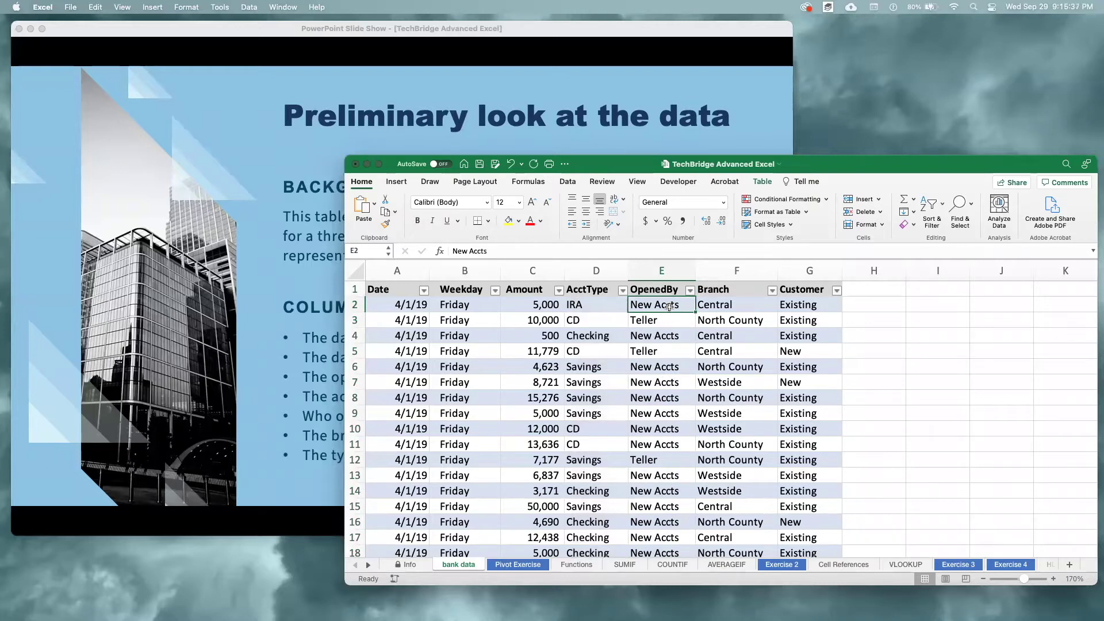
Review the Branch column with its Central, North County and Westside entries, and the Customer column of the bank data.
left_click(725, 267)
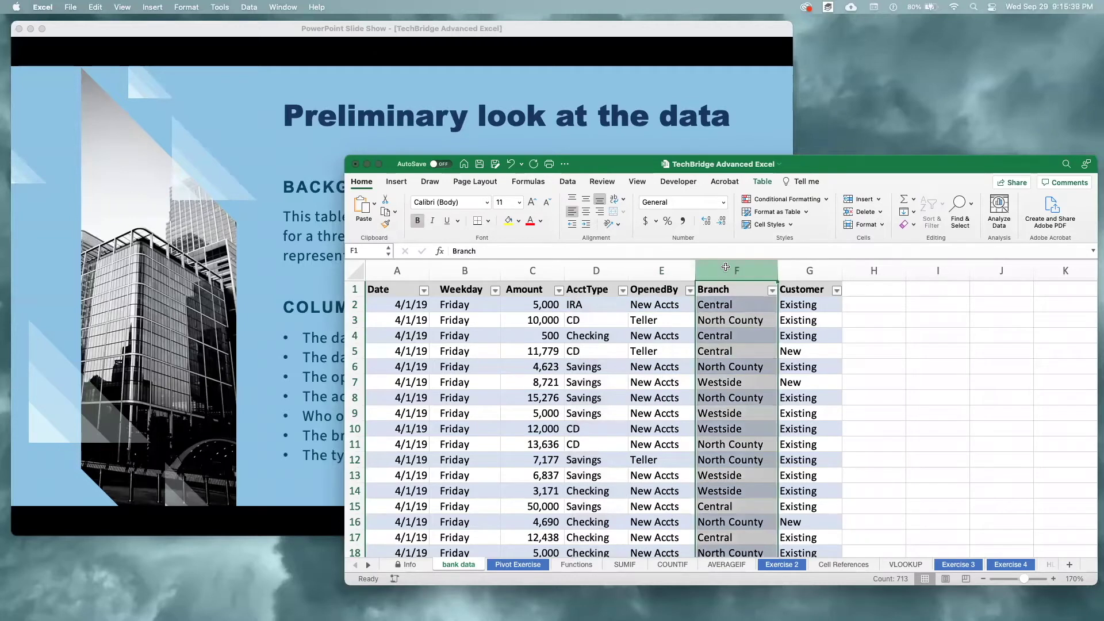
left_click(725, 303)
left_click(728, 323)
left_click(731, 367)
left_click(737, 383)
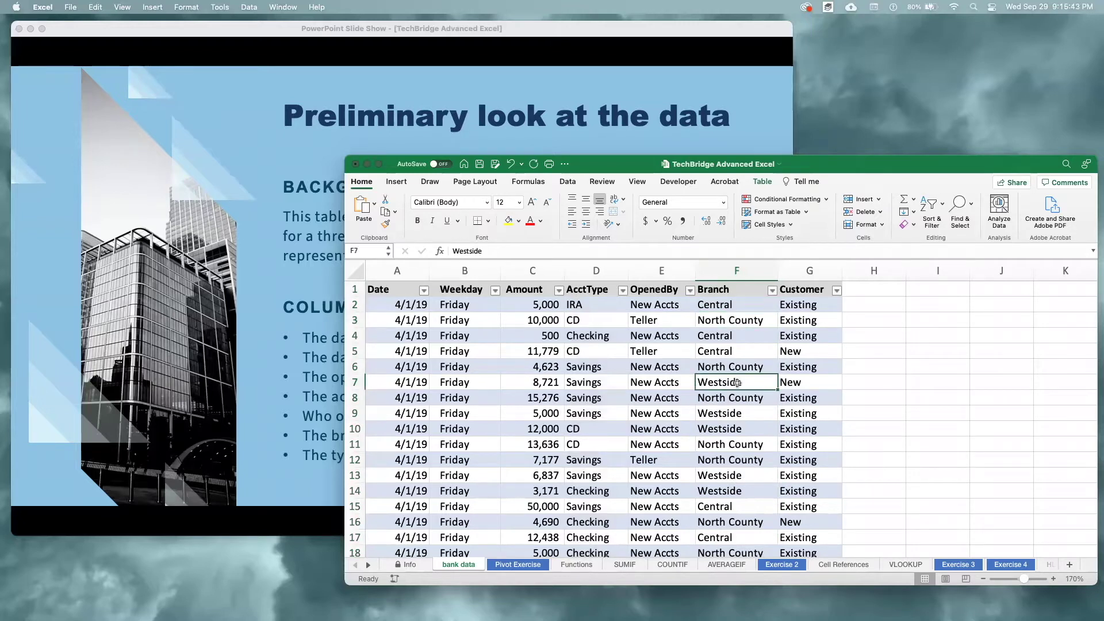
left_click(810, 276)
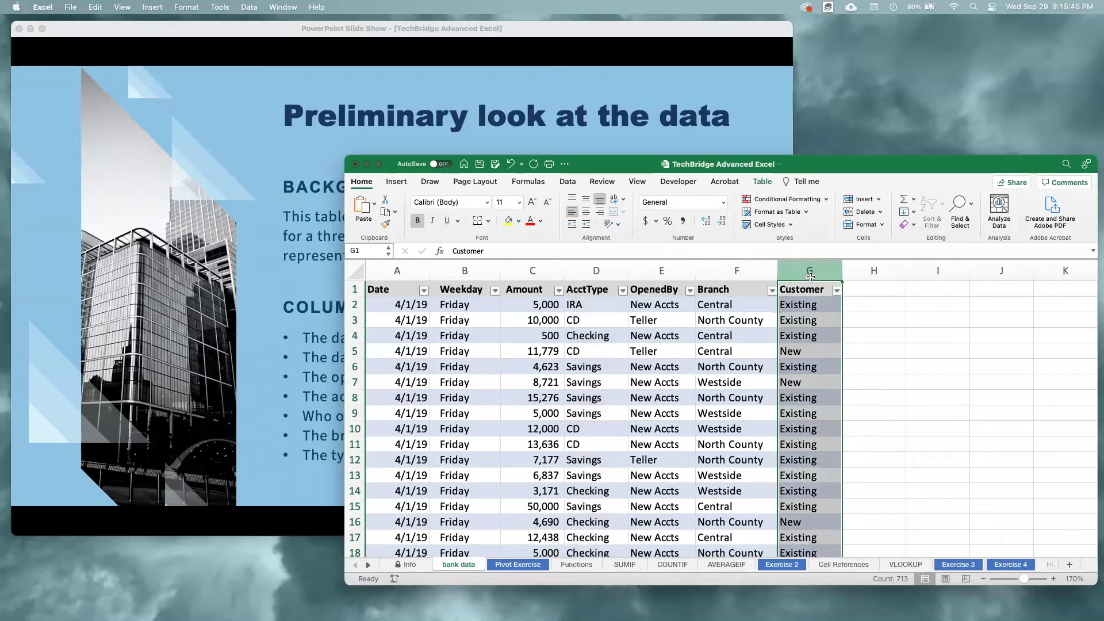
left_click(810, 333)
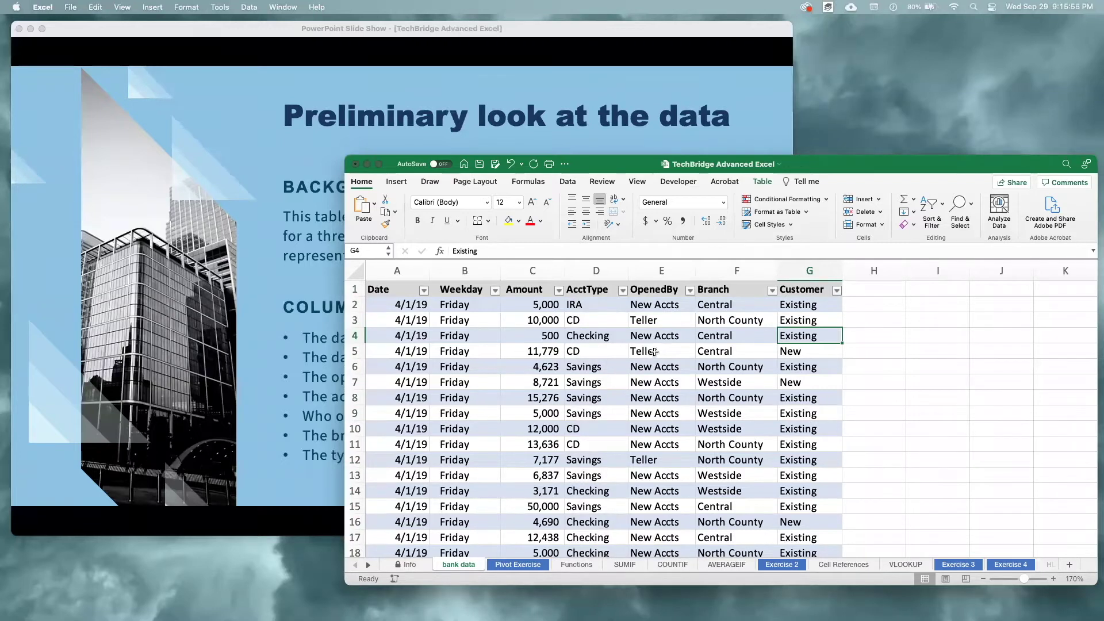
Switch to the PowerPoint slide show and advance to the "Questions of Interest" slide.
left_click(567, 97)
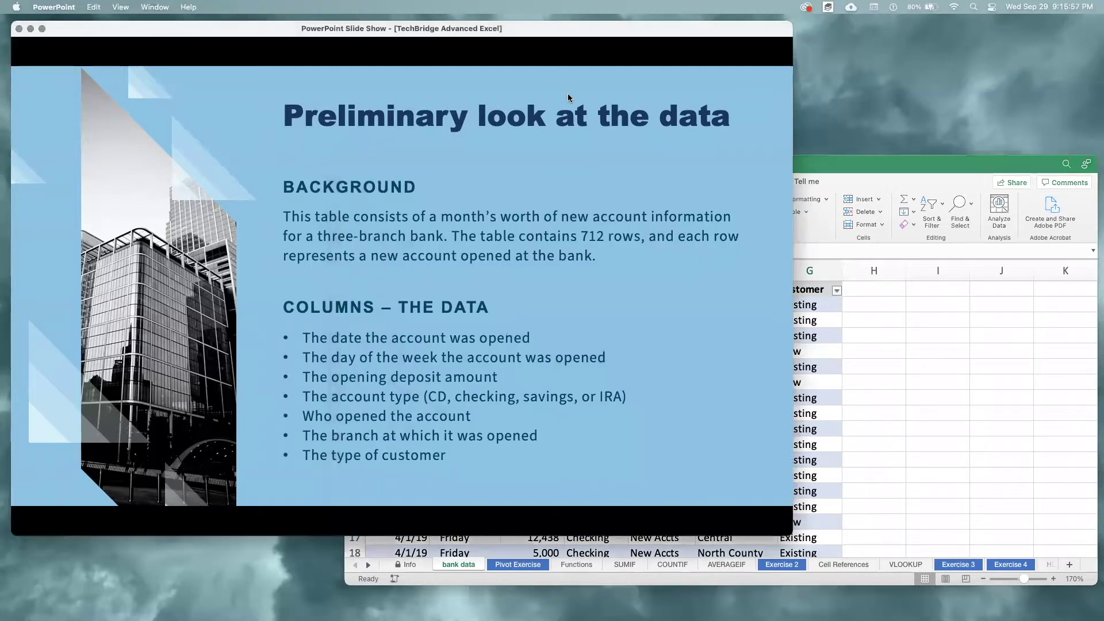
left_click(567, 97)
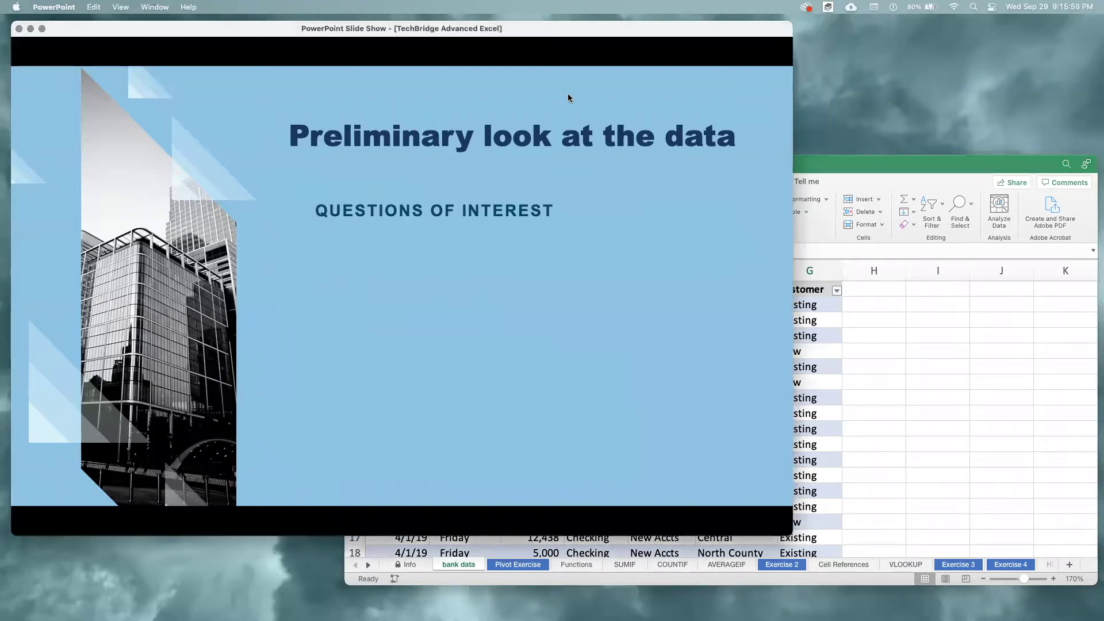
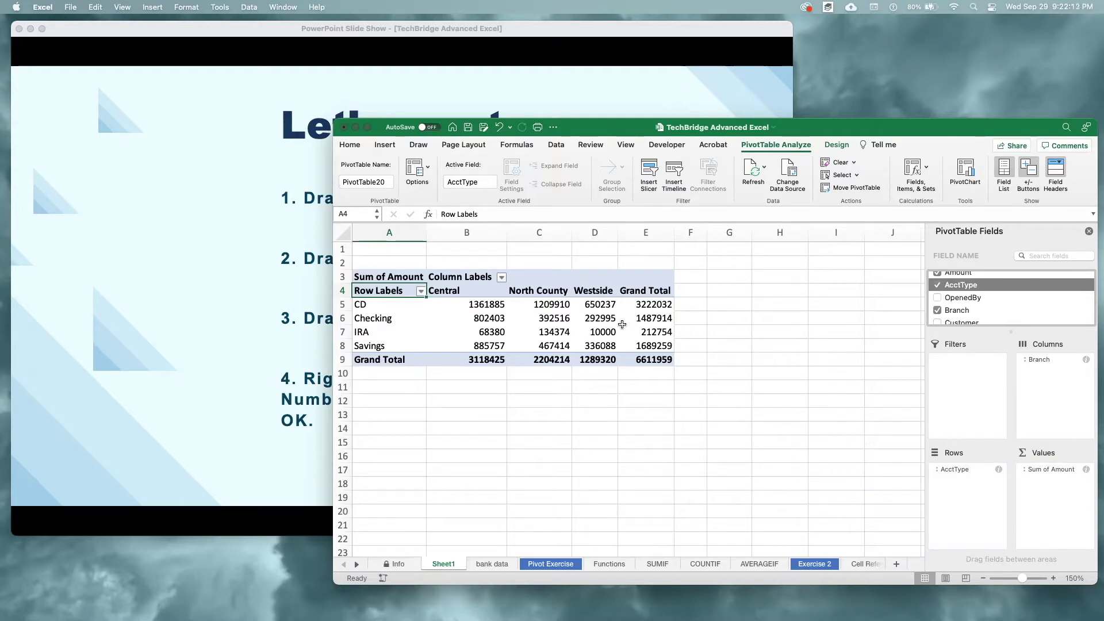
Choose the Currency number format with 0 decimal places for the PivotTable's Sum of Amount values in Excel.
left_click(272, 387)
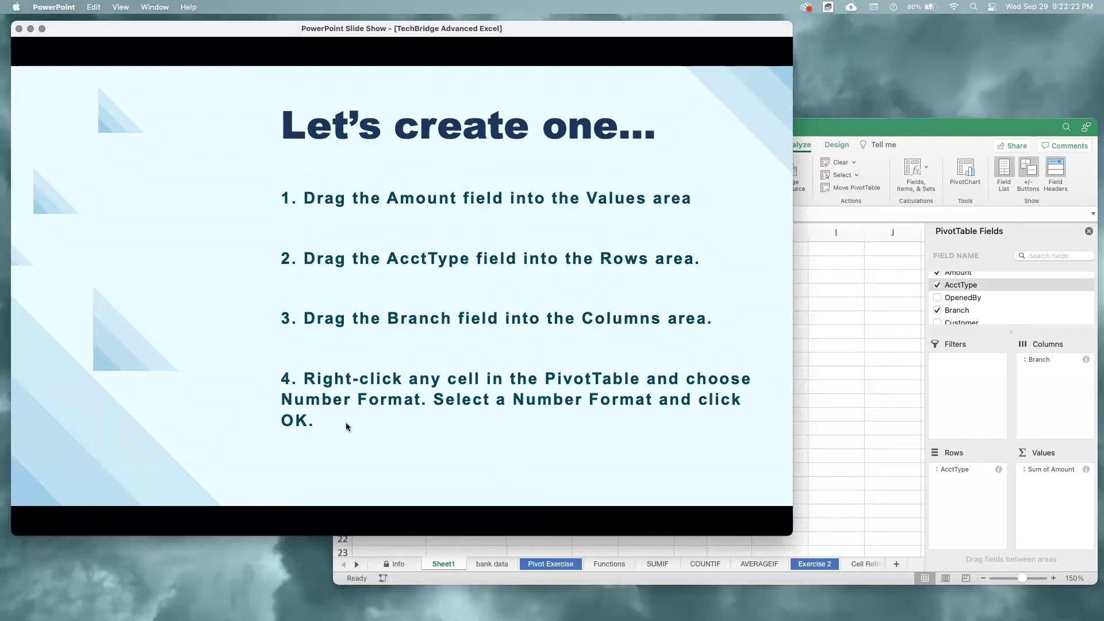
left_click(814, 355)
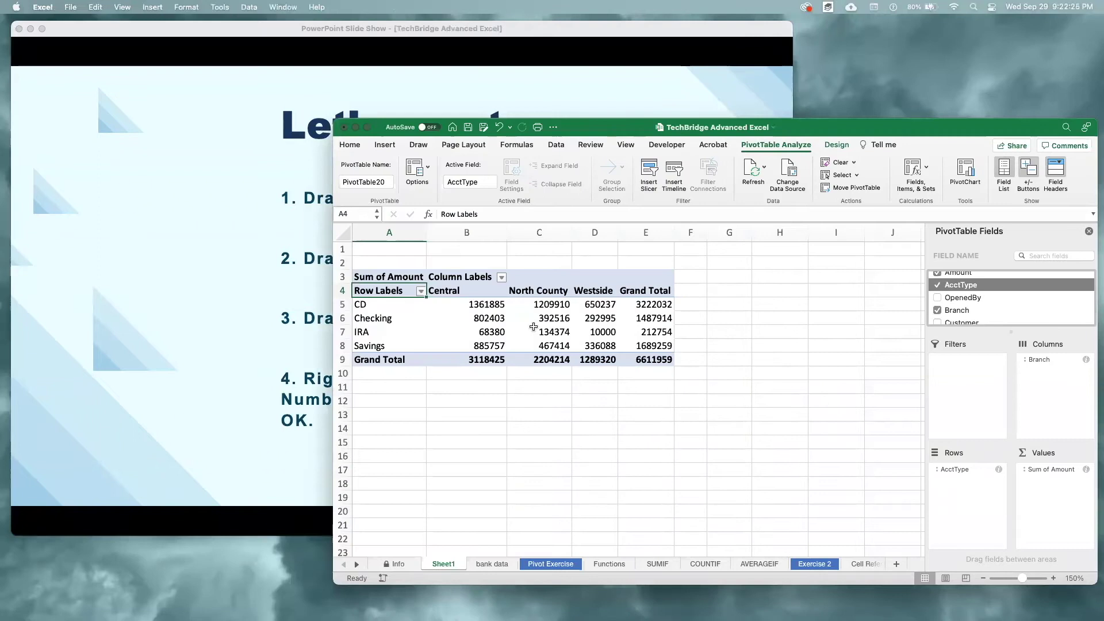
left_click(549, 318)
right_click(536, 320)
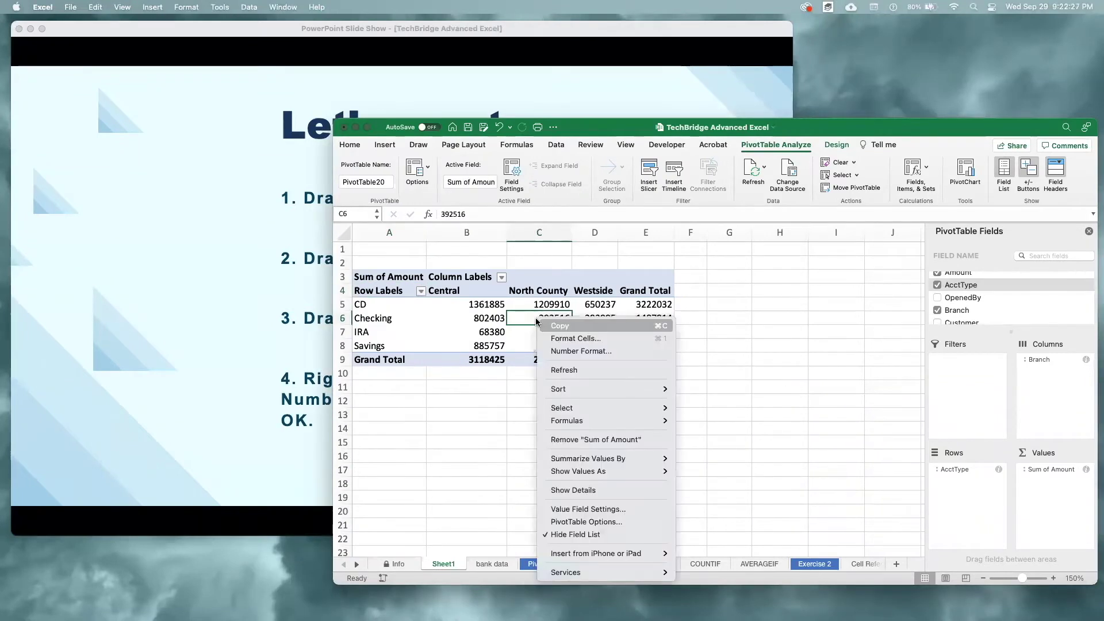
left_click(567, 352)
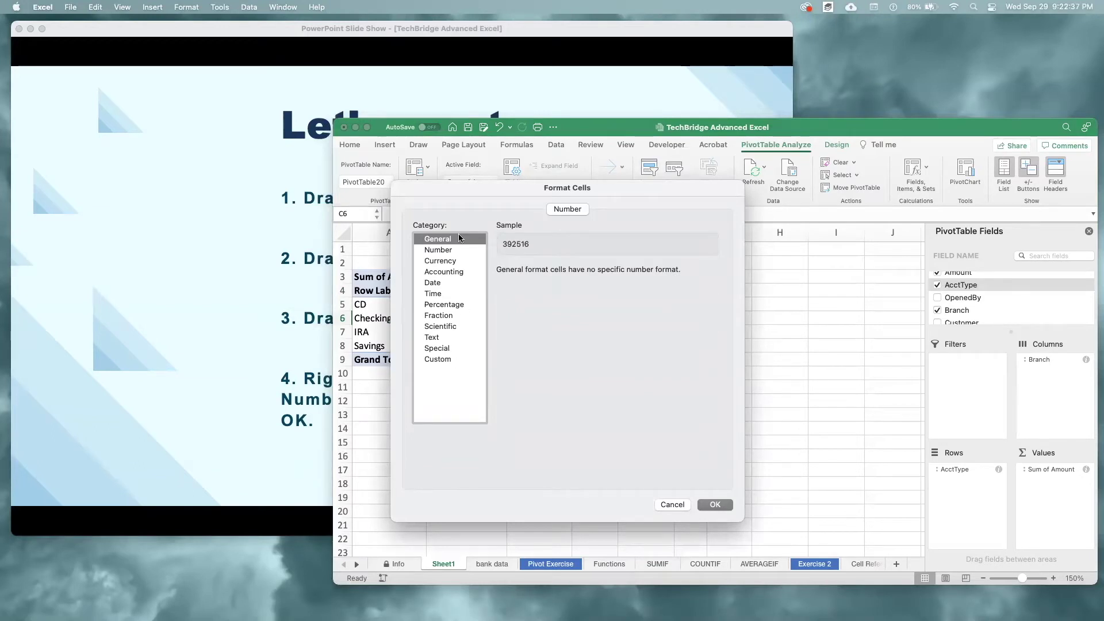
left_click(467, 263)
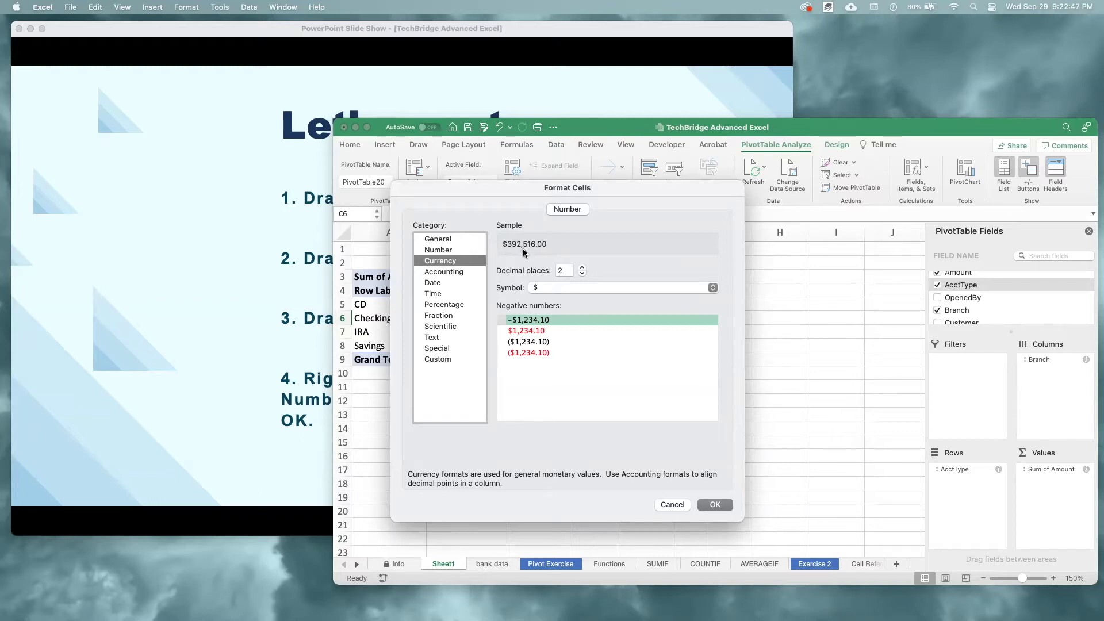
left_click_drag(497, 188, 708, 197)
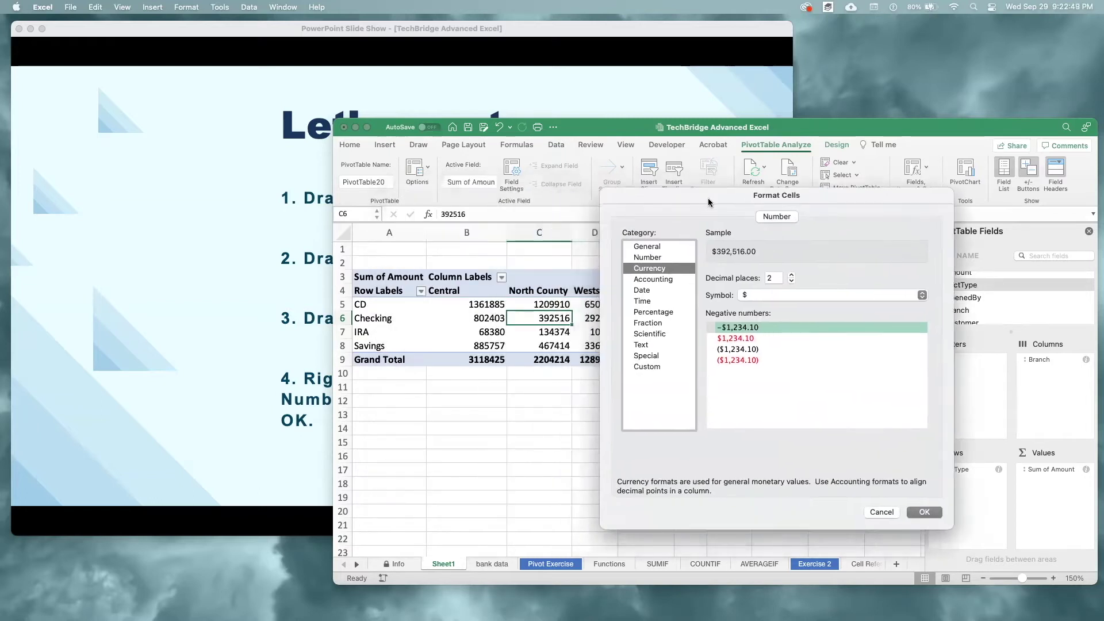
left_click(791, 281)
left_click(791, 281)
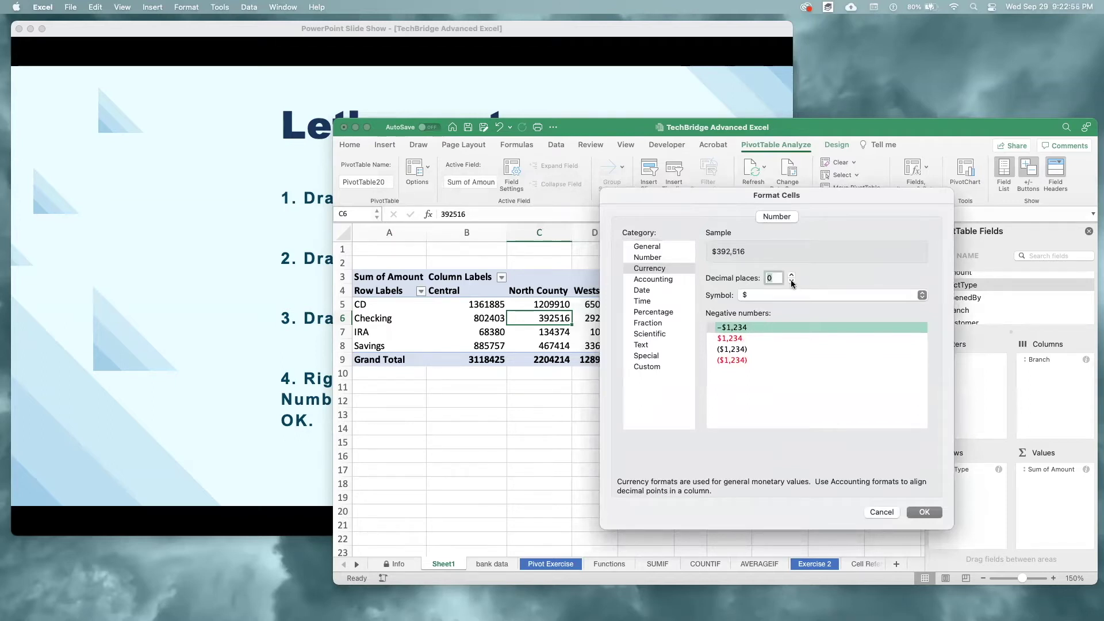
Set the currency symbol to $ and apply the number format to the PivotTable values.
left_click(774, 296)
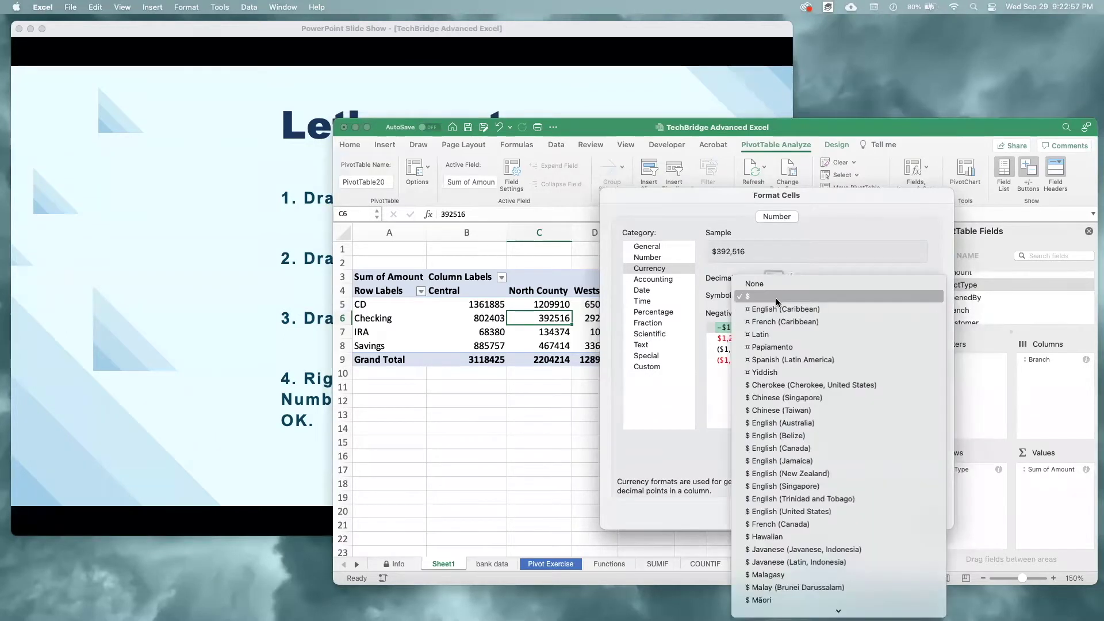
left_click(757, 284)
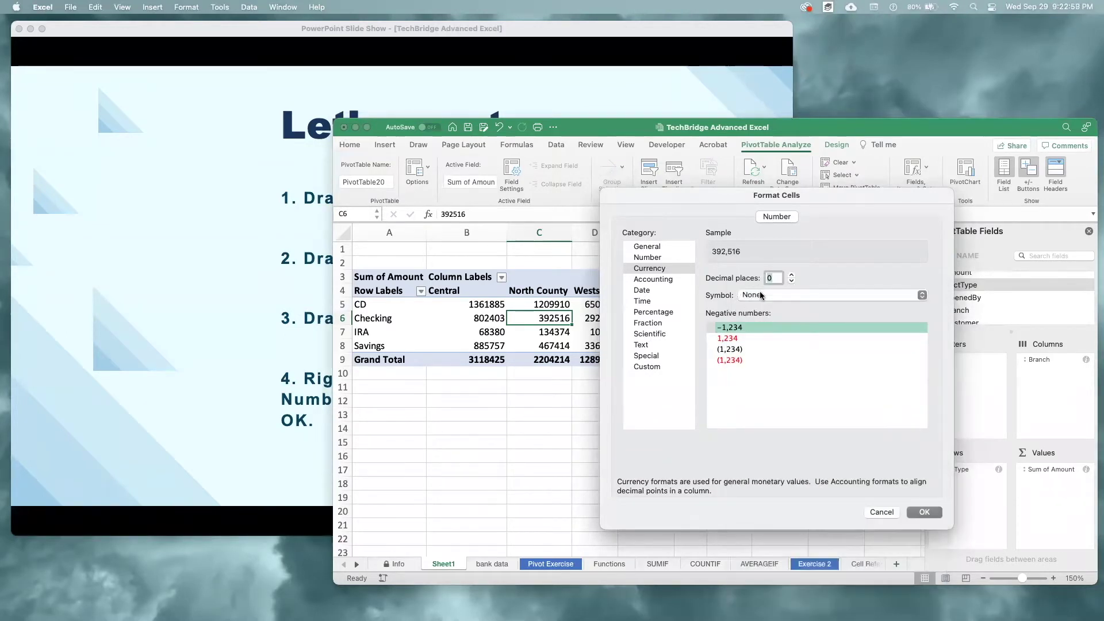
left_click(815, 302)
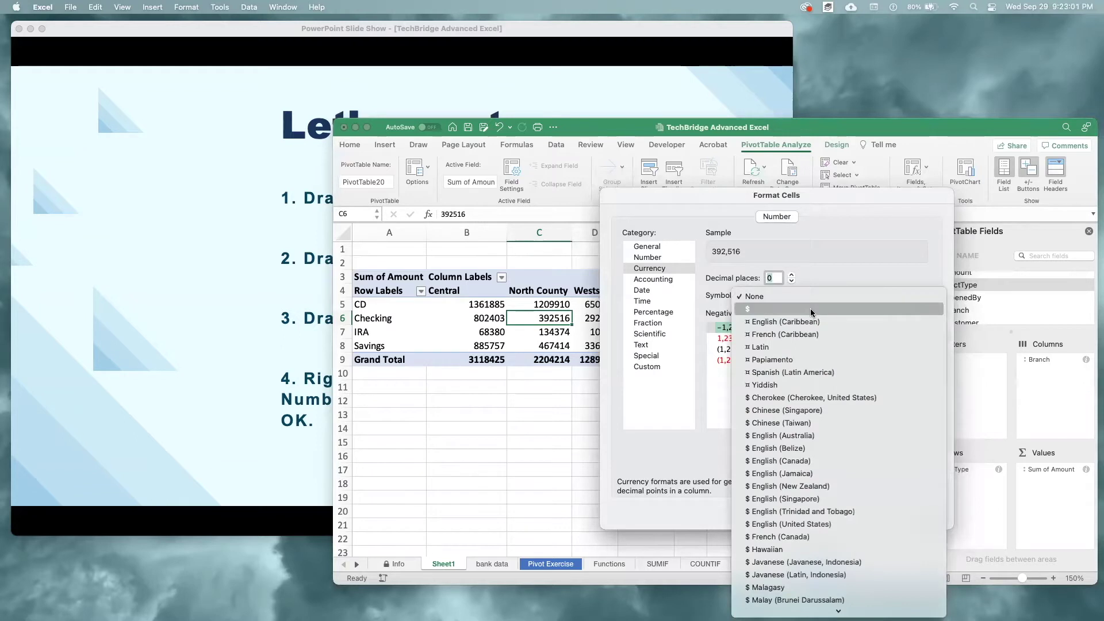
left_click(813, 309)
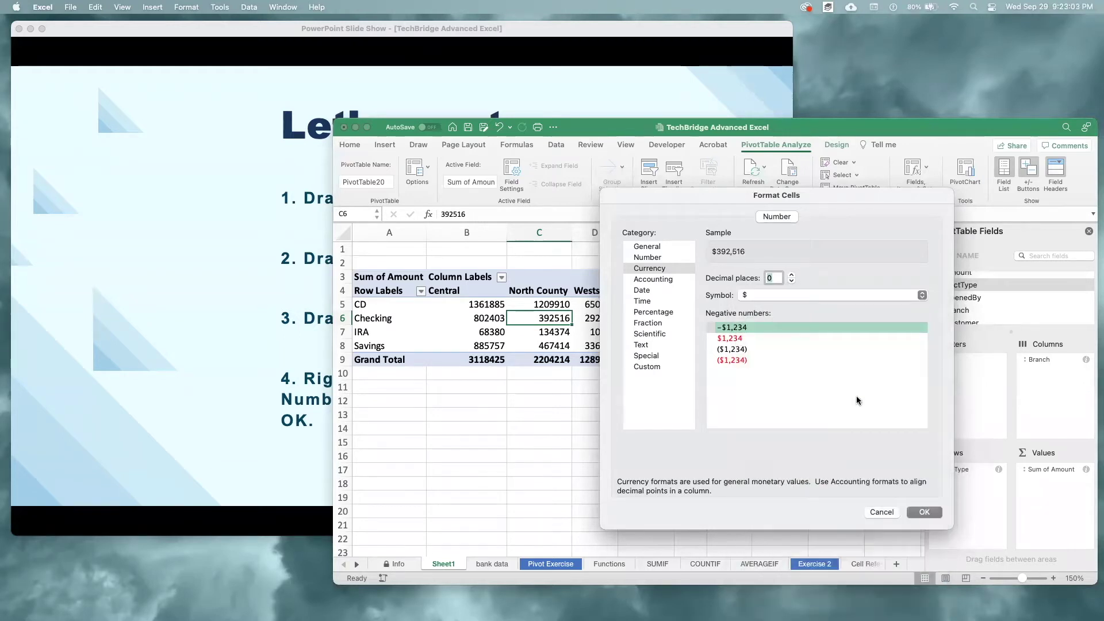
left_click(923, 513)
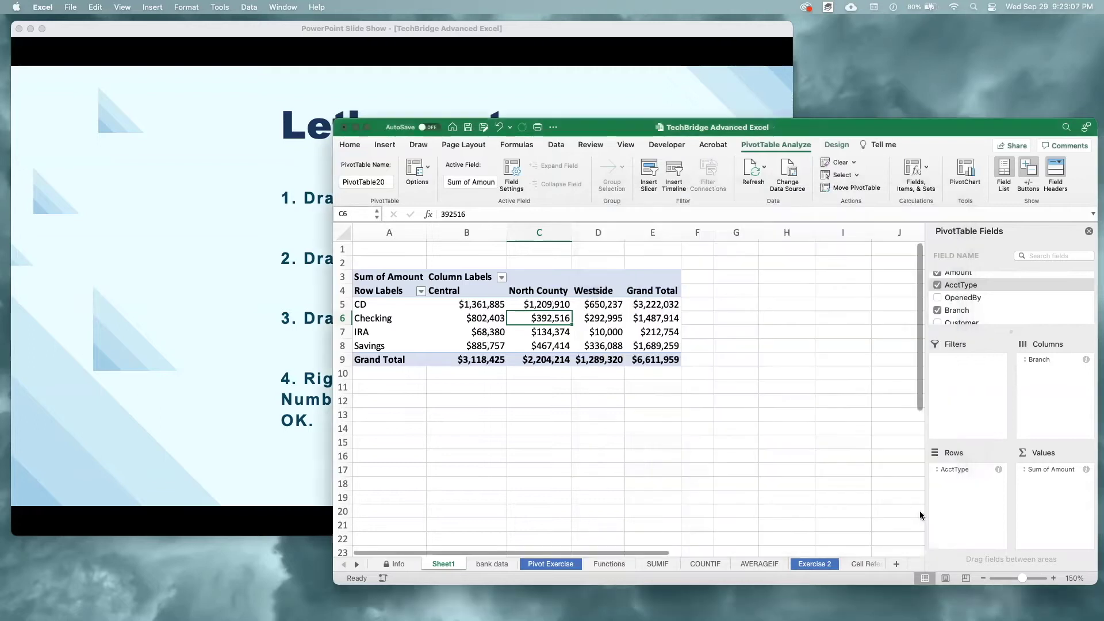
Deselect the PivotTable, switch to the PowerPoint slide show and advance to the "Formatting" slide.
left_click(658, 393)
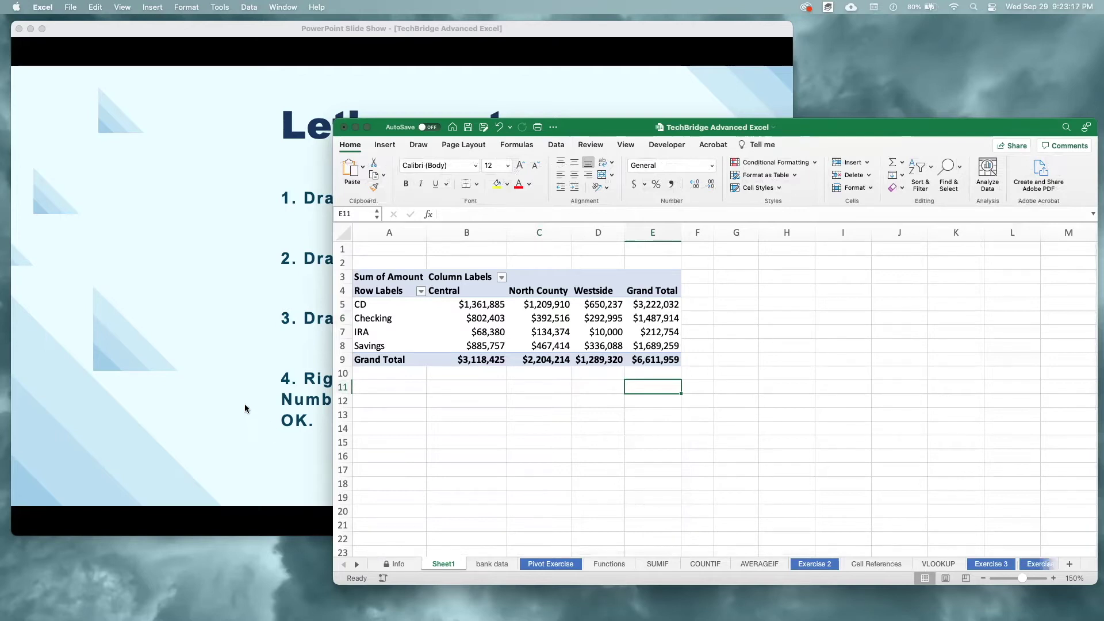
left_click(253, 441)
left_click(253, 440)
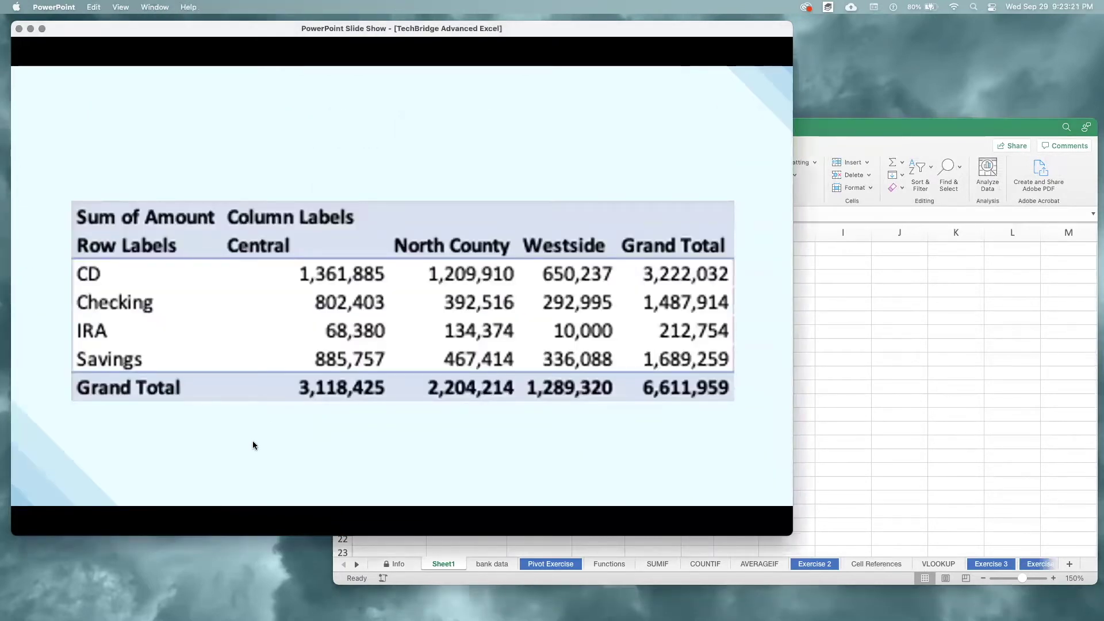
left_click(253, 441)
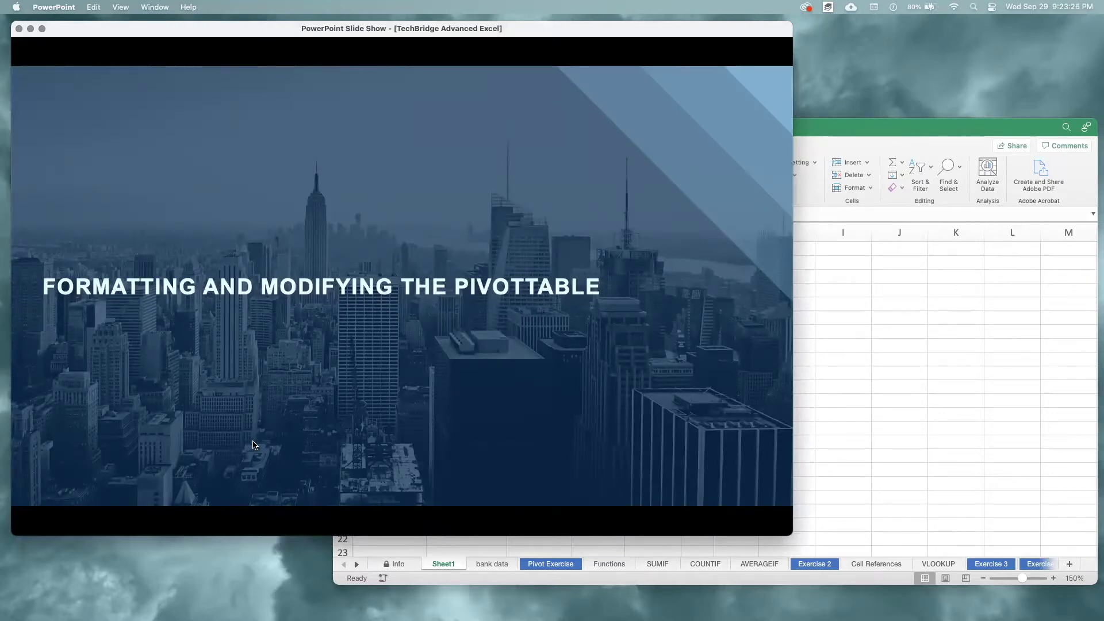
left_click(254, 444)
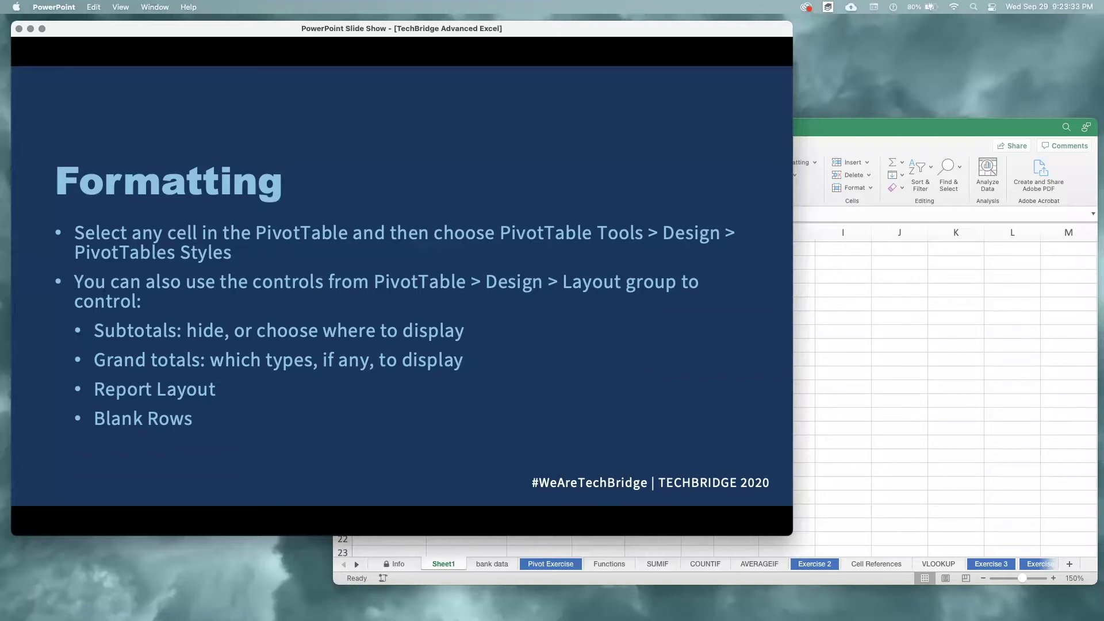
Switch back to Excel, select a value cell in the PivotTable and close the PivotTable Fields pane.
left_click(878, 367)
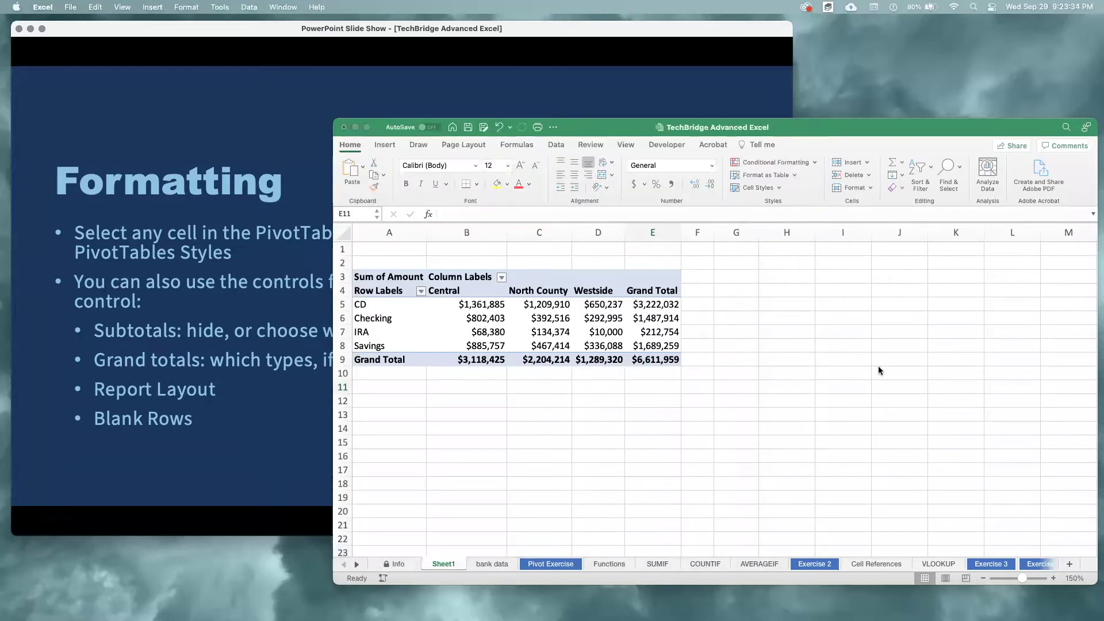
left_click(532, 339)
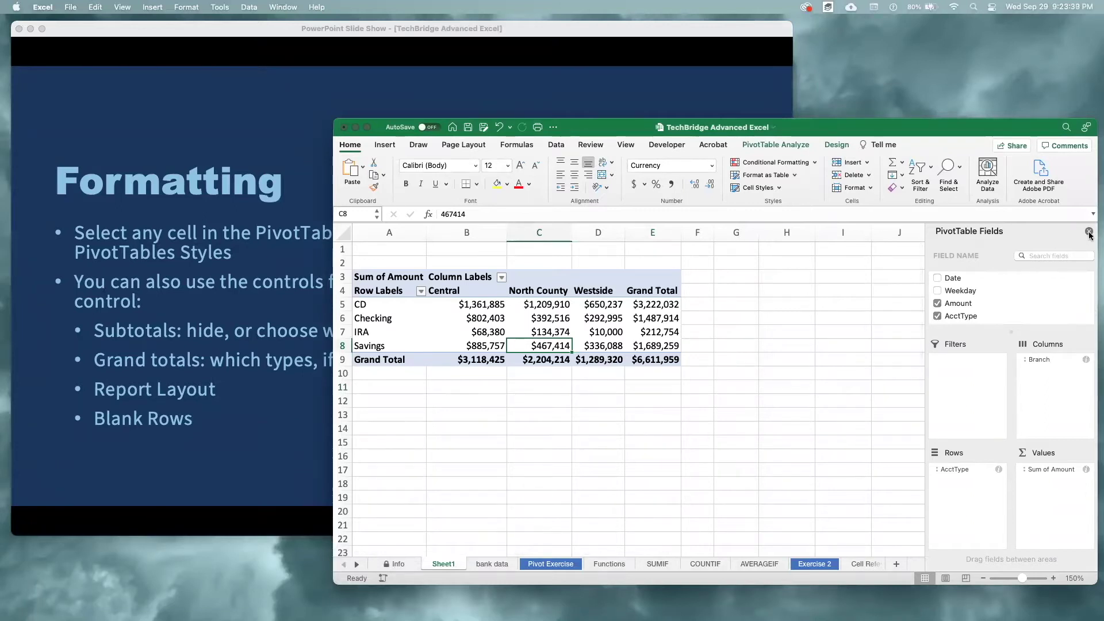
left_click(1088, 233)
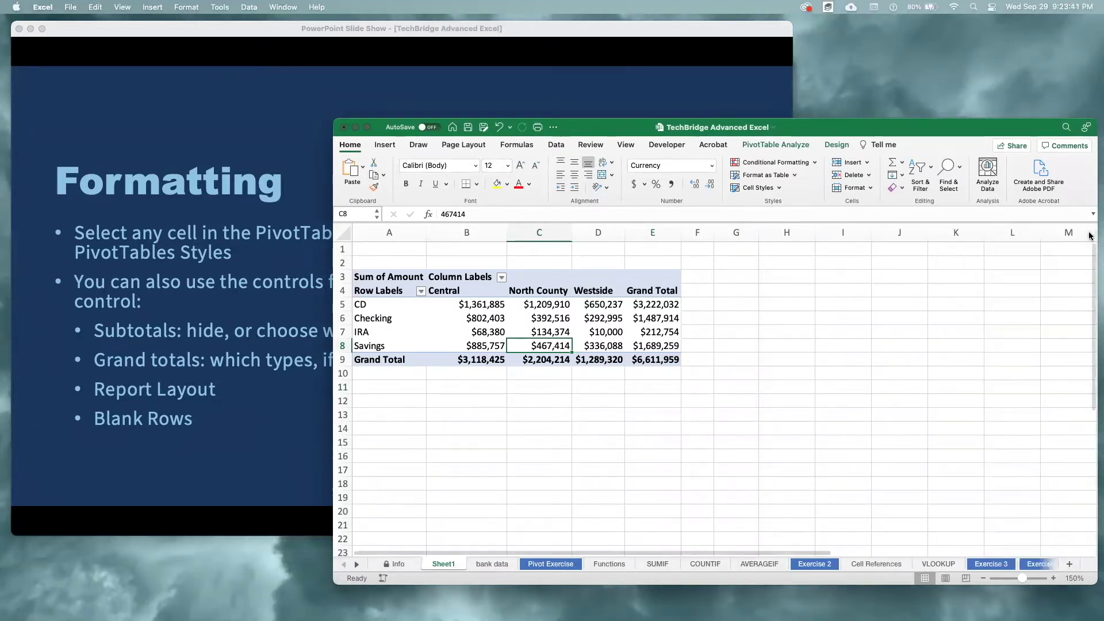
Show the field list again from the PivotTable's North County Checking value.
left_click(812, 319)
left_click(610, 318)
left_click(842, 318)
left_click(598, 317)
left_click(554, 317)
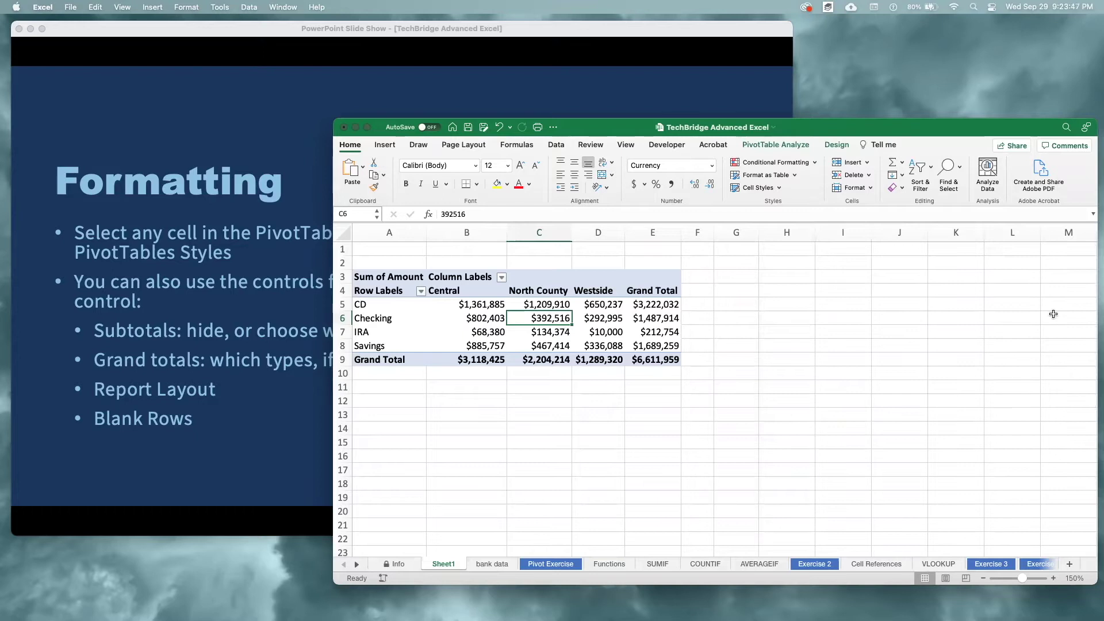
right_click(560, 318)
mouse_move(632, 472)
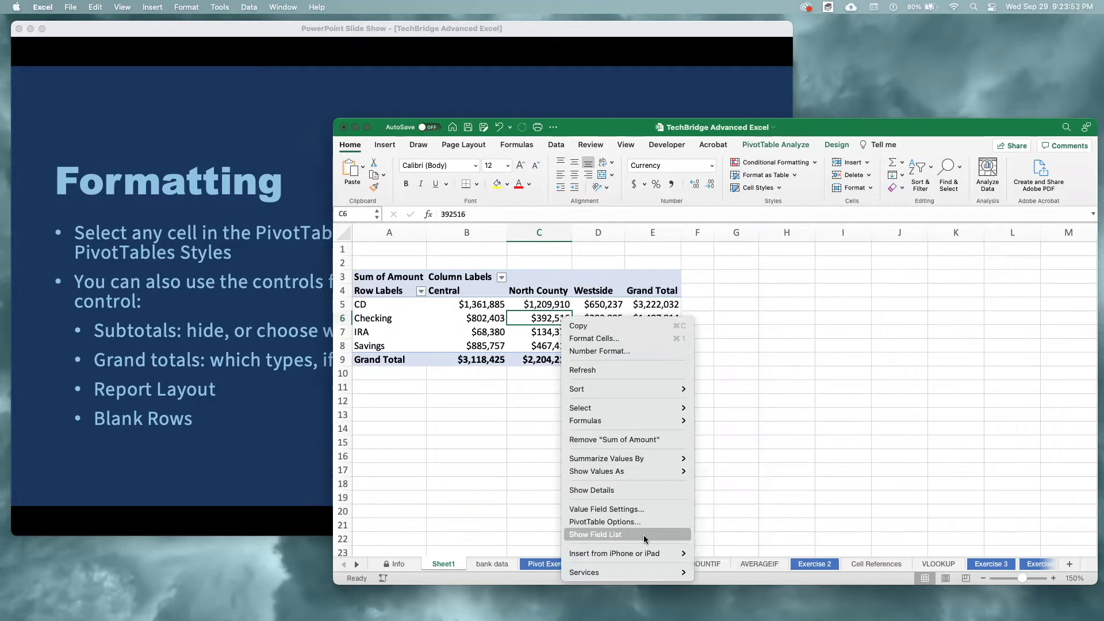
left_click(643, 535)
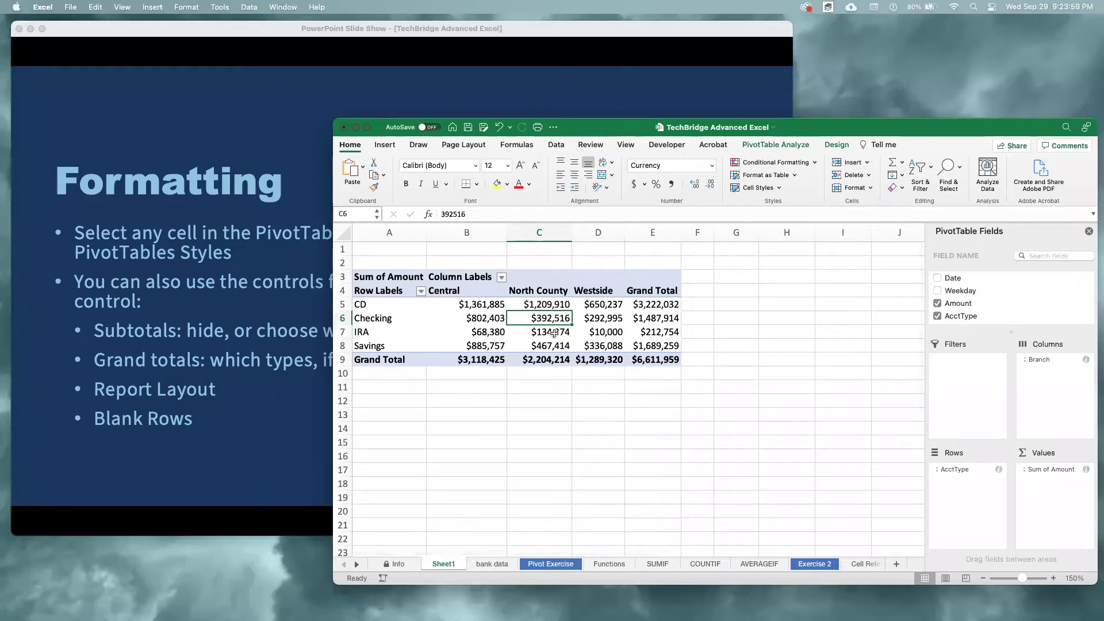
Turn the PivotTable's grand totals off for rows and columns, and back on for both.
left_click(804, 146)
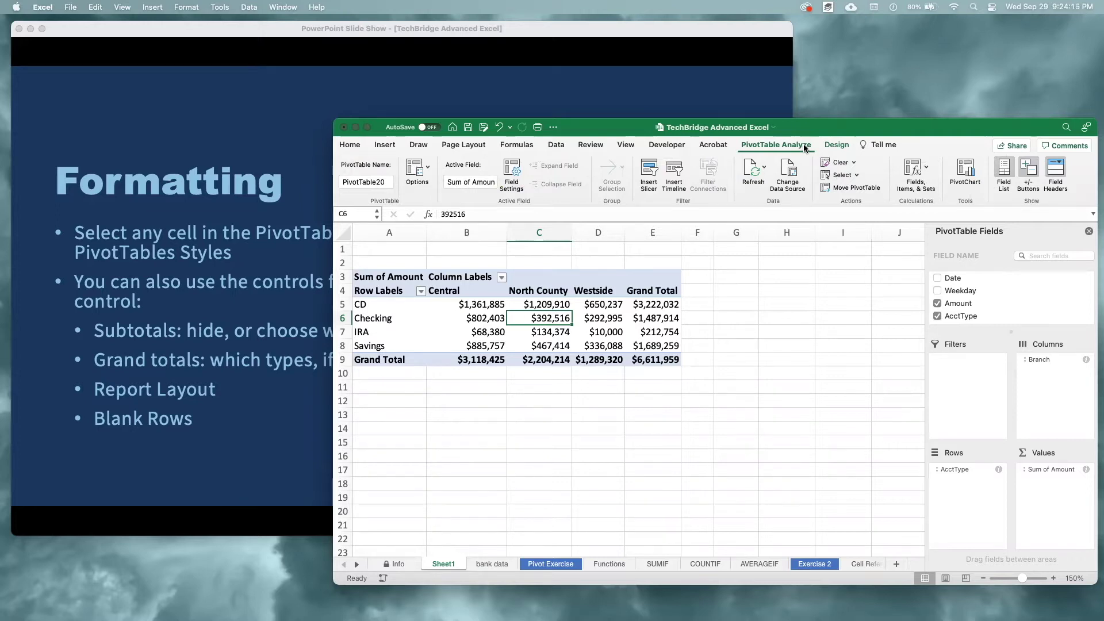
left_click(838, 147)
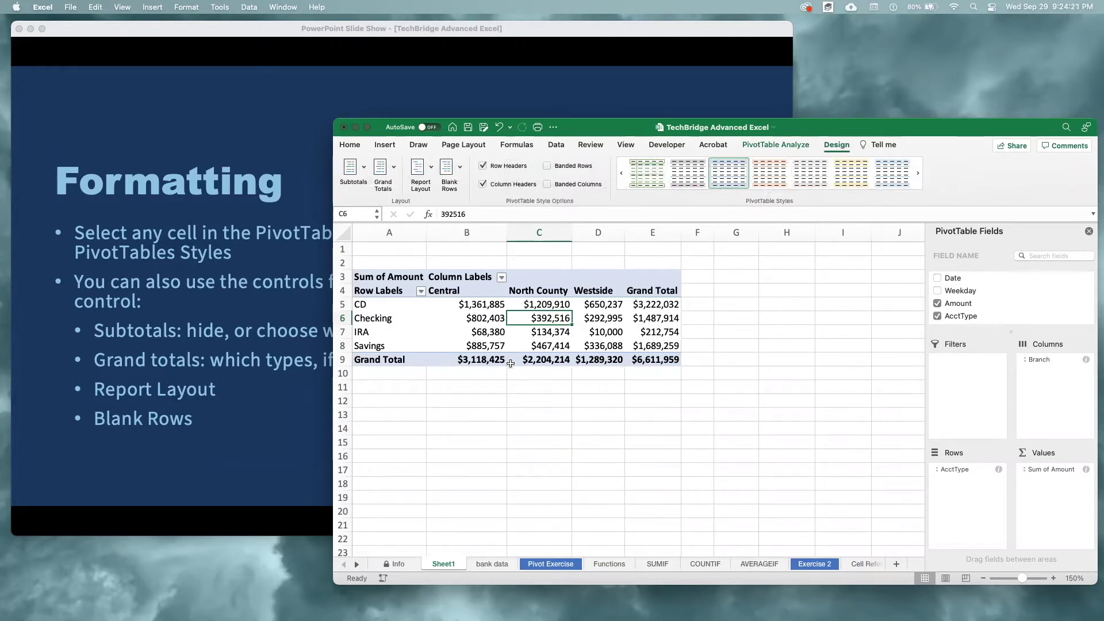
left_click(392, 173)
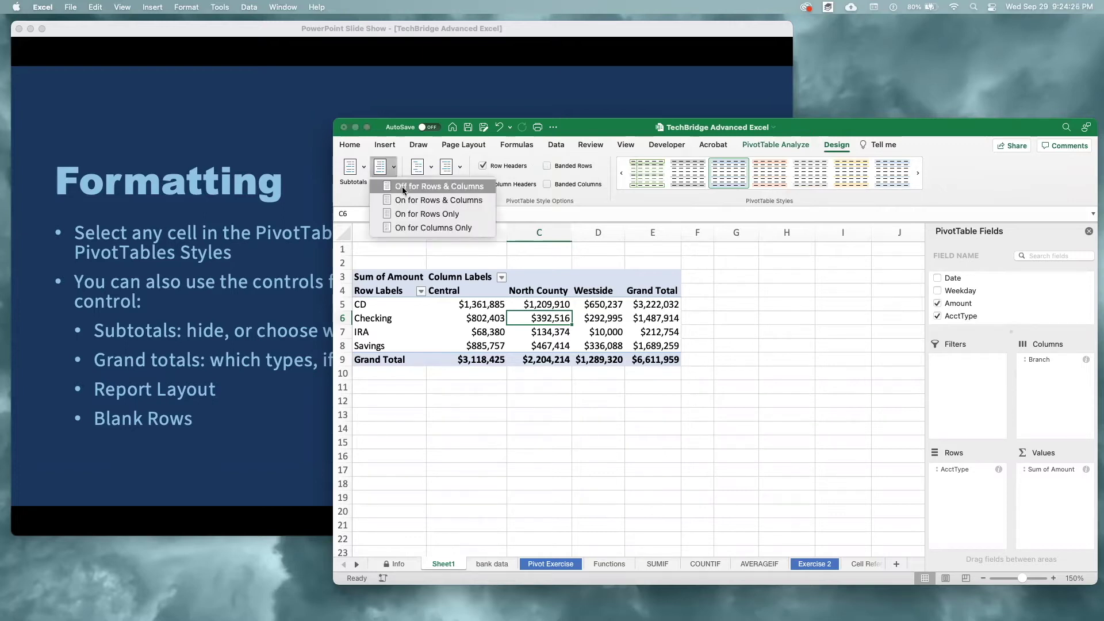
left_click(402, 186)
left_click(393, 172)
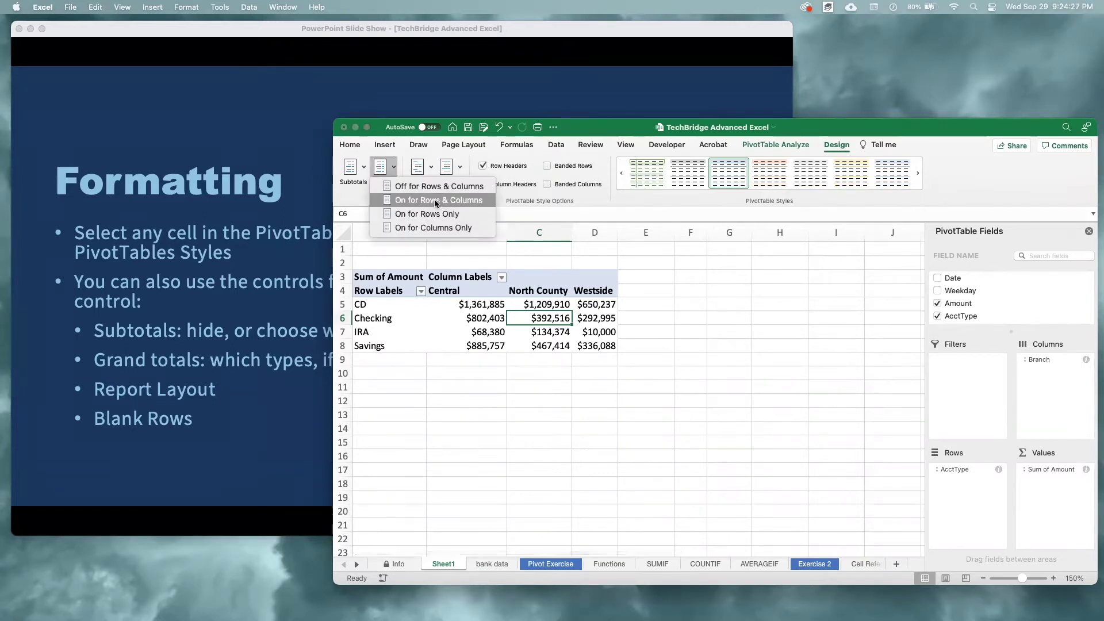
left_click(433, 199)
Try grand totals for rows only and for columns only, and restore them for rows and columns.
left_click(394, 172)
left_click(428, 212)
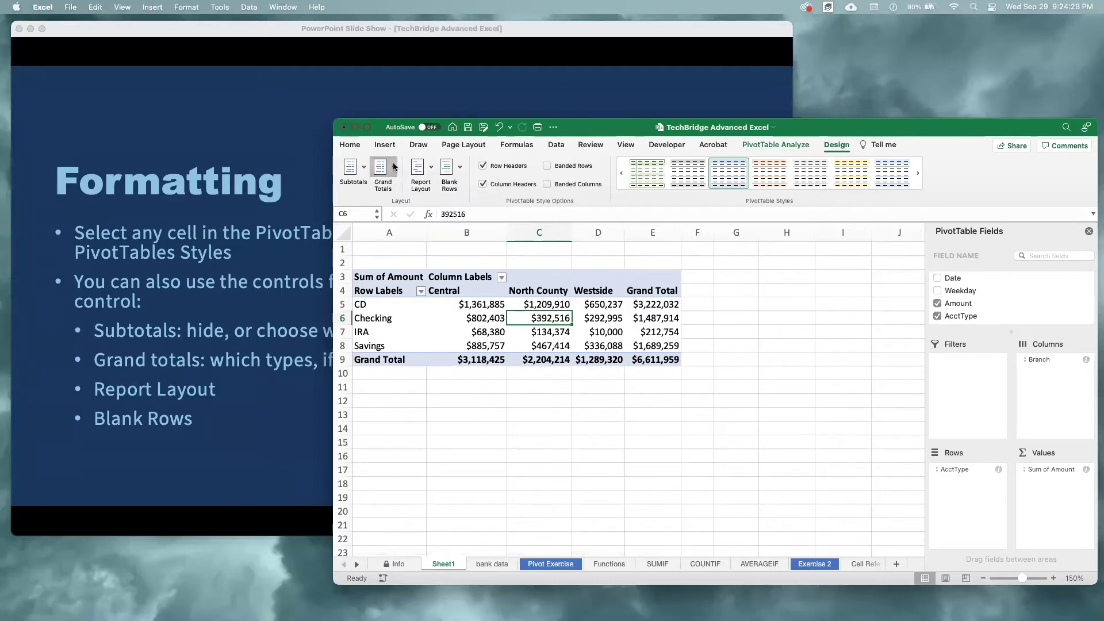
left_click(383, 166)
left_click(411, 226)
left_click(393, 167)
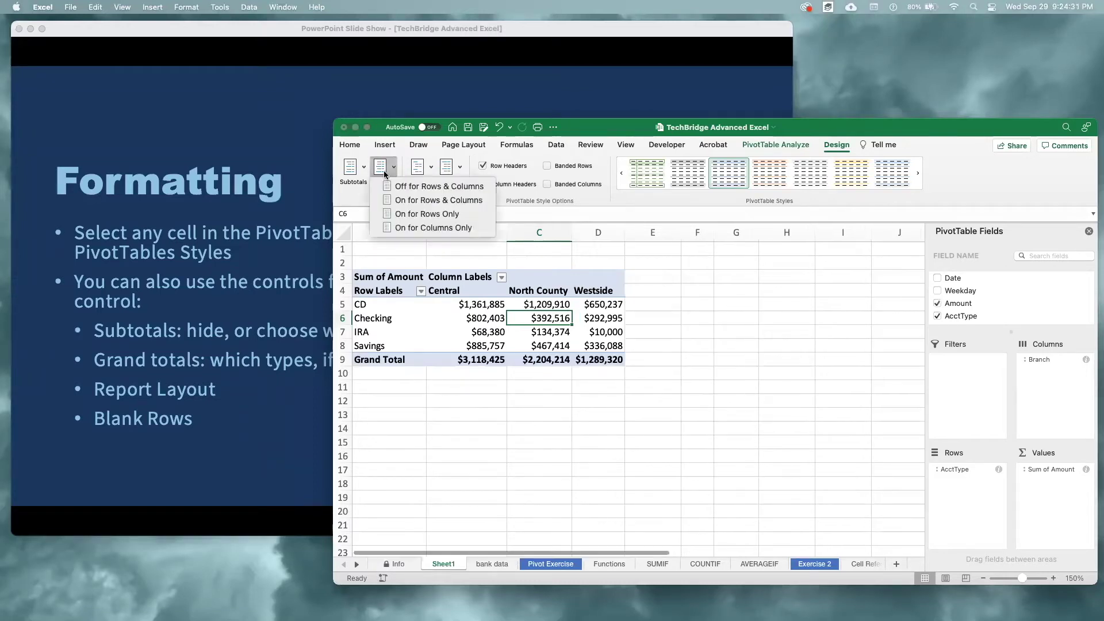
left_click(428, 201)
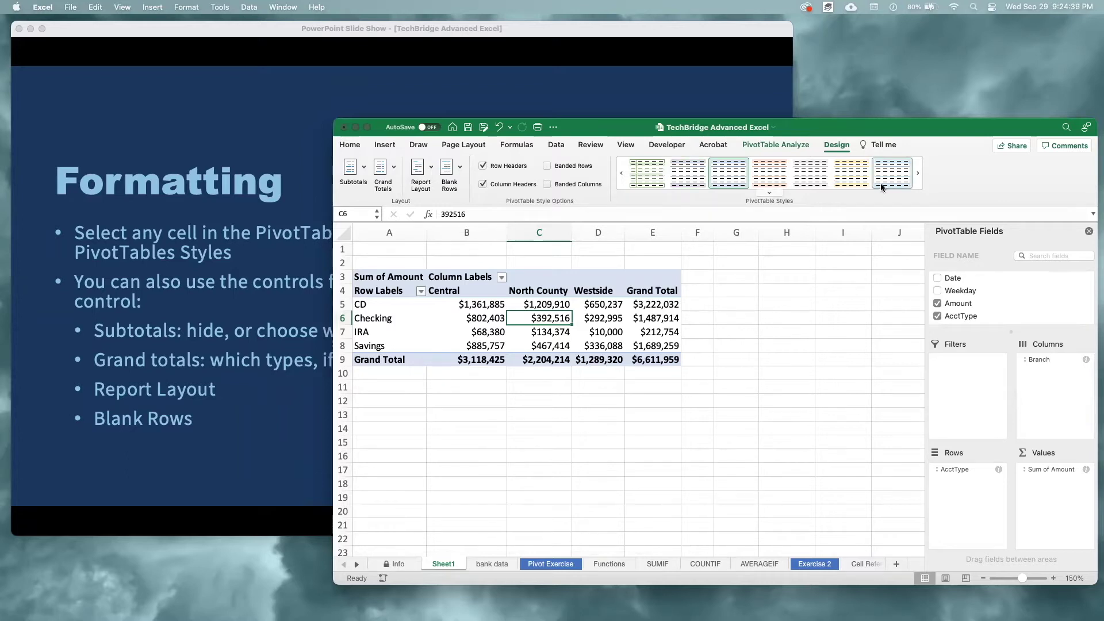
Try a light blue bordered PivotTable style and a medium style with a gold header row.
left_click(850, 176)
left_click(906, 180)
left_click(919, 175)
left_click(892, 173)
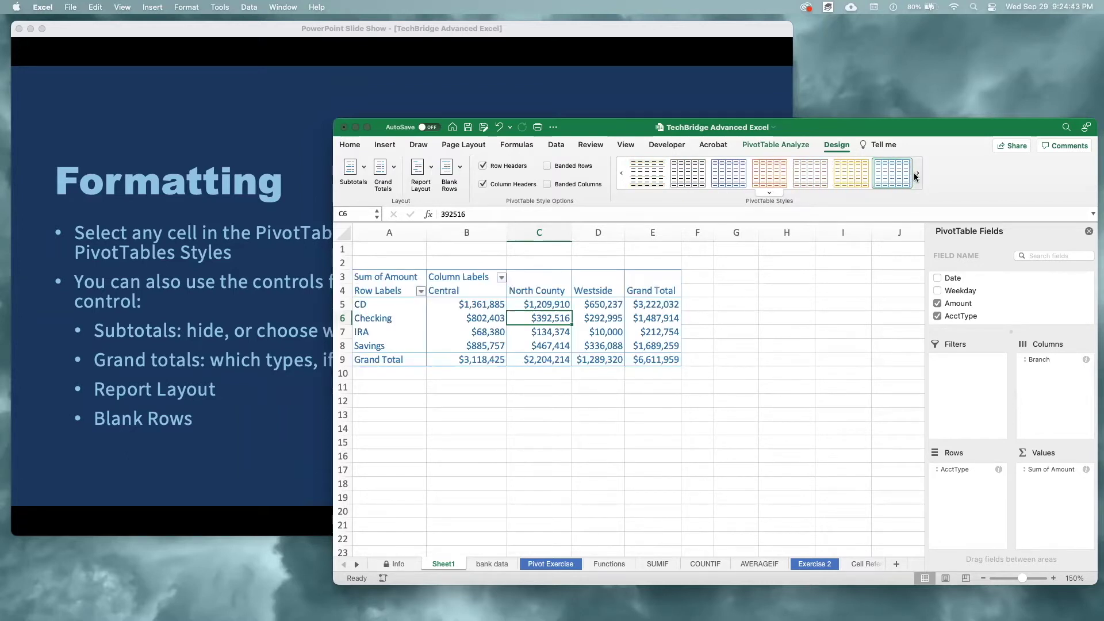
left_click(918, 173)
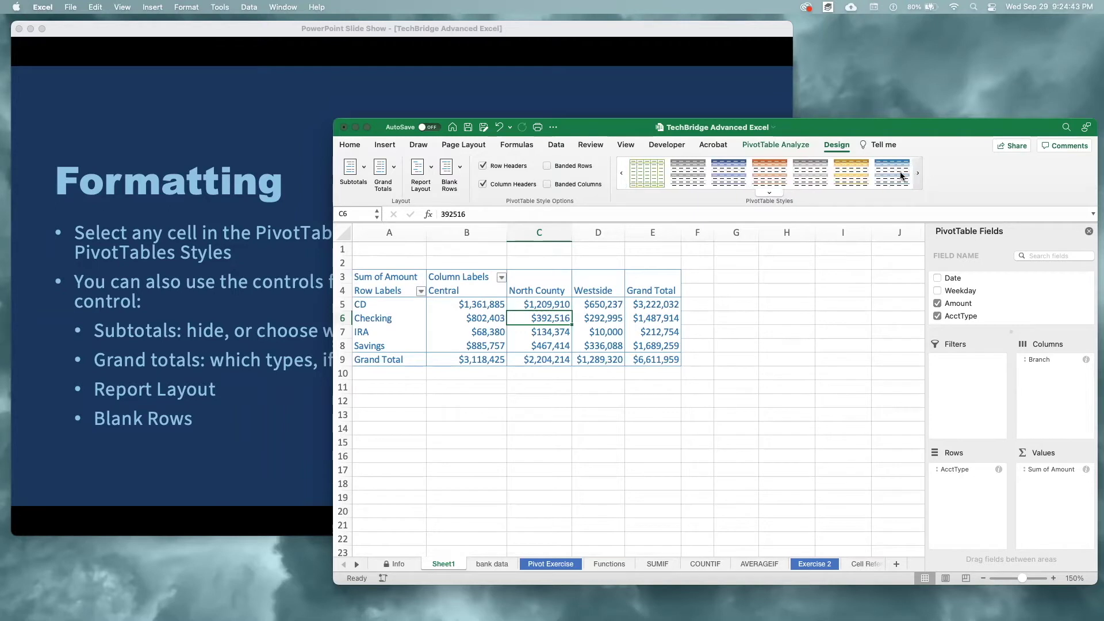
left_click(849, 180)
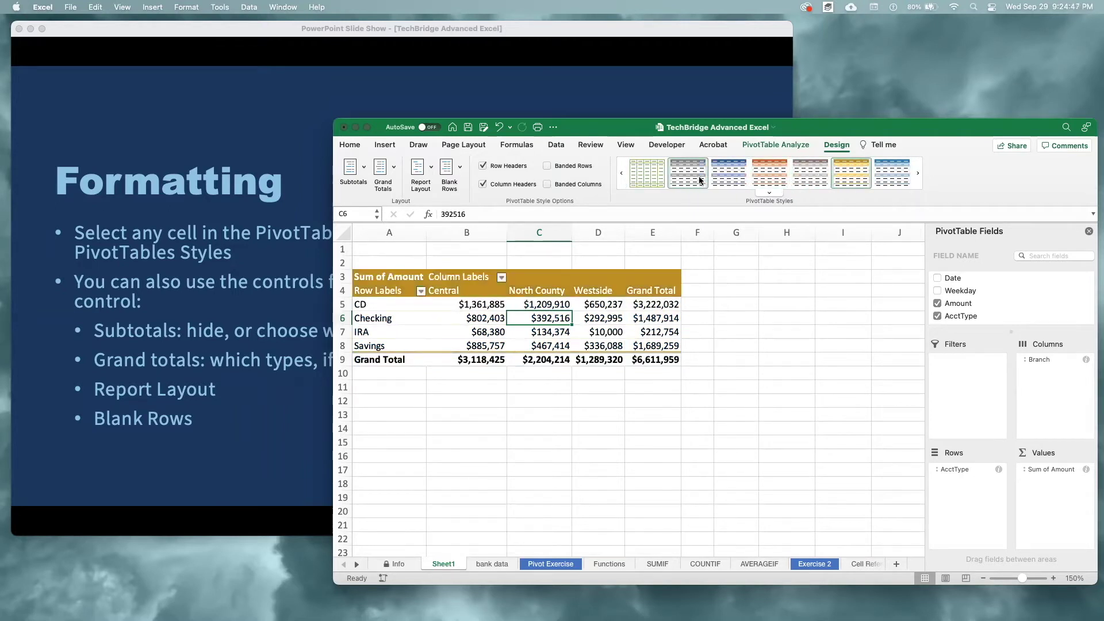
Try a black-header style with light blue rows and the Light Yellow, Pivot Style Medium 26 on the PivotTable.
left_click(918, 173)
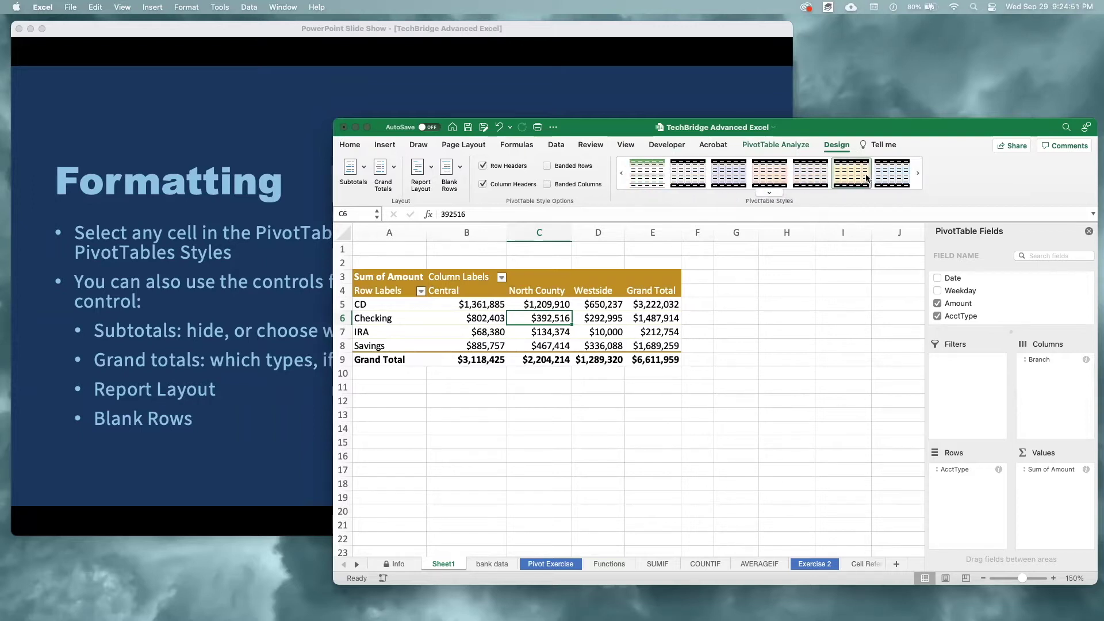
left_click(911, 174)
left_click(916, 174)
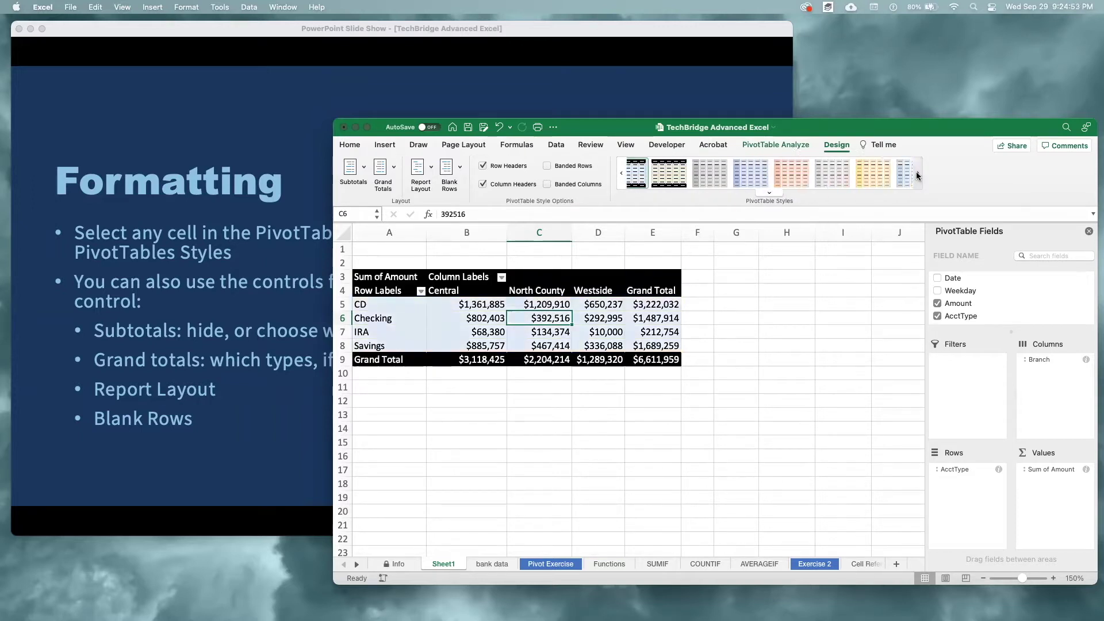
left_click(847, 175)
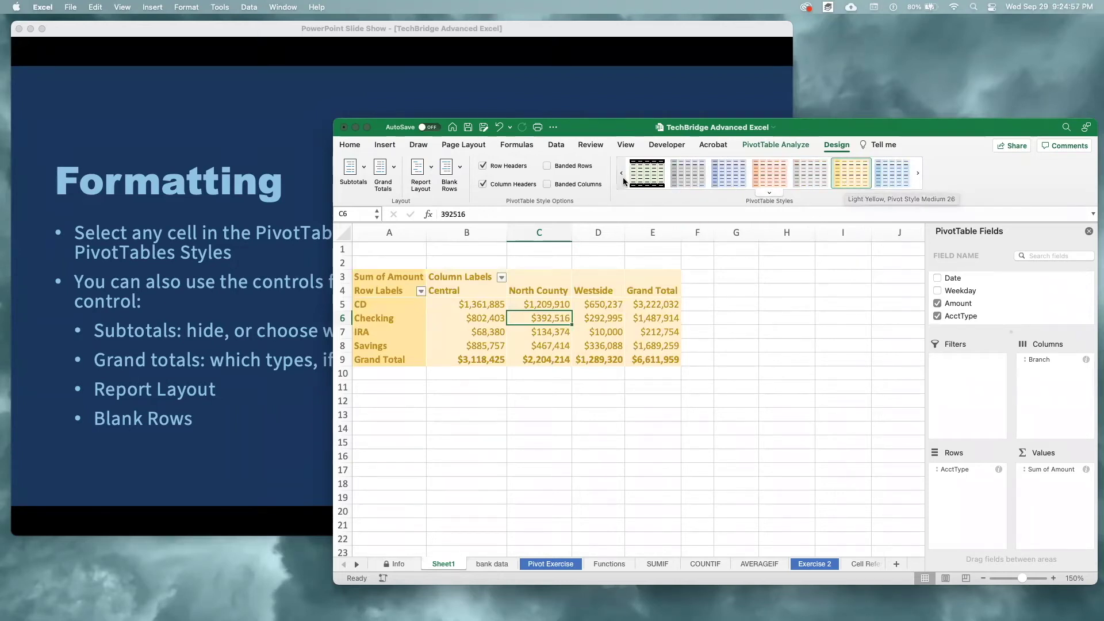
Compare the orange-header and gray-header medium styles and apply the gray-header style to the PivotTable.
left_click(728, 175)
left_click(684, 180)
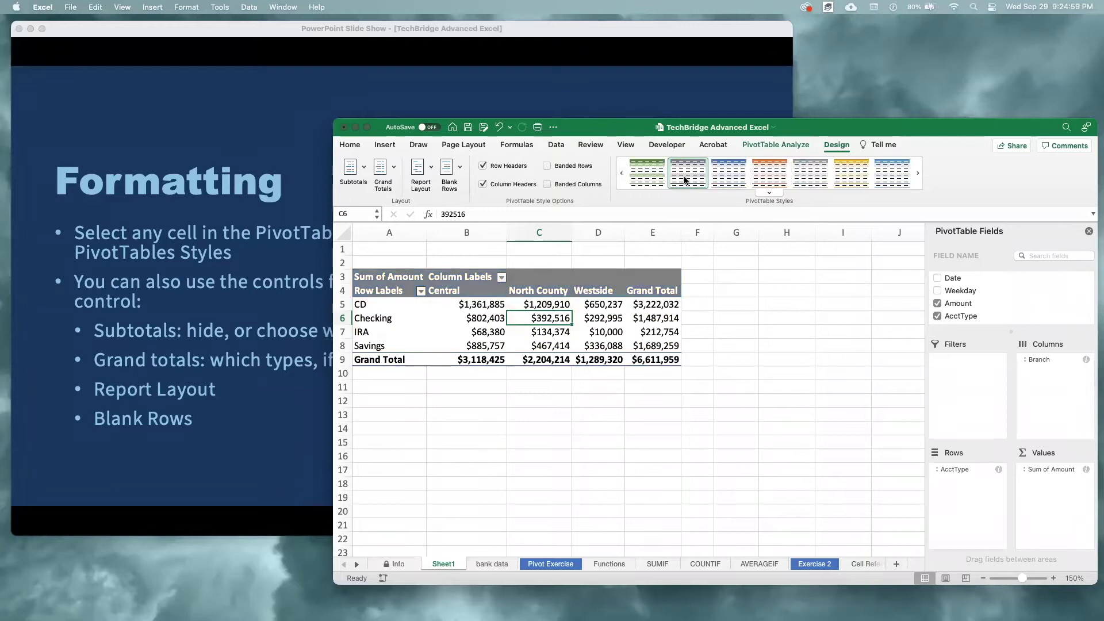
left_click(778, 173)
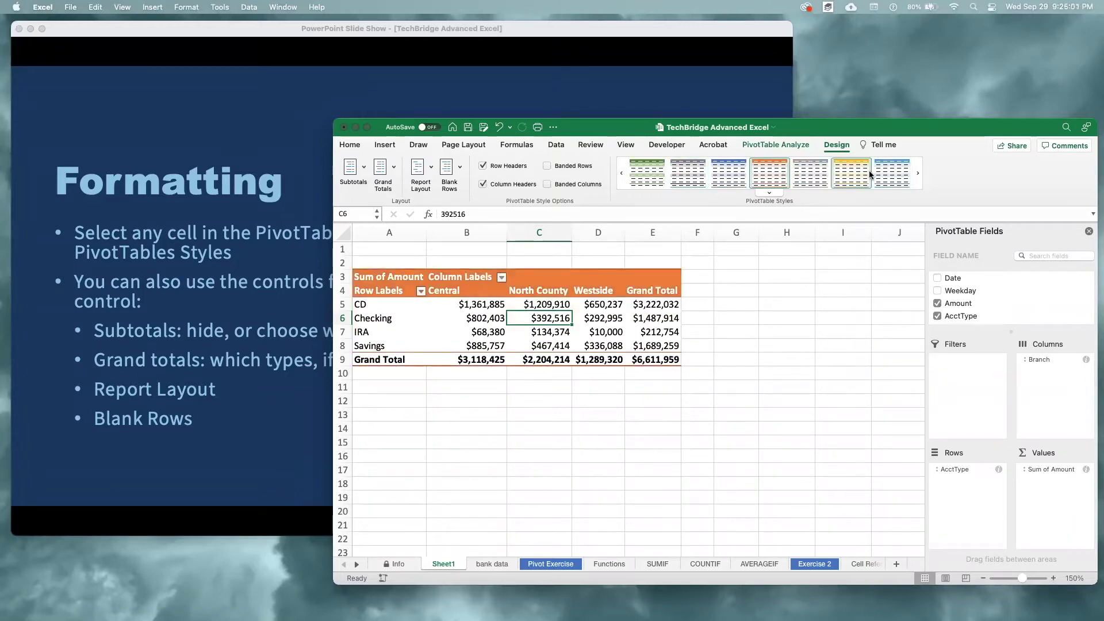
left_click(846, 176)
left_click(816, 176)
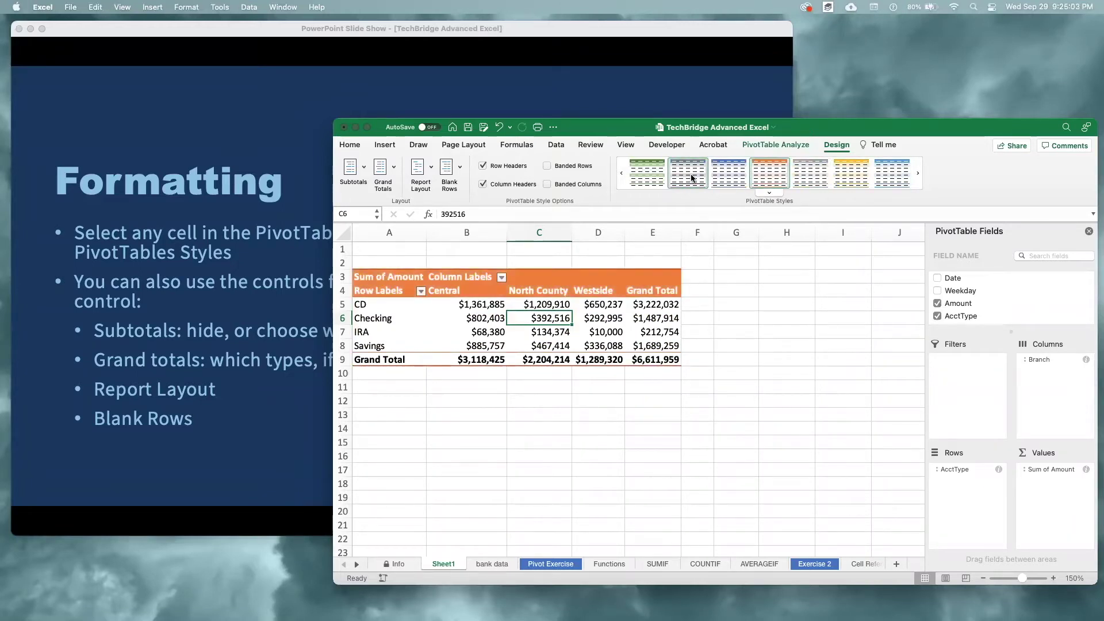
Leave the PivotTable, switch to the PowerPoint slide show and advance to the "Modifying PivotTables" slide.
left_click(785, 374)
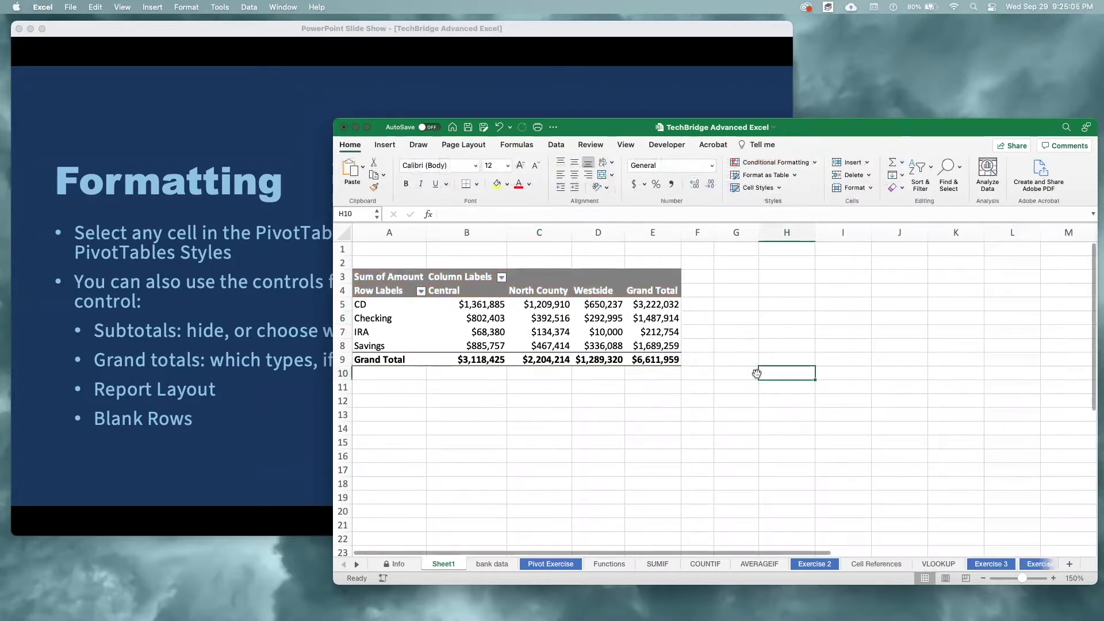
left_click(326, 391)
left_click(408, 377)
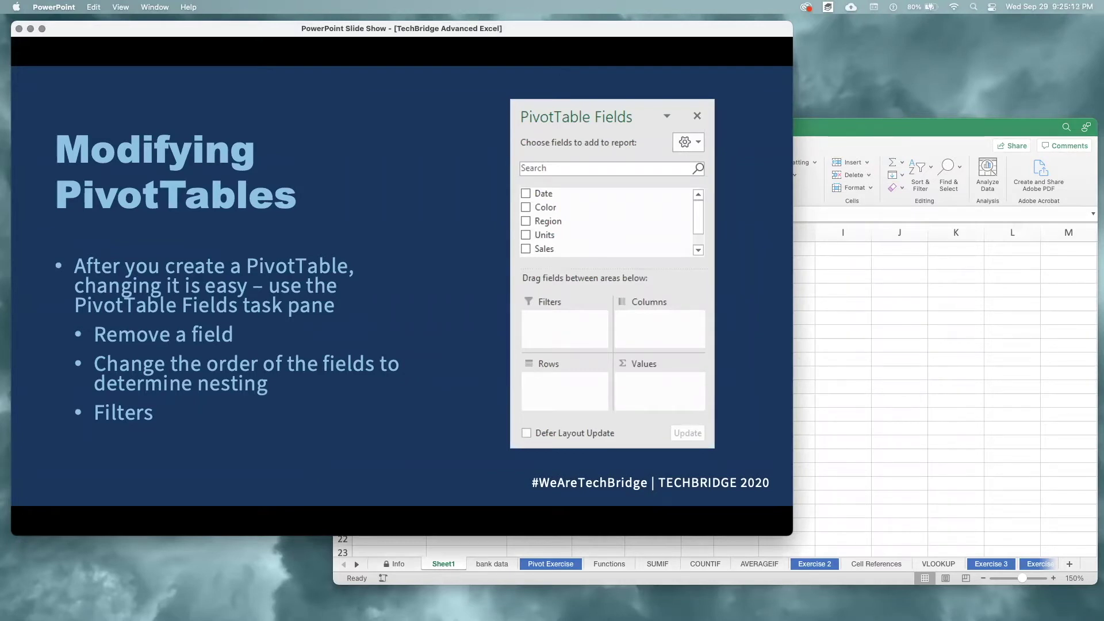
In Excel, remove the AcctType field from the PivotTable's Rows area and add it back to Rows.
left_click(914, 318)
left_click(538, 318)
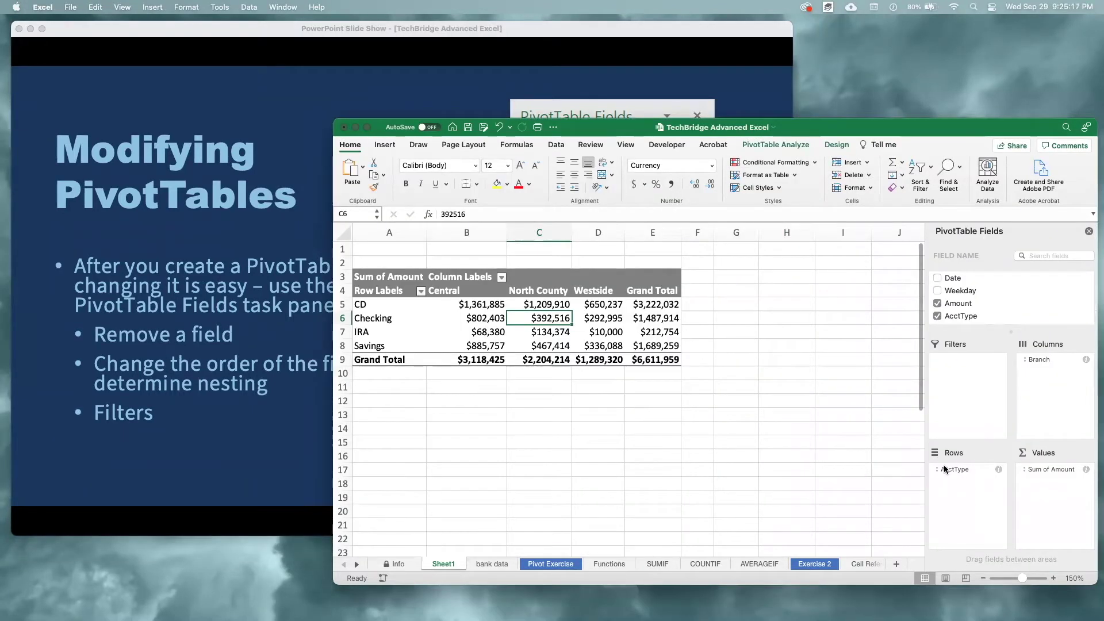
left_click_drag(951, 469, 808, 427)
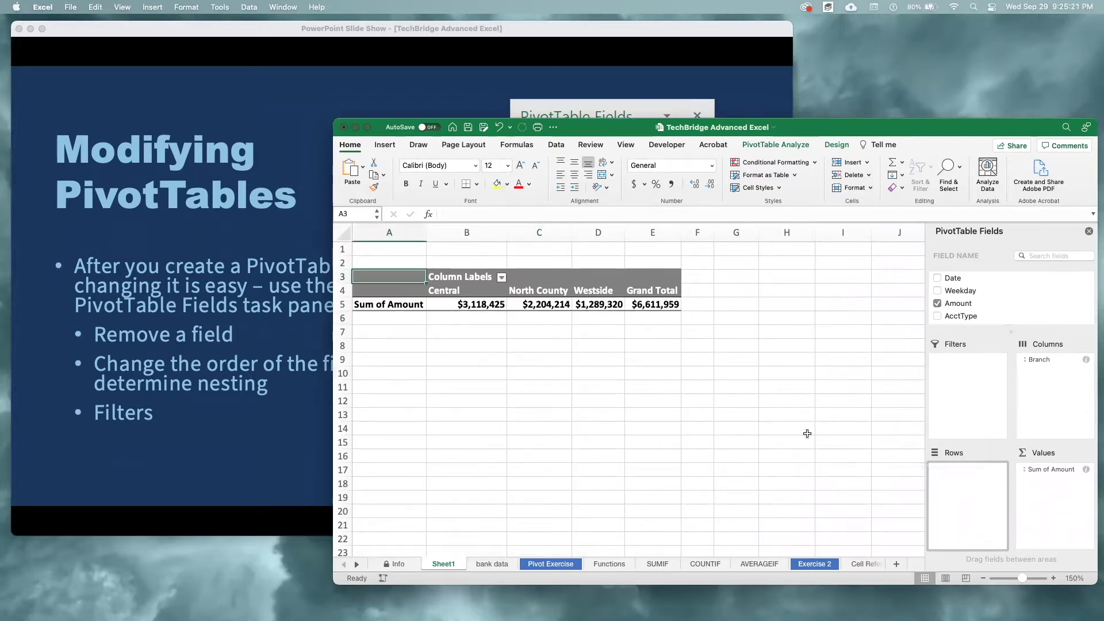
scroll(945, 318, "down", 3)
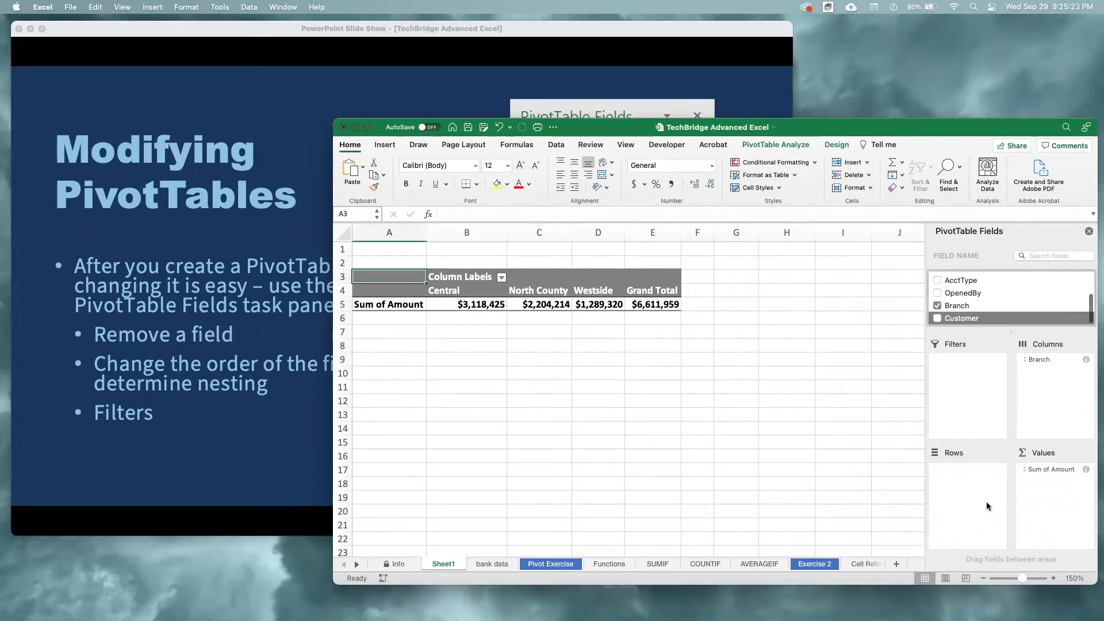
left_click_drag(964, 290, 984, 479)
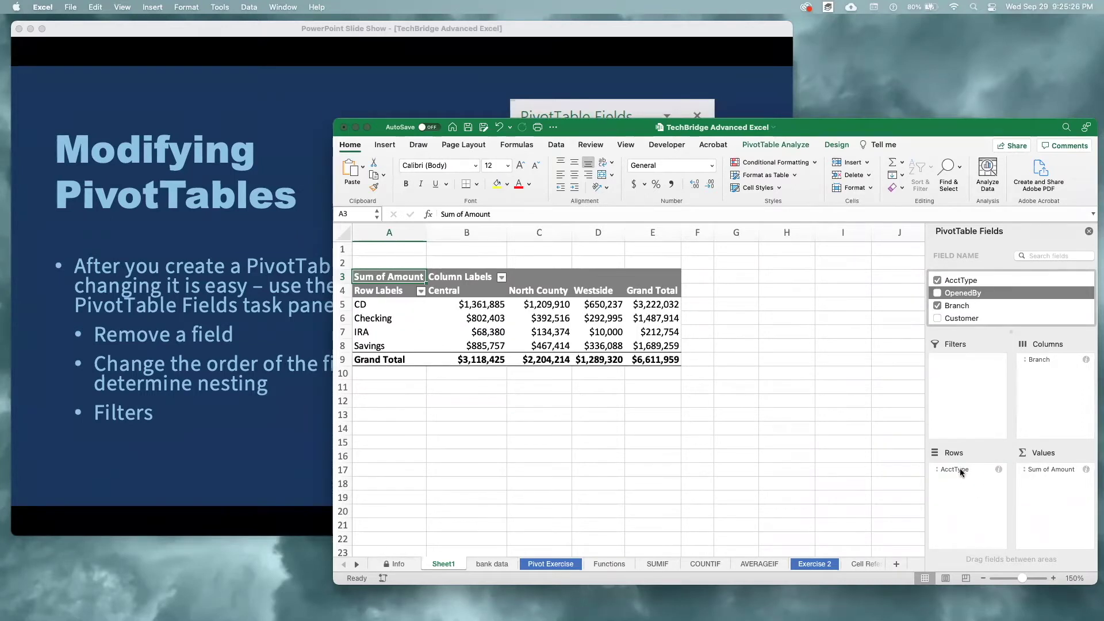
View the Remove Field option for AcctType in the Rows area, close the options and return to the PowerPoint slide show.
left_click(961, 469)
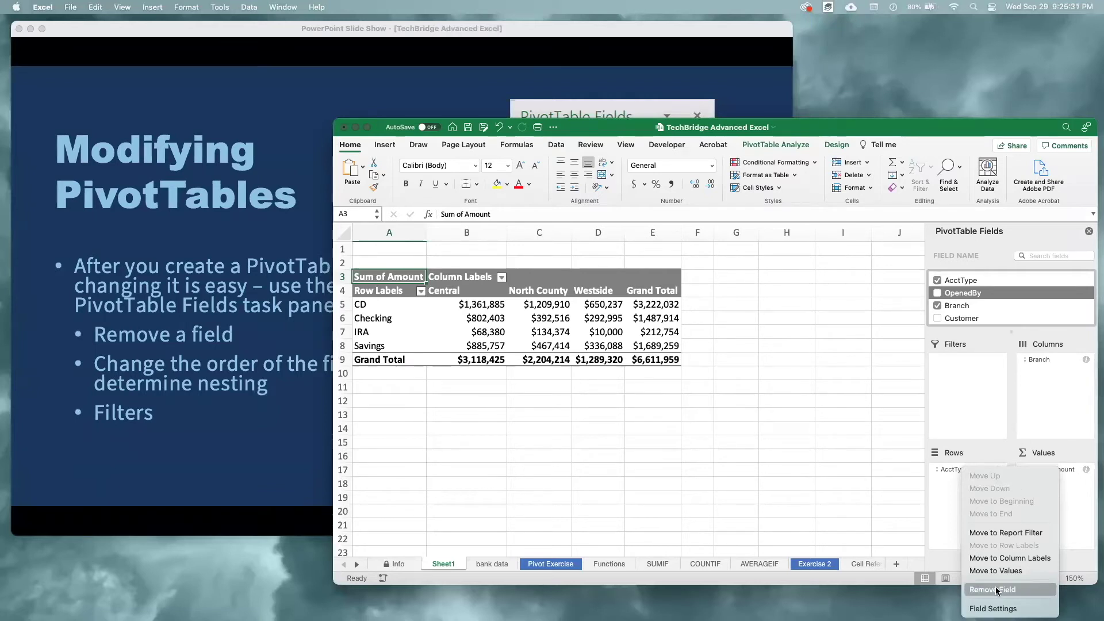
left_click(836, 484)
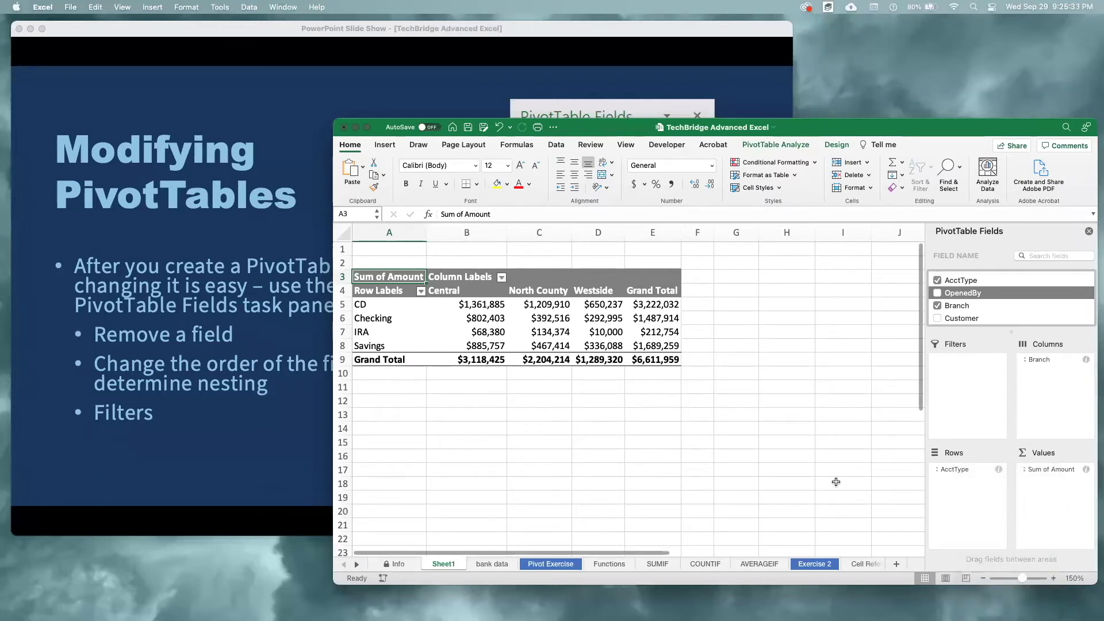
left_click(322, 443)
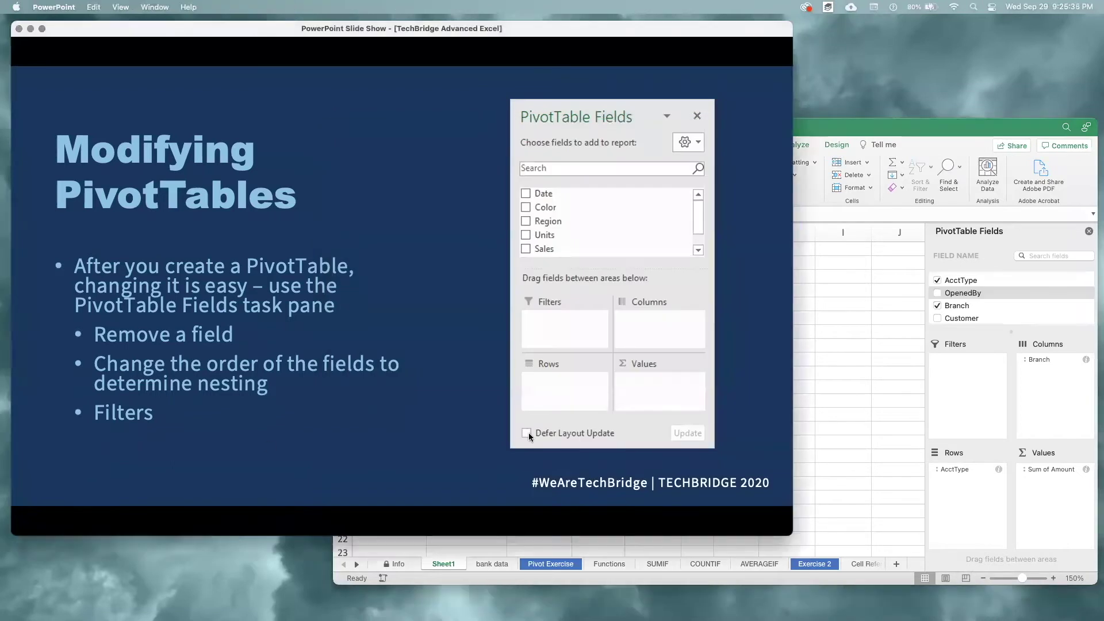
Advance the slide show to the question "What is the daily total new deposit amount for each branch?".
left_click(410, 414)
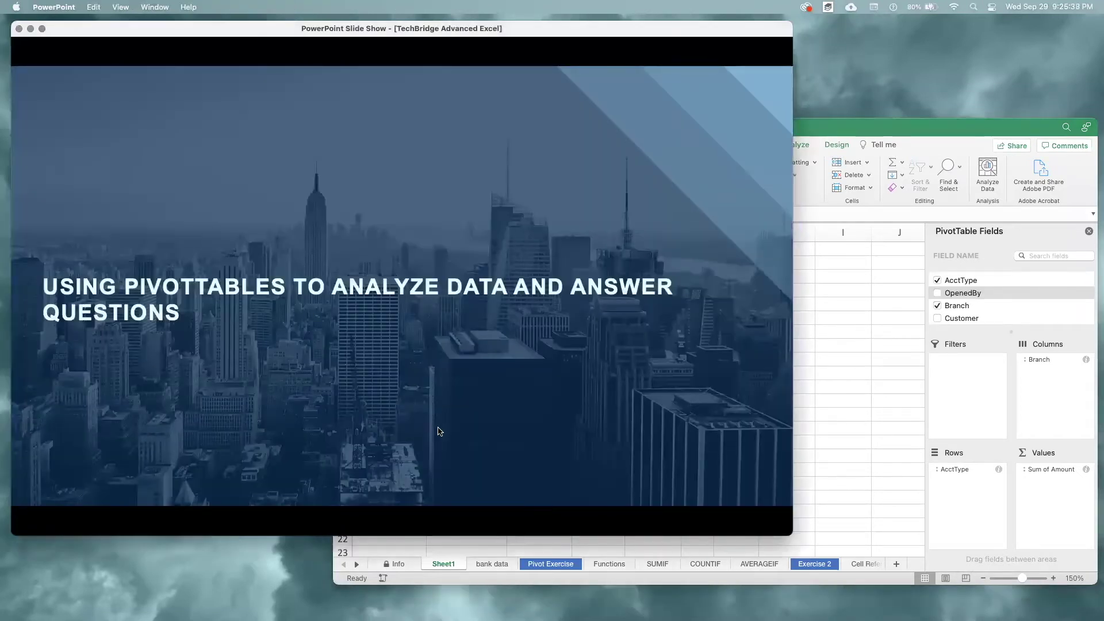
left_click(426, 424)
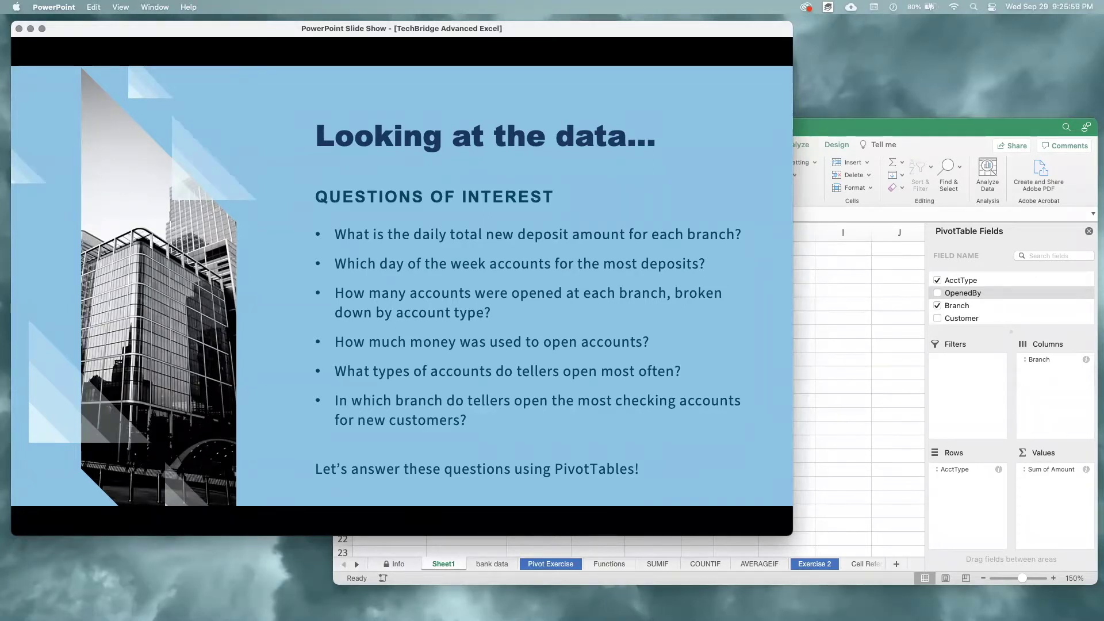
key("Right")
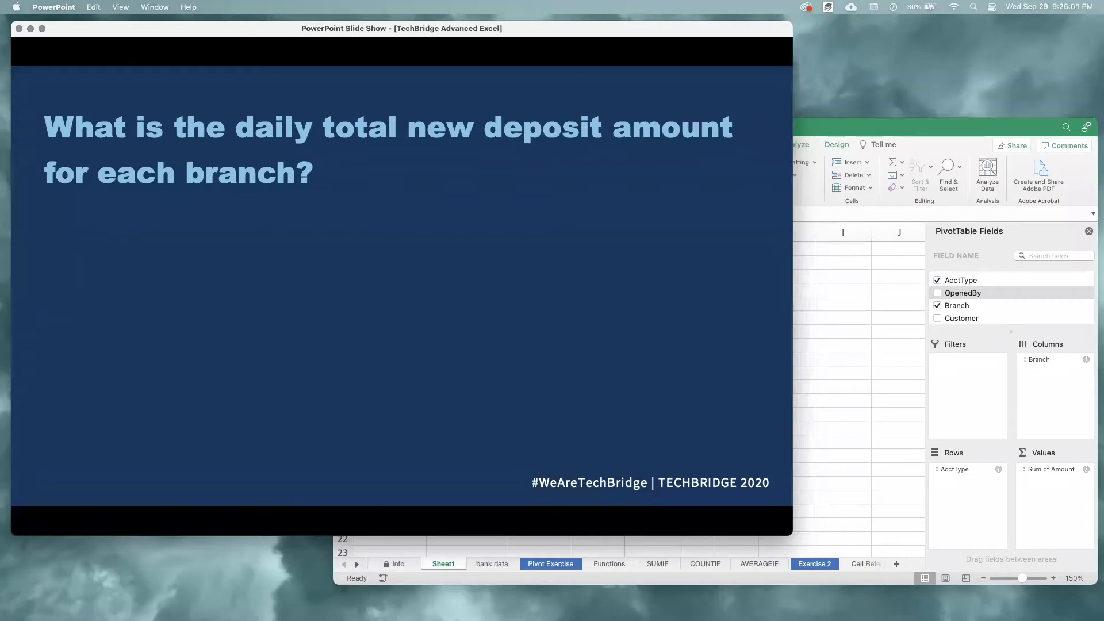
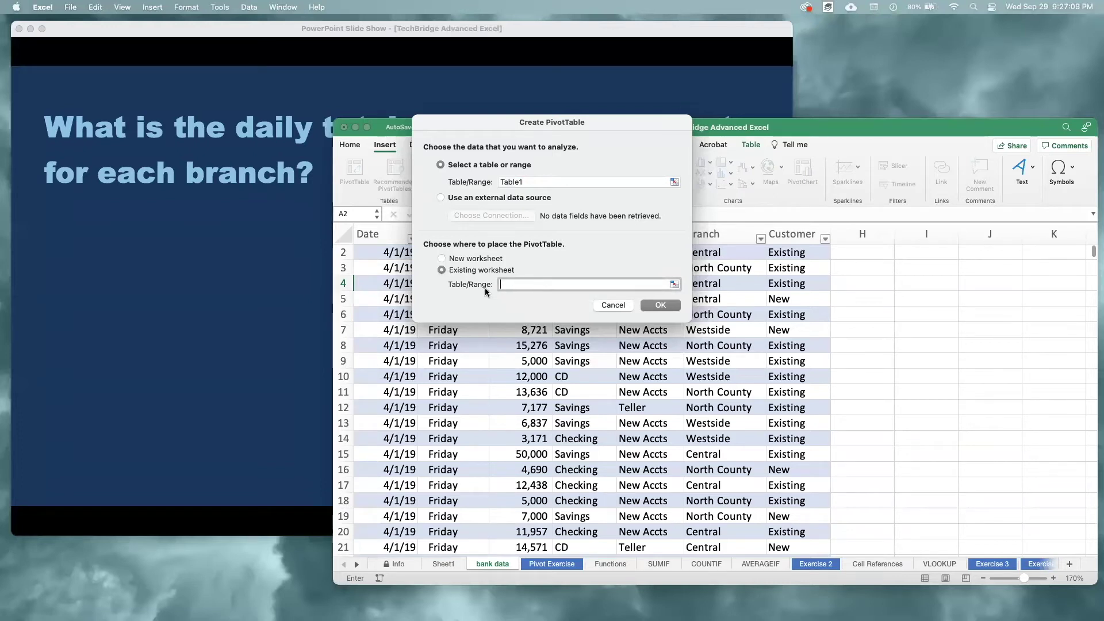
Place the new PivotTable based on Table1 in the existing worksheet Sheet1, starting at cell A15.
left_click(525, 286)
left_click(449, 567)
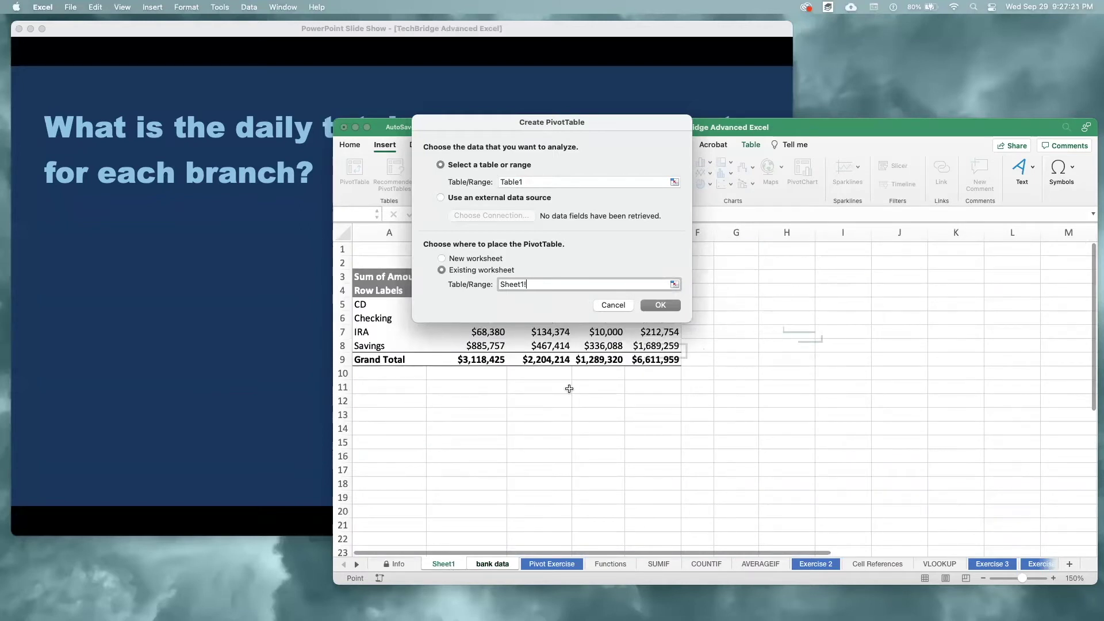
left_click(392, 443)
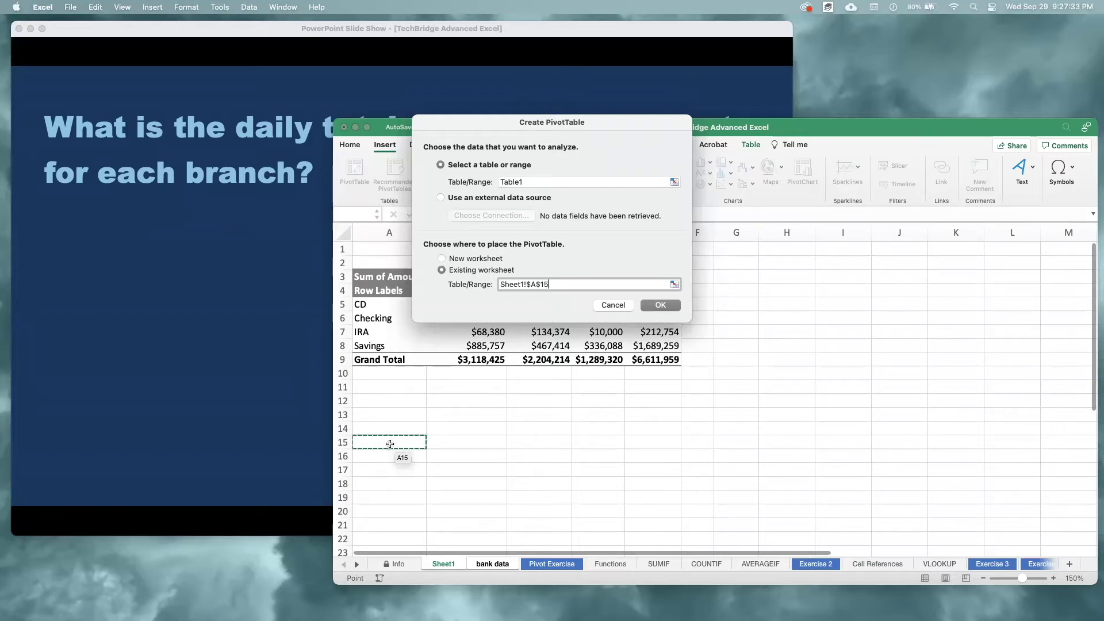
left_click(669, 309)
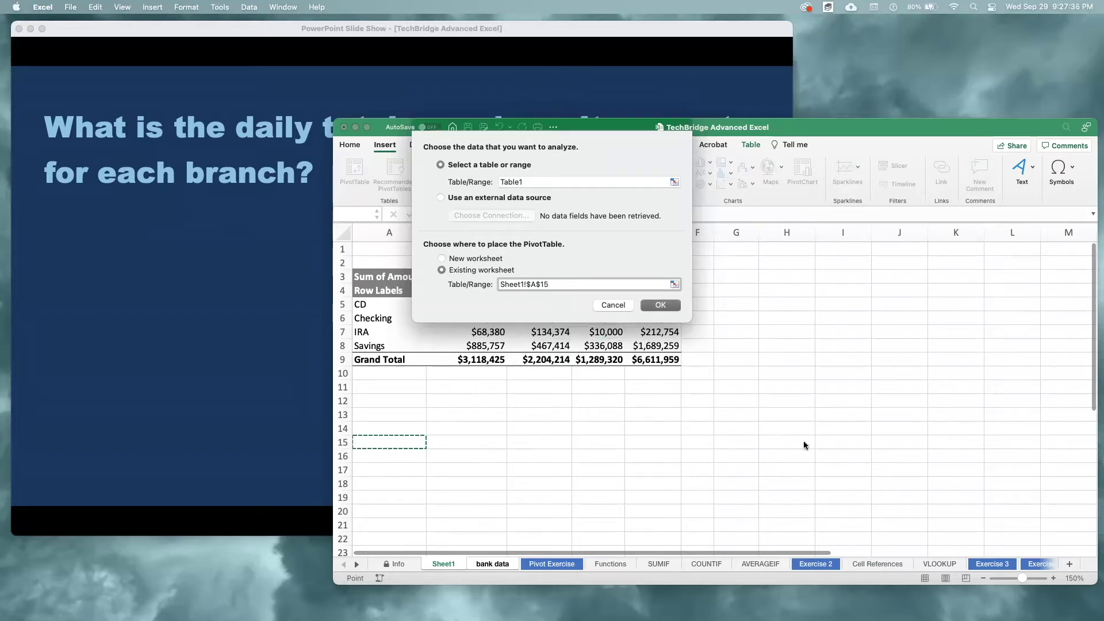
scroll(572, 412, "down", 5)
scroll(574, 412, "down", 3)
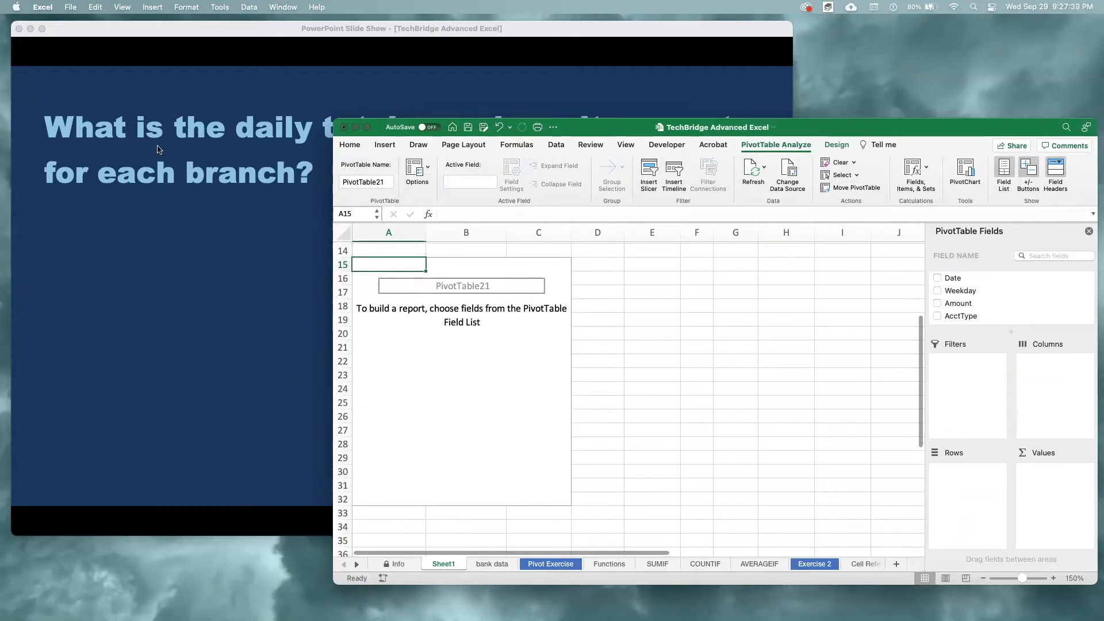
Recheck the question on the PowerPoint slide and, in Excel, build the PivotTable with Amount in Values, Date in Rows and Branch in Columns.
left_click(208, 152)
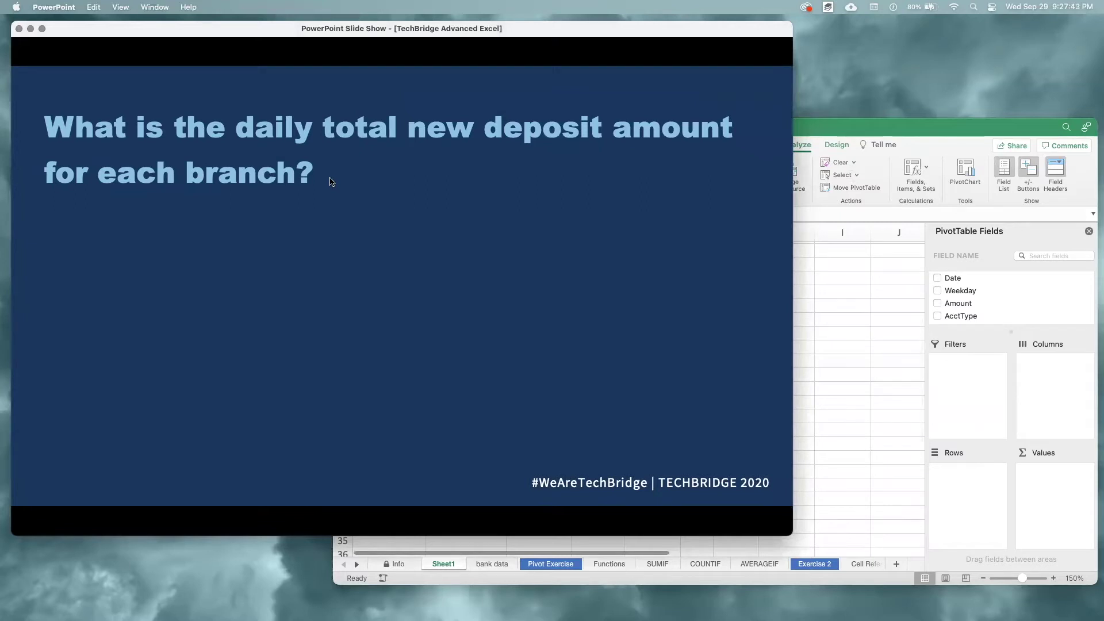
left_click(808, 301)
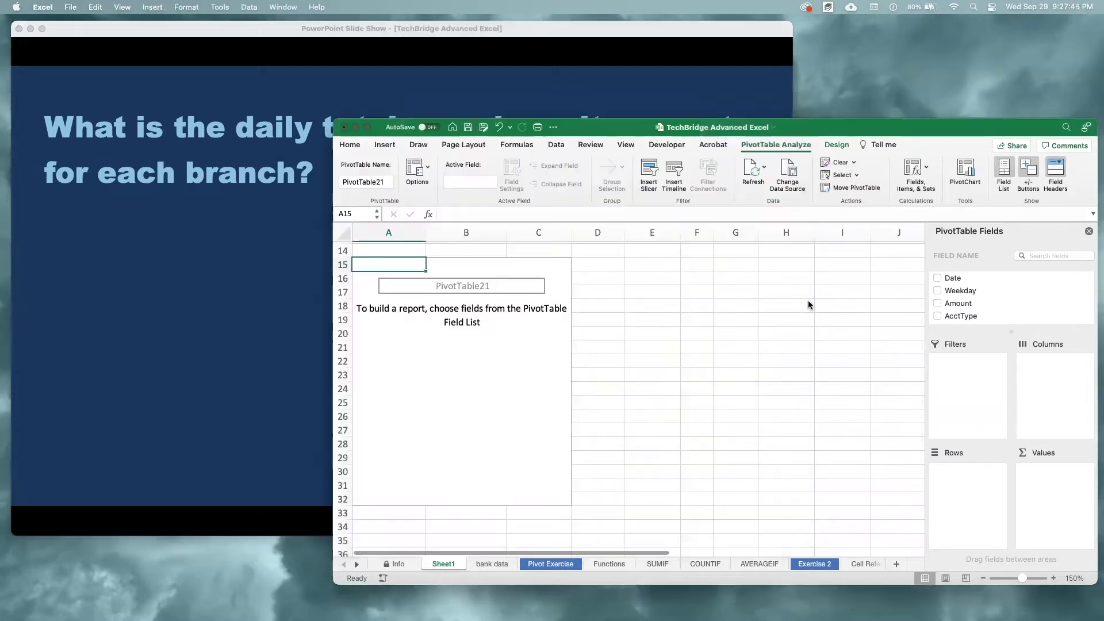
left_click_drag(959, 303, 1050, 476)
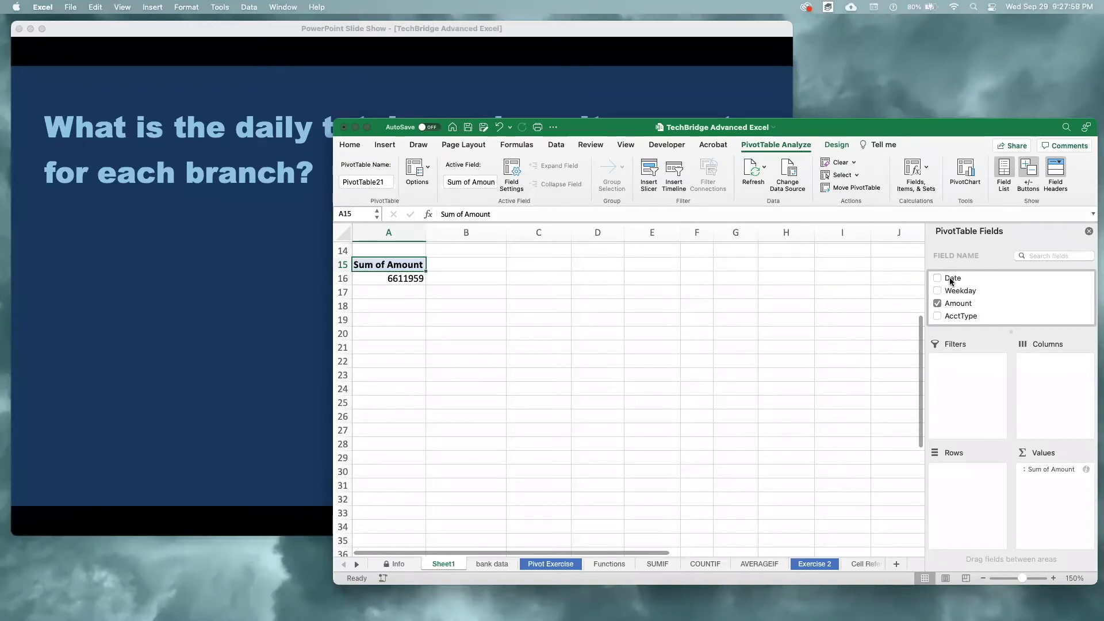
left_click_drag(950, 280, 970, 511)
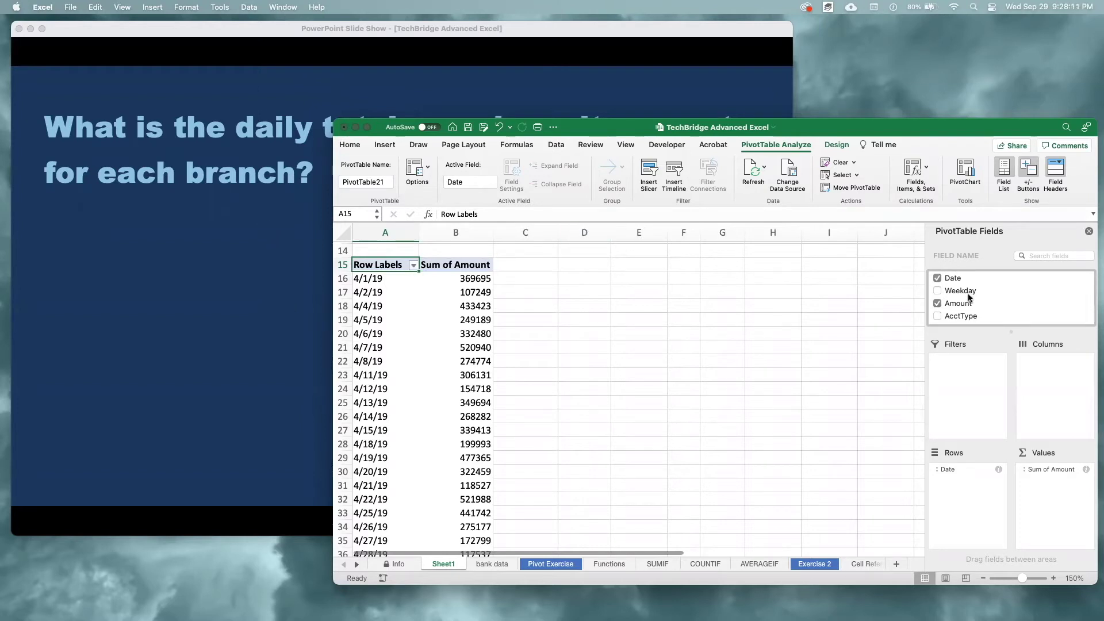
scroll(969, 297, "down", 3)
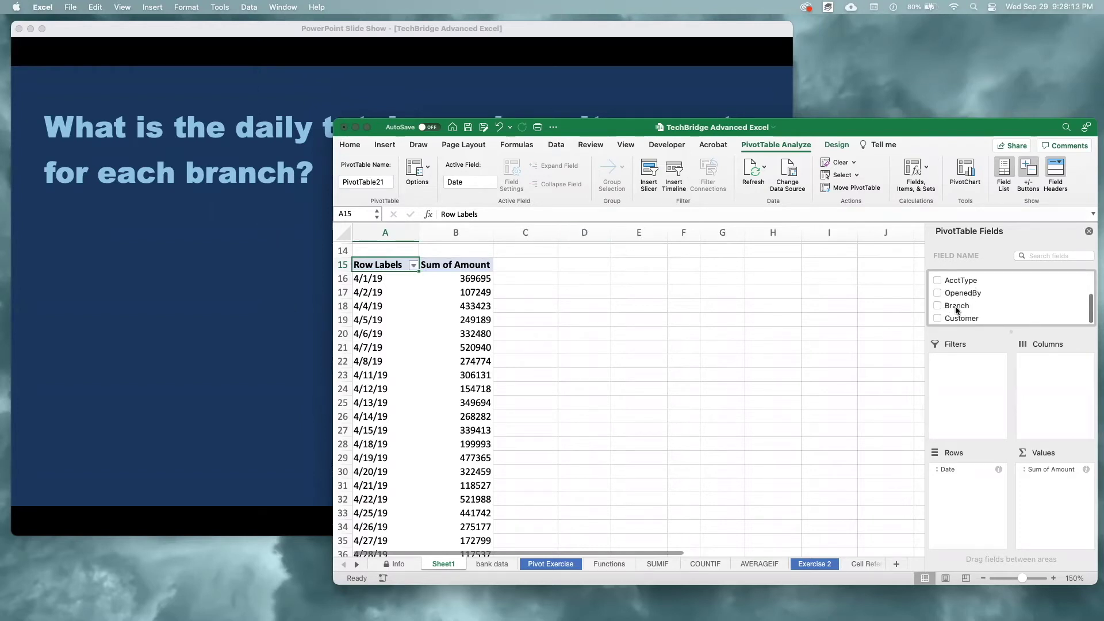
left_click_drag(957, 306, 1061, 389)
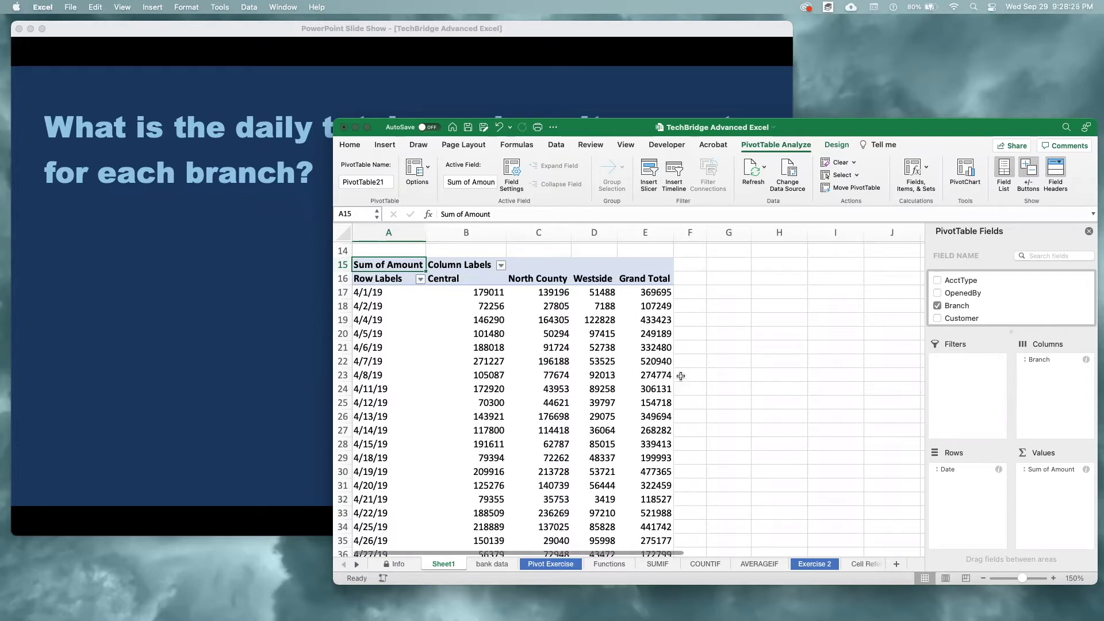
Format the daily branch PivotTable's amounts as Currency with 0 decimal places and leave the PivotTable.
left_click(605, 306)
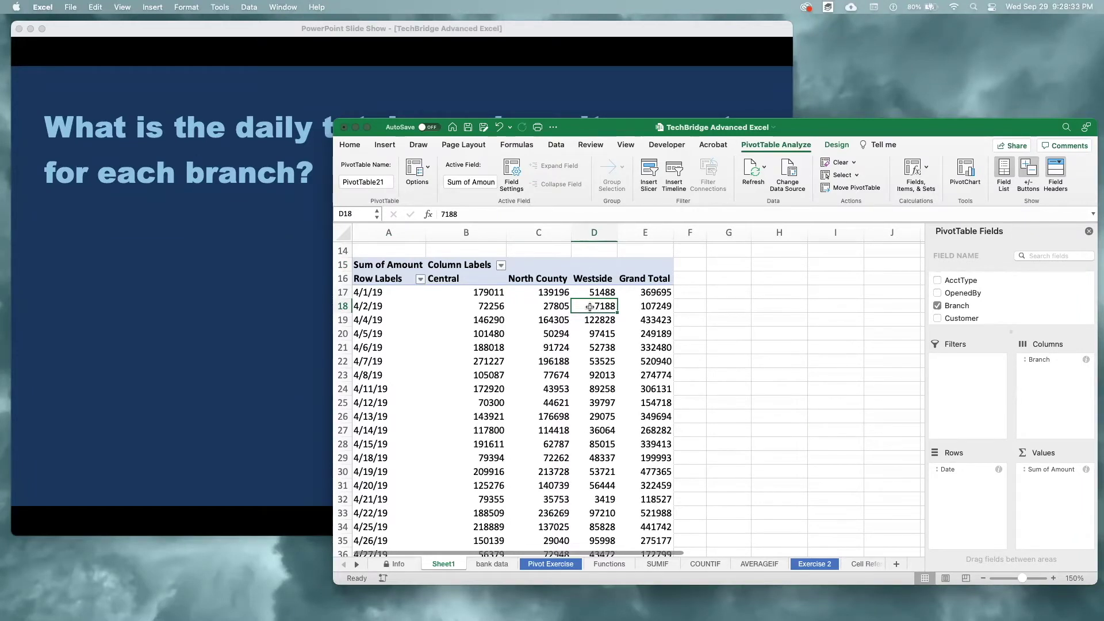
right_click(589, 307)
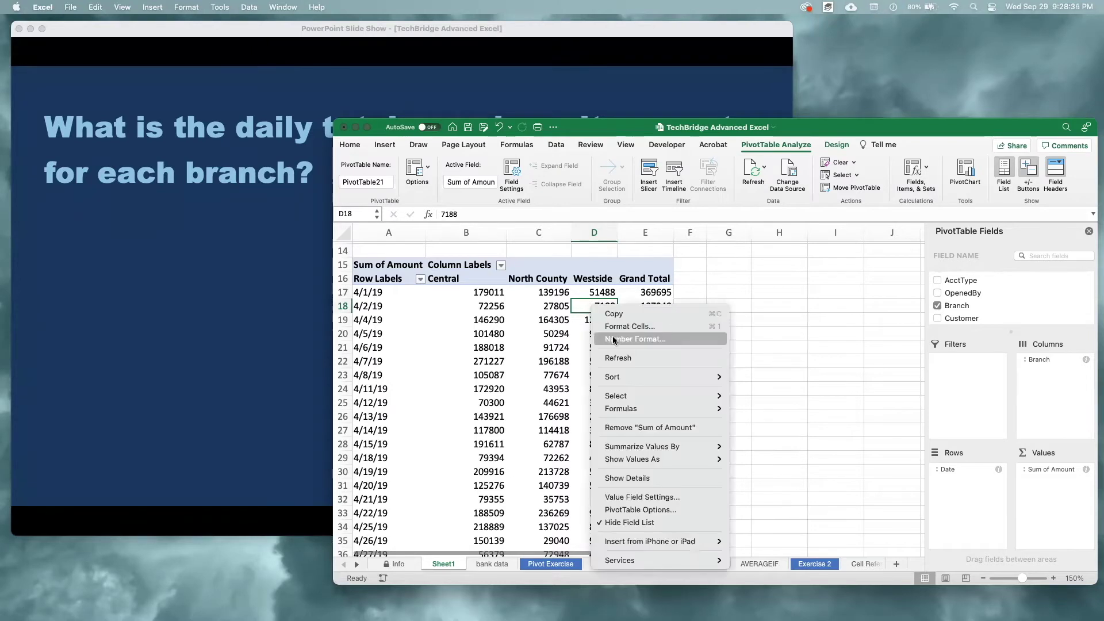
left_click(602, 332)
left_click(496, 236)
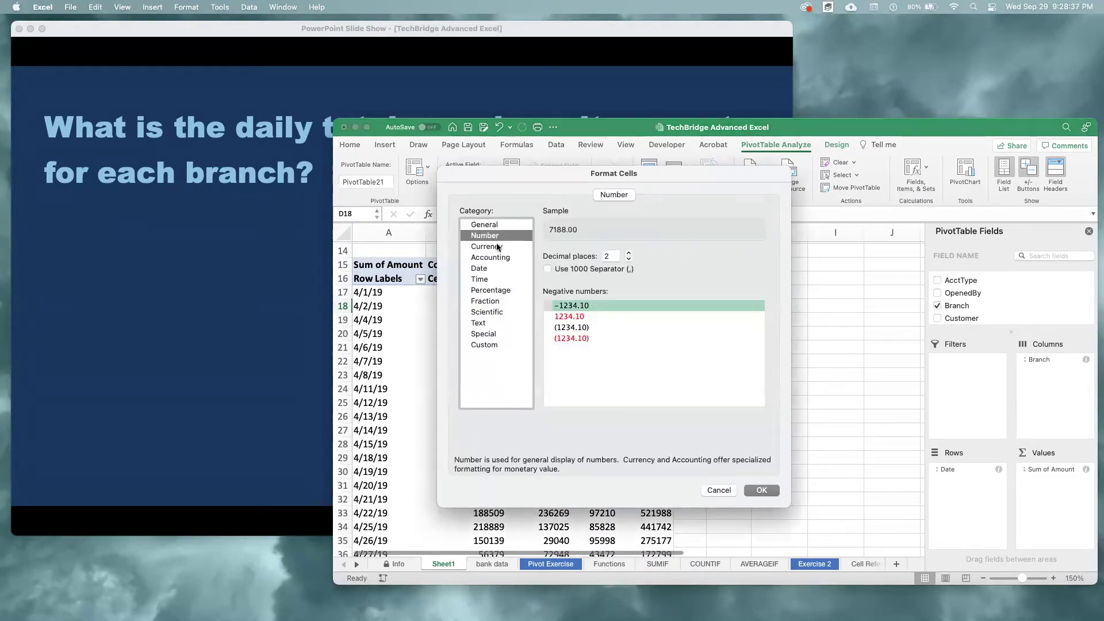
left_click(498, 247)
left_click(629, 260)
left_click(628, 259)
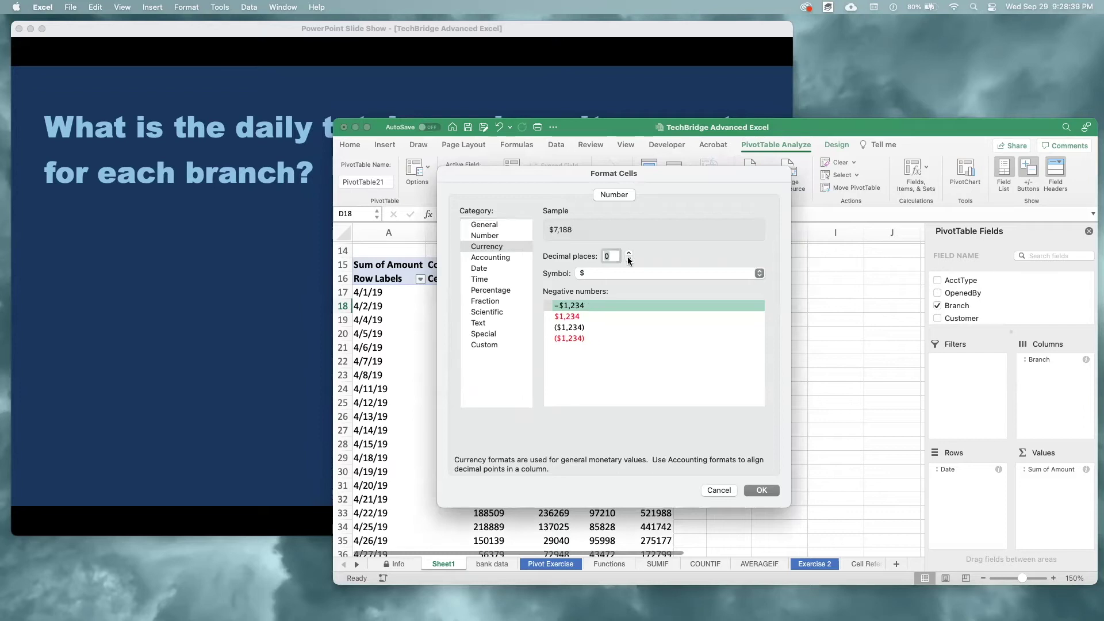
left_click(761, 490)
left_click(785, 402)
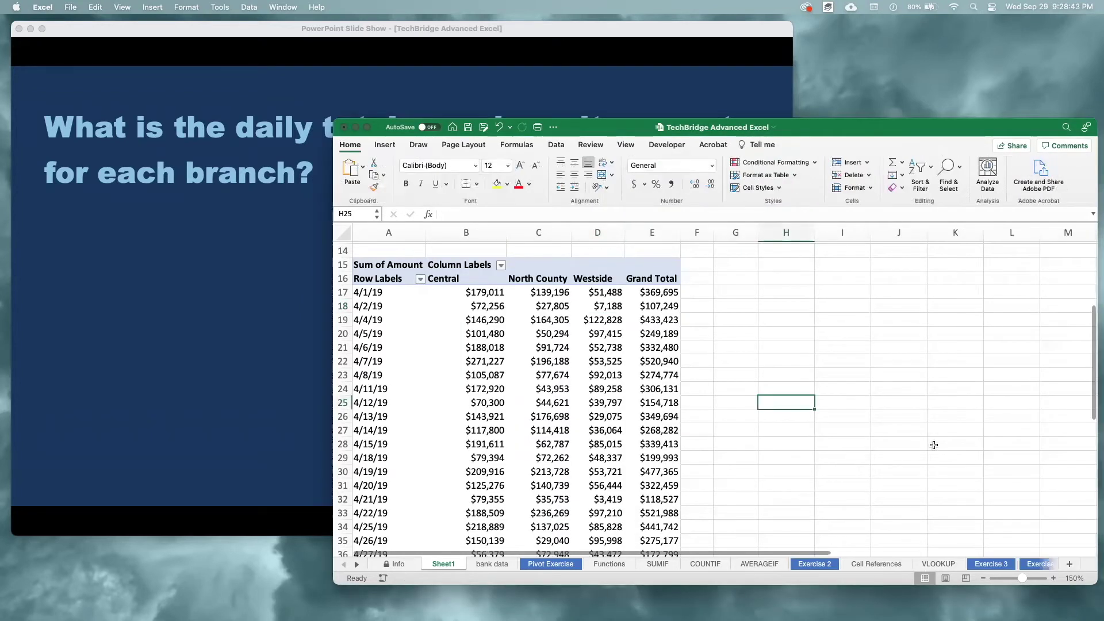
In the PowerPoint slide show, reveal the daily deposit solution and advance to "Which day of the week accounts for the most deposits?".
left_click(280, 398)
left_click(344, 463)
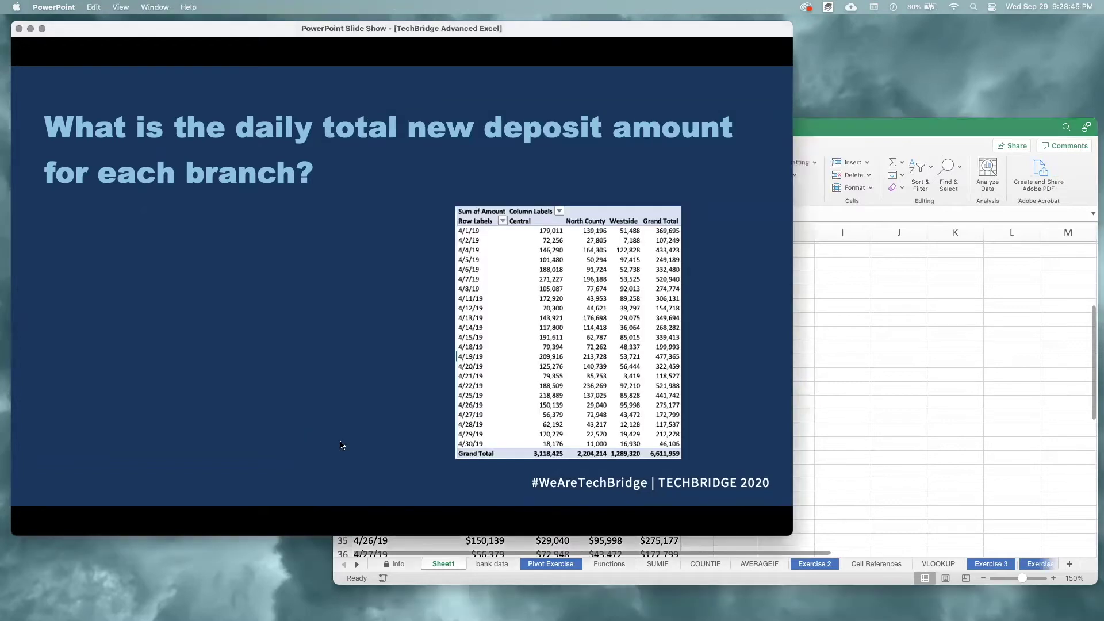
left_click(341, 445)
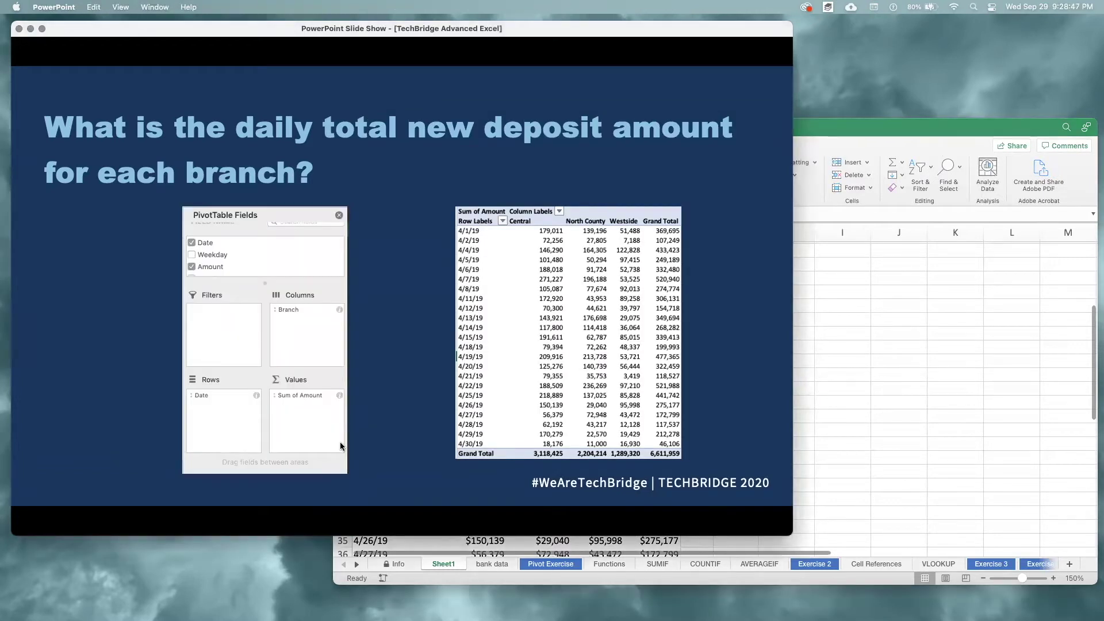
left_click(374, 440)
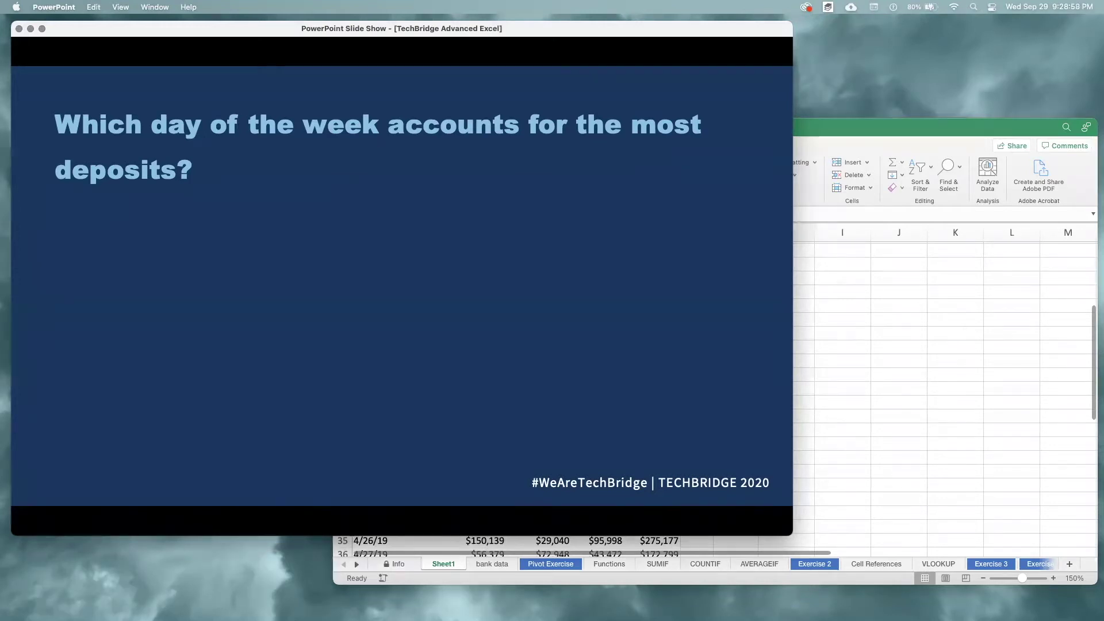
In Excel, insert another PivotTable from the bank data table into the existing worksheet Sheet1 at cell A47.
left_click(940, 314)
scroll(574, 402, "down", 6)
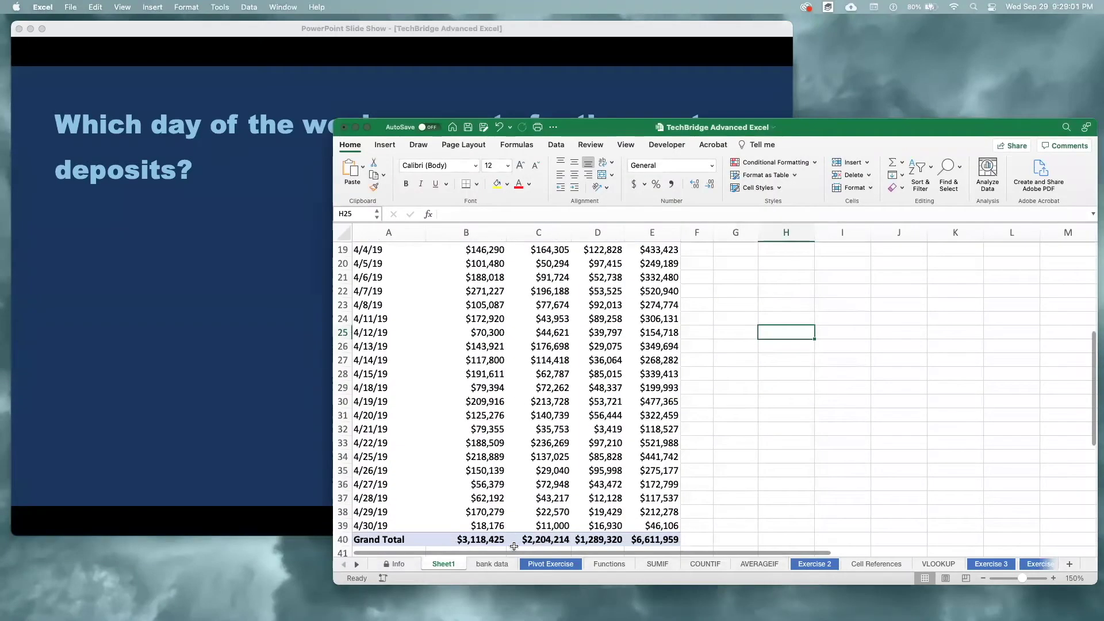
left_click(492, 564)
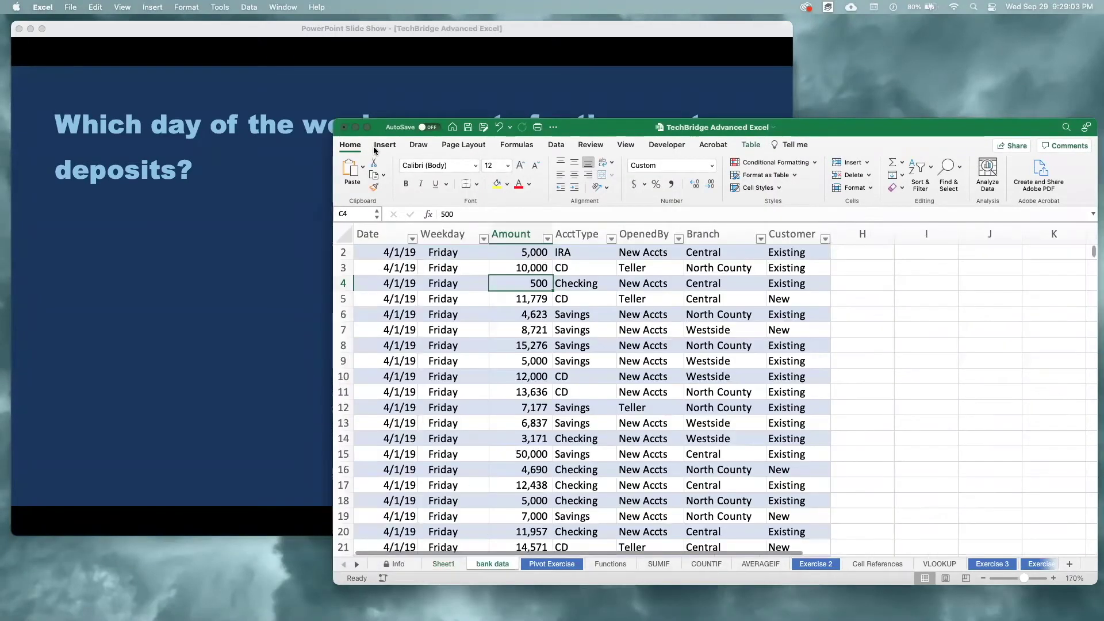
left_click(375, 147)
left_click(352, 170)
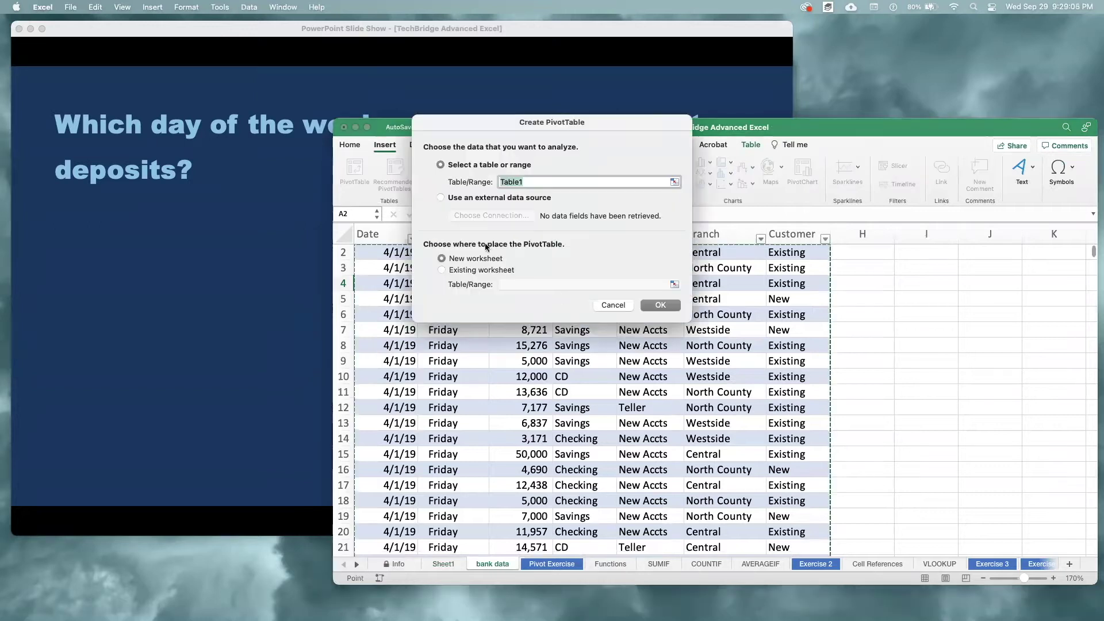
left_click(462, 270)
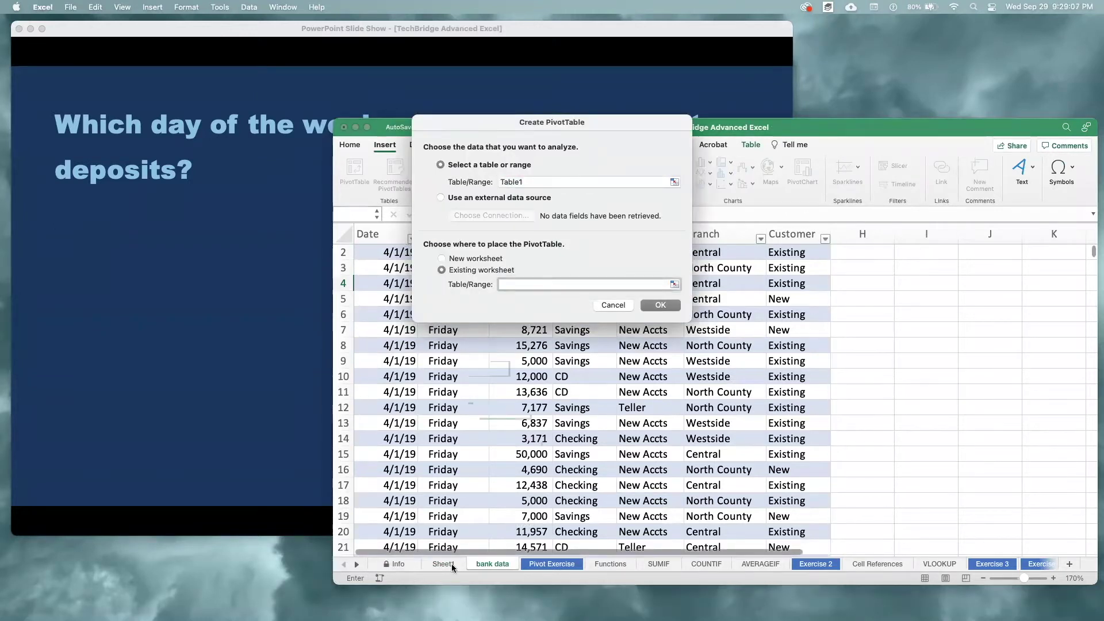
left_click(443, 564)
scroll(446, 450, "down", 5)
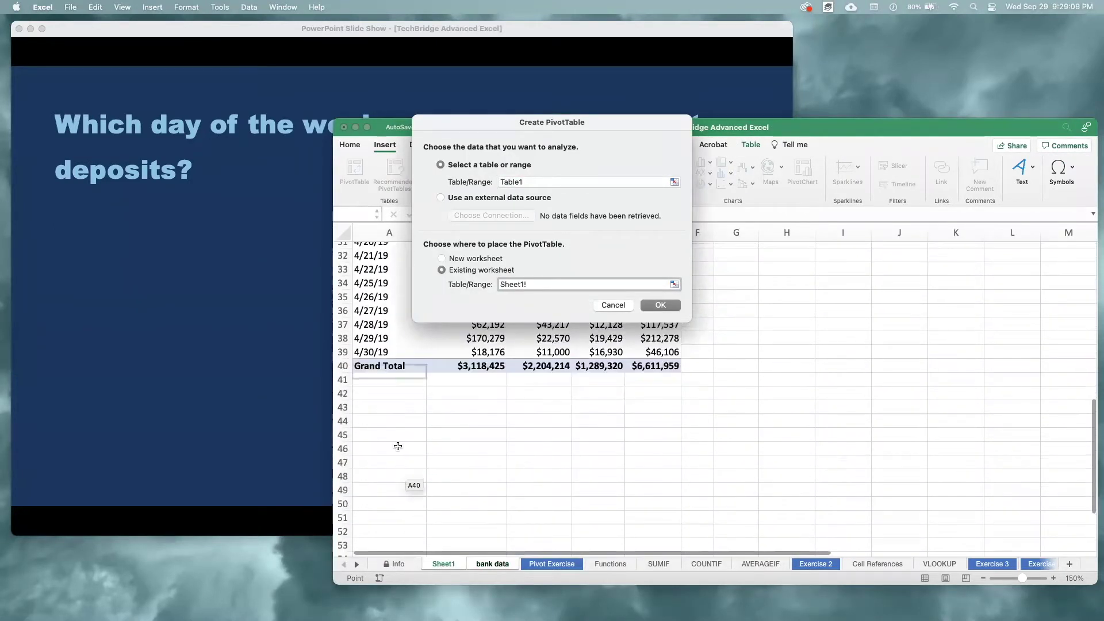
left_click(397, 463)
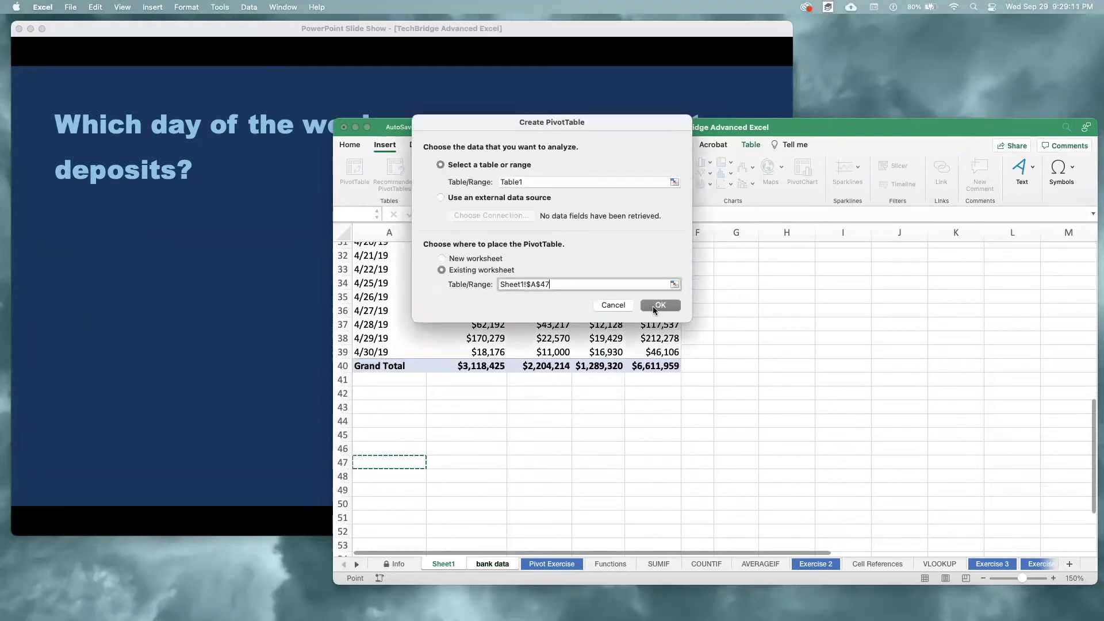
left_click(660, 306)
scroll(509, 400, "down", 5)
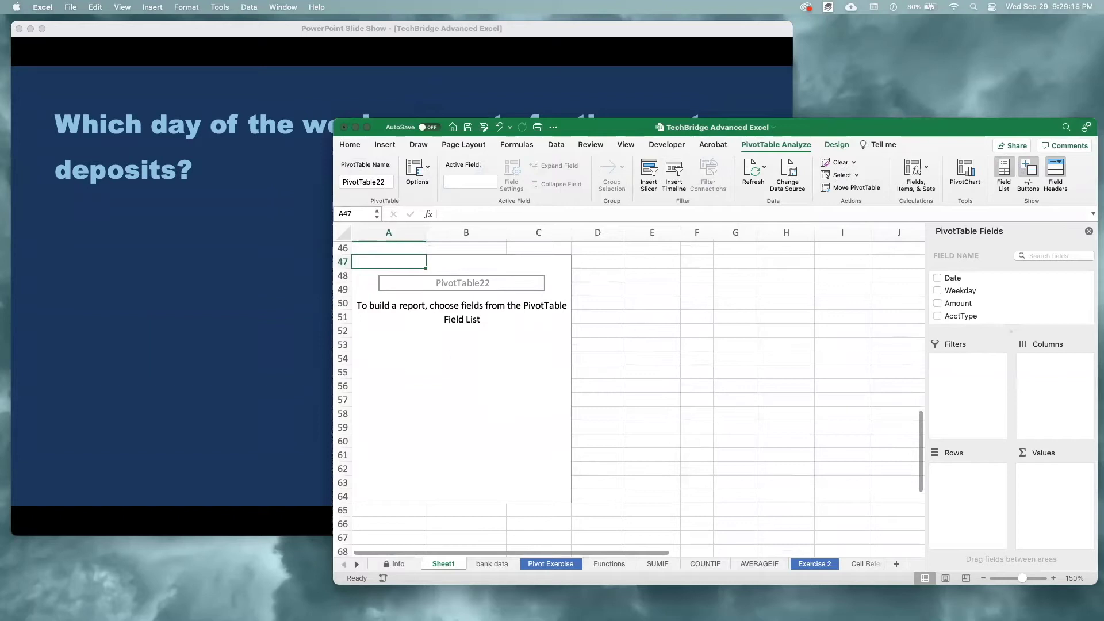
Add Weekday to Rows and Amount to Values in the new PivotTable, and reveal the matching solution on the PowerPoint slide.
left_click_drag(973, 291, 985, 492)
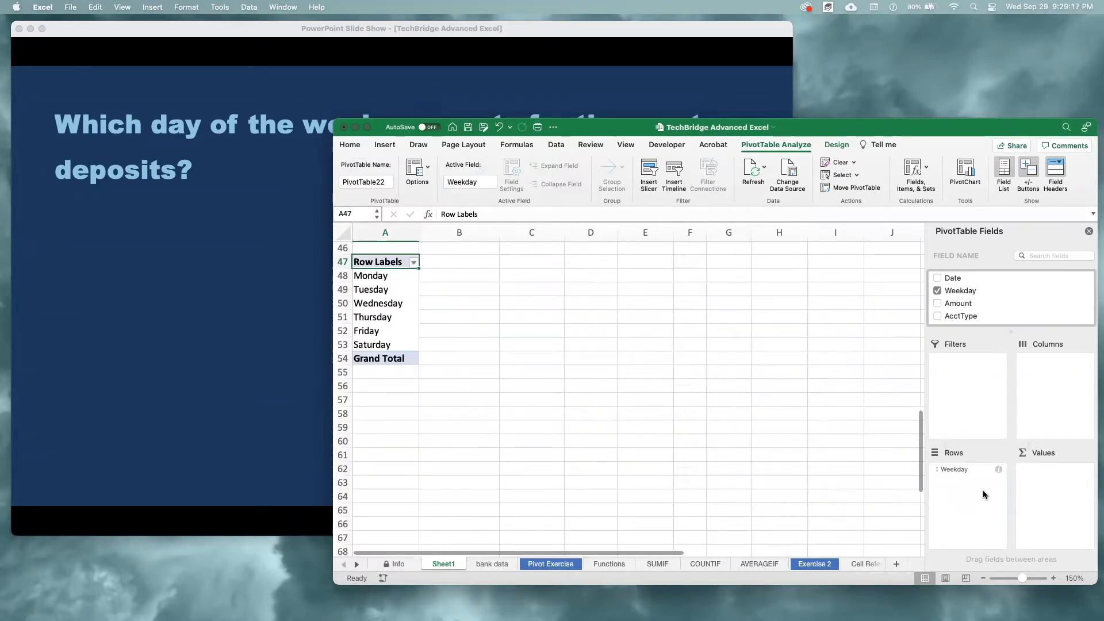
left_click_drag(968, 306, 1052, 522)
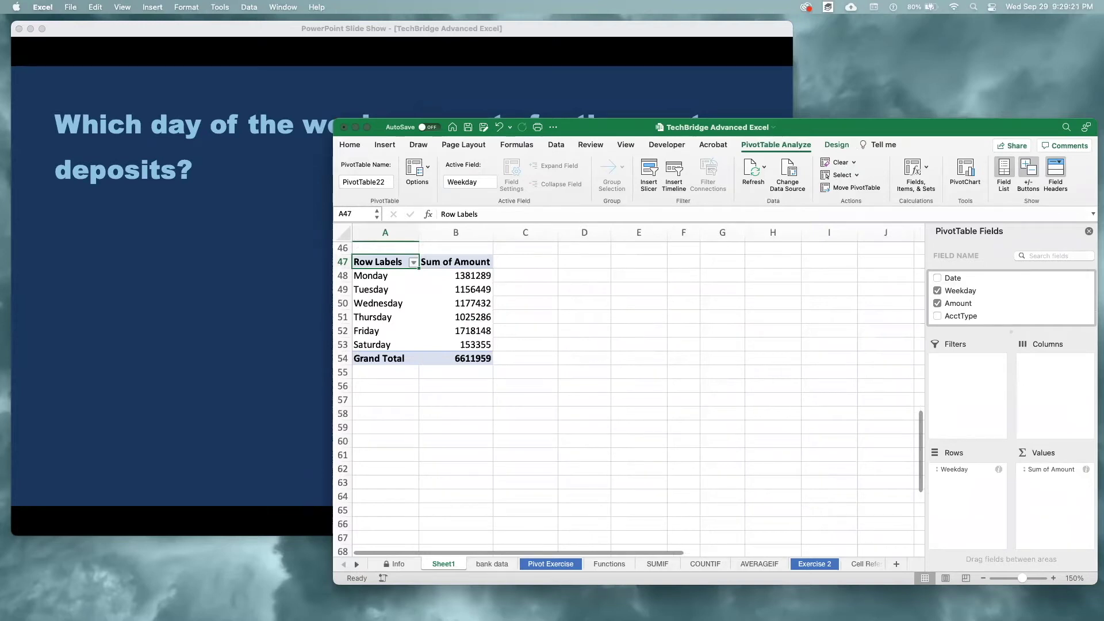
left_click(281, 389)
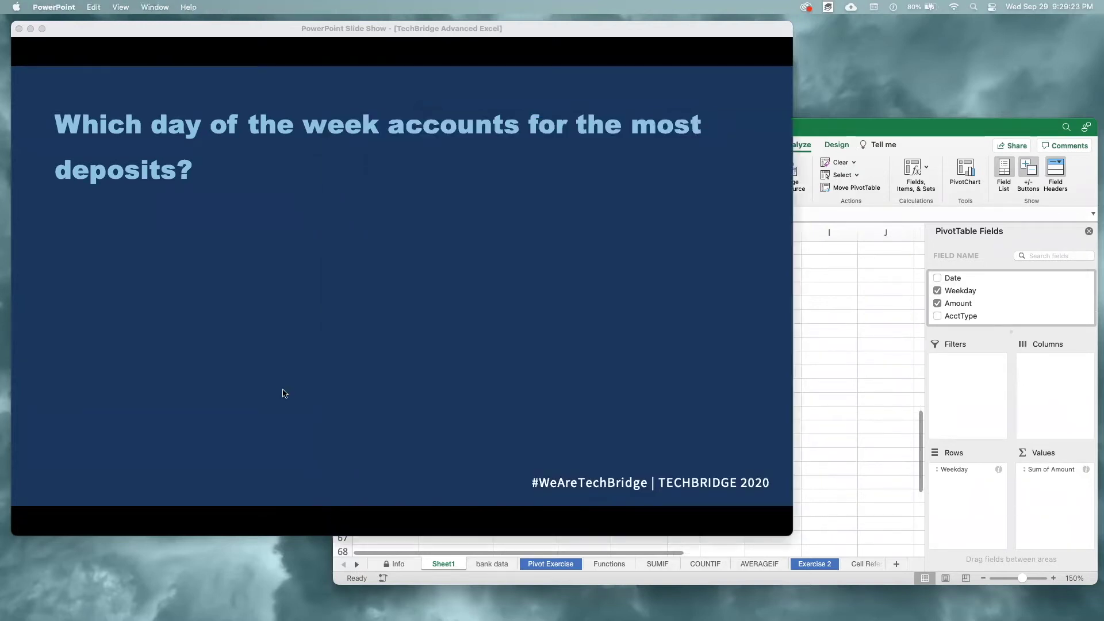
left_click(385, 454)
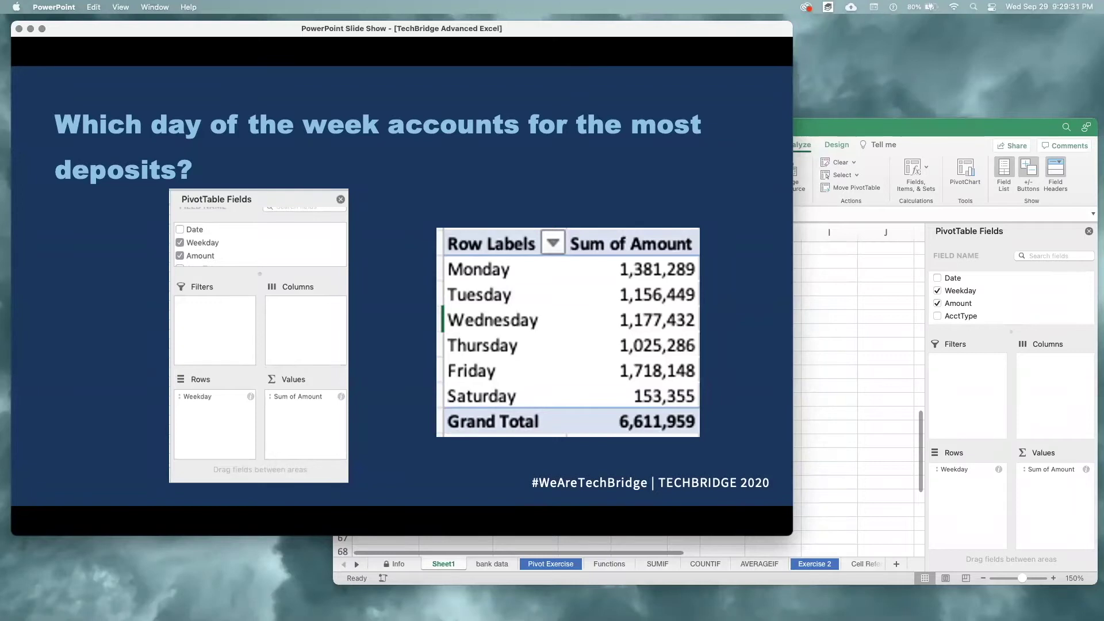
Look over the weekday PivotTable in Excel, and advance the PowerPoint slide show to the PivotTable Calculations slide.
left_click(888, 402)
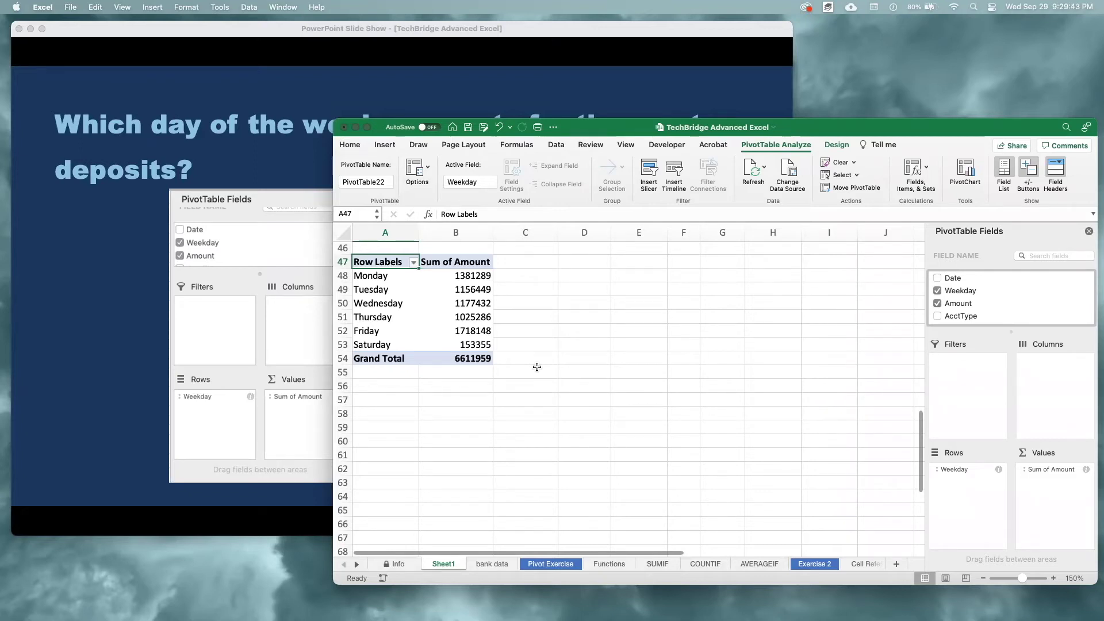
left_click(432, 264)
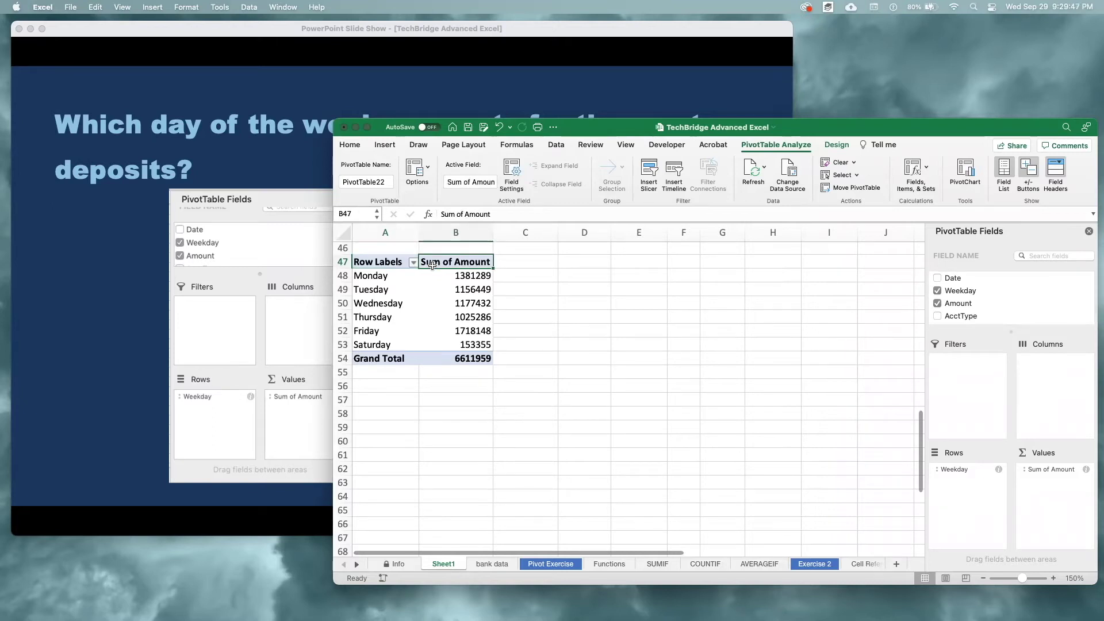
left_click(236, 355)
left_click(431, 351)
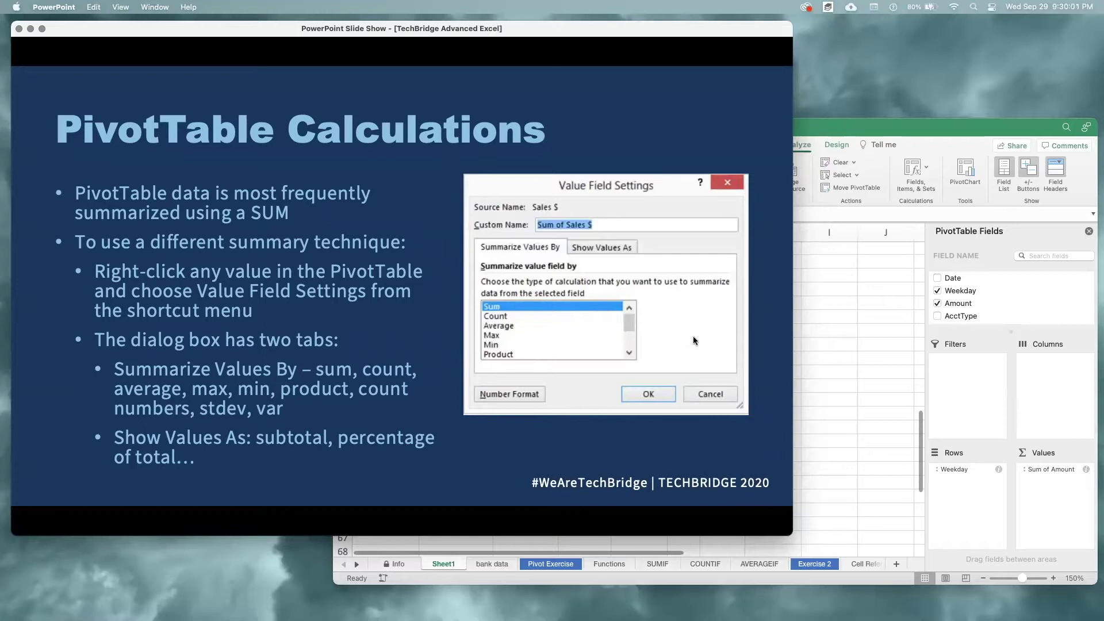
In Excel, examine the Summarize by functions in the Sum of Amount field settings, such as Count and Average, and cancel.
left_click(836, 327)
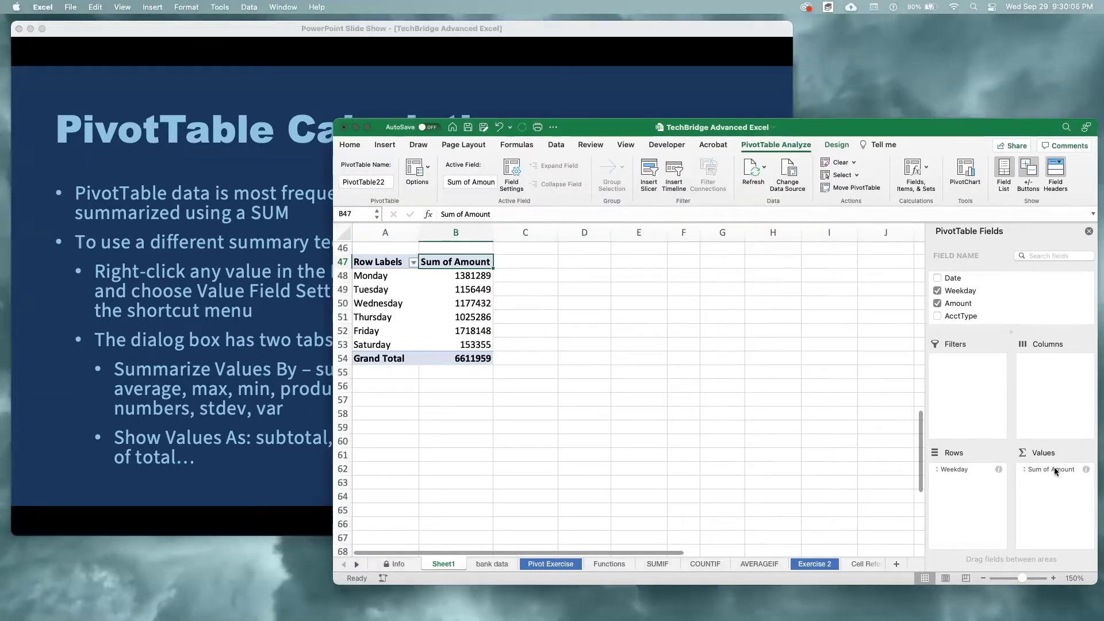
left_click(1053, 469)
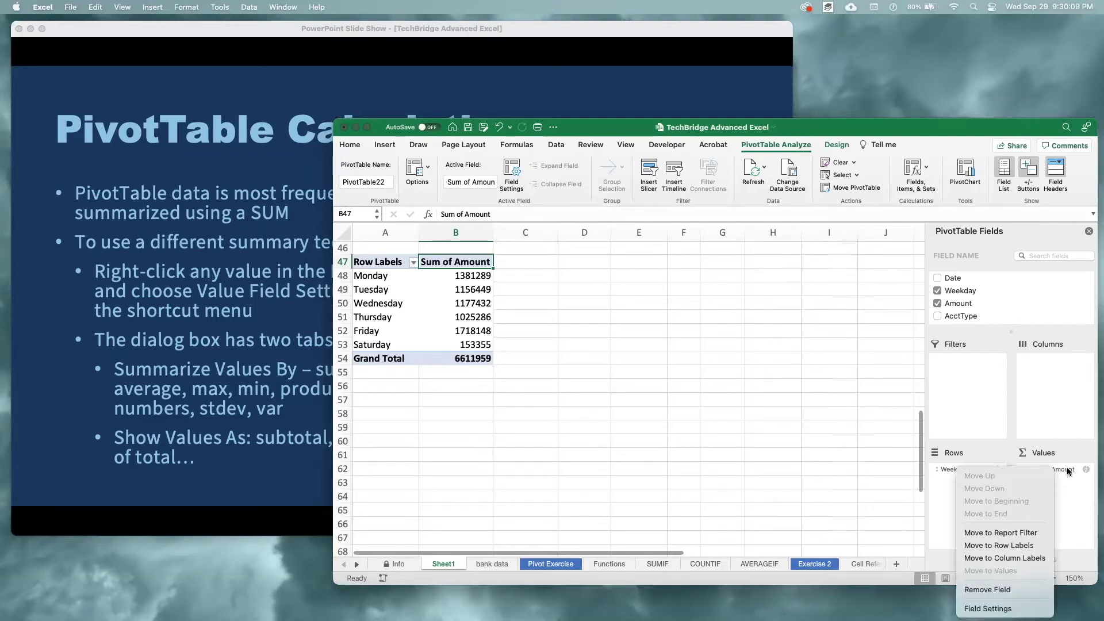
left_click(1067, 470)
left_click(1068, 470)
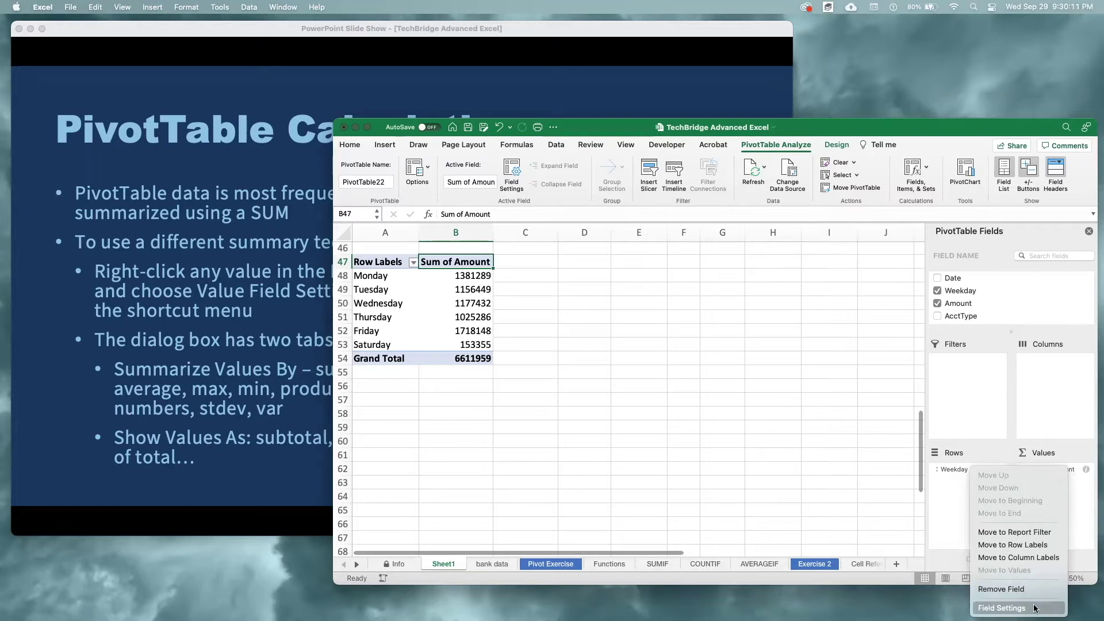
left_click(1011, 607)
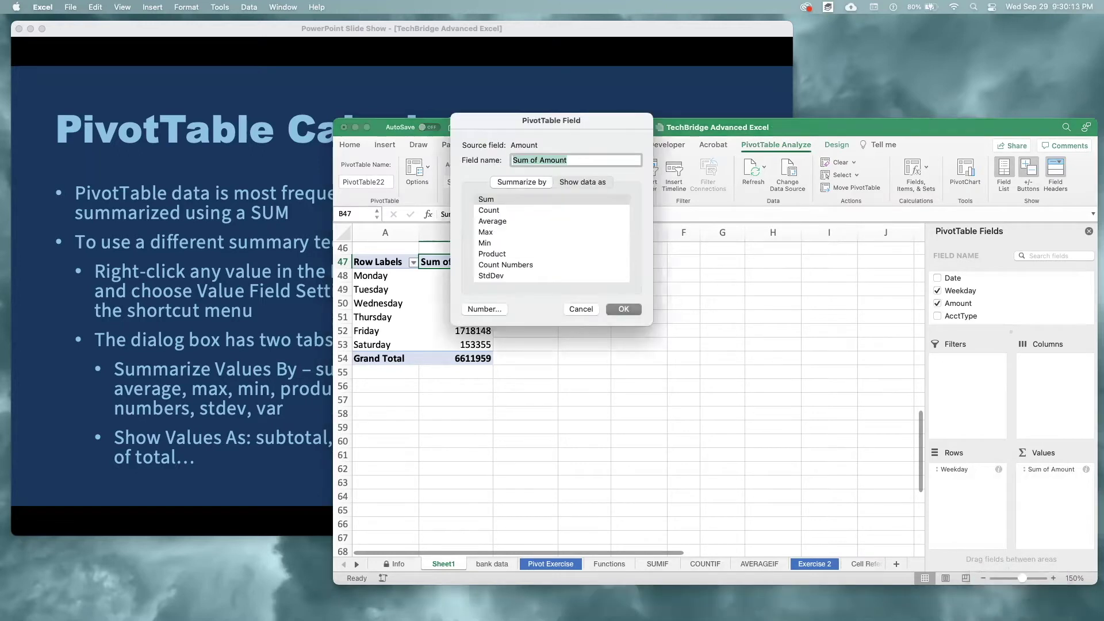
left_click_drag(581, 122, 698, 235)
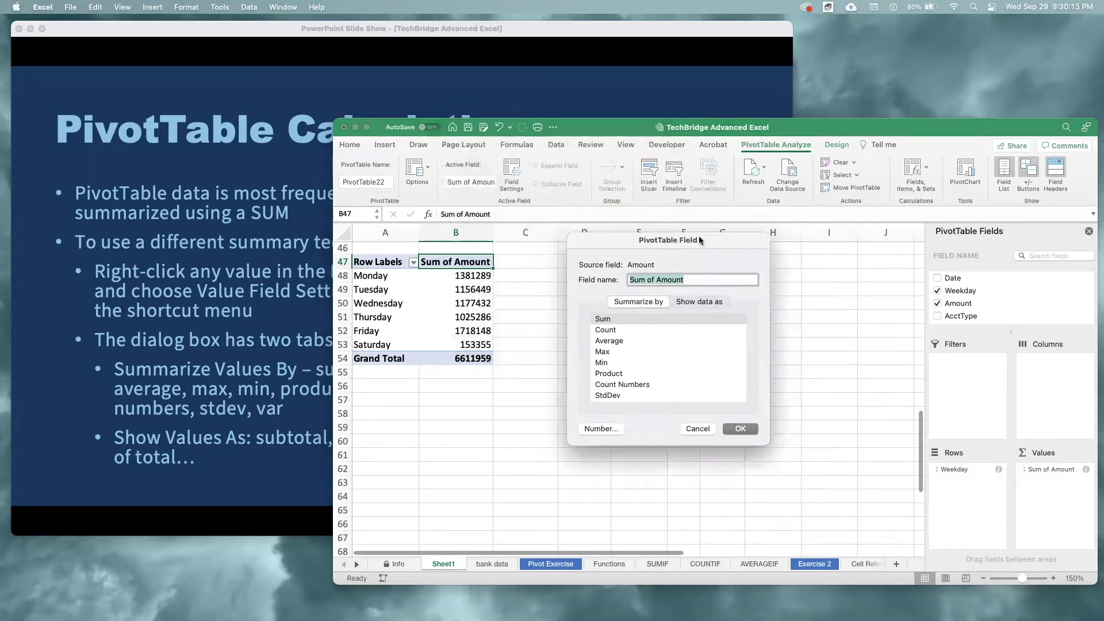
left_click(625, 329)
left_click(623, 340)
left_click(619, 330)
left_click(614, 319)
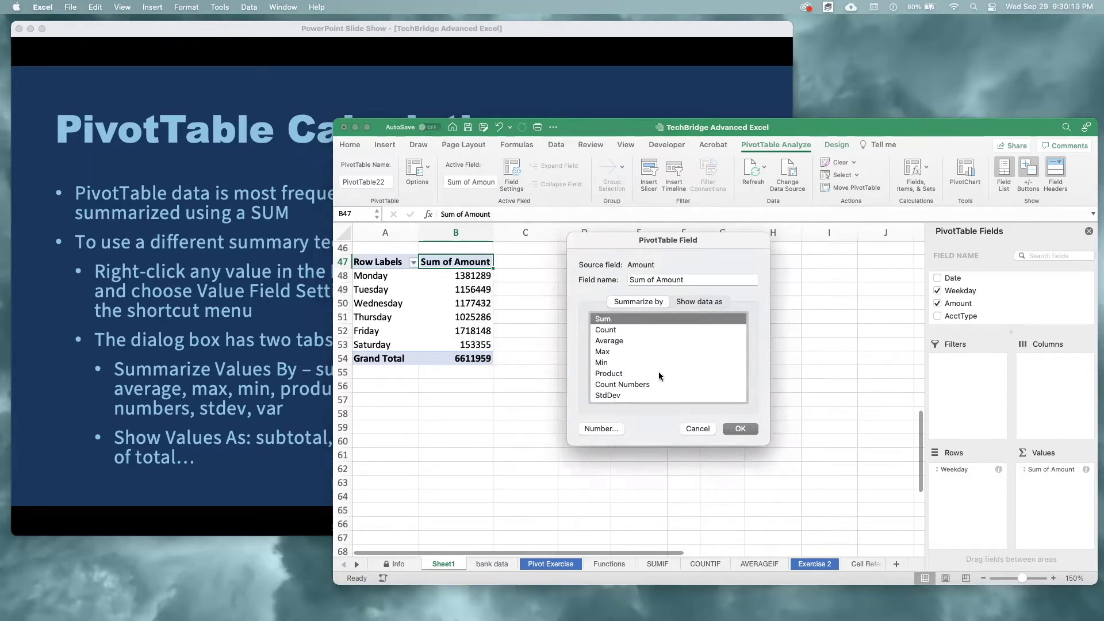
left_click(690, 428)
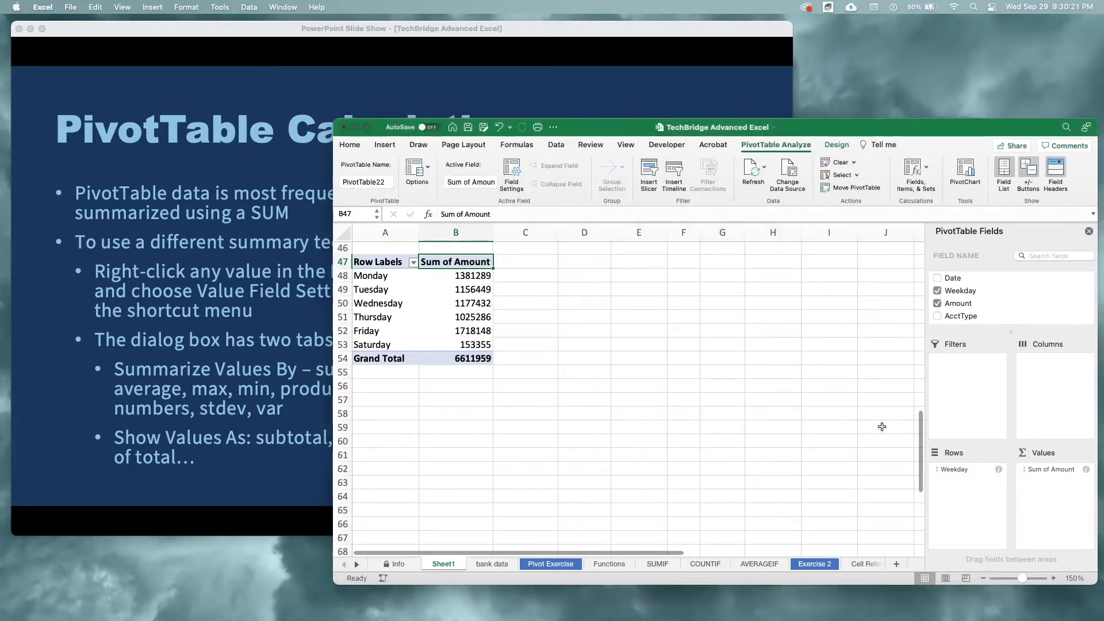
Summarize the weekday PivotTable's Amount values by Count instead of Sum.
right_click(468, 305)
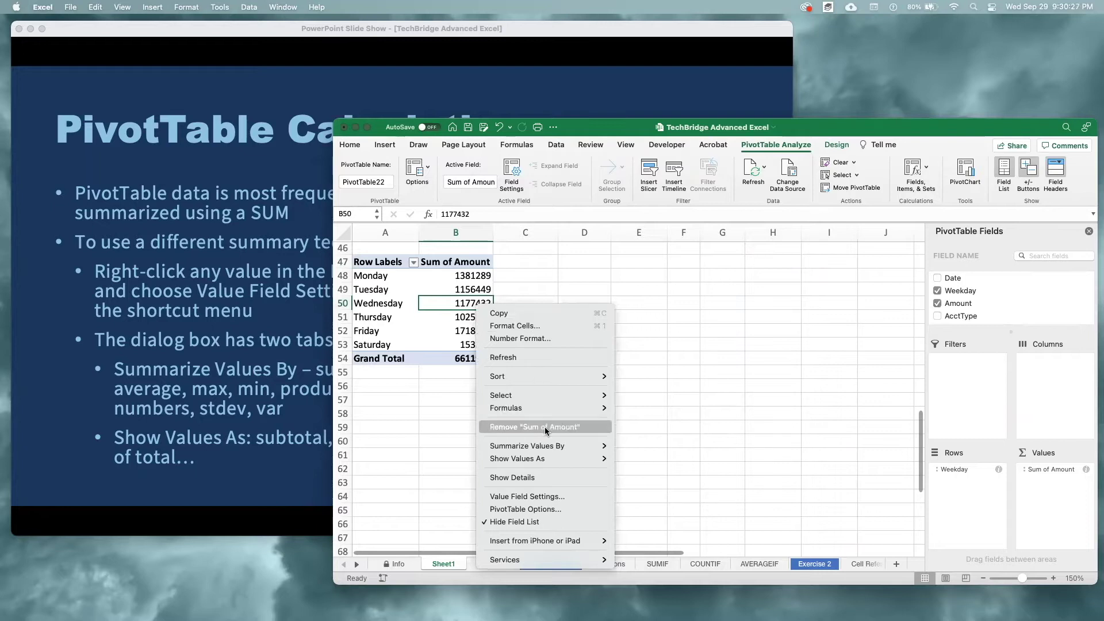
mouse_move(572, 450)
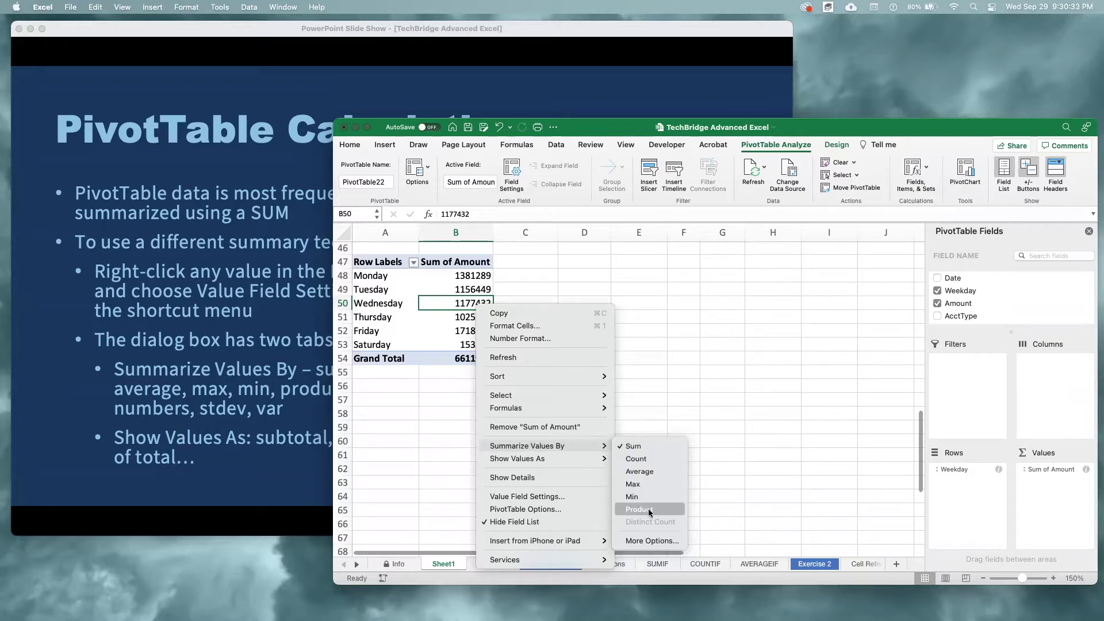
left_click(645, 460)
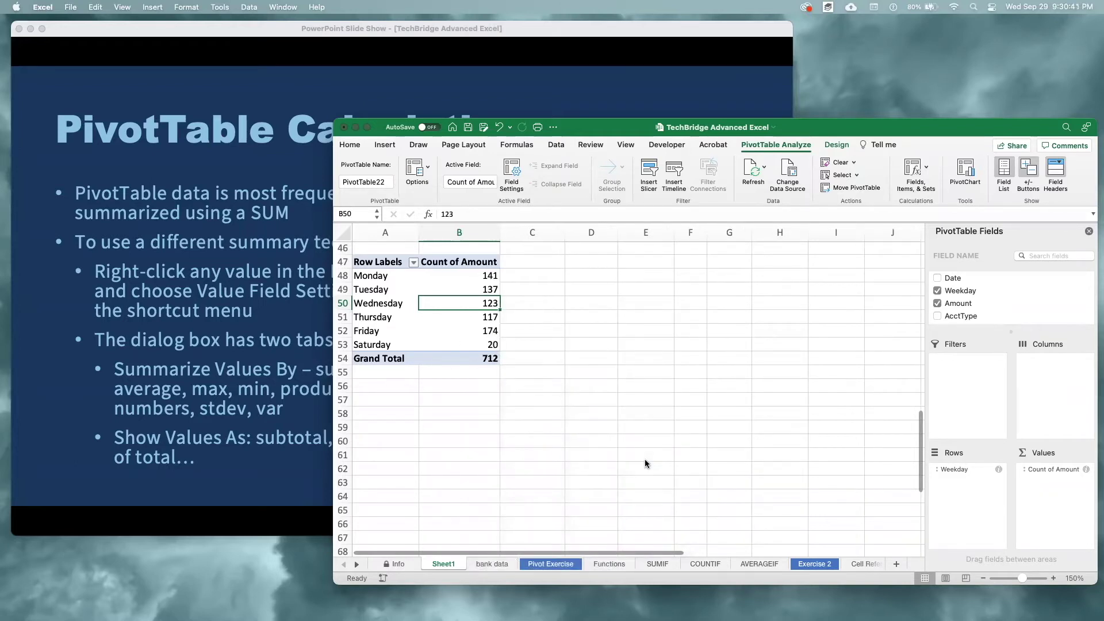
Enter the notes "Count - How many?" in B58 and "Sum - How much?" in B59 below the weekday PivotTable.
left_click(442, 417)
type("Count - How many?")
key("Return")
type("Sum - How much?")
key("Return")
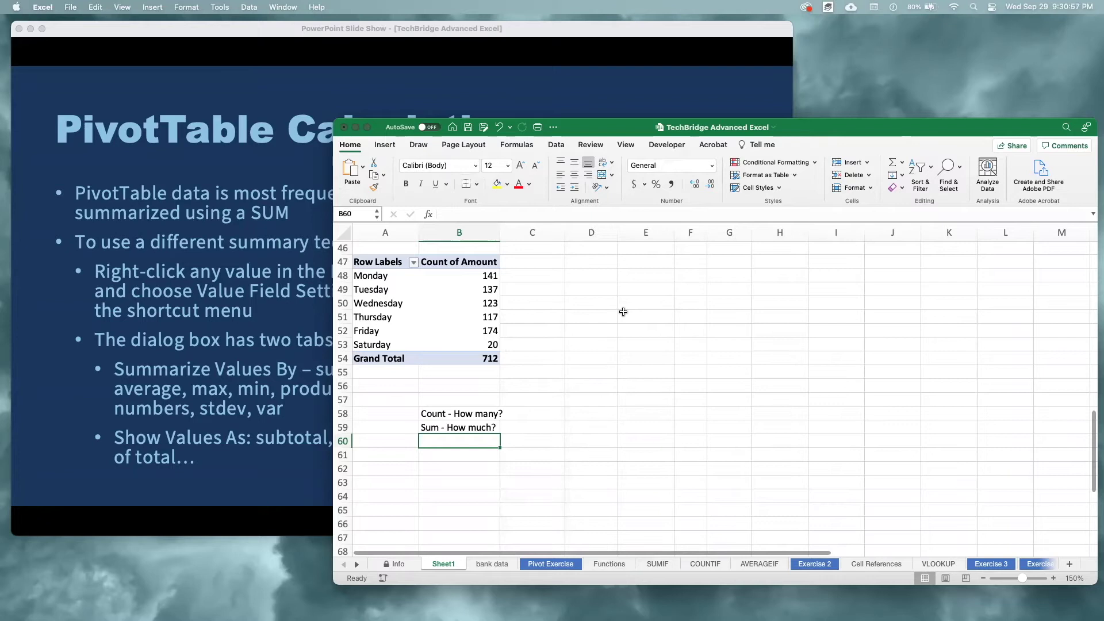
Point out the Friday and Saturday counts, and advance the PowerPoint slides past the count solution to the accounts-opened-per-branch question.
left_click(484, 331)
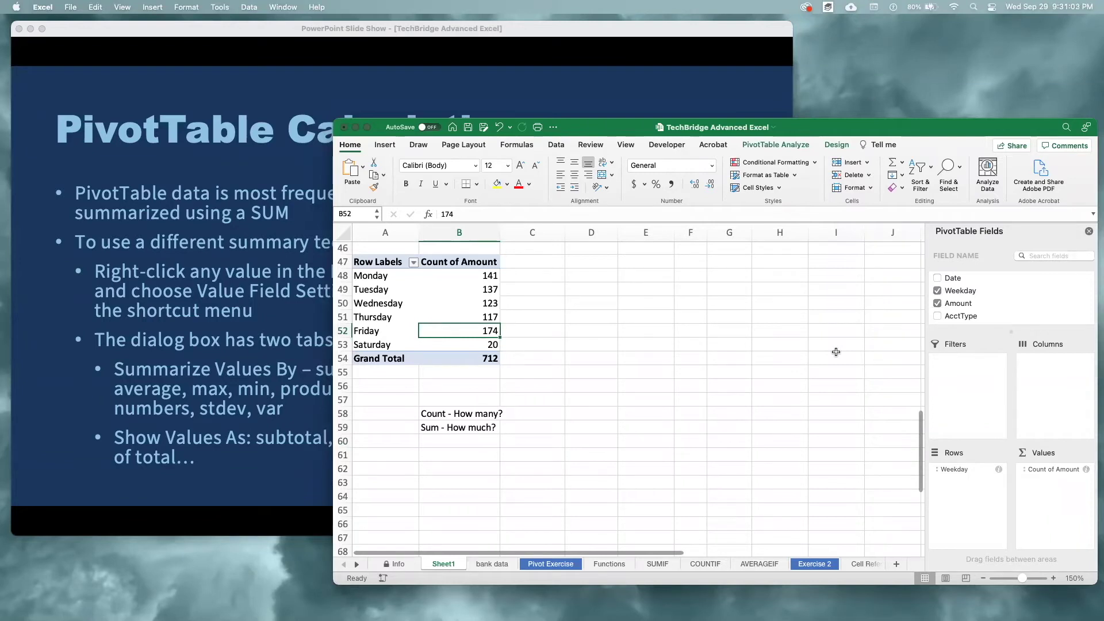
left_click(461, 344)
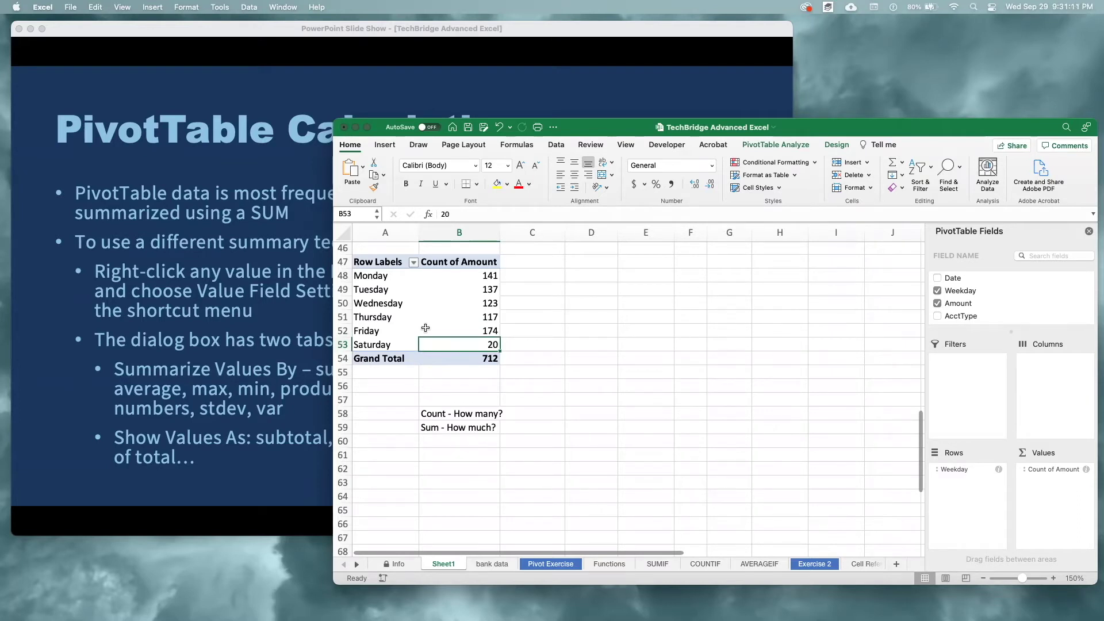
left_click(204, 323)
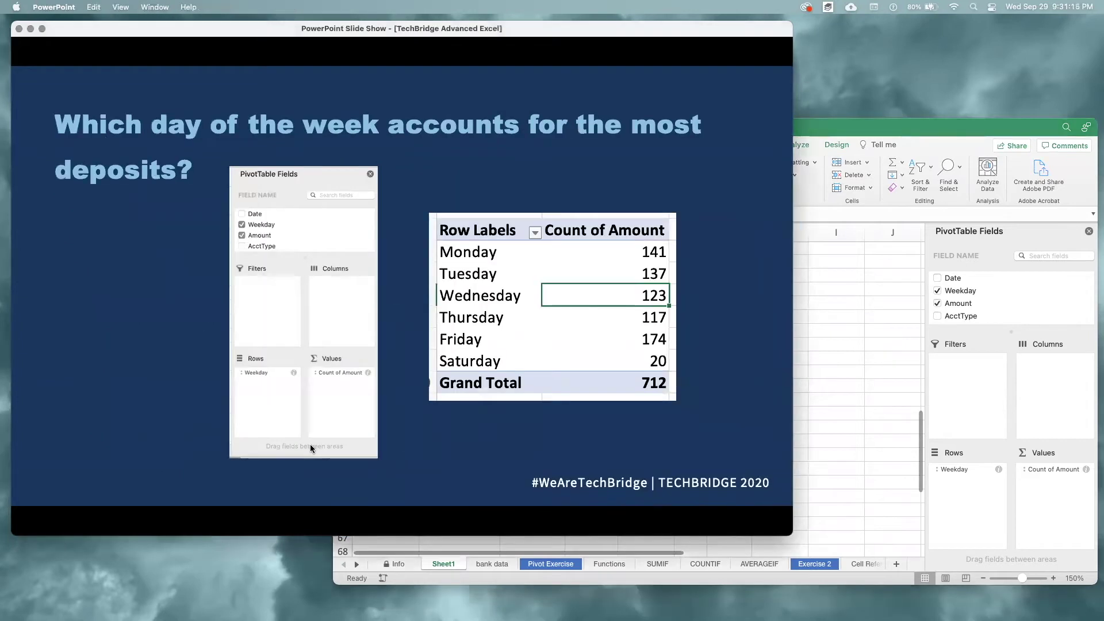
left_click(310, 478)
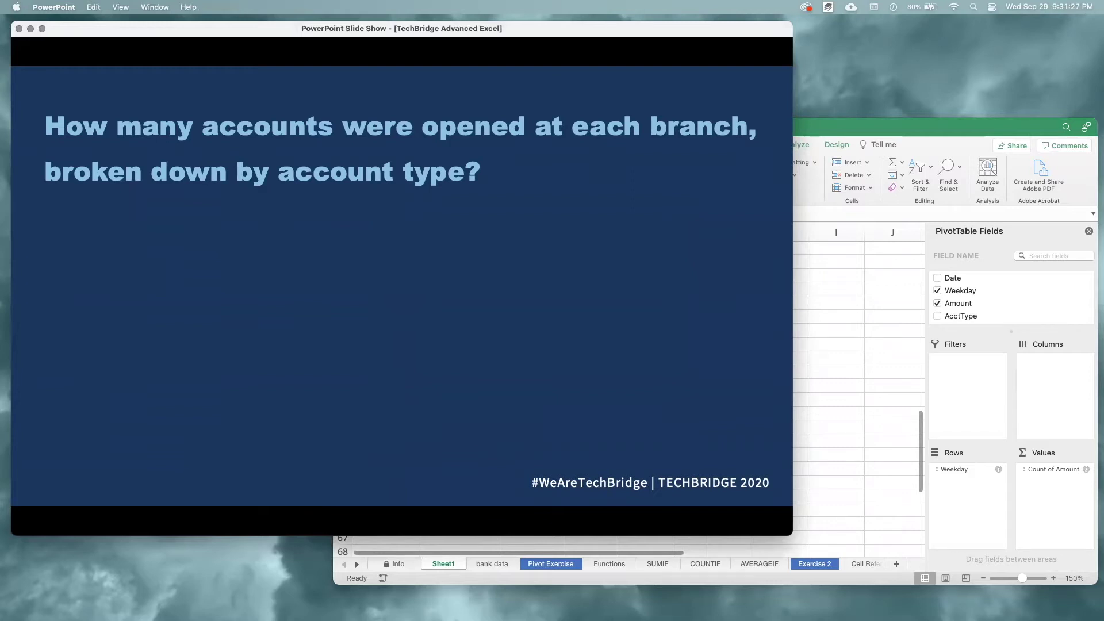
In Excel, clear the two notes in B58:B59 below the weekday PivotTable.
left_click(831, 408)
scroll(460, 437, "down", 1)
left_click(441, 385)
left_click(443, 402, "shift")
key("Delete")
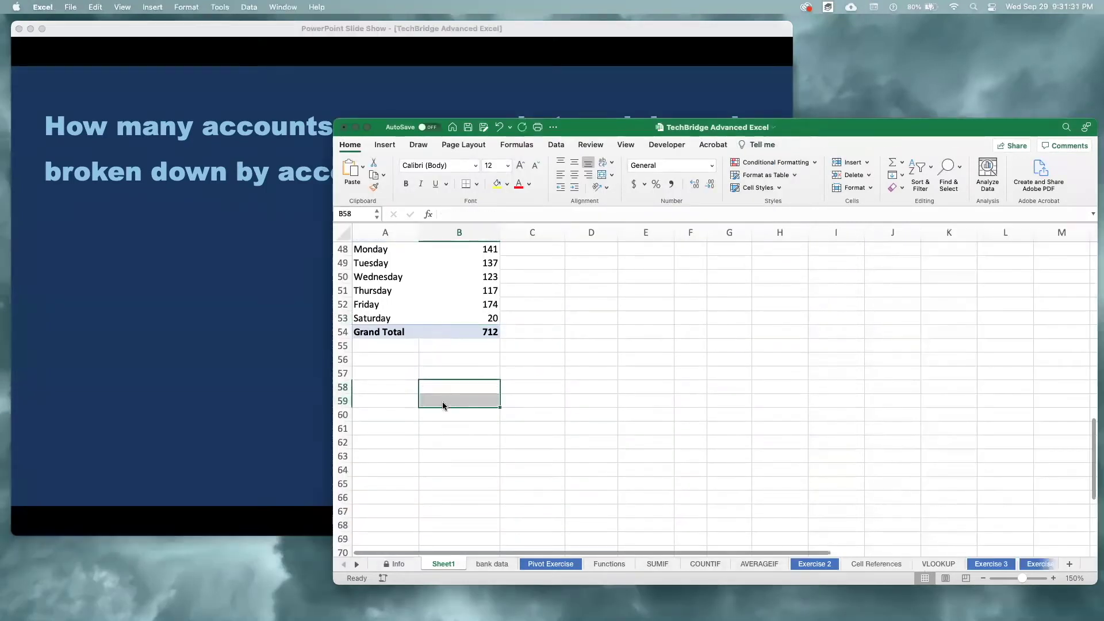
Insert another PivotTable from the bank data table (Table1) into the existing worksheet Sheet1 at cell A58.
left_click(388, 374)
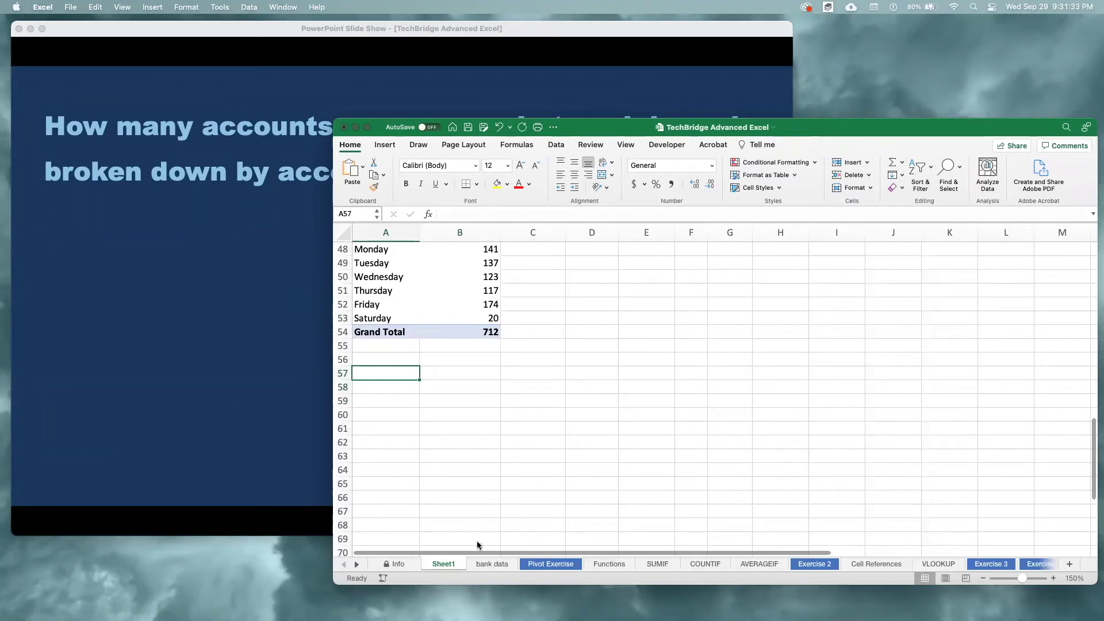
left_click(492, 563)
left_click(385, 144)
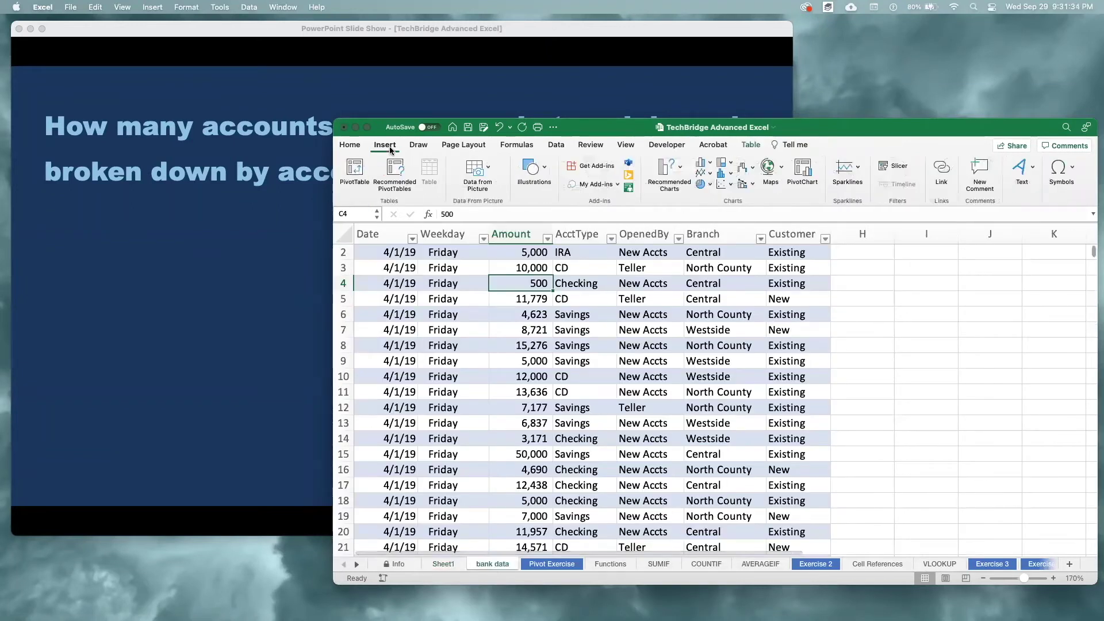
left_click(358, 171)
left_click(492, 270)
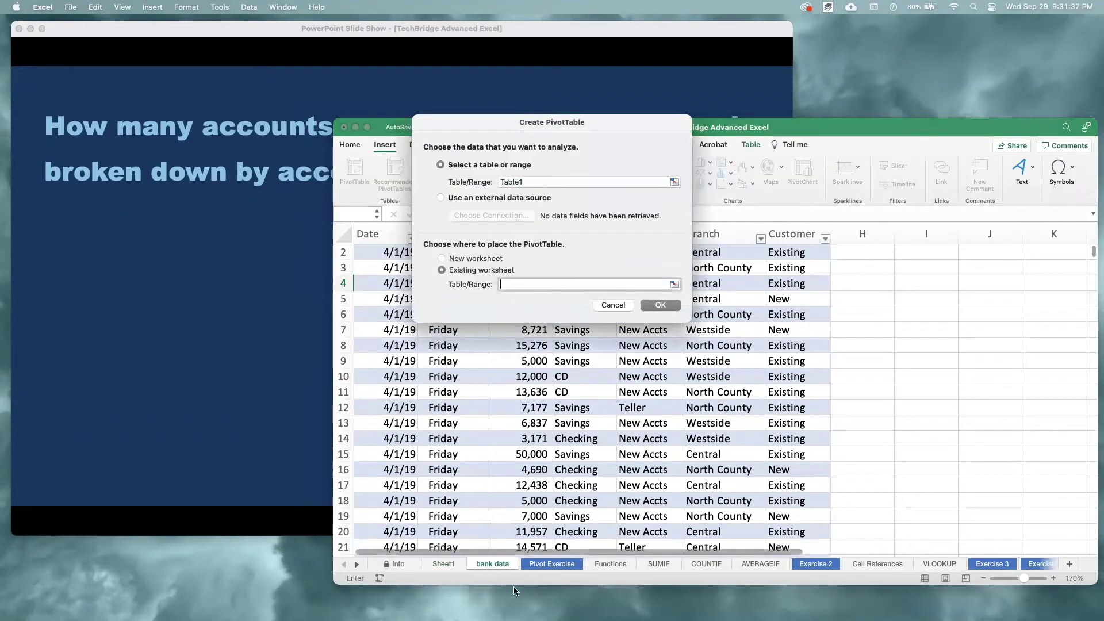
left_click(443, 563)
left_click(377, 392)
left_click(660, 305)
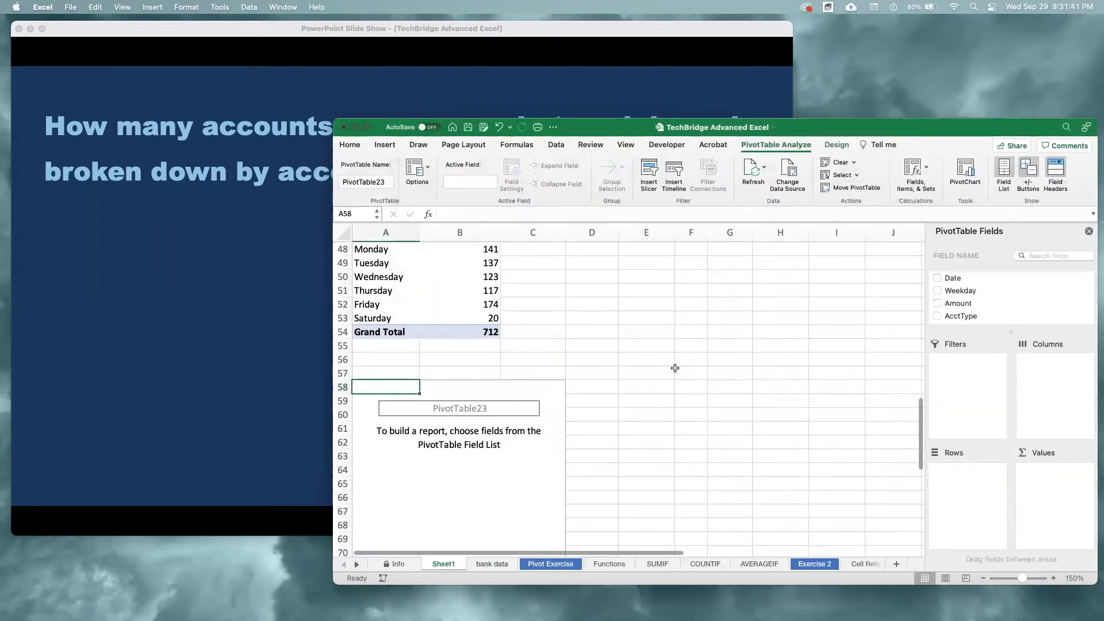
Add Branch to Rows, AcctType to Columns and Amount to Values in the new PivotTable at A58.
left_click(199, 304)
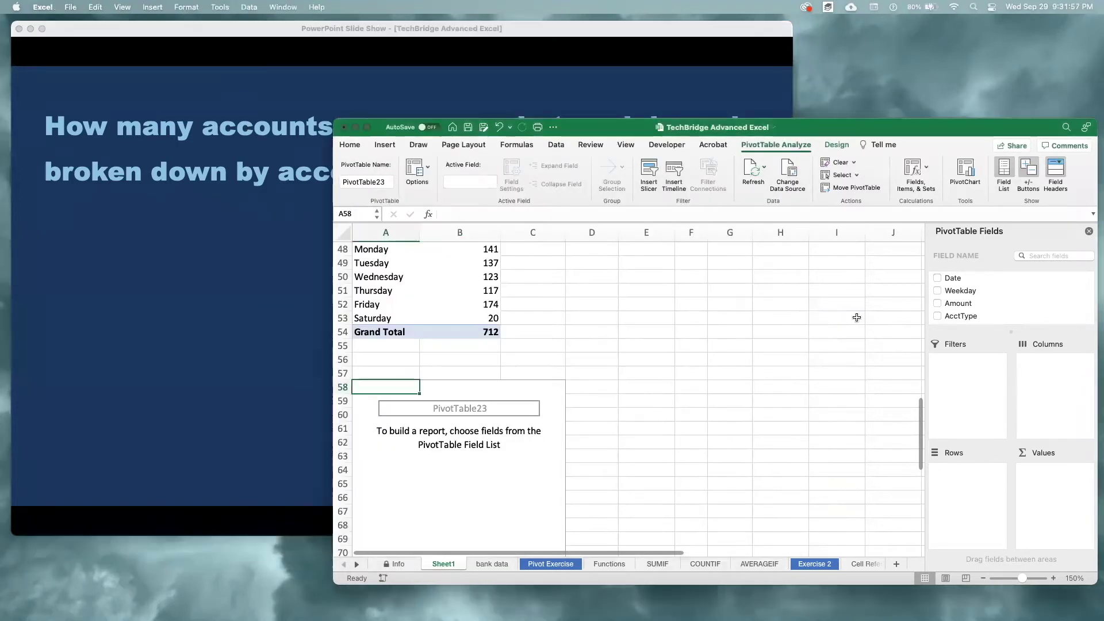
left_click(857, 318)
scroll(966, 311, "down", 2)
left_click_drag(958, 302, 969, 493)
left_click_drag(957, 279, 1060, 423)
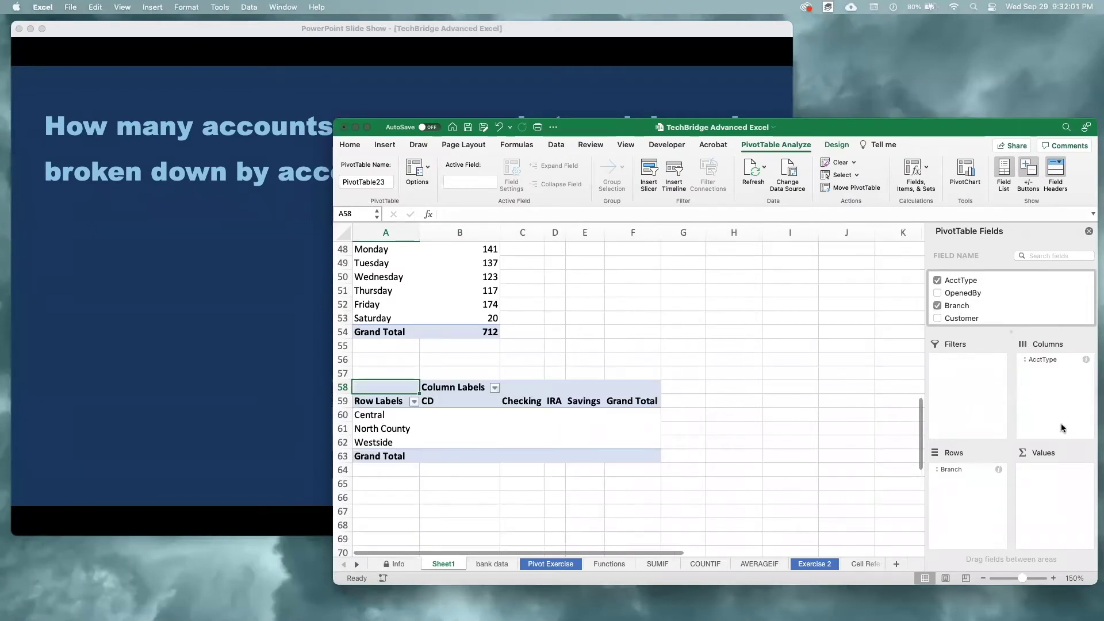
scroll(992, 309, "up", 1)
scroll(992, 309, "up", 1)
left_click_drag(959, 301, 1061, 496)
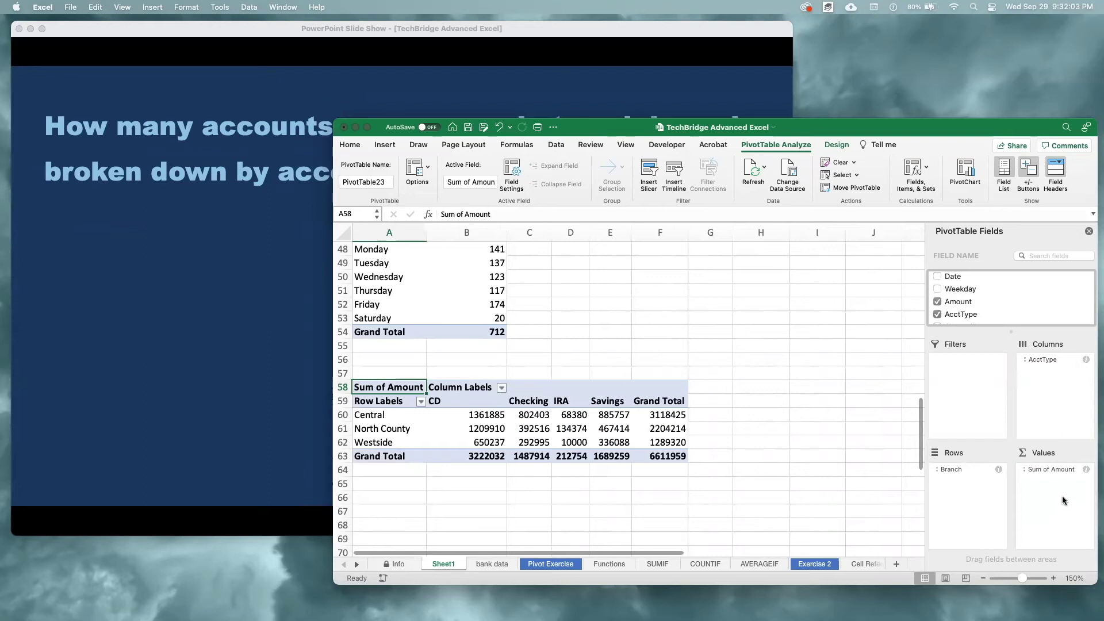
Summarize the branch and account type PivotTable's Amount values by Count.
right_click(538, 430)
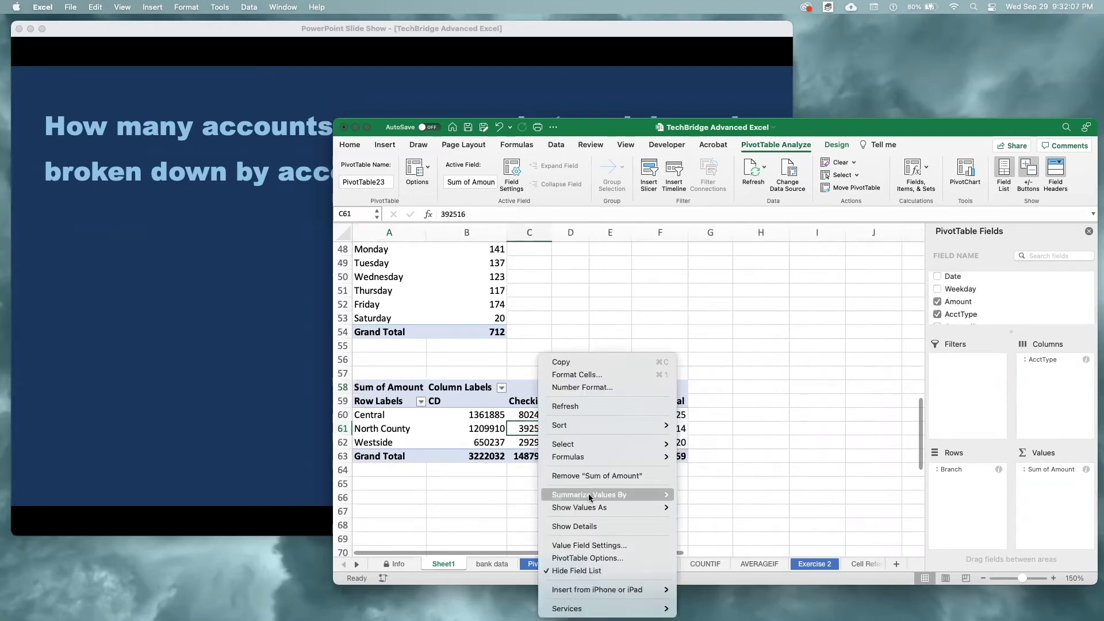
mouse_move(598, 495)
key("Return")
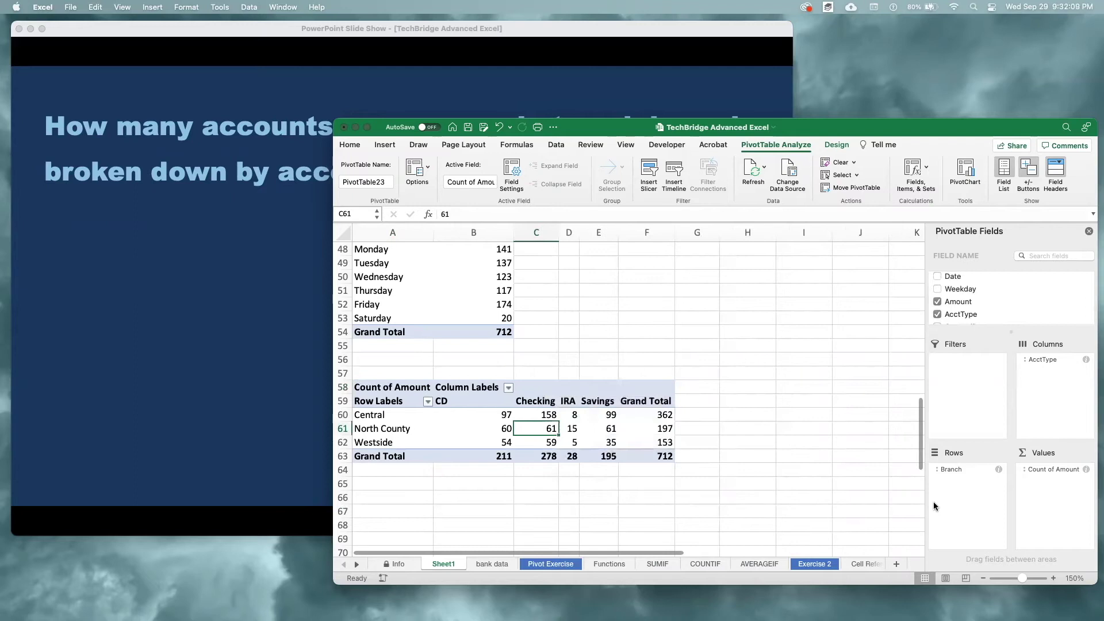
Try AcctType in Rows and Branch in Columns, and restore Branch to Rows and AcctType to Columns.
scroll(616, 422, "down", 2)
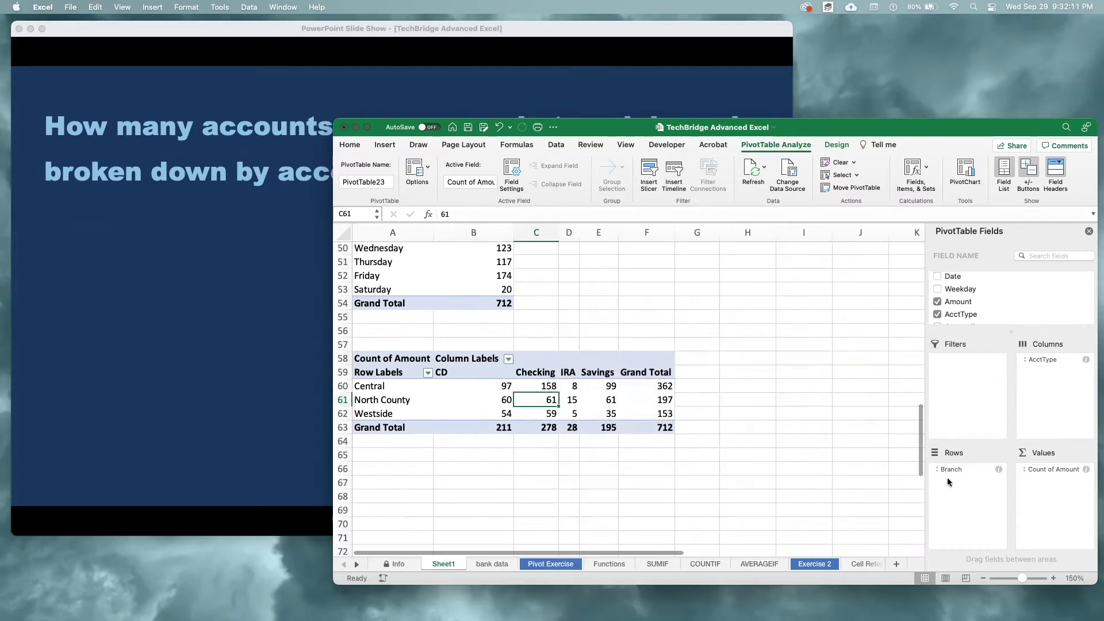
left_click_drag(945, 471, 983, 512)
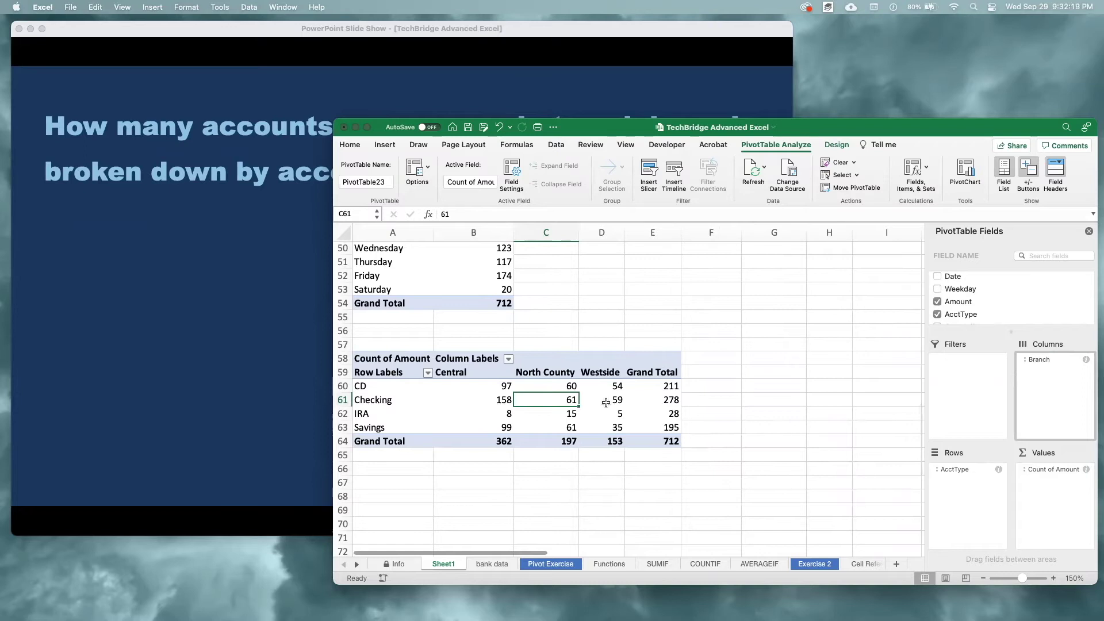
left_click(162, 348)
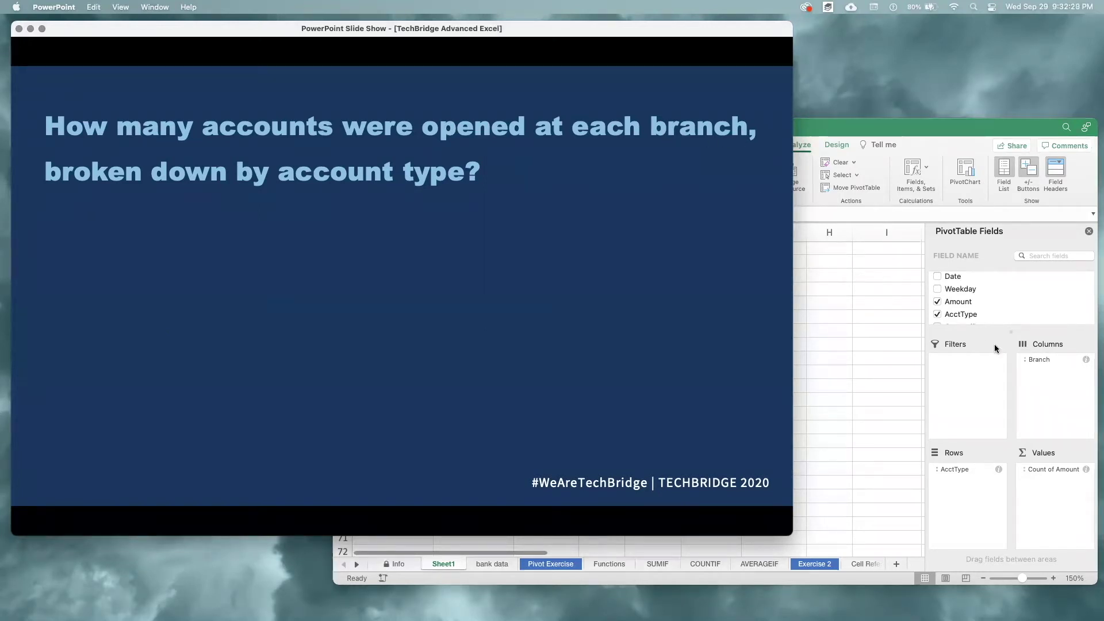
left_click_drag(1029, 361, 971, 483)
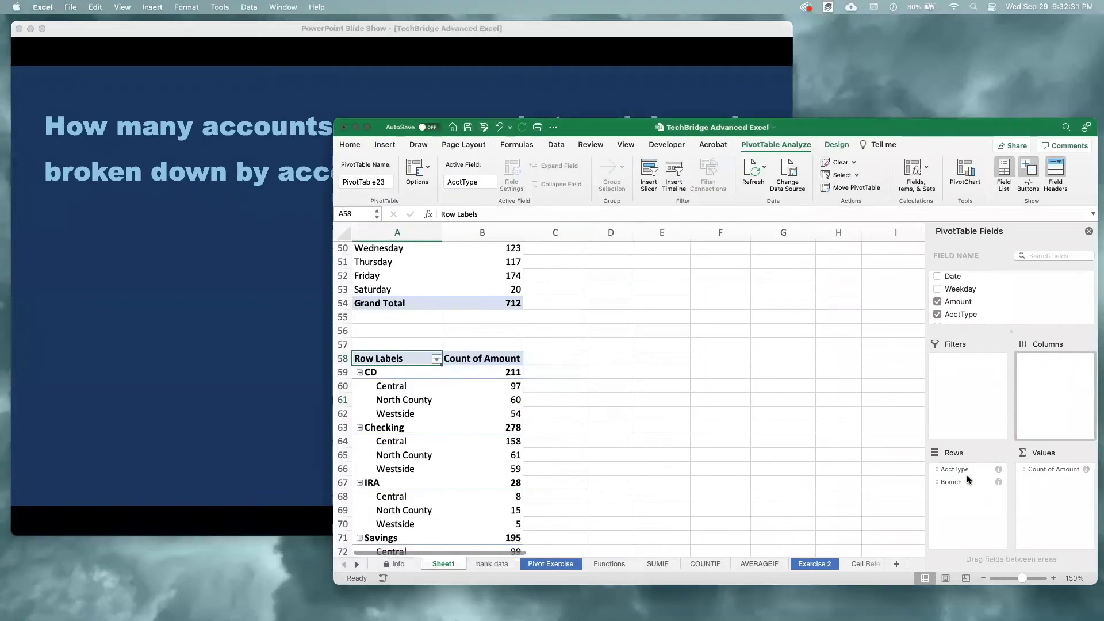
left_click_drag(1050, 410, 1049, 411)
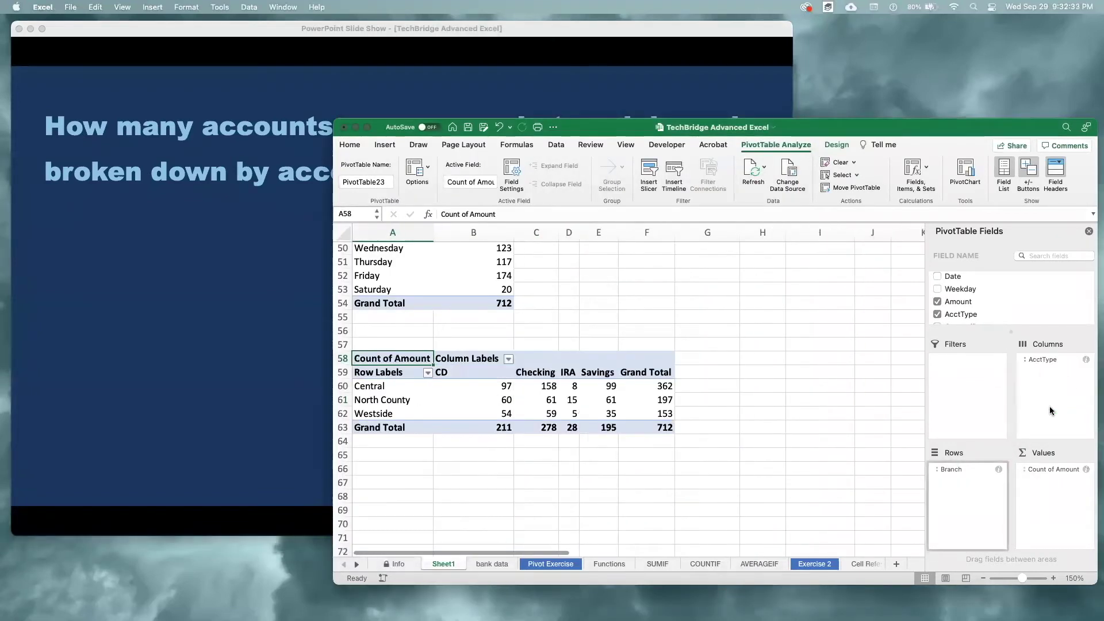
In the PowerPoint slide show, reveal the branch solution and advance to "What types of accounts do tellers open most often?".
left_click(286, 396)
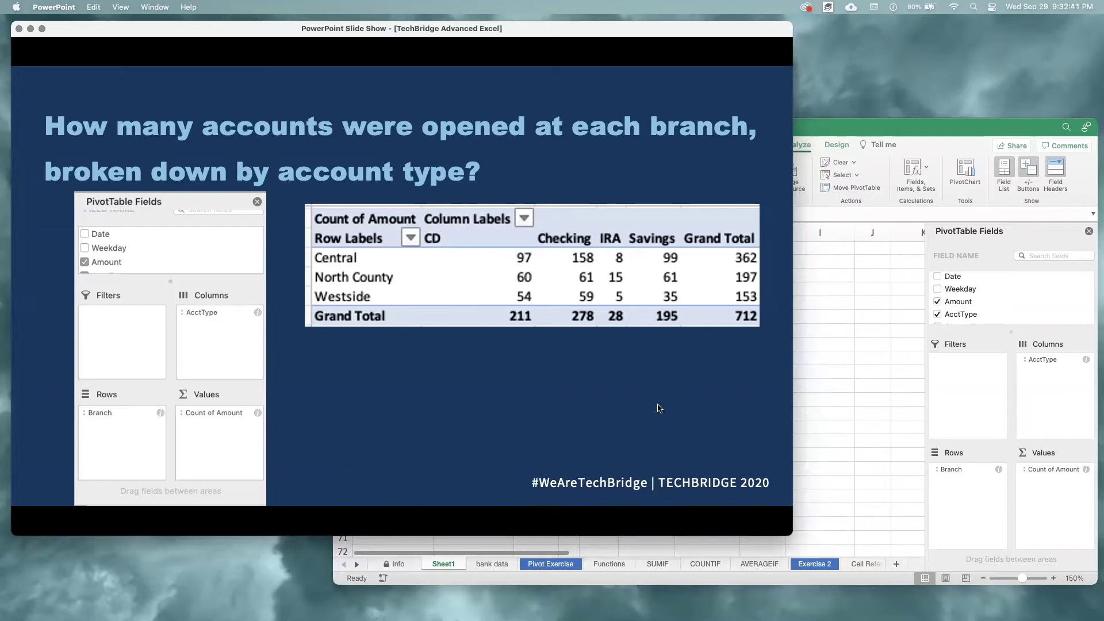
left_click(521, 417)
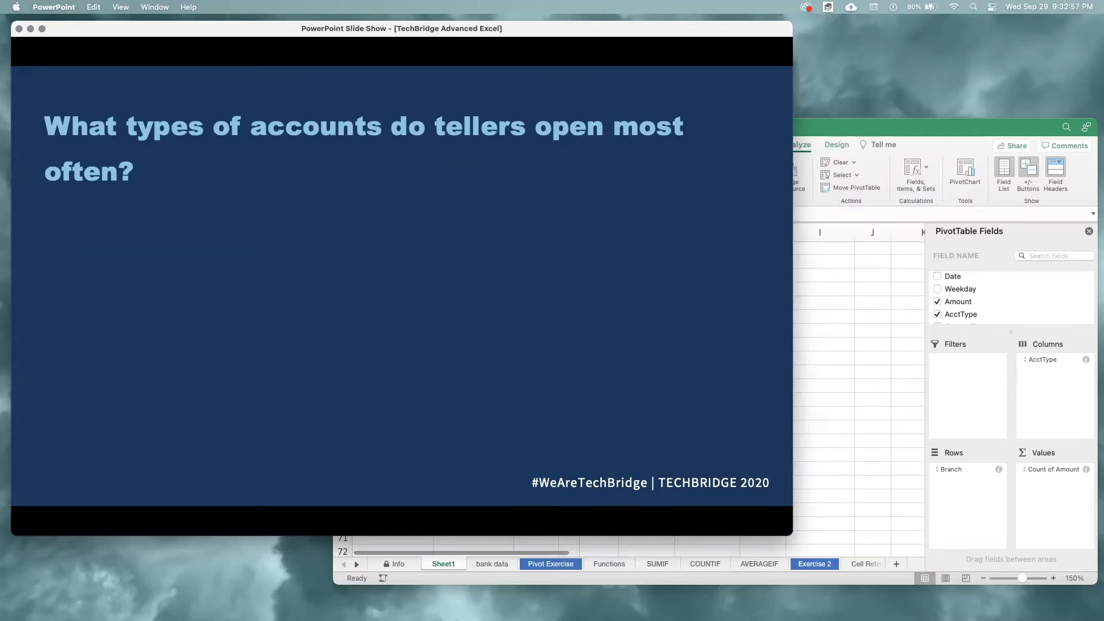
Switch to Excel and insert a PivotTable from the bank data table, Table1, on the existing worksheet Sheet1 at A69.
left_click(882, 394)
scroll(632, 431, "down", 3)
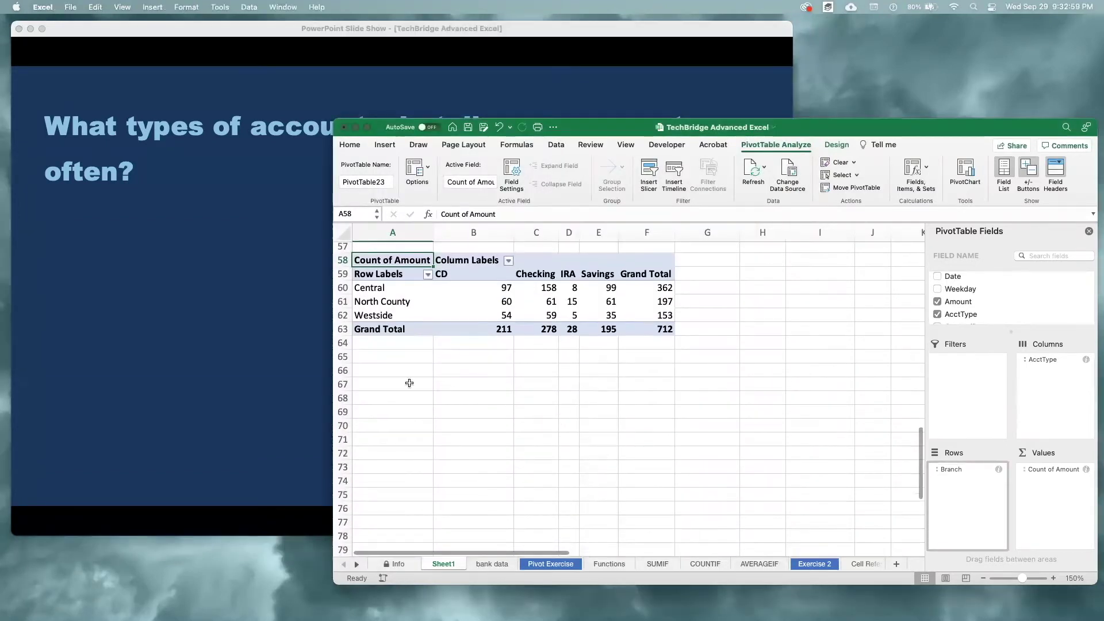
left_click(491, 564)
left_click(385, 144)
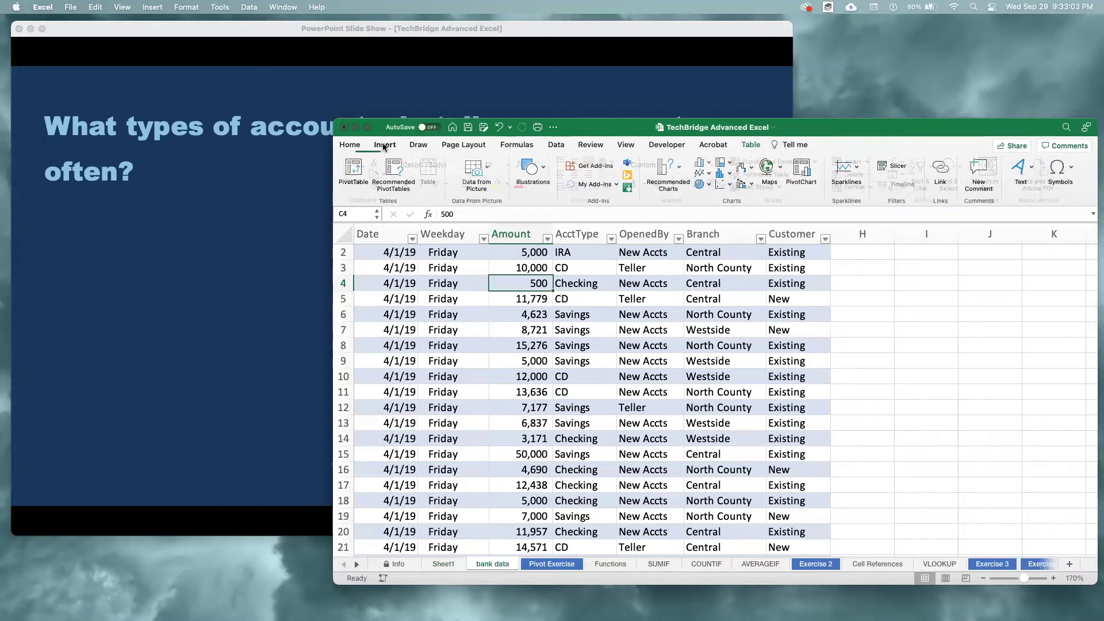
left_click(371, 178)
left_click(488, 271)
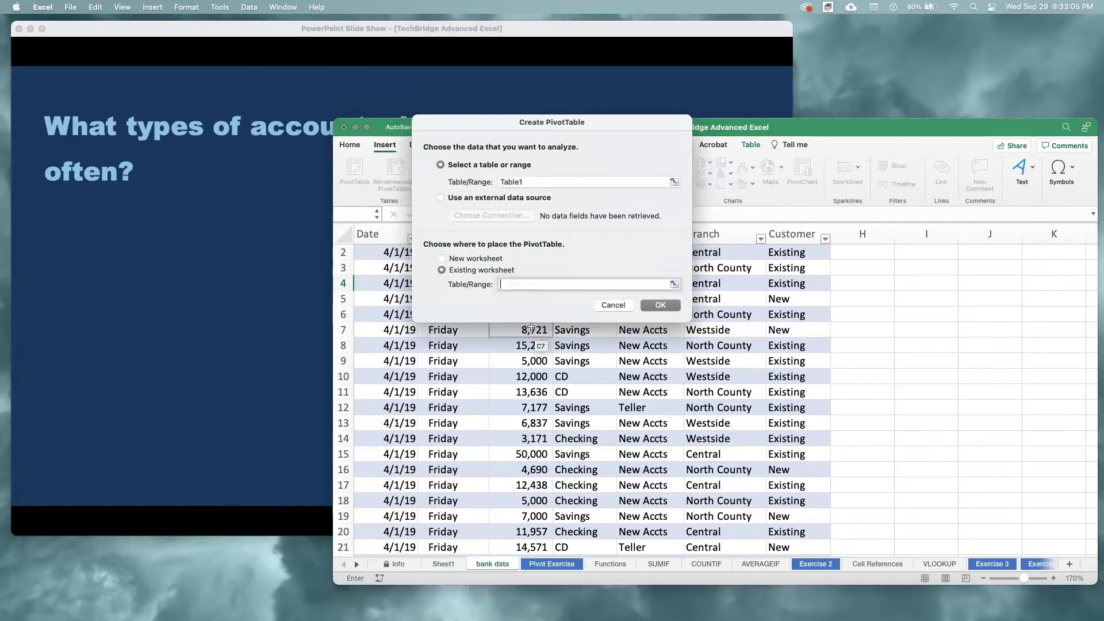
left_click(438, 564)
left_click(392, 413)
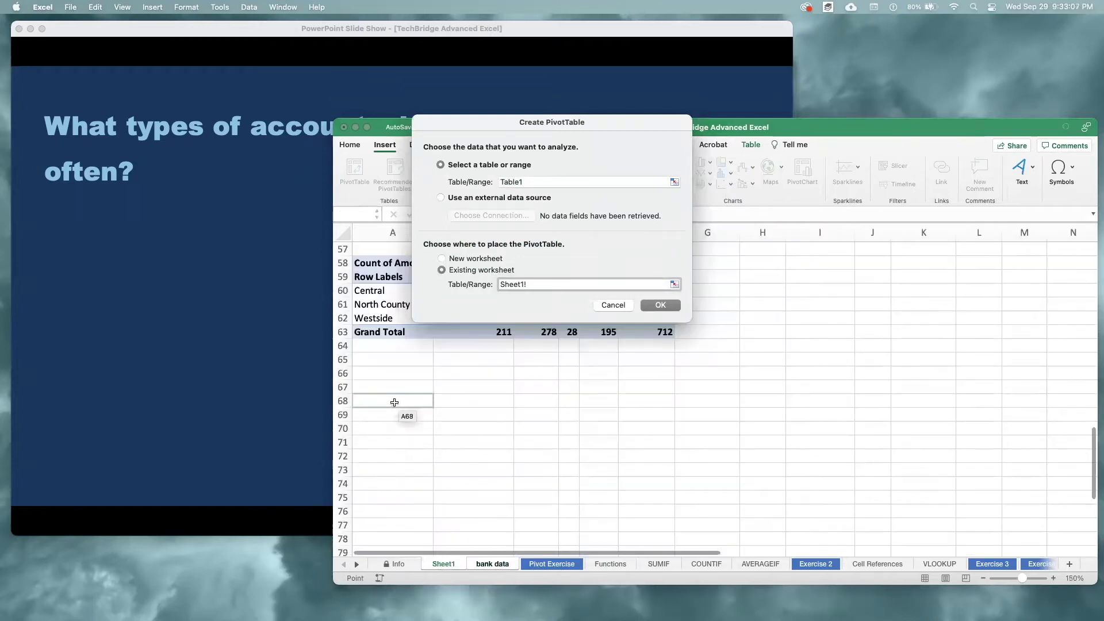
left_click(664, 304)
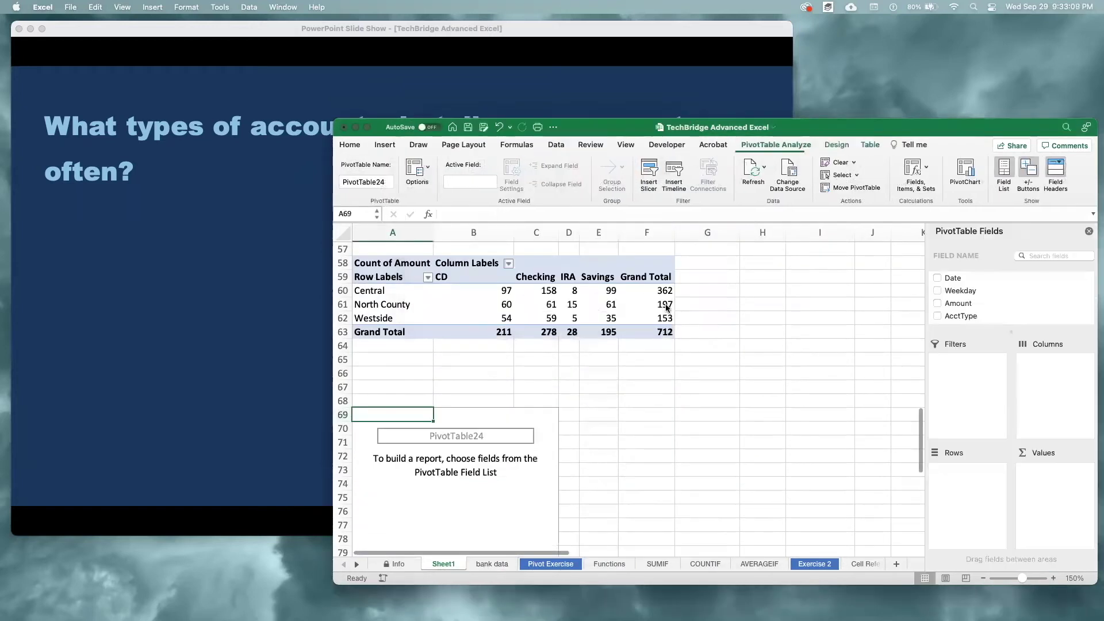
Check the teller question in the PowerPoint slide show, and add AcctType to Rows and Amount to Values in Excel's new PivotTable.
left_click(251, 313)
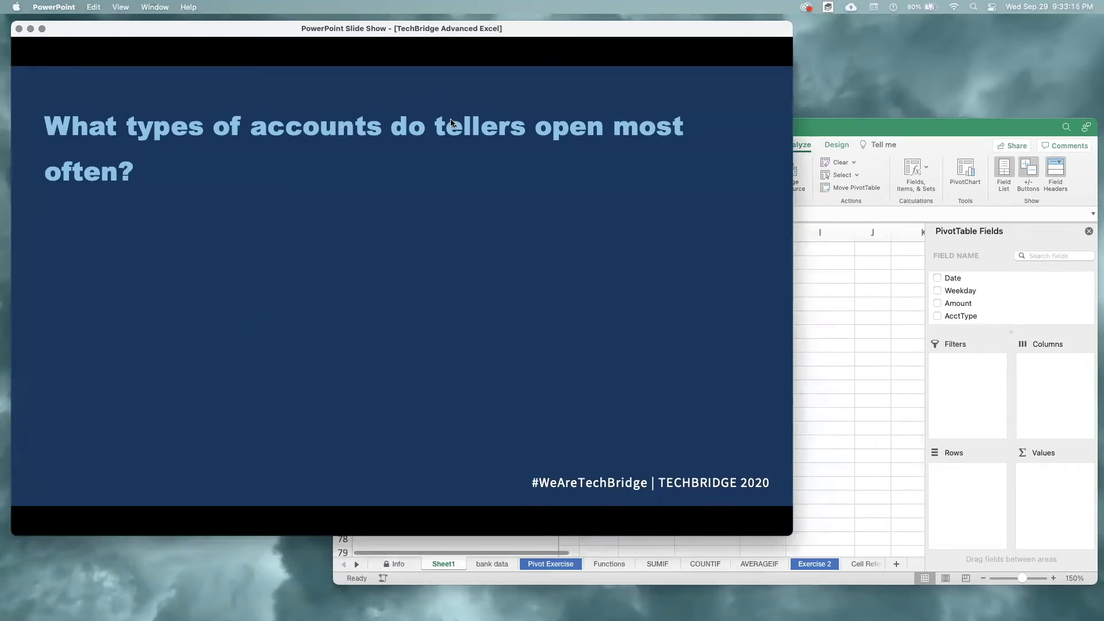
left_click(825, 234)
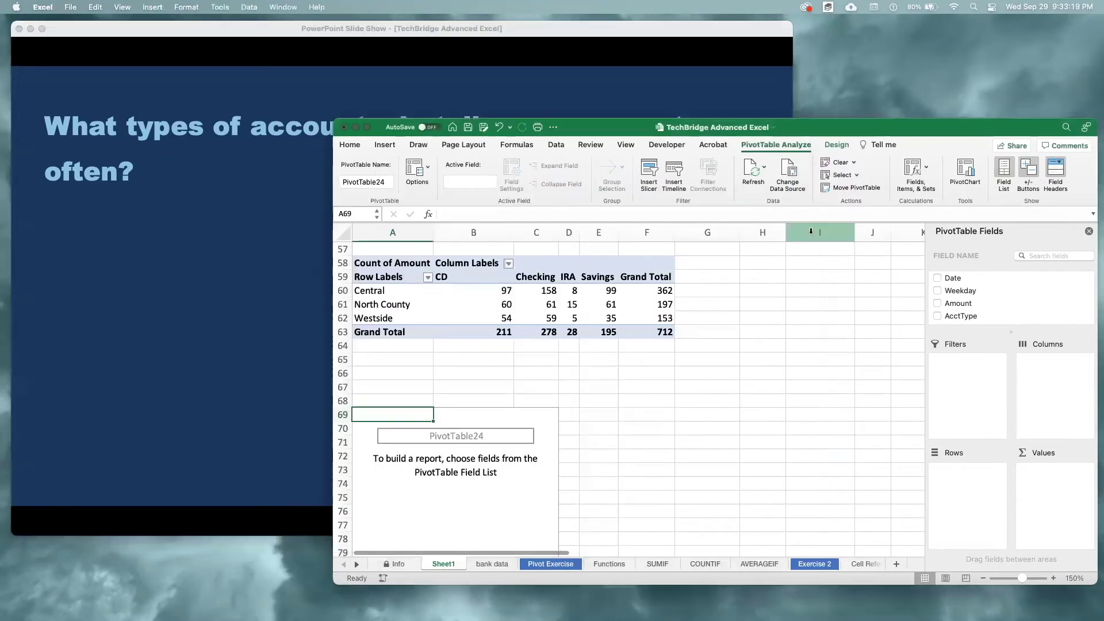
left_click_drag(960, 316, 964, 488)
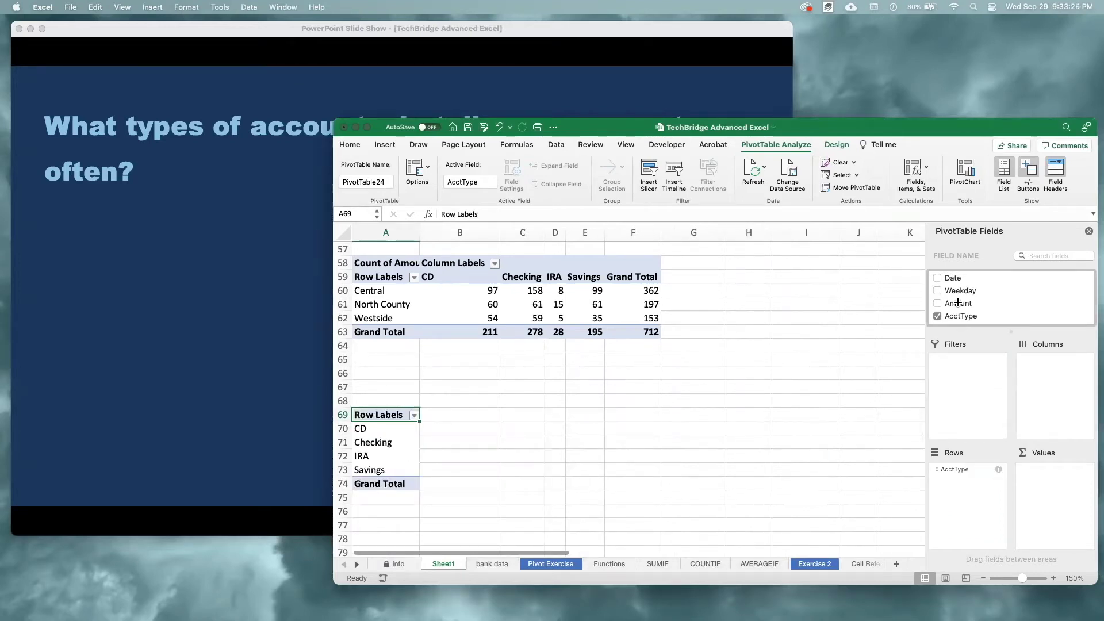
left_click_drag(958, 303, 1032, 464)
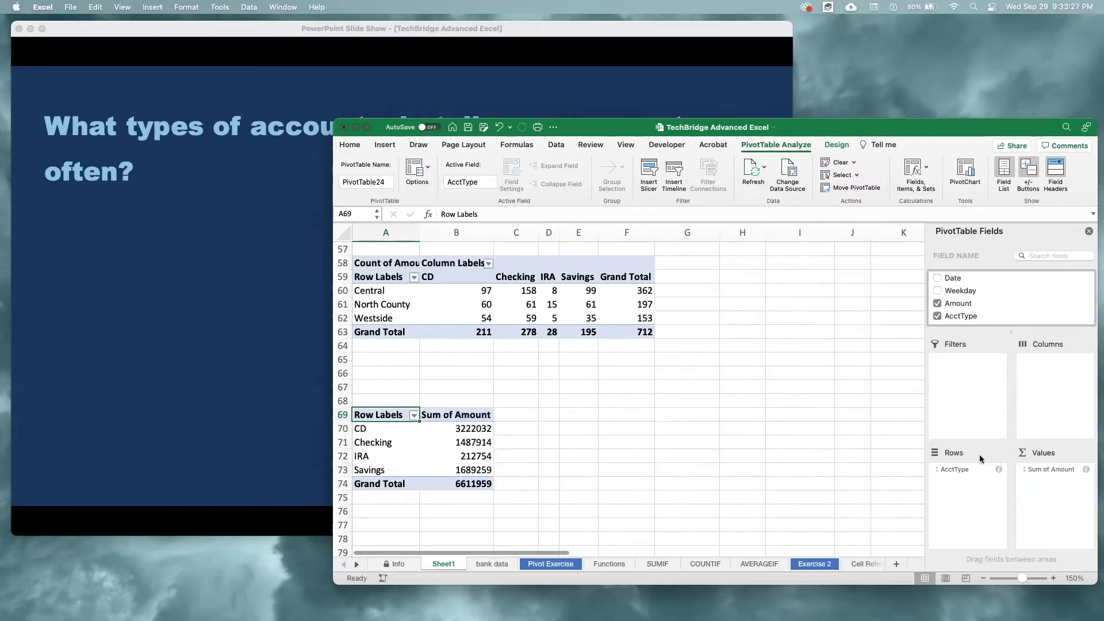
Summarize the Amount values of the account type PivotTable at A69 by Count.
right_click(470, 442)
mouse_move(533, 495)
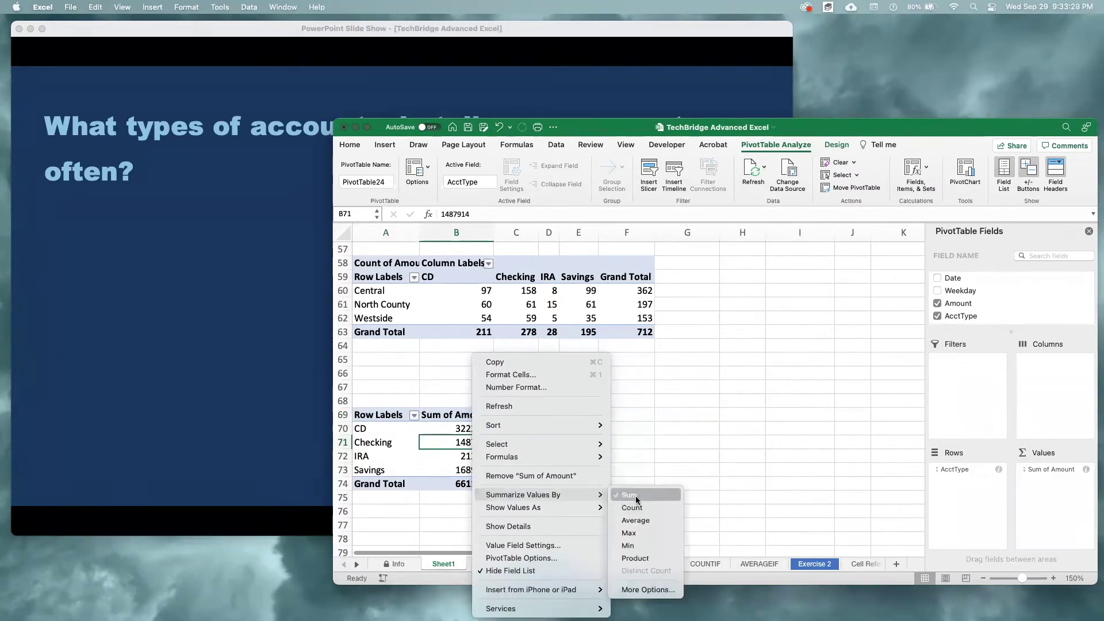
left_click(630, 507)
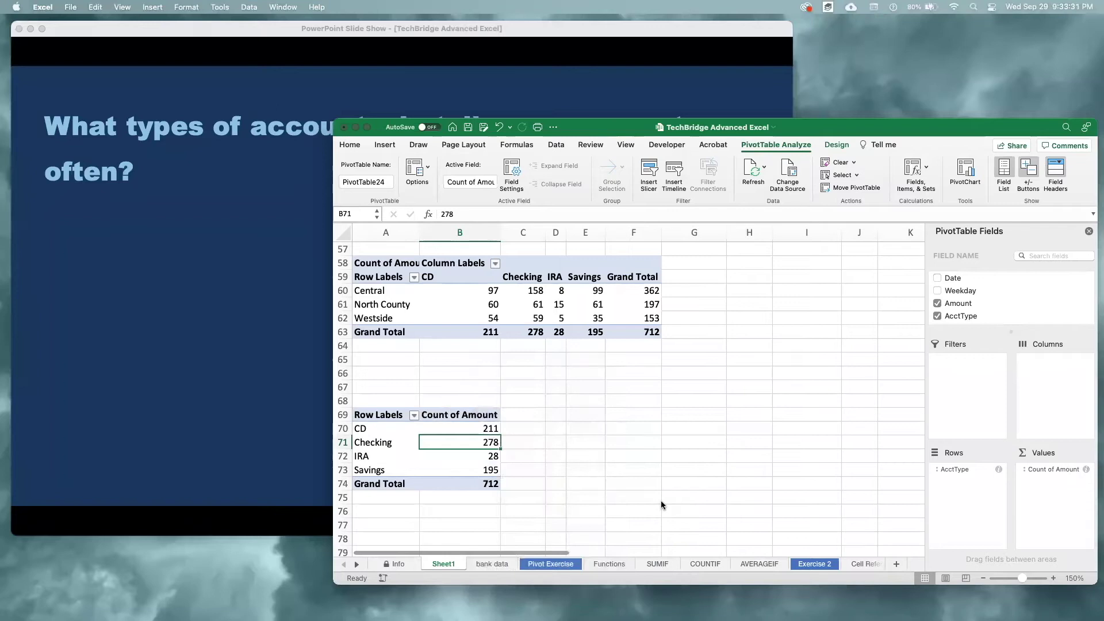
left_click(133, 278)
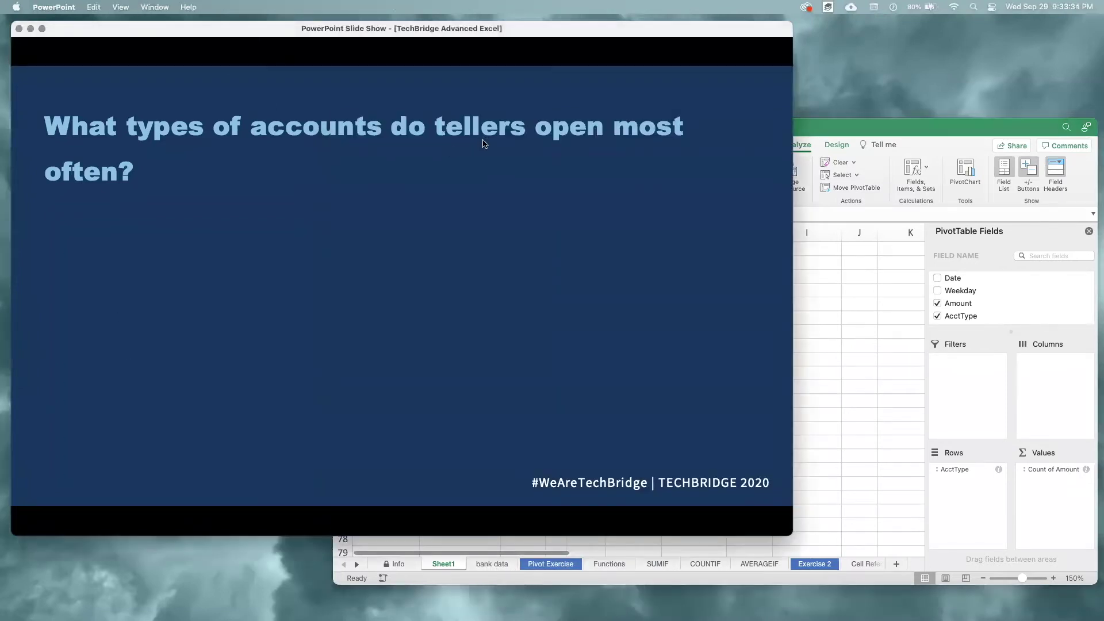
left_click(909, 296)
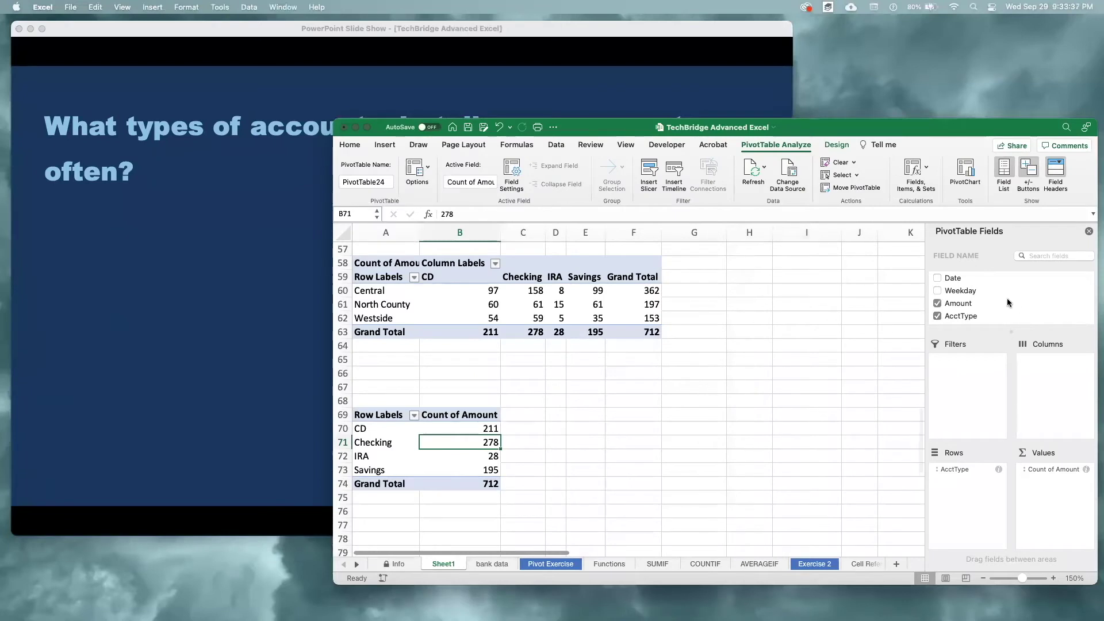
scroll(977, 299, "down", 2)
left_click_drag(962, 293, 1070, 410)
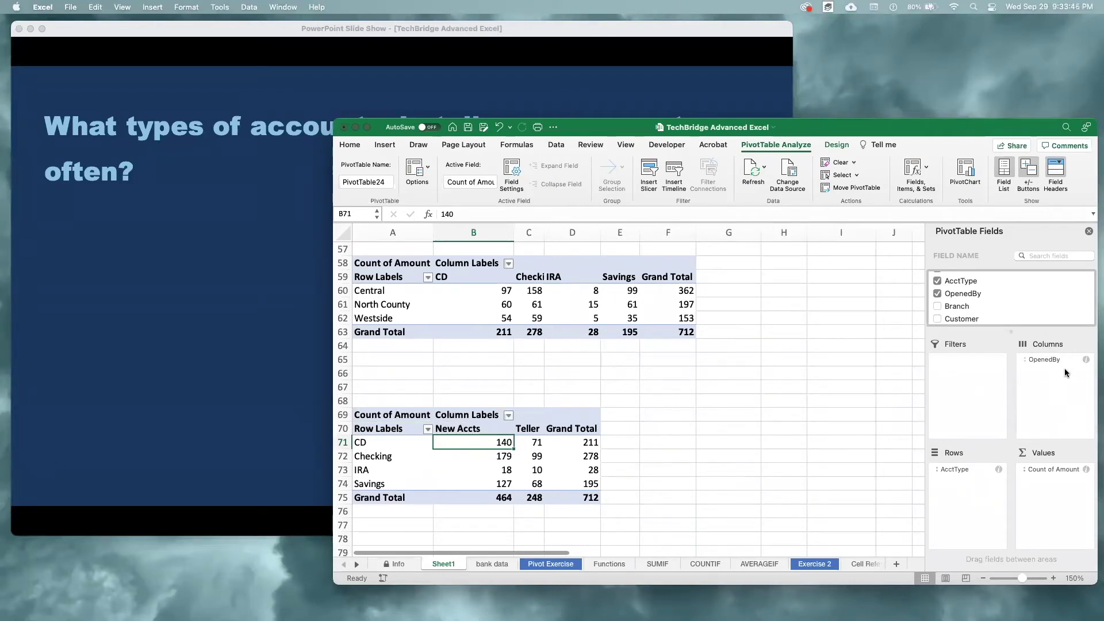
Shorten the Excel window to uncover the slide's question, and examine the Checking row's Teller count and the New Accts column.
left_click_drag(611, 119, 614, 150)
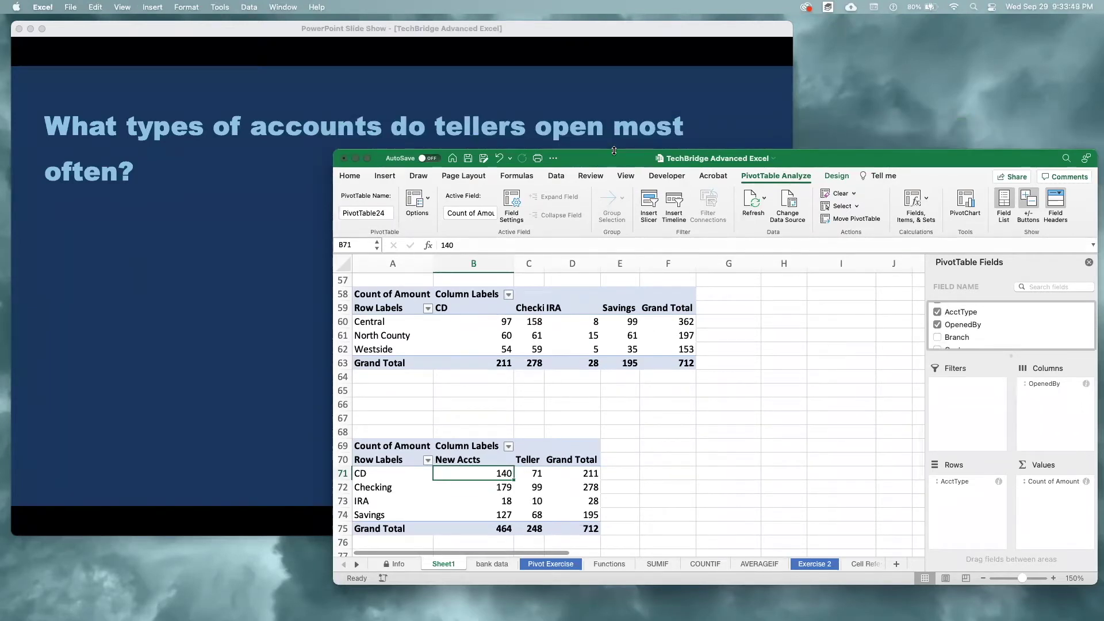
left_click(536, 488)
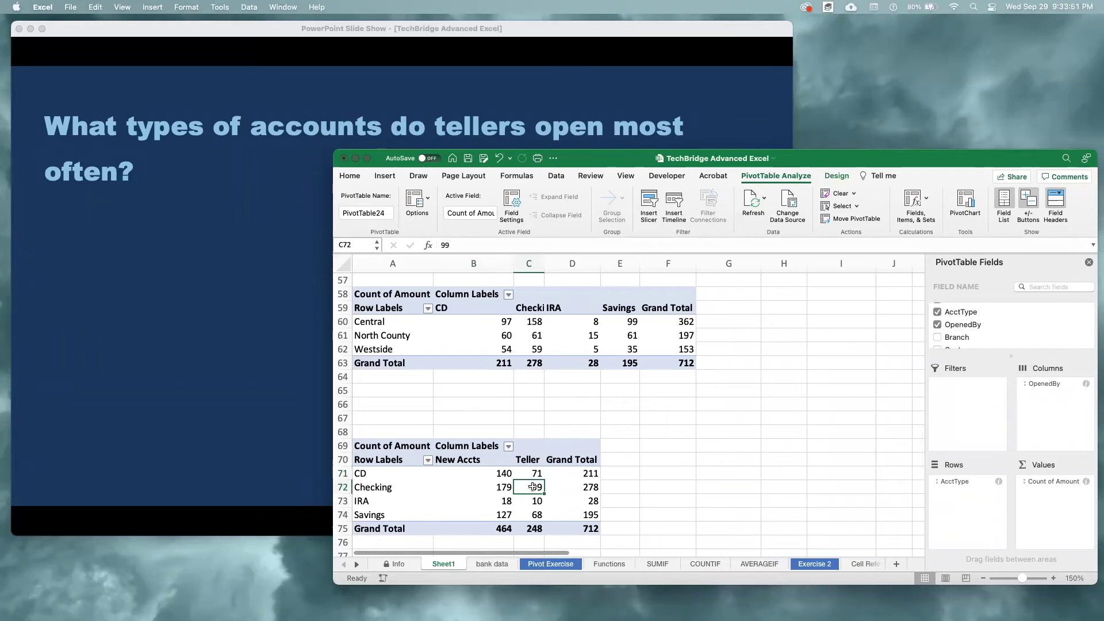
left_click(397, 489)
left_click(536, 487)
left_click(569, 447)
left_click_drag(467, 458, 469, 525)
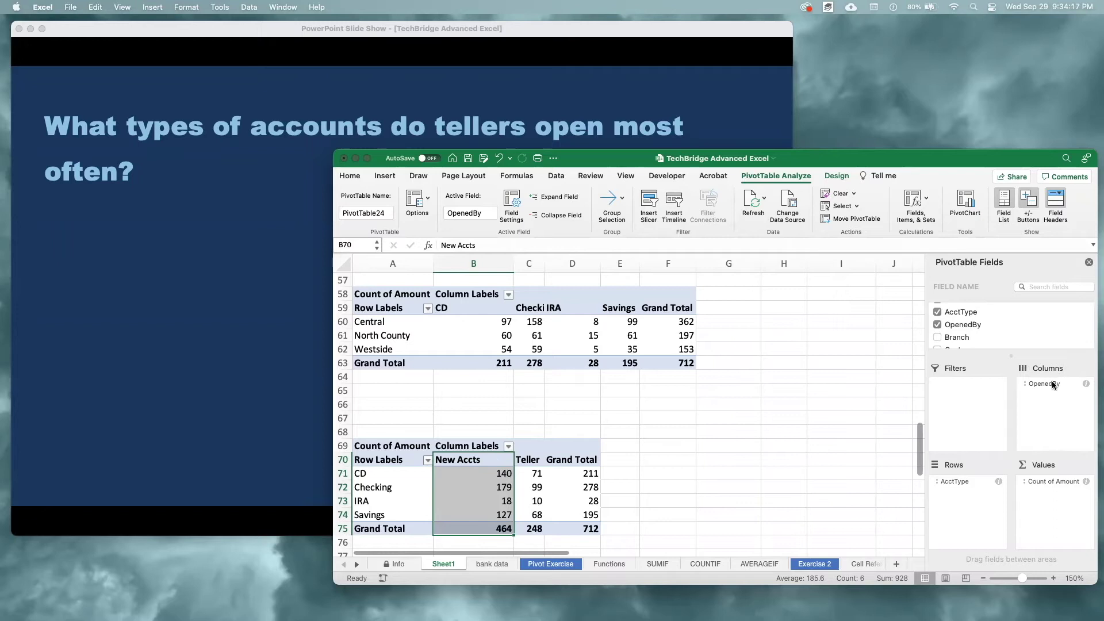
Move OpenedBy from Columns to Filters and select its filter value cell, B67, above the PivotTable.
left_click_drag(1053, 385, 971, 394)
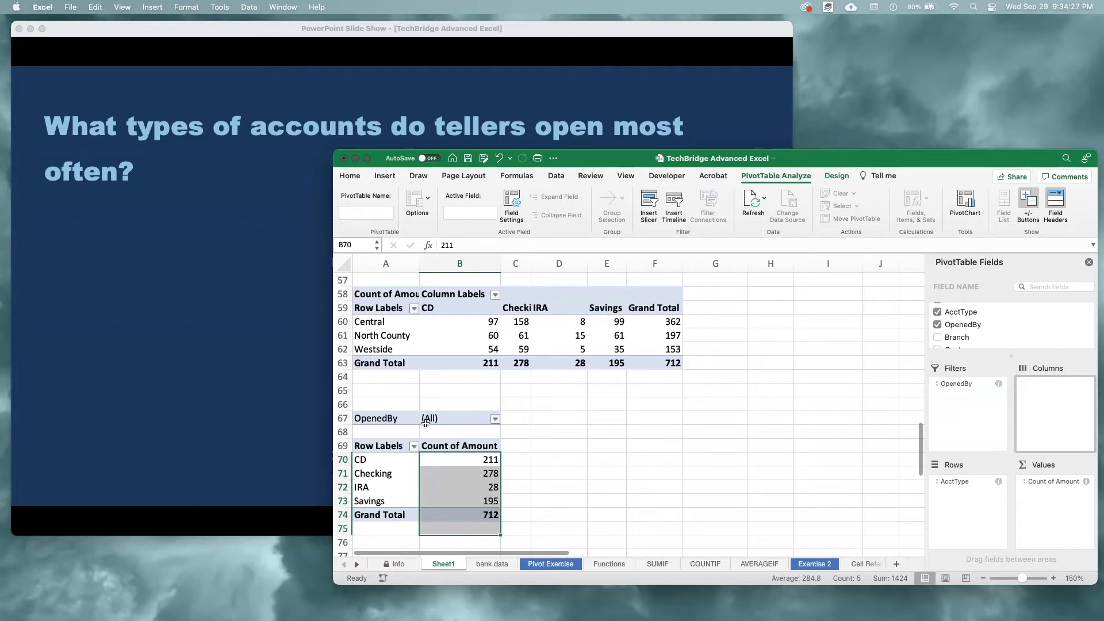
left_click_drag(377, 419, 464, 418)
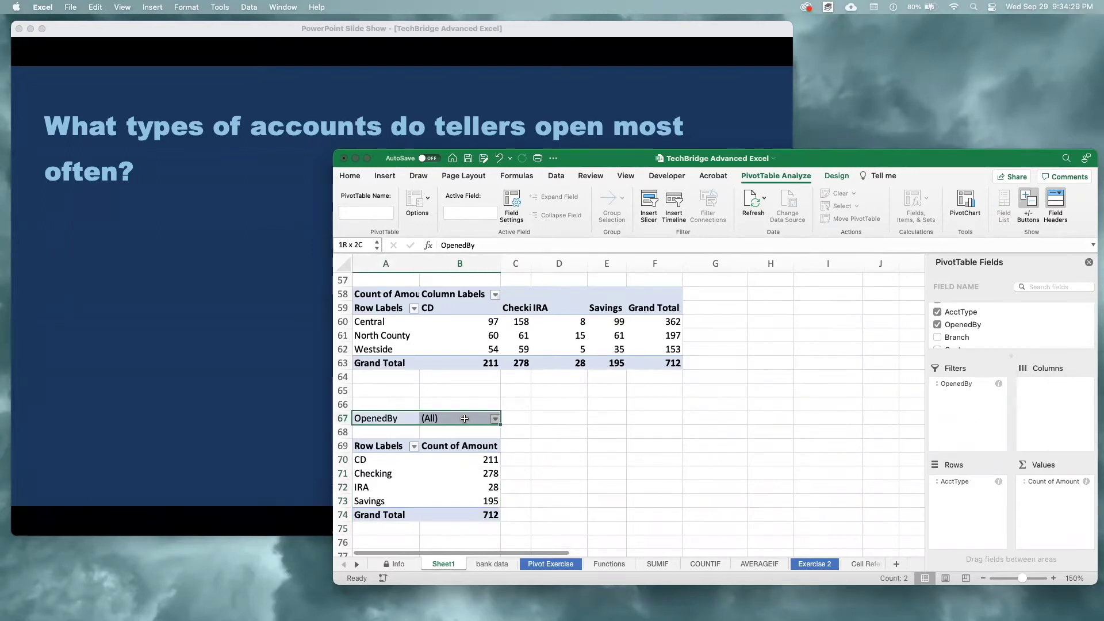
left_click(394, 420)
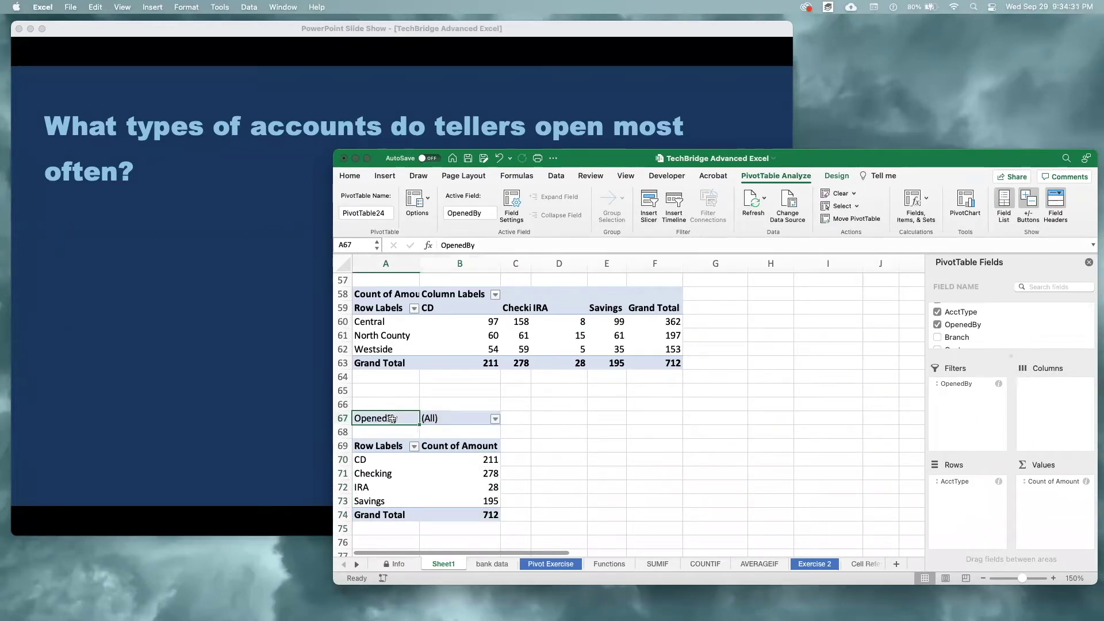
left_click(476, 415)
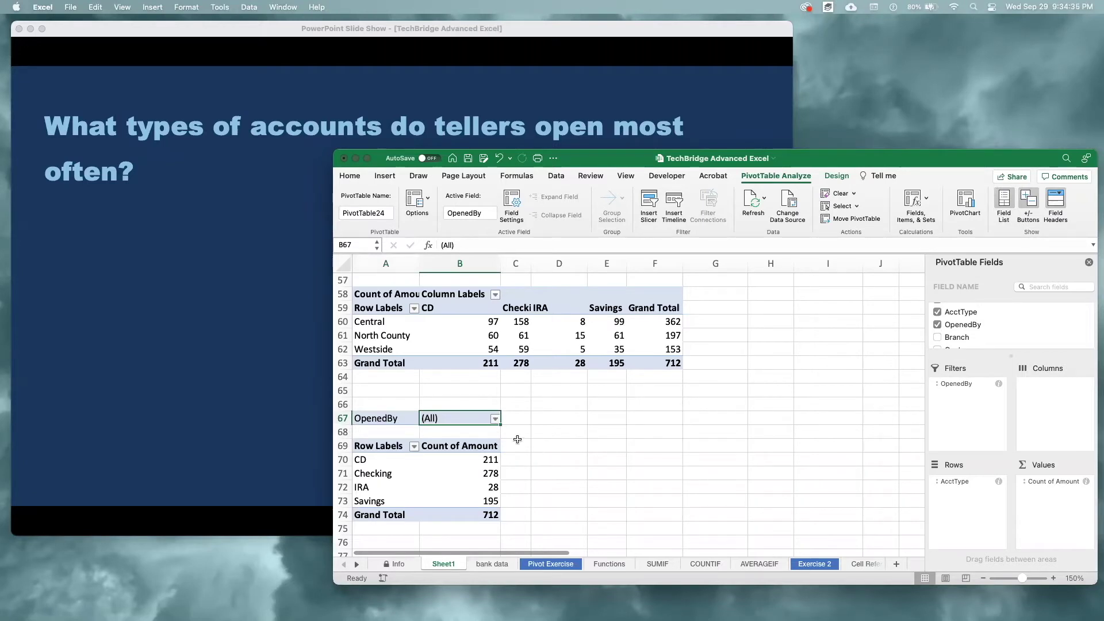
Filter the PivotTable's OpenedBy field to Teller only by excluding New Accts.
left_click(495, 419)
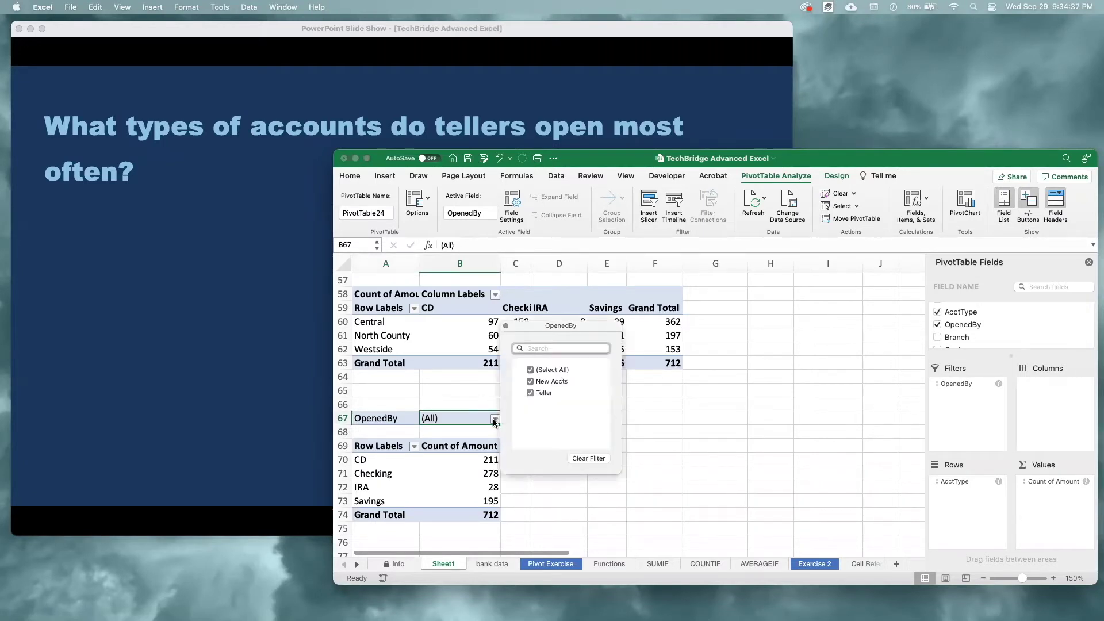
left_click(540, 381)
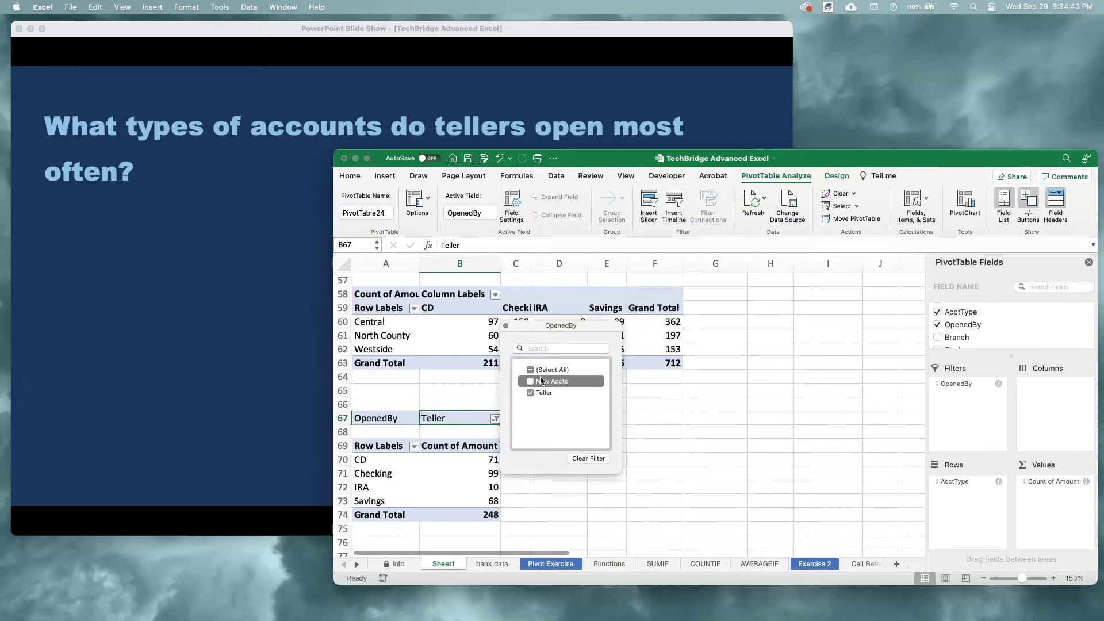
left_click(505, 326)
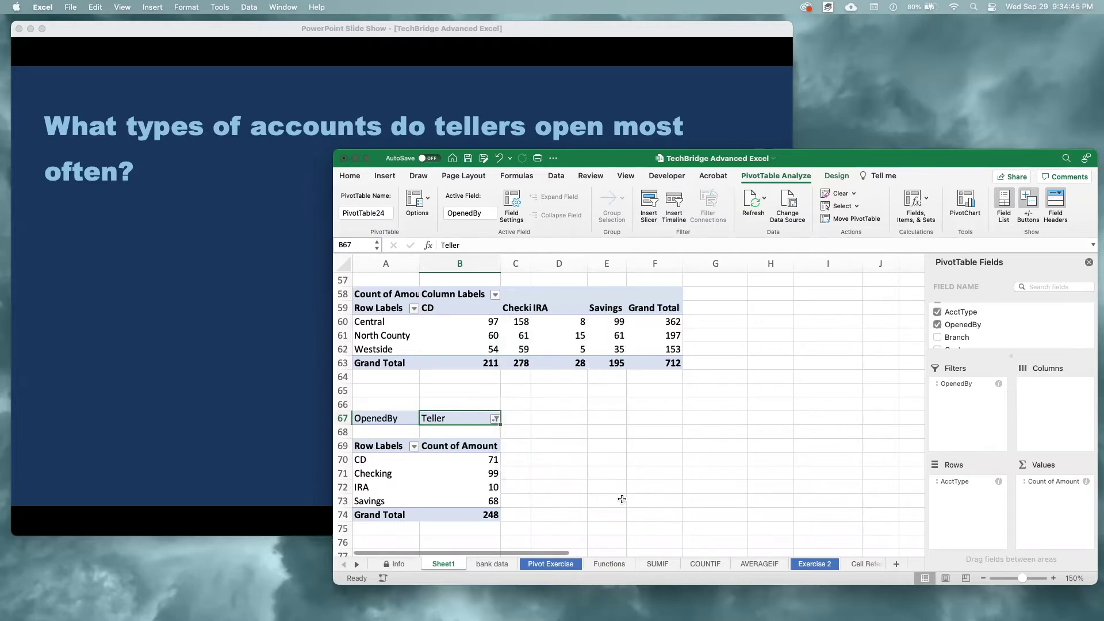
scroll(620, 498, "down", 2)
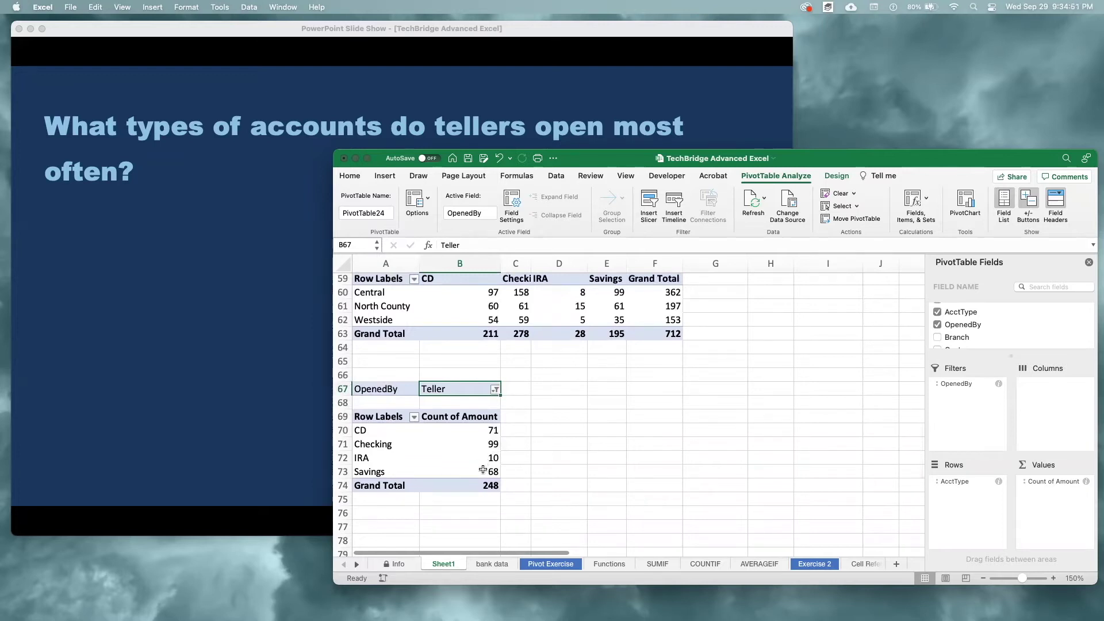
Reveal the teller solution in the PowerPoint slide show, and add Amount to Values a second time in Excel's PivotTable.
left_click(289, 454)
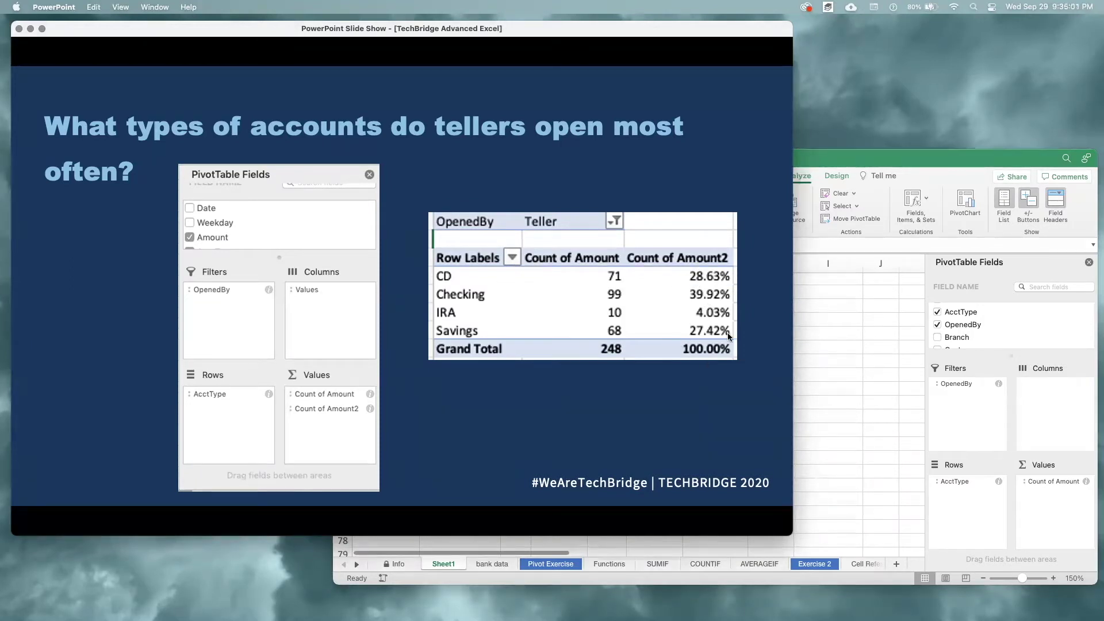
left_click(849, 337)
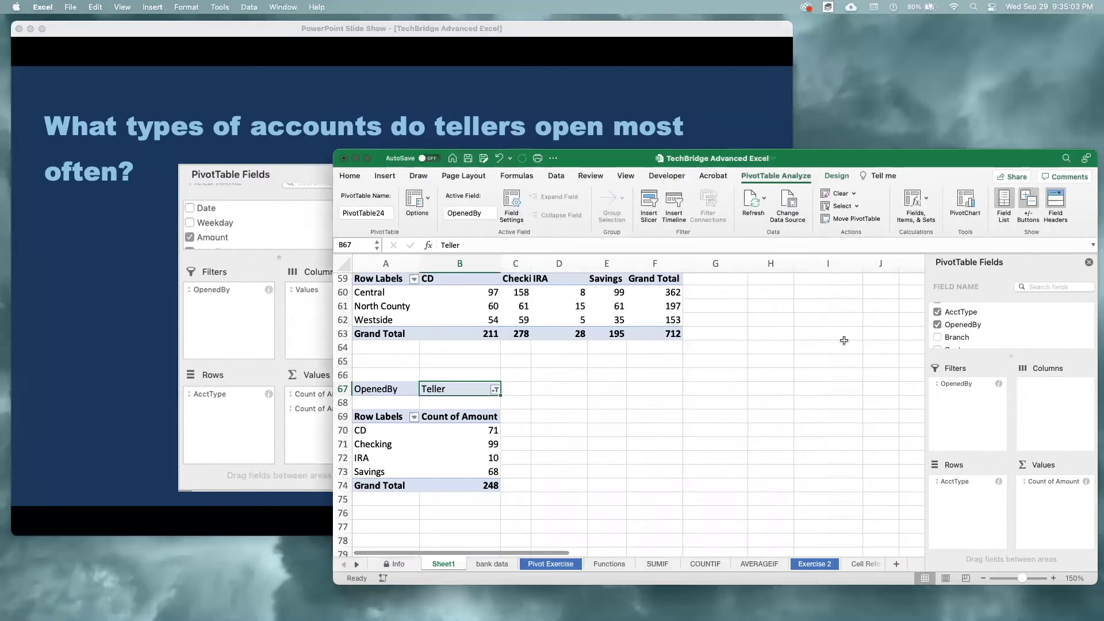
scroll(998, 317, "down", 1)
scroll(998, 317, "up", 4)
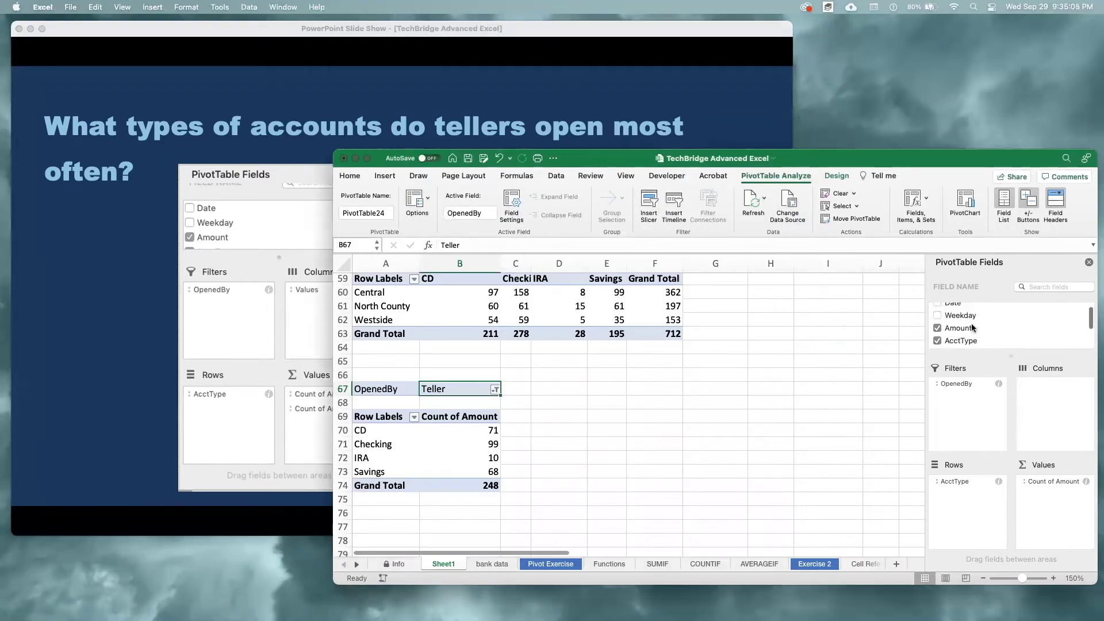
left_click_drag(960, 328, 1063, 505)
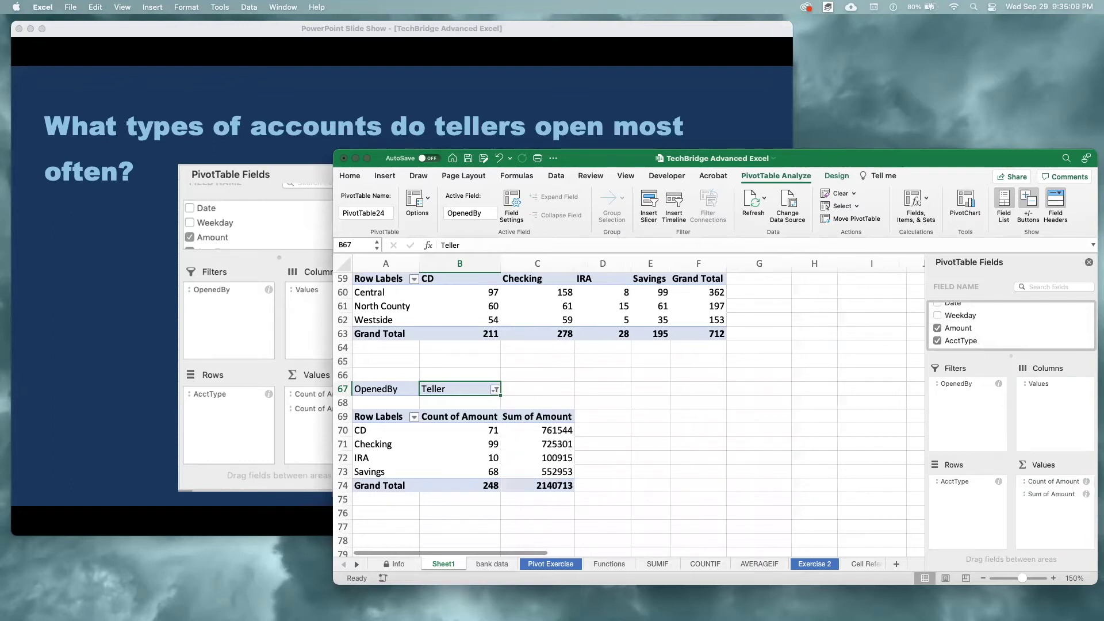
Summarize the second Amount value column of the teller PivotTable by Count.
right_click(564, 448)
mouse_move(624, 495)
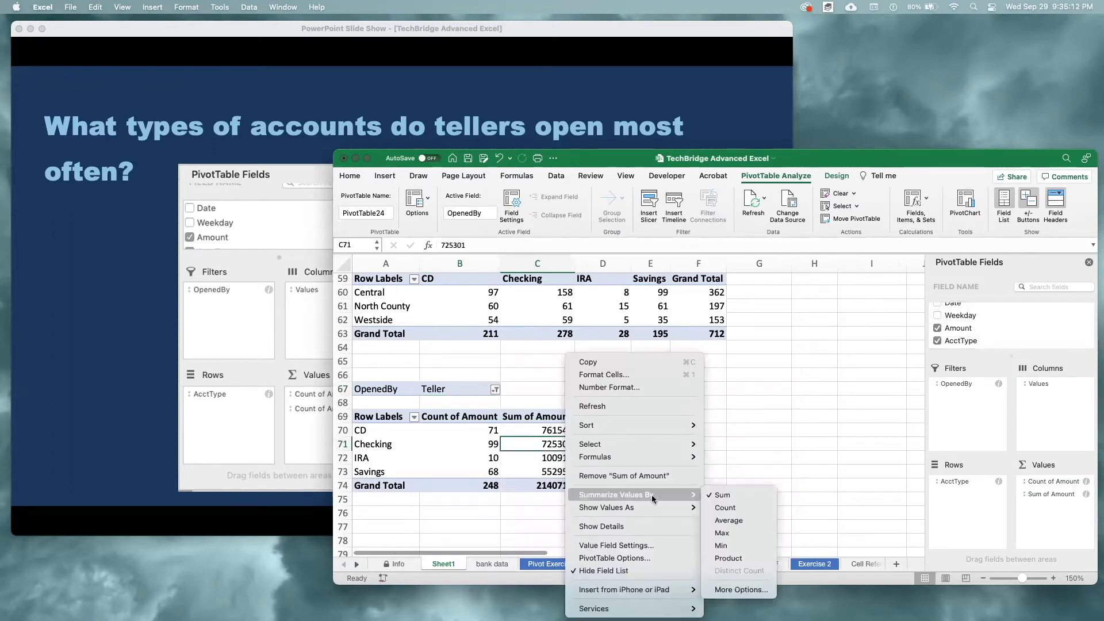
left_click(727, 508)
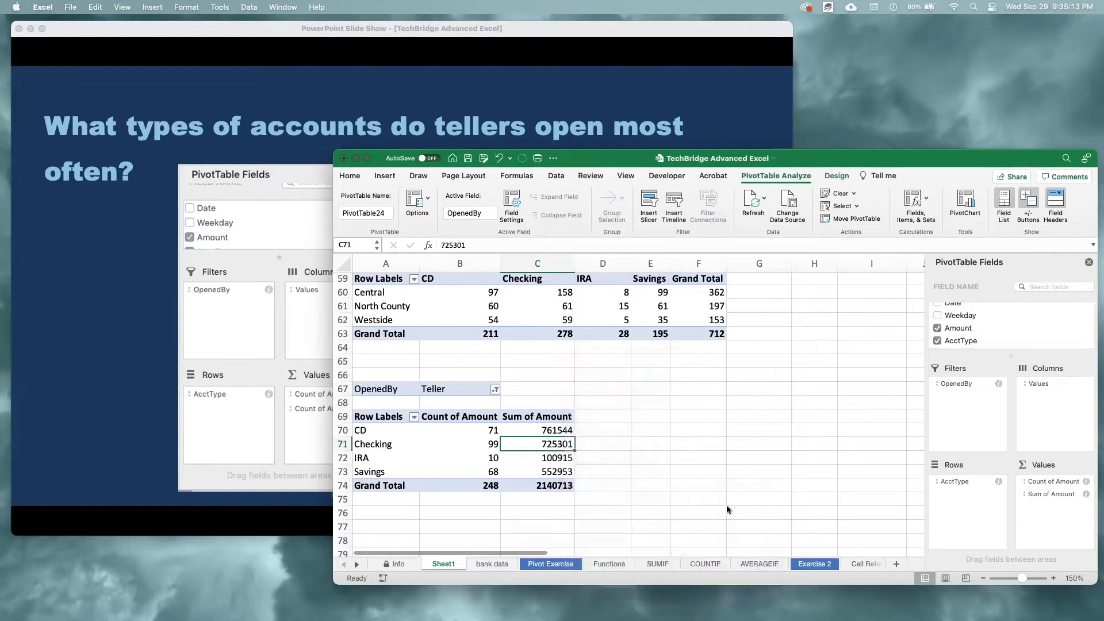
Show the second Amount count as % of Grand Total and return to the PowerPoint slide show.
right_click(557, 445)
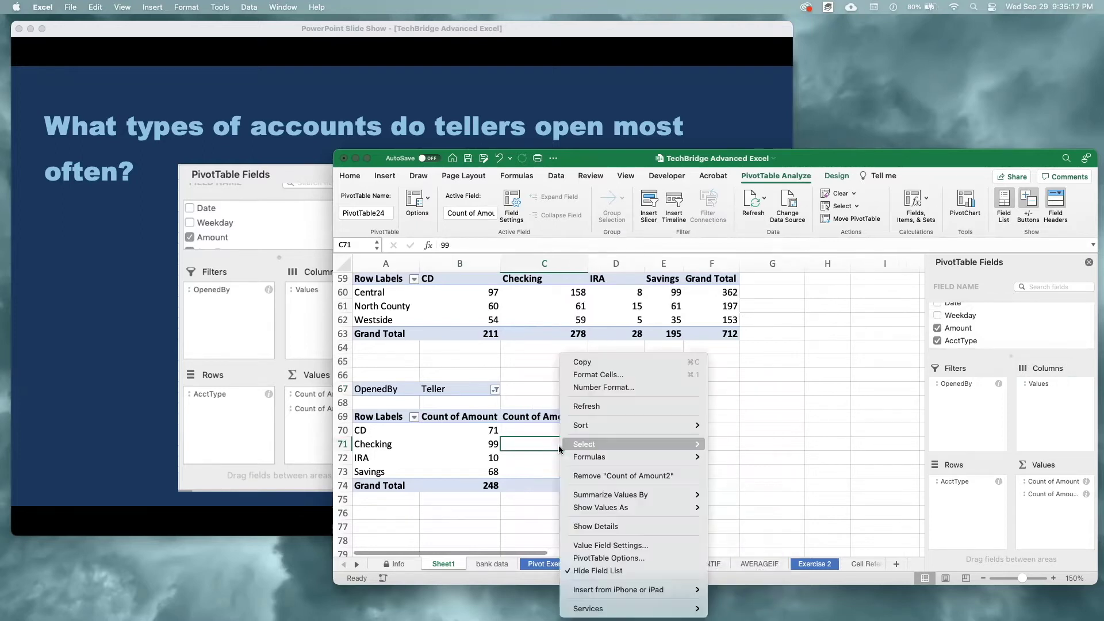
mouse_move(557, 445)
mouse_move(570, 507)
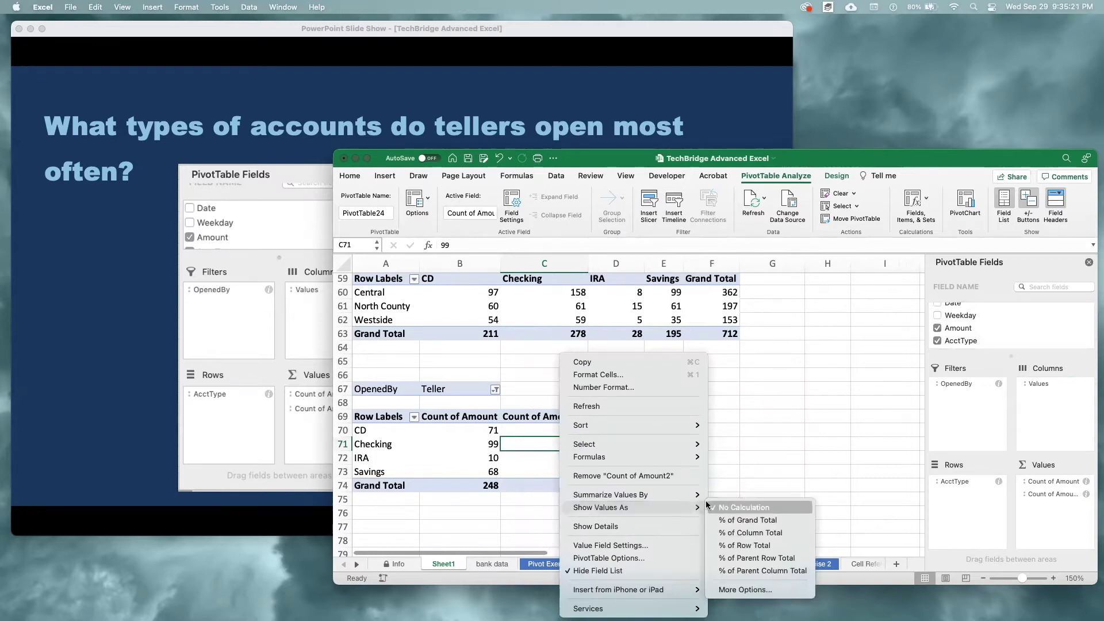
left_click(778, 521)
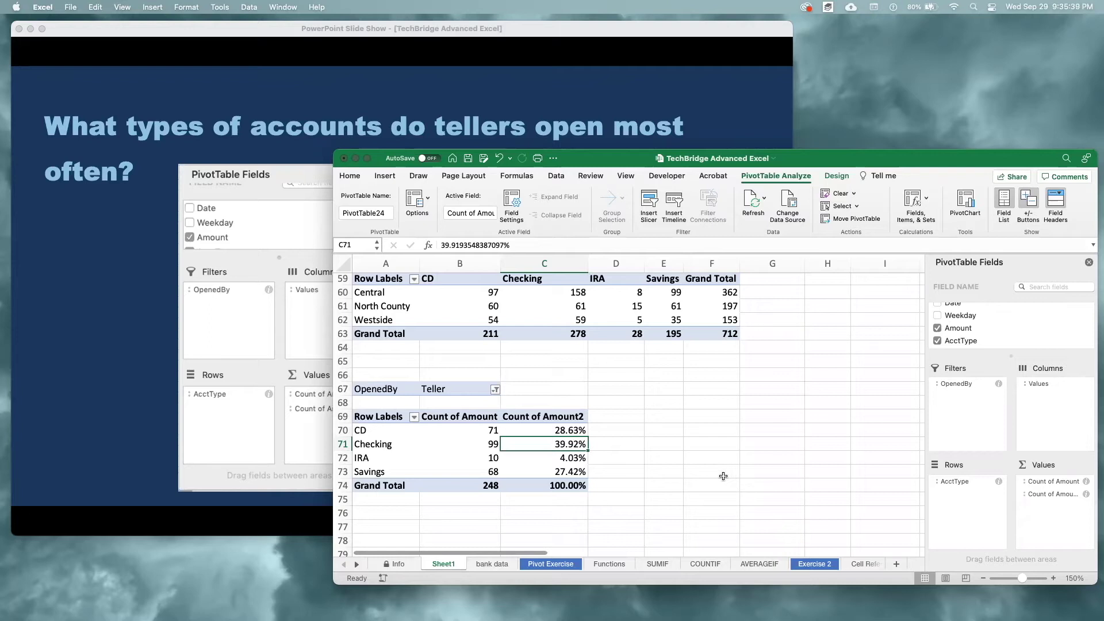
left_click(127, 429)
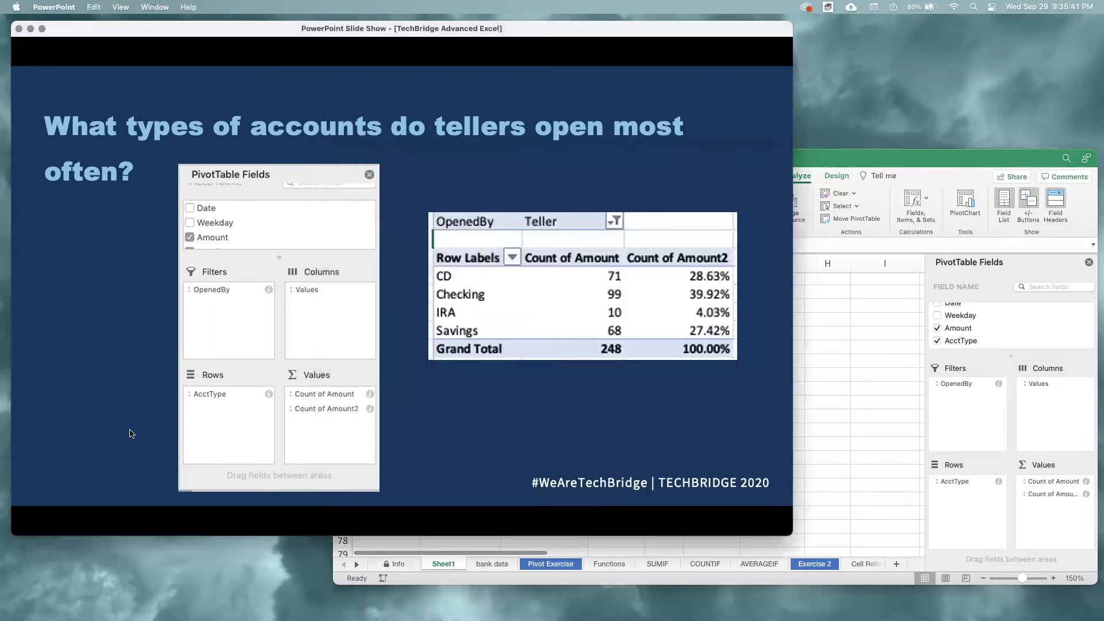
Advance the slide show past Filtering to the question about tellers' checking accounts for new customers, and switch to Excel's blank rows below the last PivotTable.
left_click(131, 434)
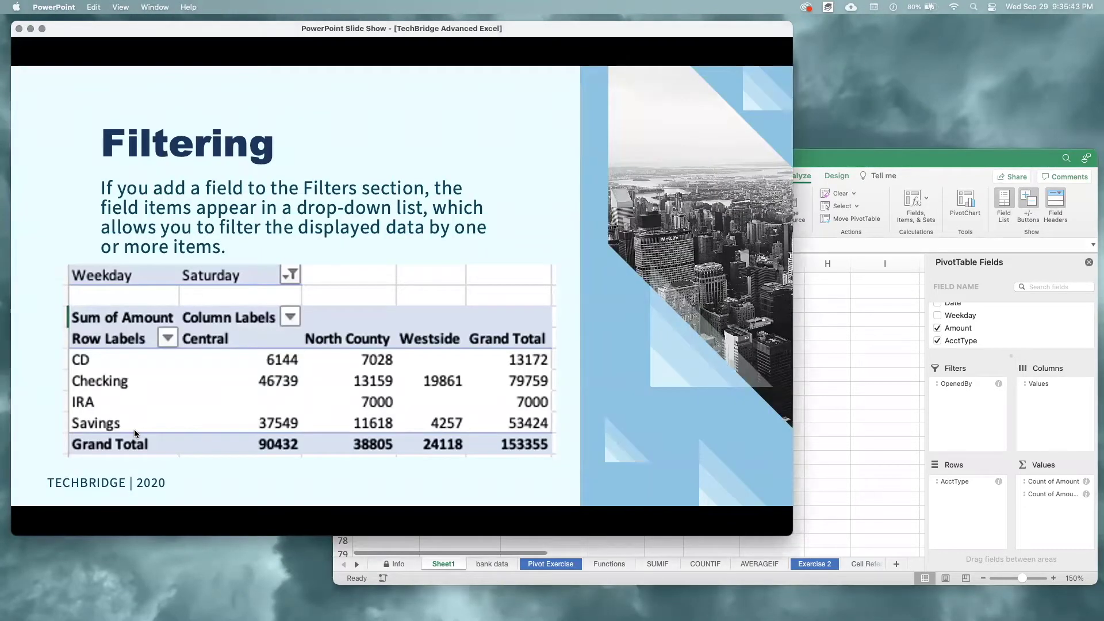
left_click(134, 433)
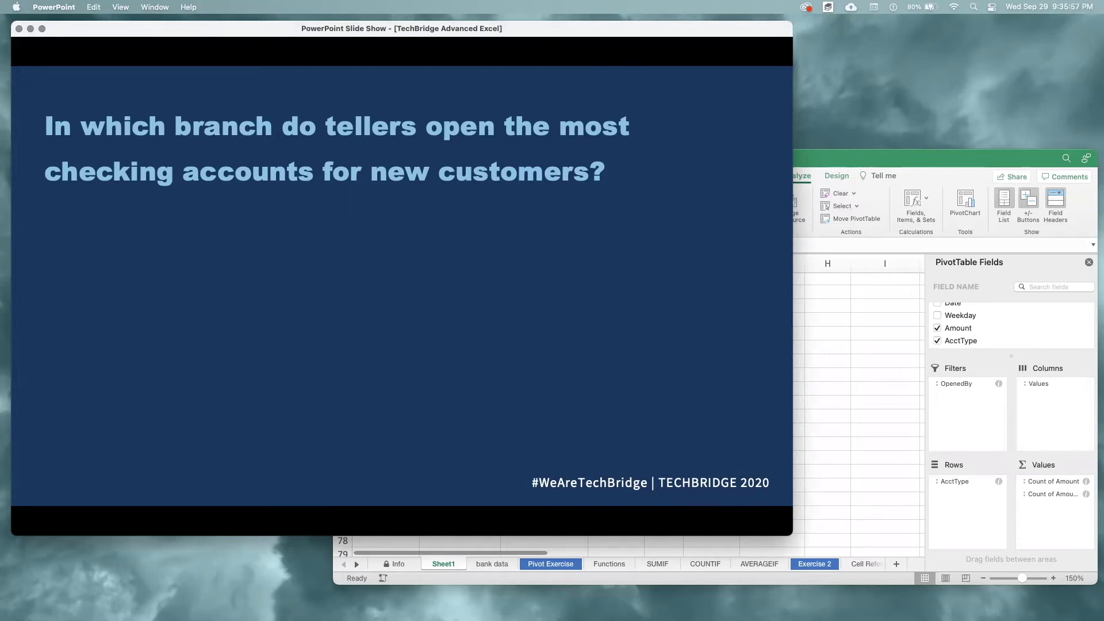
left_click(805, 435)
scroll(559, 456, "down", 10)
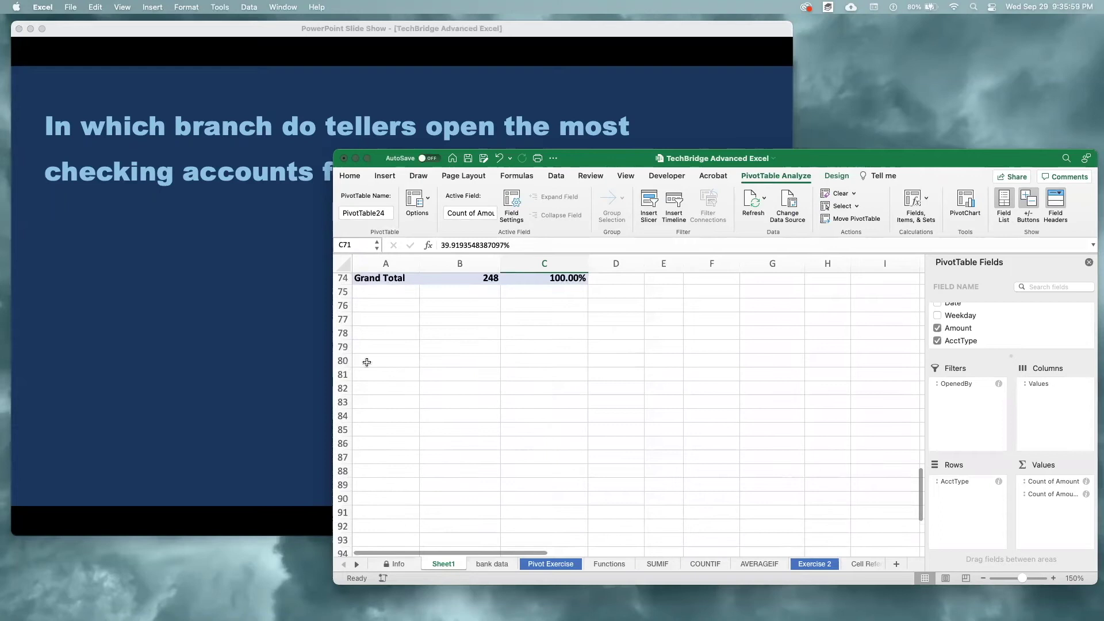
Create a PivotTable from the bank data sheet's Table1 on the existing worksheet at Sheet1!$A$82.
left_click(496, 564)
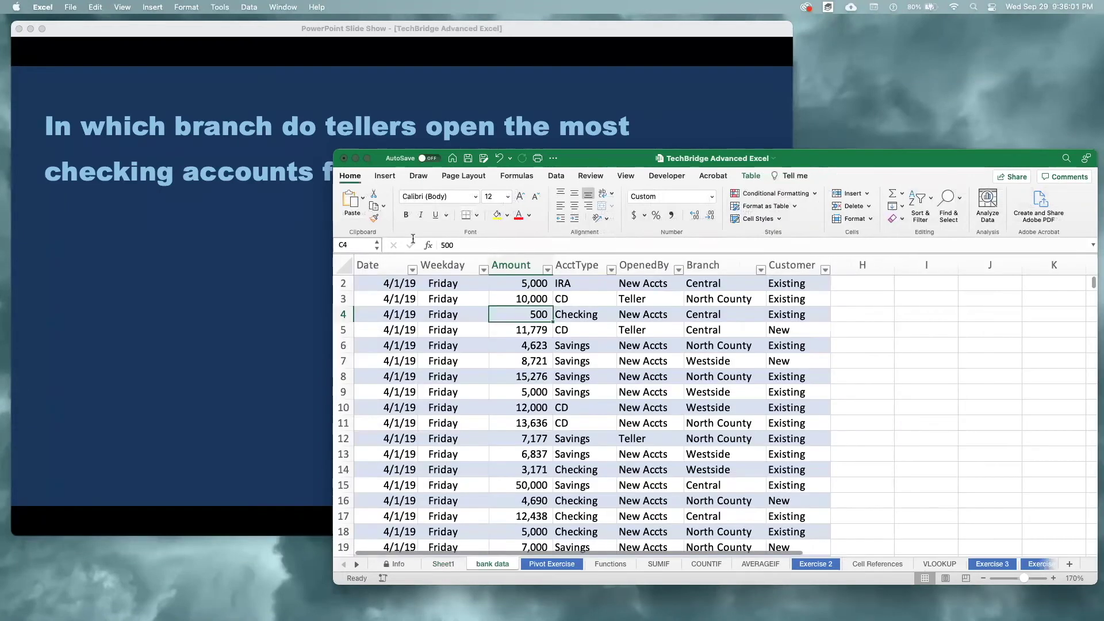
left_click(384, 175)
left_click(354, 201)
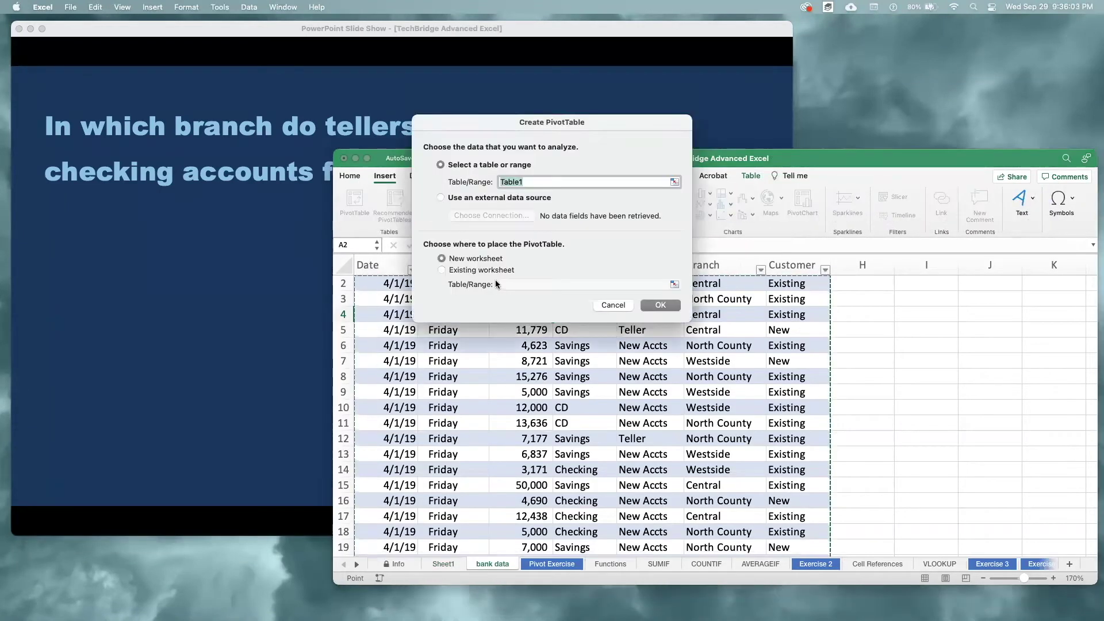
left_click(478, 270)
left_click(443, 564)
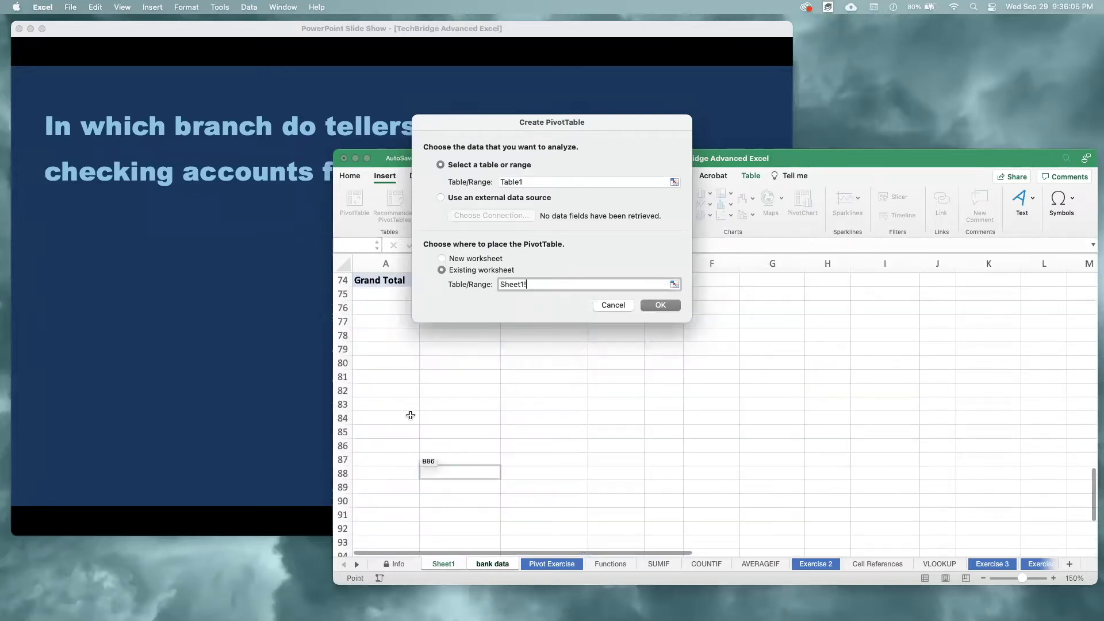
left_click(385, 388)
left_click(667, 307)
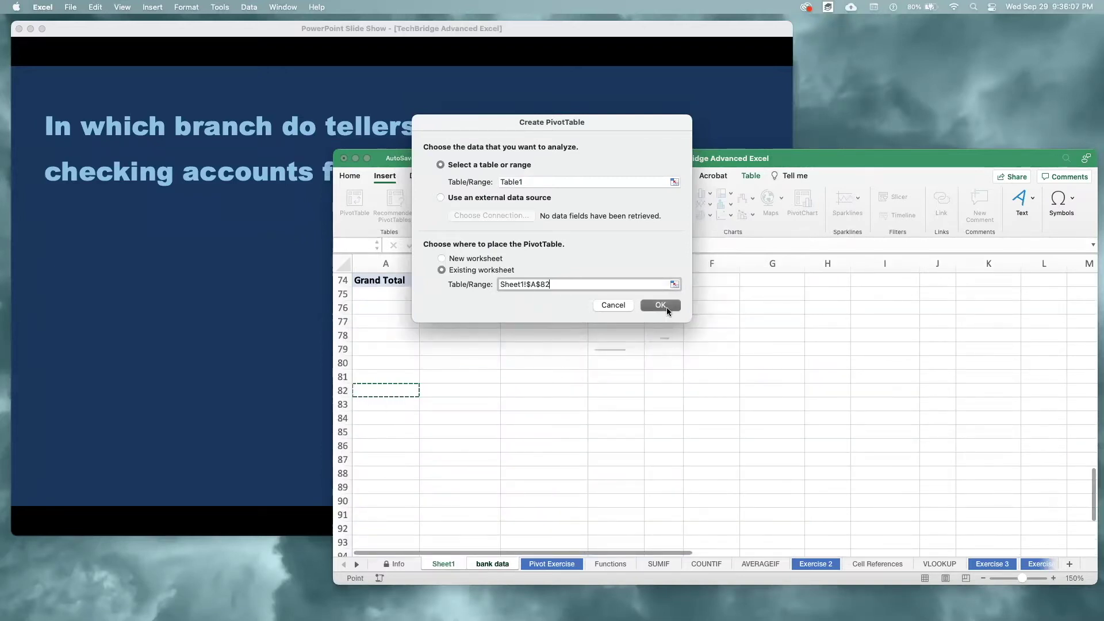
scroll(517, 426, "down", 1)
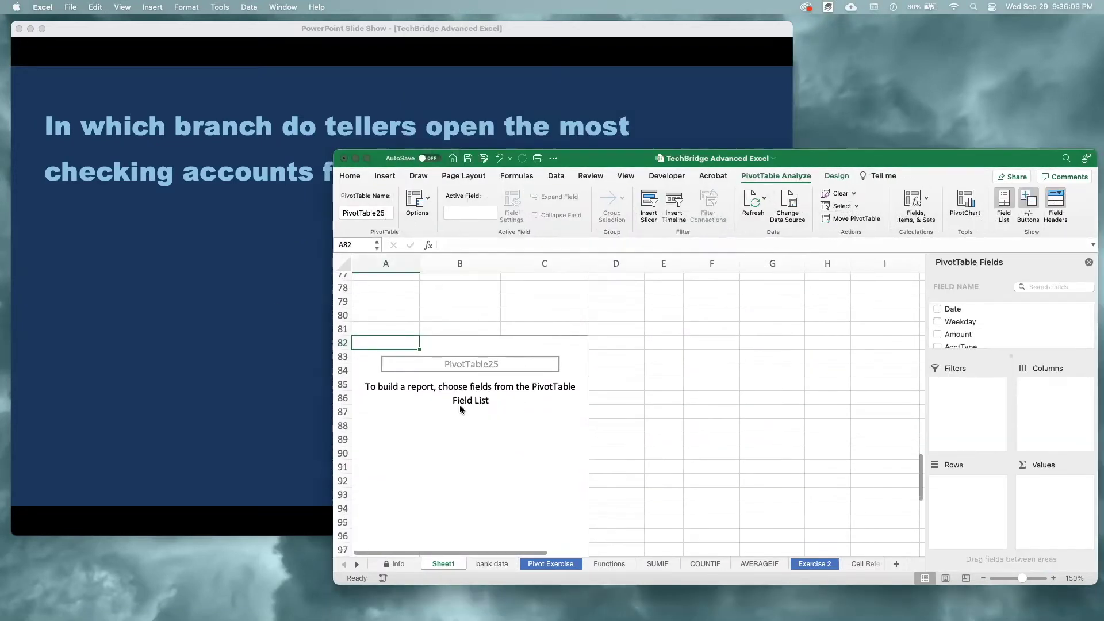
Check the question in the PowerPoint slide show and add Branch to the new PivotTable's Rows in Excel.
left_click(236, 159)
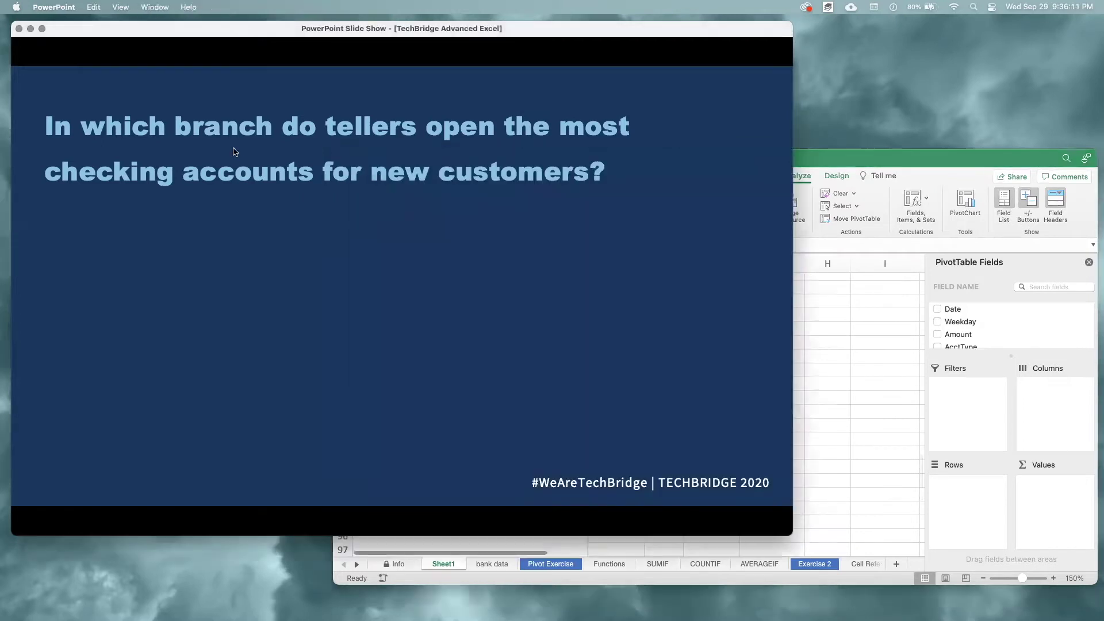
left_click(885, 345)
scroll(972, 333, "down", 2)
left_click_drag(956, 329, 993, 495)
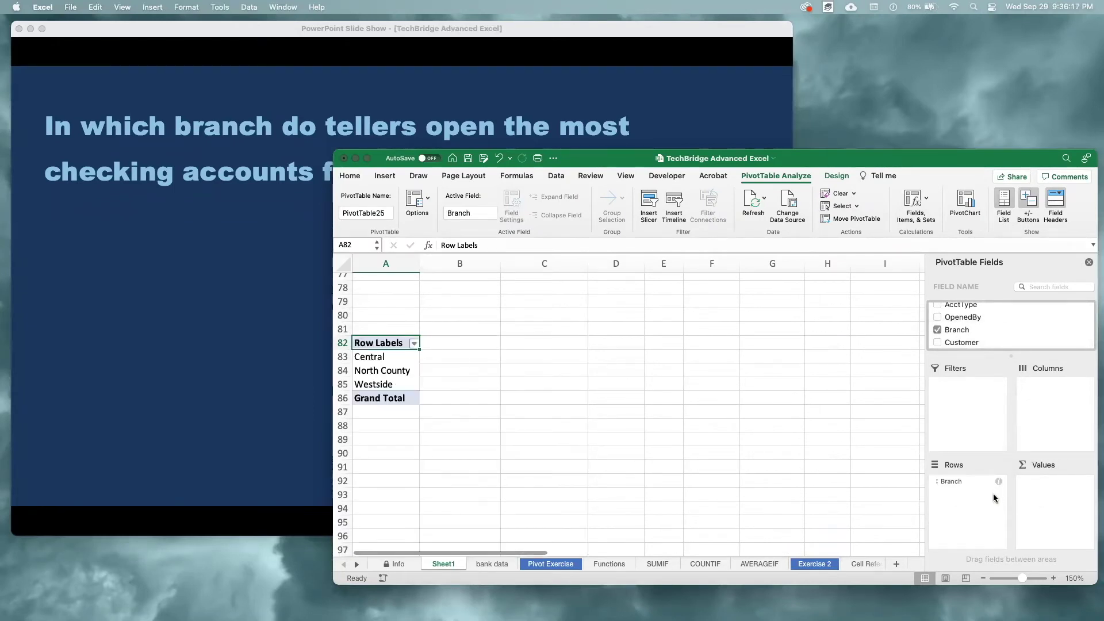
Add Amount to the branch PivotTable's Values and summarize it by Count.
left_click(273, 392)
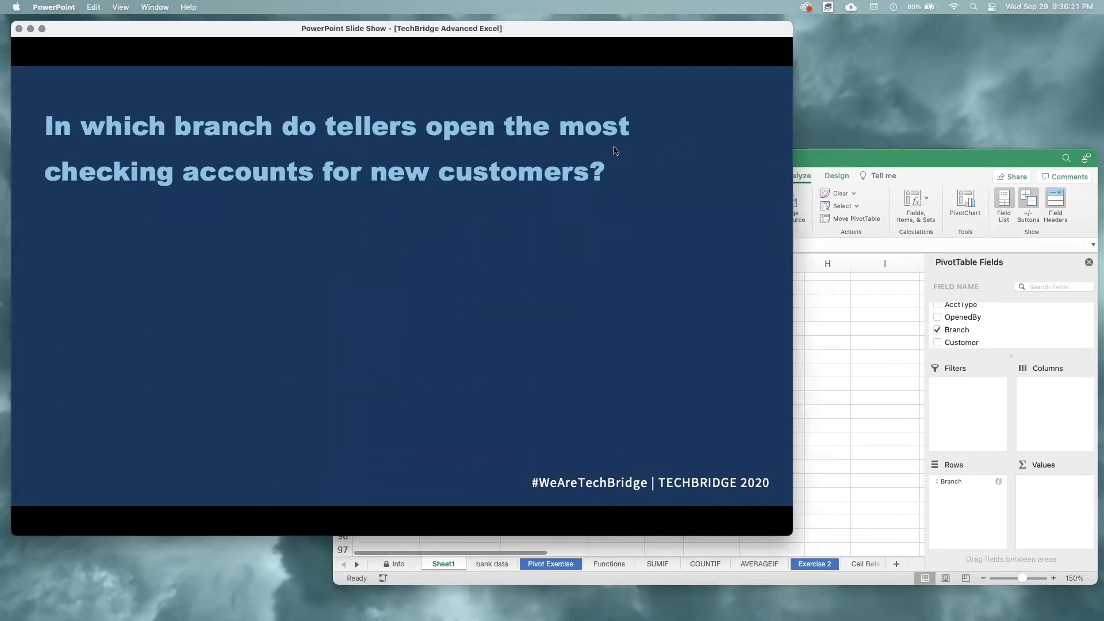
left_click(829, 299)
scroll(1008, 322, "up", 3)
left_click_drag(977, 323, 1036, 508)
right_click(456, 369)
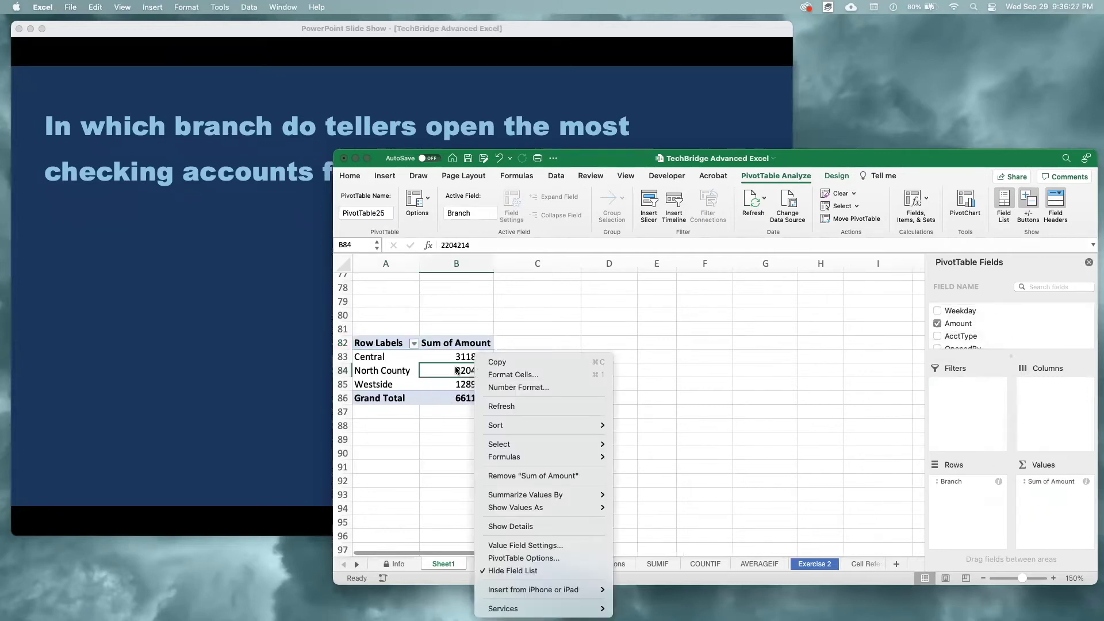
mouse_move(586, 497)
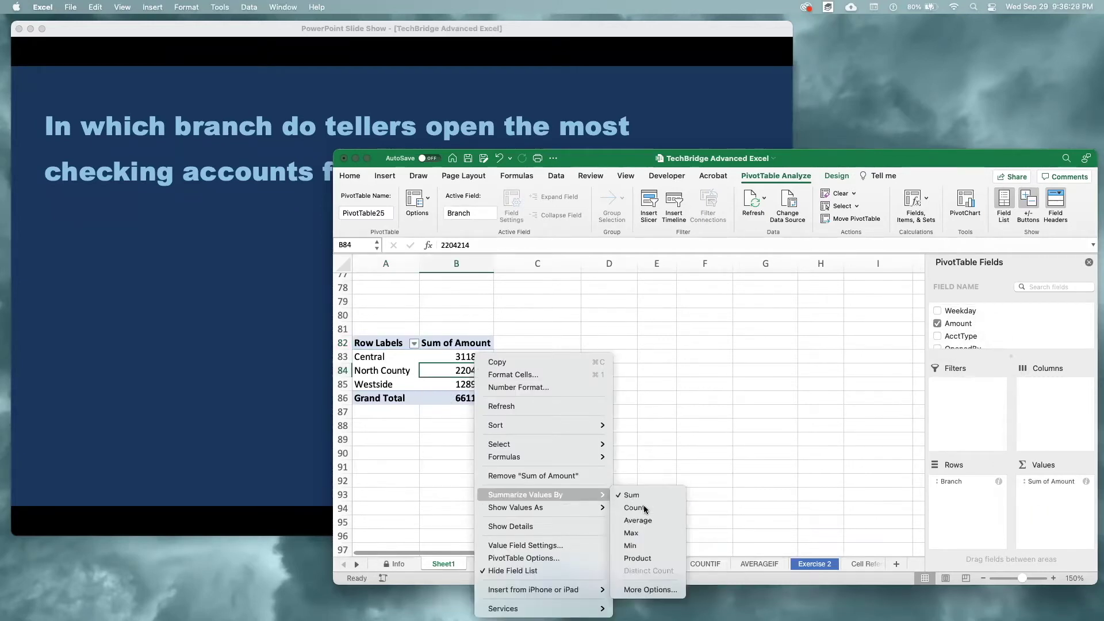
left_click(644, 508)
left_click(592, 493)
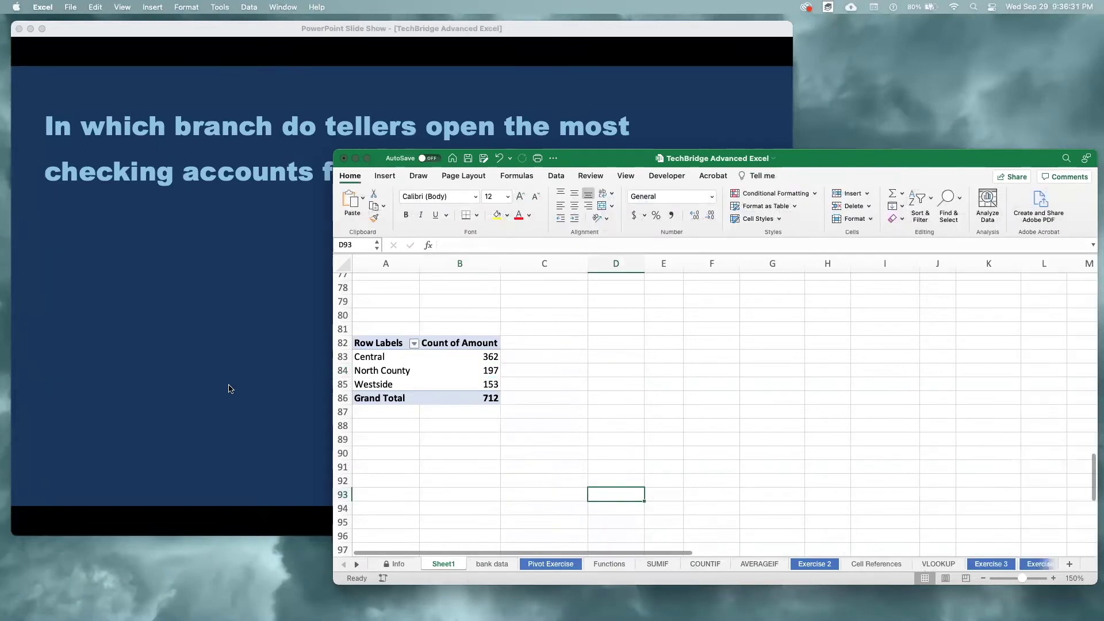
Recheck the question in PowerPoint, and add AcctType, OpenedBy and Customer to the branch PivotTable's Filters in Excel.
left_click(230, 425)
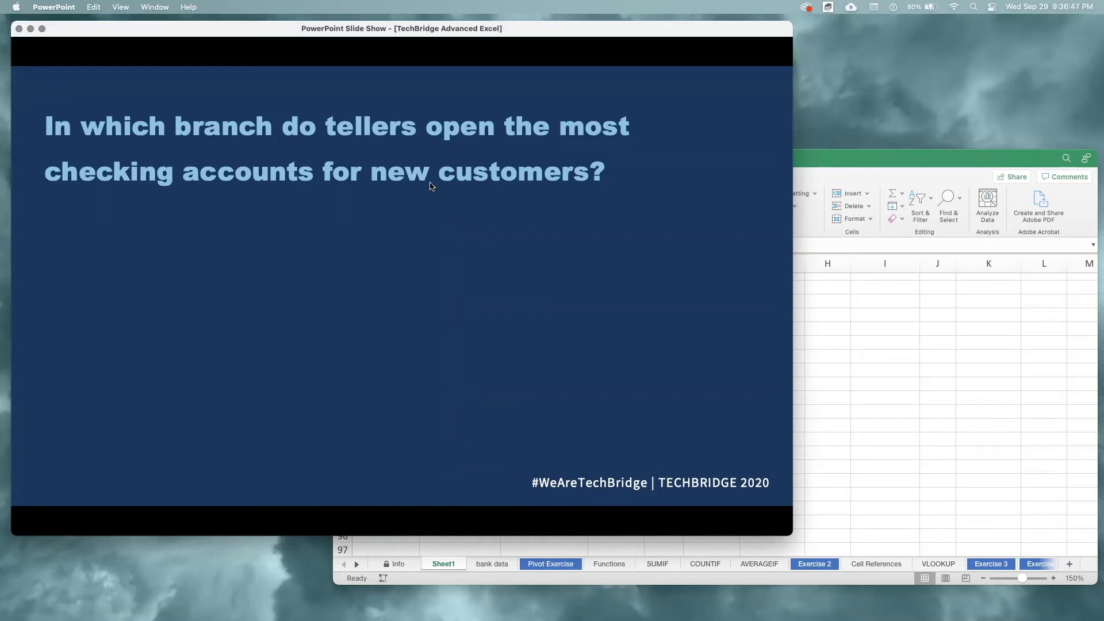
left_click(797, 340)
left_click(443, 384)
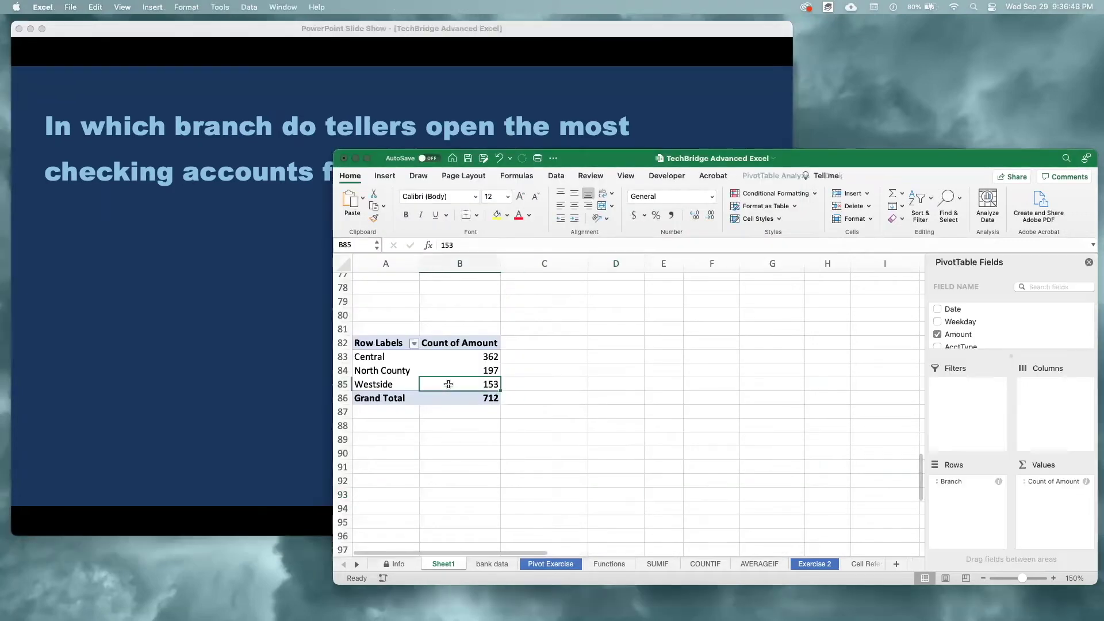
scroll(980, 342, "down", 1)
left_click_drag(973, 338, 979, 416)
scroll(960, 322, "down", 1)
left_click_drag(962, 323, 972, 413)
scroll(977, 336, "down", 1)
left_click_drag(967, 341, 970, 421)
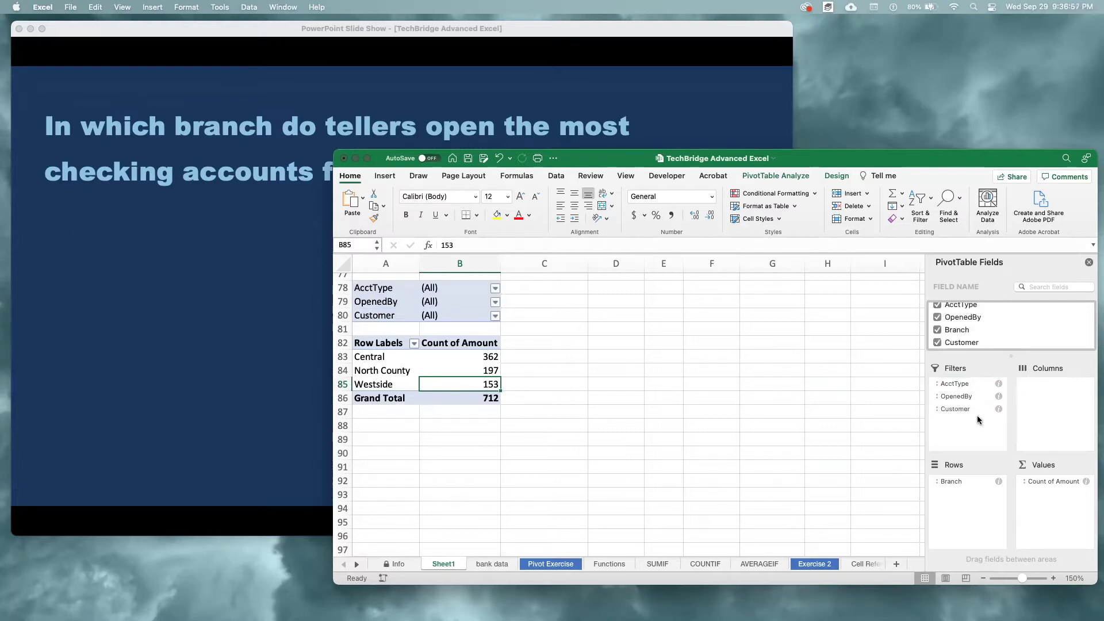
Filter the branch PivotTable's AcctType to Checking only by excluding CD, IRA and Savings.
left_click(495, 289)
left_click(530, 251)
left_click(530, 273)
left_click(530, 285)
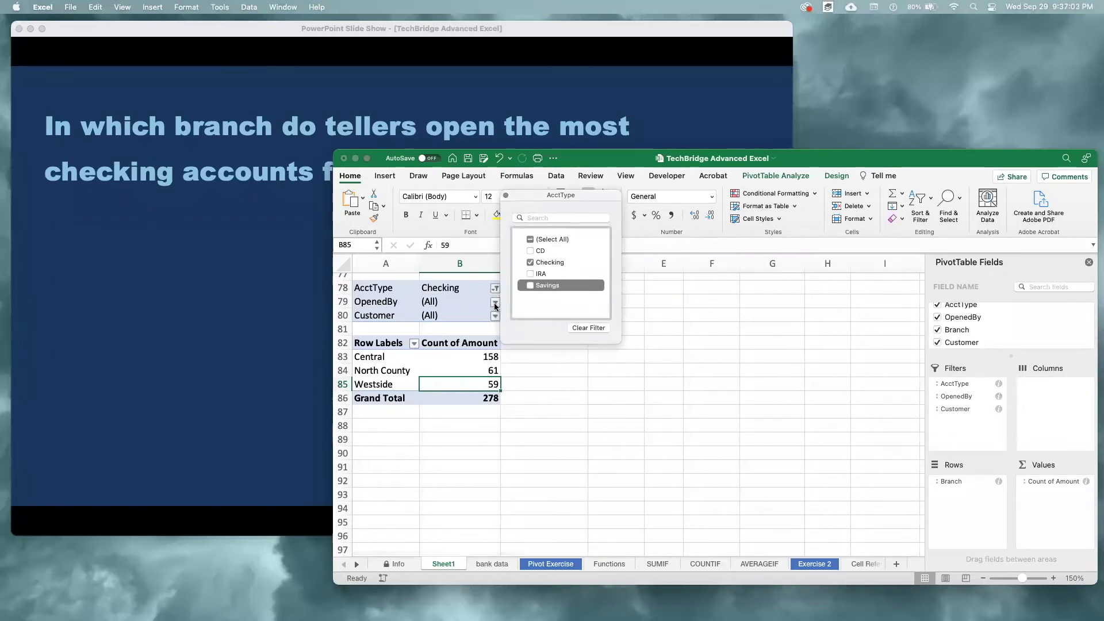
Filter the branch PivotTable's OpenedBy field to Teller only by excluding New Accts.
left_click(494, 303)
left_click(494, 303)
left_click(530, 264)
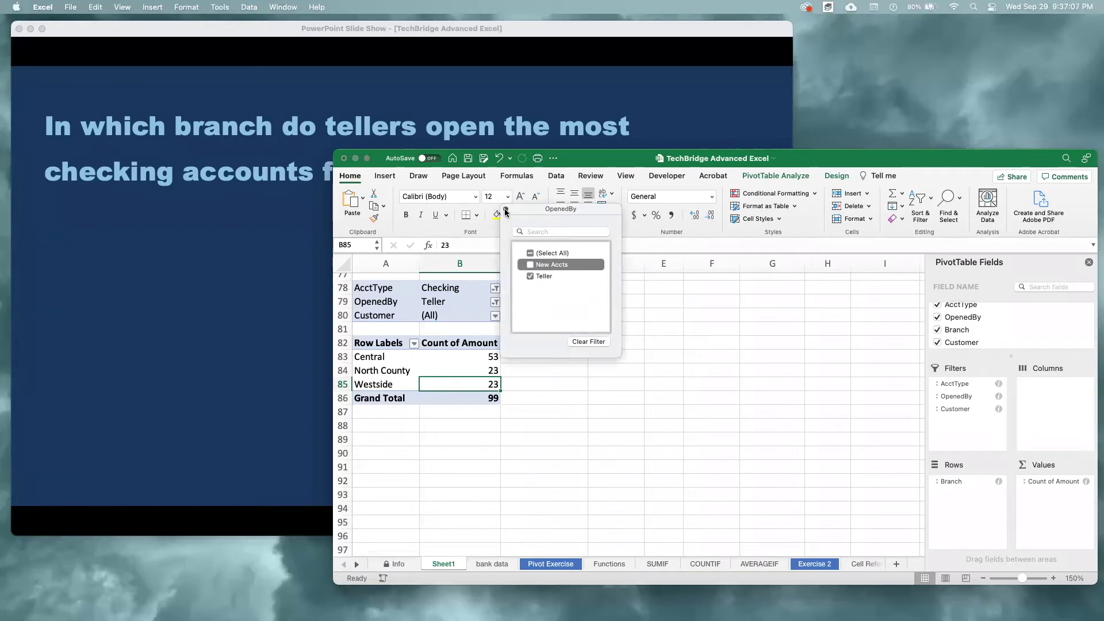
Filter the branch PivotTable's Customer field to New only by excluding Existing, and close the filter list.
left_click(492, 317)
left_click(494, 315)
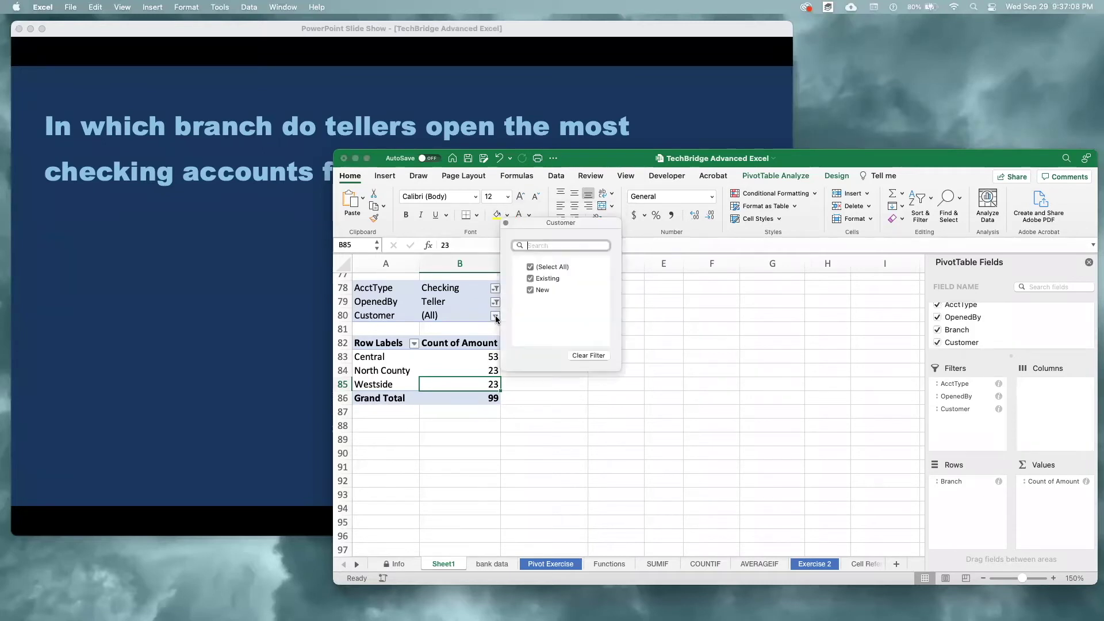
left_click(530, 279)
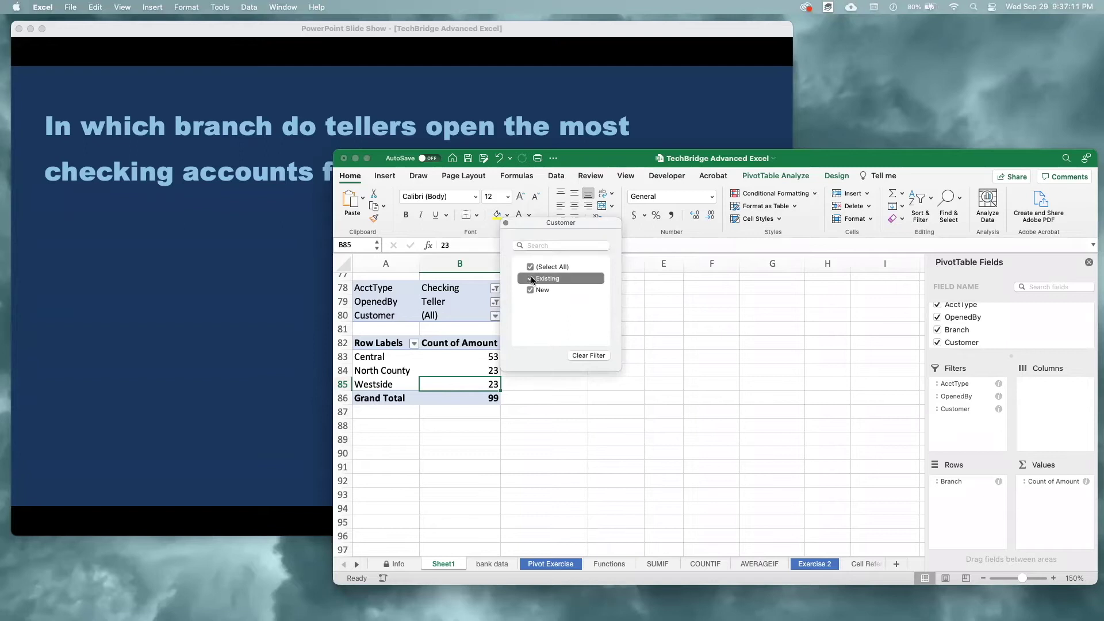
left_click(506, 222)
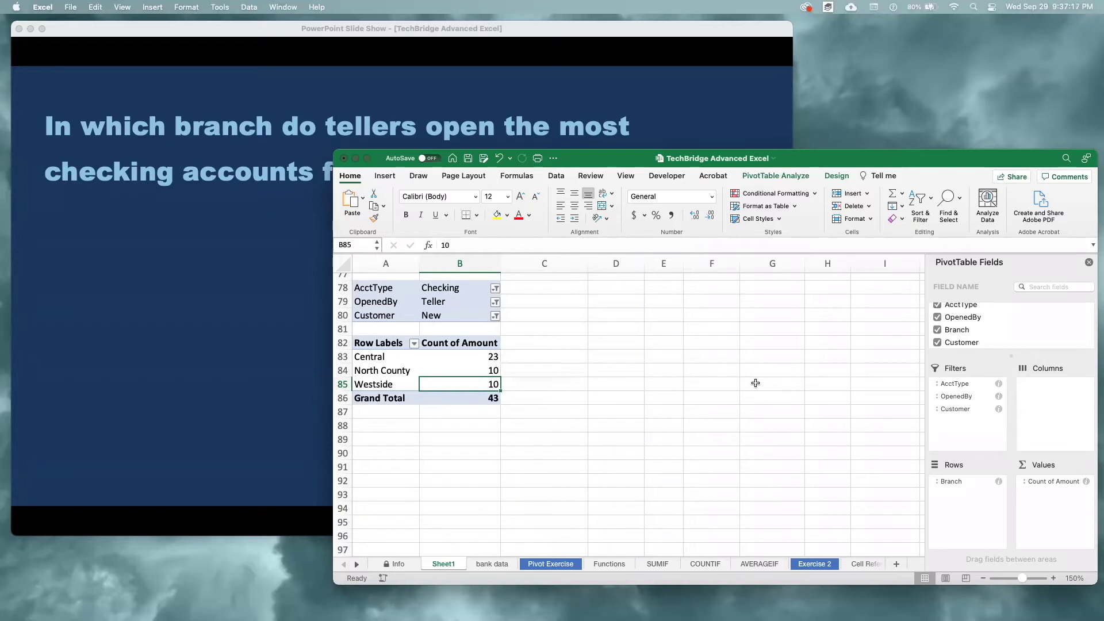
Review the branch PivotTable's account type and customer filter values and the Central branch's count.
left_click(454, 286)
left_click(448, 316)
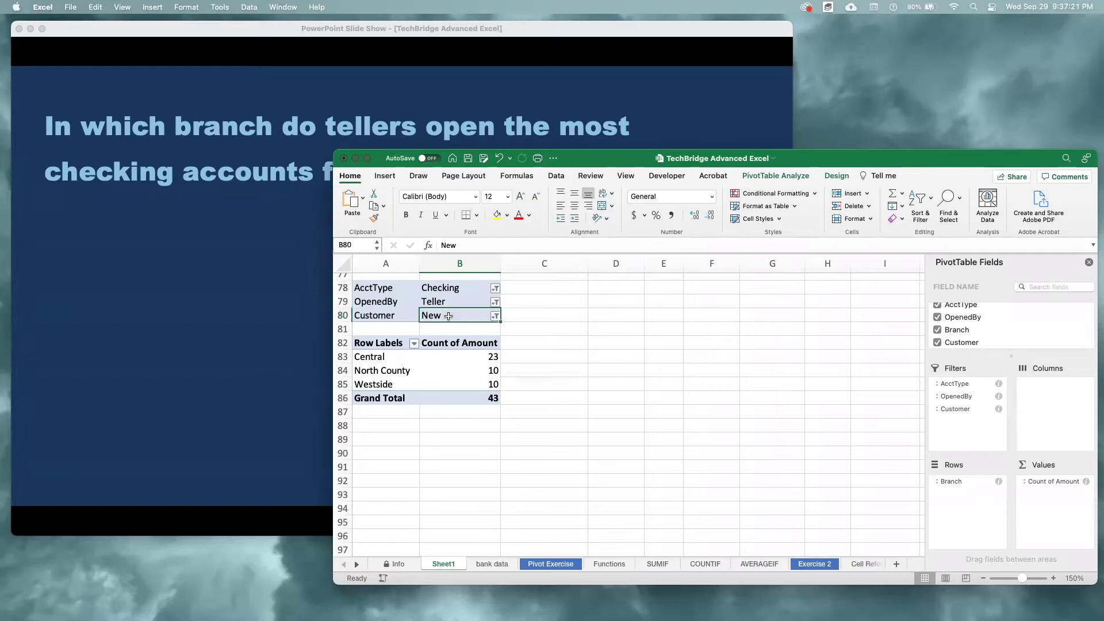
left_click(469, 361)
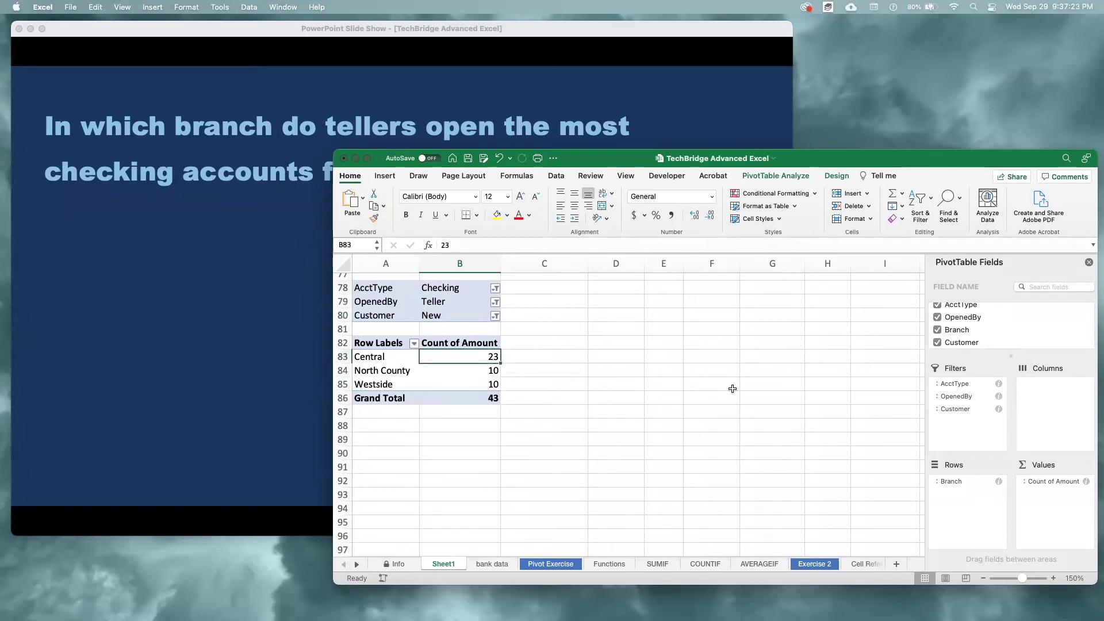
left_click(732, 389)
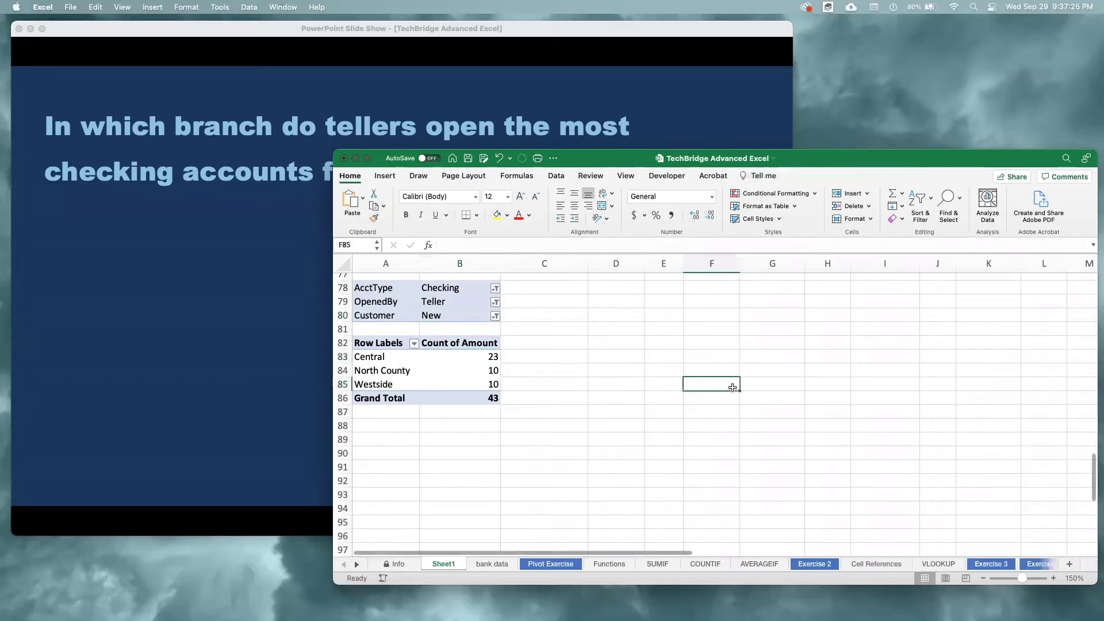
Switch to the PowerPoint slide show and reveal the solution to the branch question.
left_click(300, 403)
left_click(539, 372)
left_click(347, 399)
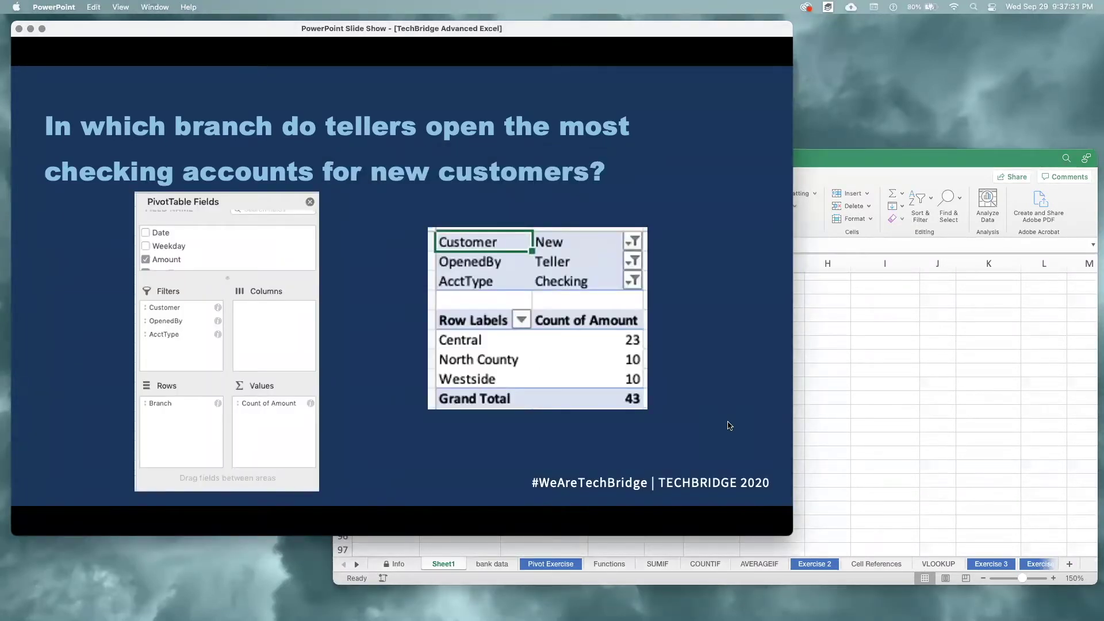
Advance the slide show through the PivotCharts title and definition slides to Inserting a PivotChart.
left_click(729, 425)
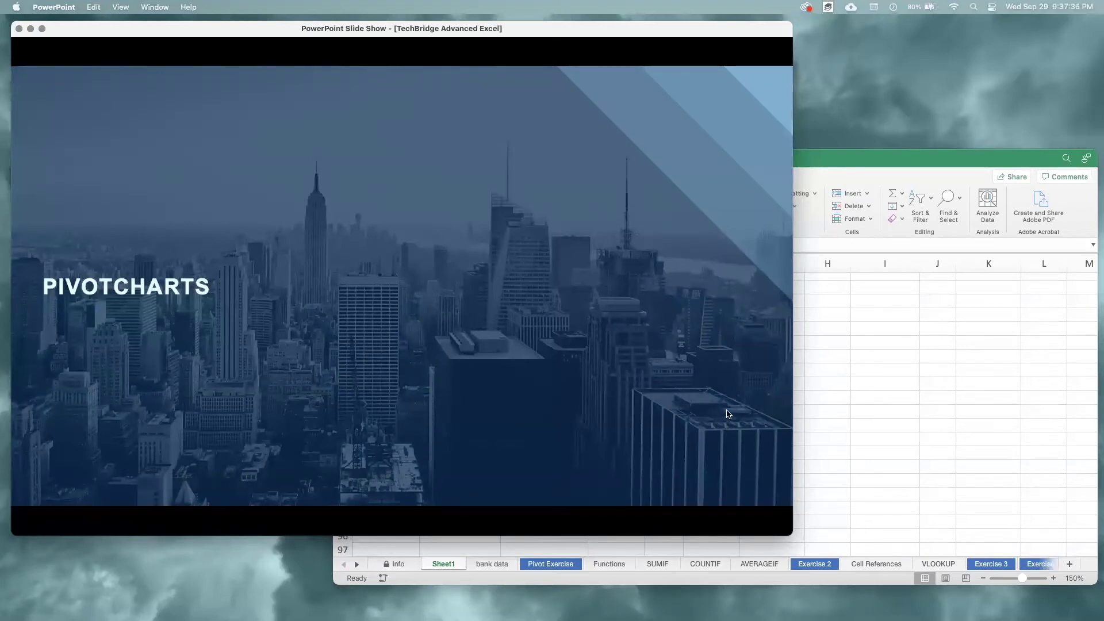
left_click(653, 406)
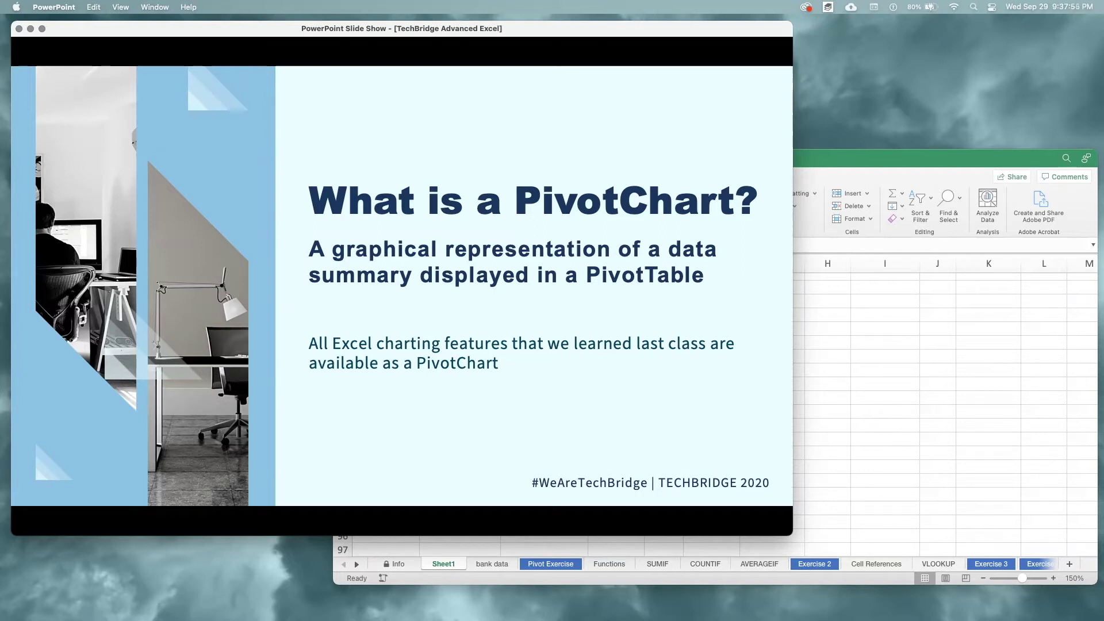
key("Right")
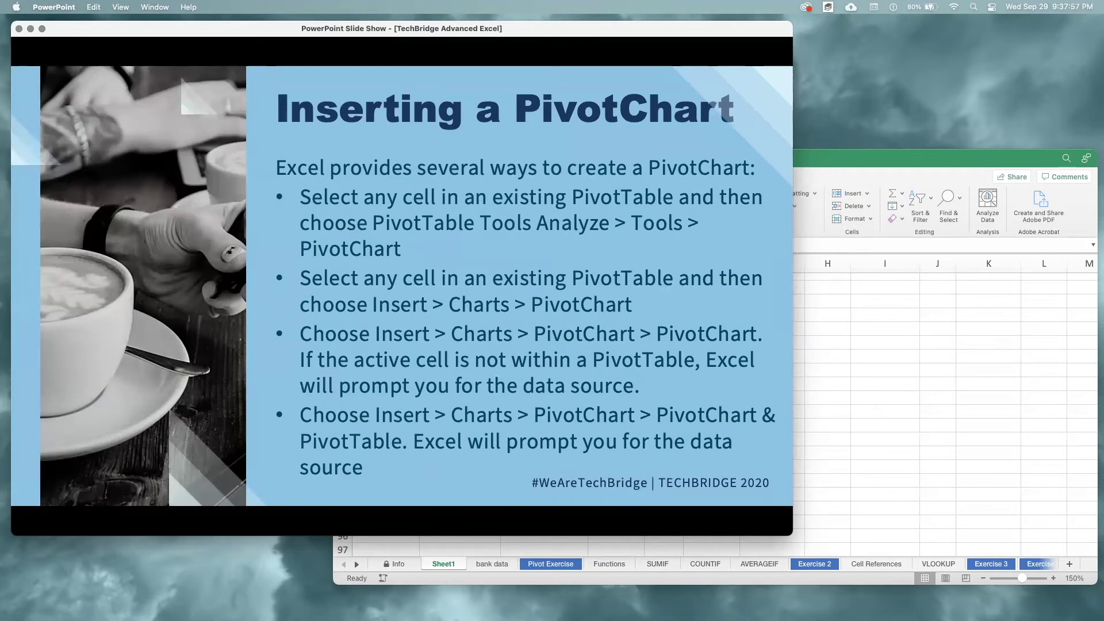
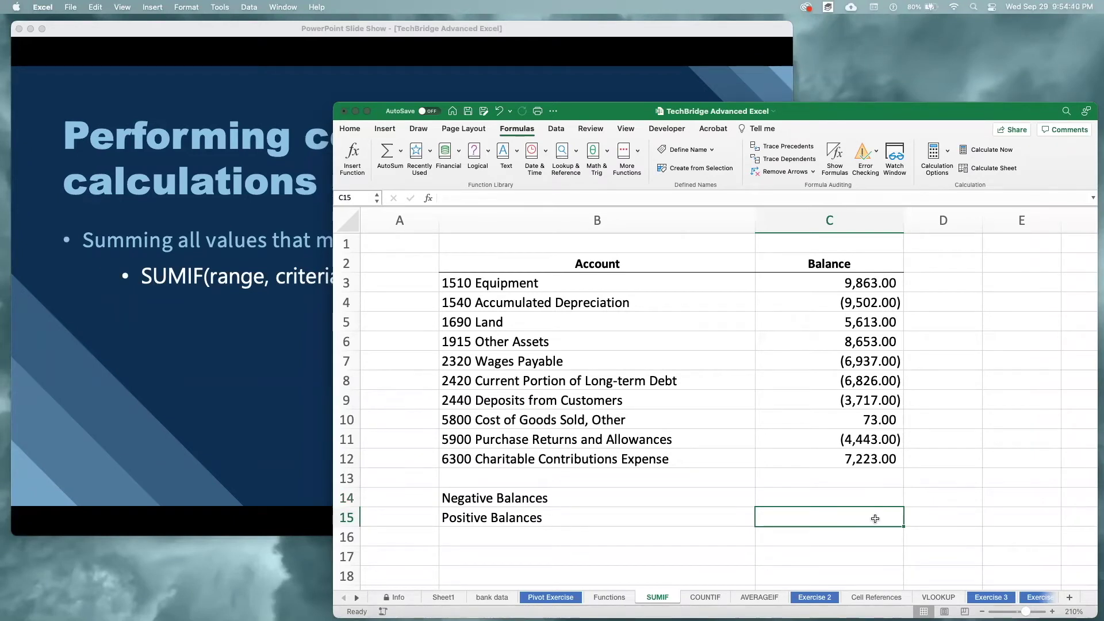
Compare the SUMIF syntax slide with the SUMIF sheet's Negative and Positive Balances cells and the Balance range C3:C12.
left_click(882, 497)
left_click(882, 512)
left_click(876, 499)
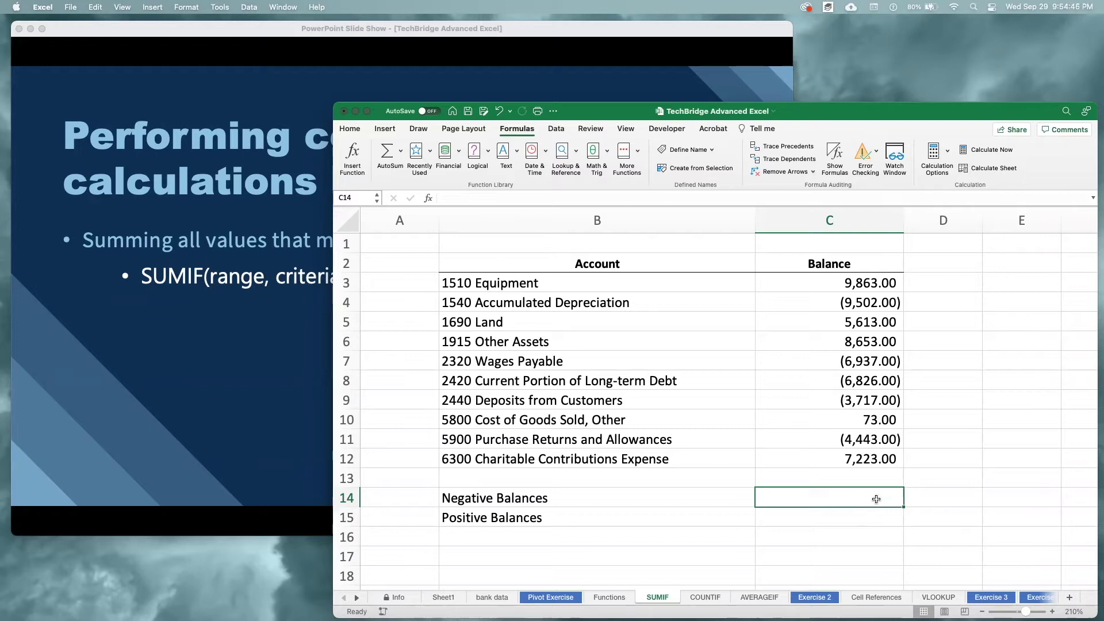
left_click(274, 455)
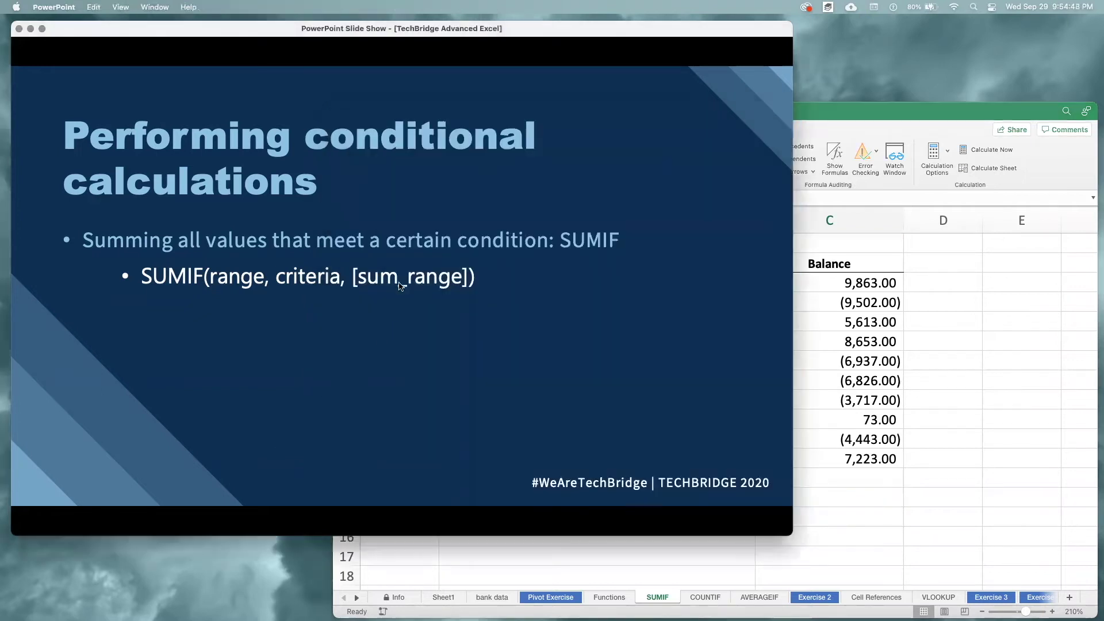
left_click(883, 495)
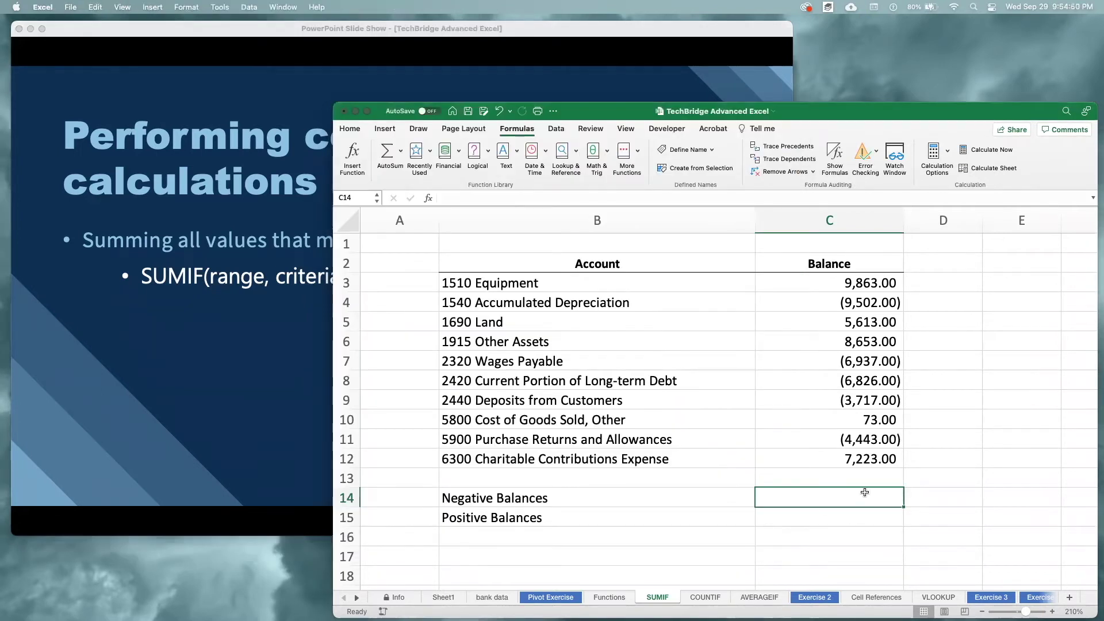
left_click_drag(845, 283, 866, 458)
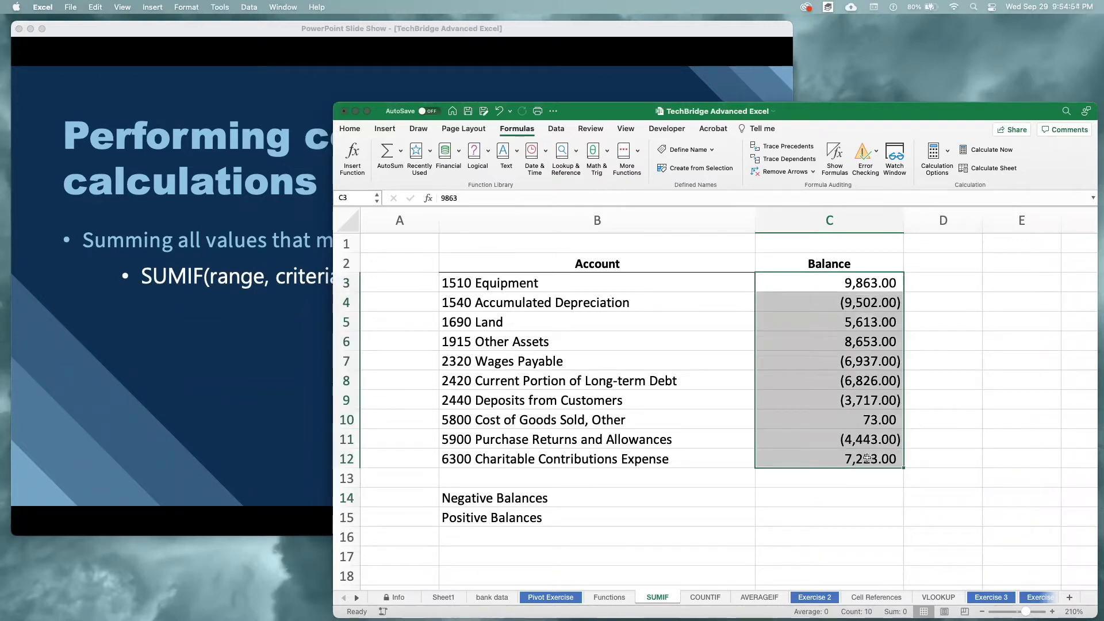
left_click(250, 368)
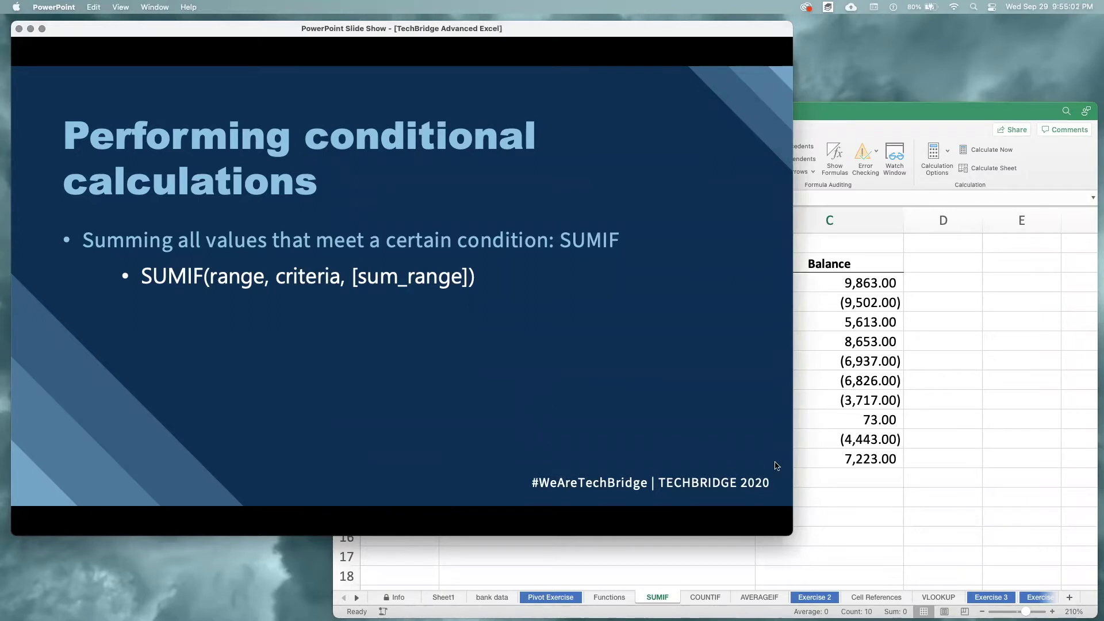
In the Negative Balances cell C14, enter the formula =SUMIF(C3:C12,"<0",C3:C12).
left_click(826, 459)
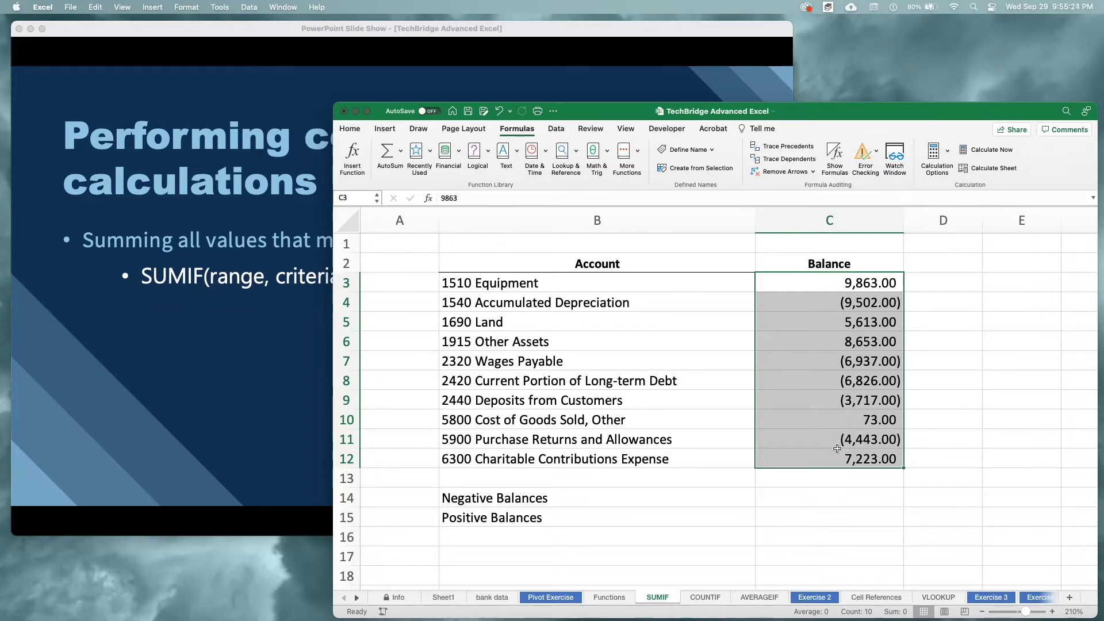
left_click(797, 497)
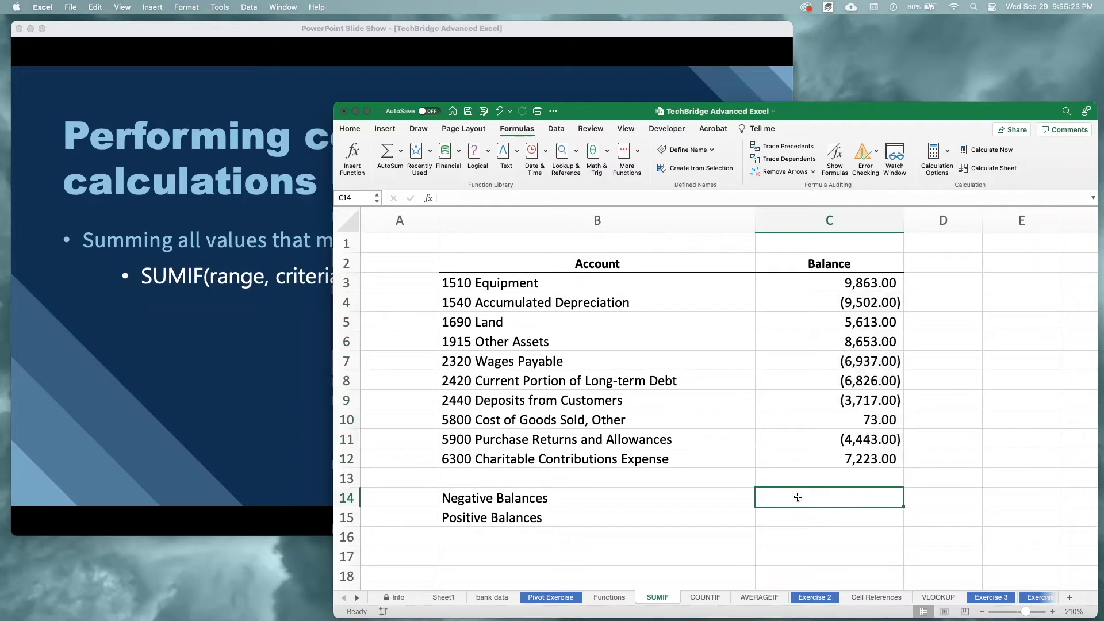
type("=sumi")
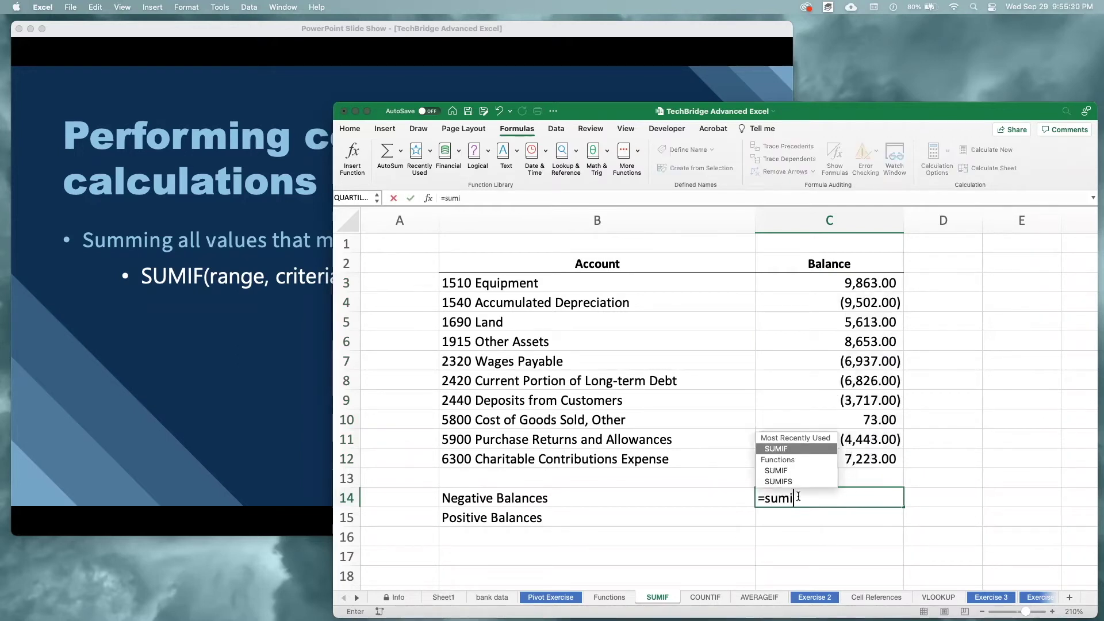
type("f(")
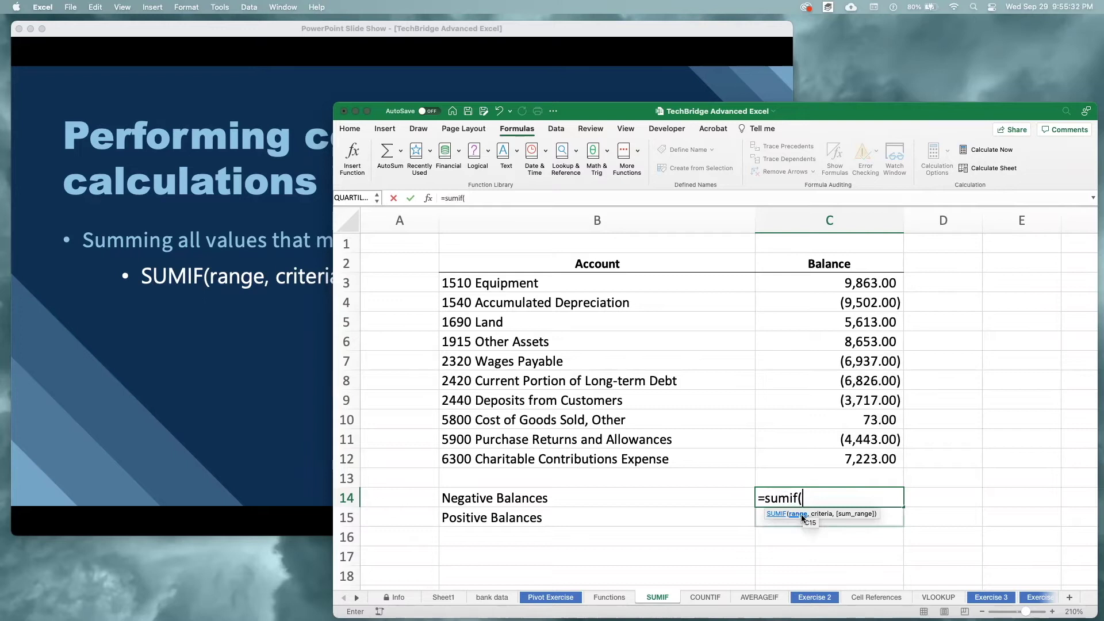
left_click_drag(830, 284, 857, 455)
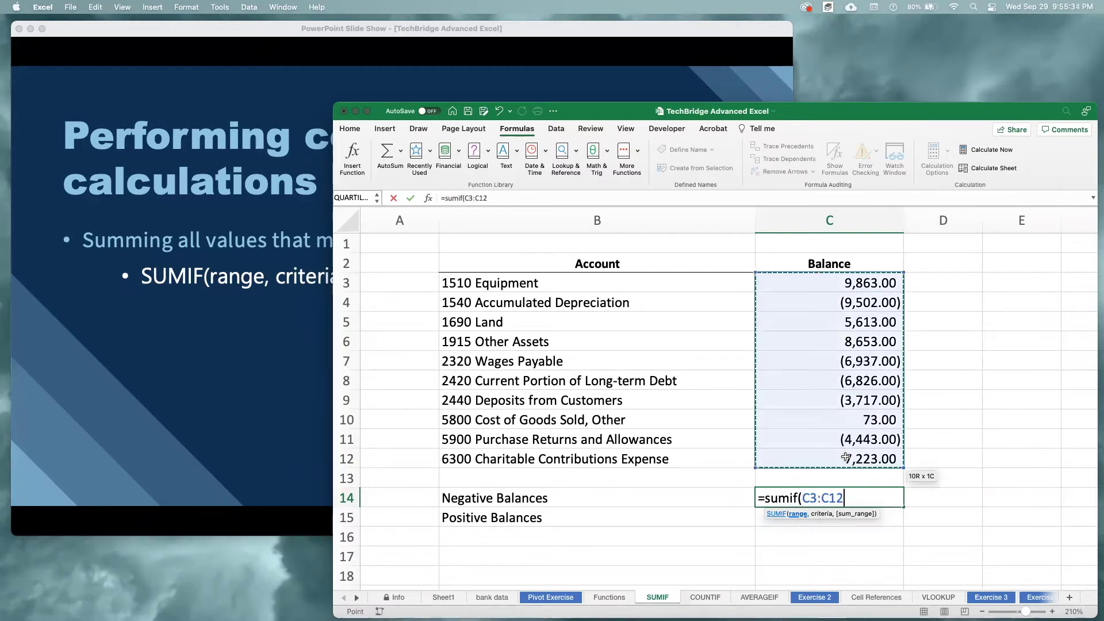
type(",")
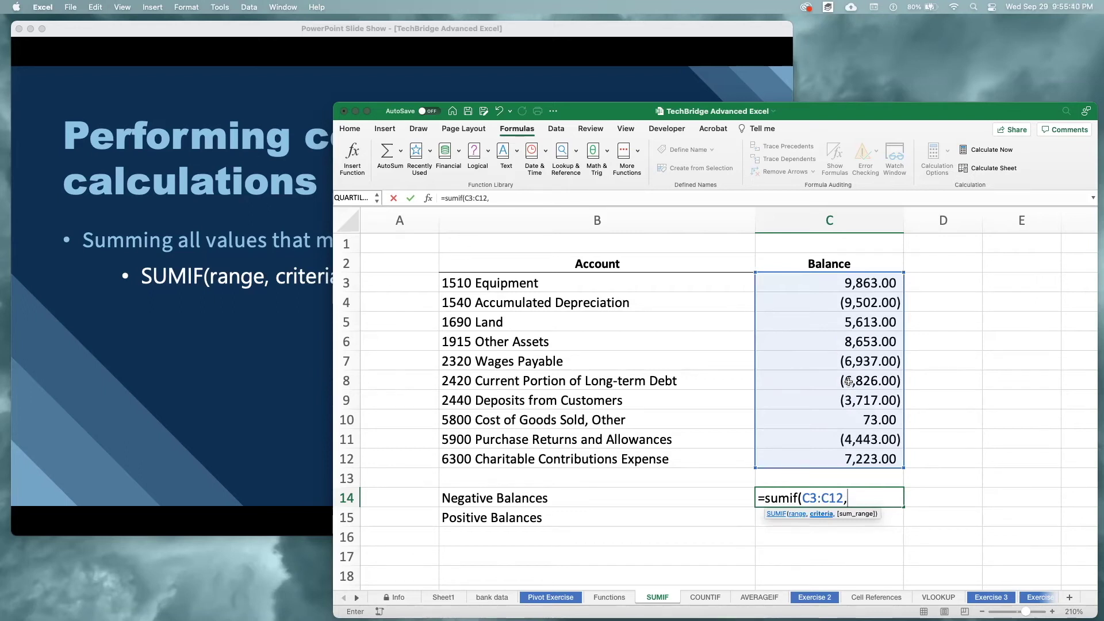
type("\"<0\"")
type(",")
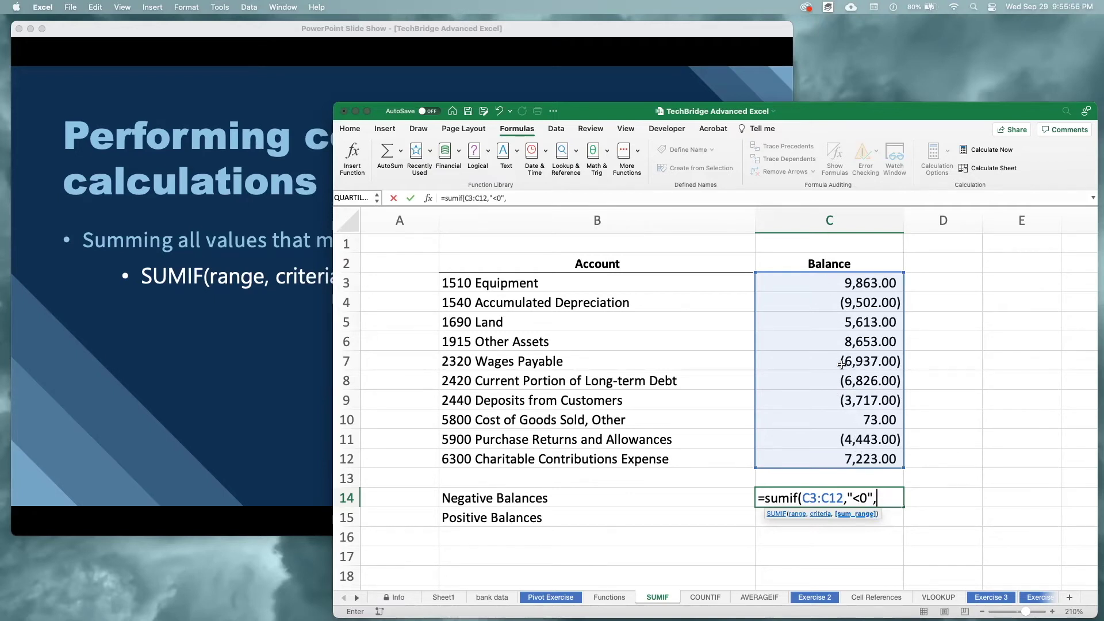
left_click_drag(804, 278, 836, 456)
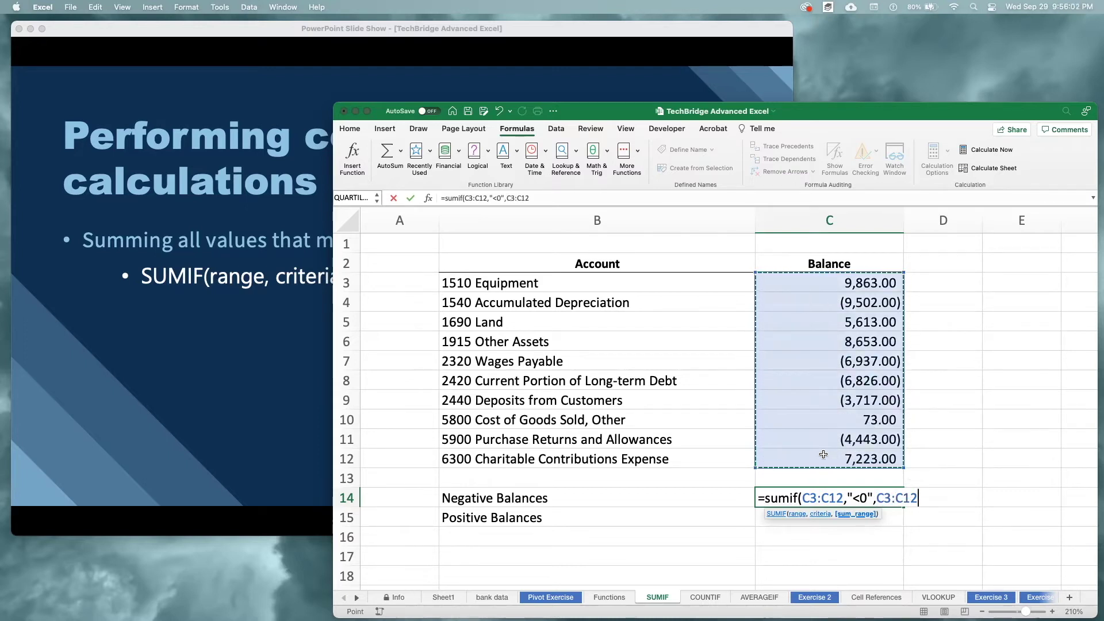
type(")")
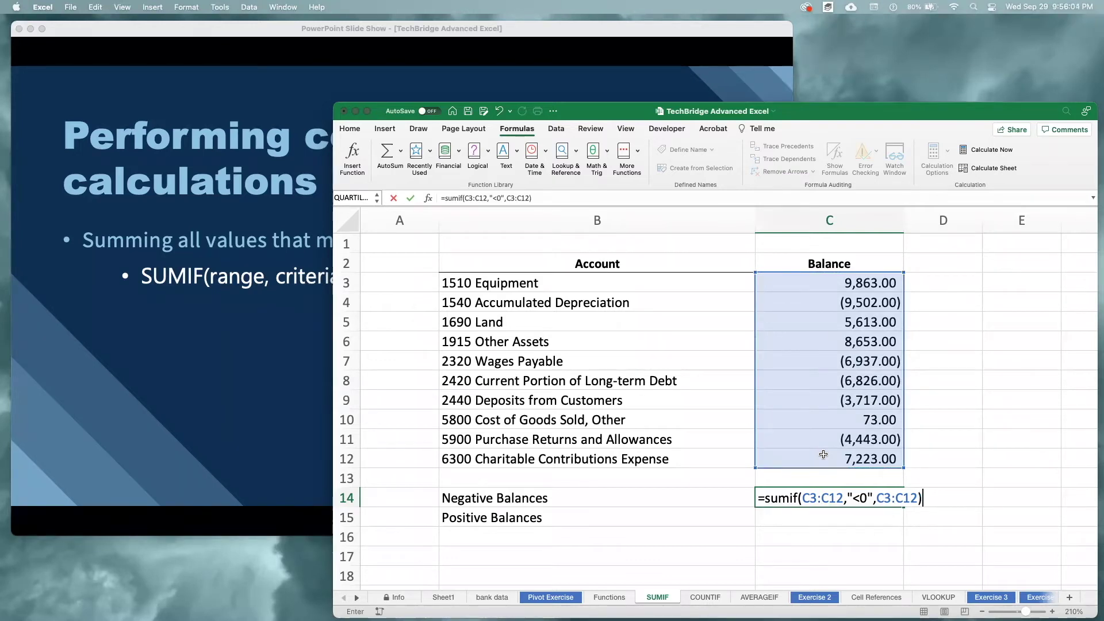
key("Return")
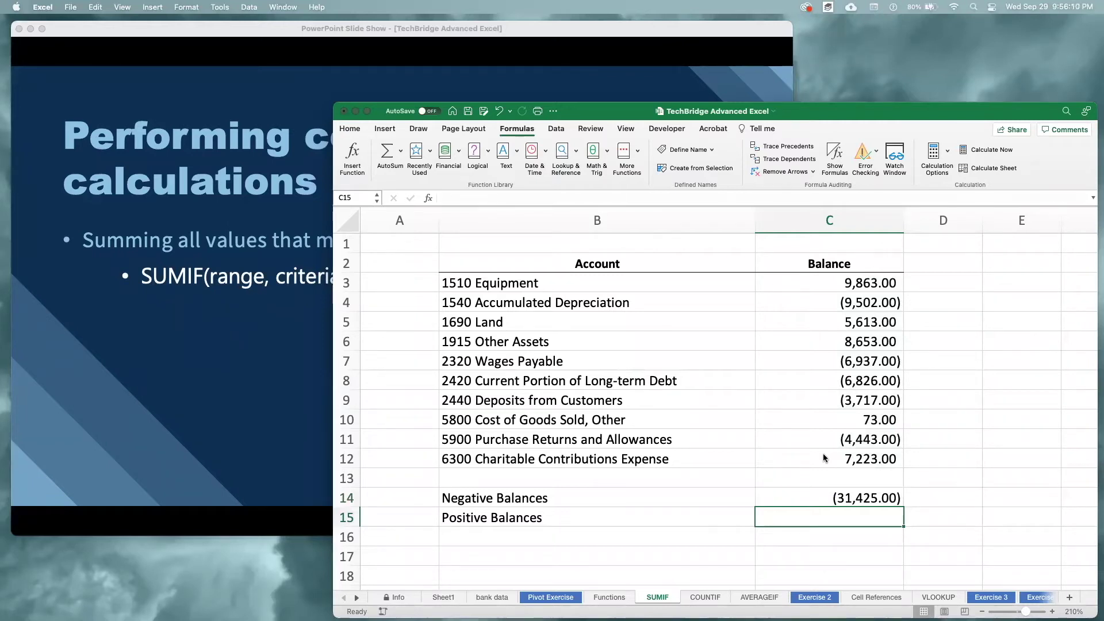
Remove the optional sum_range argument from the Negative Balances formula, leaving =SUMIF(C3:C12,"<0").
left_click(851, 435)
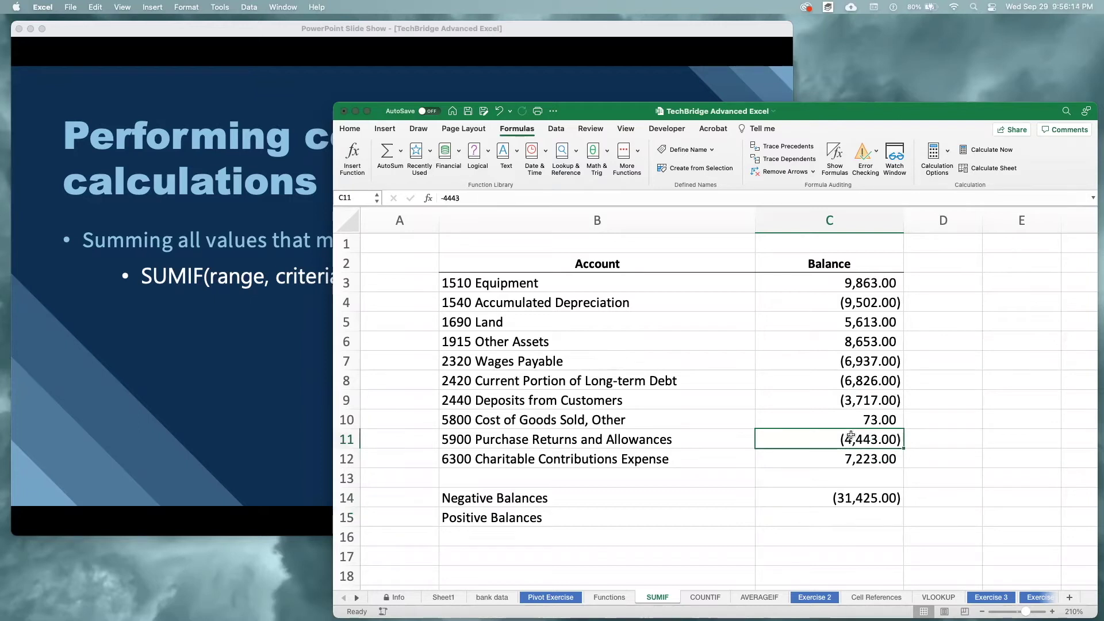
left_click(851, 498)
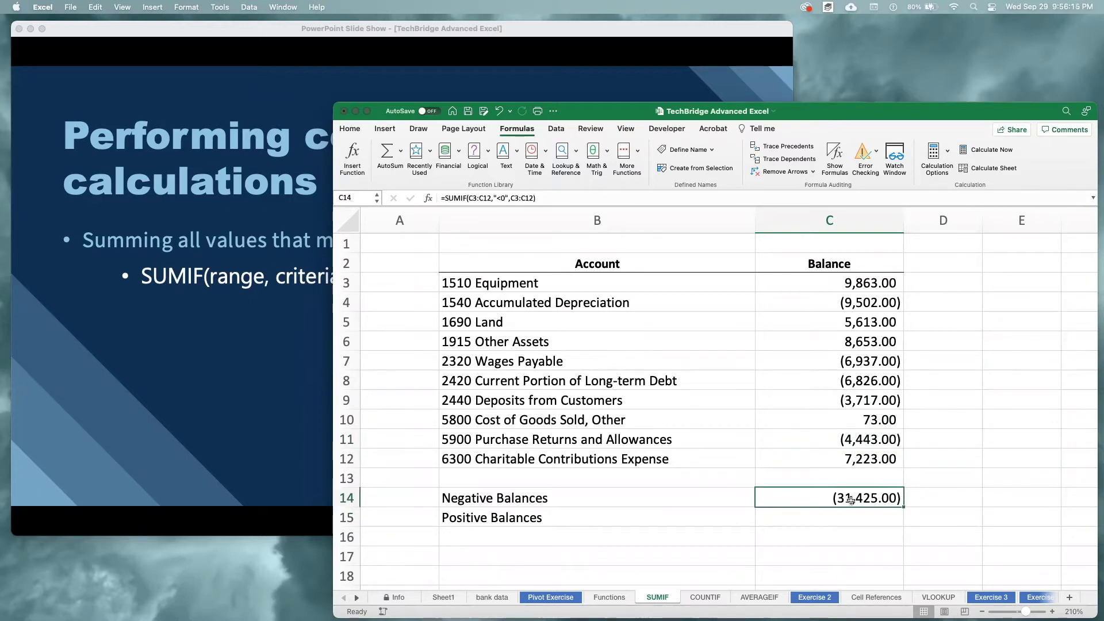
left_click(554, 197)
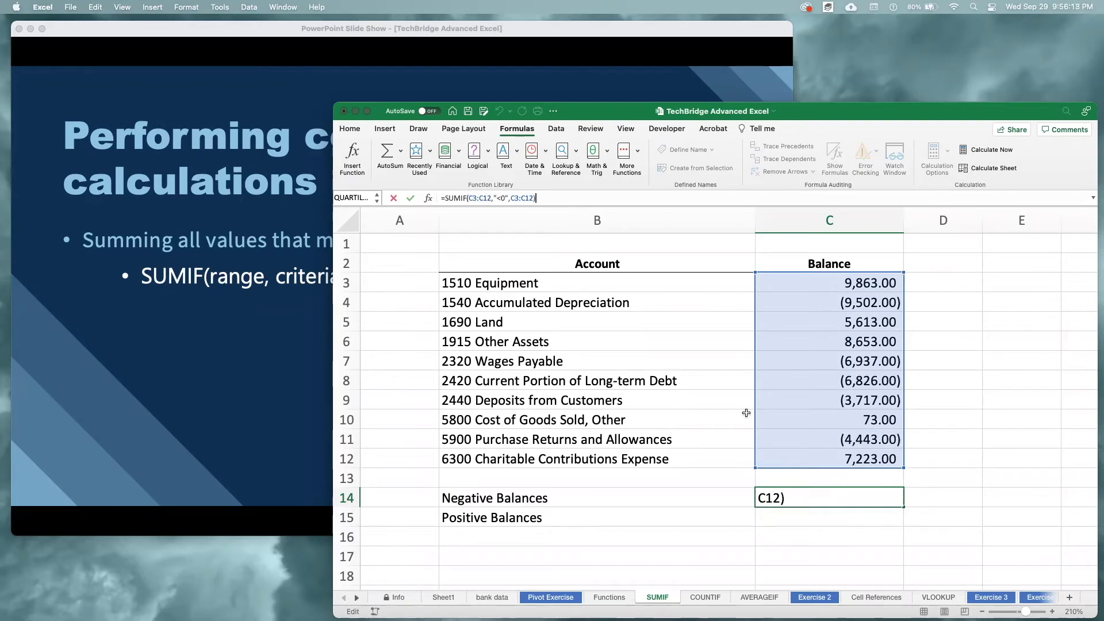
left_click(519, 199)
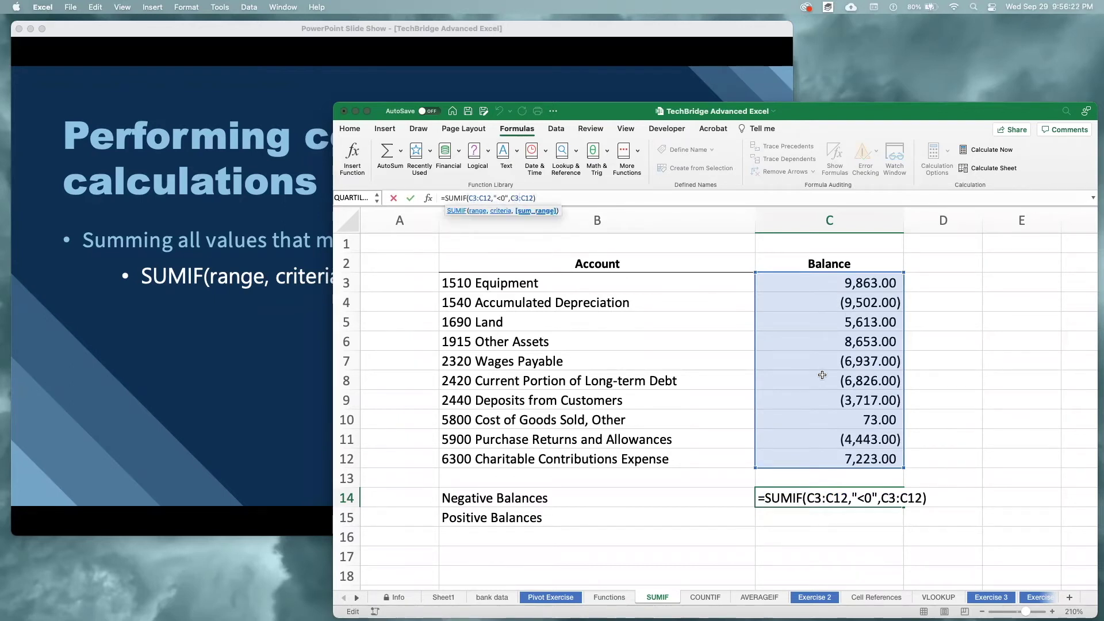
left_click_drag(880, 498, 919, 497)
key("BackSpace")
key("BackSpace")
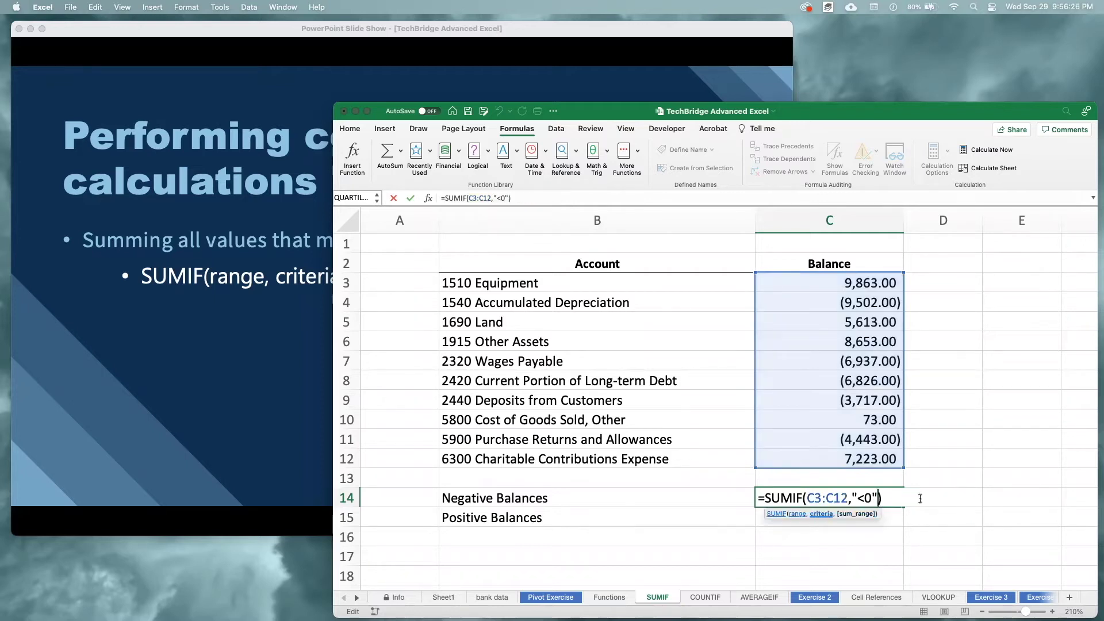
key("Return")
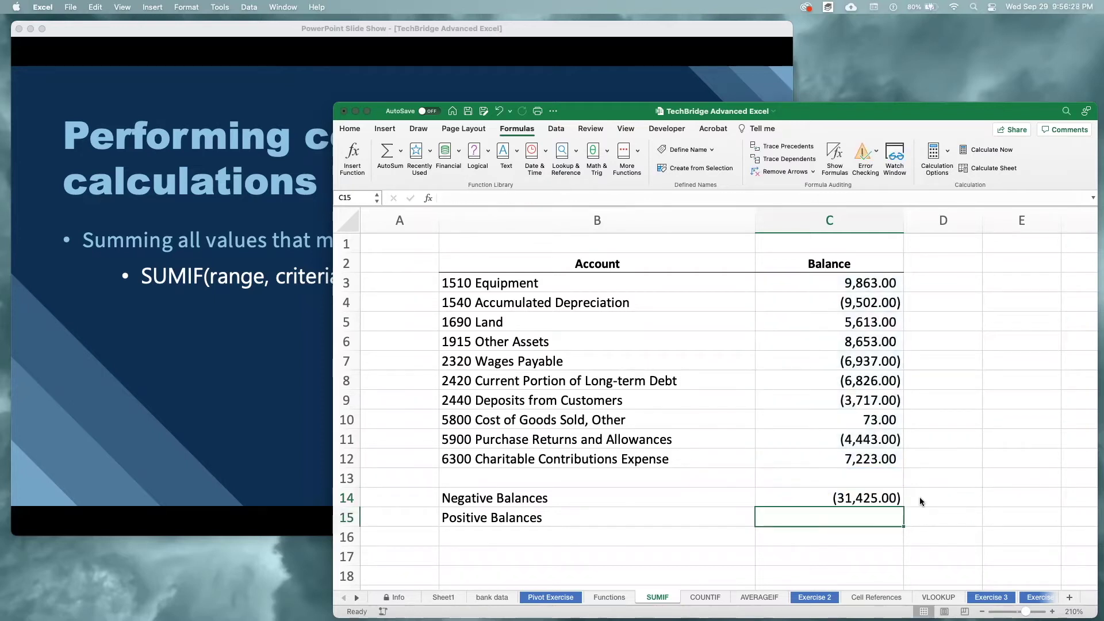
Add C3:C12 back as the sum_range argument of the Negative Balances formula in C14.
left_click(888, 499)
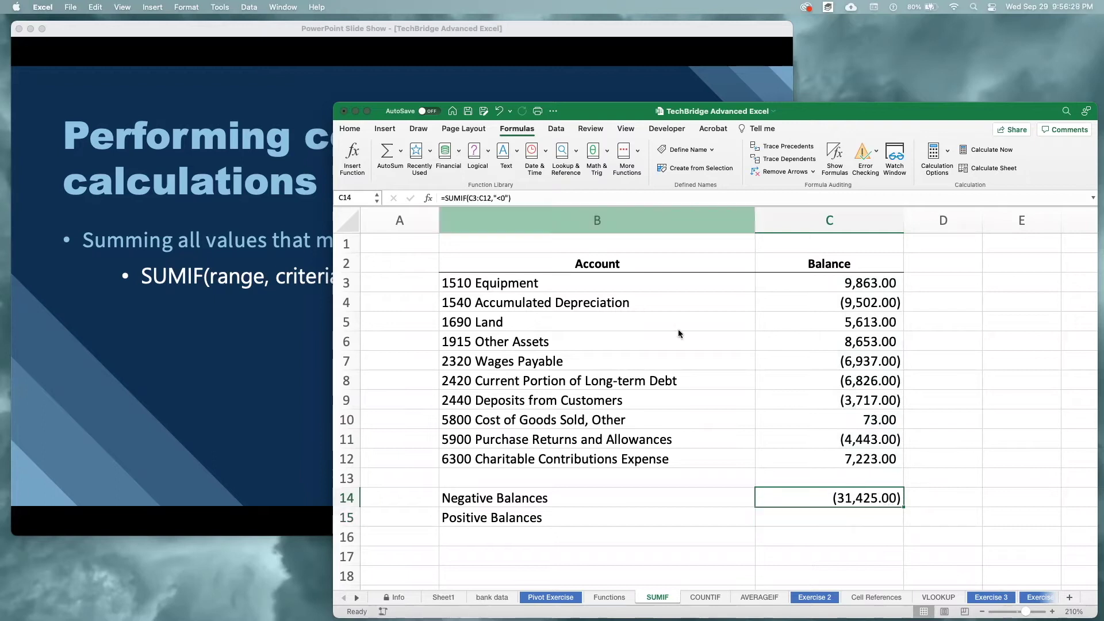
left_click(509, 199)
type(",")
left_click_drag(813, 283, 803, 453)
key("Return")
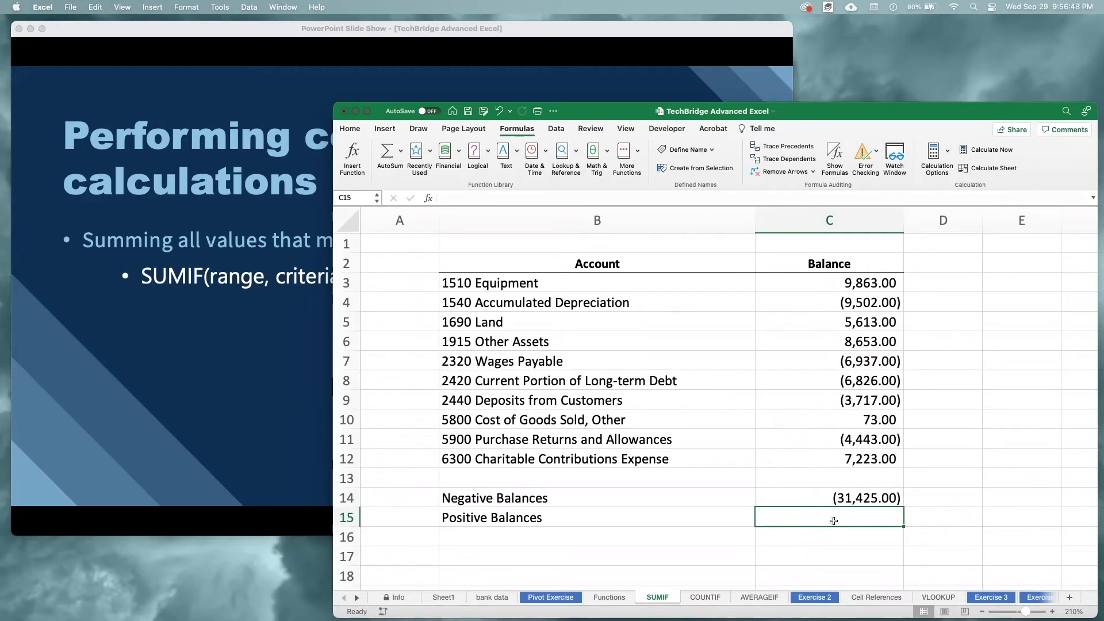
In the Positive Balances cell C15, enter the formula =SUMIF(C3:C12,">0",C3:C12).
type("=")
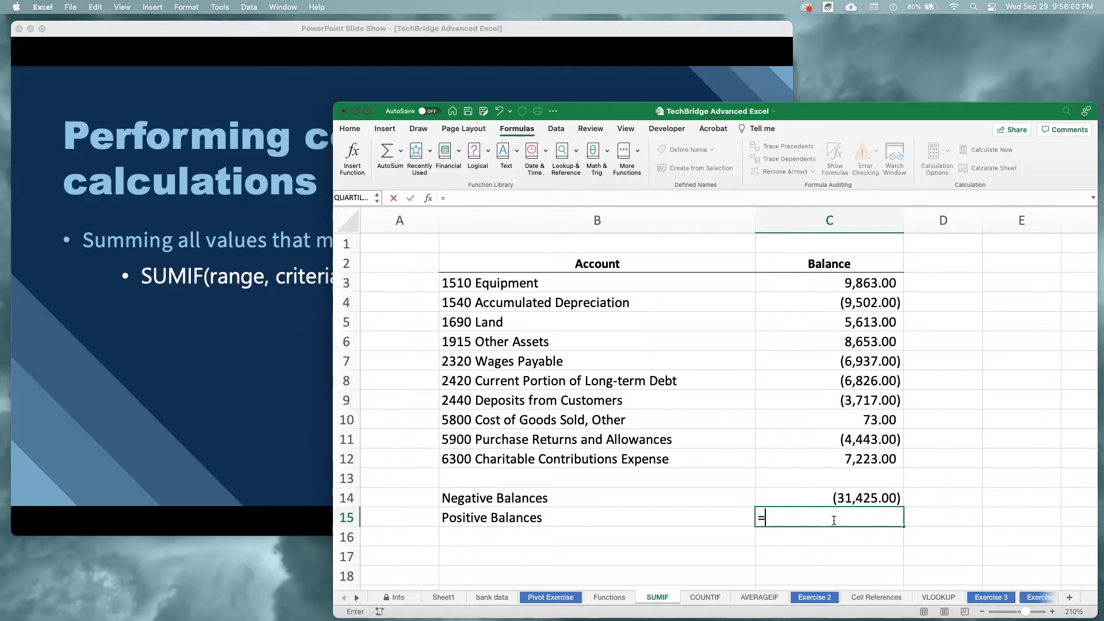
type("sumif(")
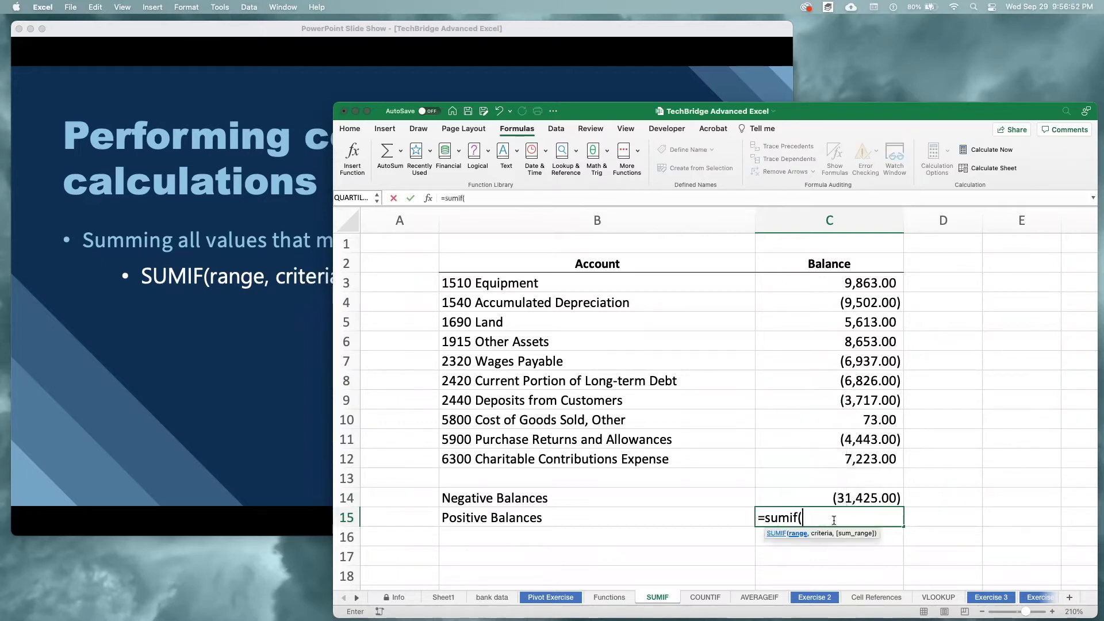
left_click_drag(863, 283, 867, 458)
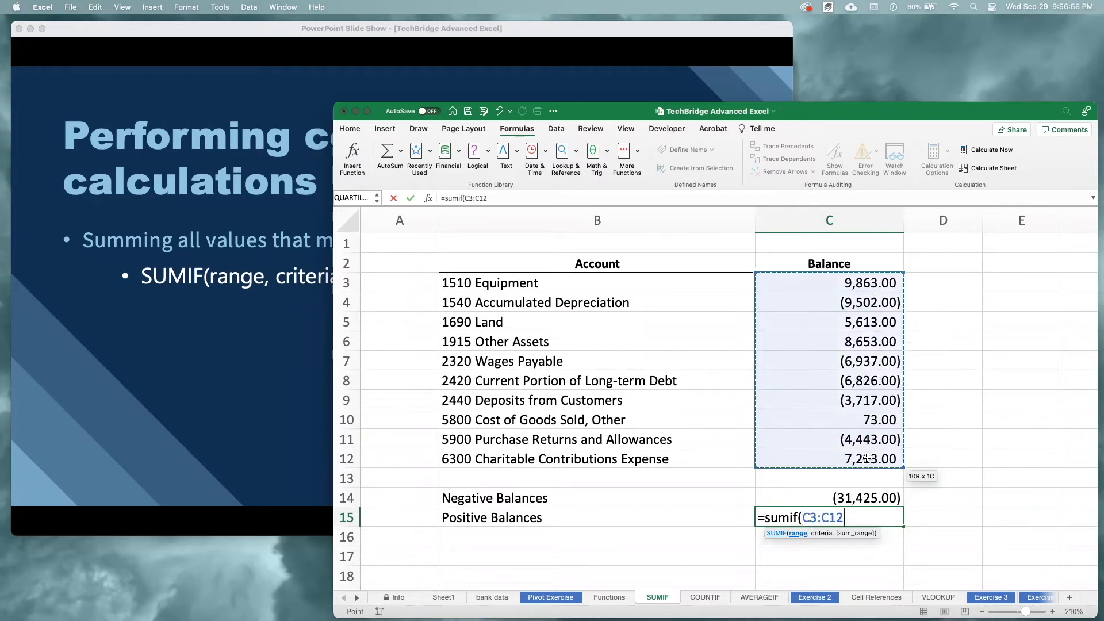
type(",\"")
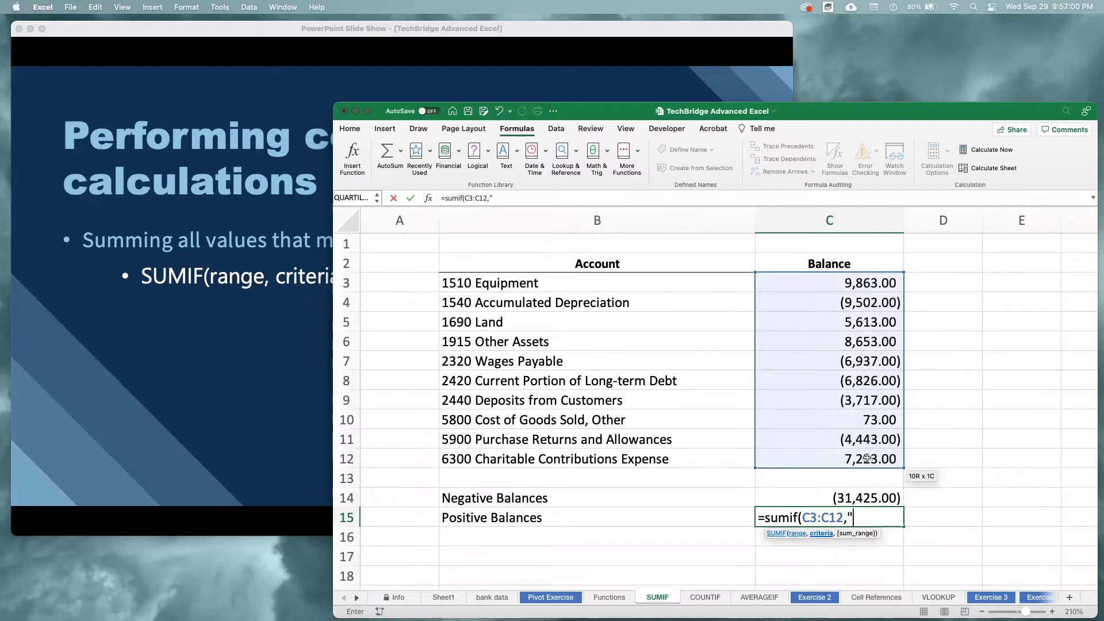
type(">0\",")
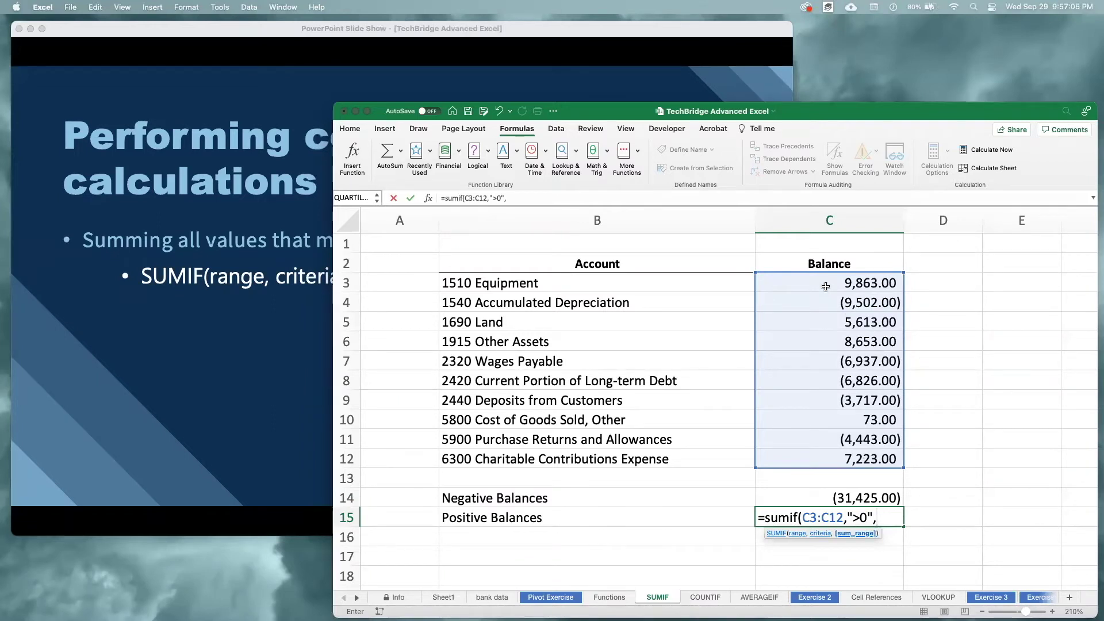
key("BackSpace")
type(",")
left_click_drag(825, 286, 838, 462)
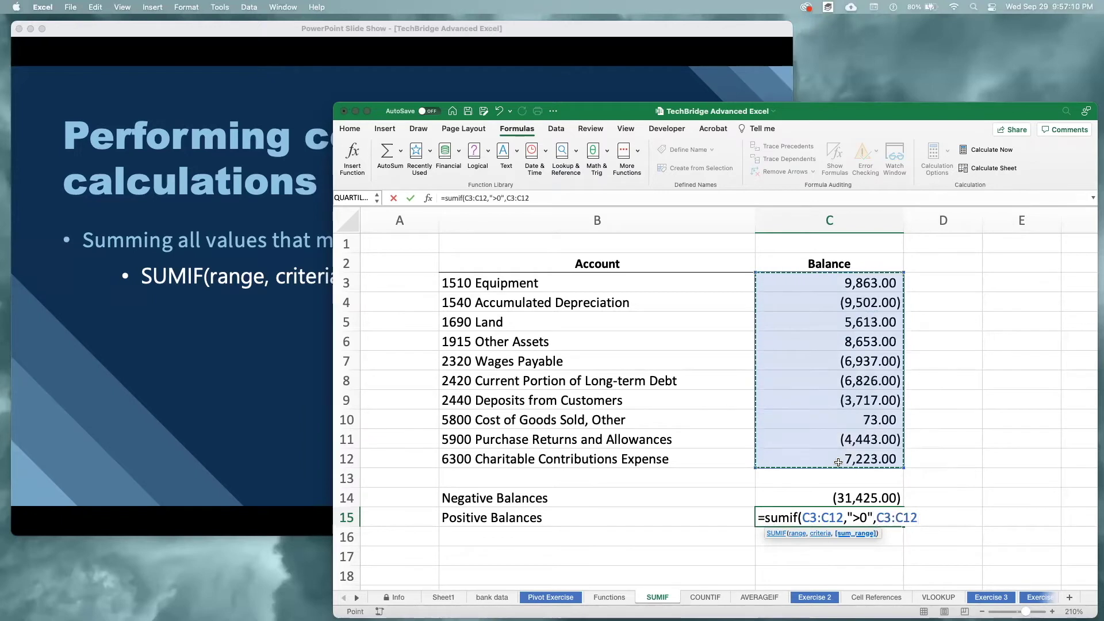
type(")")
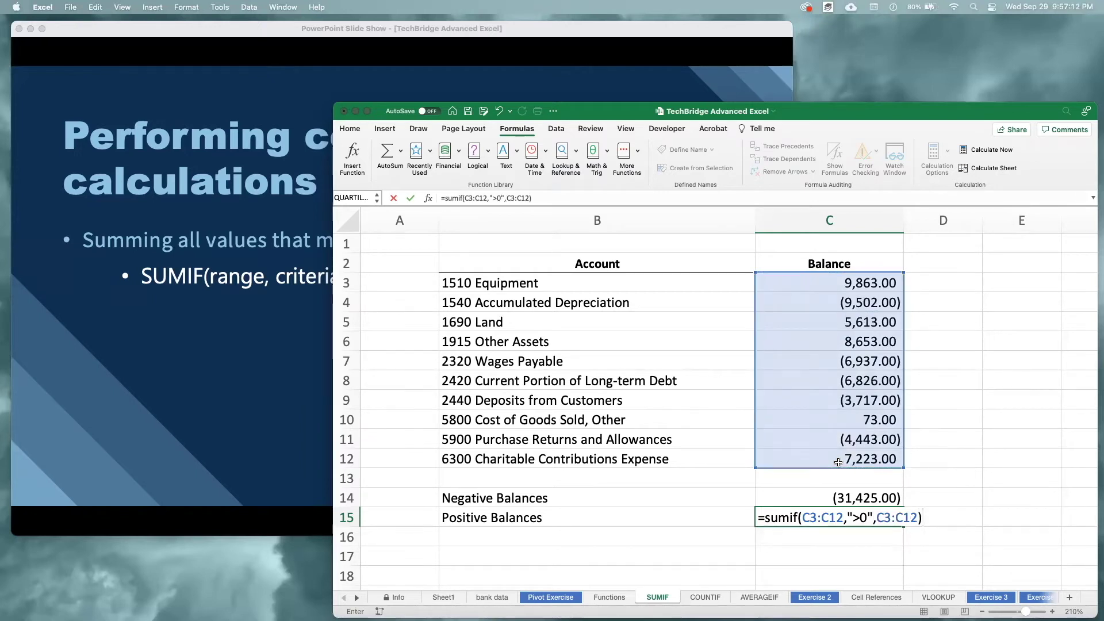
key("Return")
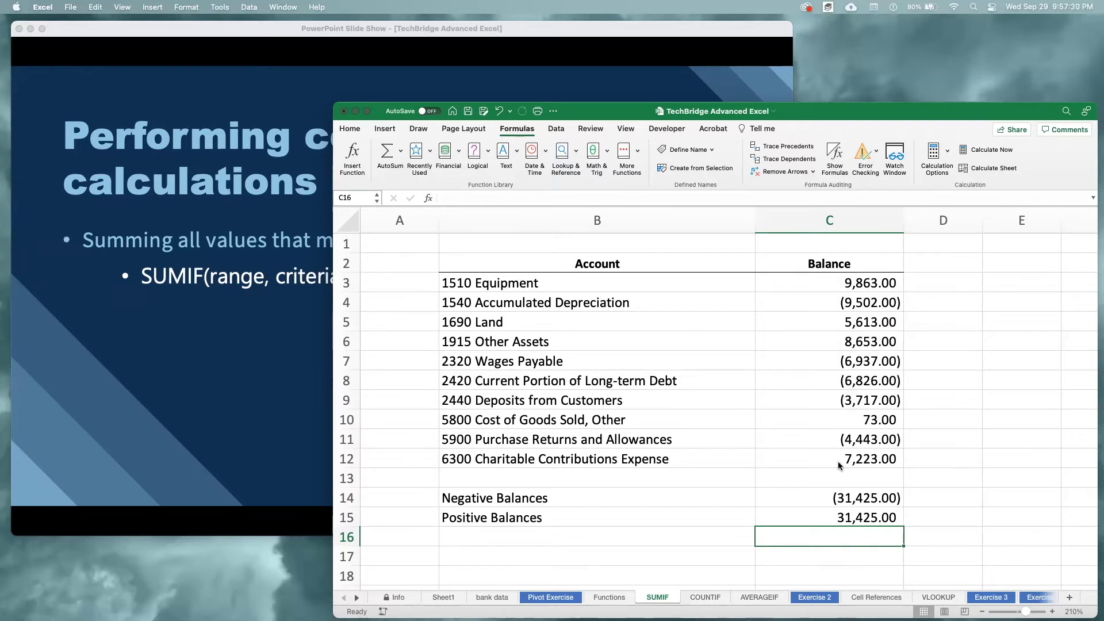
Switch to the PowerPoint slide show to reveal the COUNTIF syntax, and return to Excel to open the COUNTIF sheet.
left_click(379, 453)
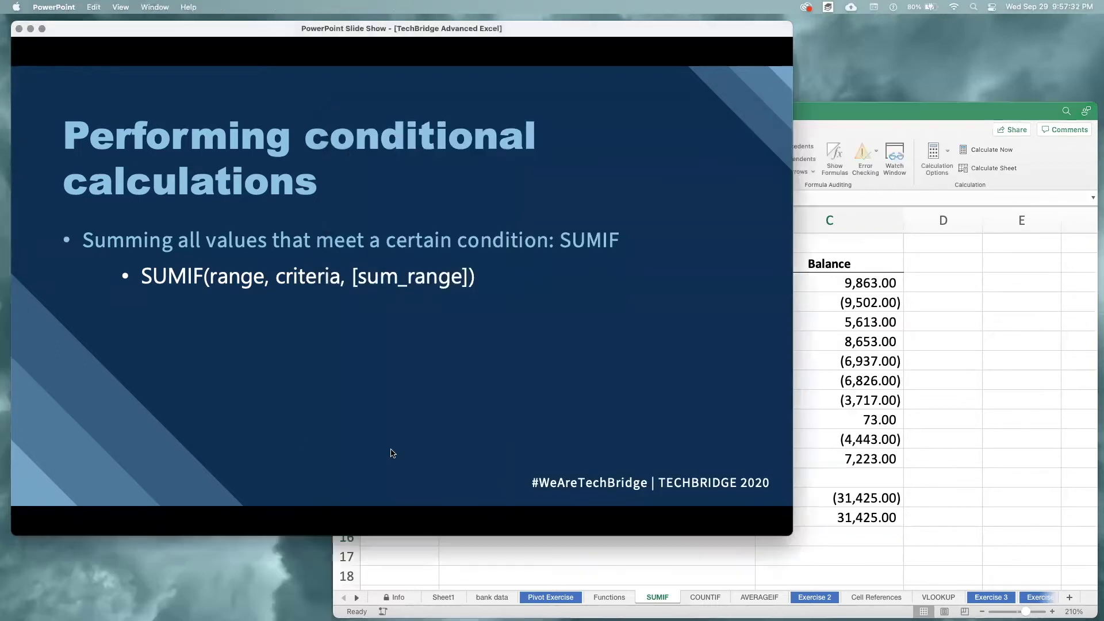
left_click(392, 453)
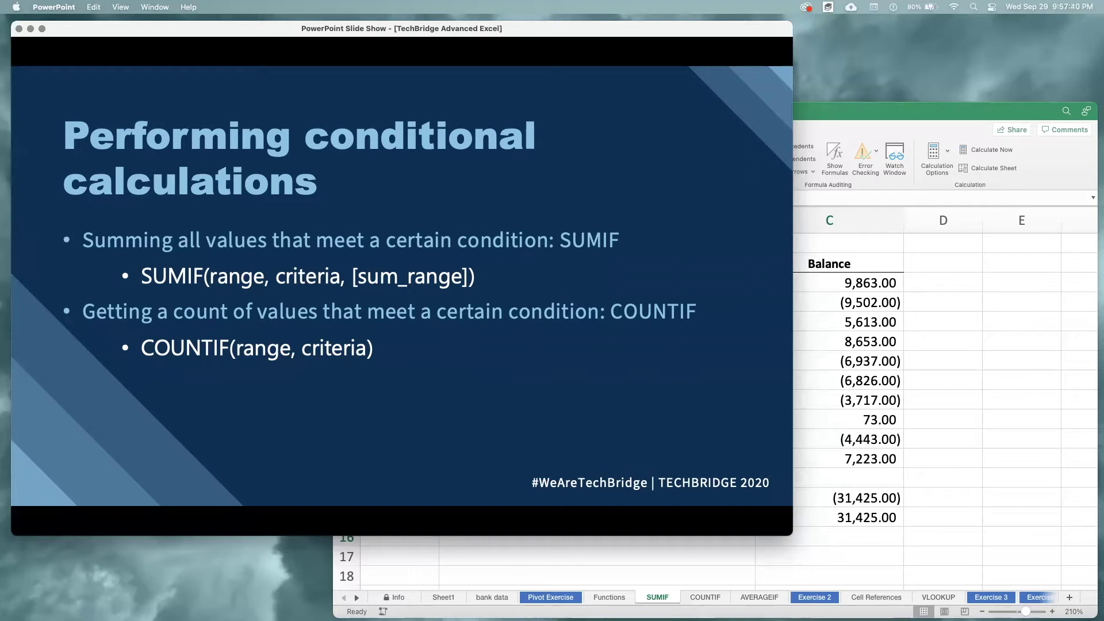
left_click(898, 520)
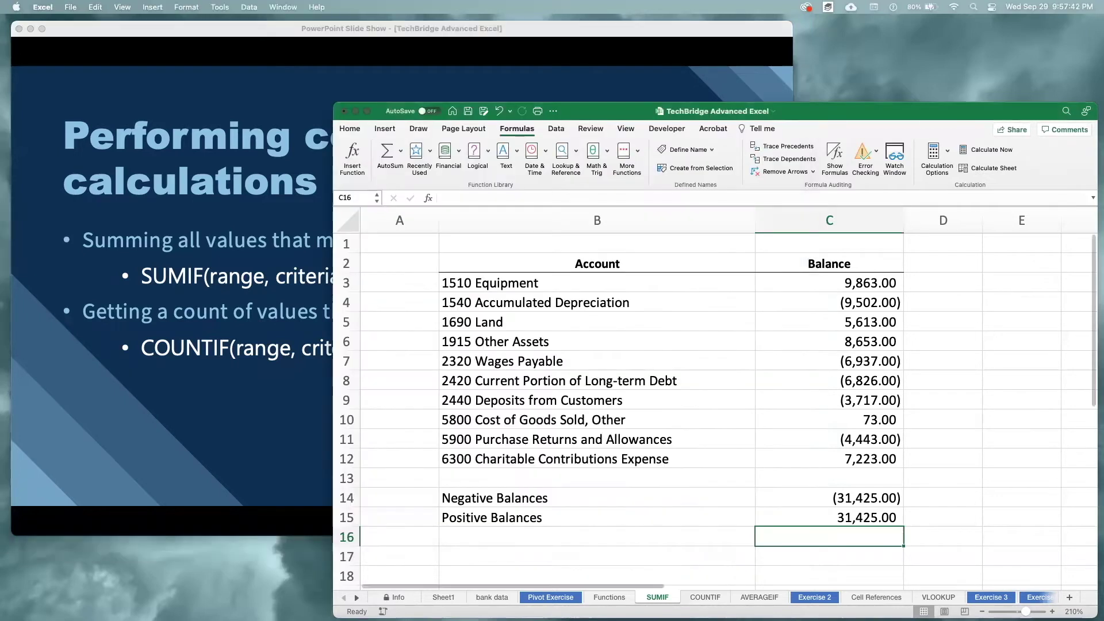
left_click(705, 597)
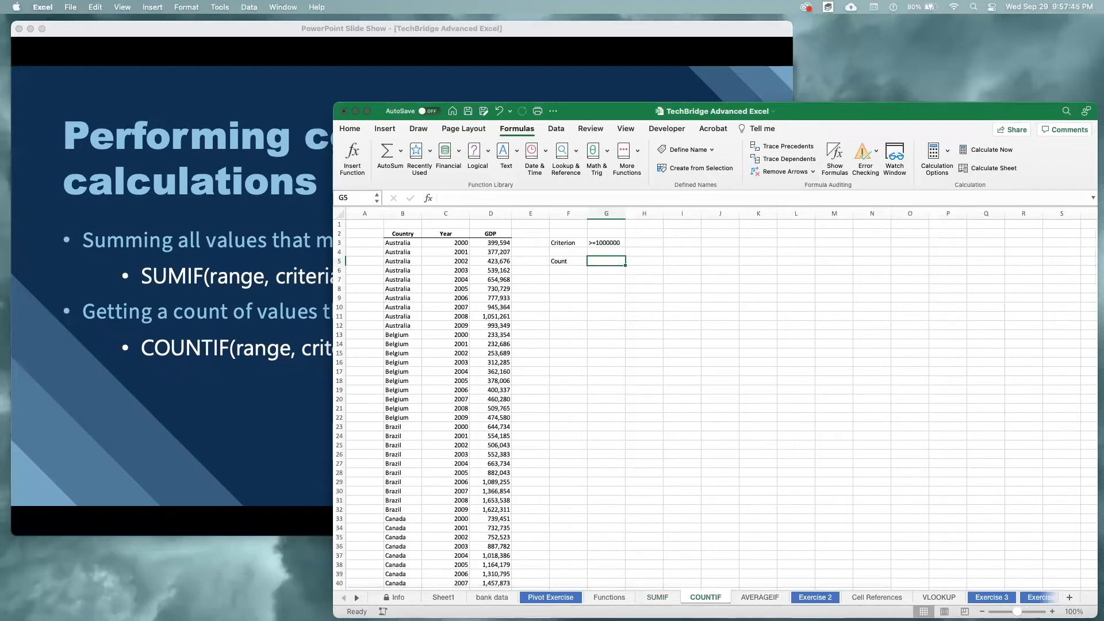
Examine the Country, Year and GDP columns of the COUNTIF sheet, starting with the Australia rows.
scroll(714, 399, "up", 5)
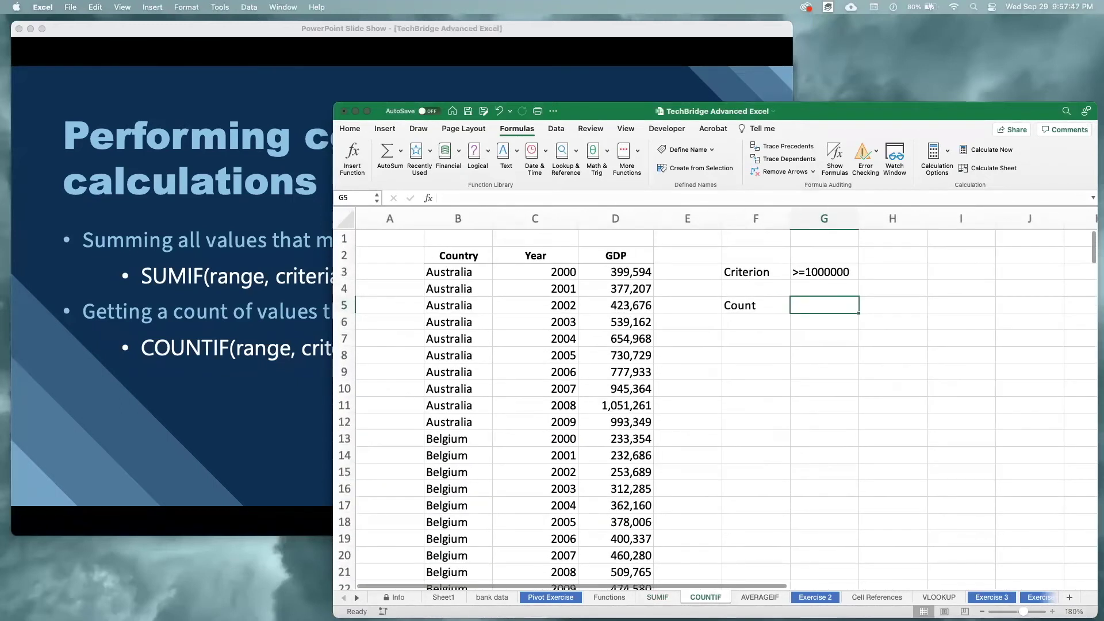
scroll(786, 506, "up", 1)
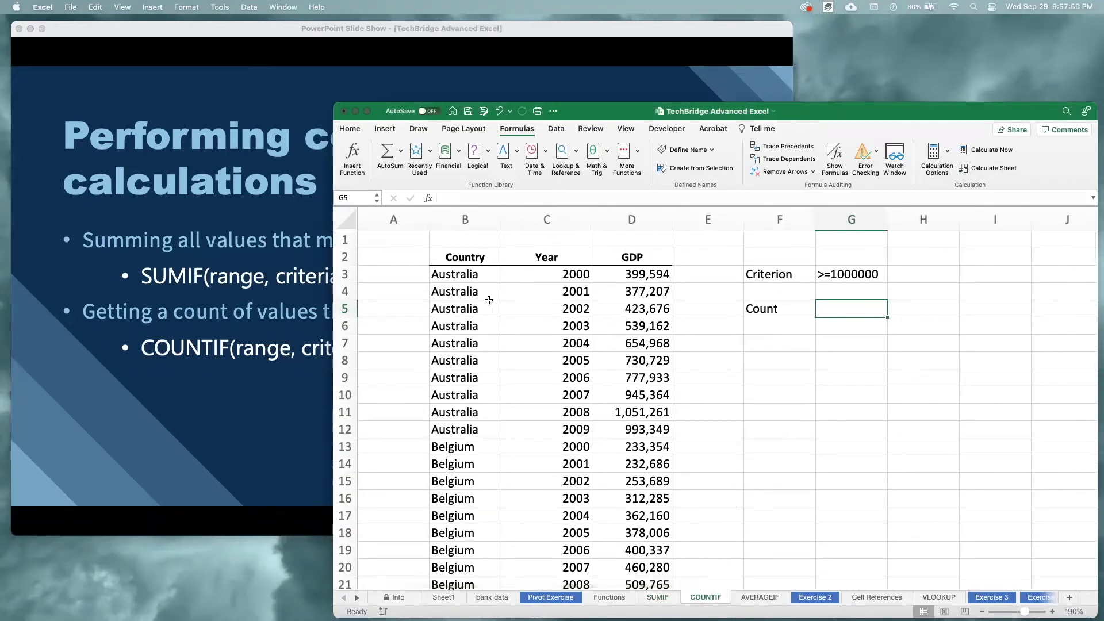
left_click(455, 260)
left_click_drag(454, 274, 477, 418)
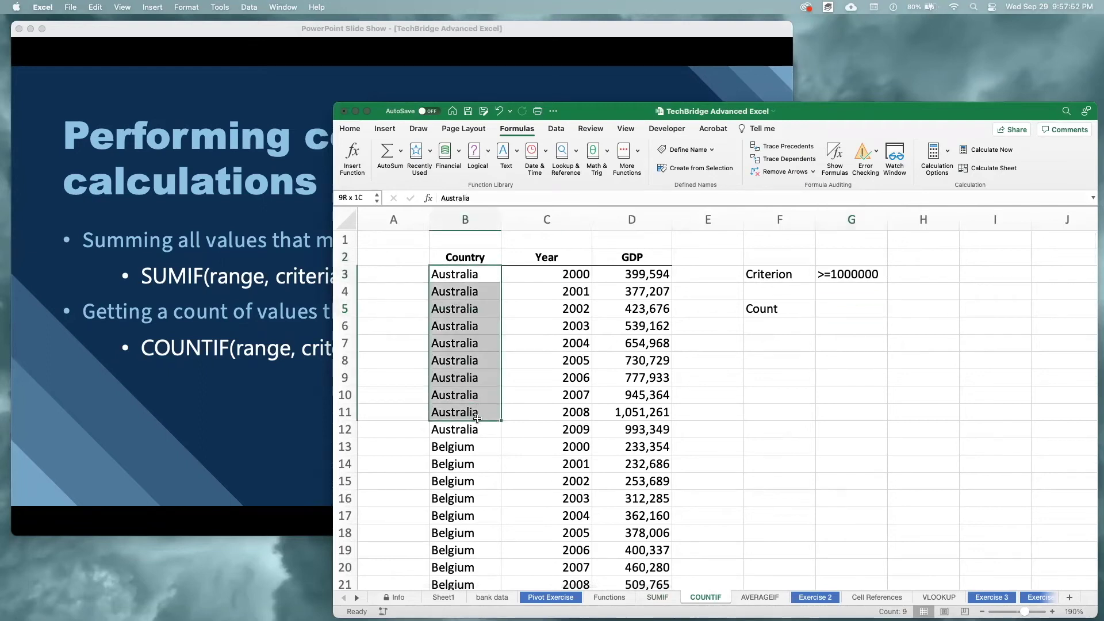
left_click_drag(574, 274, 577, 430)
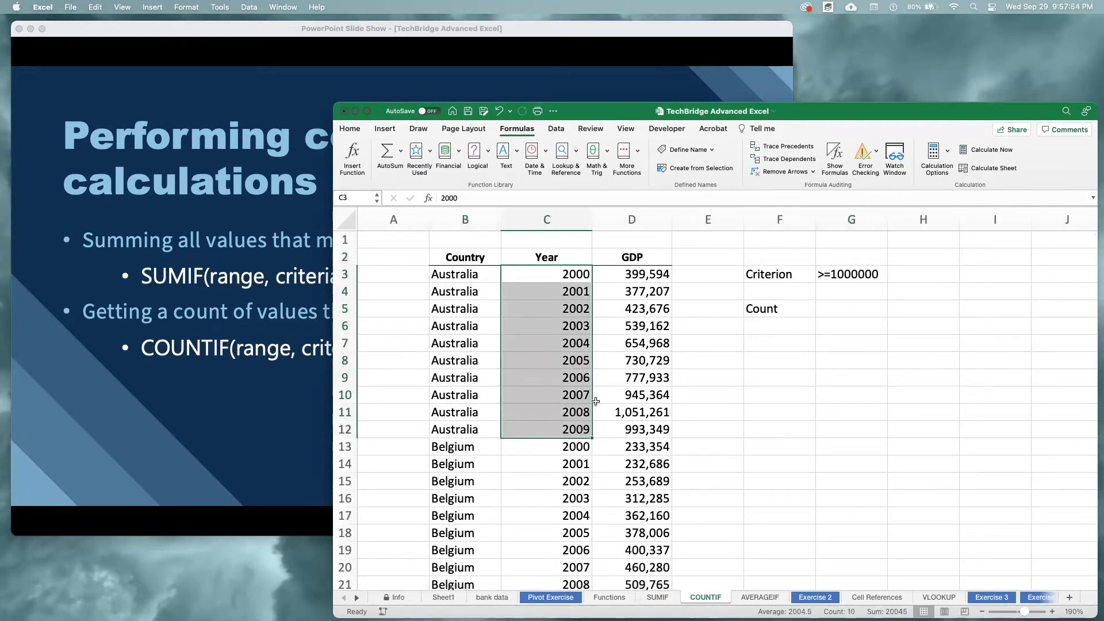
left_click(627, 280)
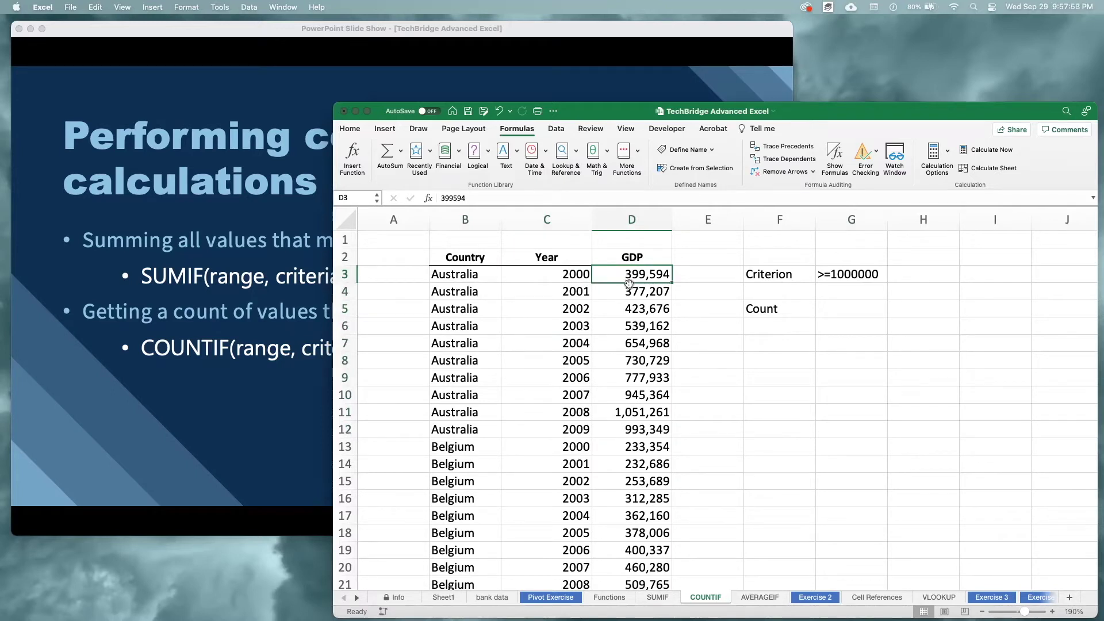
Fill the empty Count result cell G5 on the COUNTIF sheet with yellow.
left_click(841, 315)
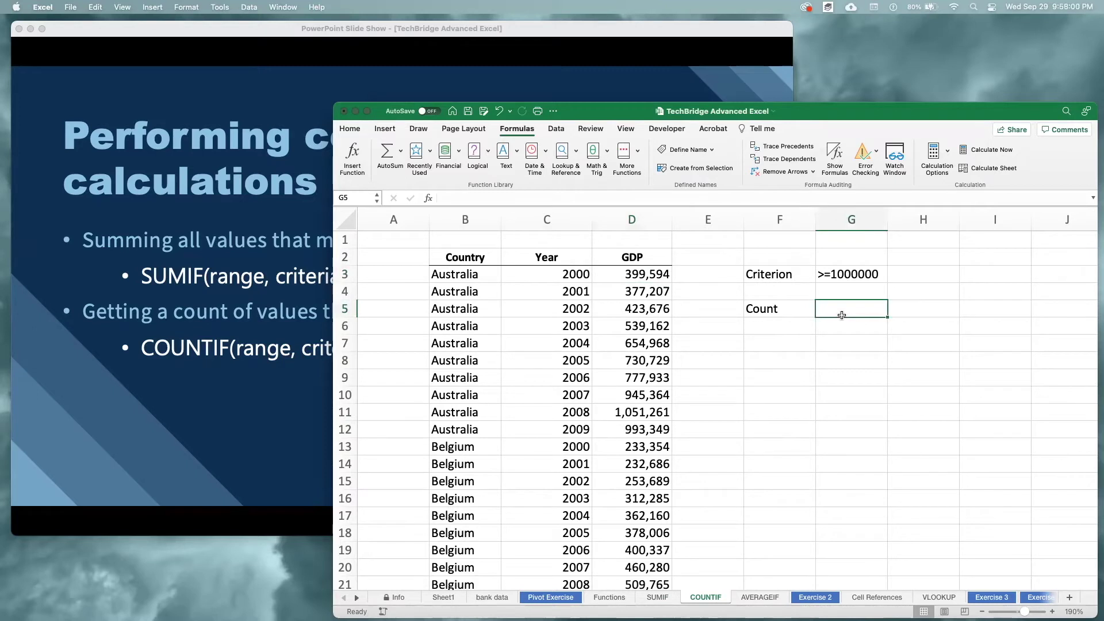
left_click(349, 128)
left_click(497, 168)
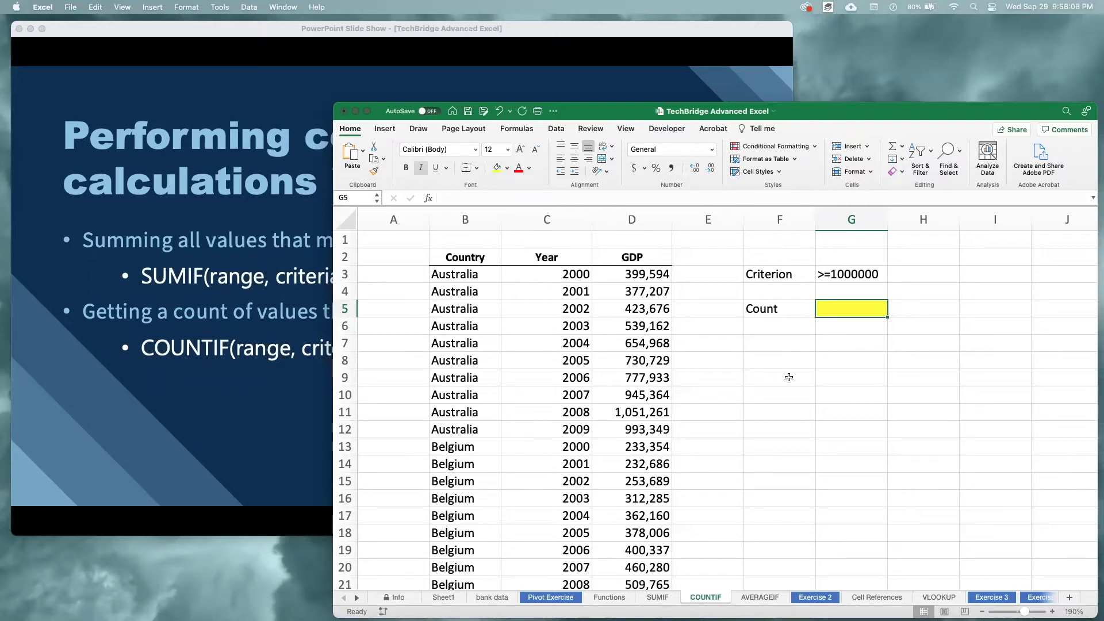
Review the criterion in G3, the COUNTIF syntax on the PowerPoint slide, and the first GDP value back in Excel.
left_click(856, 281)
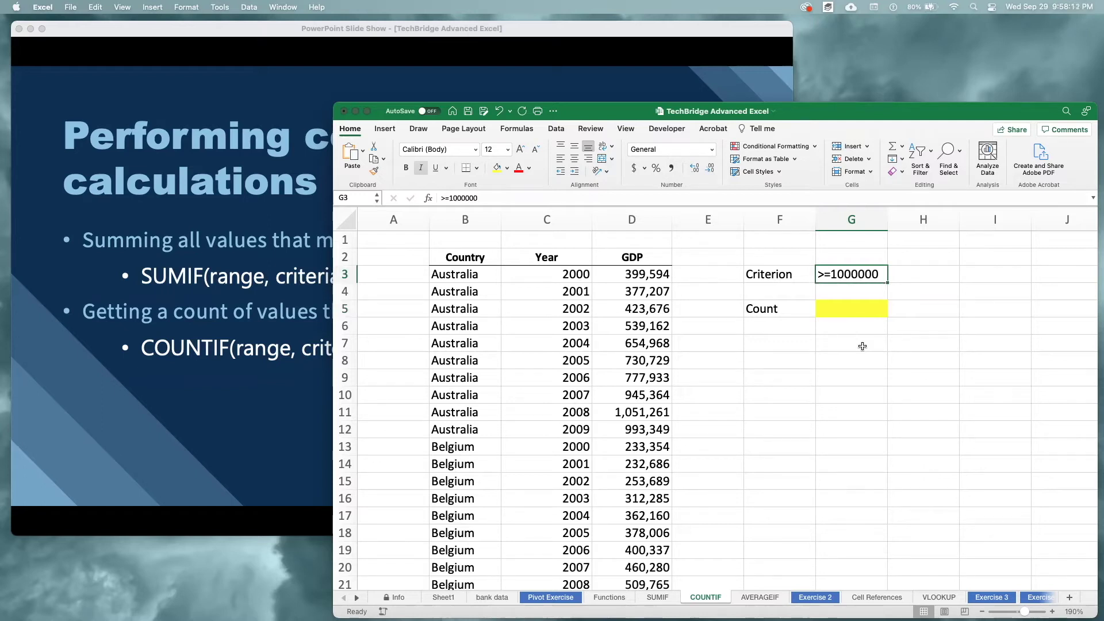
left_click(257, 385)
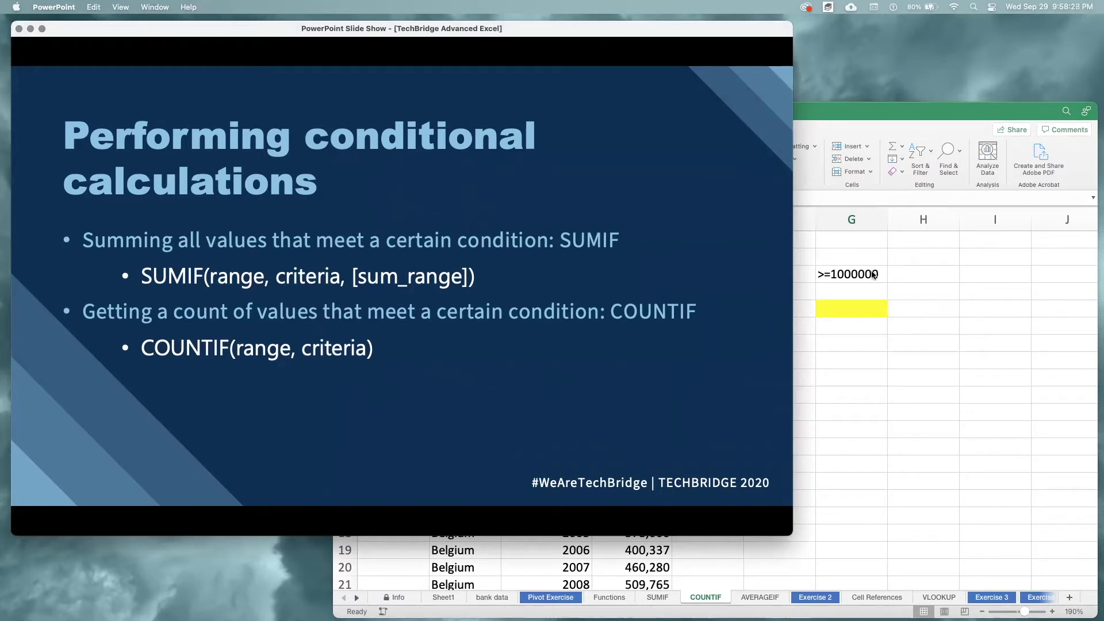
left_click(856, 375)
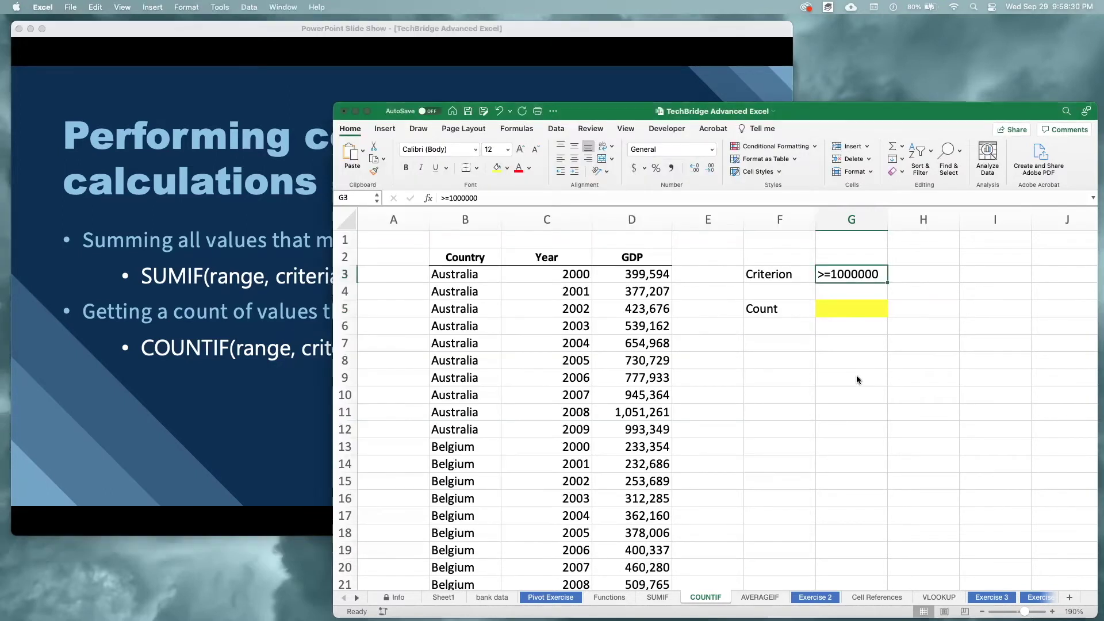
left_click(631, 273)
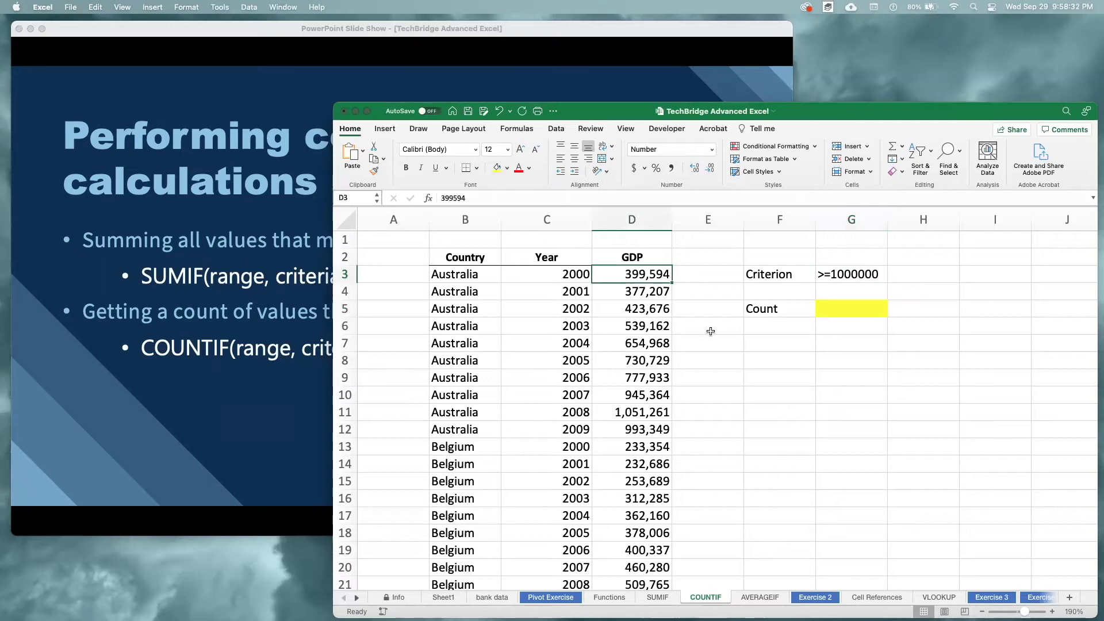
In the Count cell G5, enter the formula =COUNTIF(D3:D212,">=1000000").
left_click(845, 310)
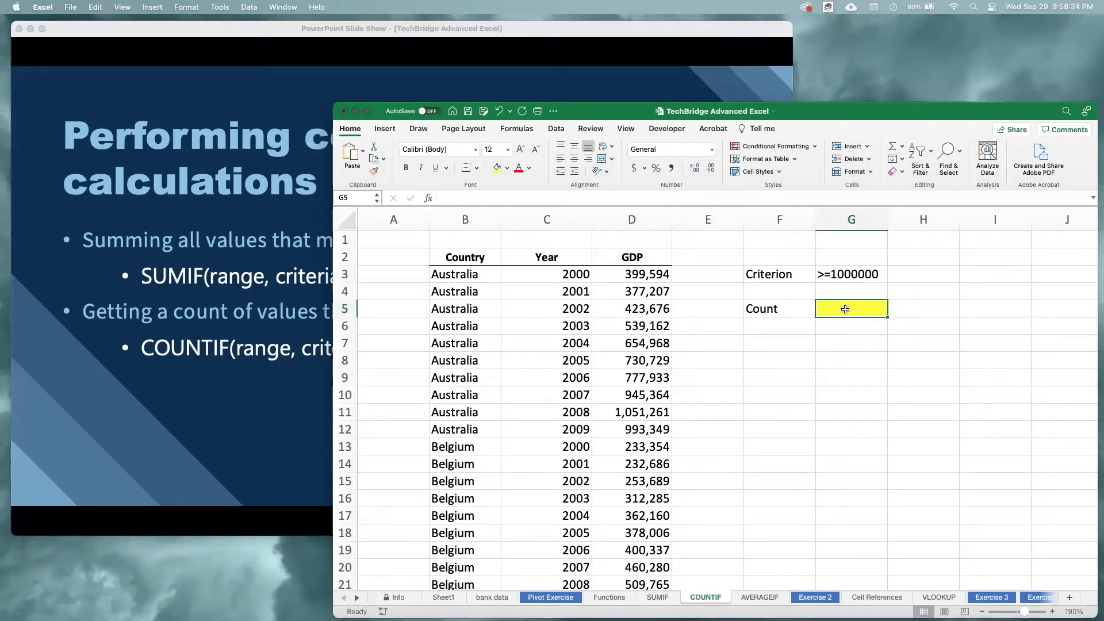
type("=counti")
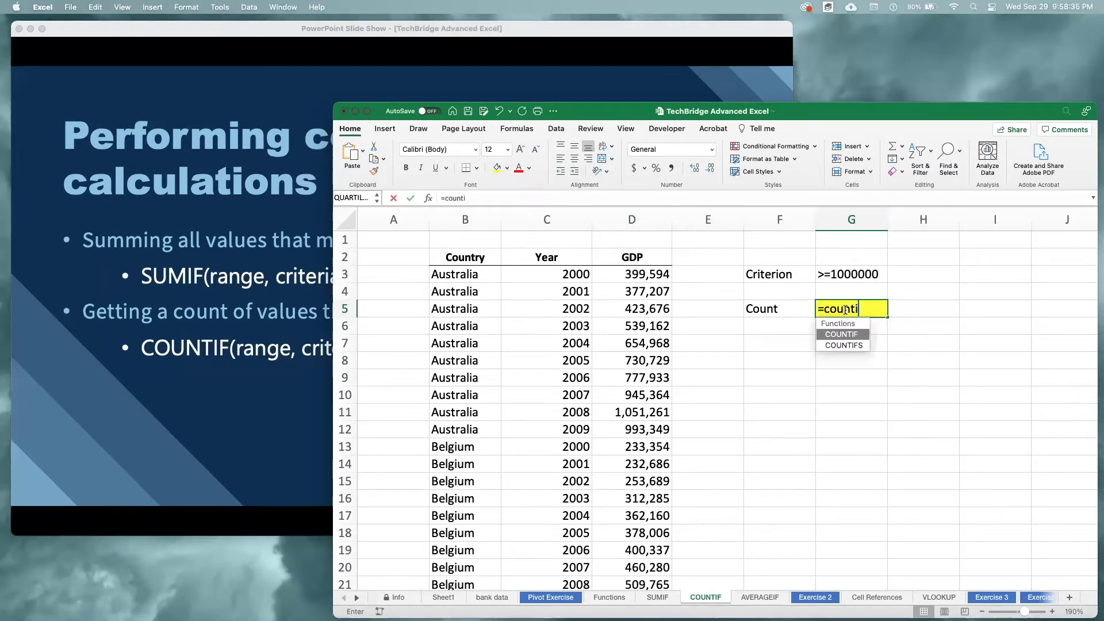
type("f(")
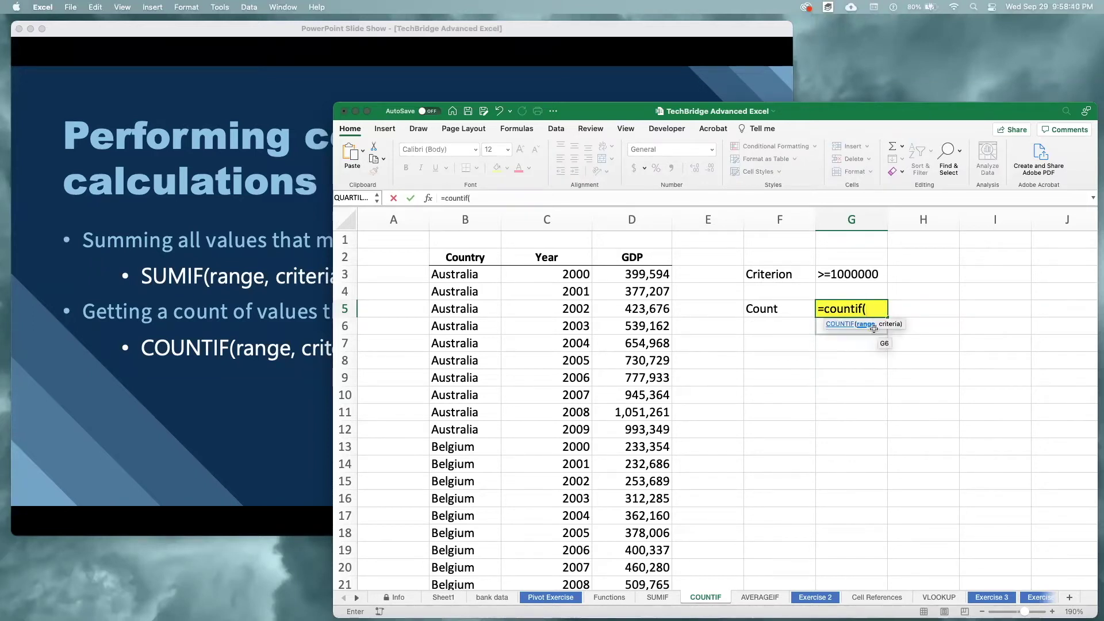
left_click(639, 272)
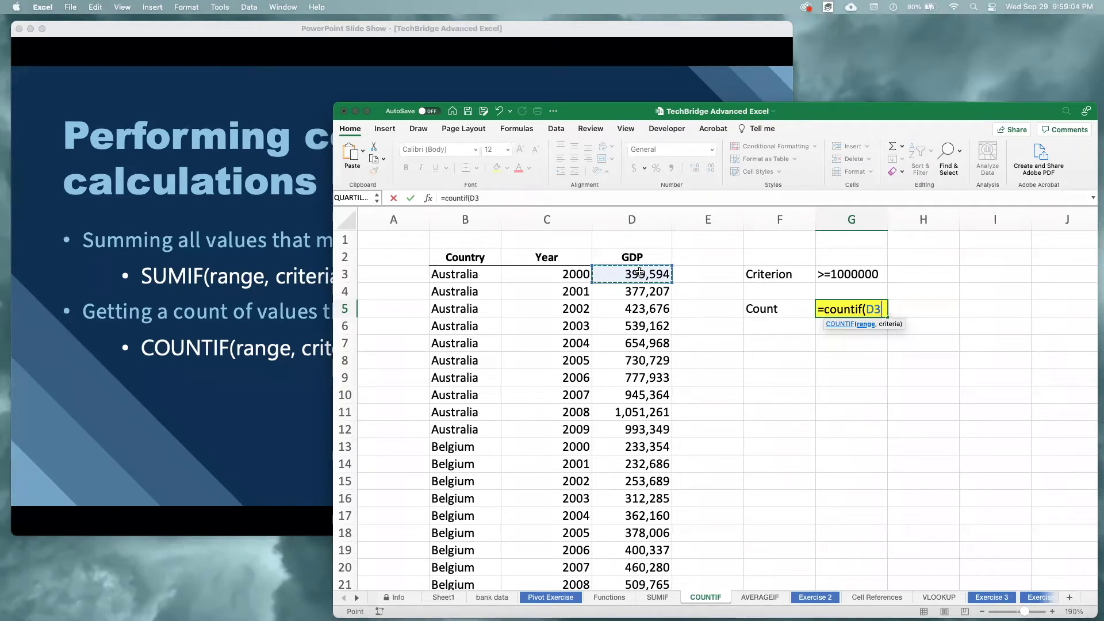
key("super+shift+Down")
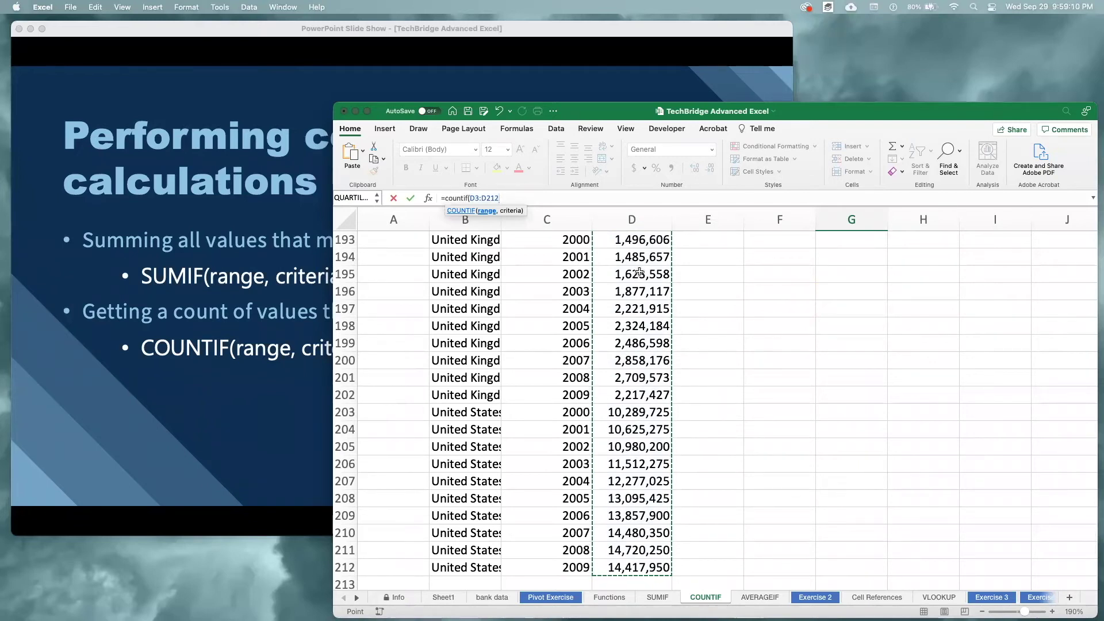
type(",")
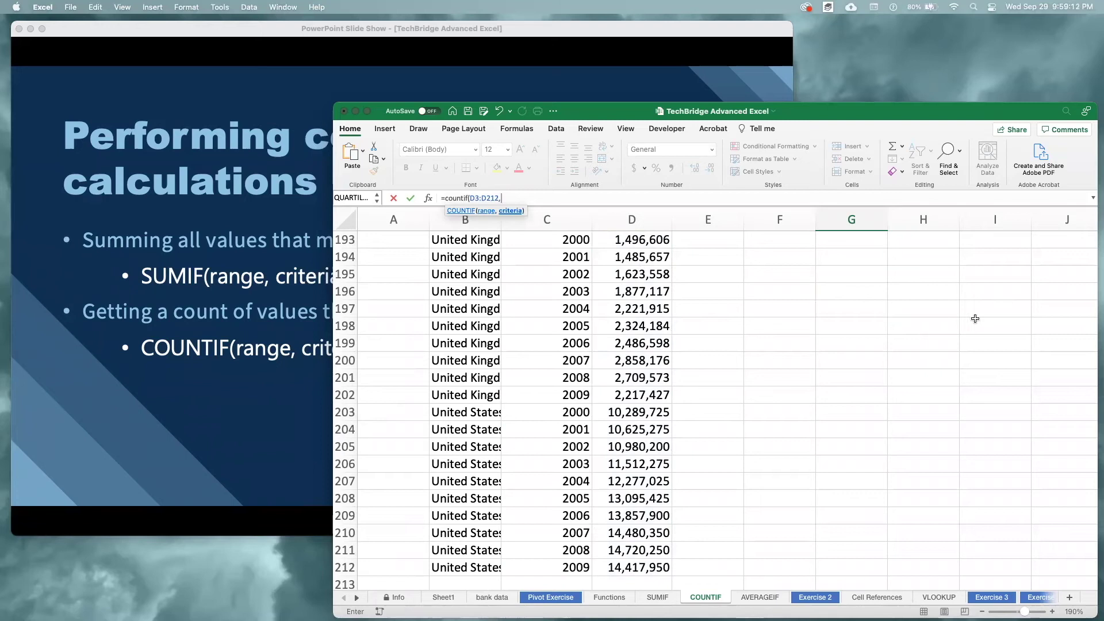
scroll(971, 318, "up", 20)
scroll(956, 317, "up", 5)
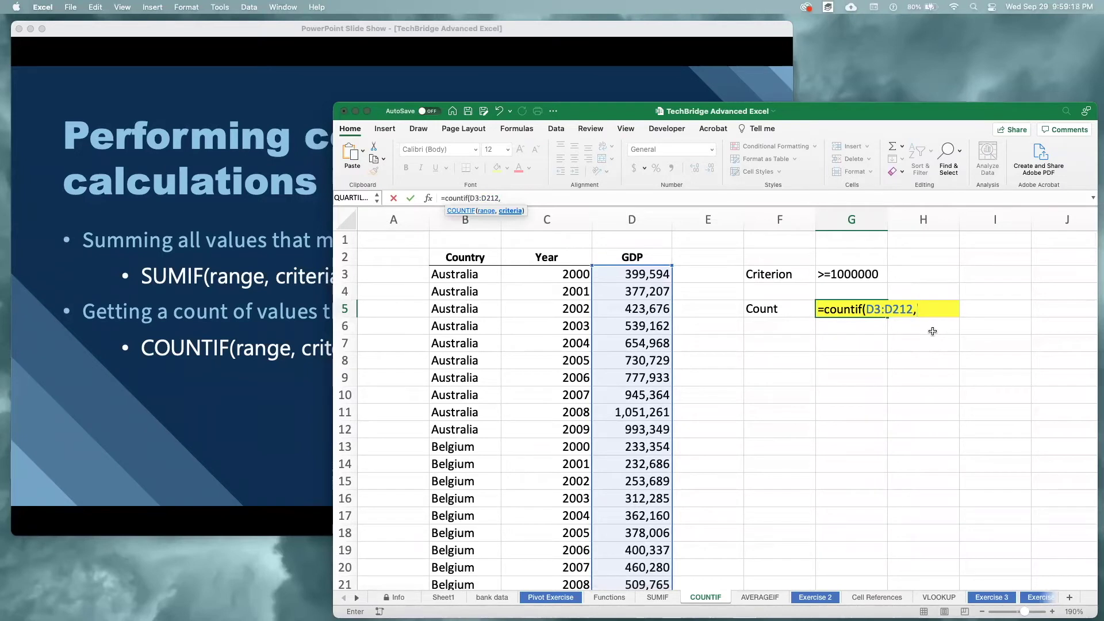
type("\"")
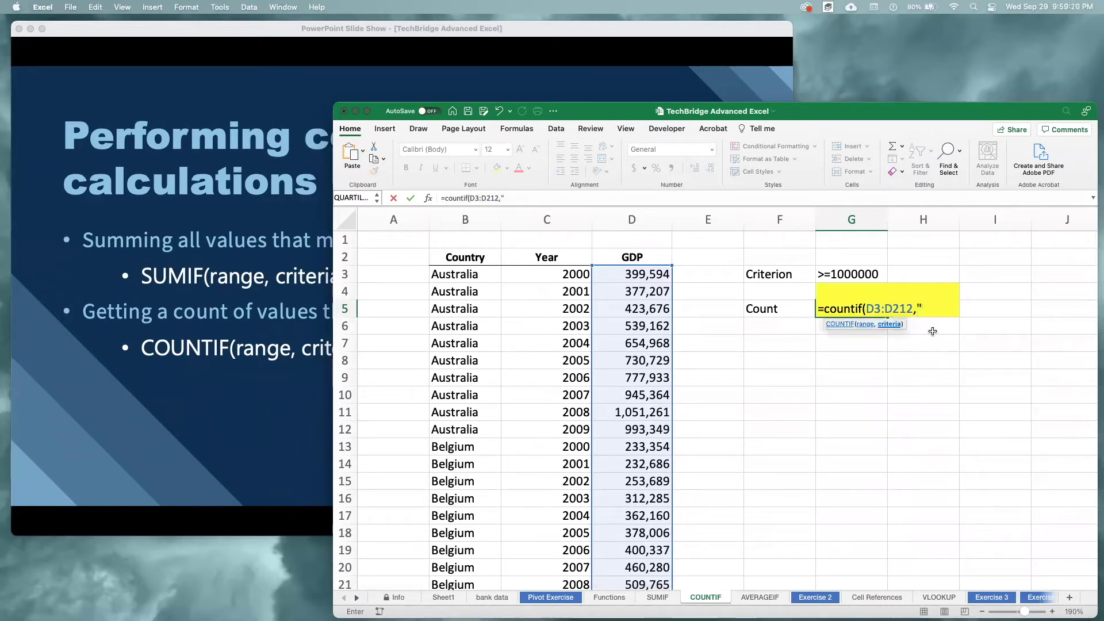
type(">=1000")
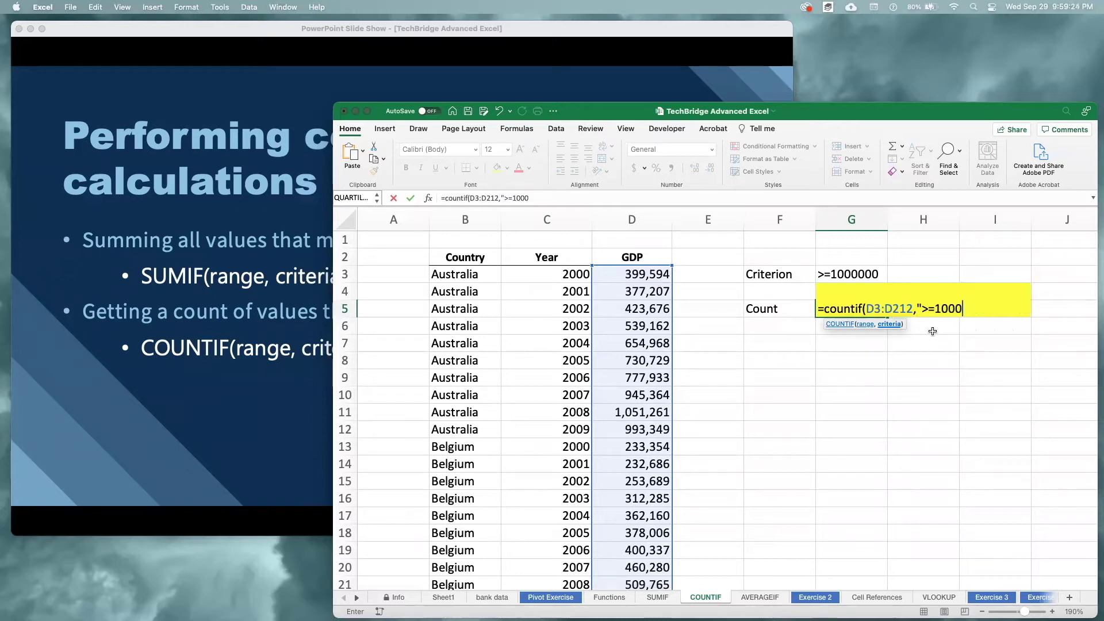
type("000\")")
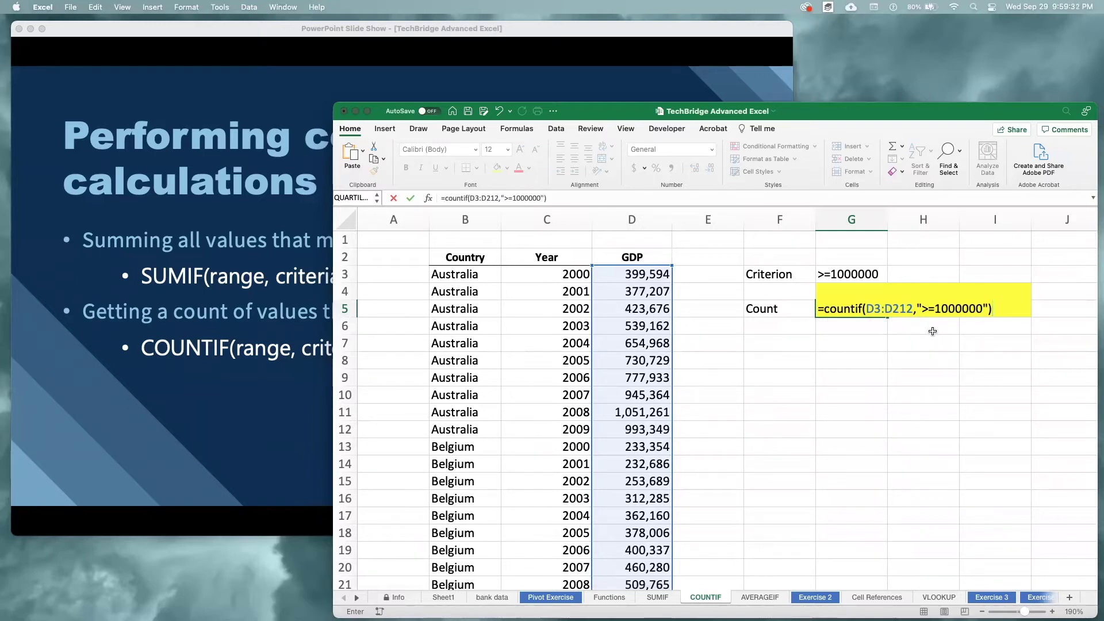
key("Return")
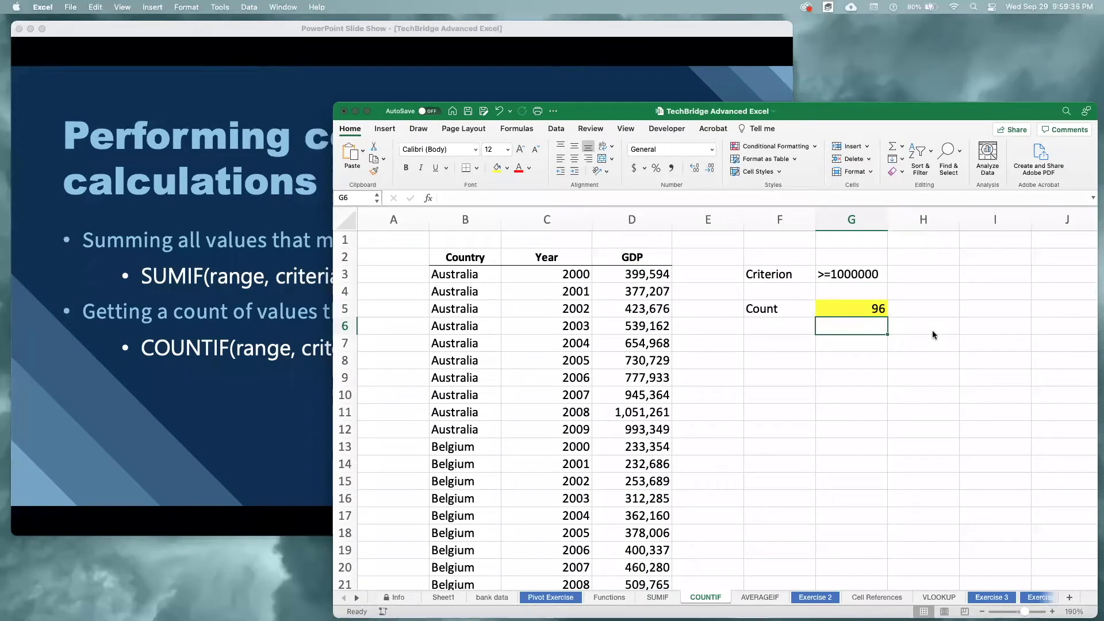
In G6, enter a FORMULATEXT formula that references the Count cell G5.
type("=form")
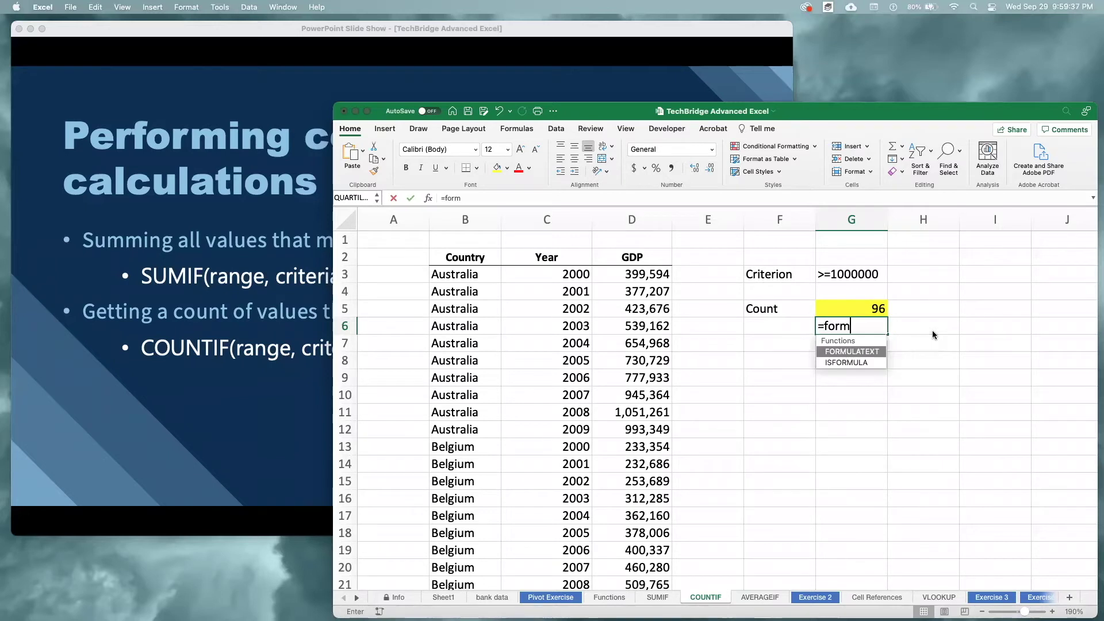
type("ulatext(")
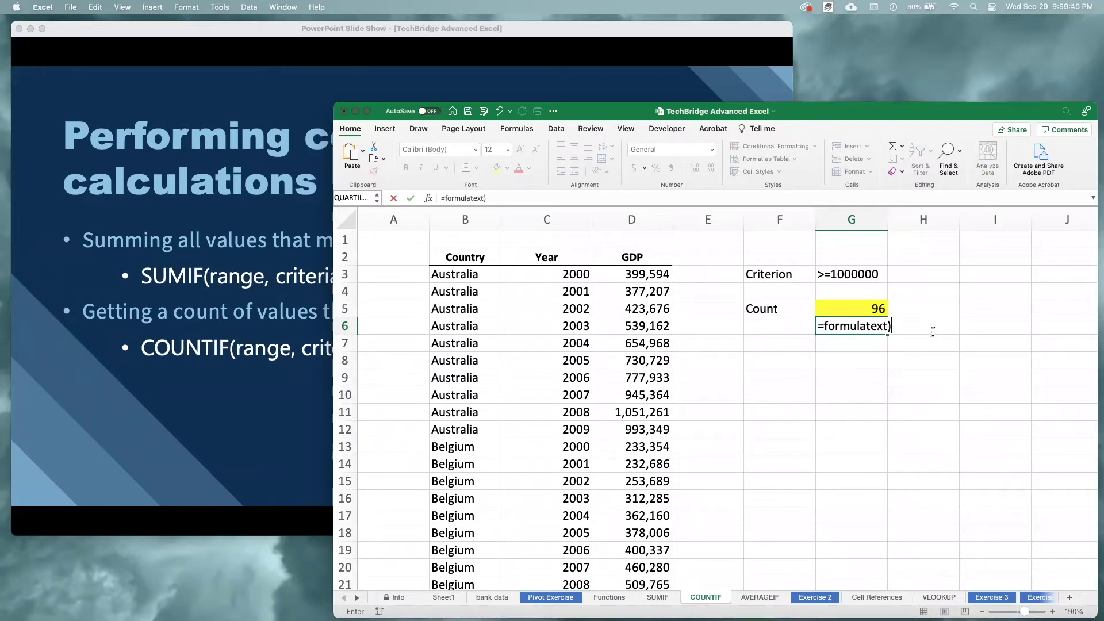
key("Up")
key("Return")
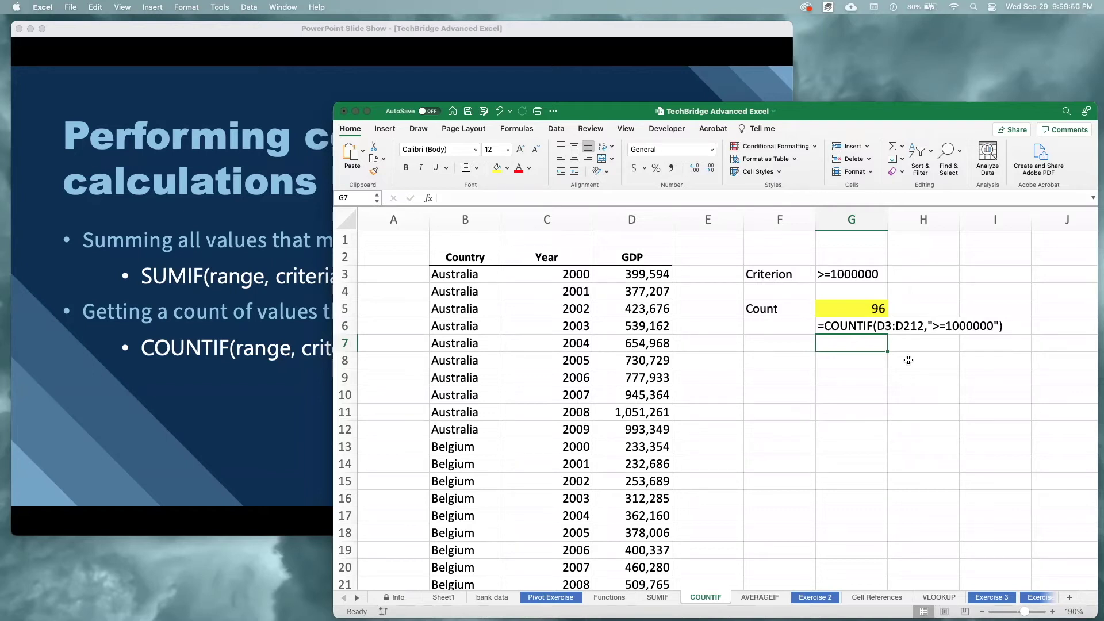
Switch to the PowerPoint slide show to reveal the AVERAGEIF syntax, and return to Excel to open the AVERAGEIF sheet.
left_click(202, 329)
left_click(424, 395)
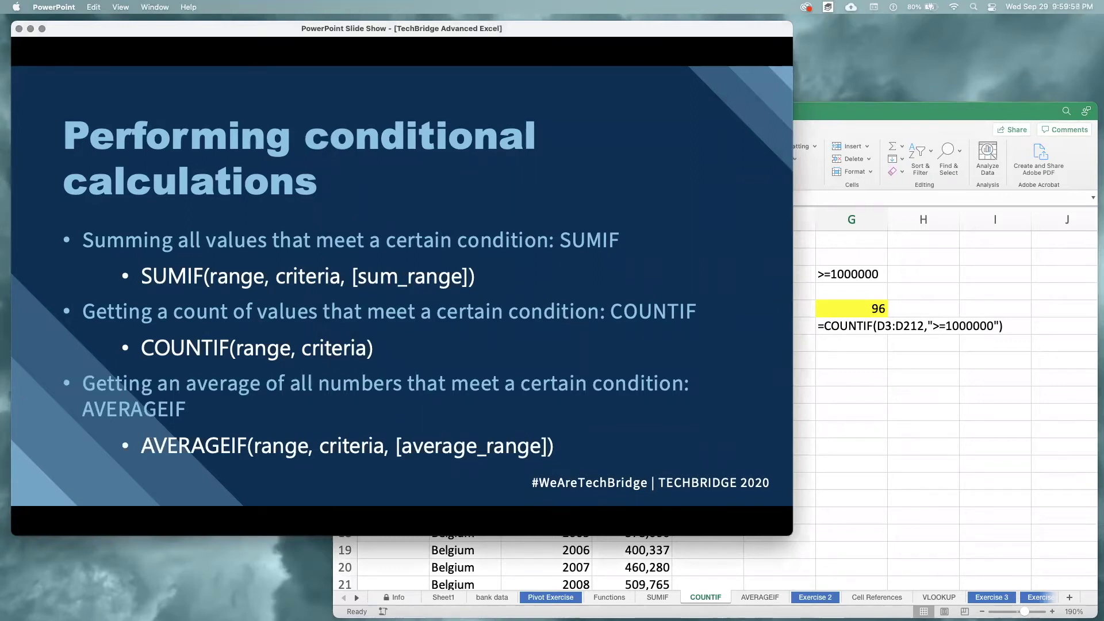
left_click(840, 384)
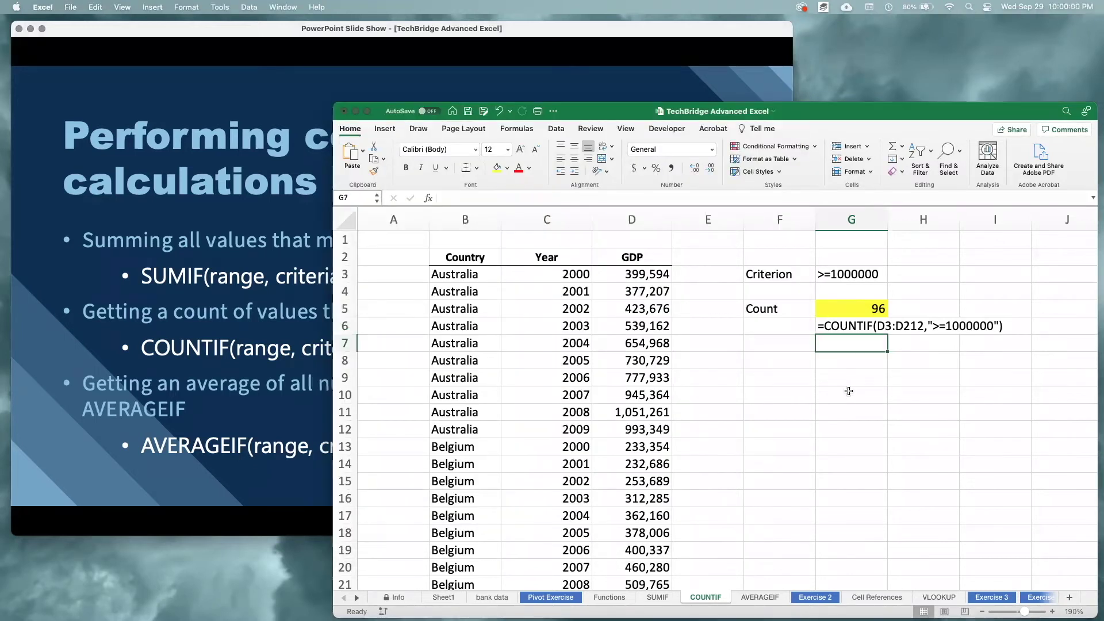
left_click(761, 597)
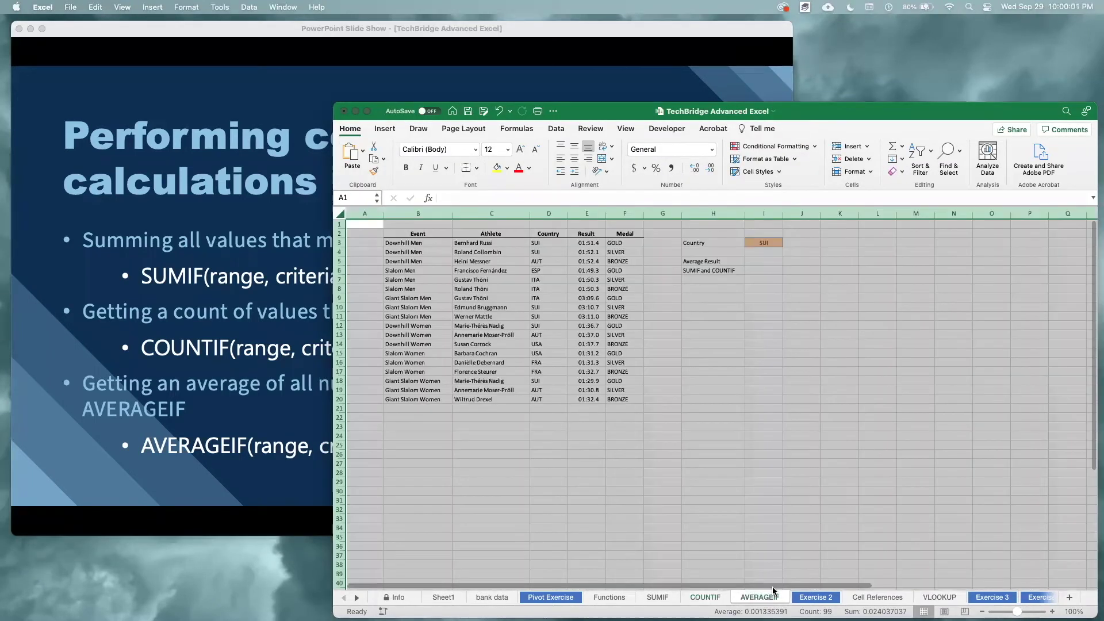
Examine the Country codes, Result times and Medal column of the ski results table on the AVERAGEIF sheet.
scroll(894, 512, "up", 5)
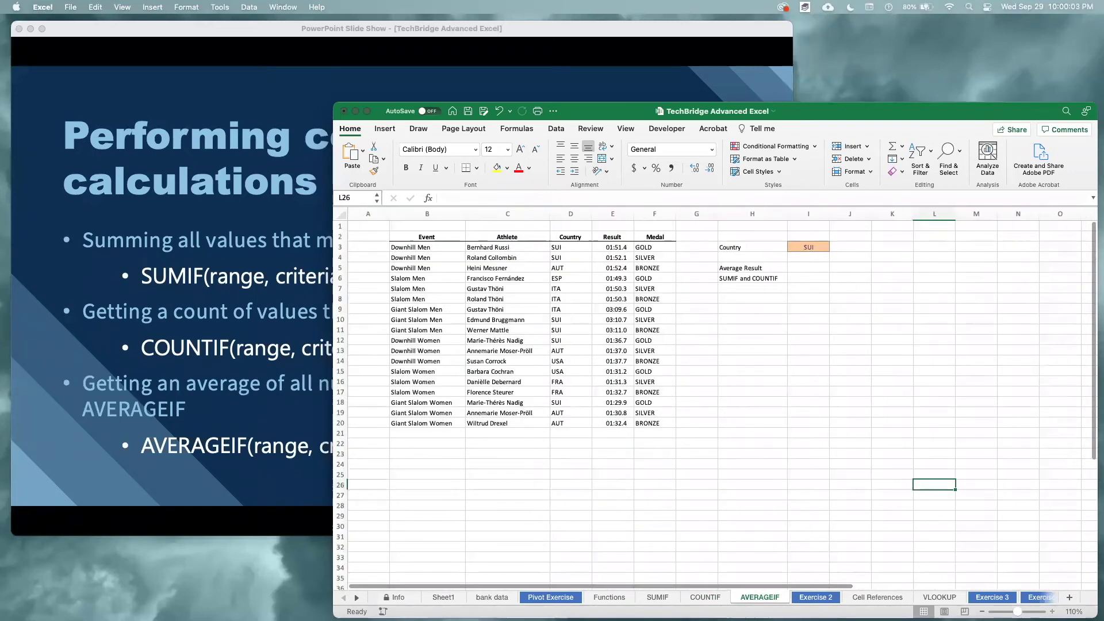
scroll(893, 513, "right", 2)
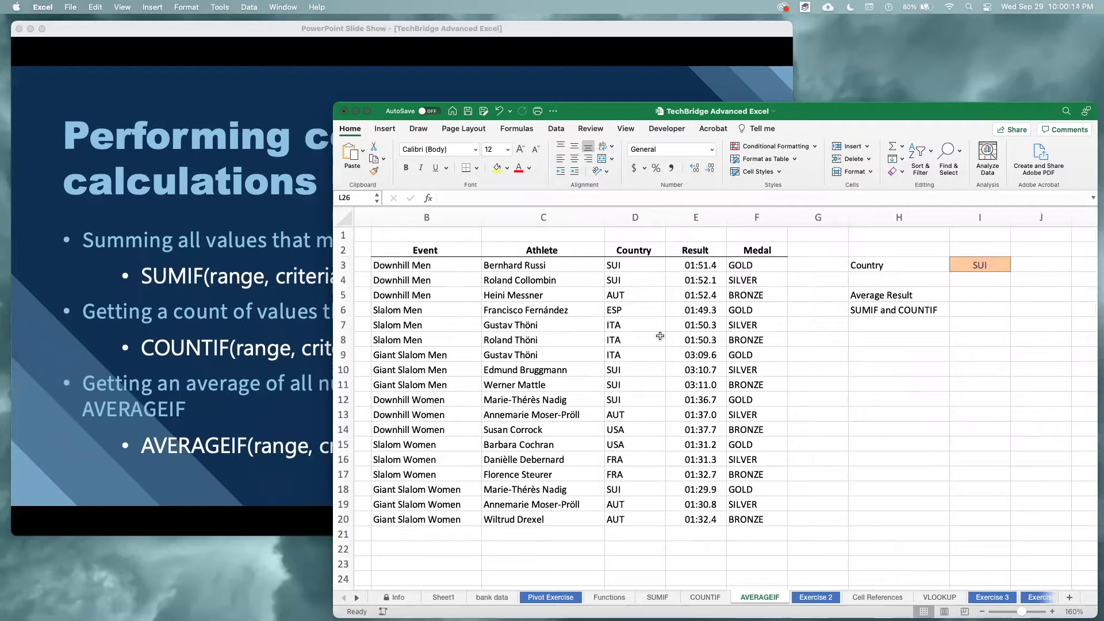
left_click(630, 271)
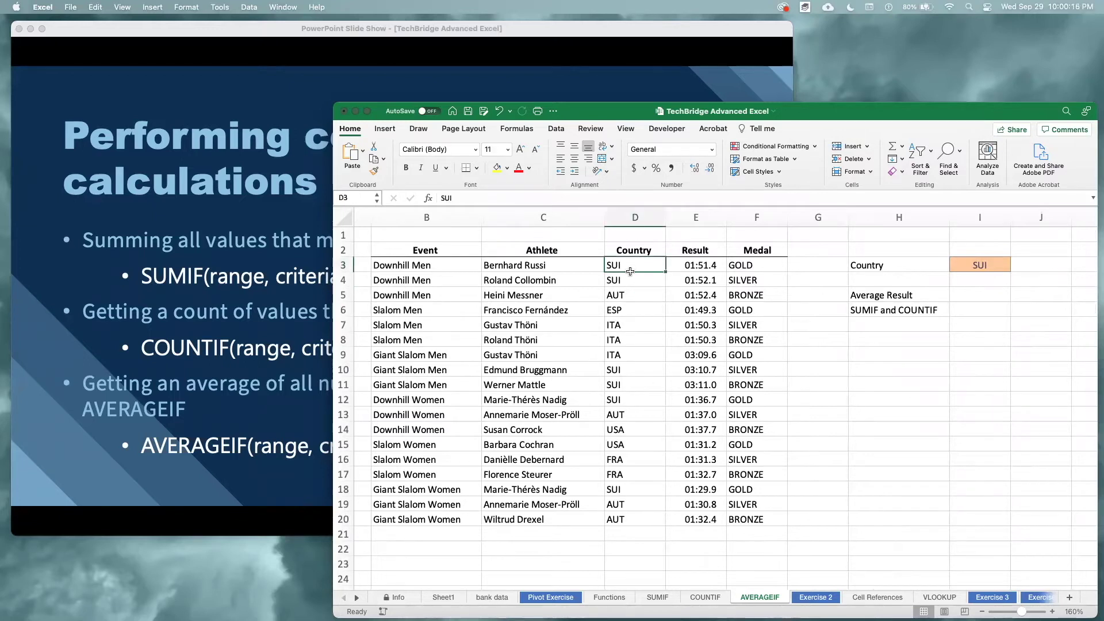
left_click(628, 296)
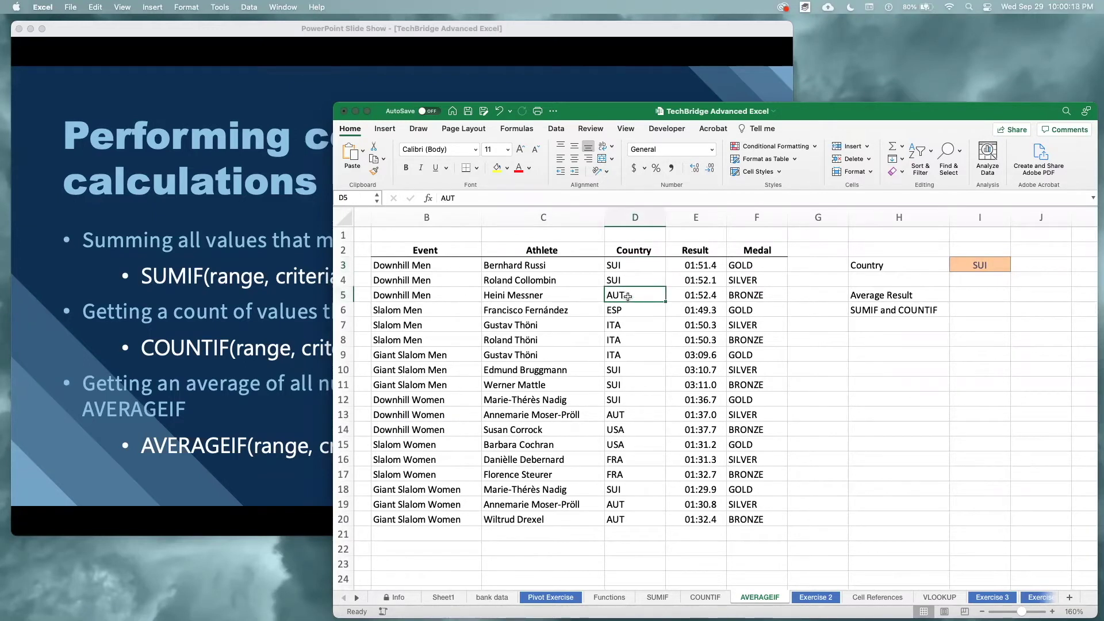
left_click(629, 310)
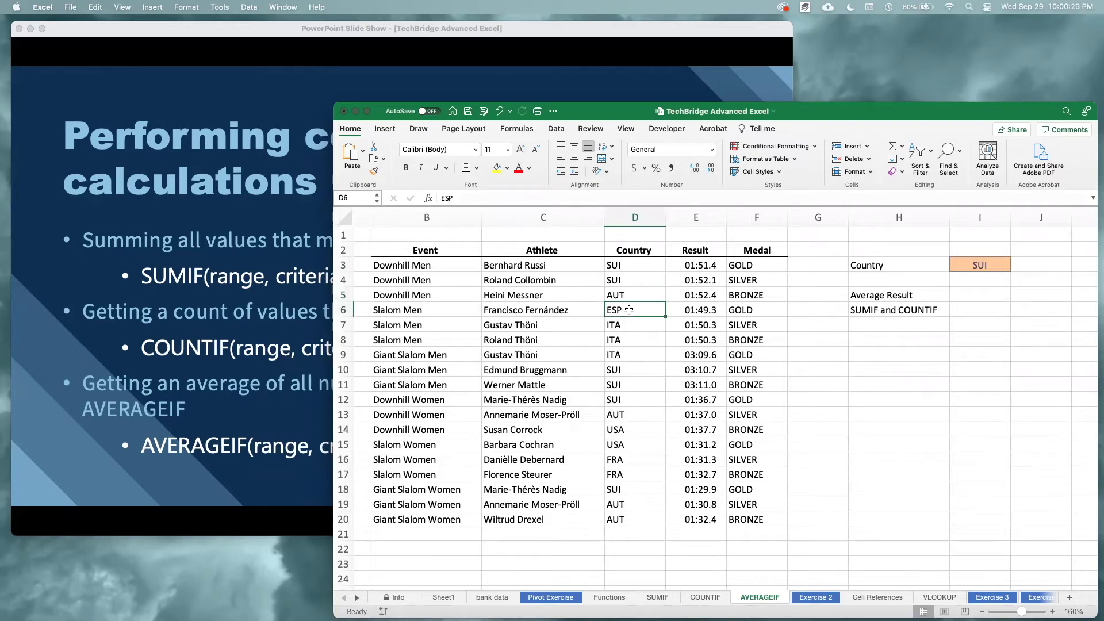
left_click(629, 326)
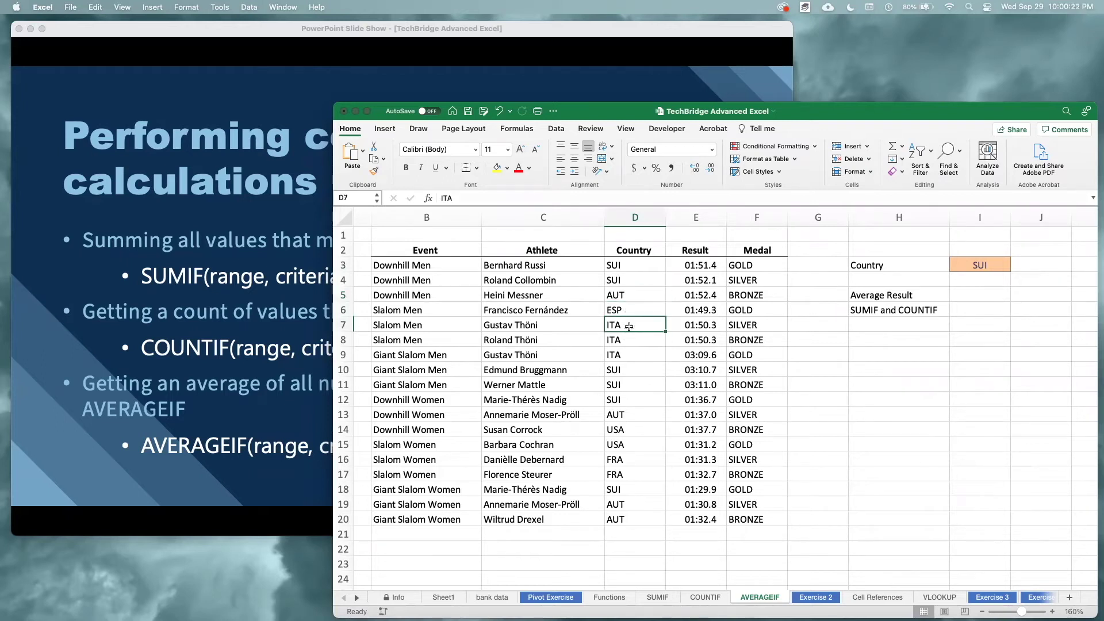
left_click(636, 418)
left_click(636, 425)
left_click(625, 468)
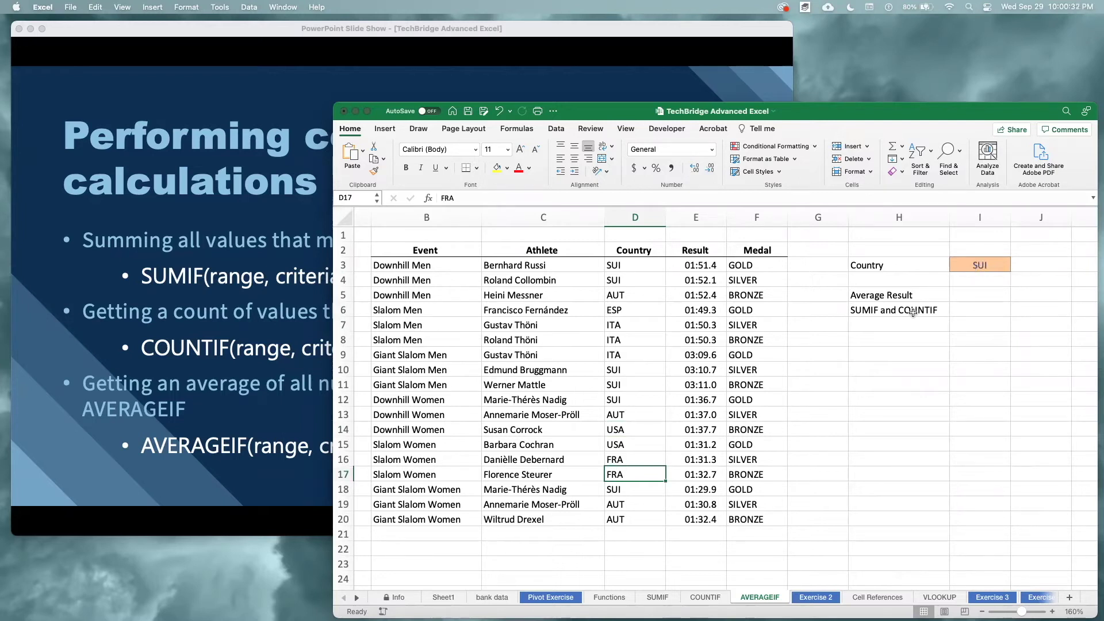
left_click(705, 266)
left_click(769, 268)
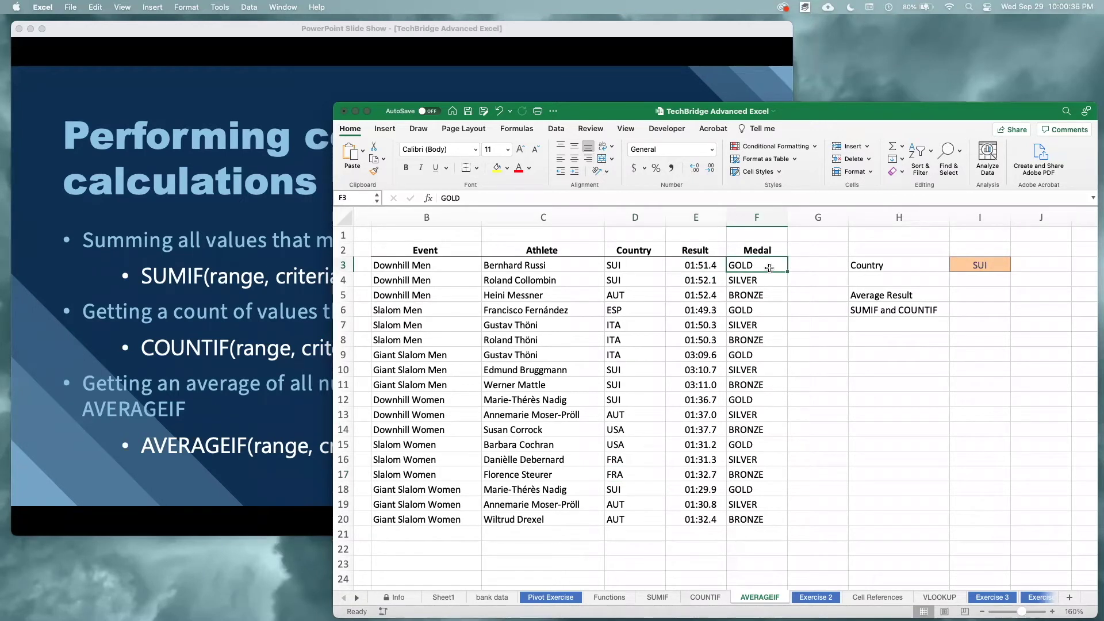
Clear the "SUMIF and COUNTIF" label from cell H6 below Average Result.
left_click(914, 316)
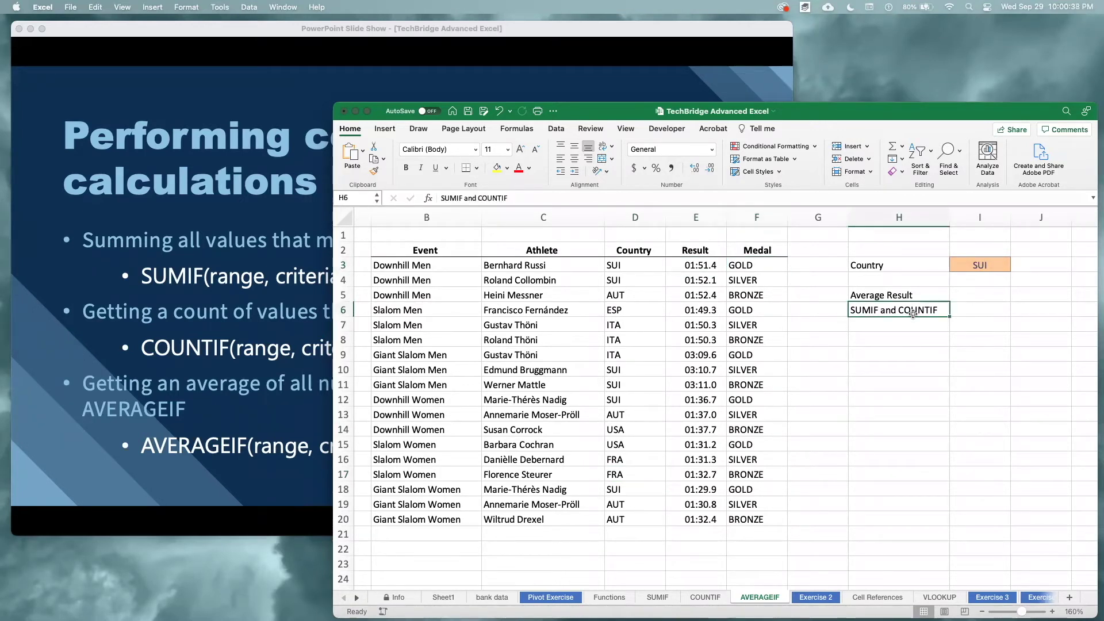
key("Delete")
left_click(911, 296)
left_click(983, 299)
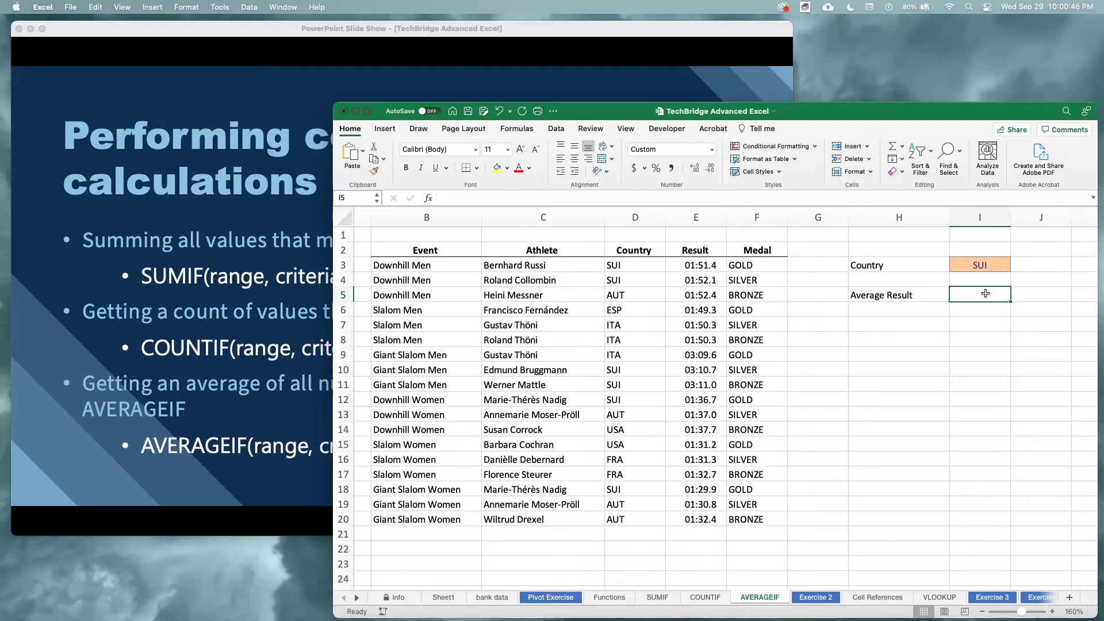
Review the AVERAGEIF syntax on the PowerPoint slide and the matching Result range, country criterion and Country range in the Excel sheet.
left_click(961, 265)
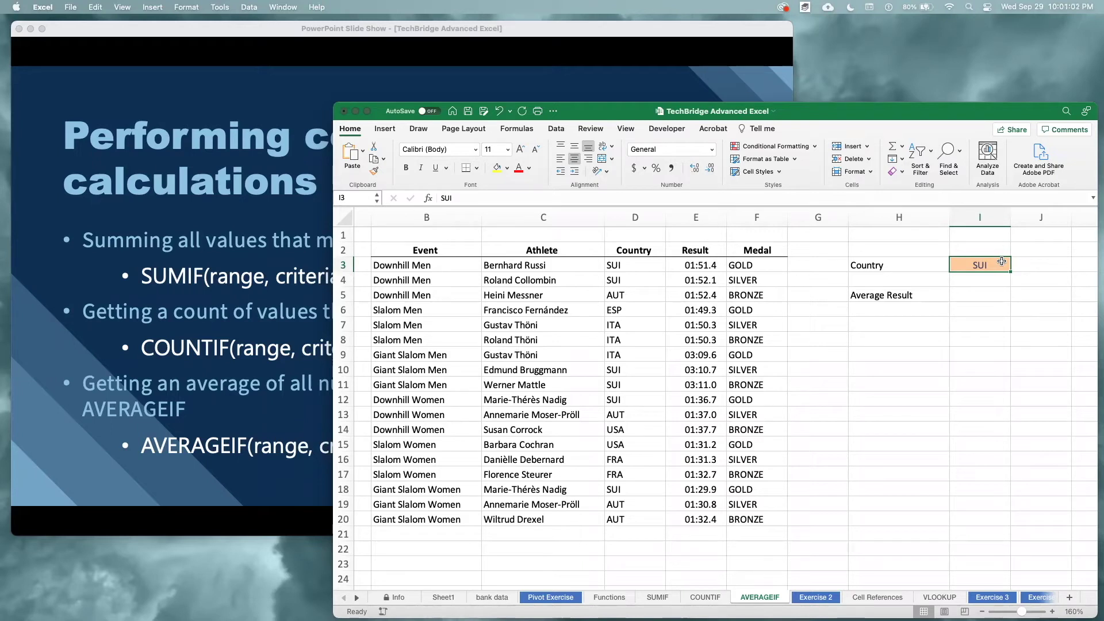
left_click(963, 294)
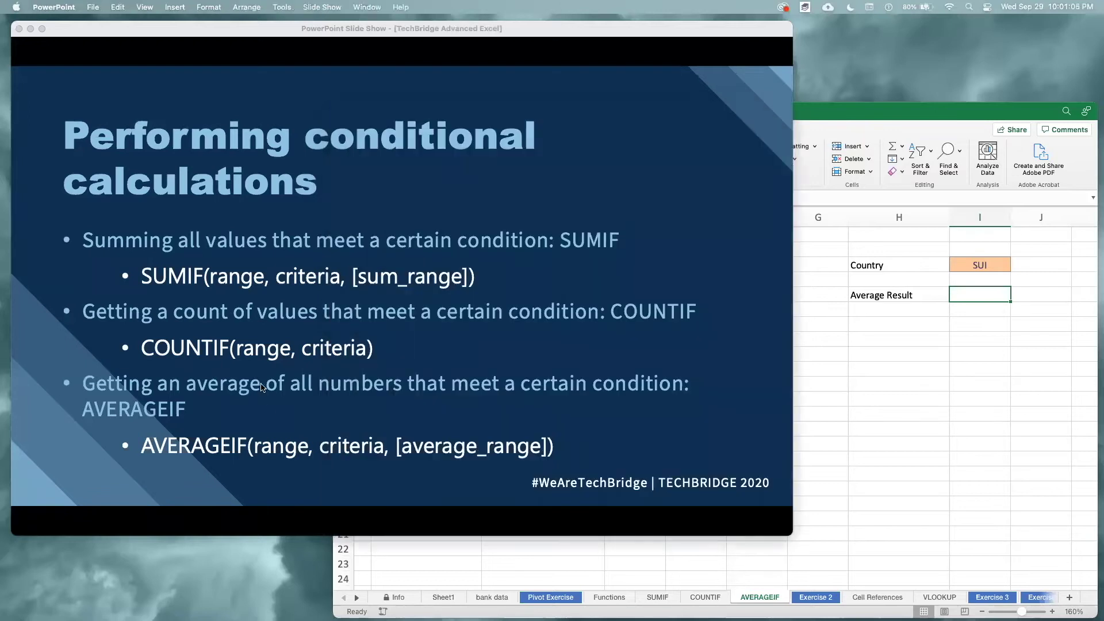
left_click(257, 380)
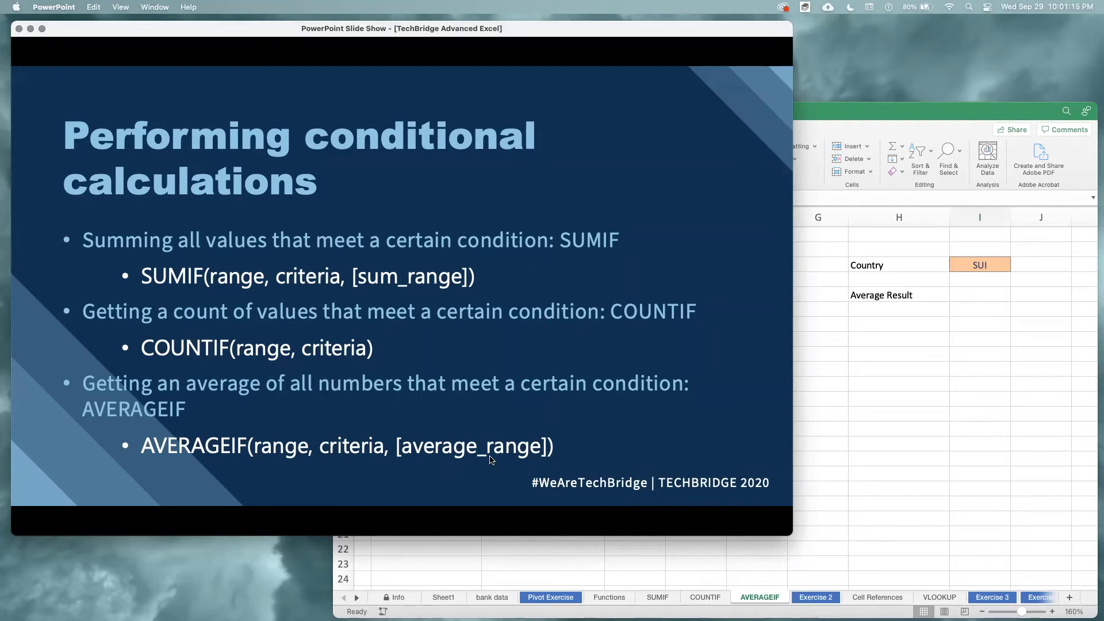
left_click(988, 360)
left_click_drag(708, 265, 712, 519)
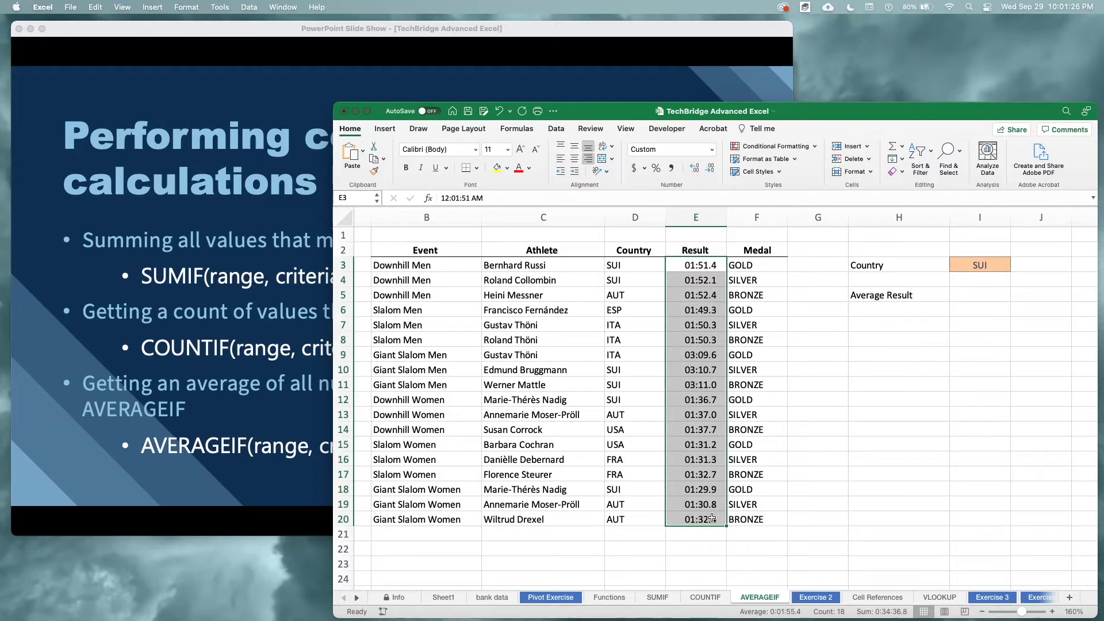
left_click(977, 268)
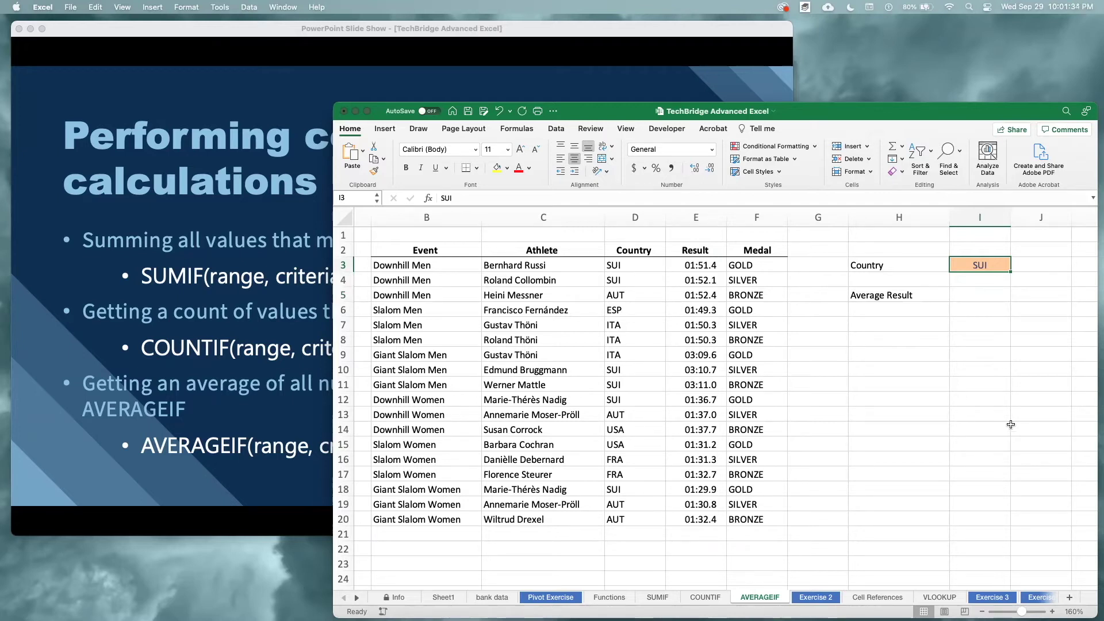
left_click_drag(618, 266, 654, 518)
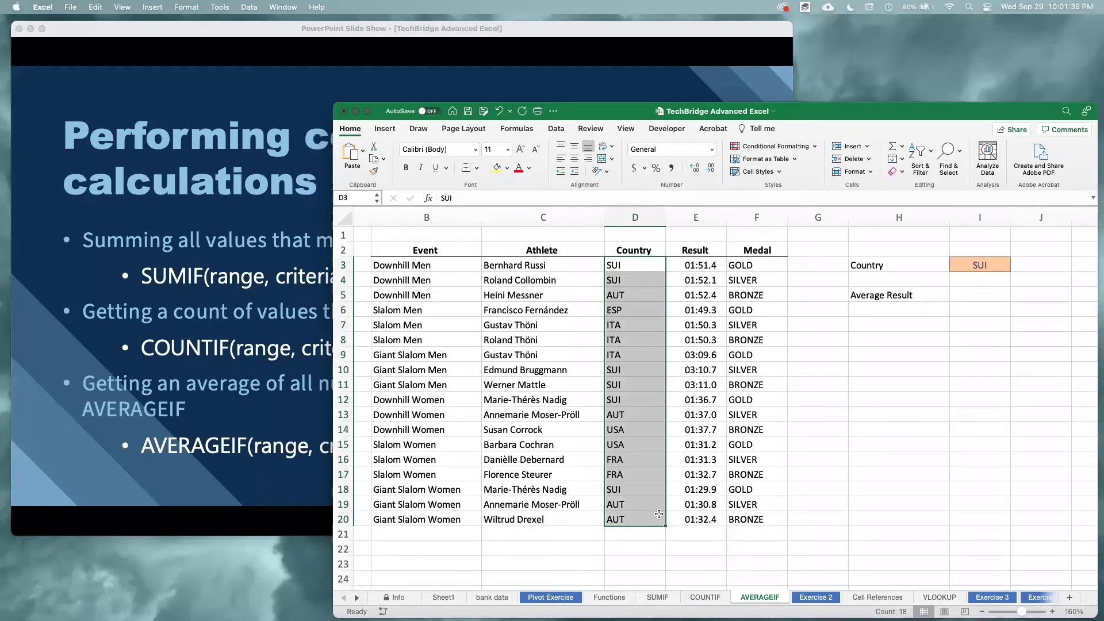
Begin an AVERAGEIF formula in cell I5 with the Country range D3:D20 as its first argument.
left_click(968, 298)
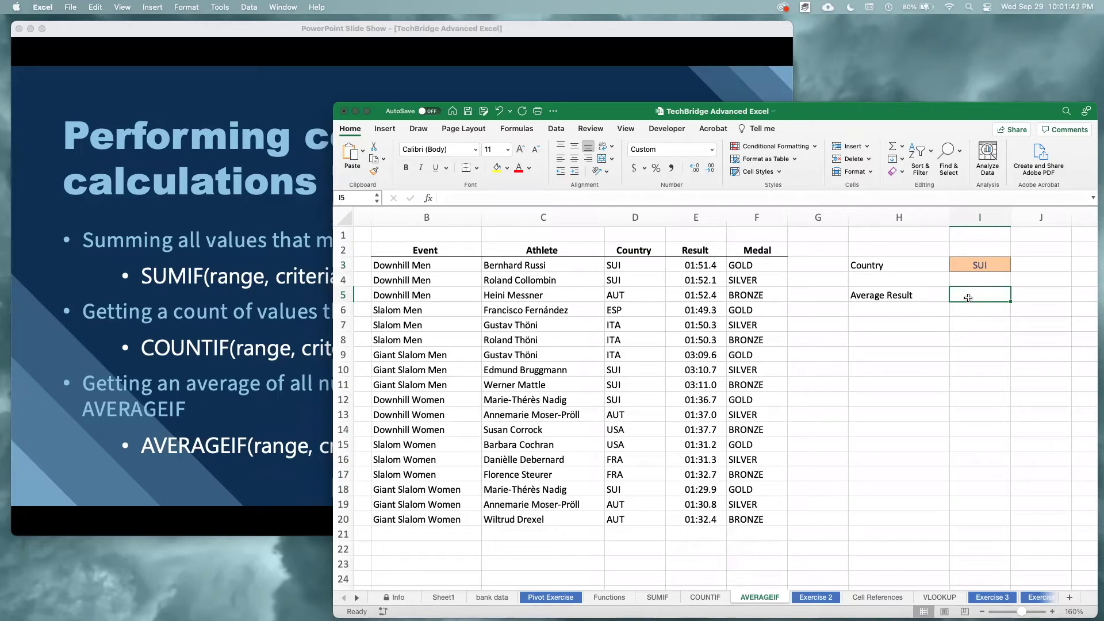
type("=averageo")
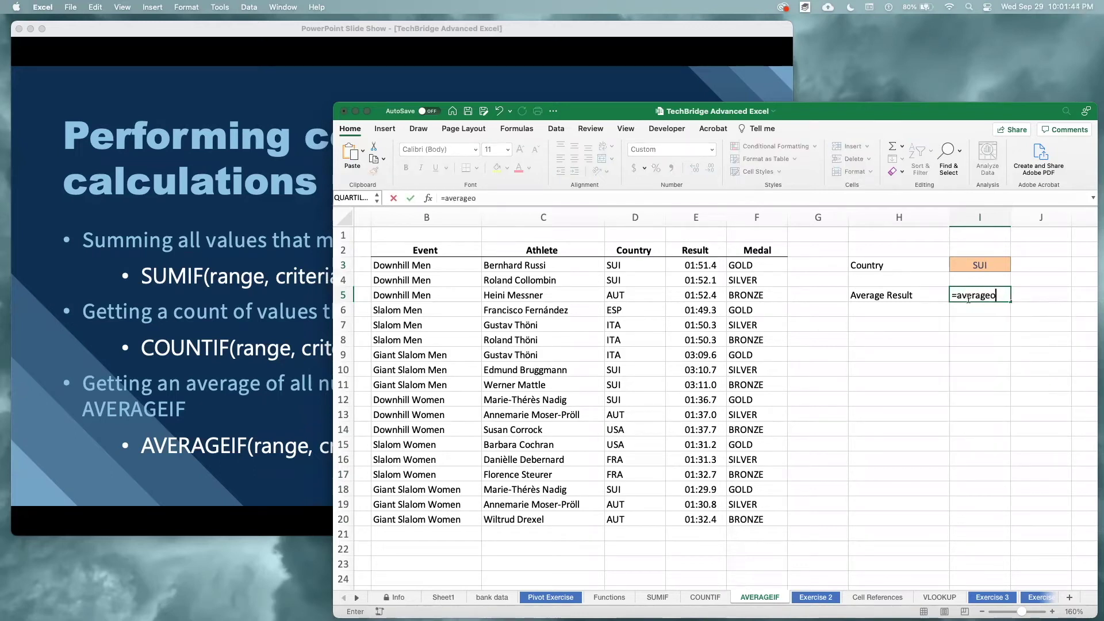
key("BackSpace")
type("if(")
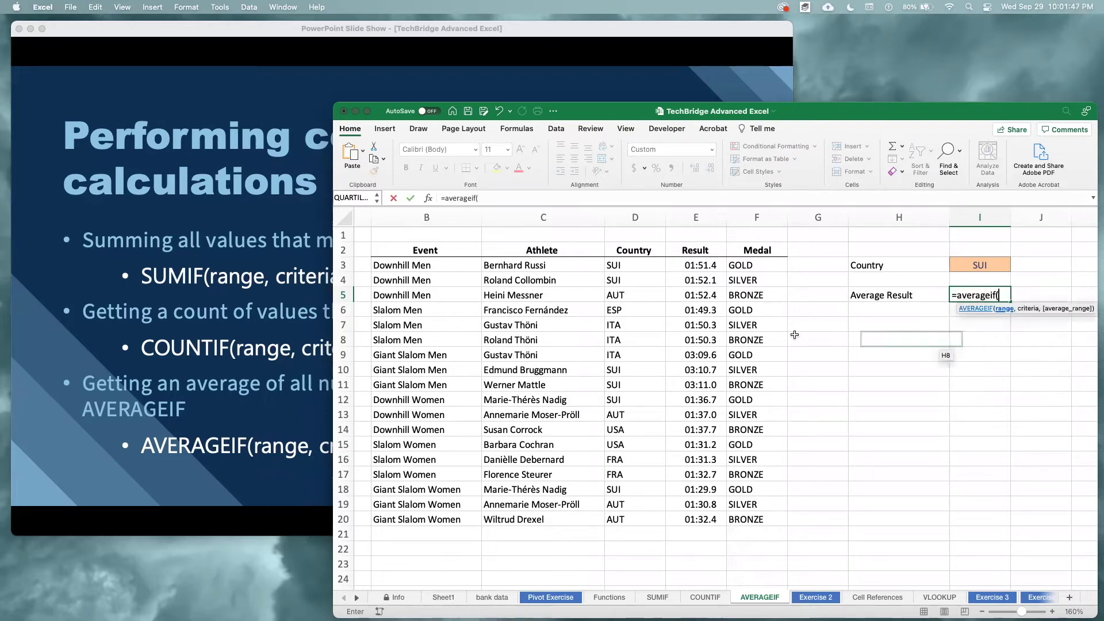
left_click_drag(615, 264, 622, 521)
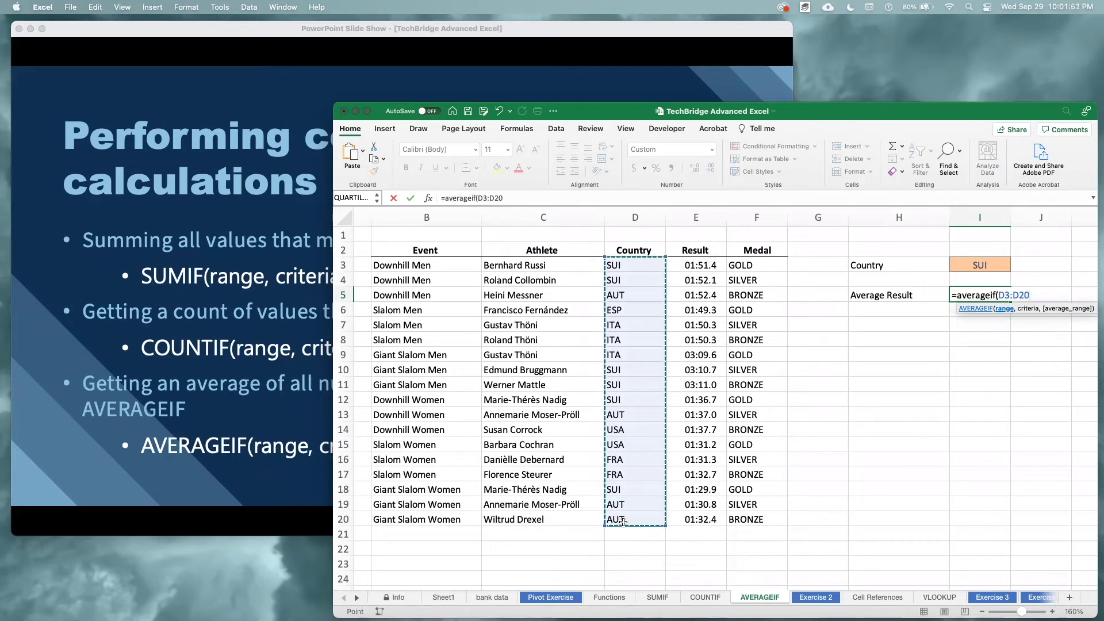
type(",")
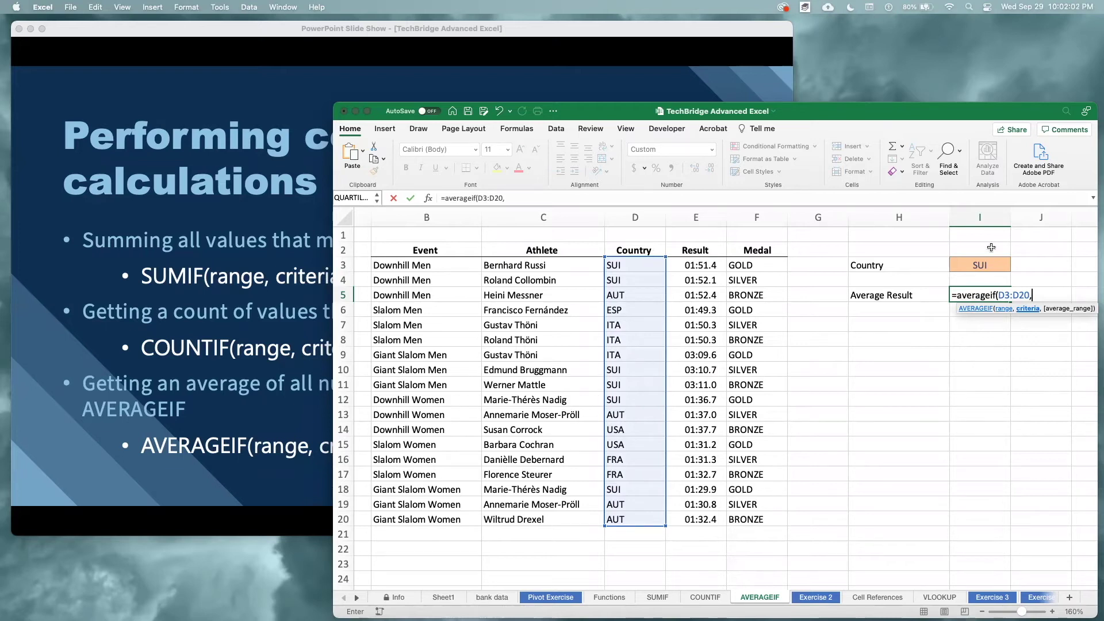
type("UI\"")
key("BackSpace")
key("BackSpace")
key("BackSpace")
key("BackSpace")
Complete the AVERAGEIF formula with cell I3 as the criterion and E3:E20 as the average range.
left_click(988, 265)
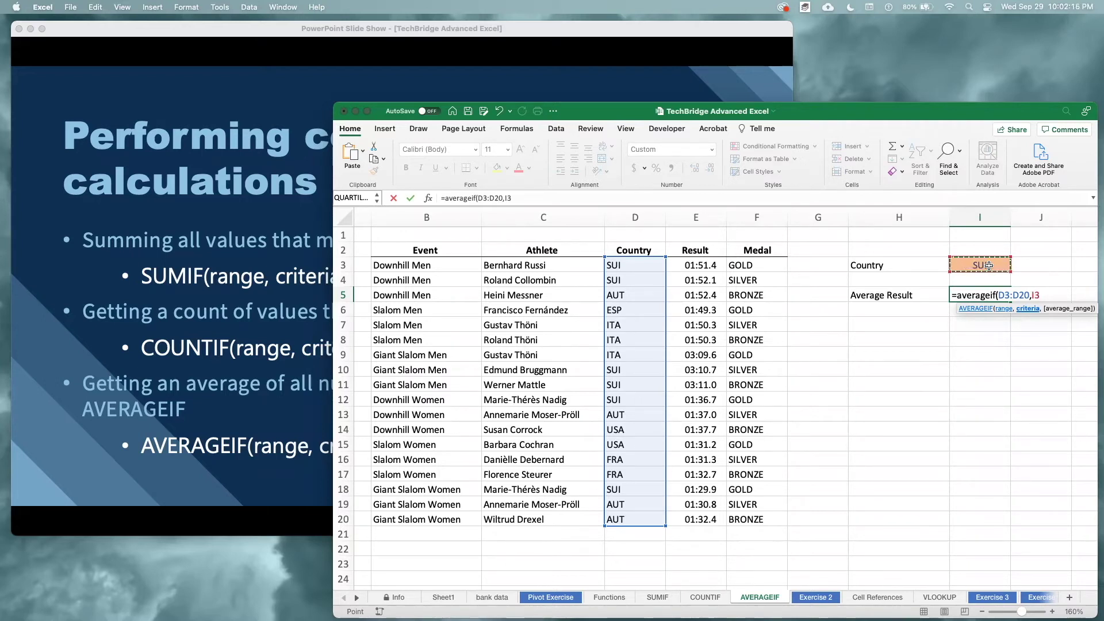
type(",")
left_click_drag(701, 264, 699, 517)
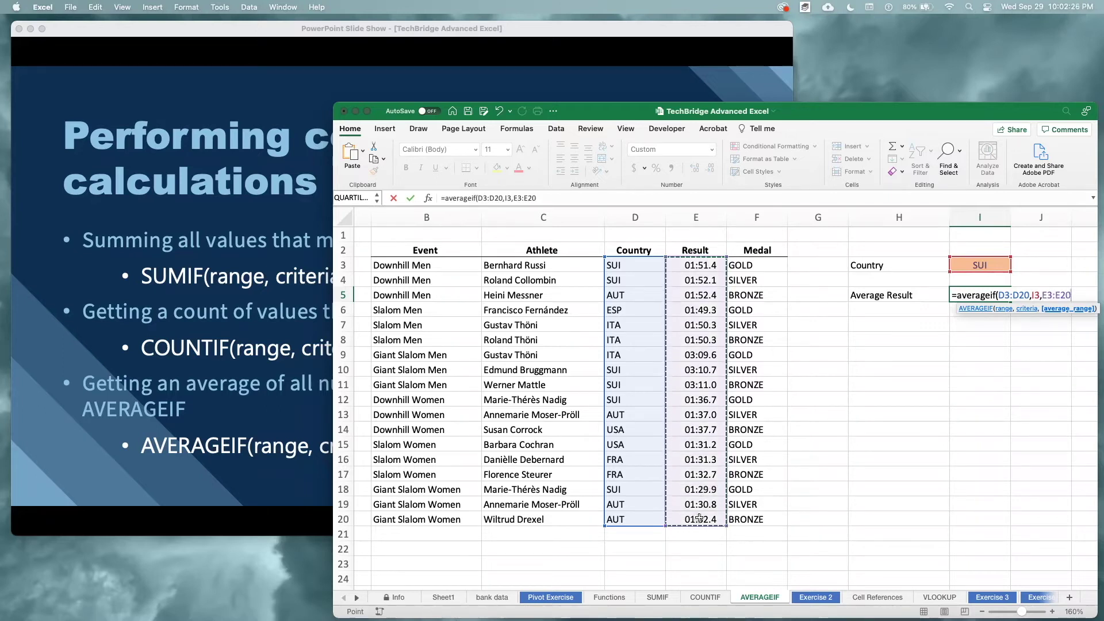
type(")")
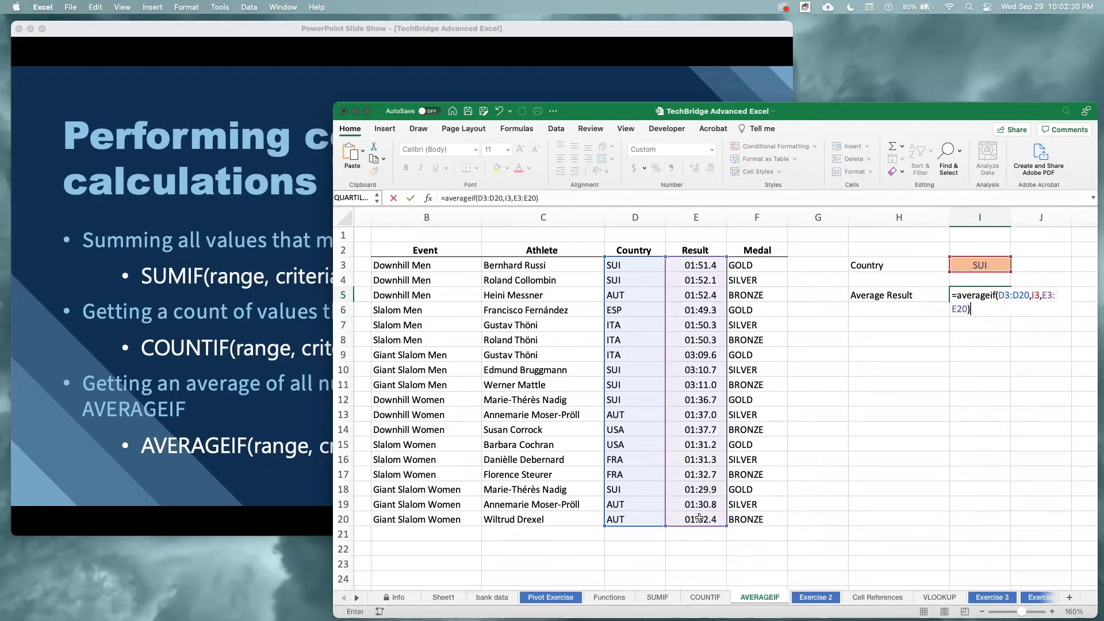
key("Return")
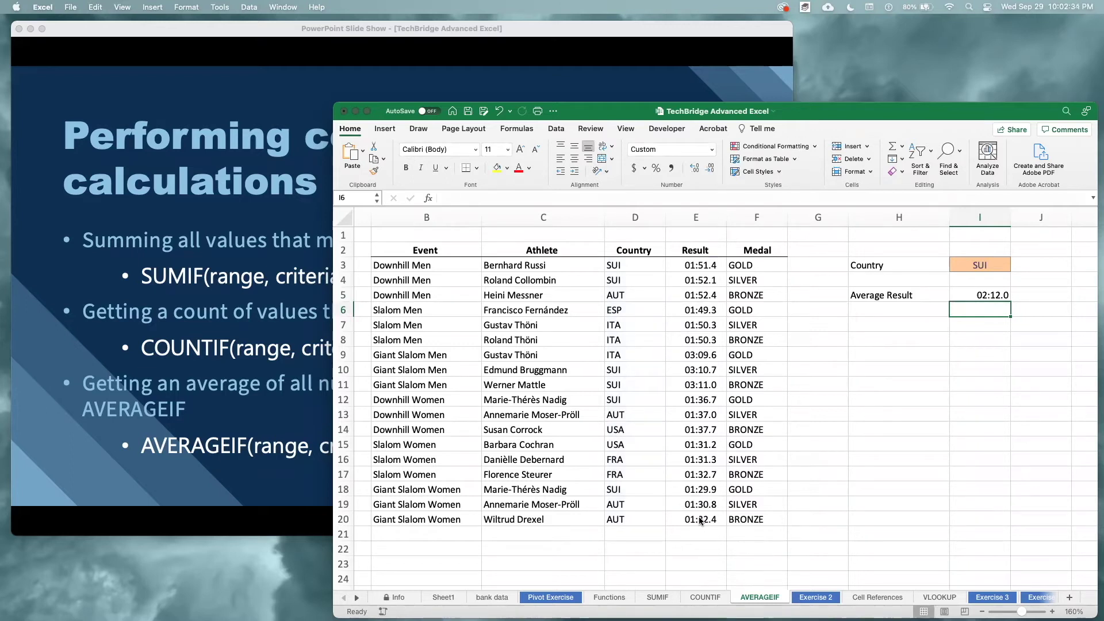
Show the text of the I5 formula in cell I6 using FORMULATEXT.
type("=formu")
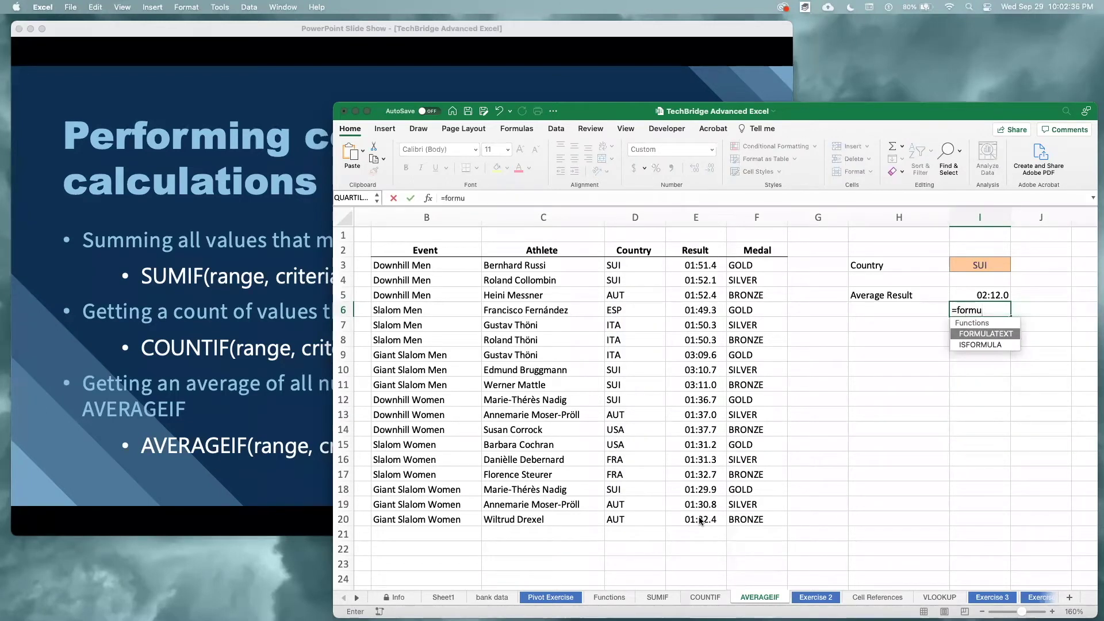
double_click(986, 333)
left_click(989, 287)
key("Return")
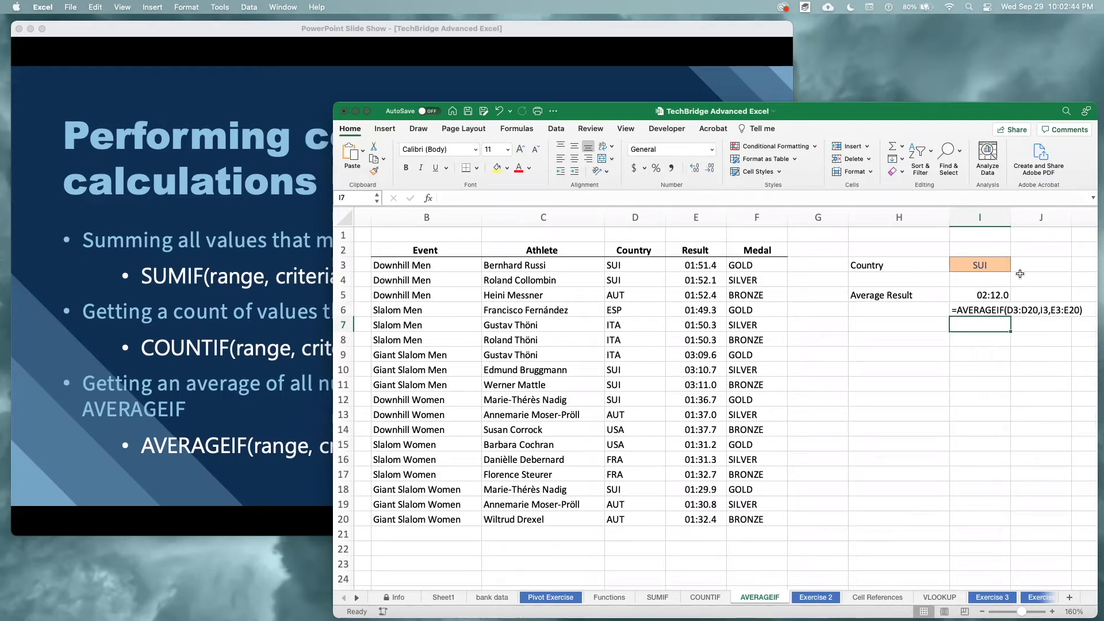
Test the average formula by setting the country in I3 to USA, FRA and ESP in turn, and back to SUI.
left_click(996, 266)
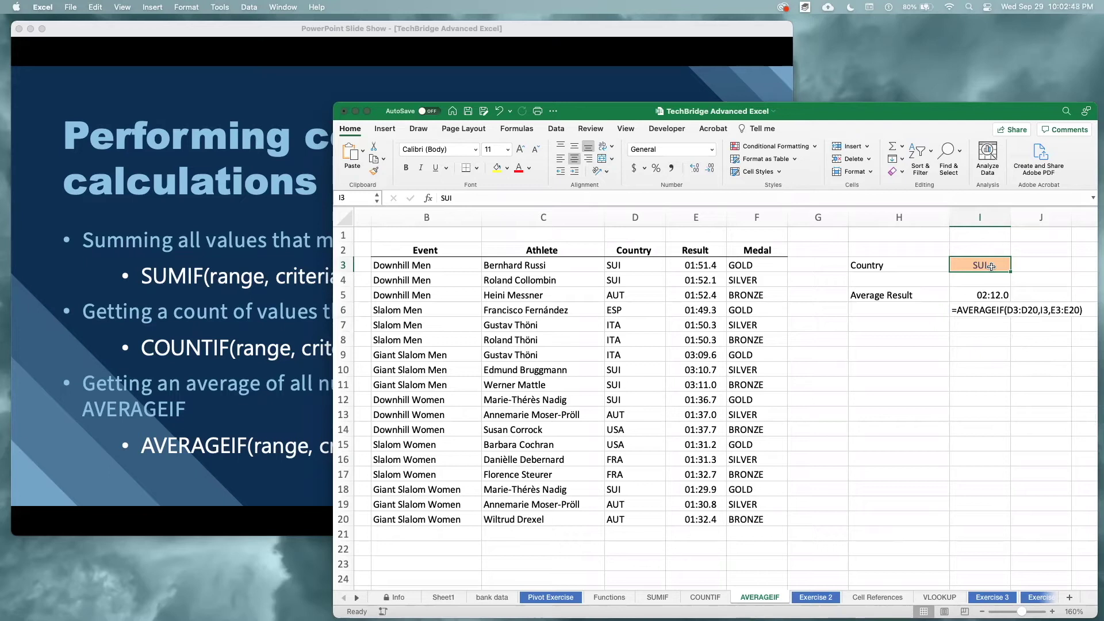
type("USA")
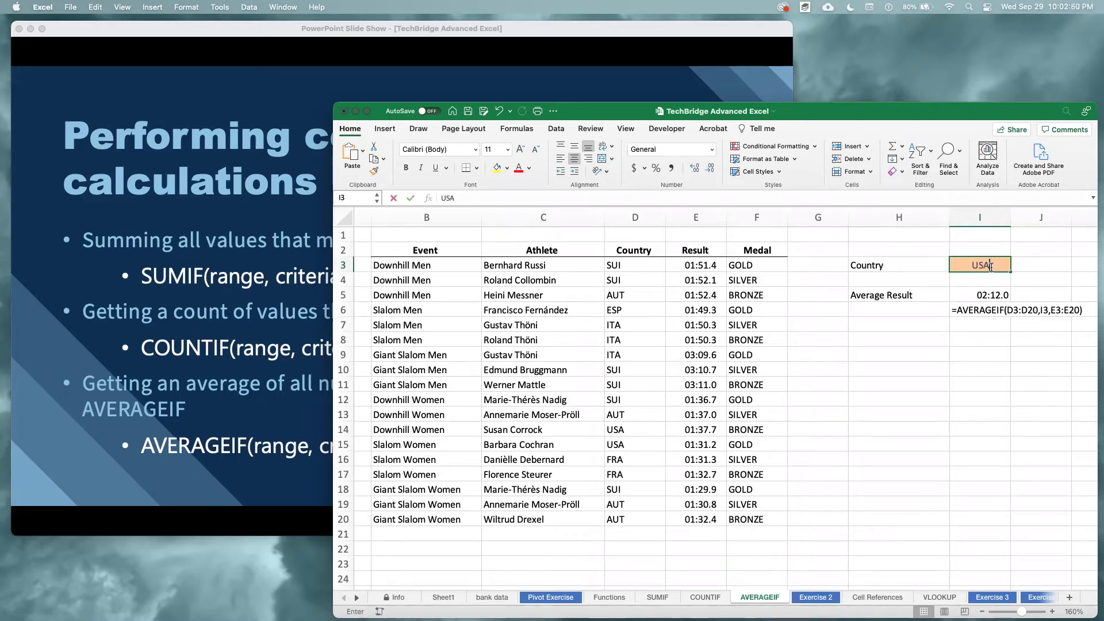
key("Return")
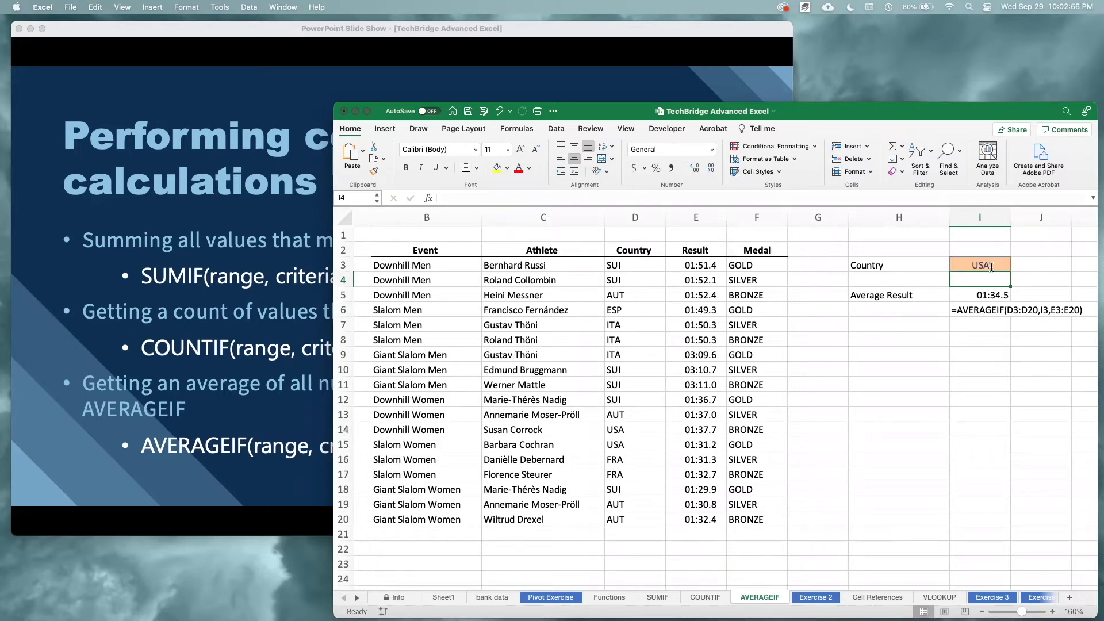
left_click(991, 267)
type("FRA")
key("Return")
left_click(991, 267)
type("ESP")
key("Return")
left_click(991, 267)
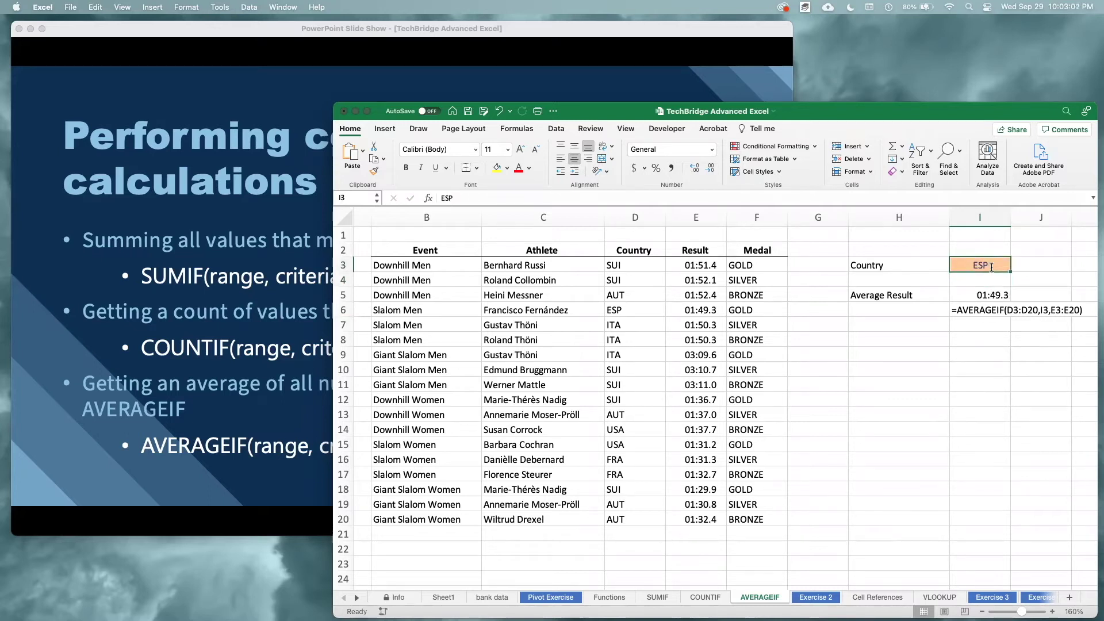
type("SUI")
key("Return")
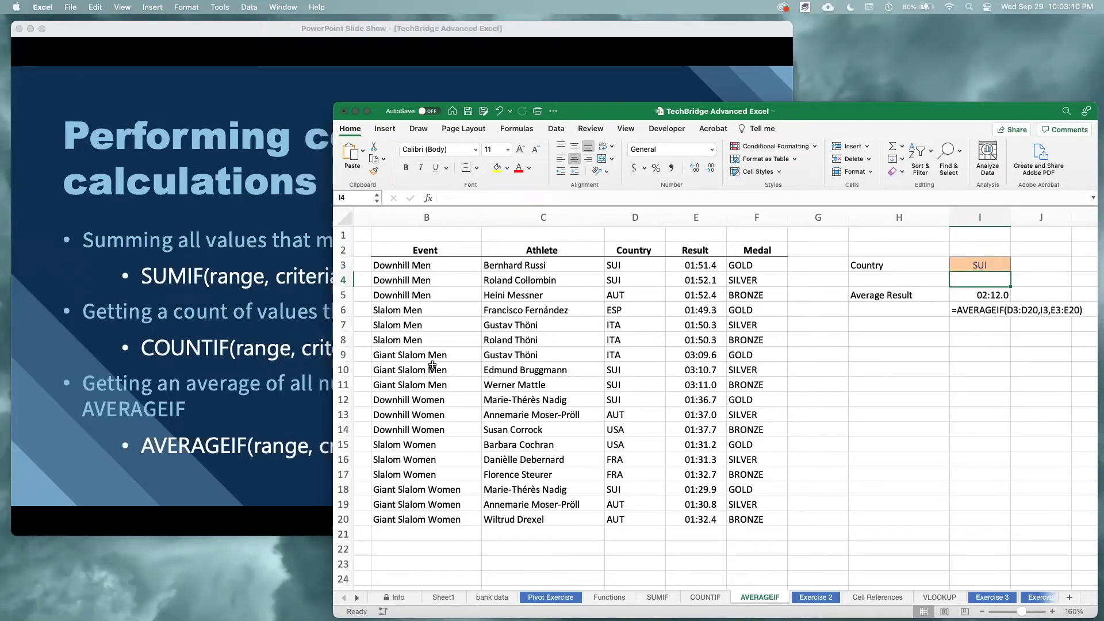
Advance the PowerPoint slide show to the Conditional Analysis exercise slide and open the Exercise 2 worksheet in Excel.
left_click(224, 390)
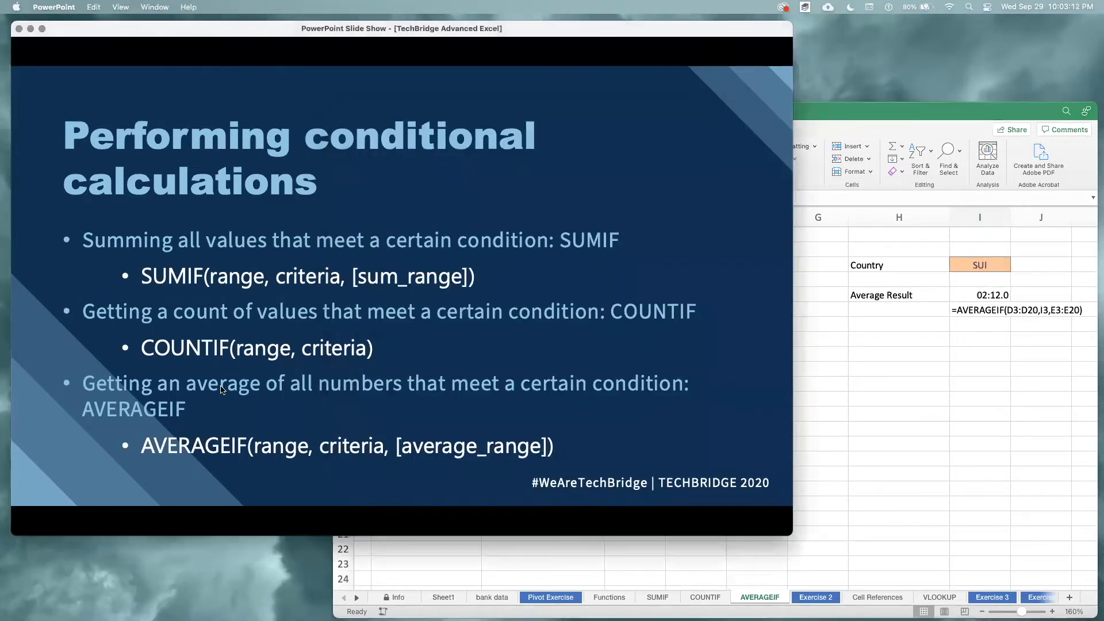
left_click(223, 390)
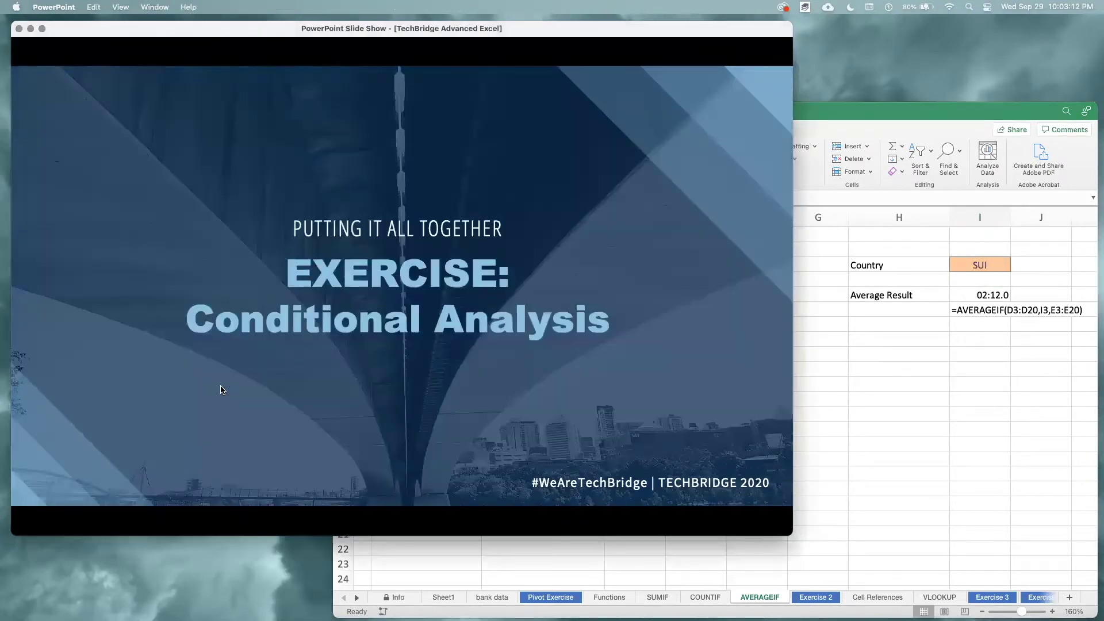
left_click(808, 598)
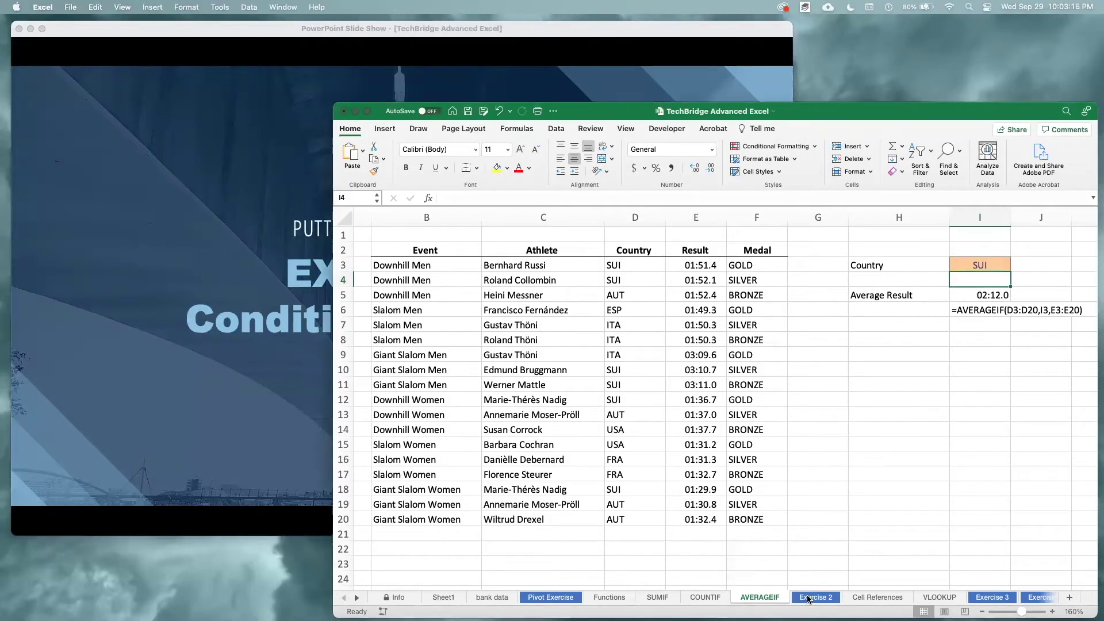
left_click(808, 597)
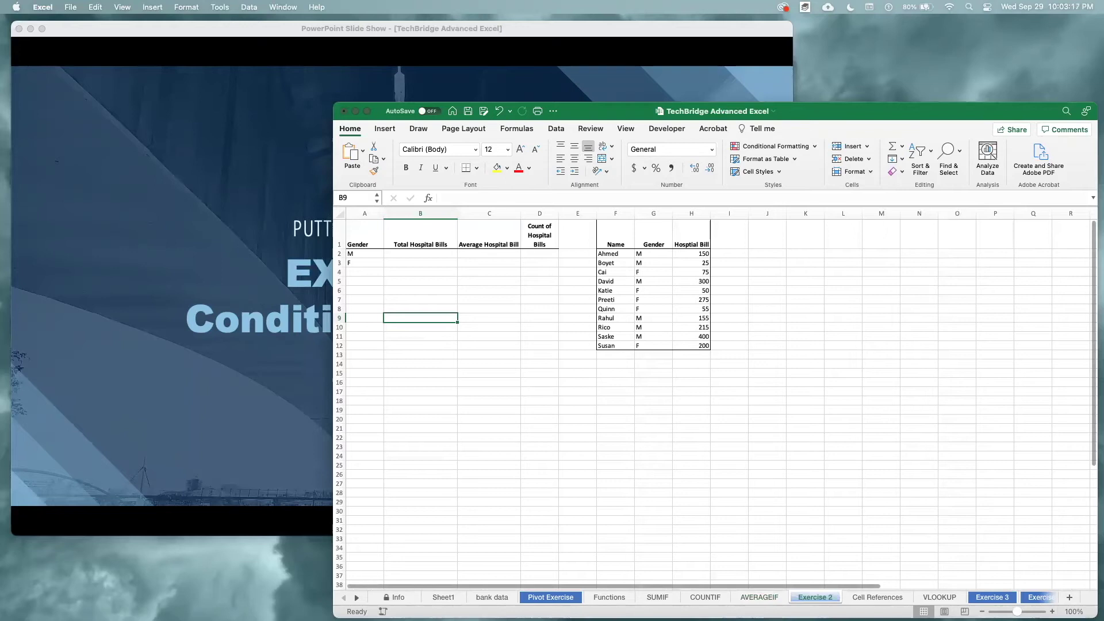
Examine the hospital bill table in F1:H12, including its Name, Gender and bill columns.
scroll(889, 352, "up", 5)
left_click_drag(813, 253, 957, 441)
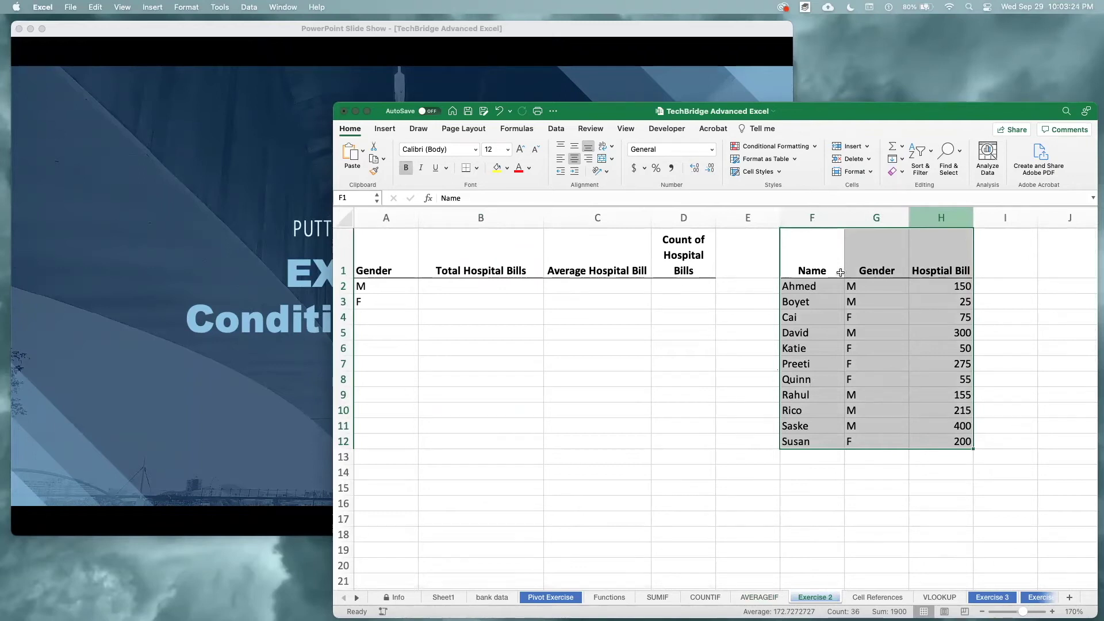
left_click_drag(799, 286, 805, 441)
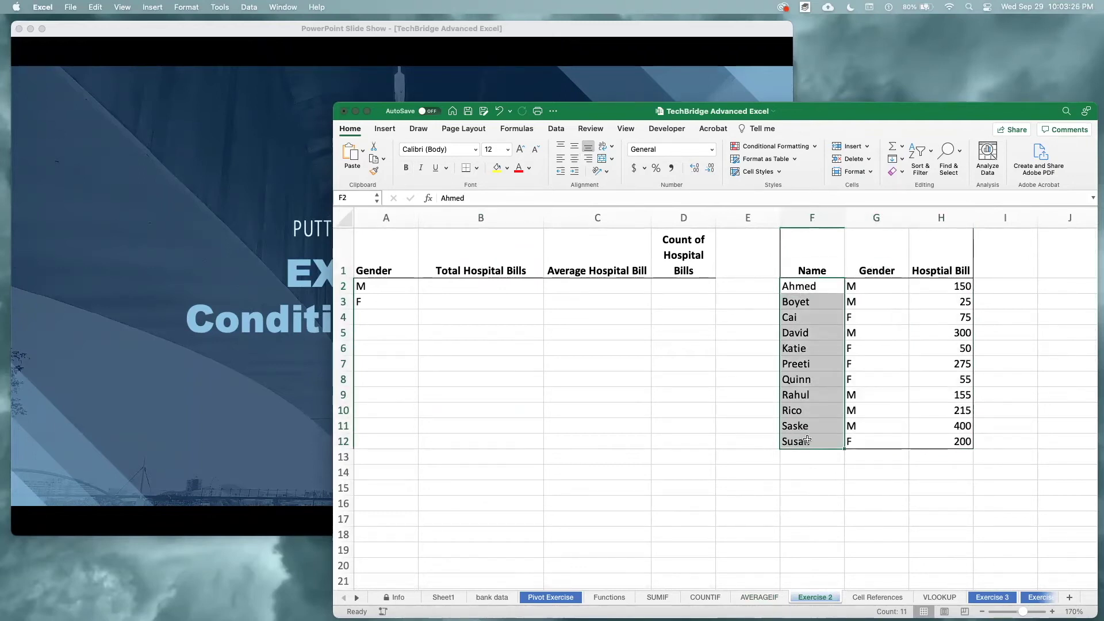
left_click_drag(878, 286, 882, 440)
left_click_drag(939, 286, 942, 442)
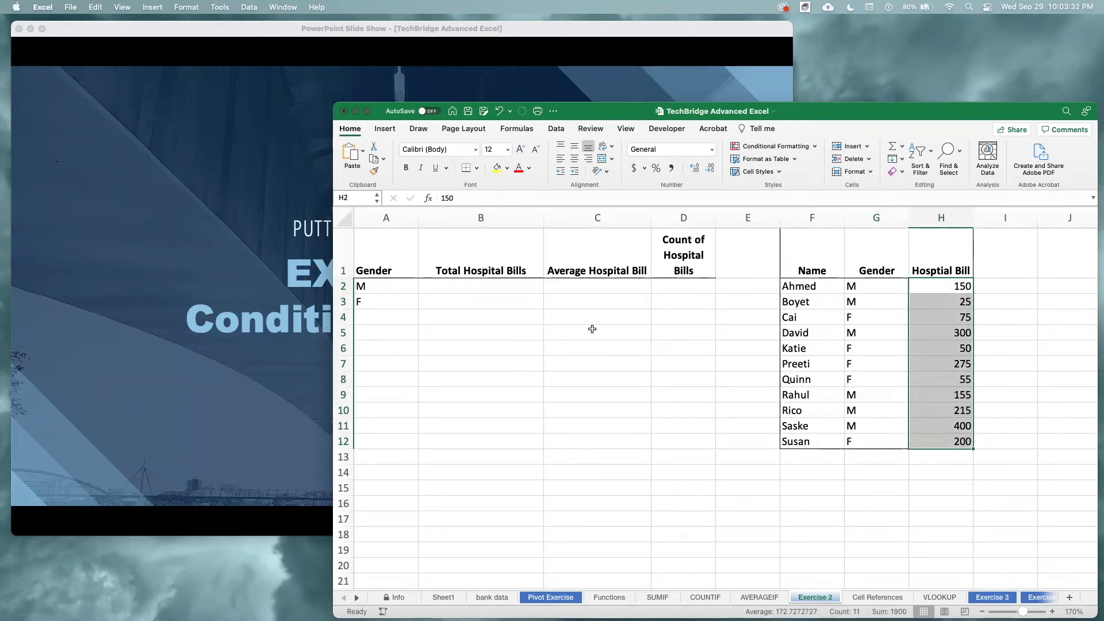
Highlight the empty answer cells B2:D3 for total, average and count of hospital bills with yellow fill.
left_click(434, 285)
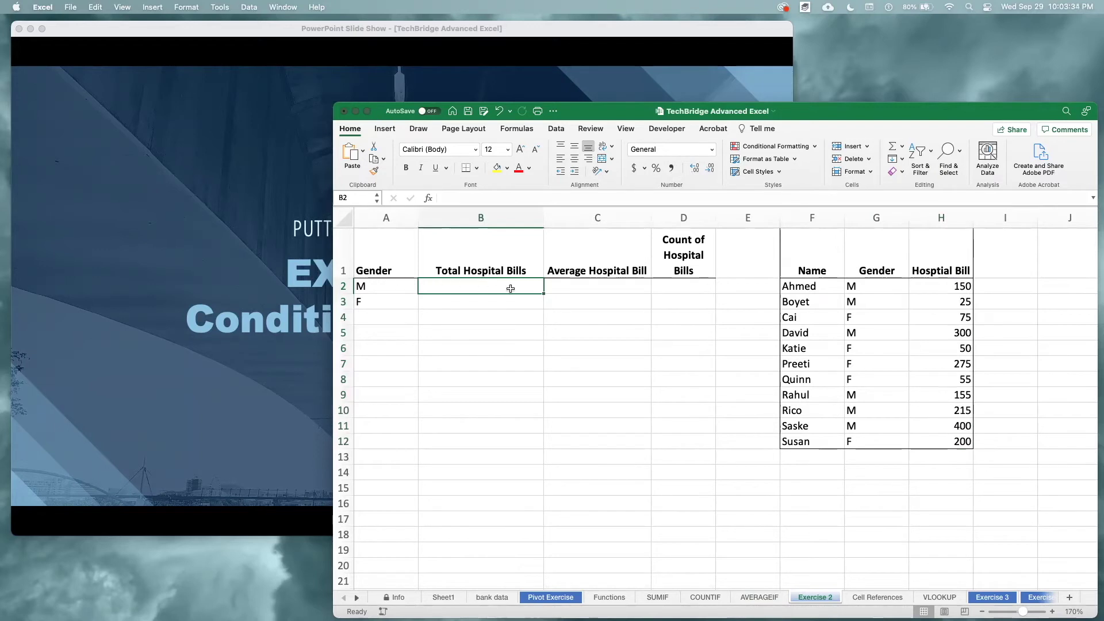
left_click(561, 286, "shift")
left_click(681, 285, "shift")
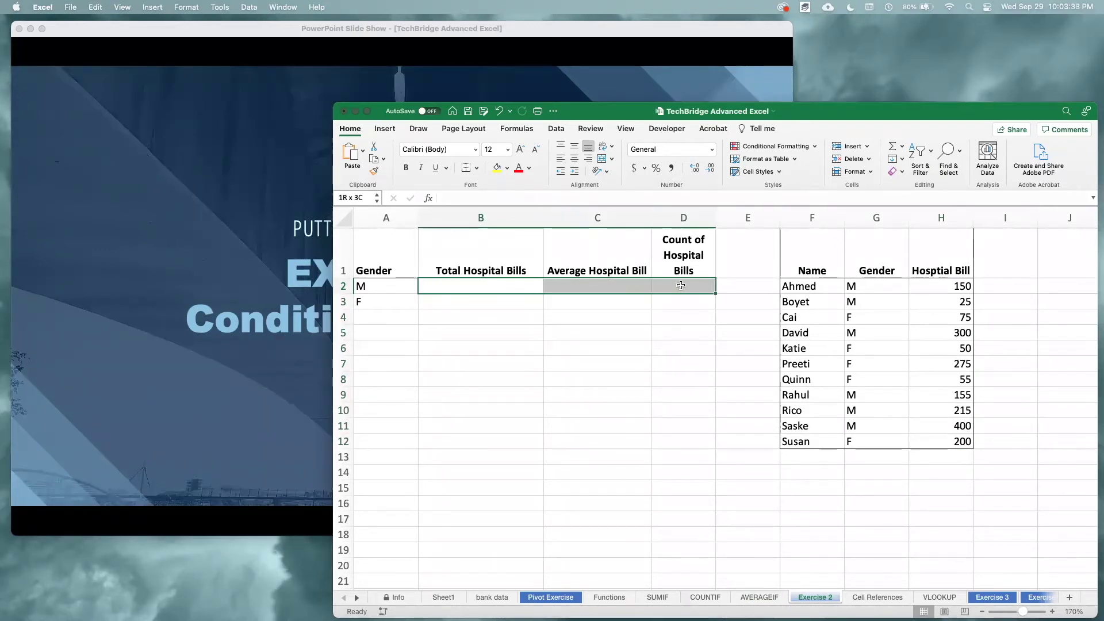
left_click(676, 301, "shift")
left_click(497, 168)
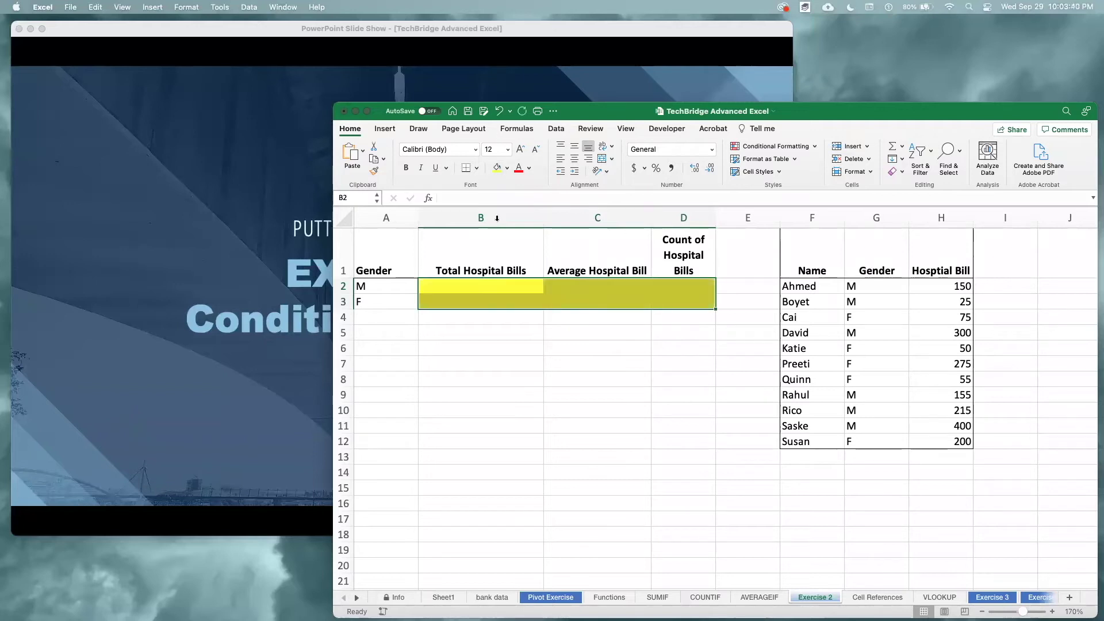
left_click(488, 285)
left_click_drag(392, 284, 662, 283)
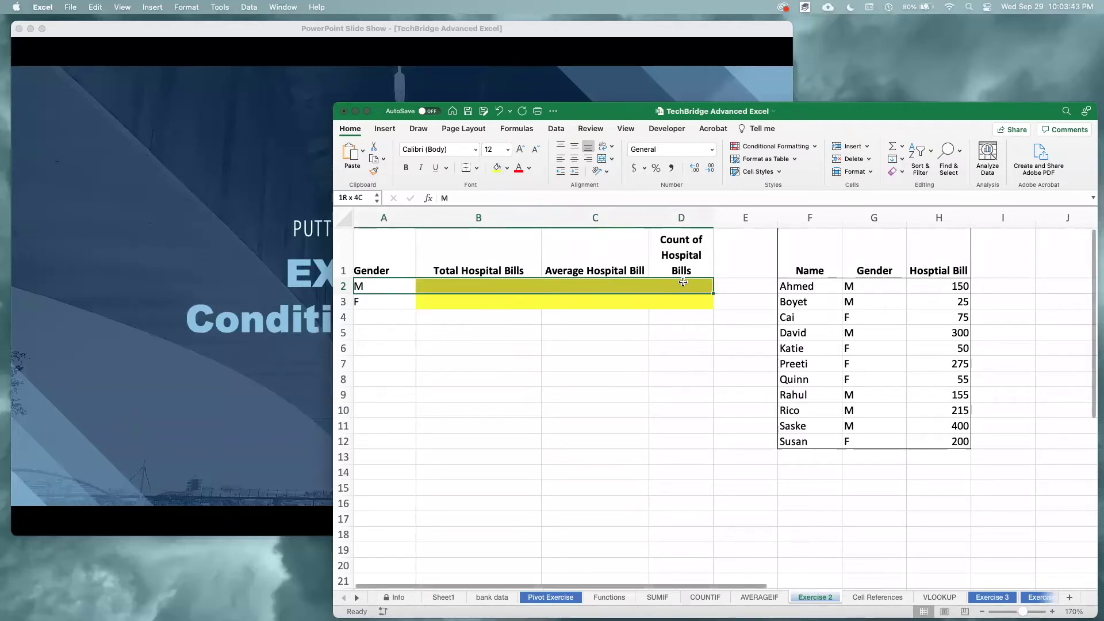
Examine the M and F rows of the answer table A2:D3 and its total, average and count cells.
left_click(377, 282)
left_click_drag(378, 284, 696, 286)
left_click_drag(397, 303, 711, 297)
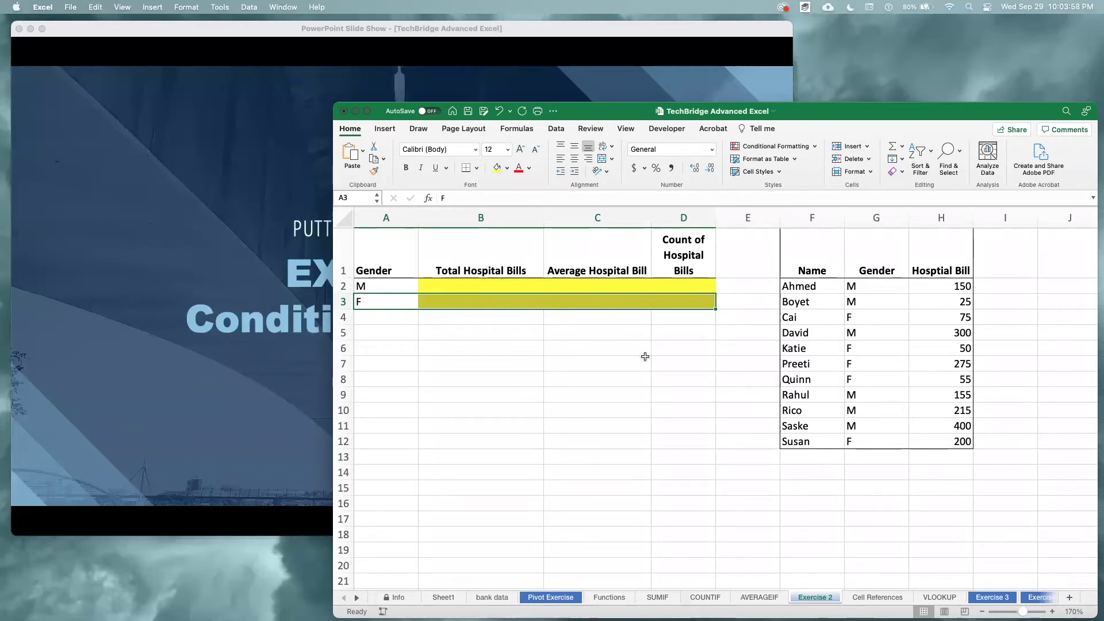
left_click(464, 283)
left_click(529, 419)
left_click(485, 284)
key("Down")
key("Right")
left_click(702, 283)
key("Down")
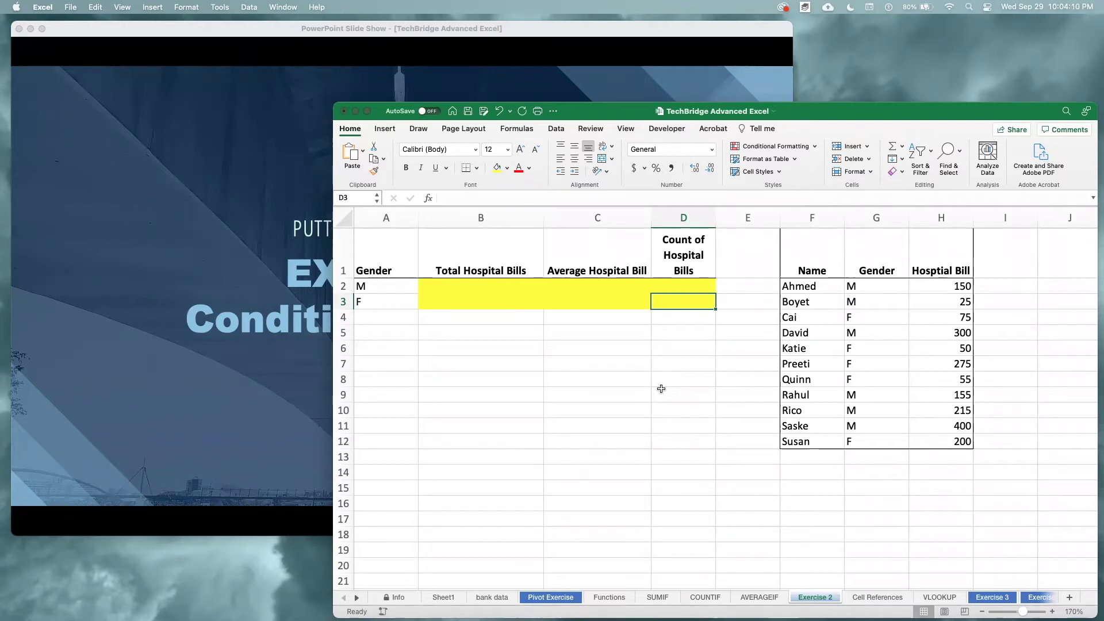
Total the male patients' hospital bills in B2 with the formula =sumif(G2:G12,"M",H2:H12).
left_click(515, 286)
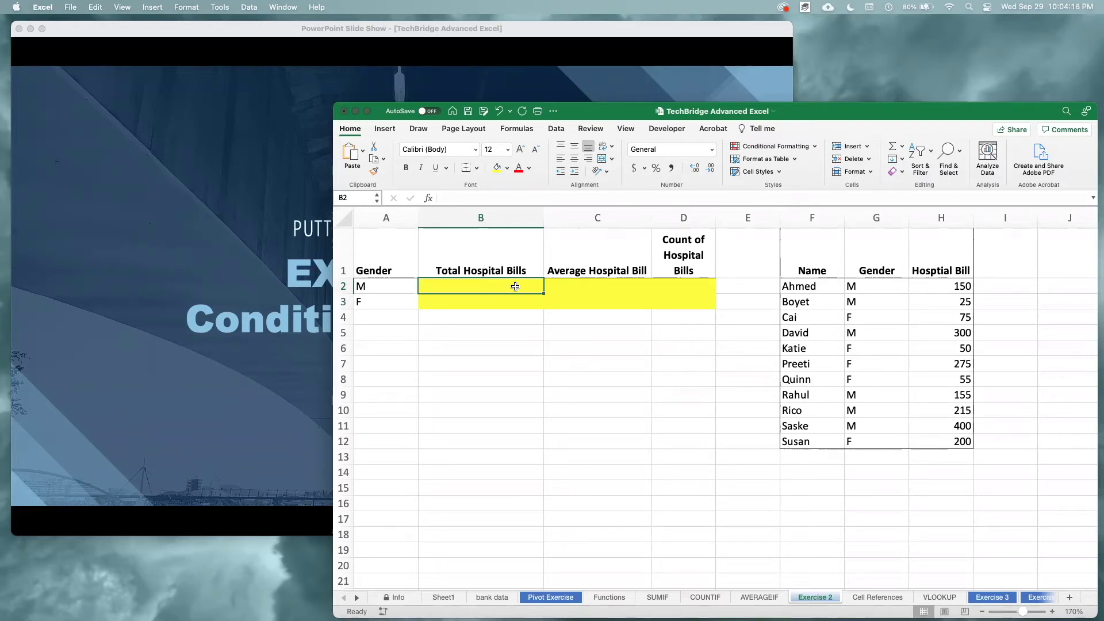
type("=sumif")
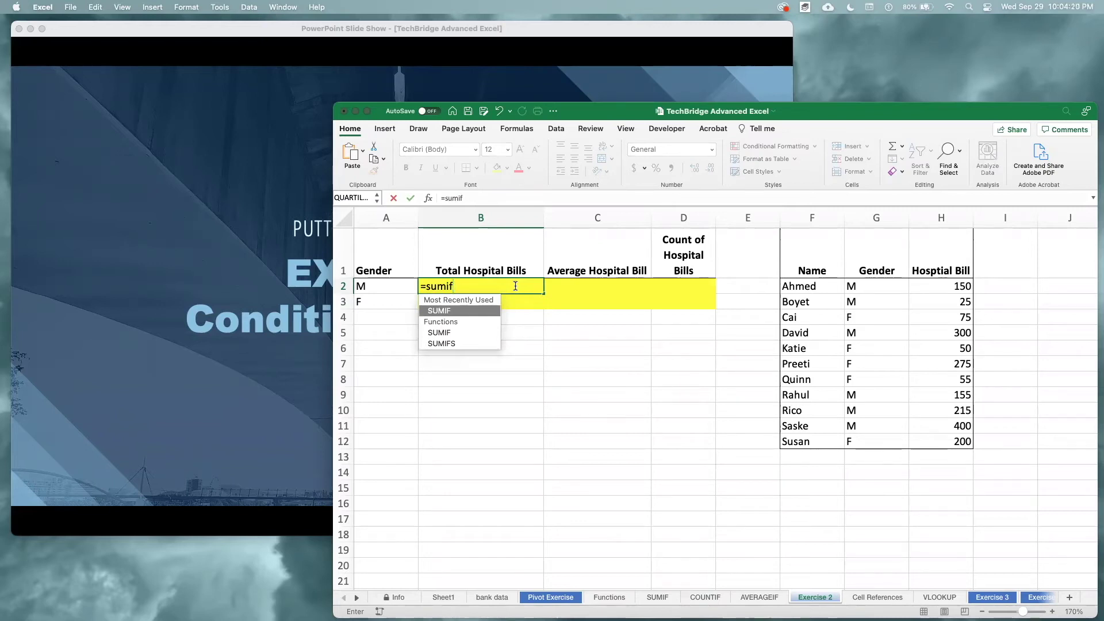
type("(")
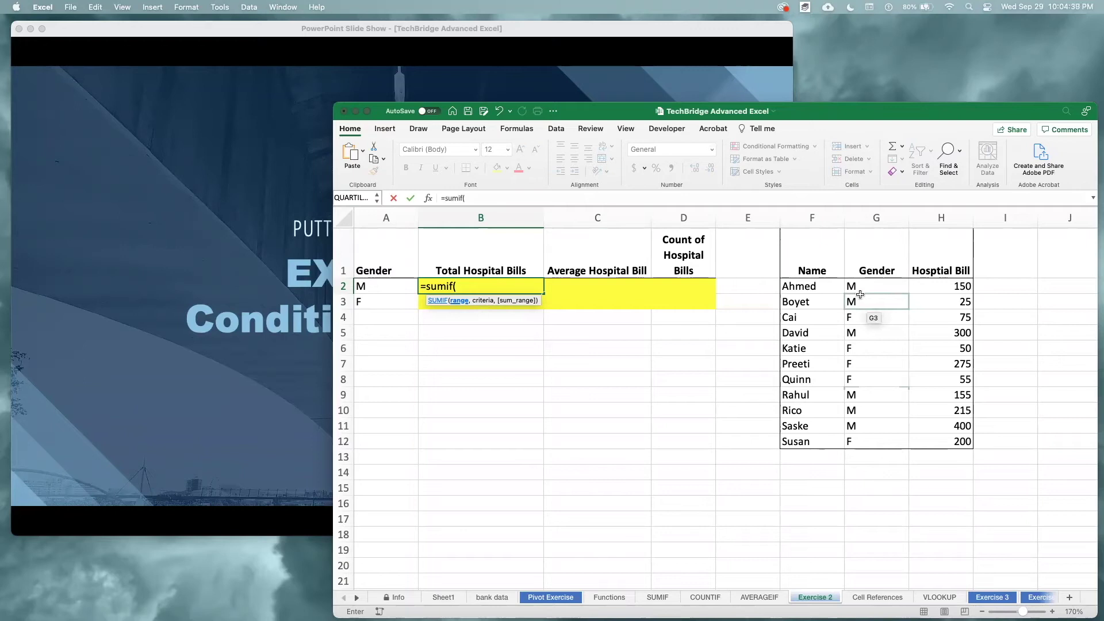
left_click_drag(858, 286, 874, 440)
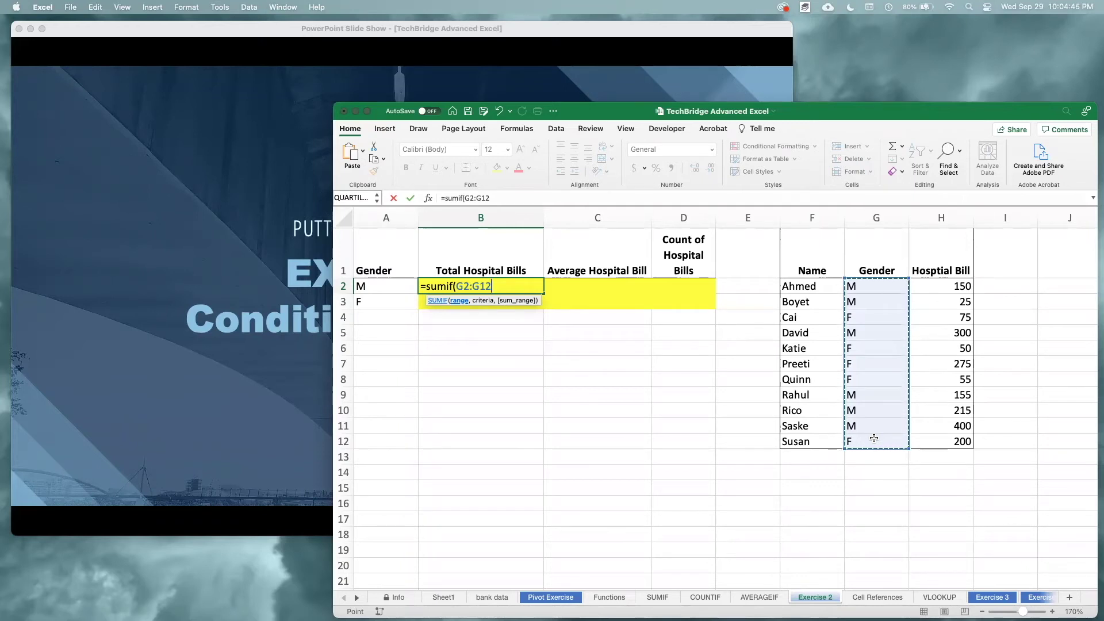
type(",")
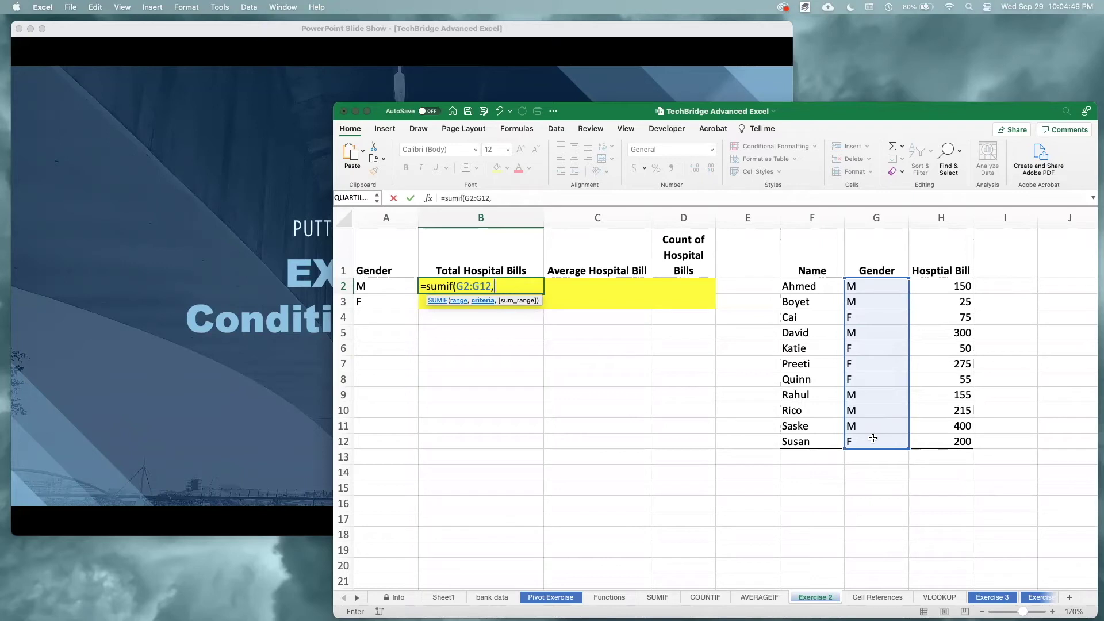
type("\"M\",")
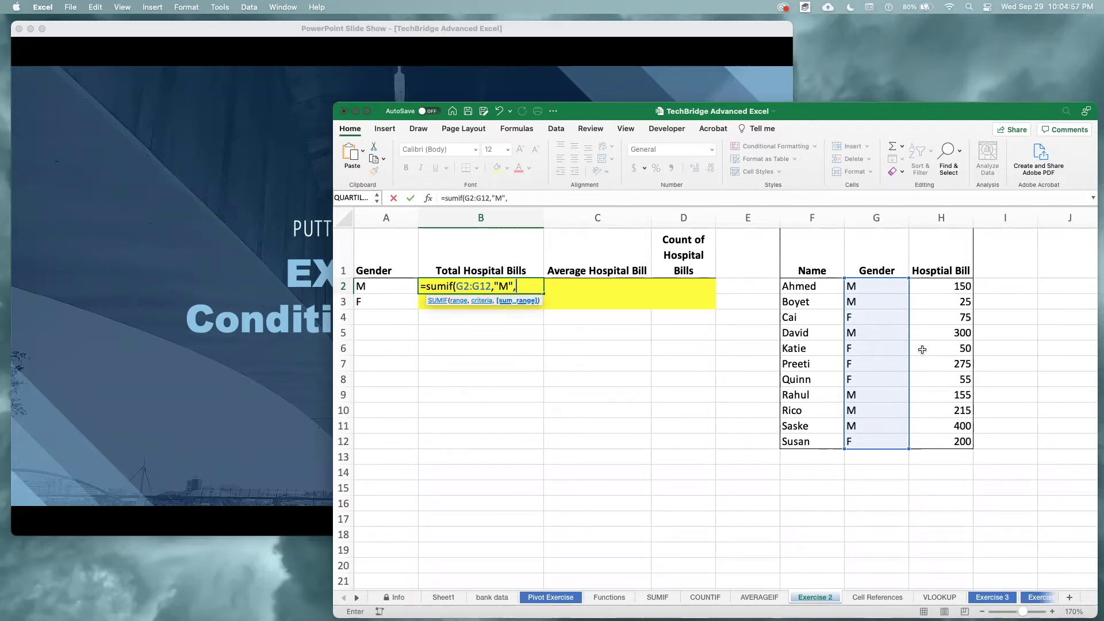
left_click_drag(924, 285, 945, 438)
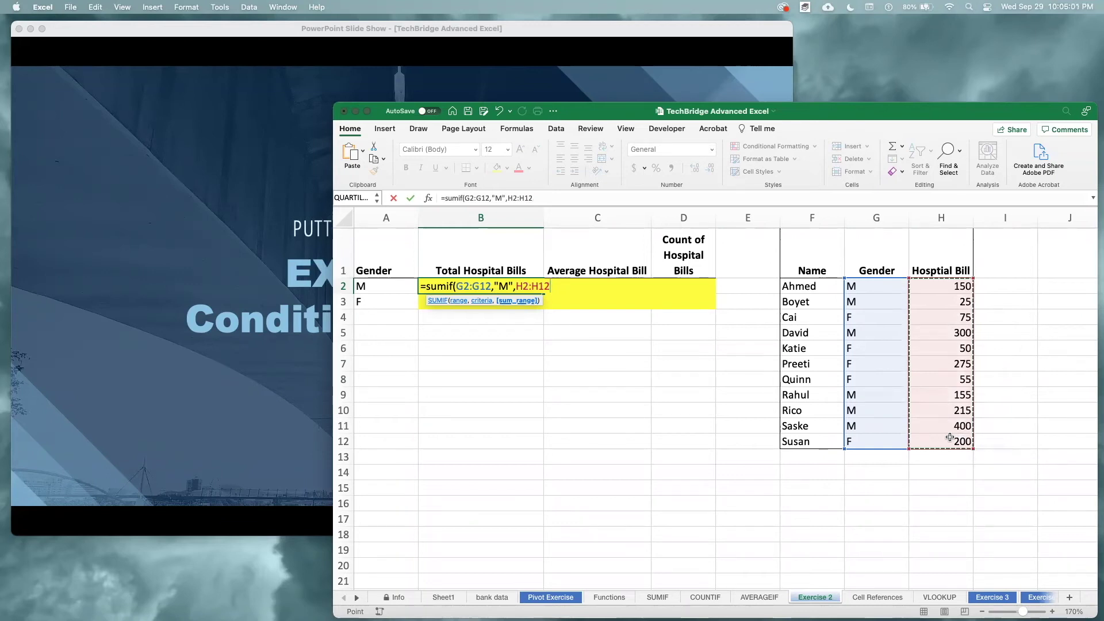
type(")")
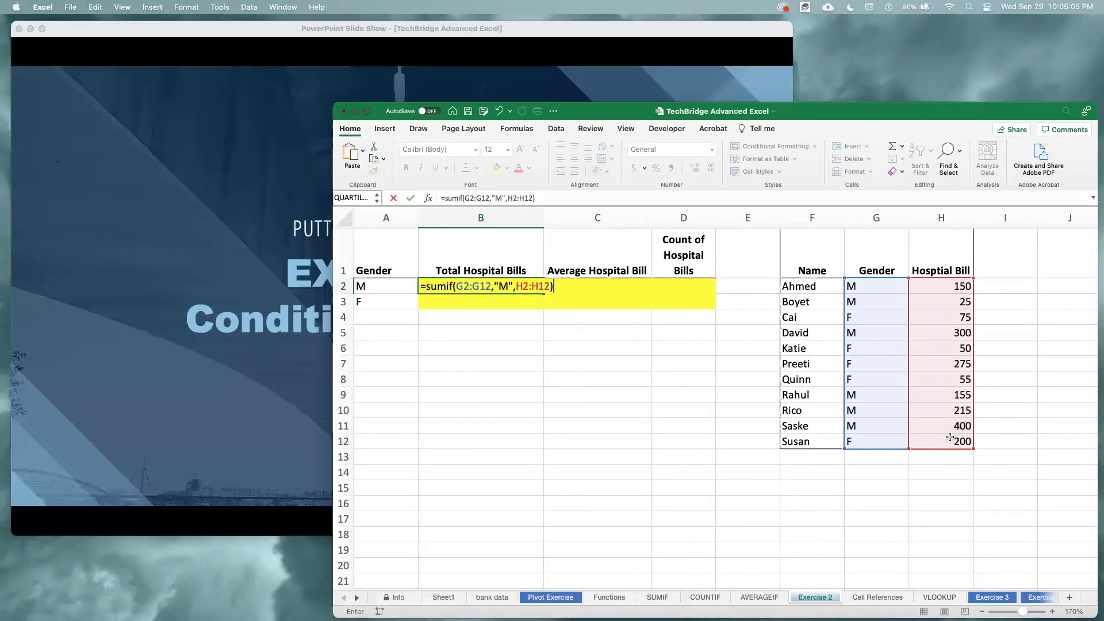
key("Return")
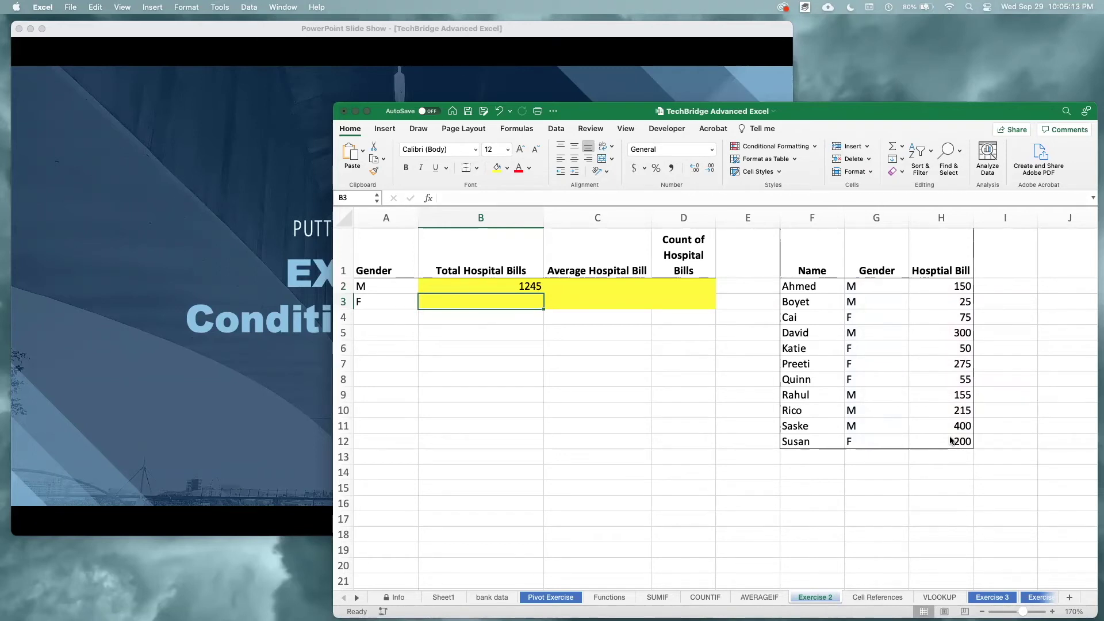
Total the female patients' hospital bills in B3 with the formula =sumif(G2:G12,"F",H2:H12).
type("=sumif(")
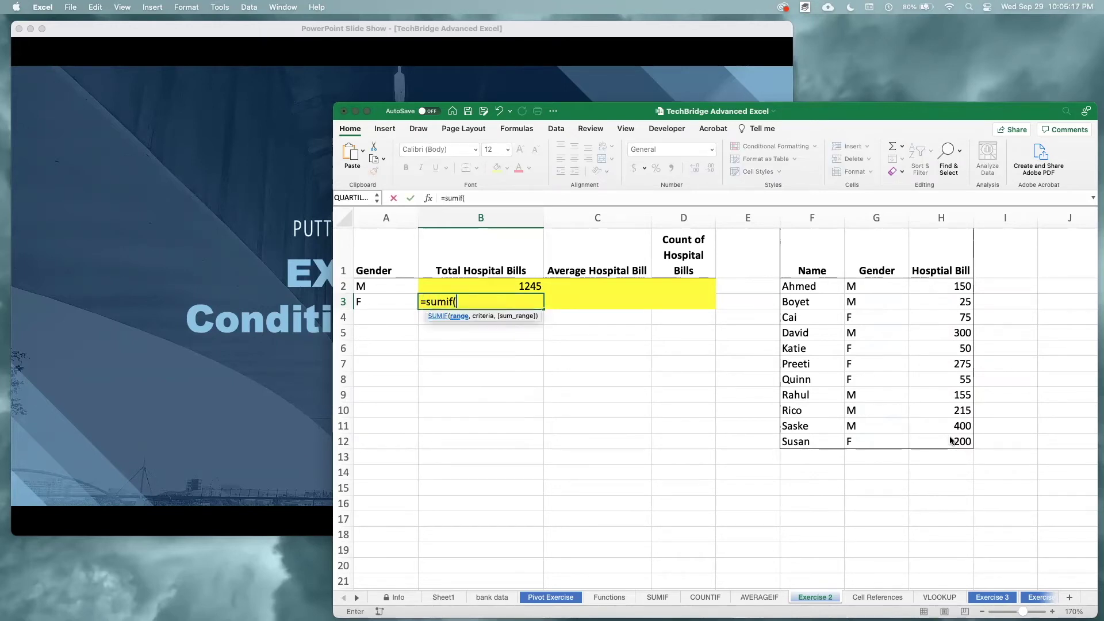
left_click_drag(854, 289, 880, 439)
type(",")
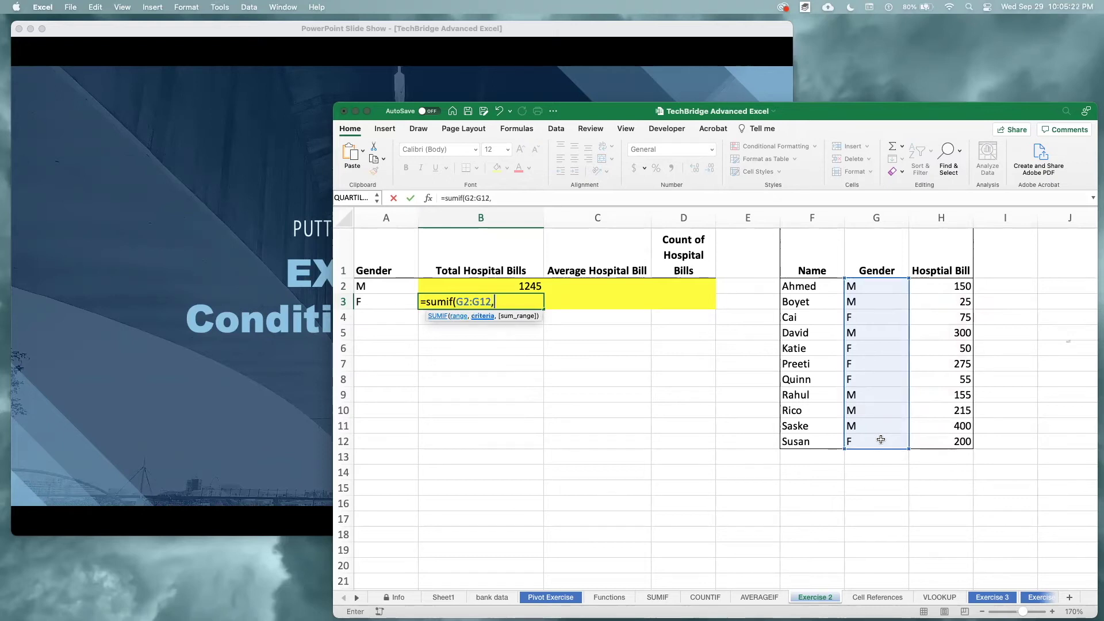
type("\"F\",")
left_click(934, 290)
left_click_drag(934, 317, 944, 442)
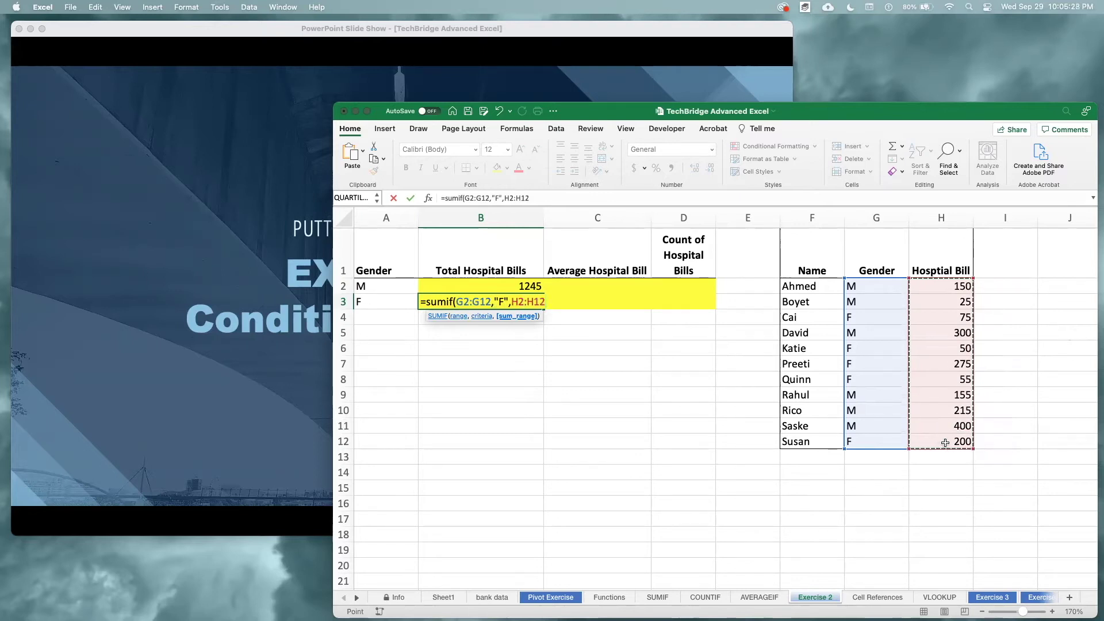
type(")")
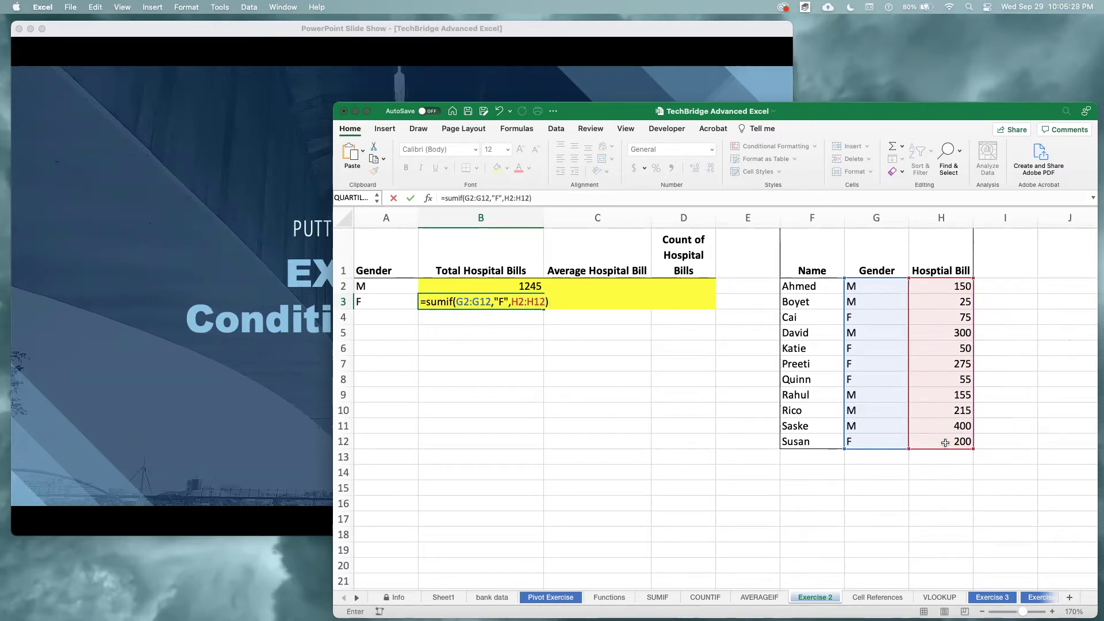
key("Return")
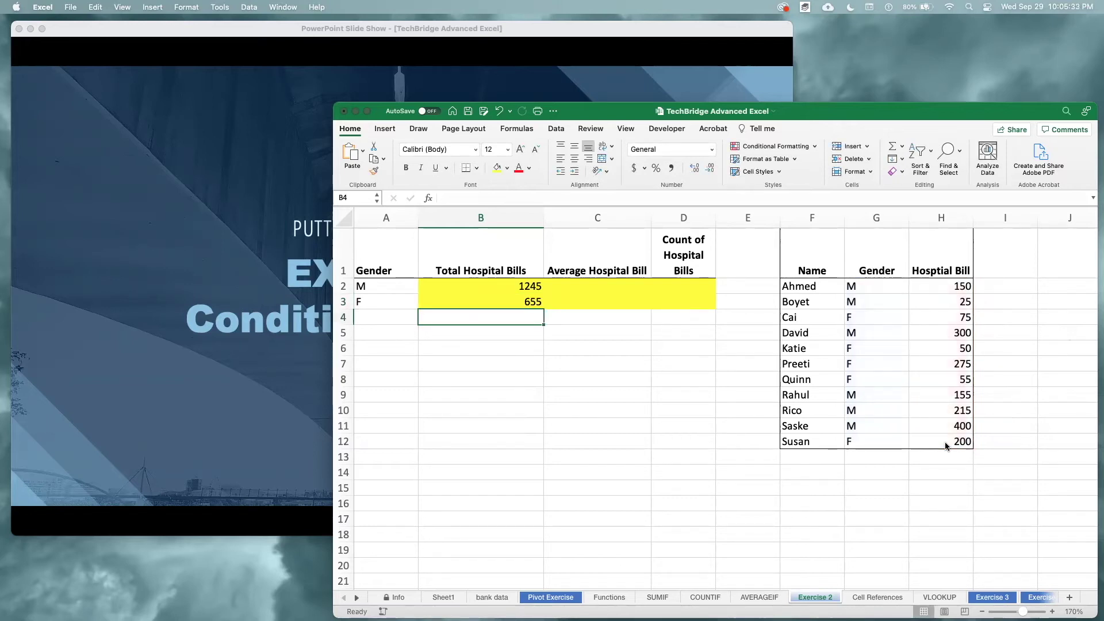
Average the male patients' hospital bills in C2 with the formula =averageif(G2:G12,"M",H2:H12).
left_click(637, 284)
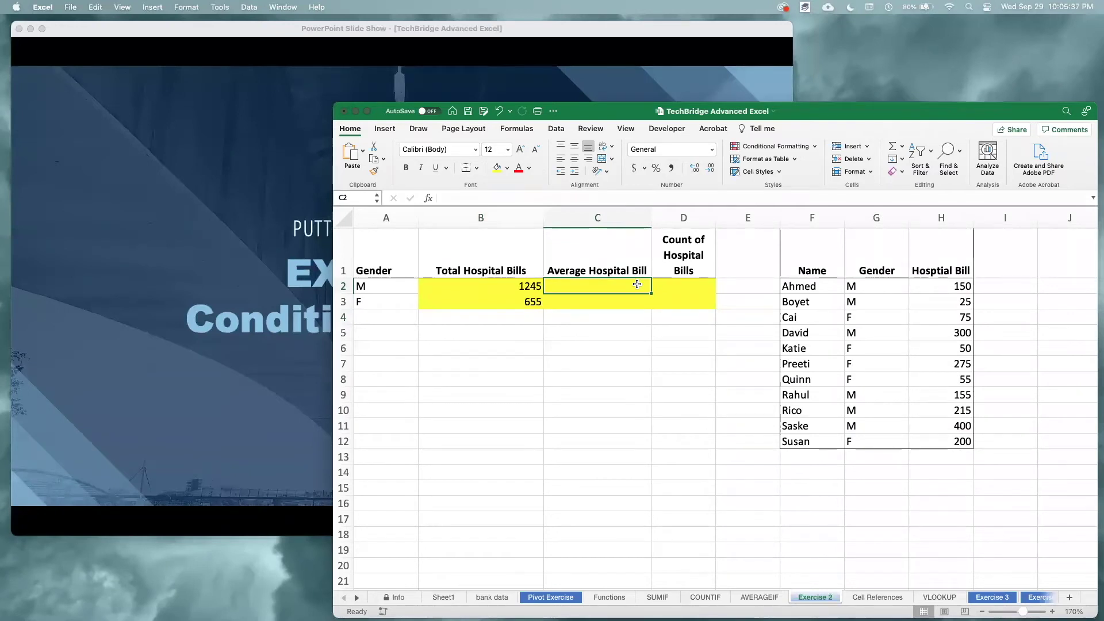
type("=averageif")
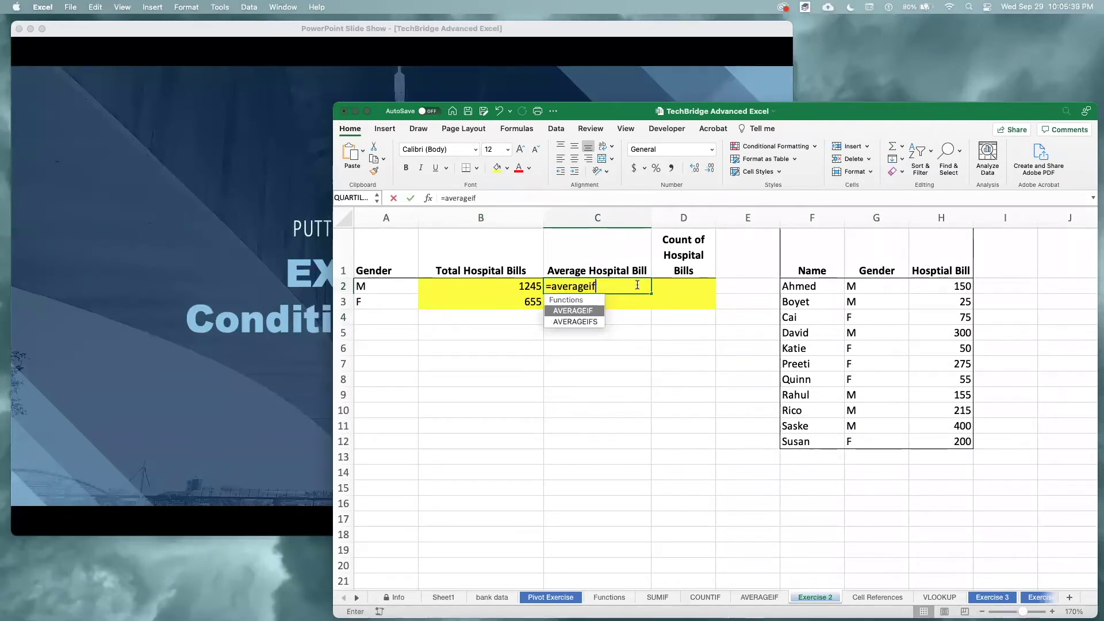
type("(")
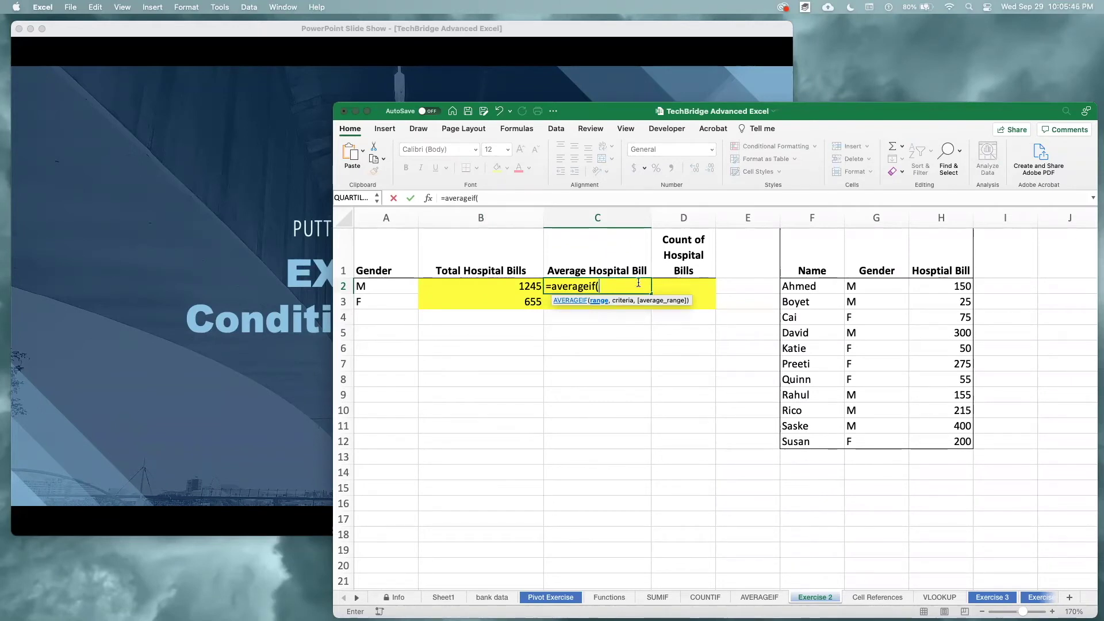
left_click_drag(857, 287, 882, 441)
type(",")
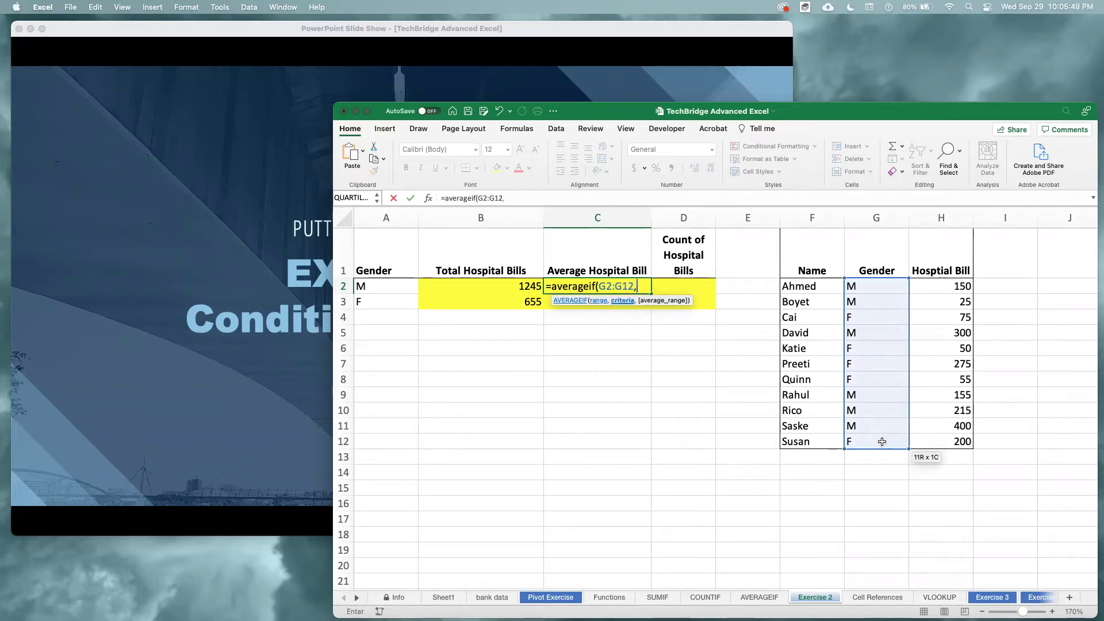
type("\"M\",")
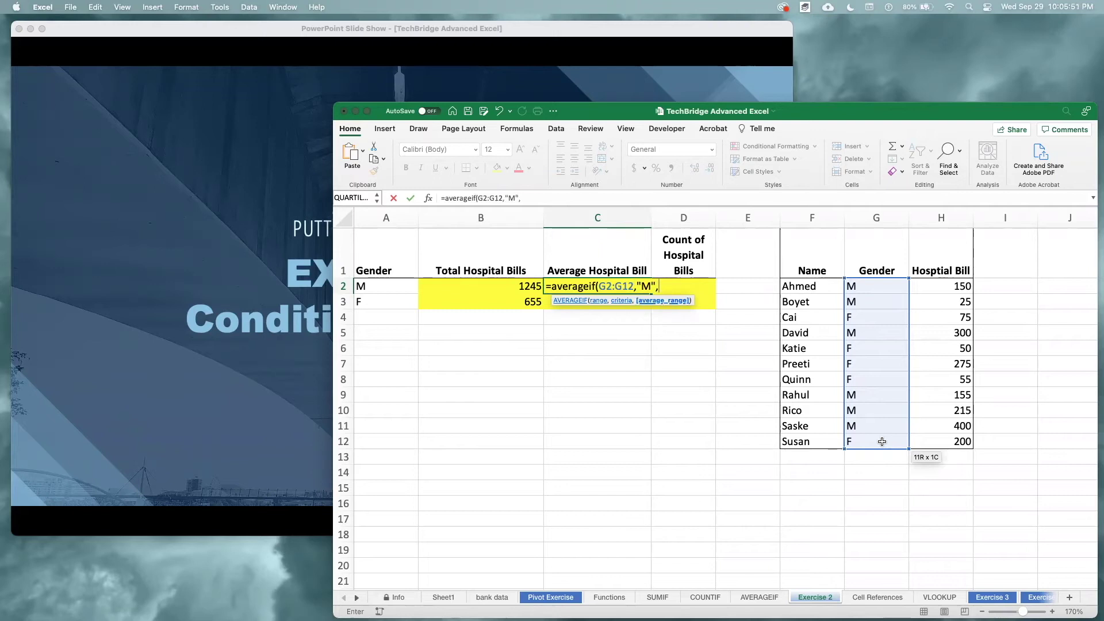
left_click_drag(930, 286, 937, 445)
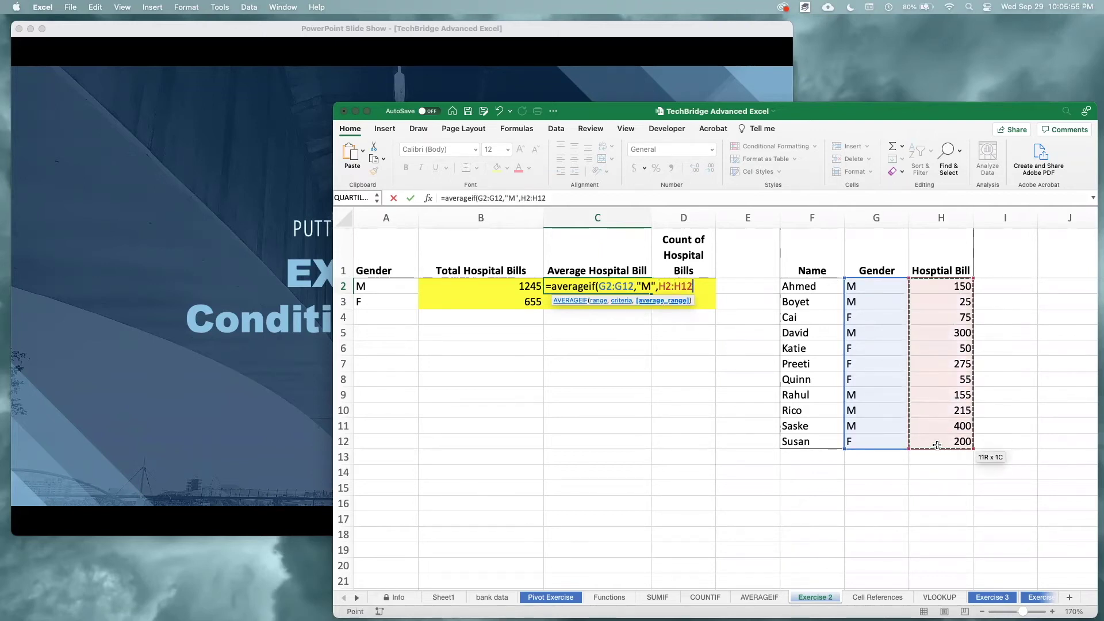
type(")")
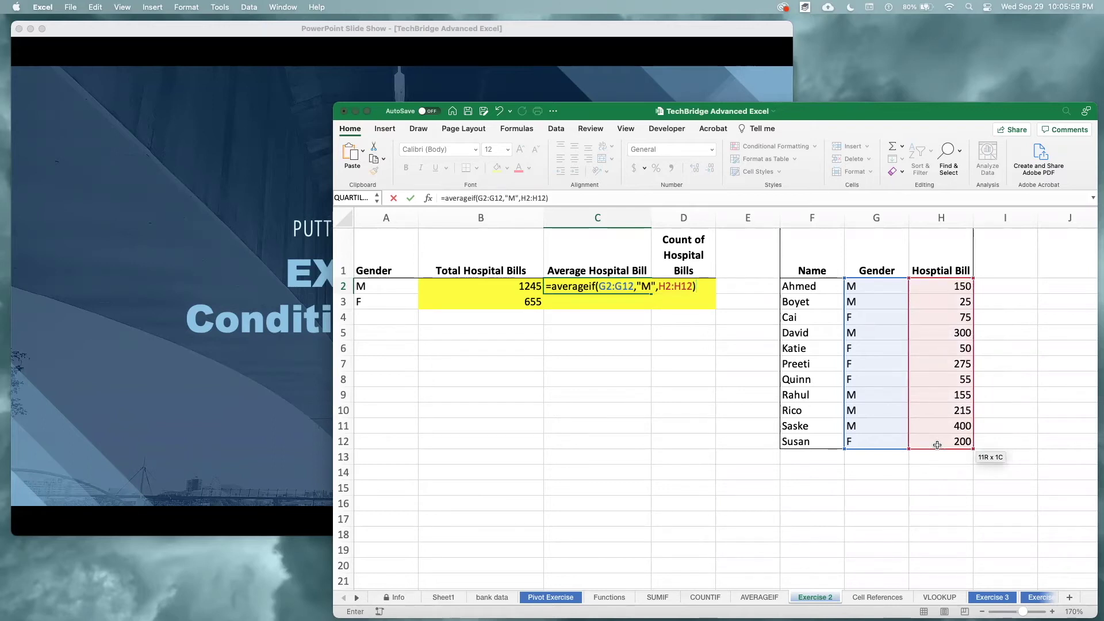
key("Return")
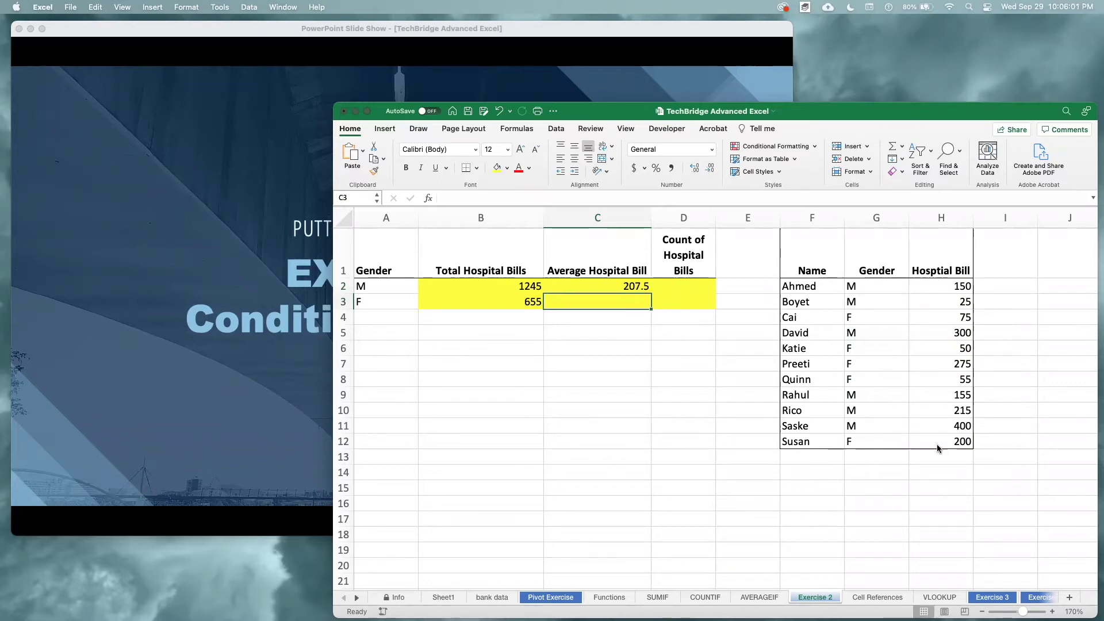
Average the female patients' hospital bills in C3 with the formula =averageif(G2:G12,"F",H2:H12).
type("=")
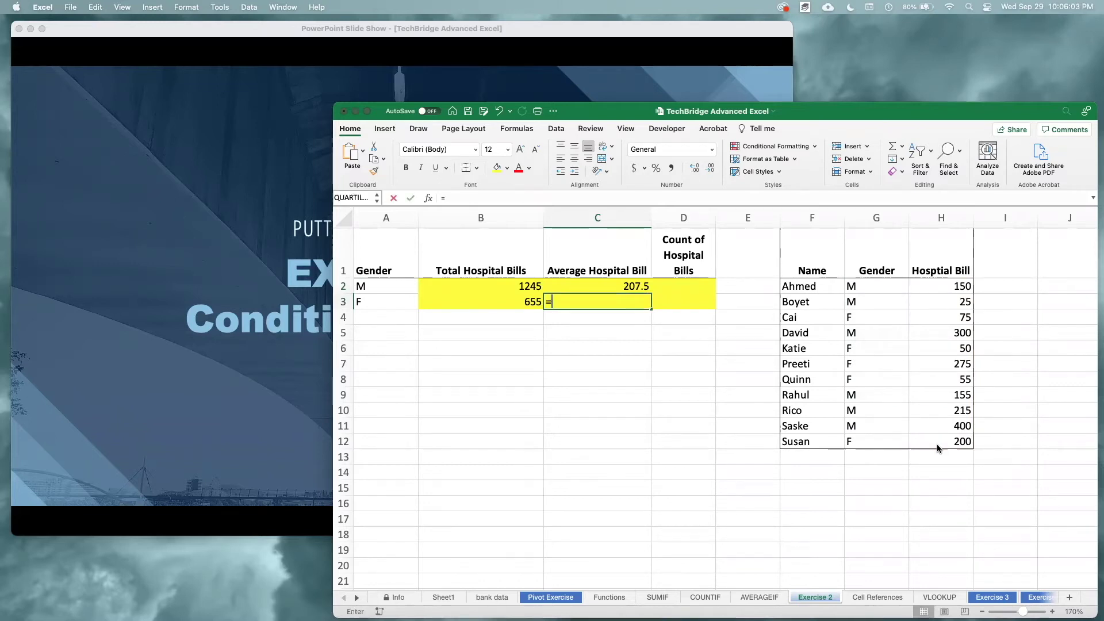
type("averageif(")
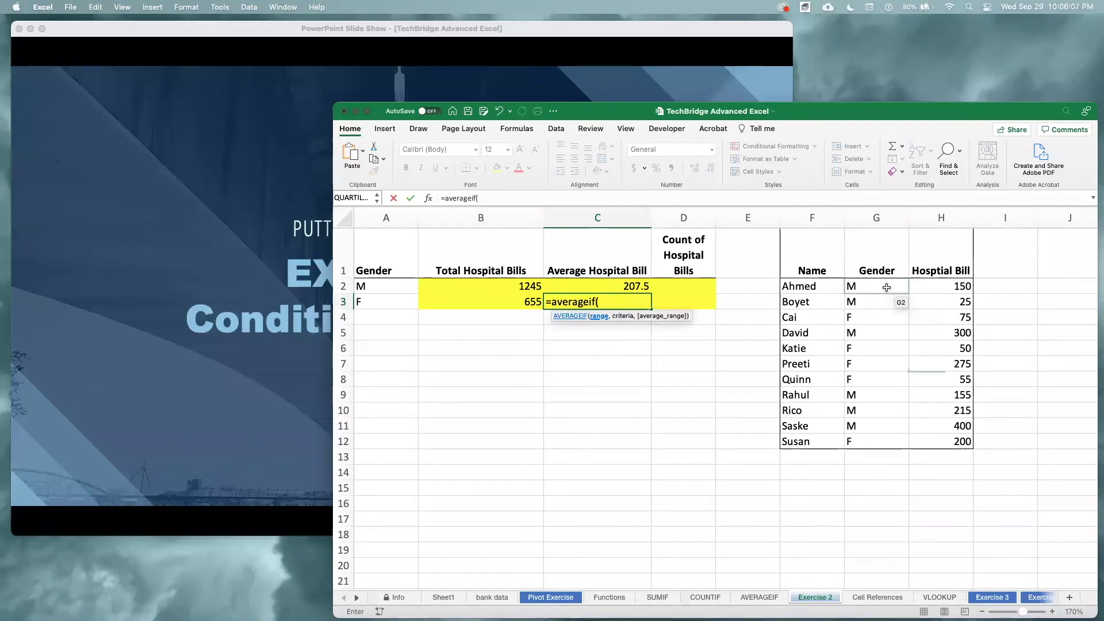
left_click_drag(886, 287, 887, 441)
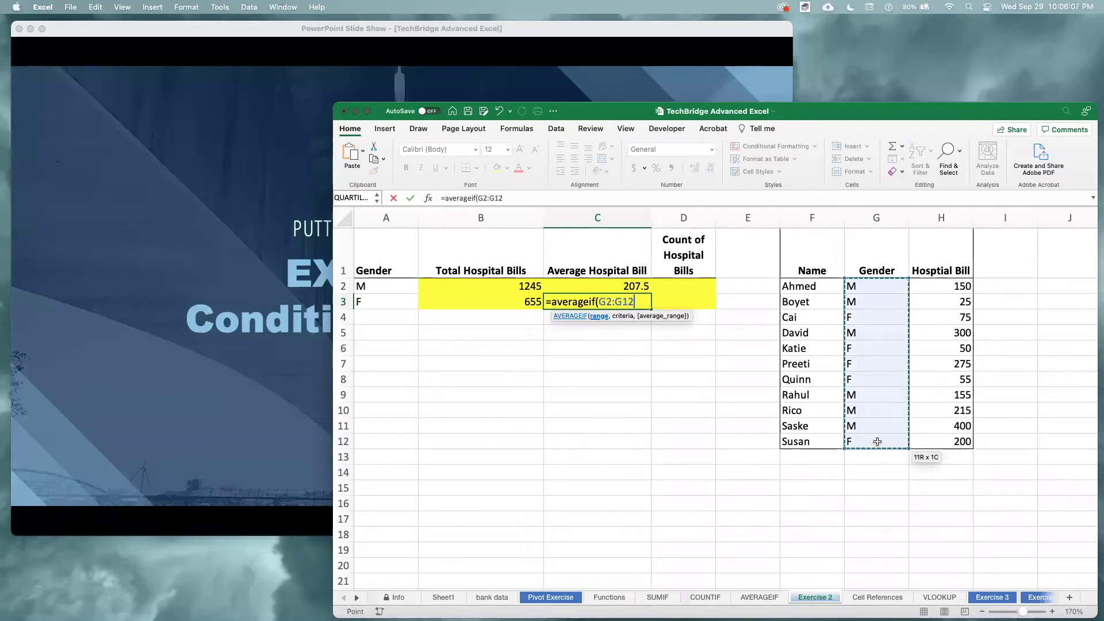
type(",")
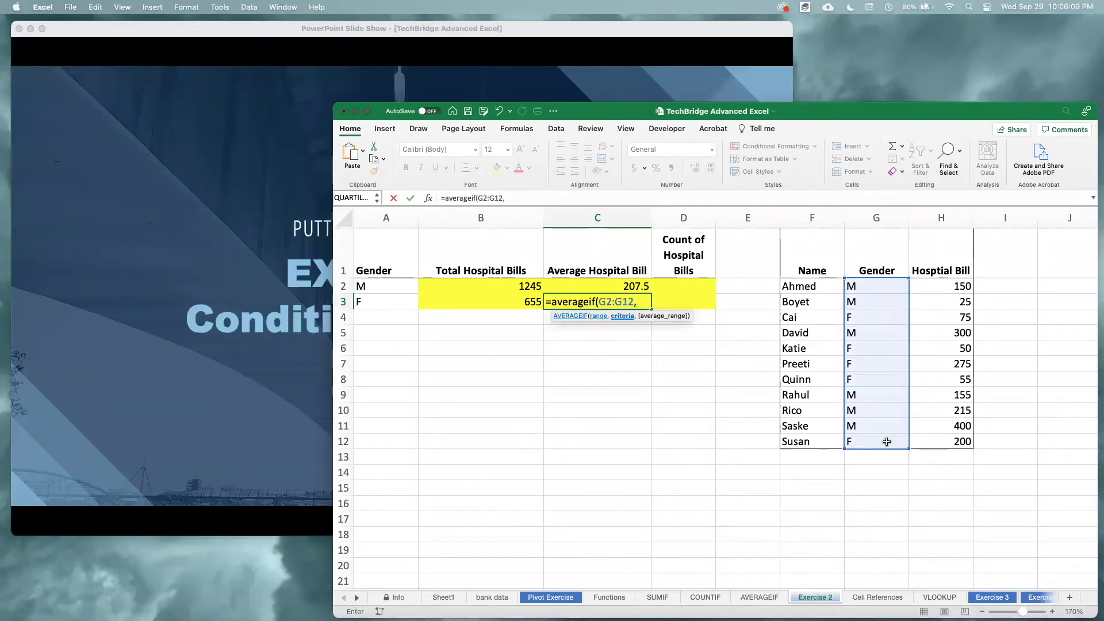
type("\"F\",")
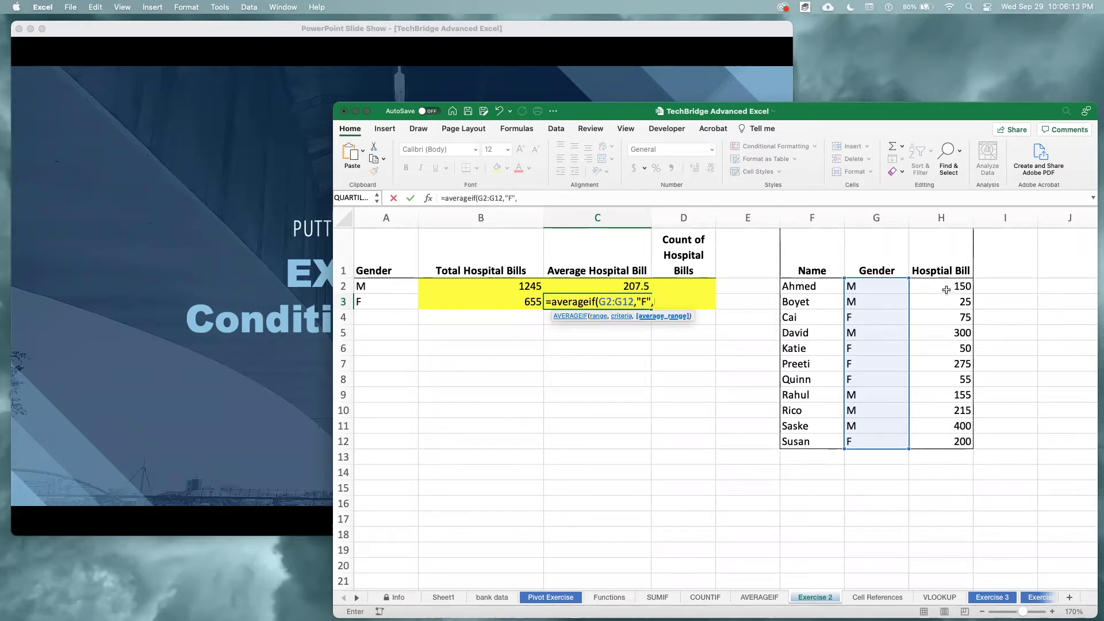
left_click_drag(940, 286, 938, 437)
type(")")
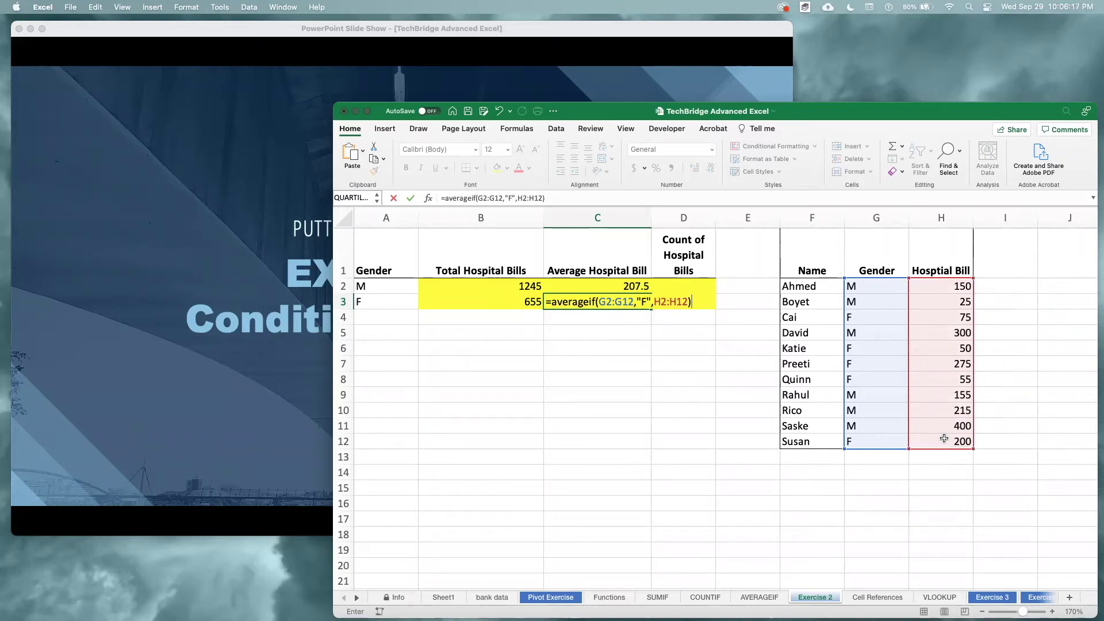
key("Return")
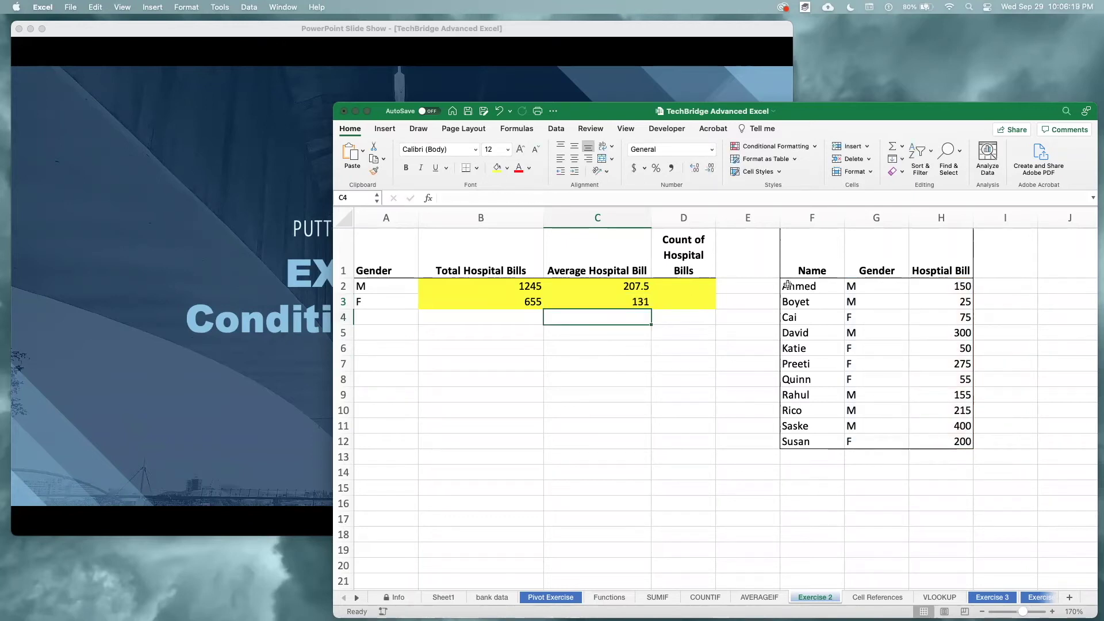
Count the male patients' hospital bills in D2 with the formula =countif(G2:G12,"M").
left_click(689, 286)
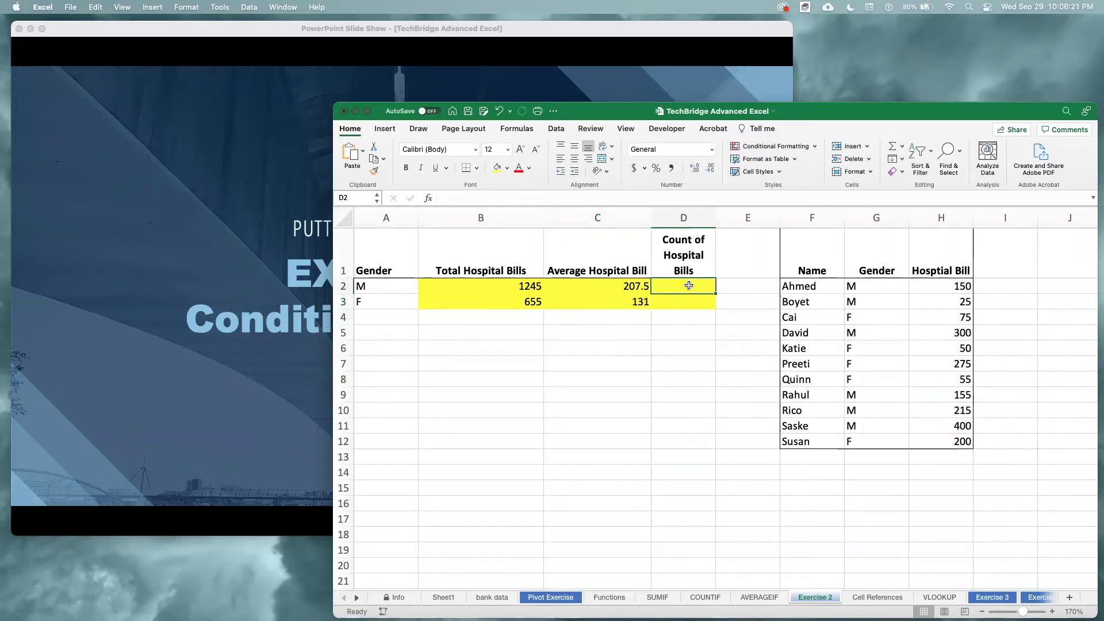
type("=count")
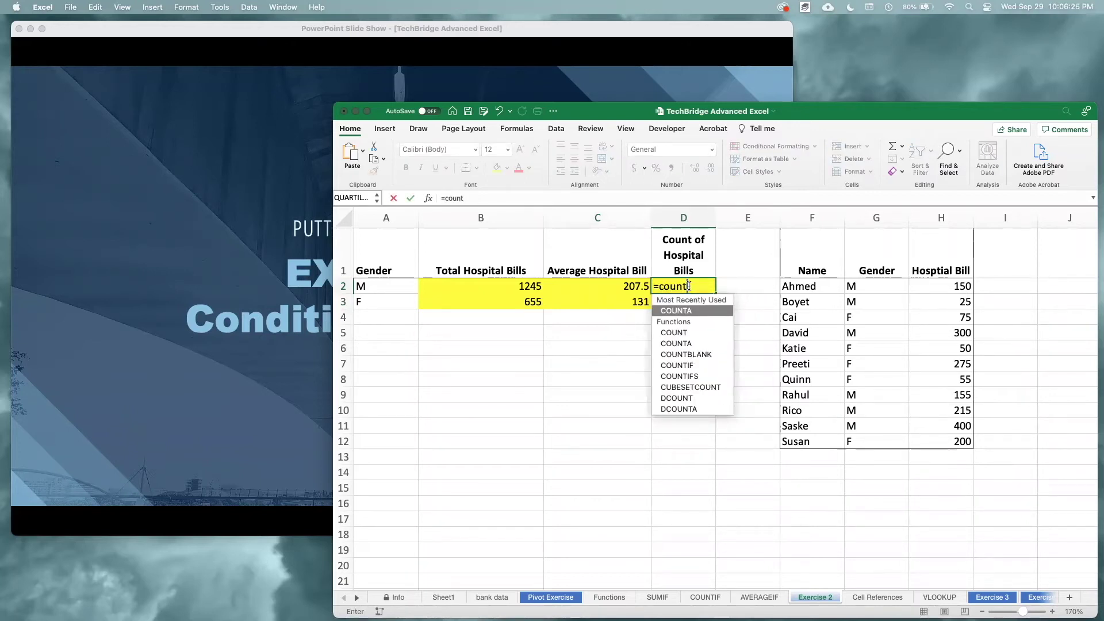
type("if(")
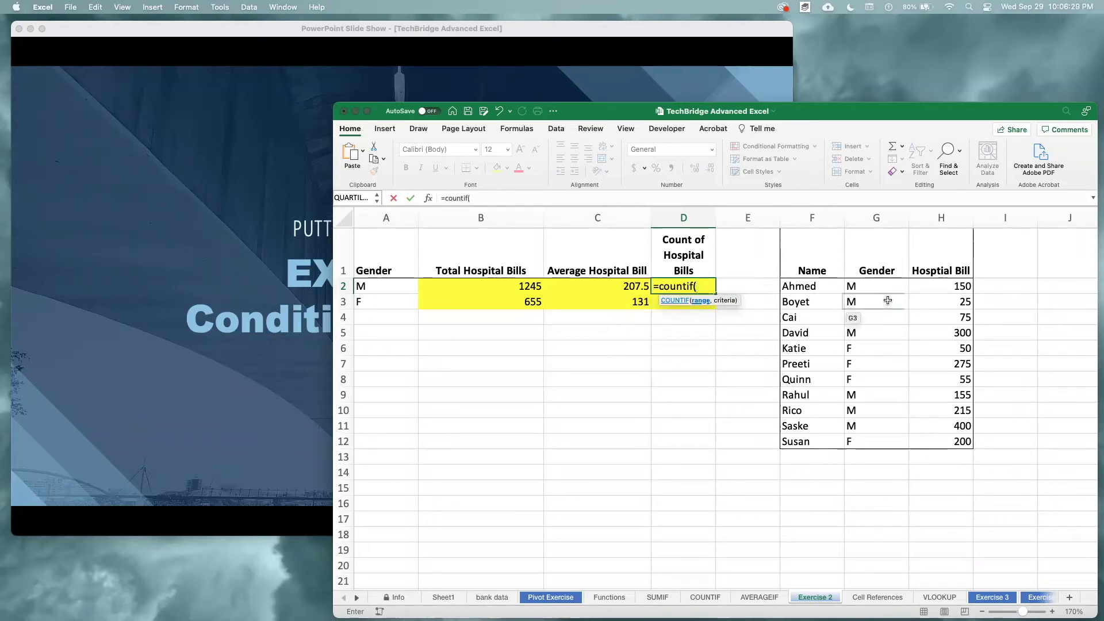
left_click_drag(878, 287, 880, 436)
type(",\"M\")")
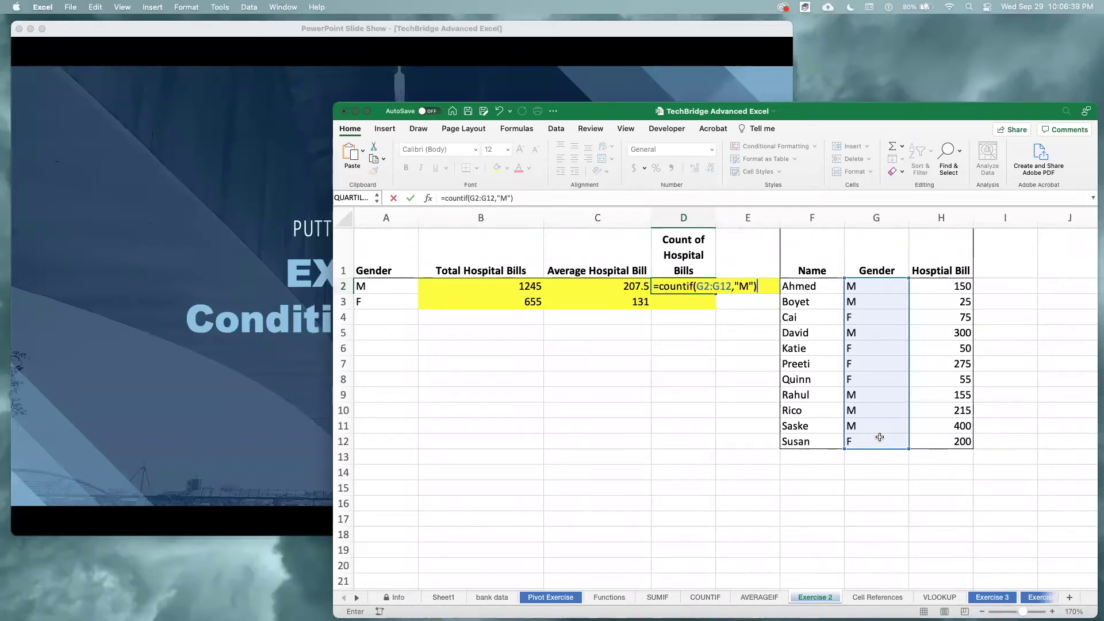
key("Return")
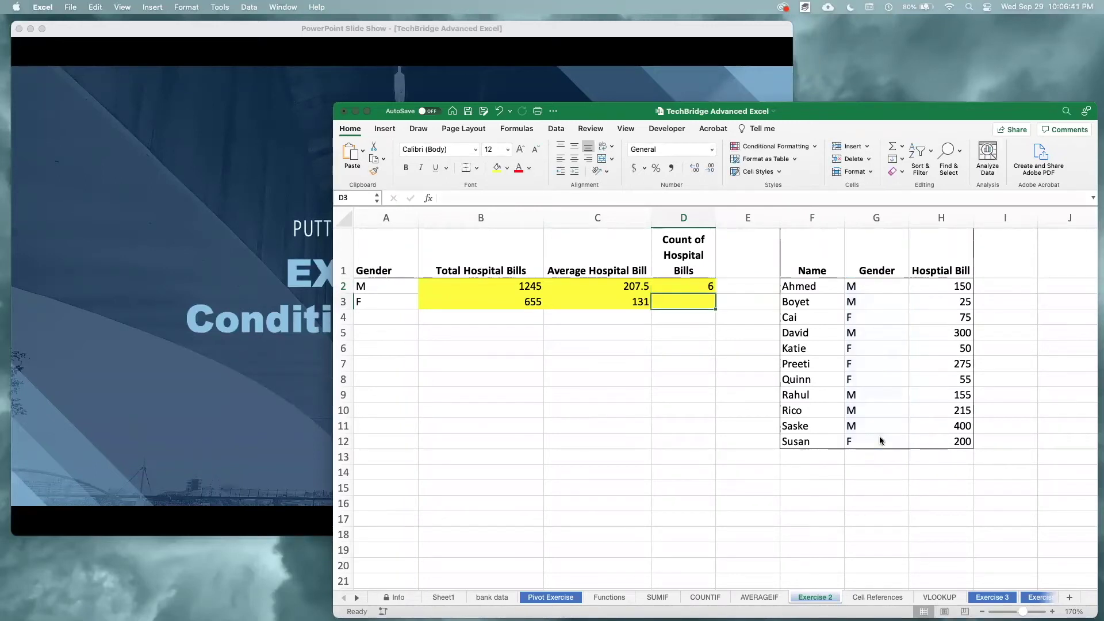
Count the female patients' hospital bills in D3 with the formula =countif(G2:G12,"F").
type("=c")
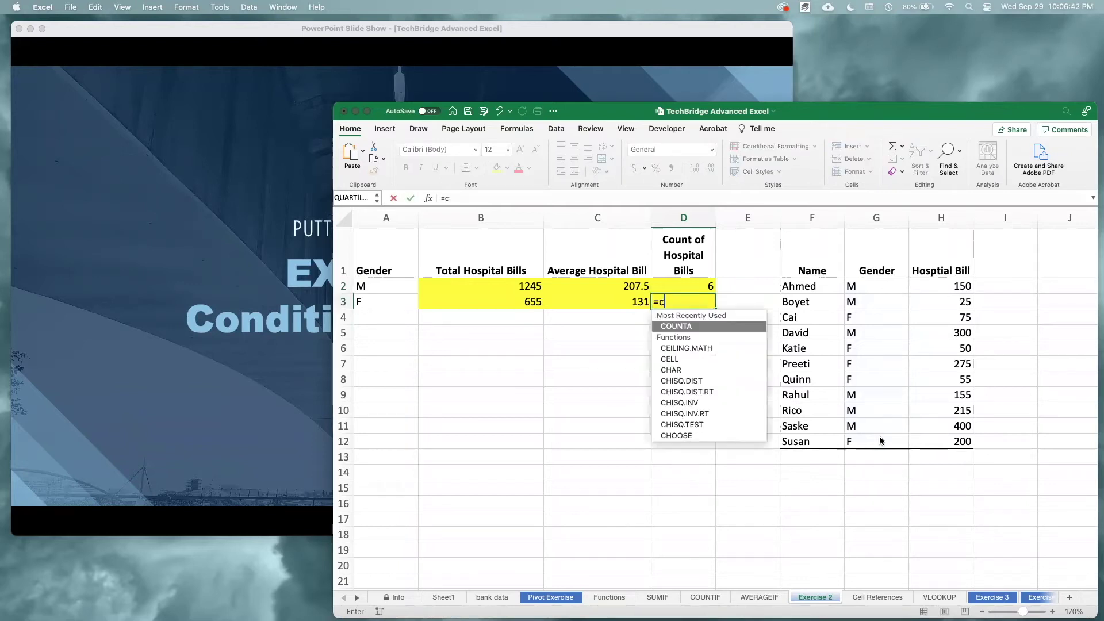
type("ountif(")
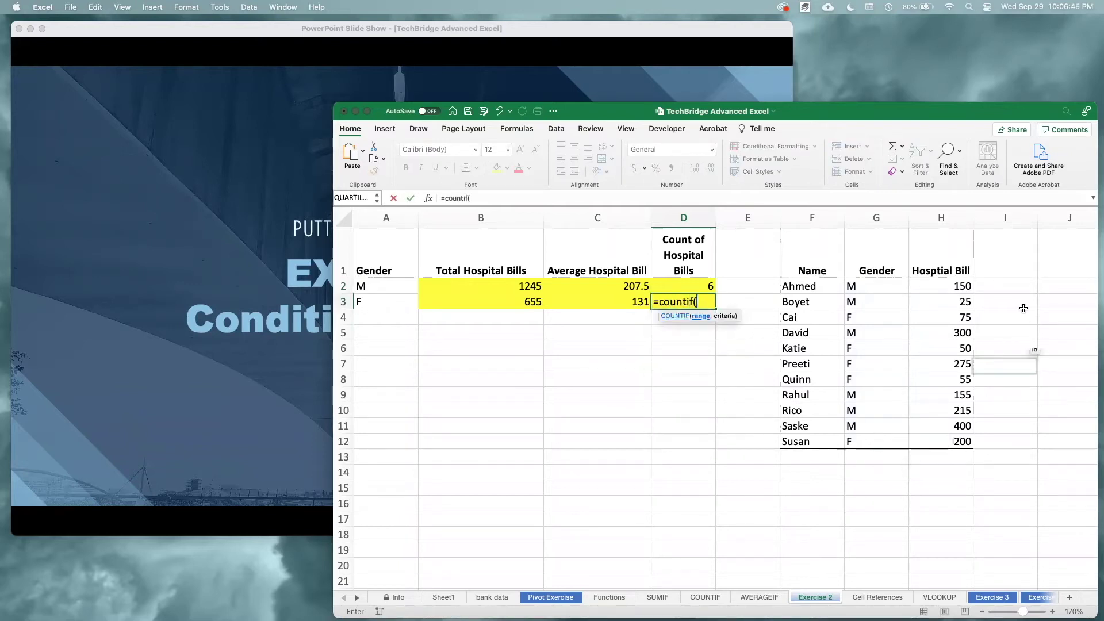
left_click_drag(851, 291, 865, 443)
type(",\"F\"")
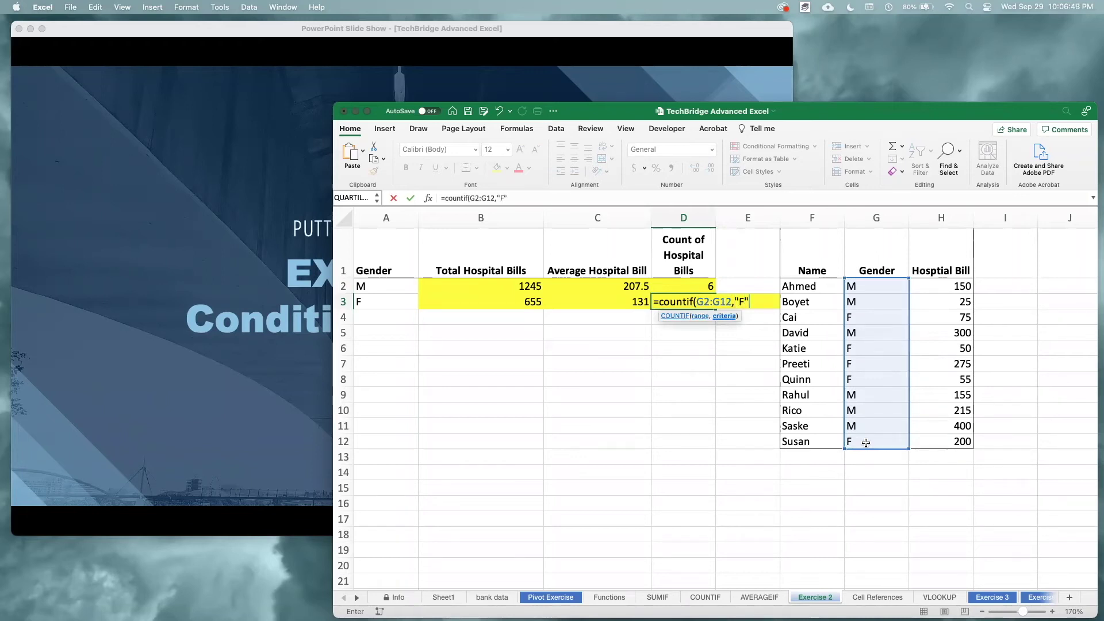
type(")")
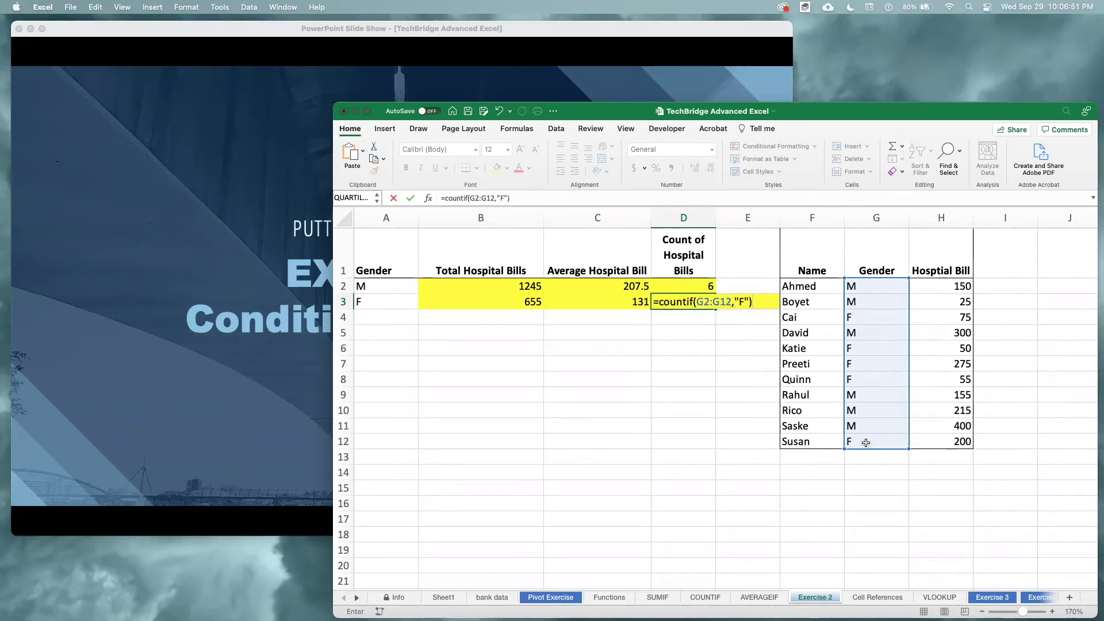
key("Return")
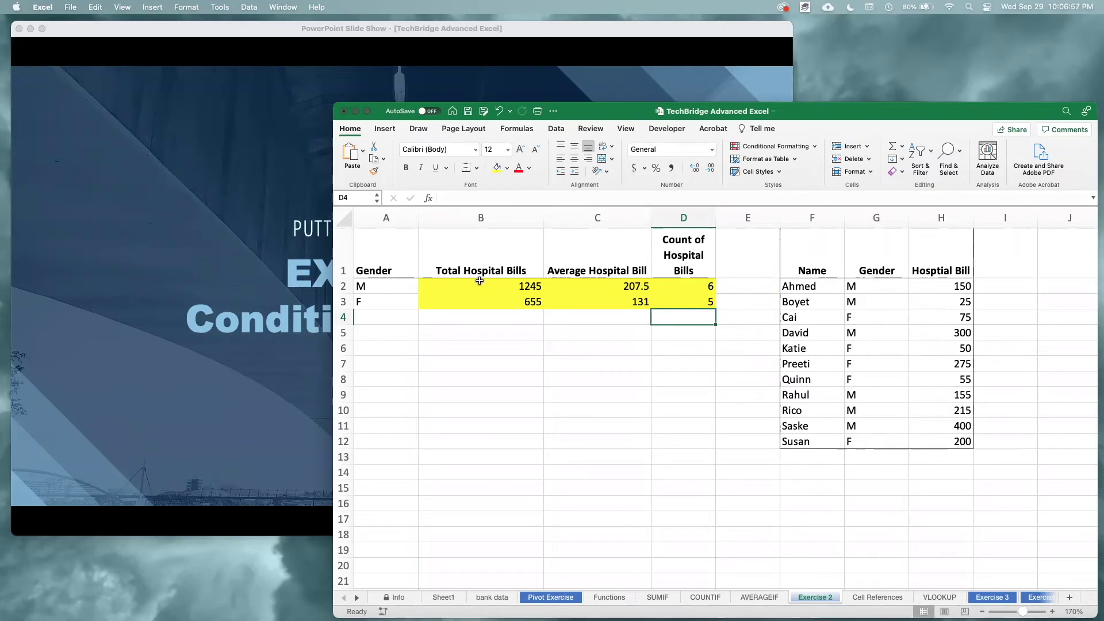
Switch to the PowerPoint slide show and advance to the slide listing the Conditional Formatting options.
left_click(224, 241)
left_click(275, 253)
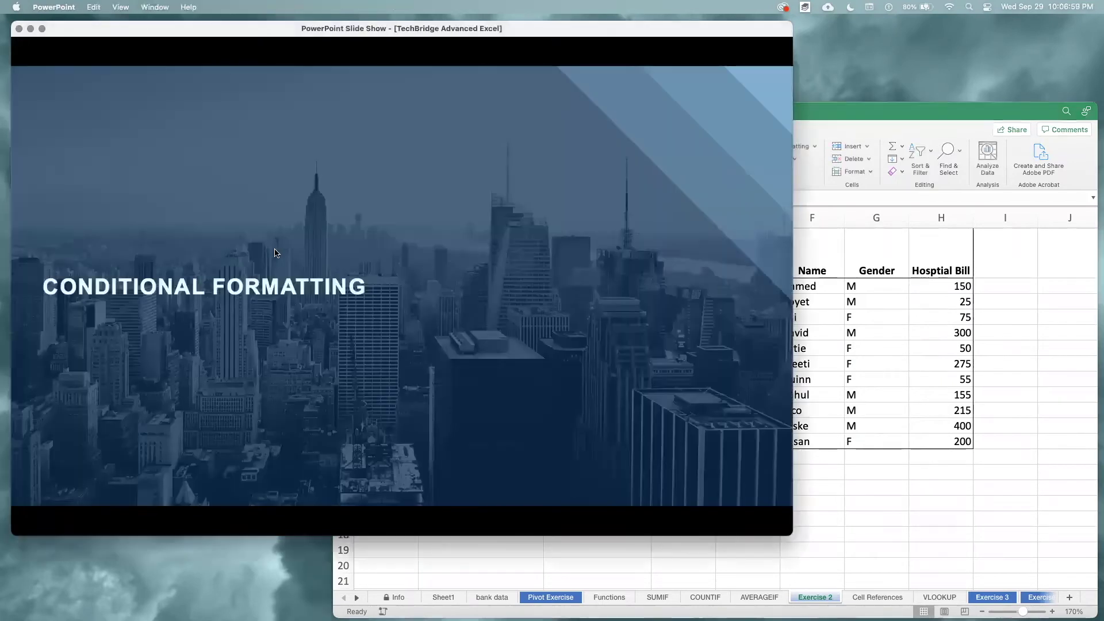
left_click(275, 253)
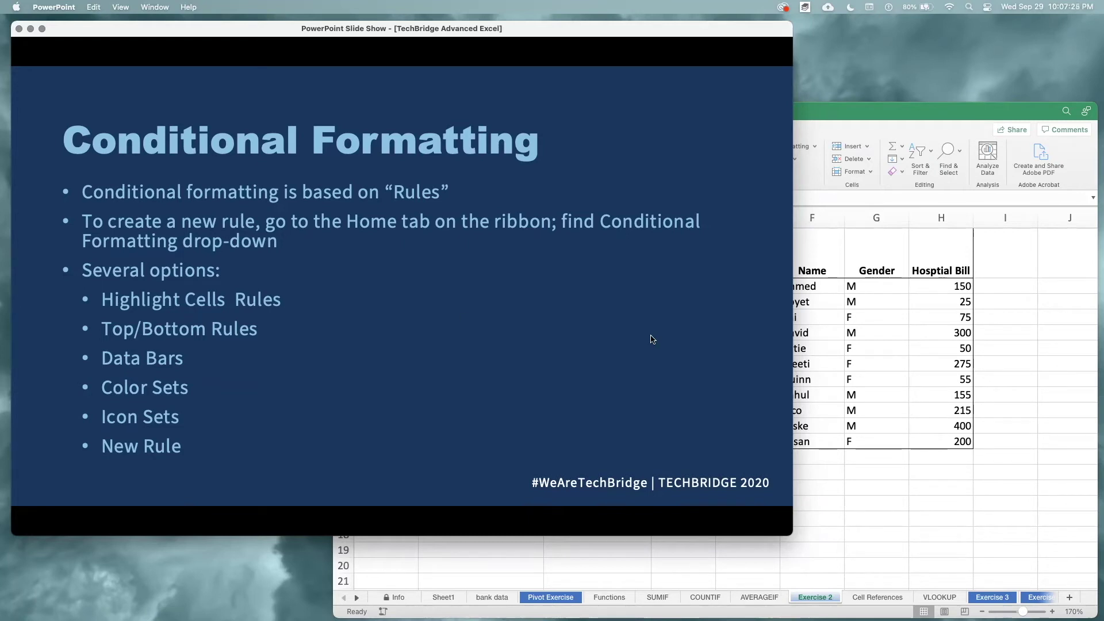
Switch back to Excel and set up a Greater Than highlight rule with the value 200 for the hospital bills in H2:H12.
left_click(996, 314)
left_click_drag(943, 286, 927, 348)
left_click(881, 293)
left_click_drag(881, 297, 880, 440)
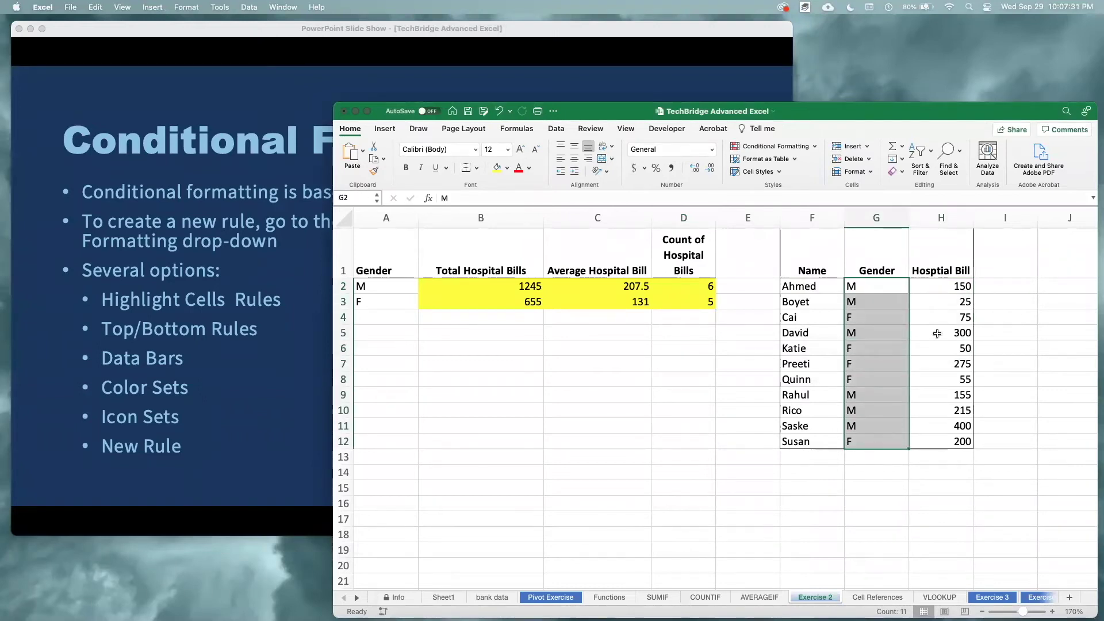
left_click_drag(931, 286, 947, 444)
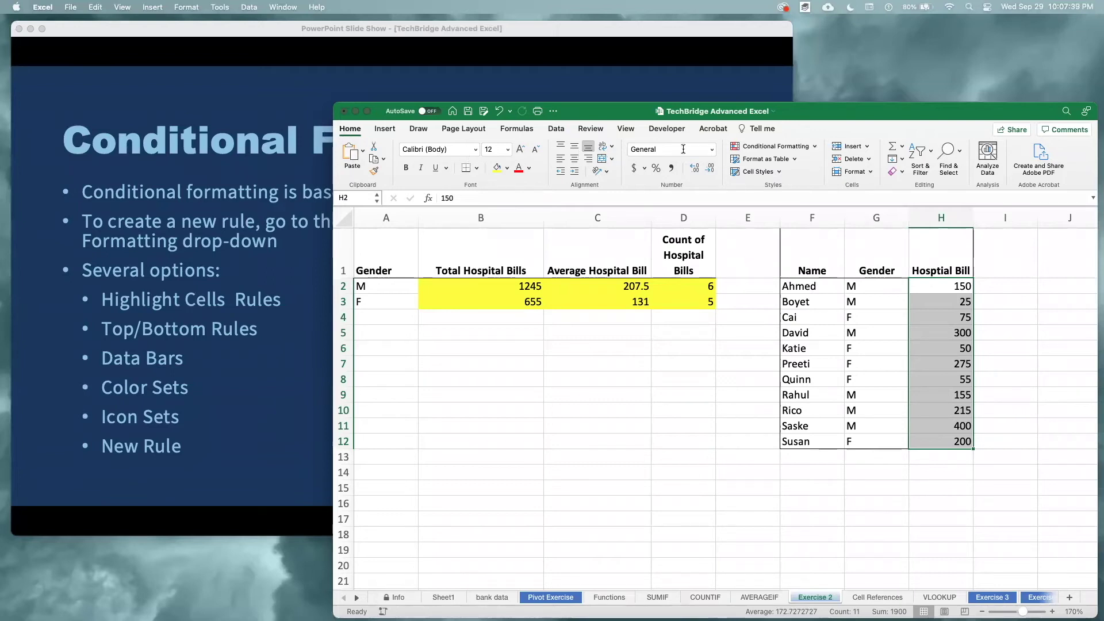
left_click(760, 150)
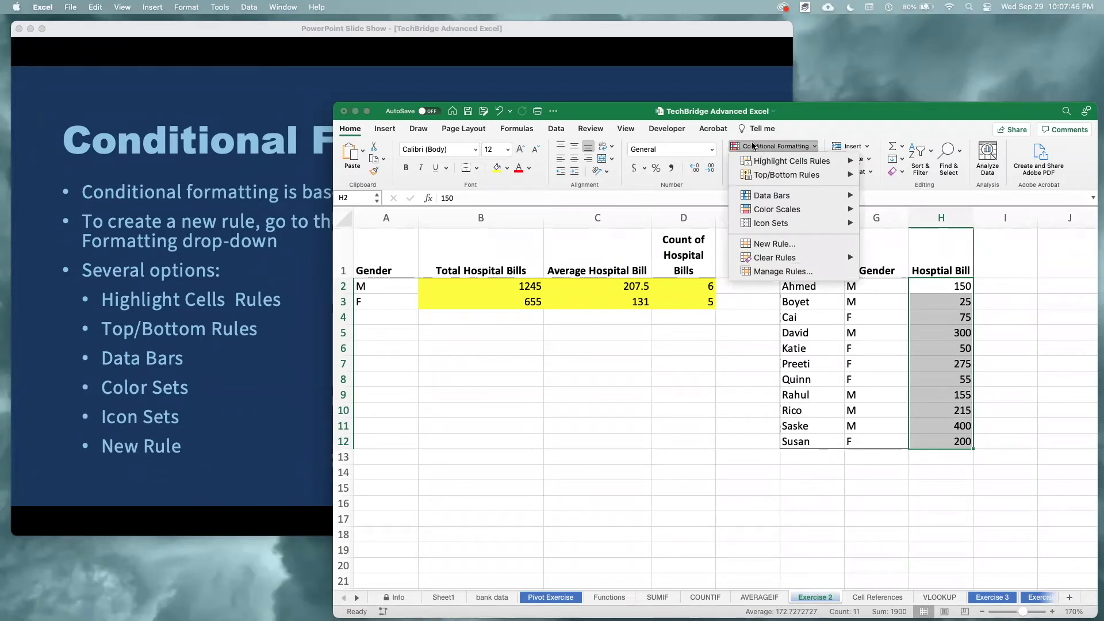
mouse_move(764, 164)
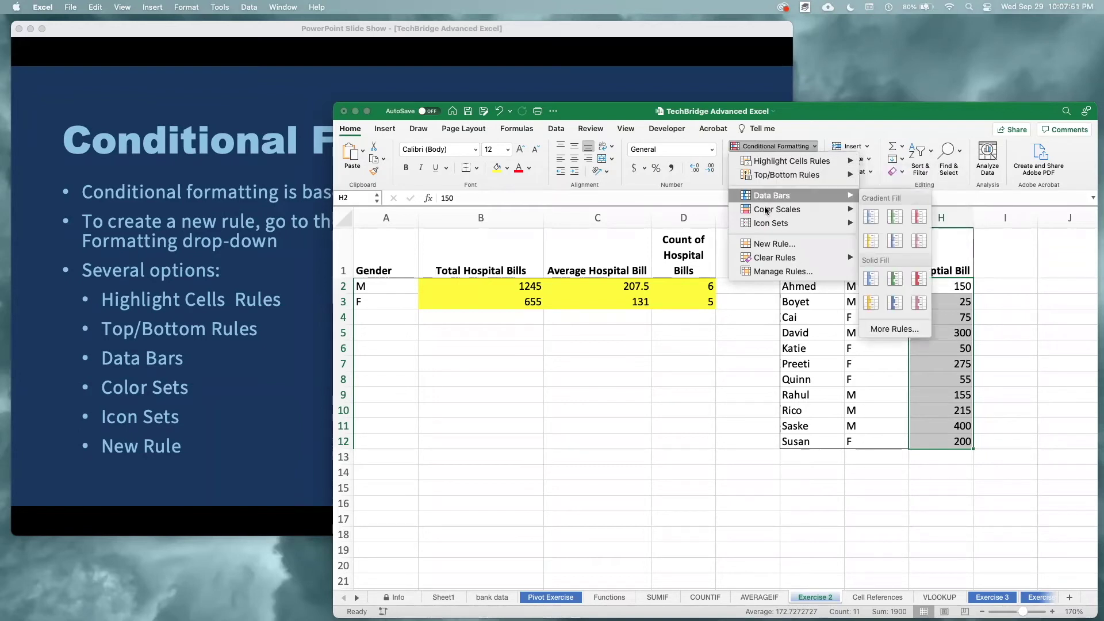
mouse_move(765, 210)
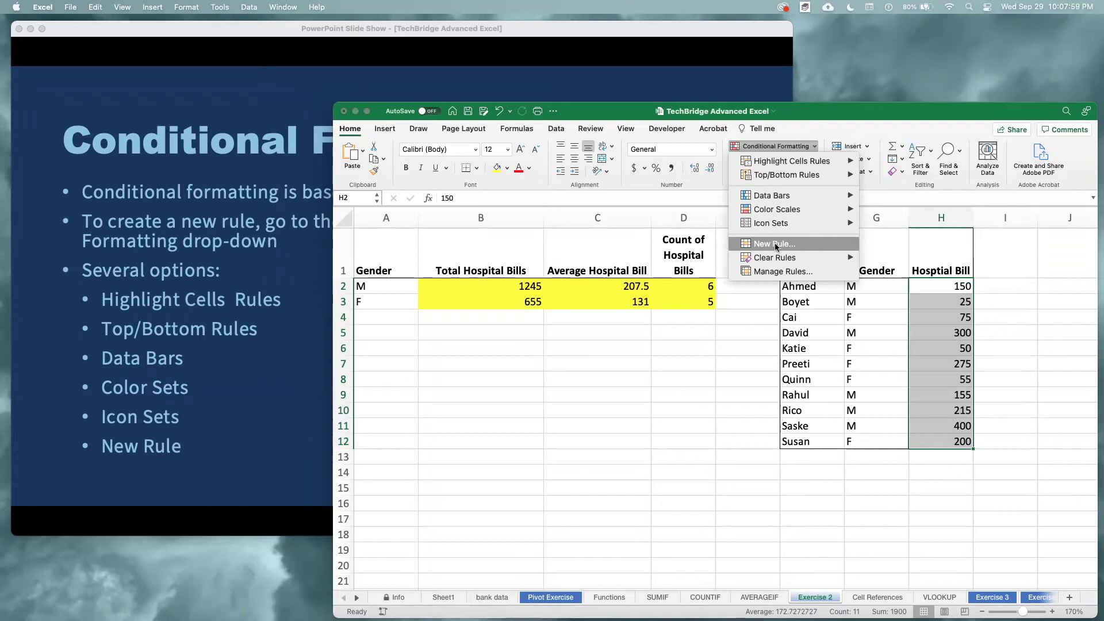
mouse_move(778, 167)
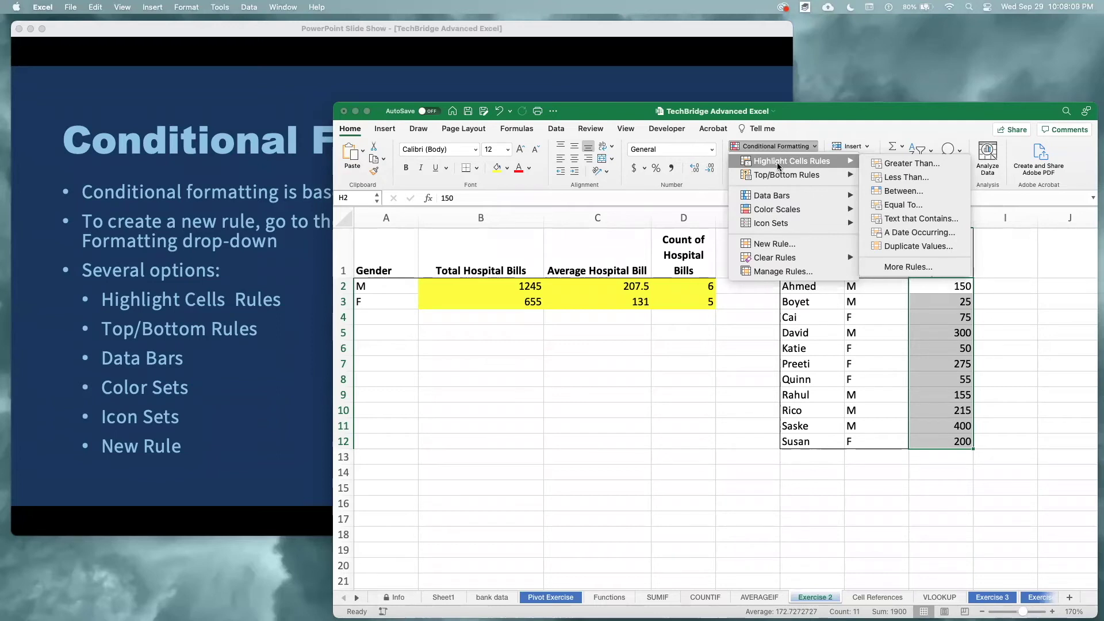
left_click(896, 165)
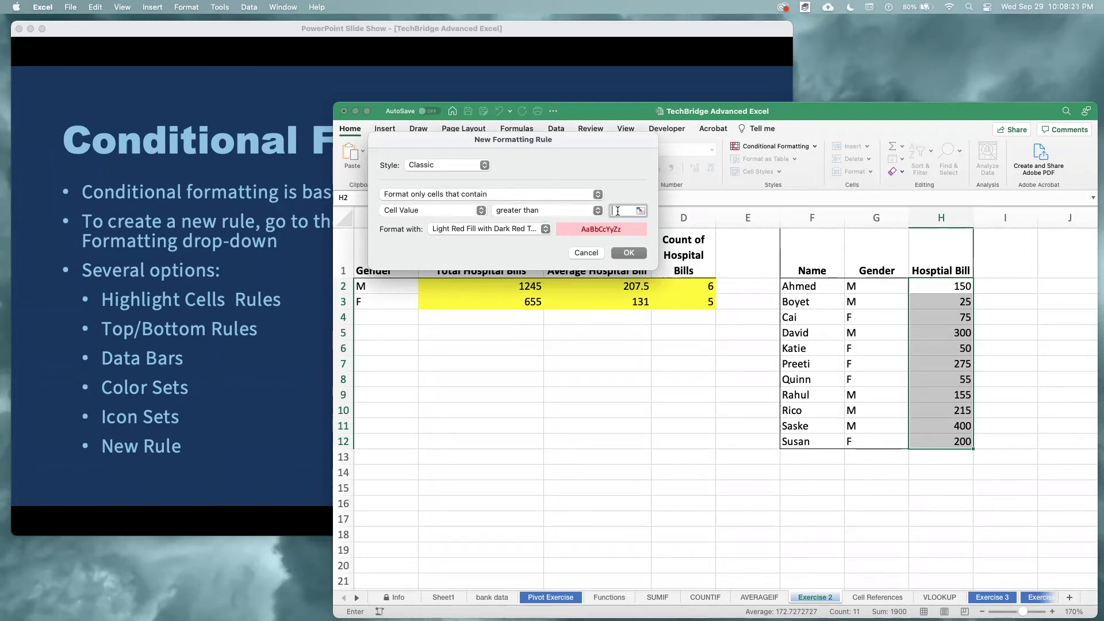
type("200")
left_click(543, 230)
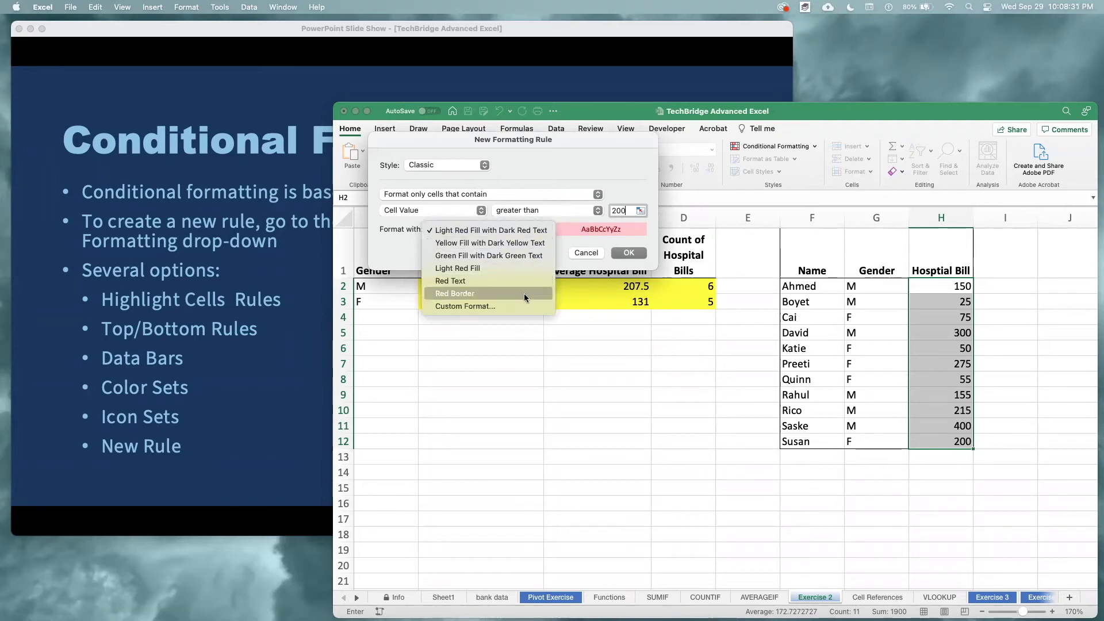
left_click(509, 306)
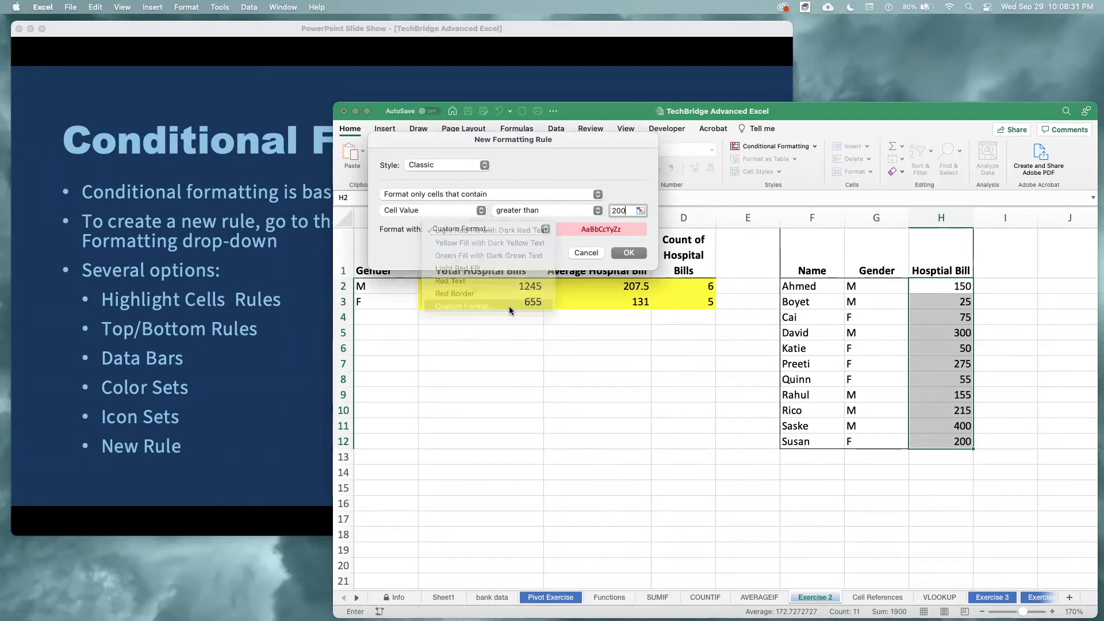
left_click(477, 149)
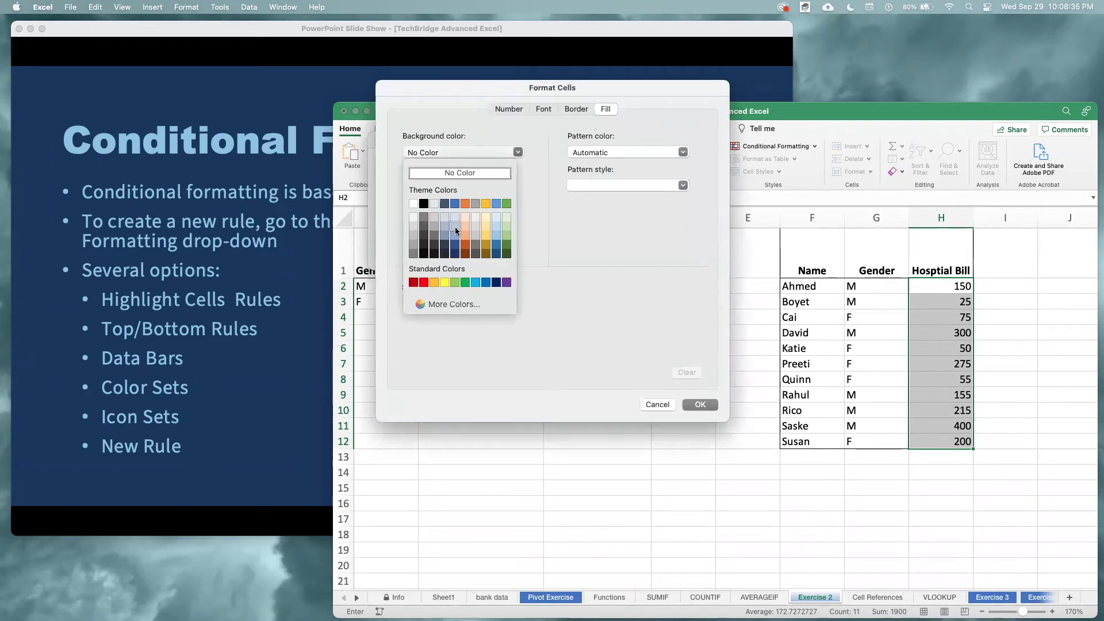
left_click(578, 206)
left_click(657, 404)
Apply the greater-than rule to the hospital bills with Light Red Fill with Dark Red Text.
left_click(628, 253)
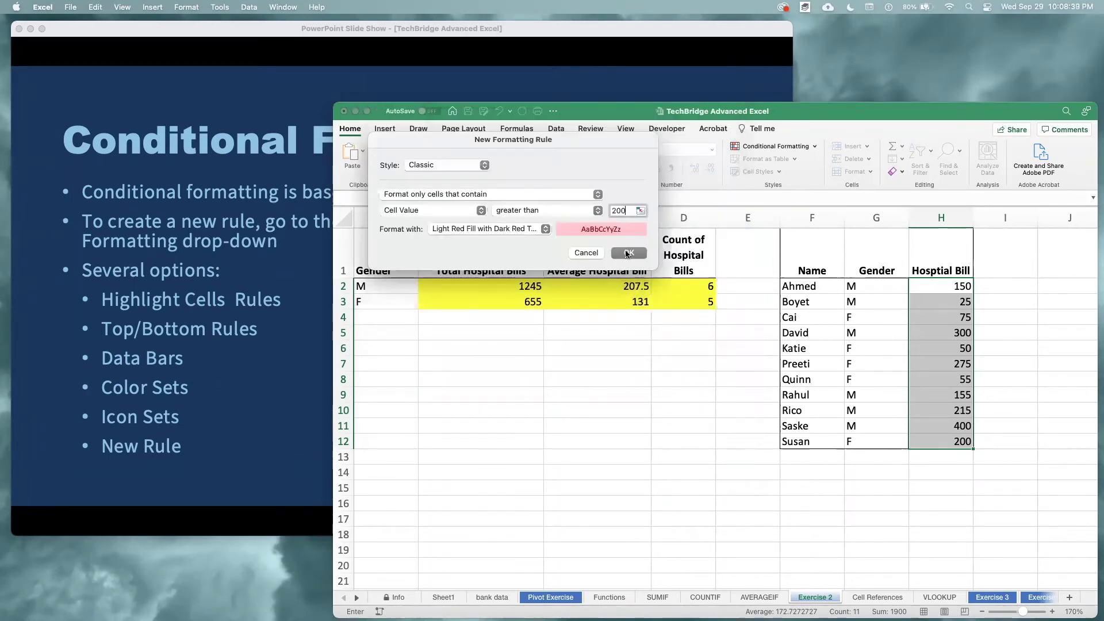
left_click(630, 254)
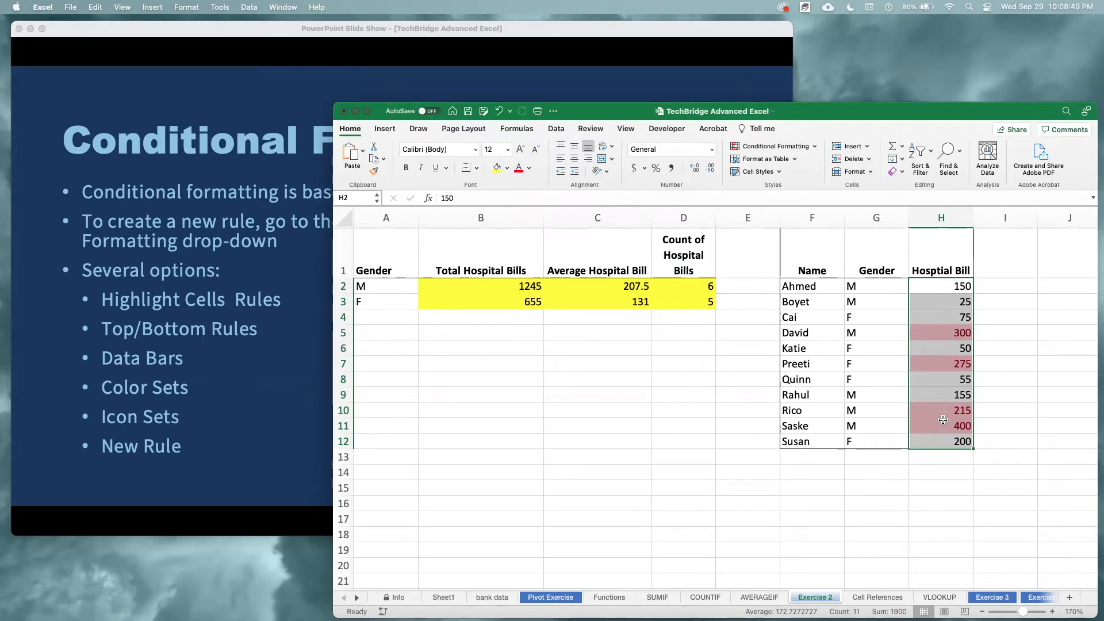
Add a highlight rule to H2:H12 that formats bills less than 100 with Green Fill with Dark Green Text.
left_click(775, 146)
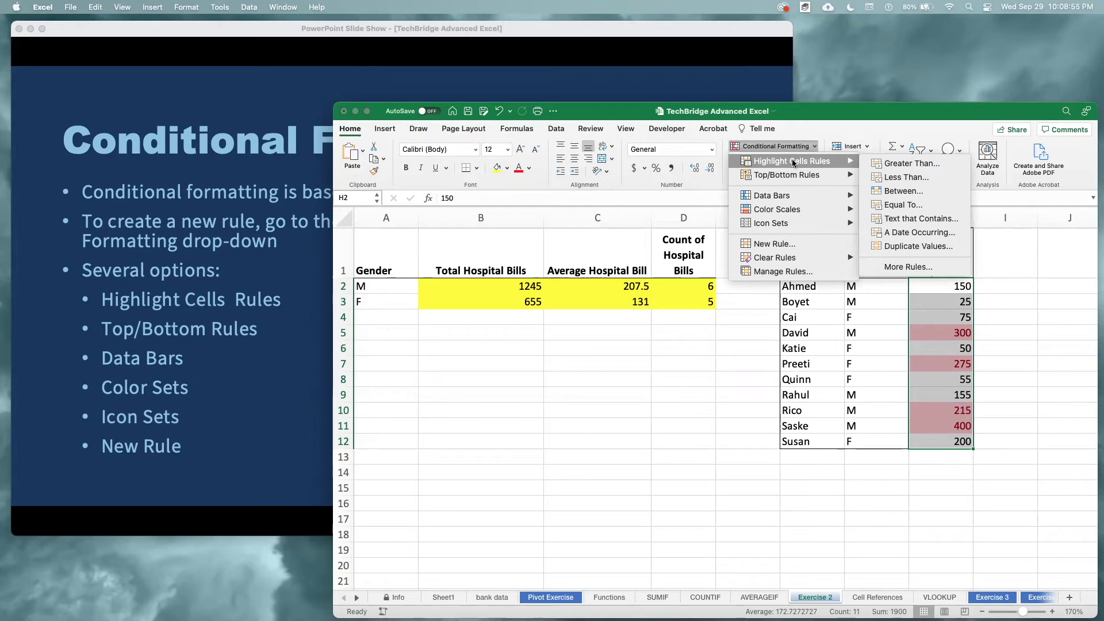
left_click(906, 182)
type("100")
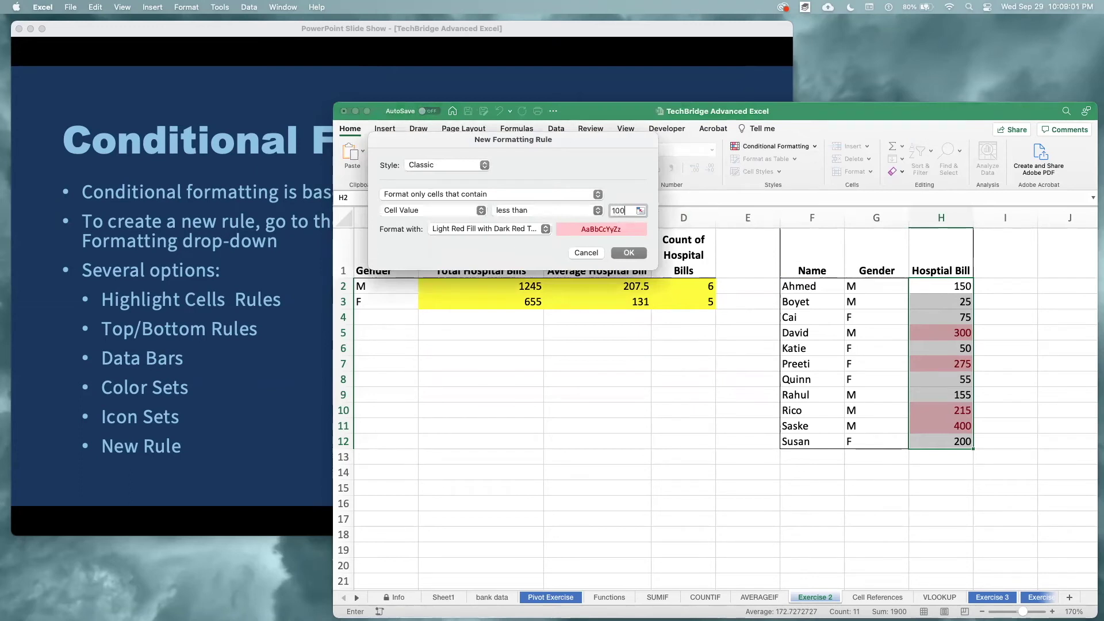
left_click(546, 230)
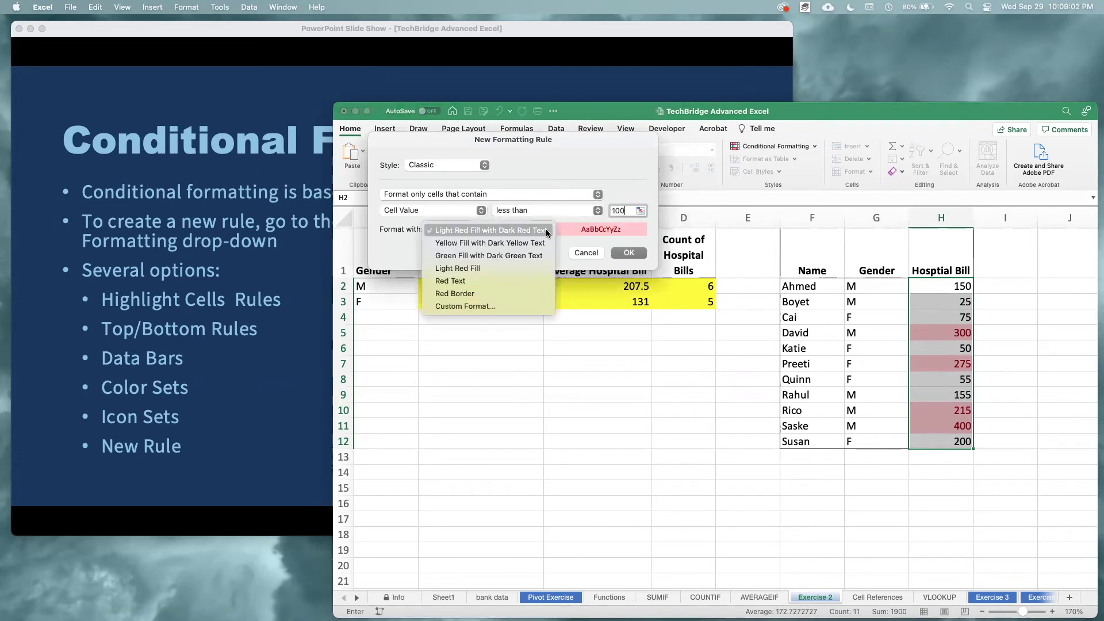
left_click(529, 260)
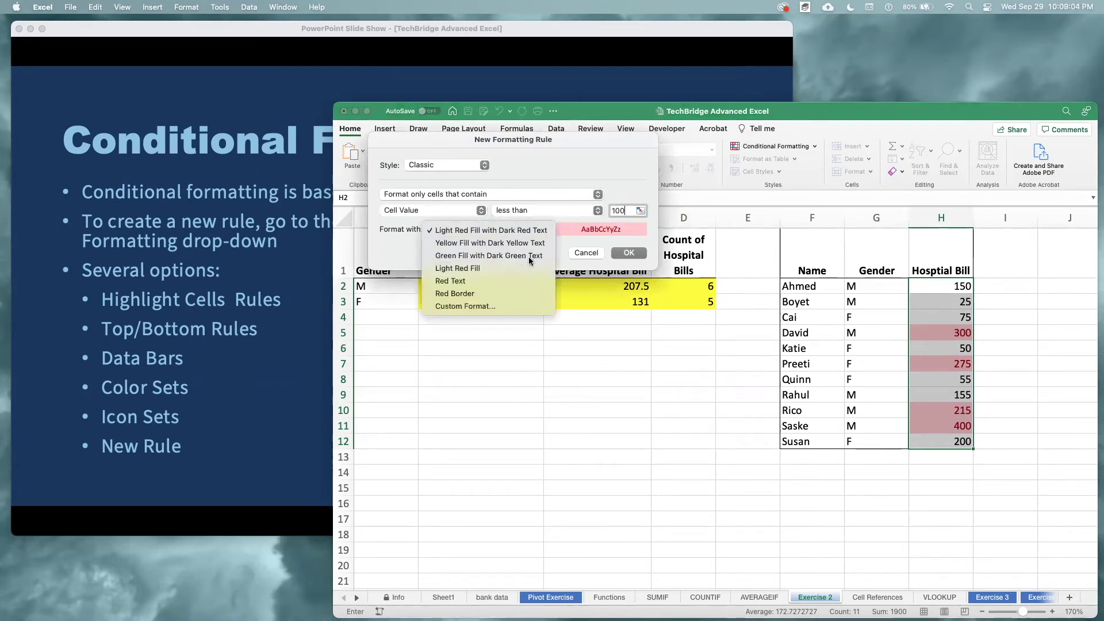
left_click(630, 253)
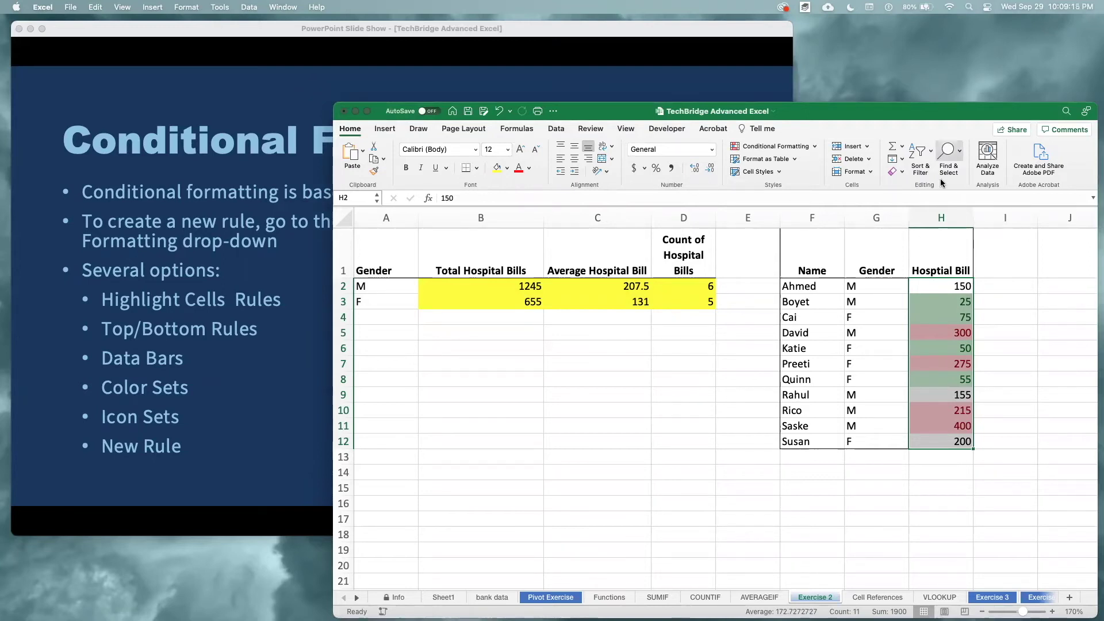
Apply the green-yellow-red color scale to the hospital bills in H2:H12.
left_click(807, 147)
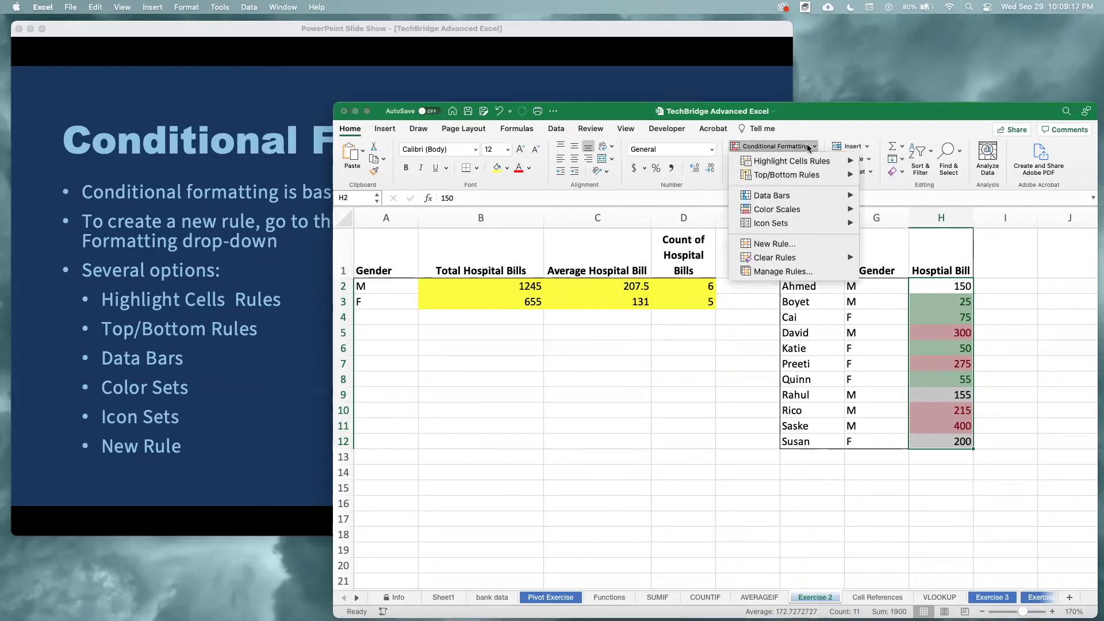
mouse_move(815, 215)
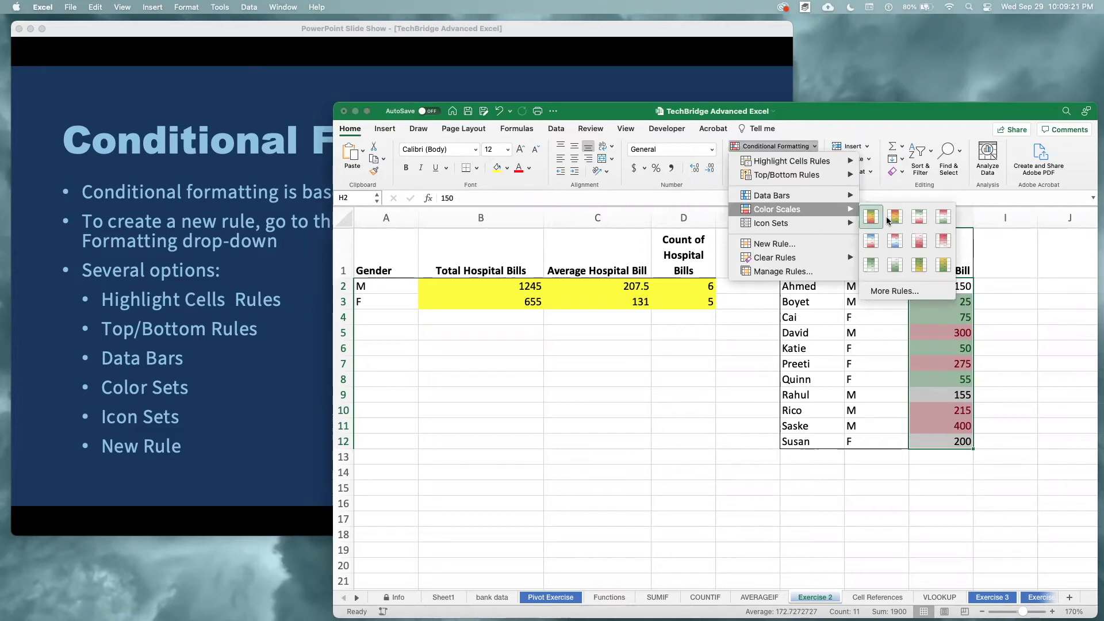
left_click(870, 216)
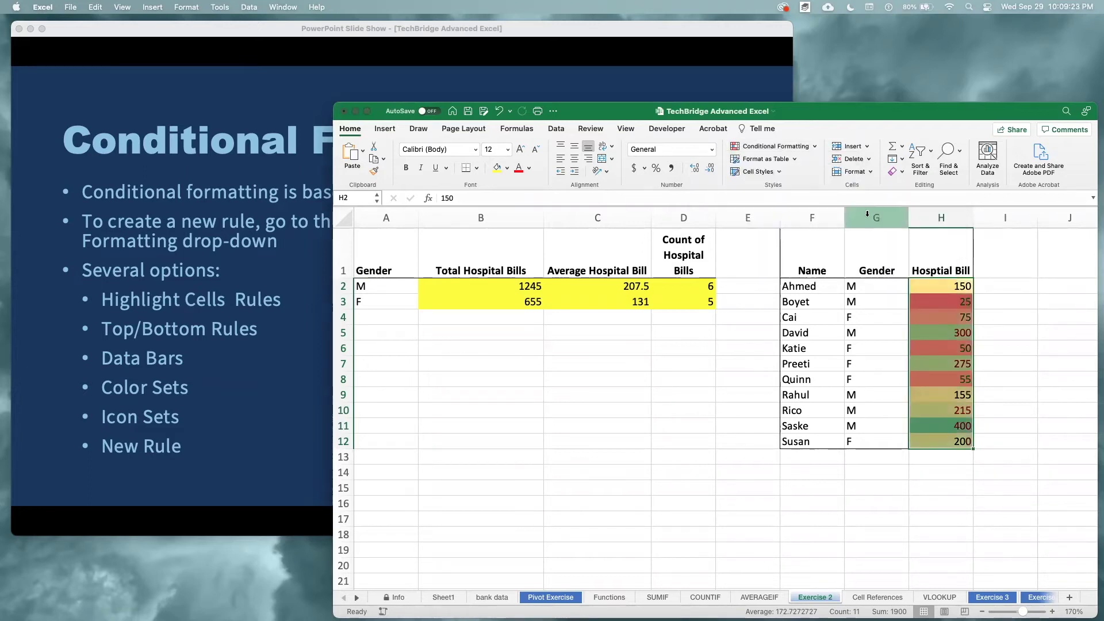
Inspect the color-scale shading of cells H3 and H11, and reselect the hospital bills in H2:H12.
left_click(934, 305)
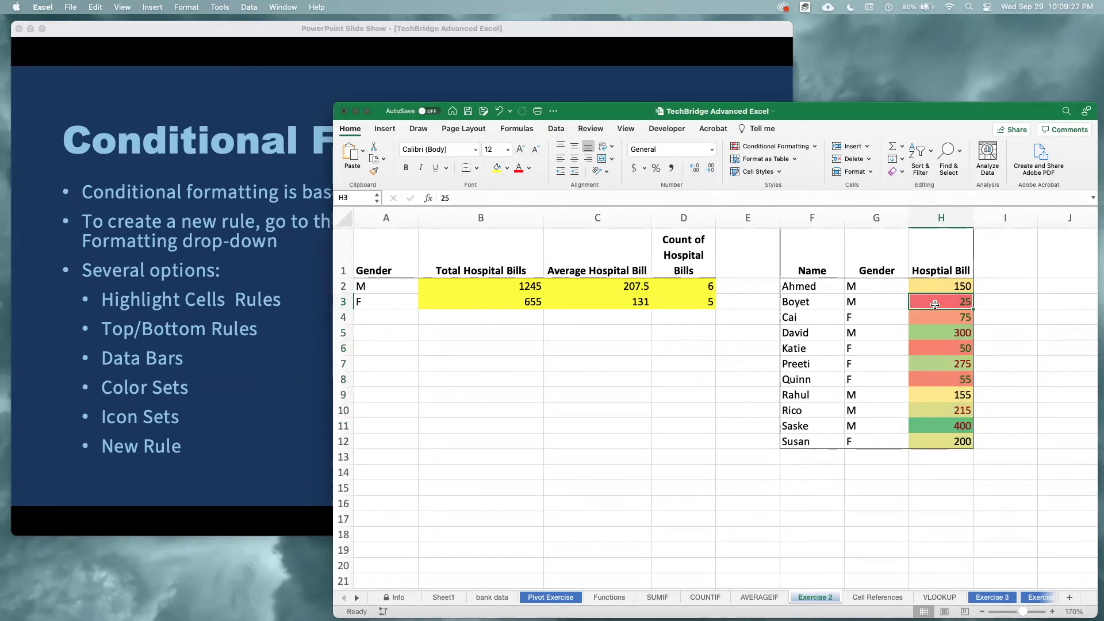
left_click(927, 426)
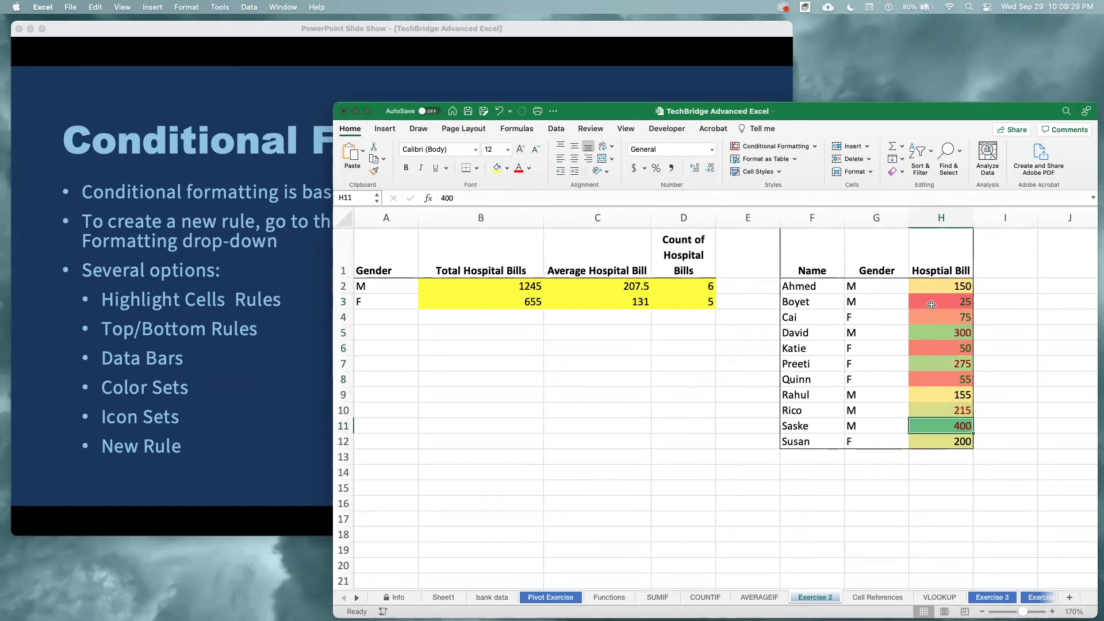
left_click_drag(922, 291, 955, 444)
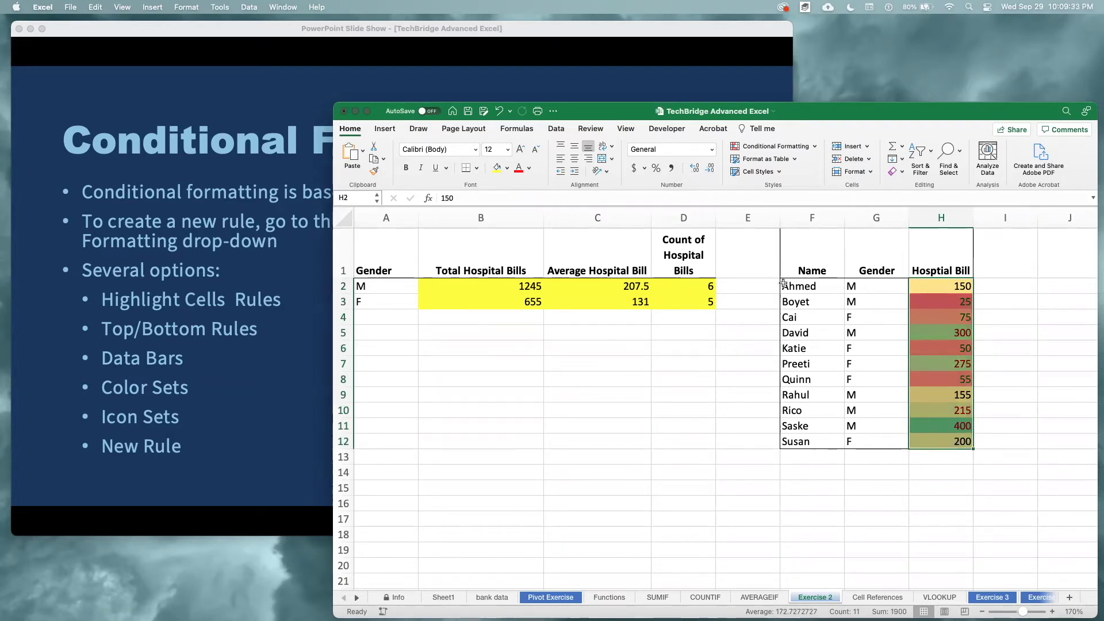
Apply the red-yellow-green color scale to the hospital bills in H2:H12, and check the shading of cells H11 and H3.
left_click(759, 147)
mouse_move(785, 201)
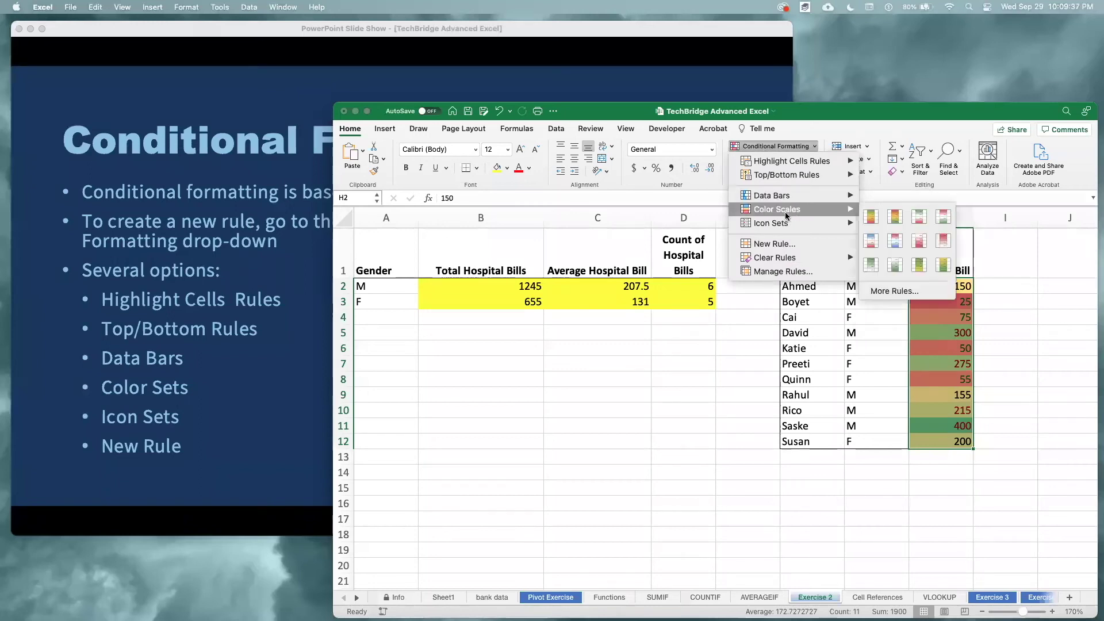
left_click(895, 217)
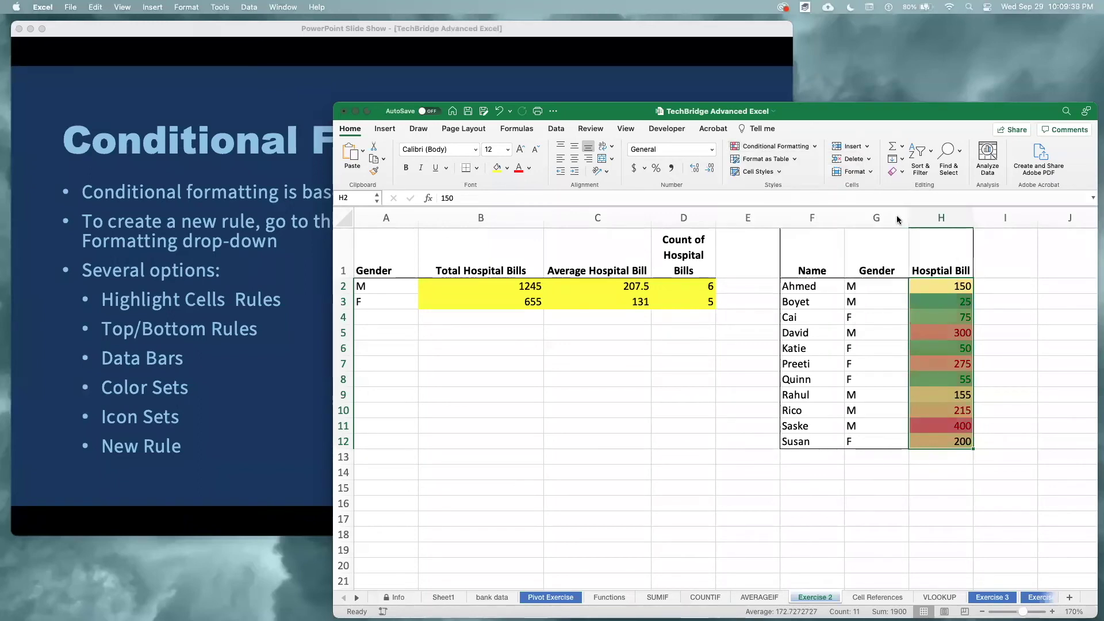
left_click(946, 426)
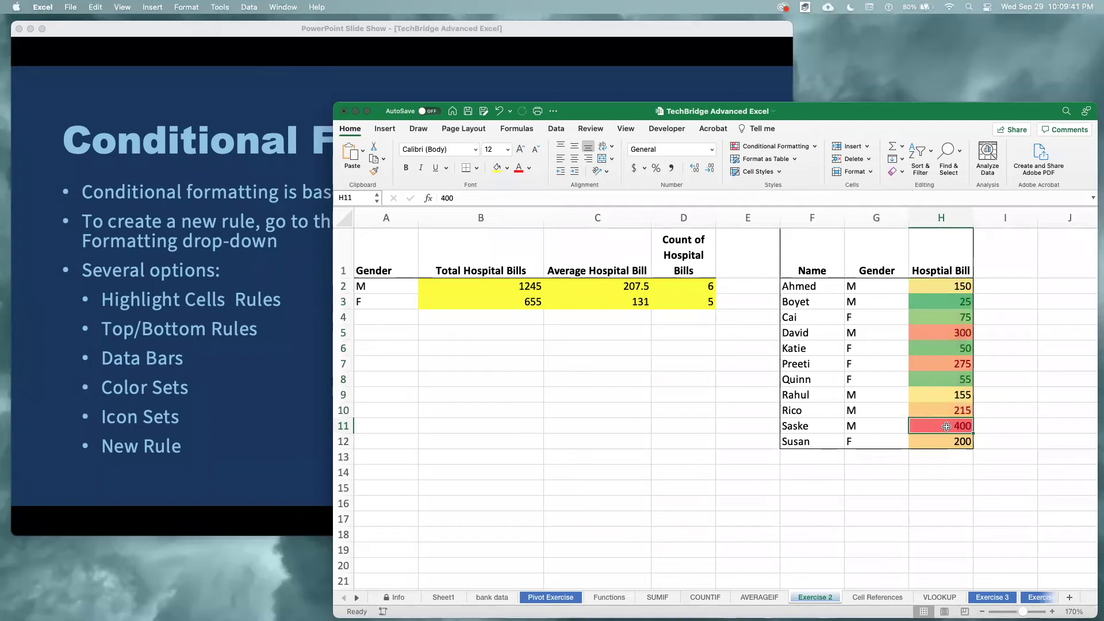
left_click(937, 298)
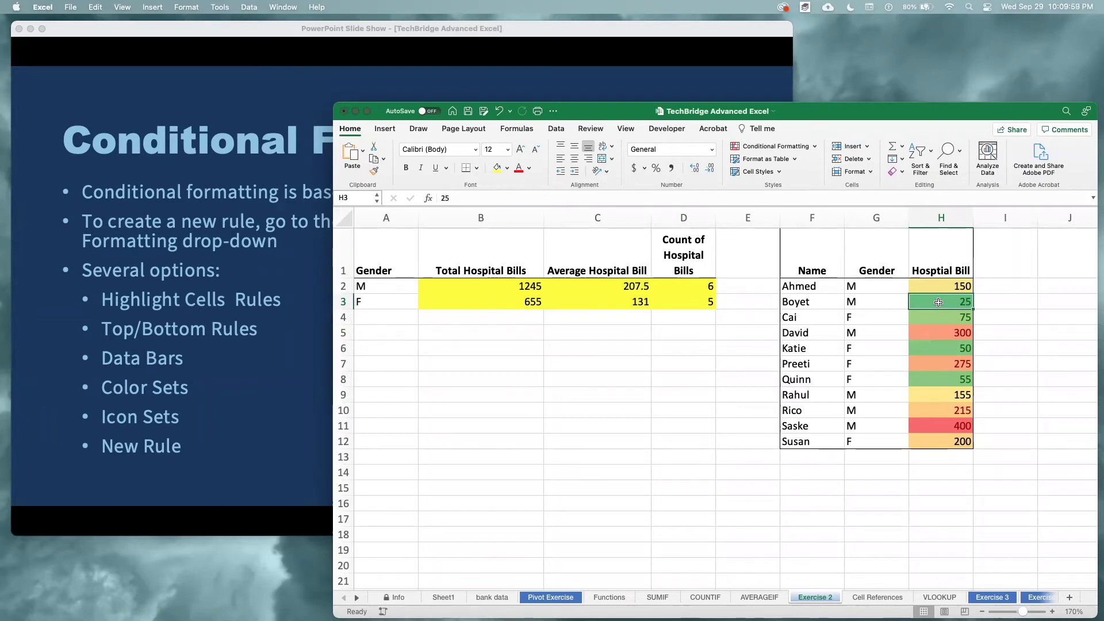
Switch to the PowerPoint slide show and advance to the relative references text on the Cell References slide.
left_click(290, 344)
left_click(463, 318)
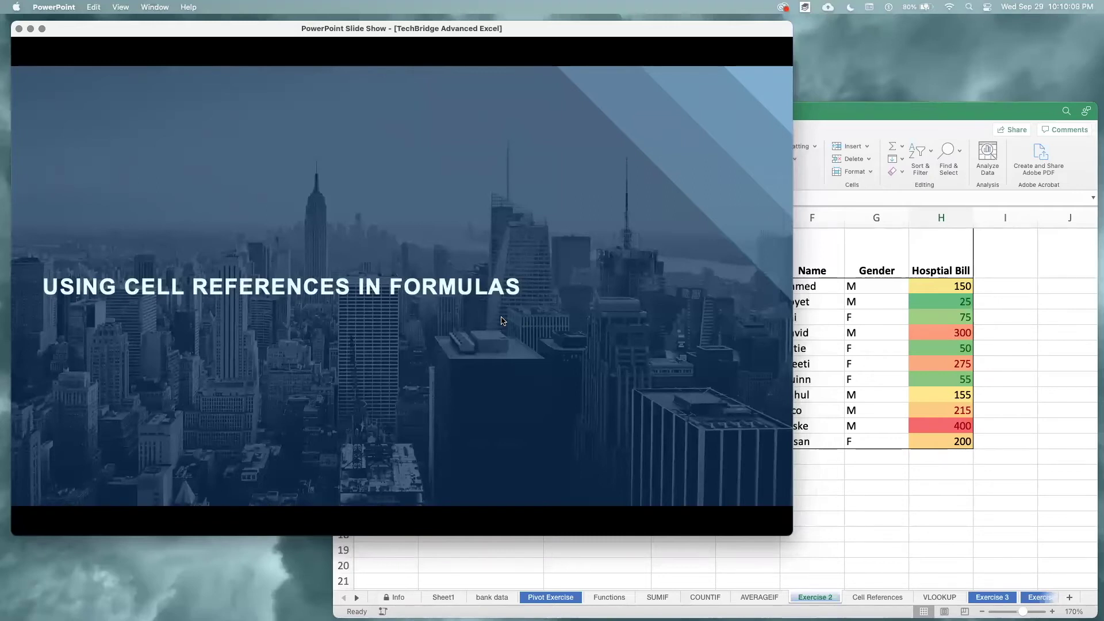
key("Right")
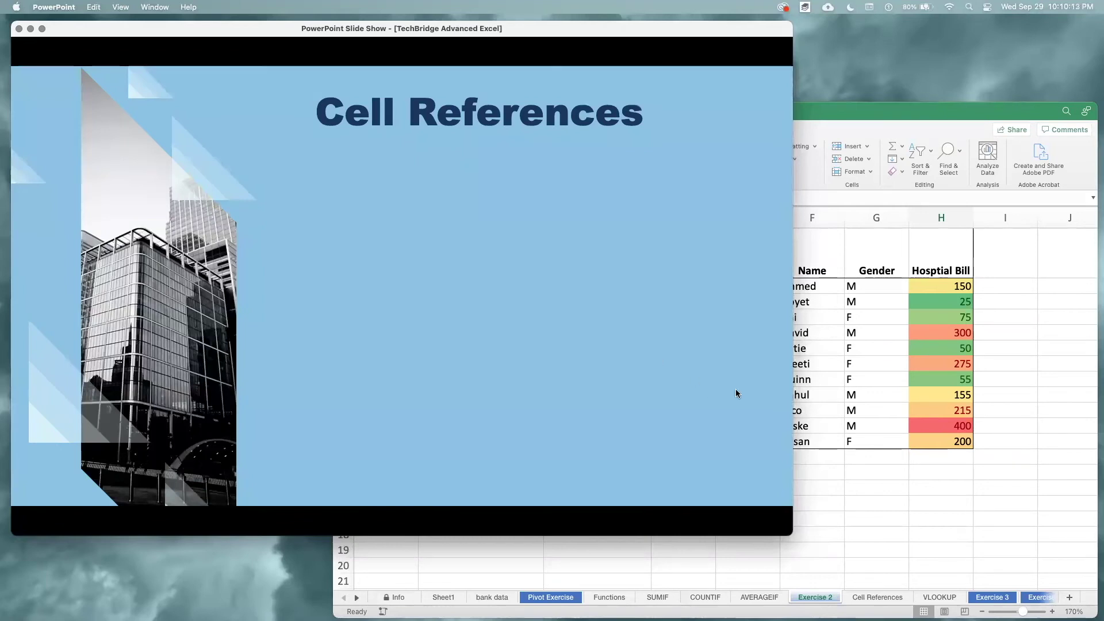
key("Right")
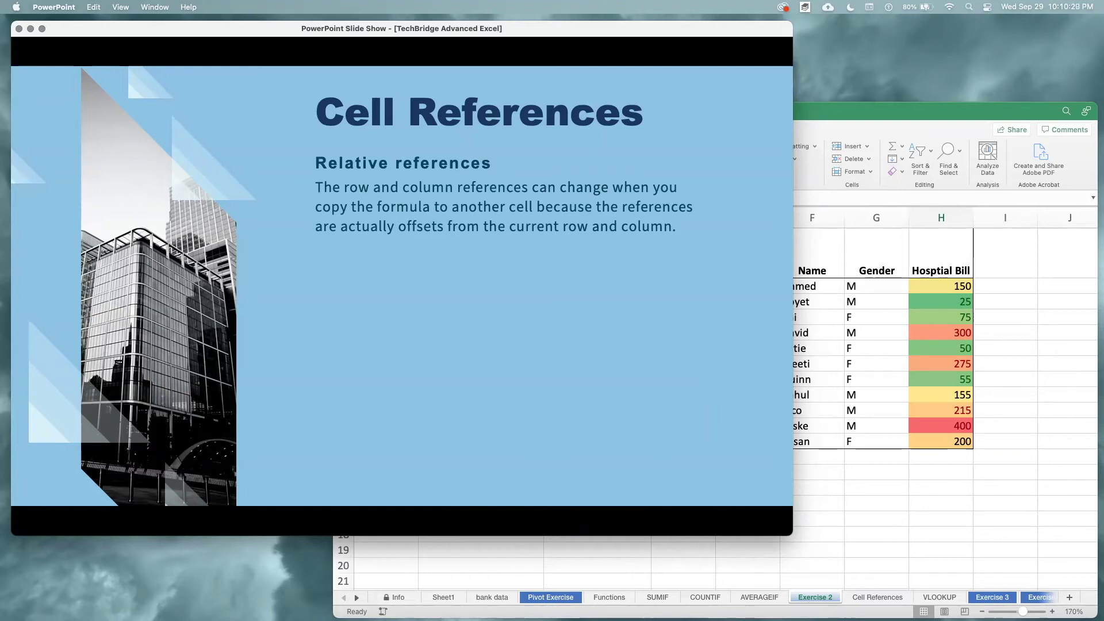
Switch back to Excel and enter the relative reference =F1 in cell F15 of the Exercise 2 sheet.
left_click(867, 353)
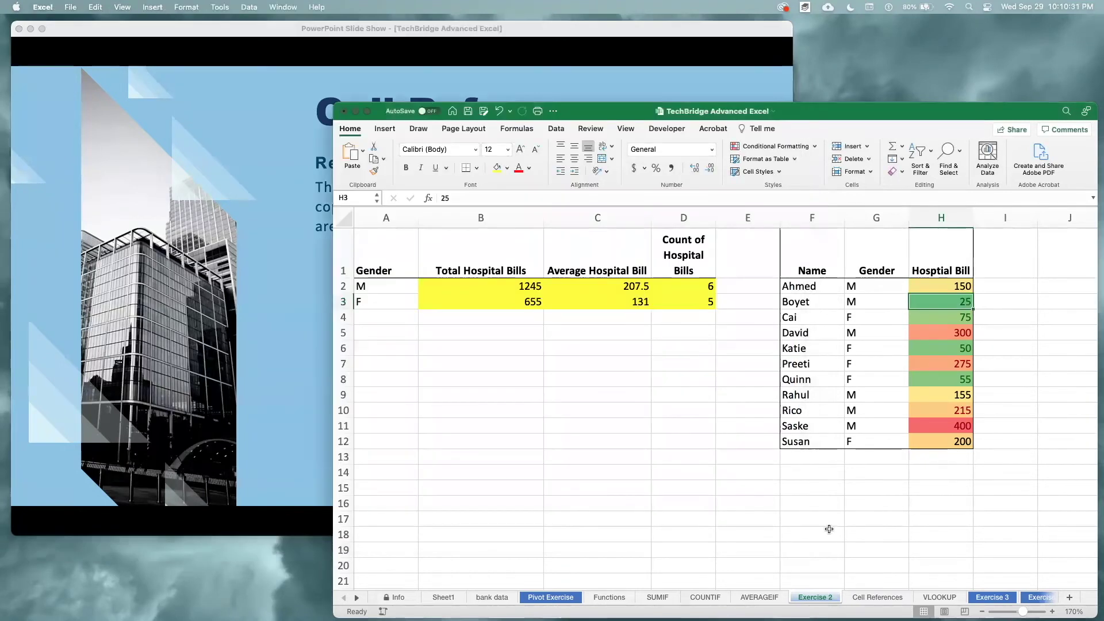
left_click(807, 488)
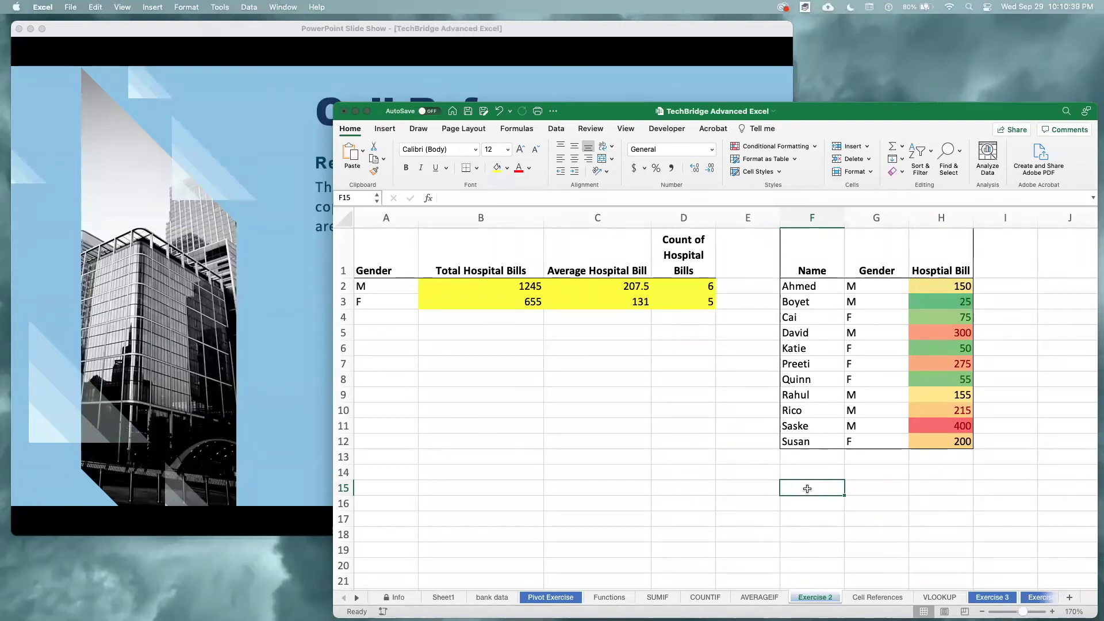
type("=")
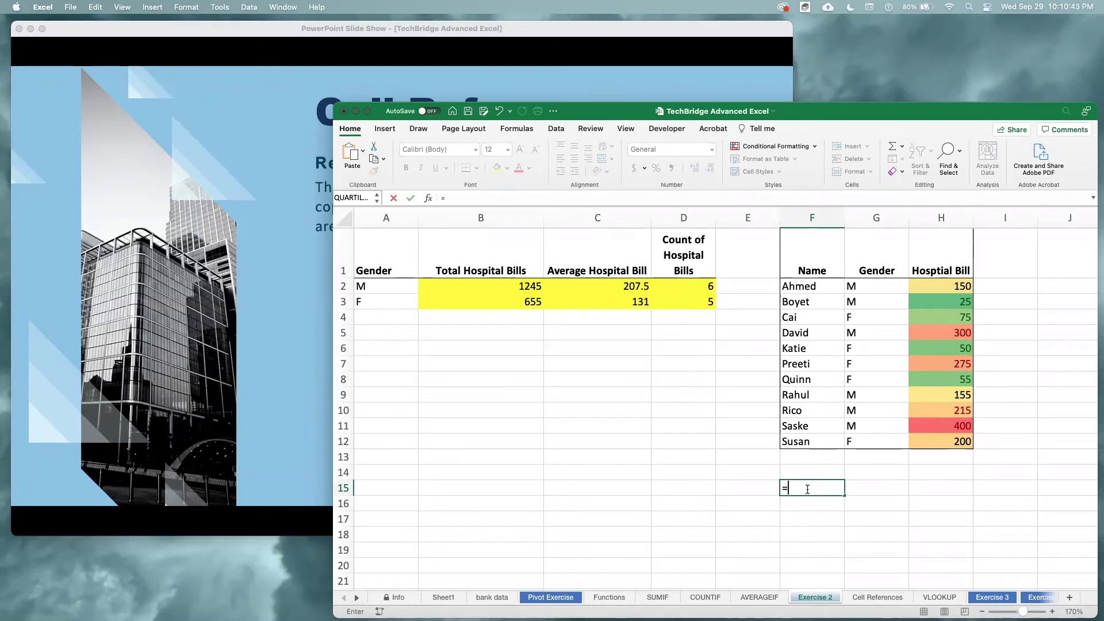
type("f1")
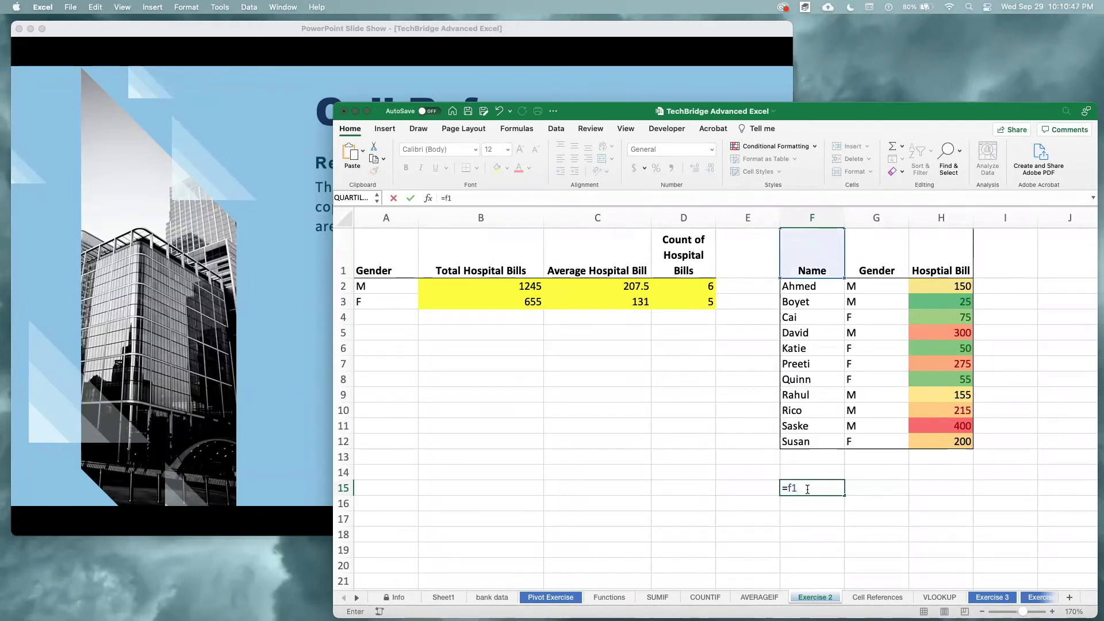
key("BackSpace")
key("BackSpace")
type("F1")
key("Return")
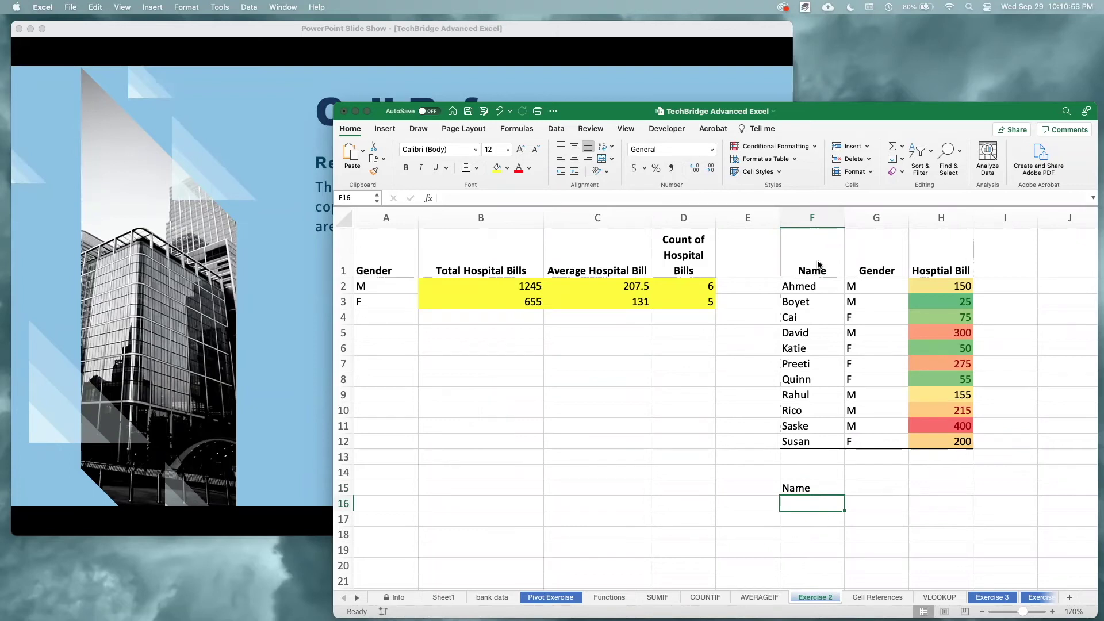
Copy the relative-reference formula from F15 into the cells F16:F19.
left_click(842, 486)
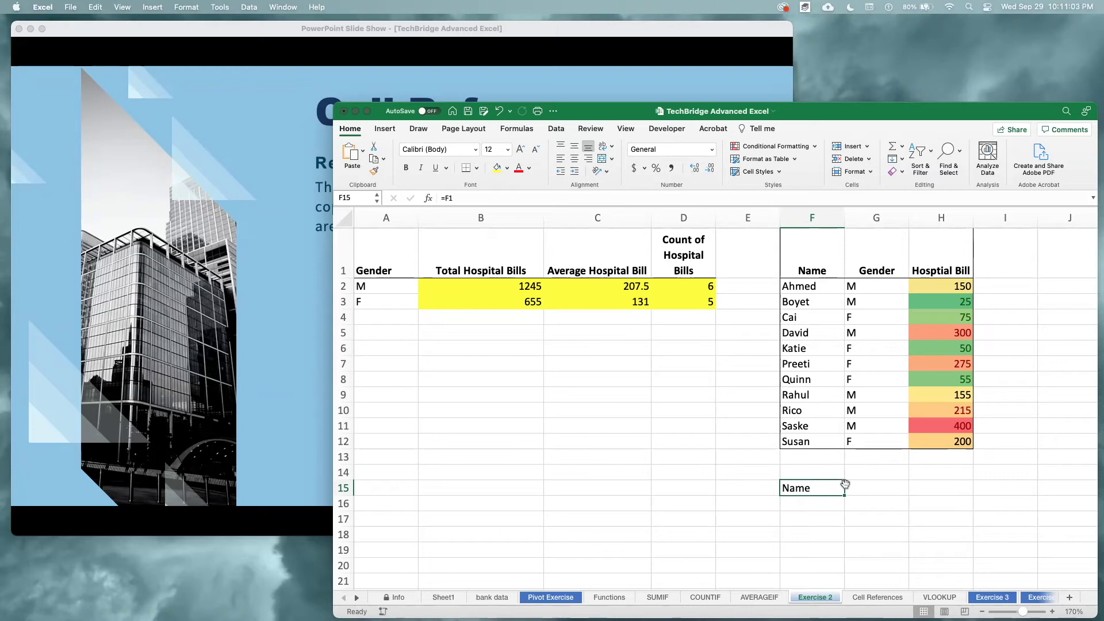
key("super+c")
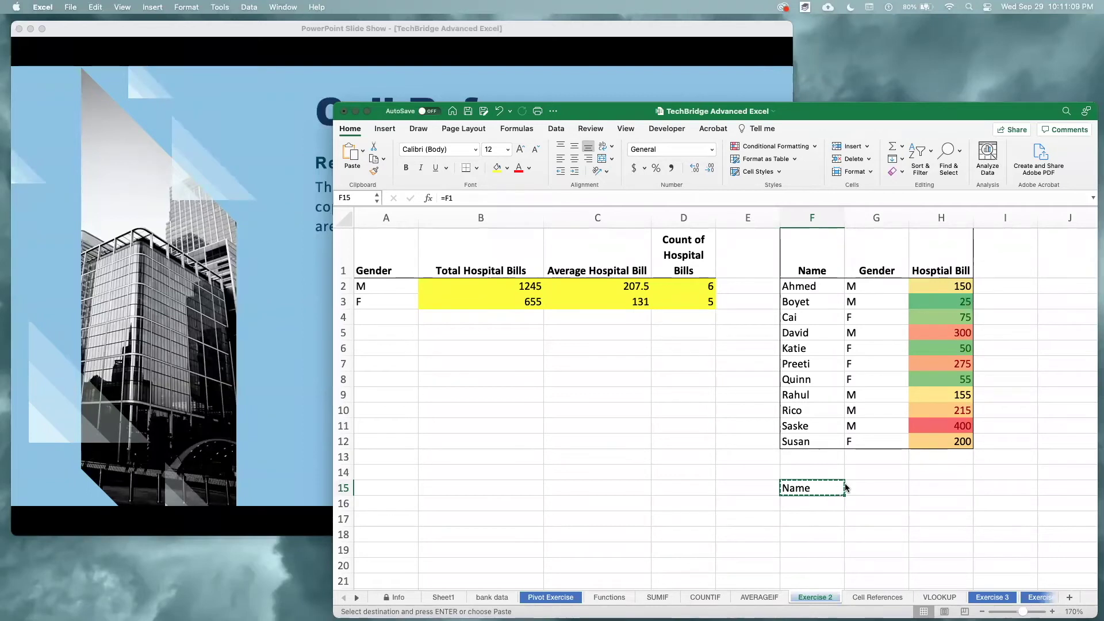
key("Down")
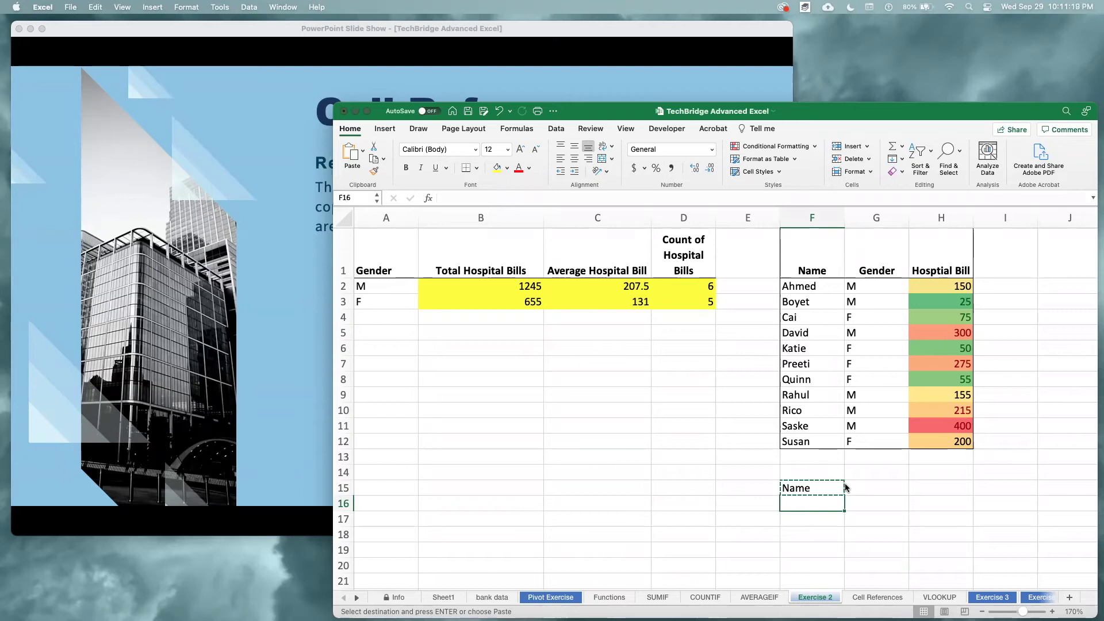
key("super+v")
key("Down")
key("super+v")
key("Down")
key("super+v")
key("Down")
key("super+v")
Paste the copied F15 formula into G15:G19 to fill the gender column.
key("Up")
key("Up")
key("Up")
key("Up")
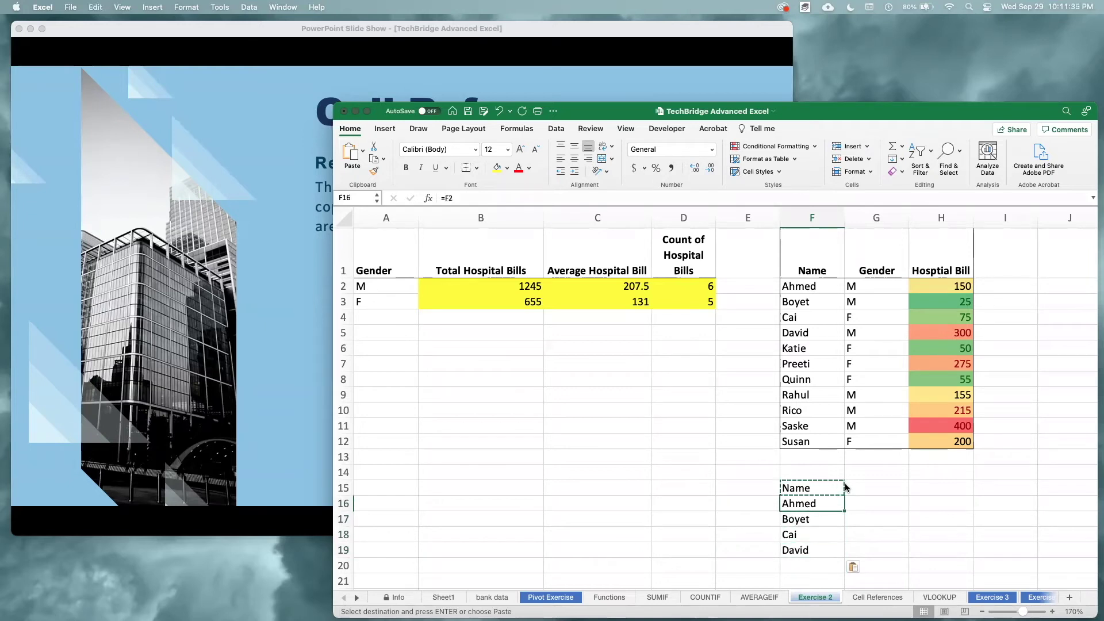
key("Right")
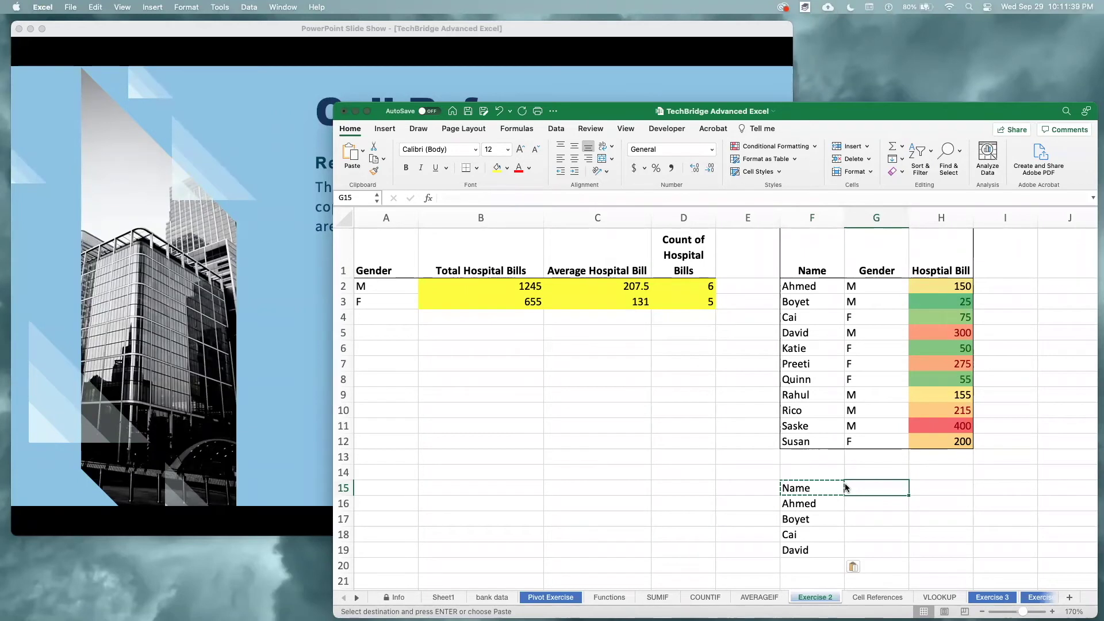
key("super+v")
key("Down")
key("super+v")
key("Down")
key("super+v")
key("shift+Down")
key("shift+Down")
key("super+v")
Paste the copied F15 formula into H15:H19 to fill the hospital bill column.
key("Up")
key("Up")
key("Right")
key("super+v")
key("Down")
key("super+v")
key("Down")
key("super+v")
key("Down")
key("super+v")
key("Down")
key("super+v")
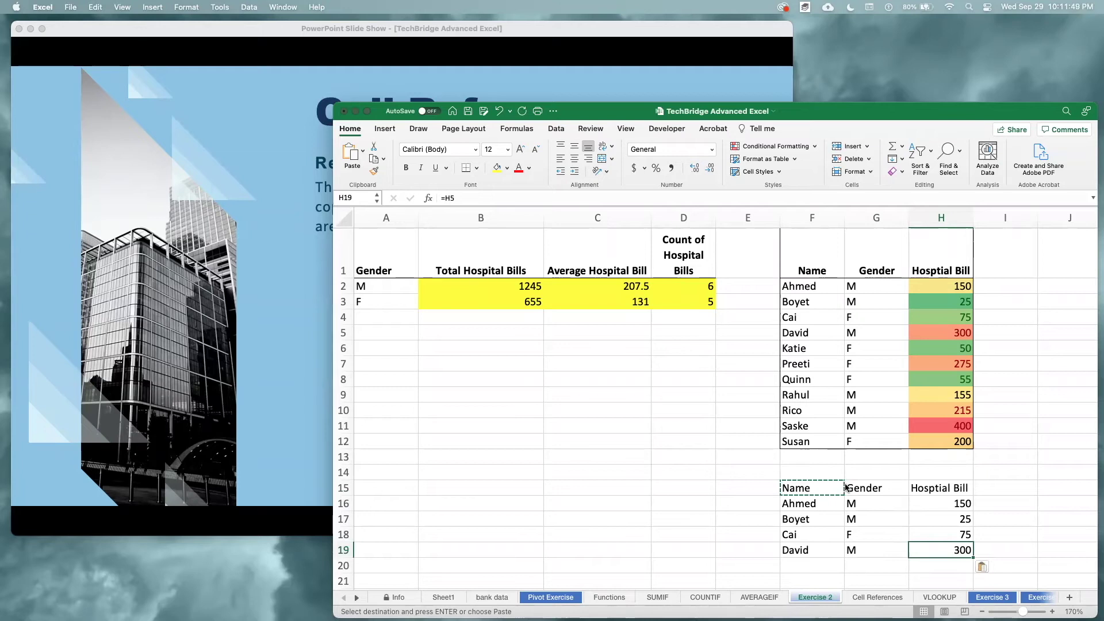
Examine how the relative reference differs between the formulas in F15, G15 and H15.
left_click(805, 489)
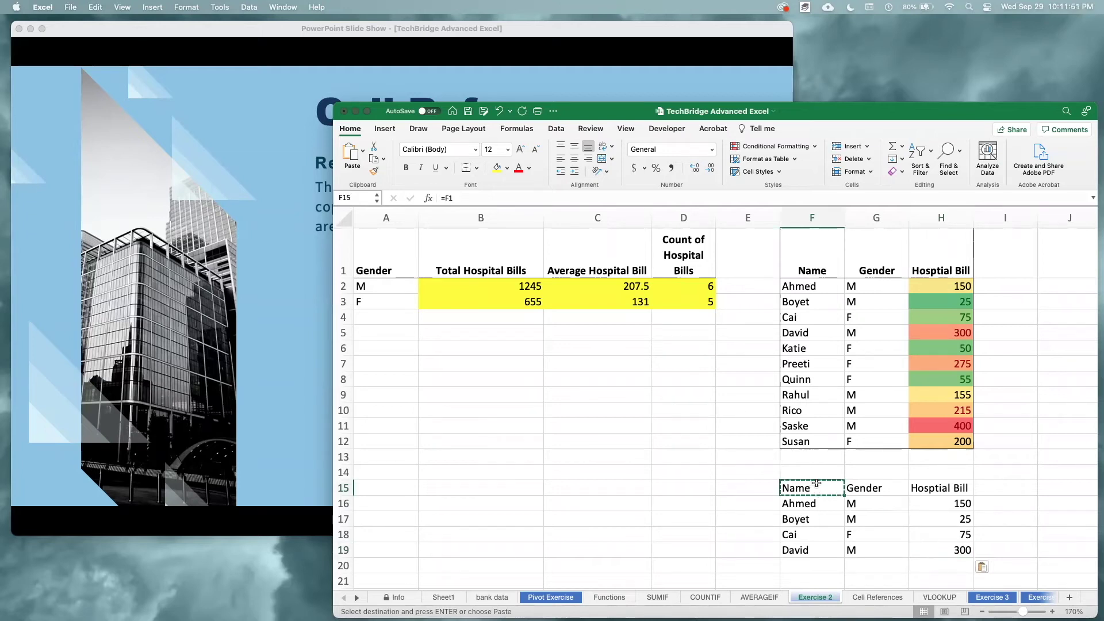
left_click(865, 486)
type("=G1")
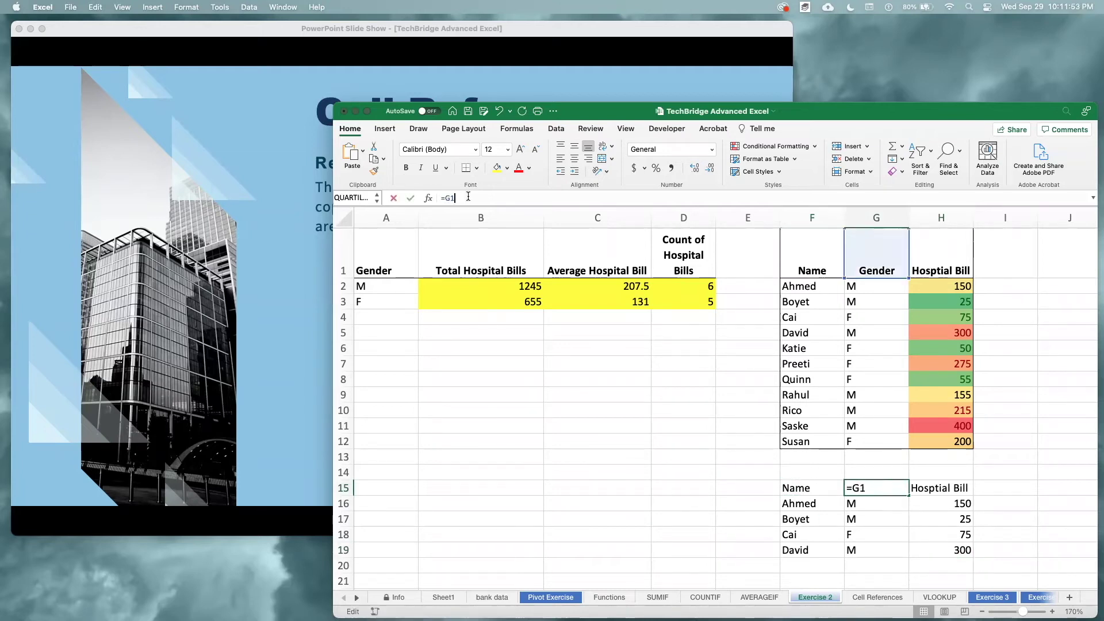
key("Tab")
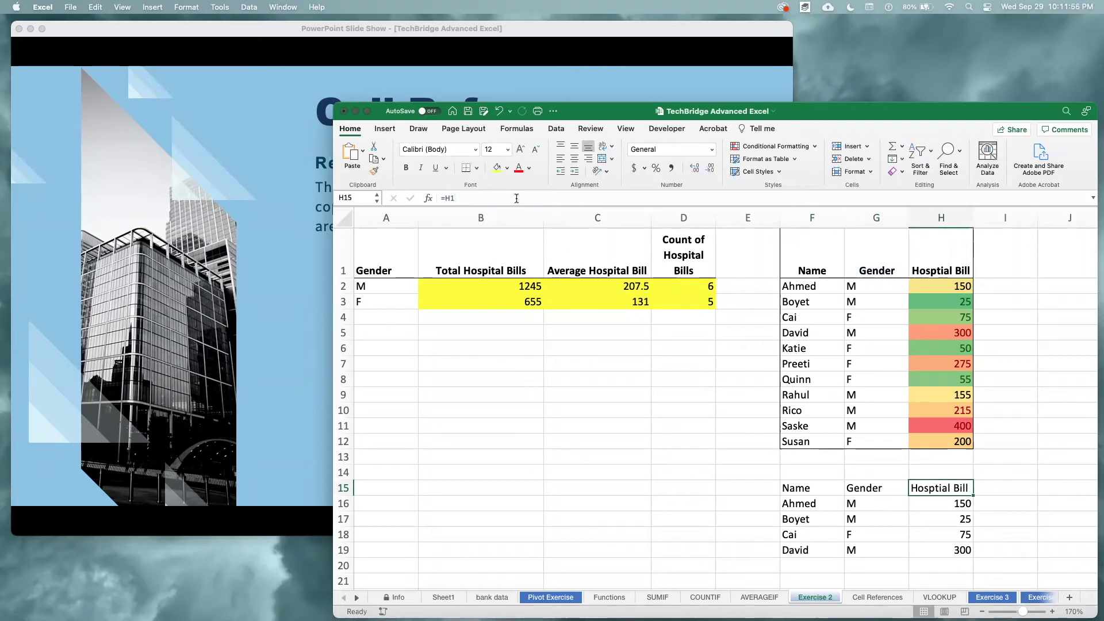
left_click(517, 198)
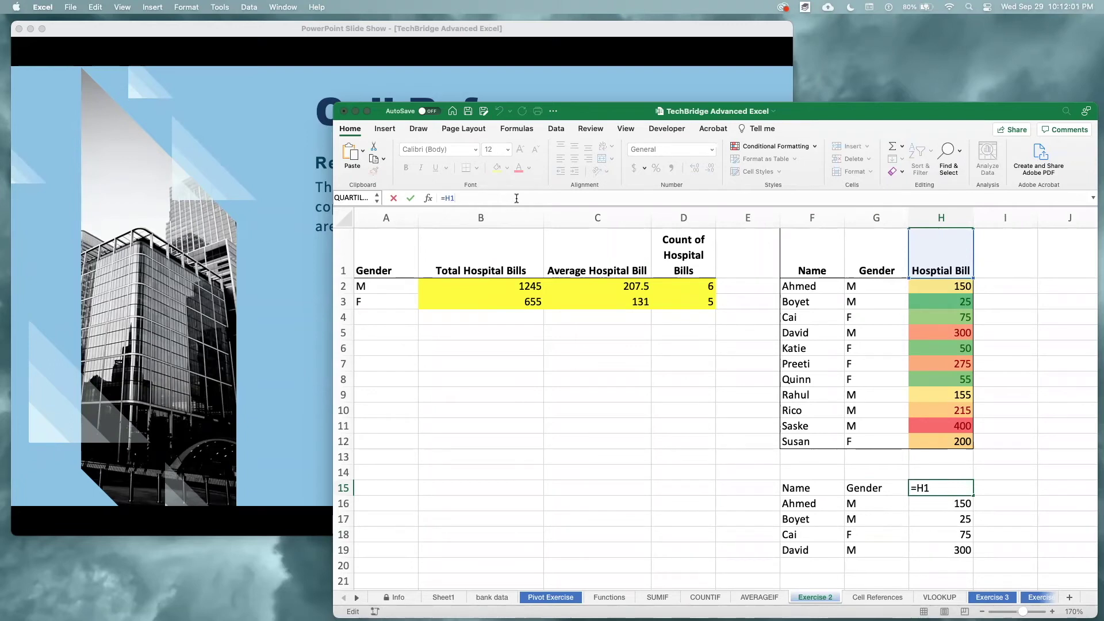
Show the absolute references text in the PowerPoint slide show, and return to Excel, leaving the H15 formula as it is.
left_click(267, 206)
left_click(267, 206)
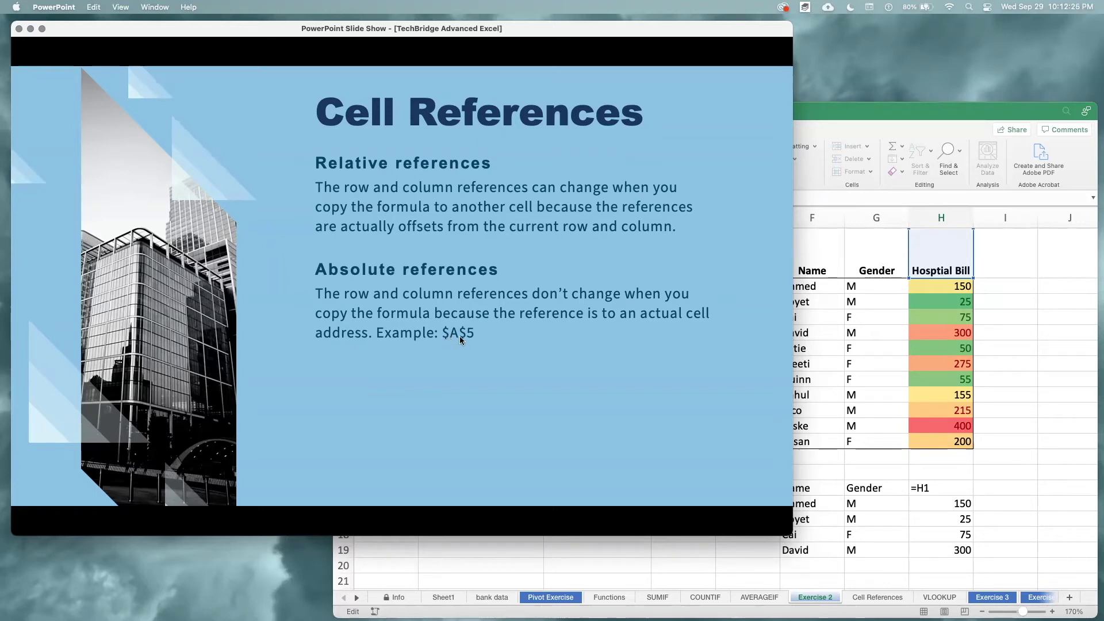
left_click(862, 469)
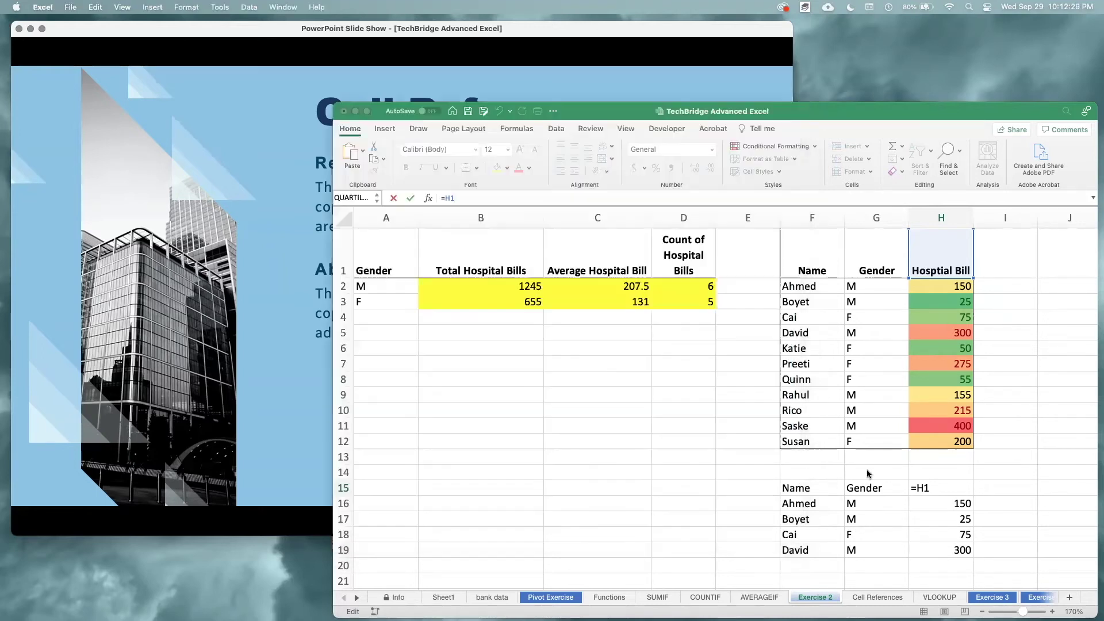
key("Return")
Enter the absolute reference =$F$1 in cell J1.
scroll(834, 469, "down", 1)
left_click_drag(826, 459, 829, 470)
scroll(817, 469, "right", 3)
scroll(816, 469, "up", 1)
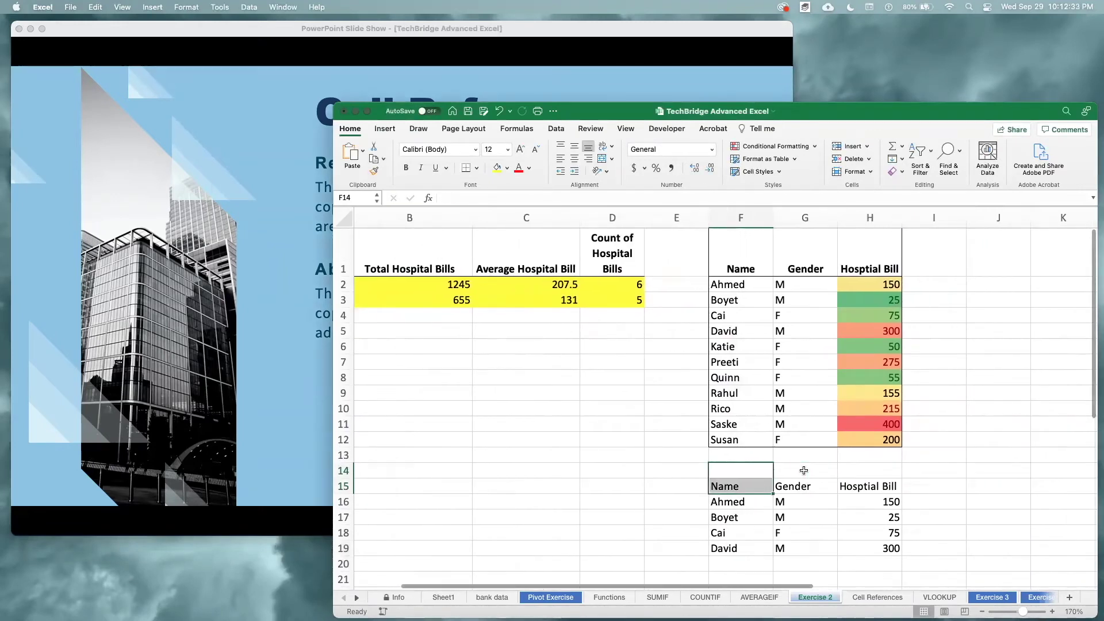
left_click(1000, 283)
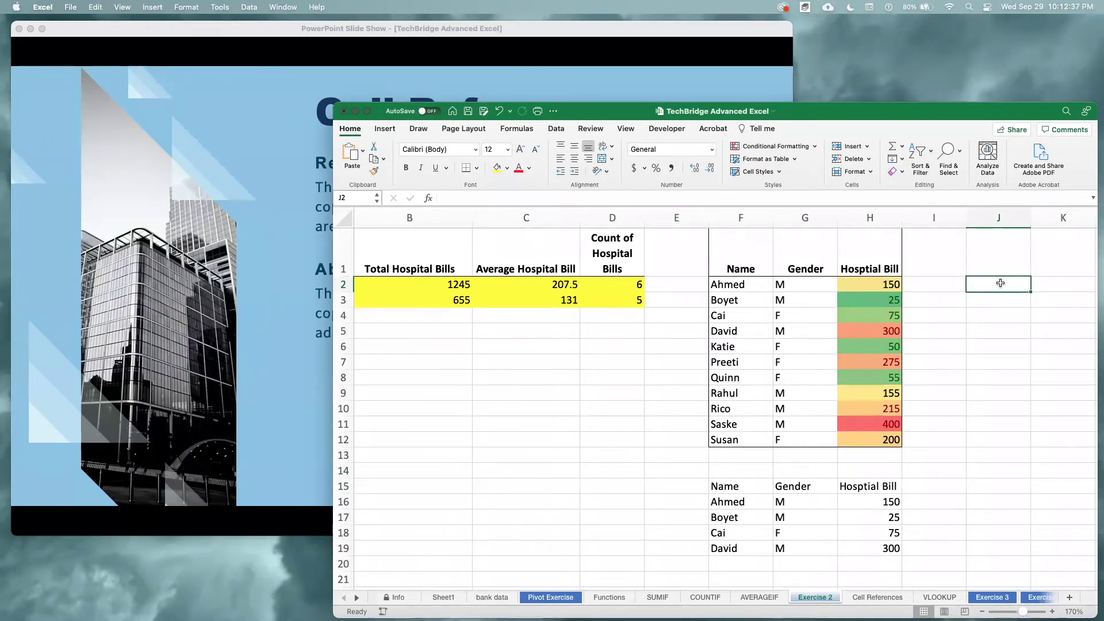
key("Up")
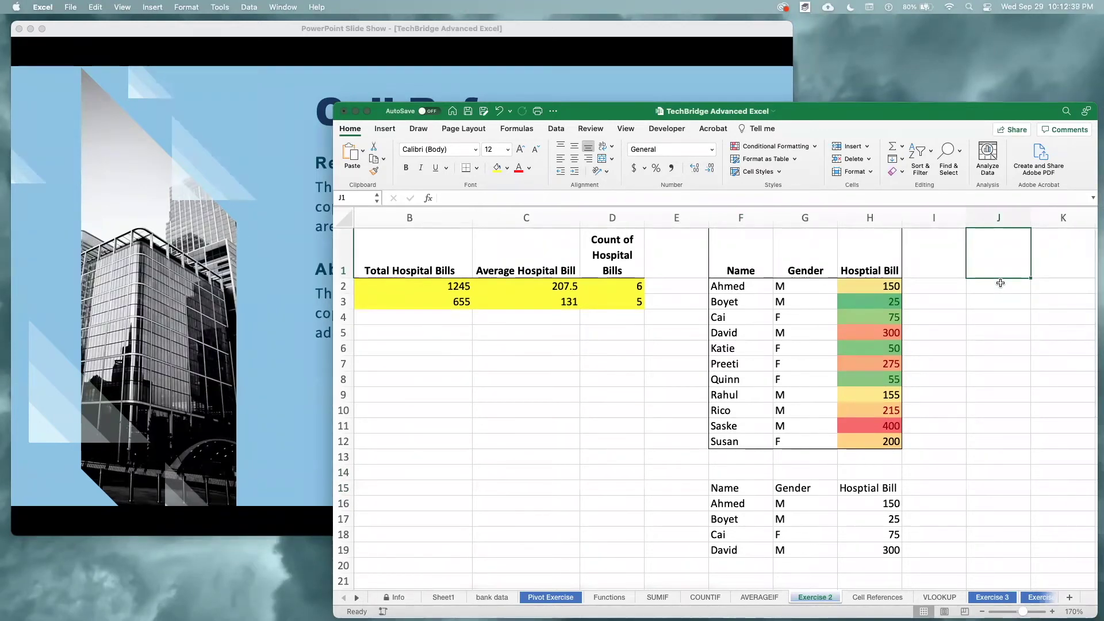
type("=")
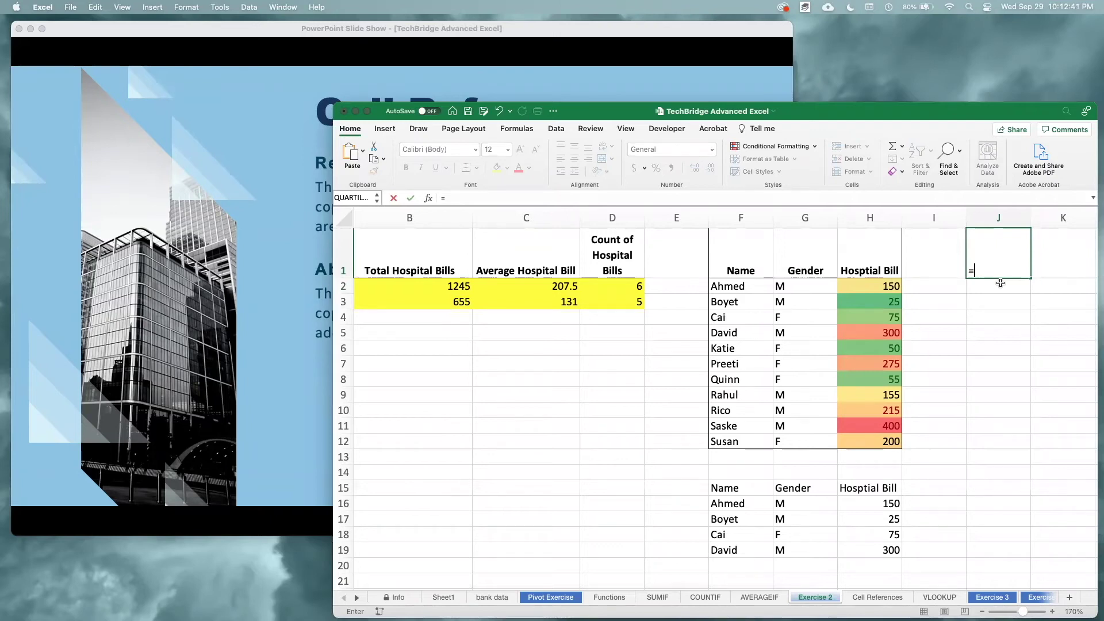
type("$F$1")
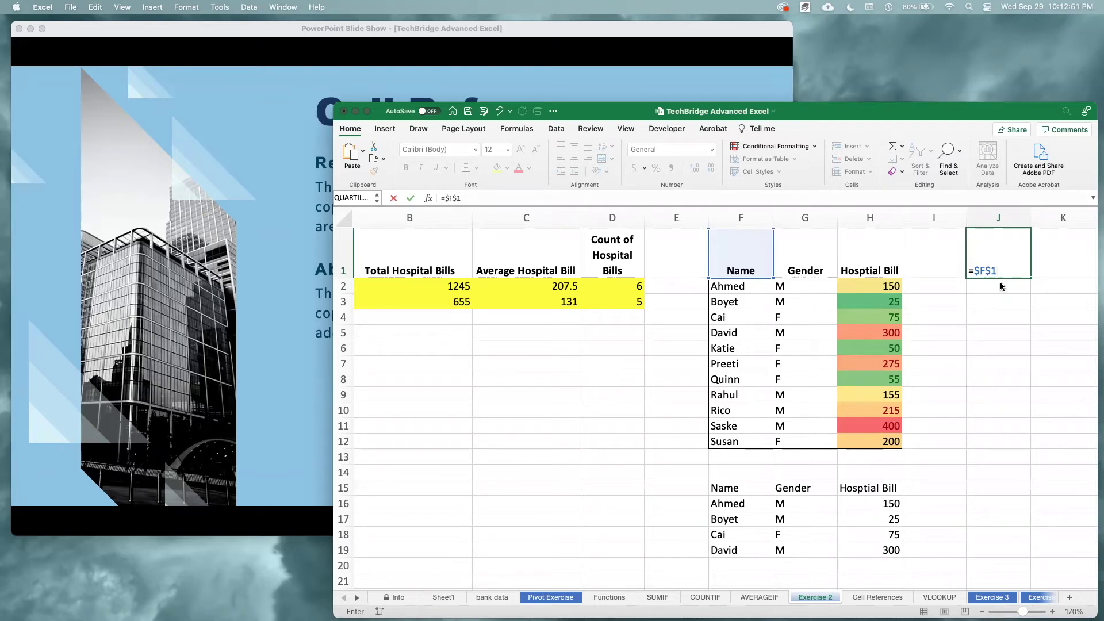
key("ctrl+Return")
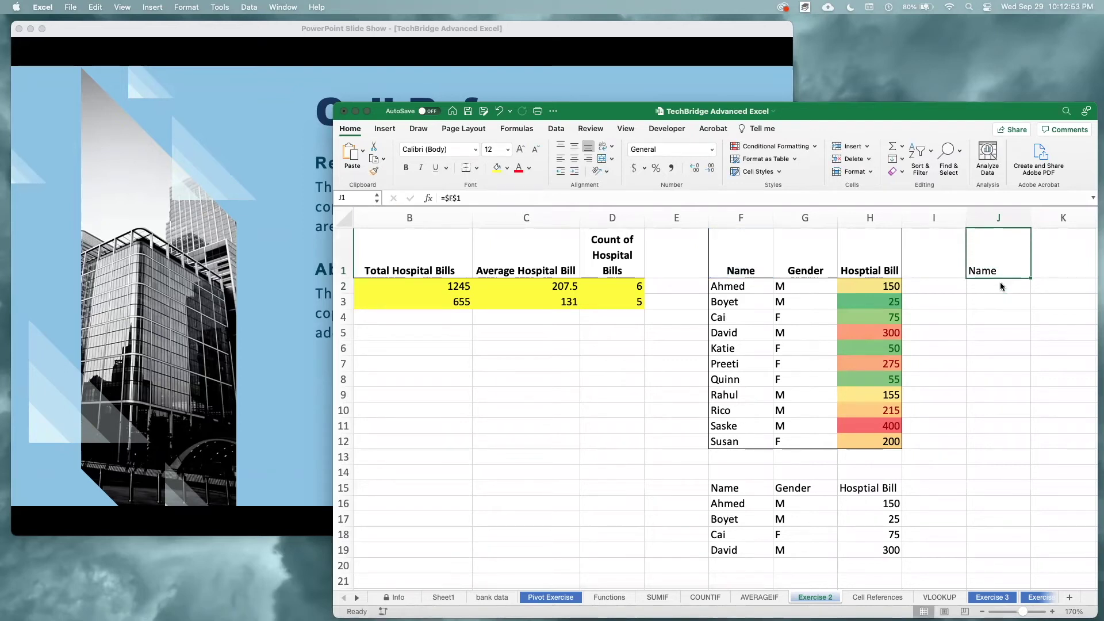
Copy the absolute-reference formula from J1 into J2:J4 and K1:K4.
key("super+c")
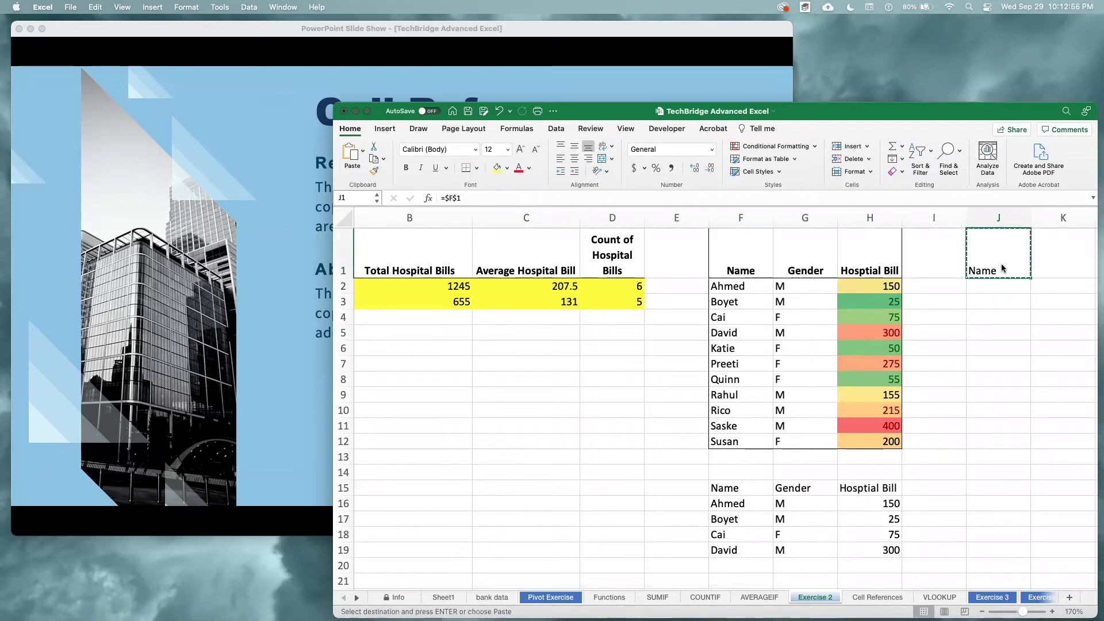
key("Down")
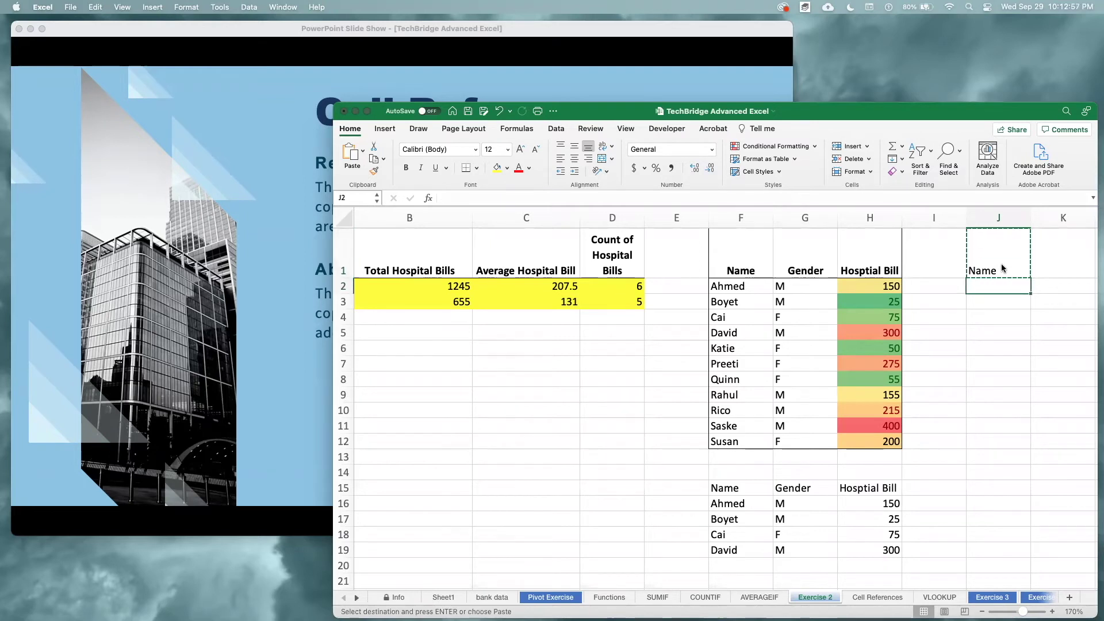
key("super+v")
key("Down")
key("super+v")
key("Up")
key("Up")
key("Right")
key("super+v")
key("Down")
key("super+v")
key("Down")
key("super+v")
key("Down")
key("super+v")
key("Left")
key("super+v")
Examine the pasted formulas in columns J and K to compare their absolute references.
left_click(989, 296)
key("Down")
key("Down")
key("Right")
key("Up")
key("Up")
key("Up")
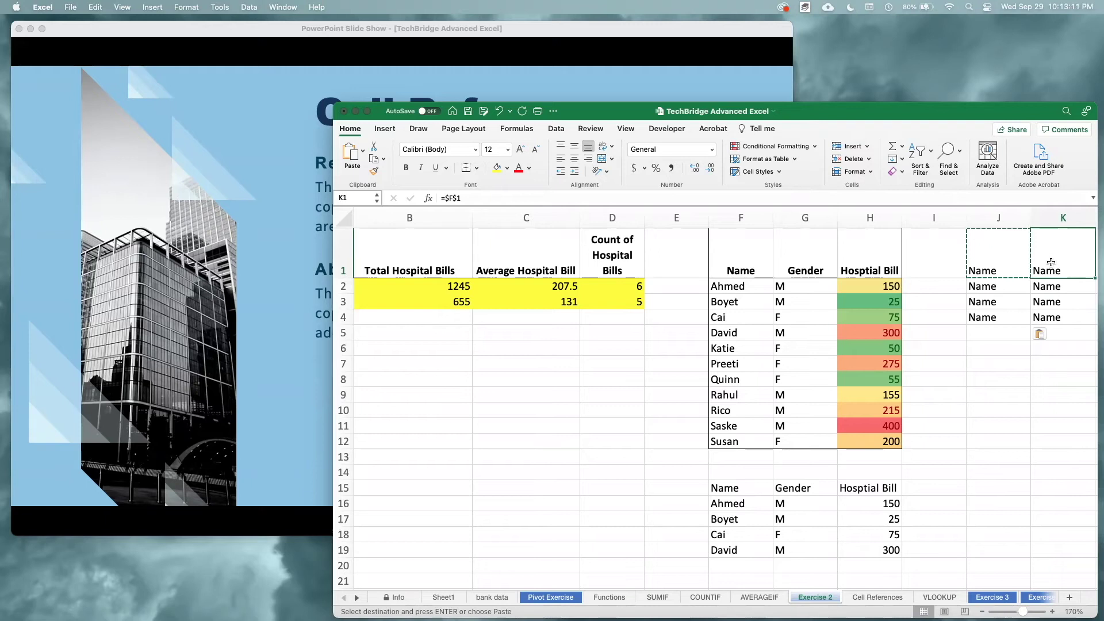
Open the Cell References sheet with the item, quantity and price table.
left_click(873, 598)
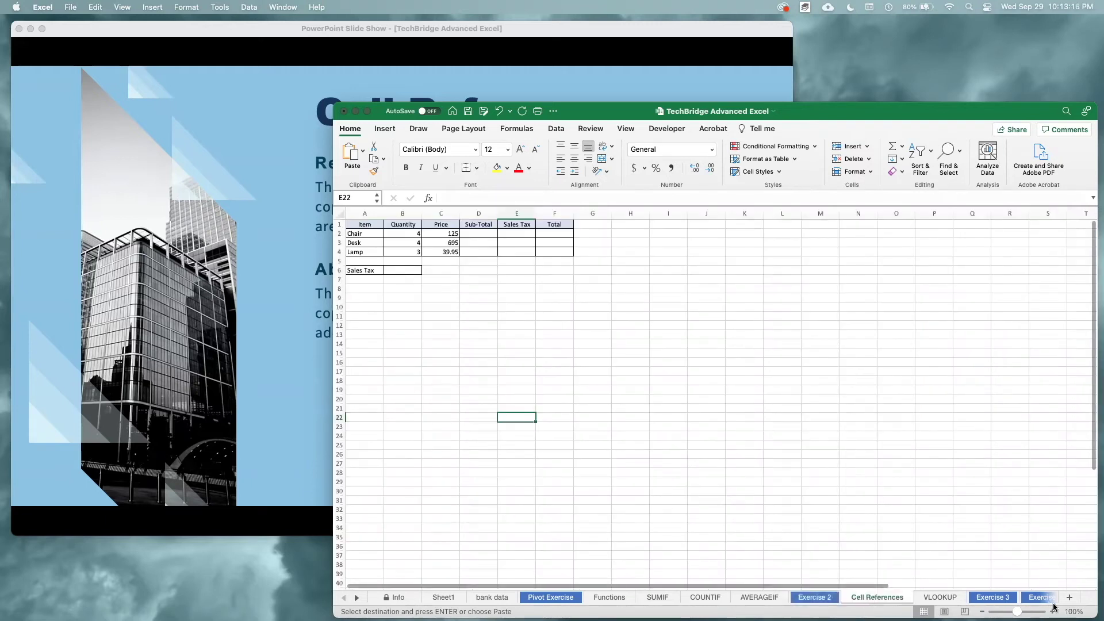
scroll(723, 392, "up", 5)
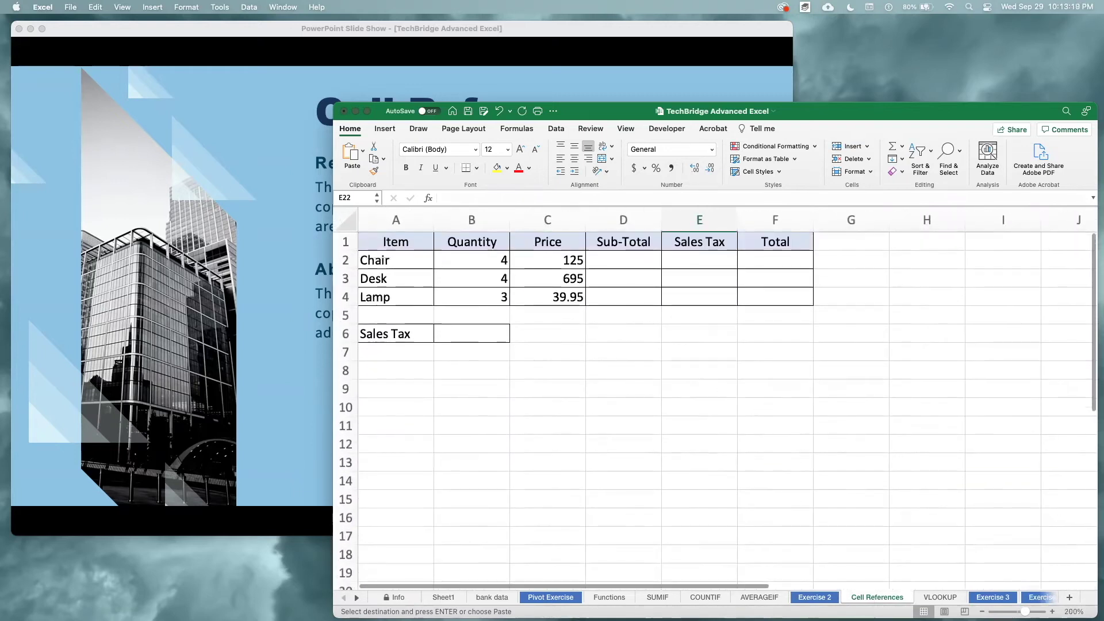
Enter a sales tax rate of 7.0% in cell B6.
scroll(856, 439, "up", 2)
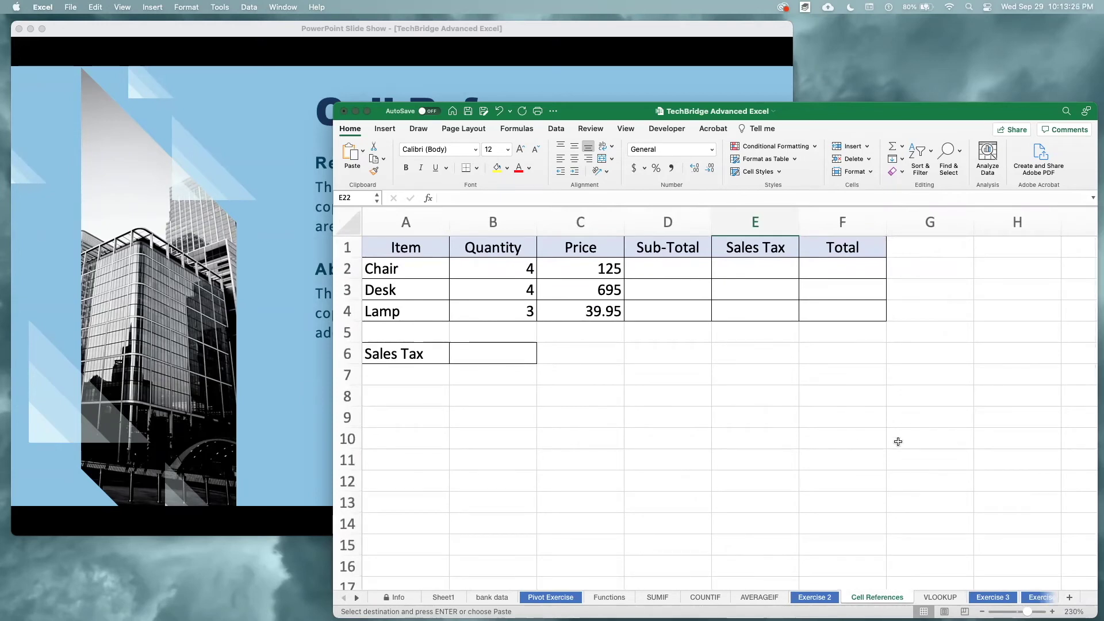
left_click(529, 355)
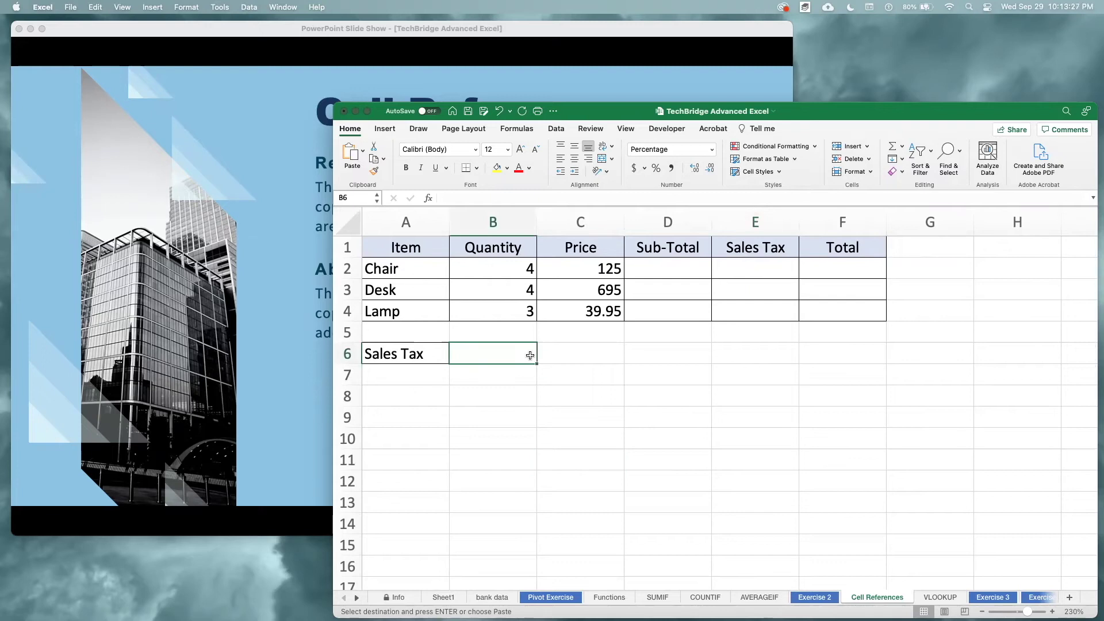
type("7.0")
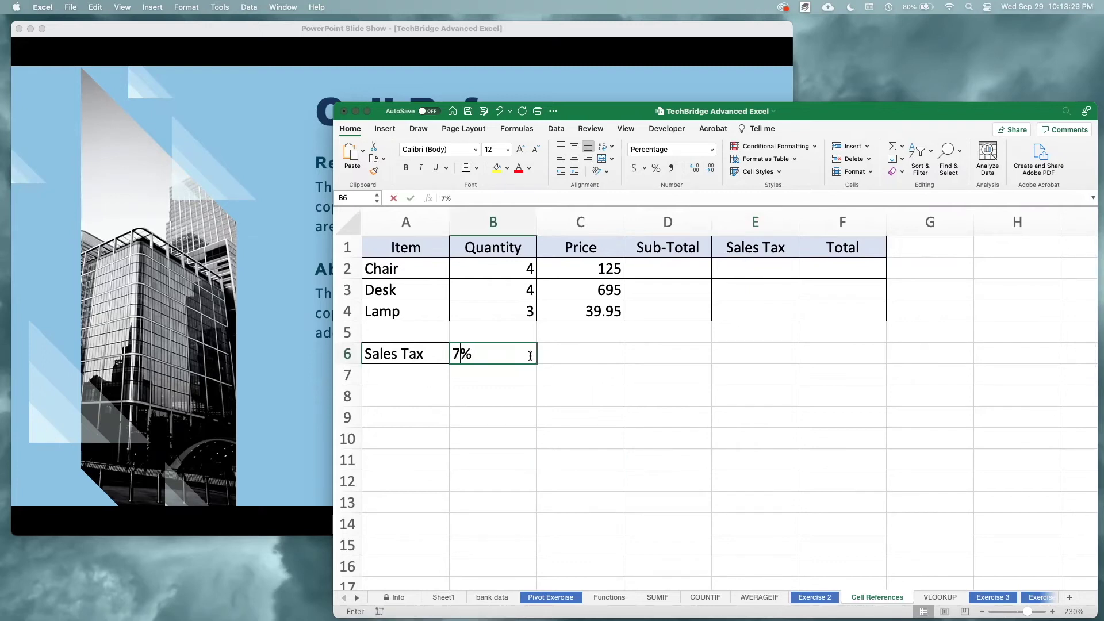
type("%")
key("BackSpace")
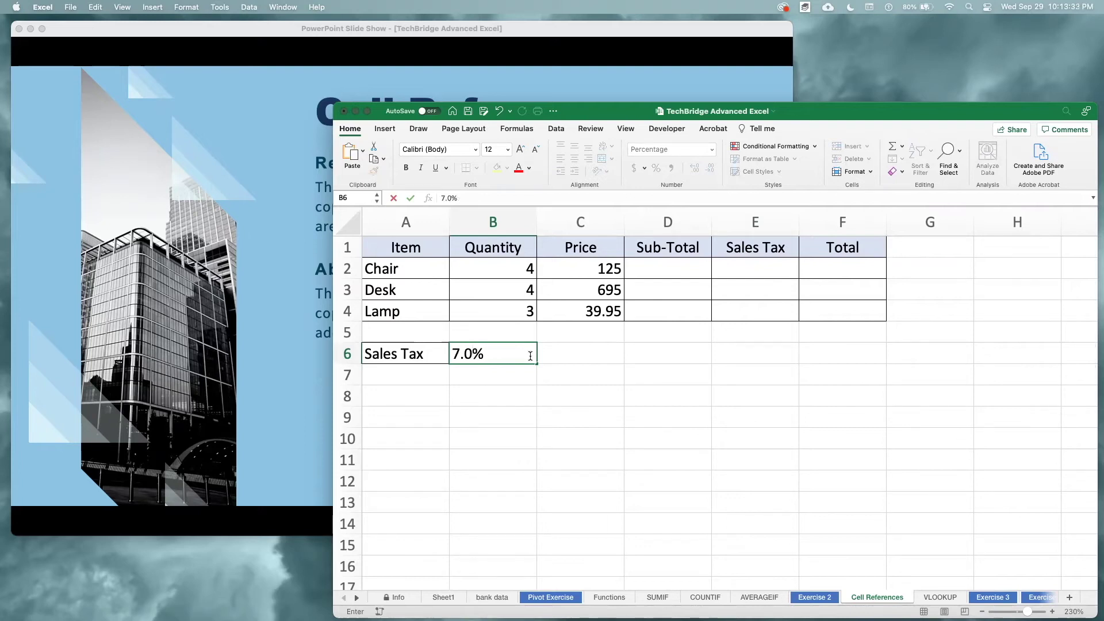
key("Return")
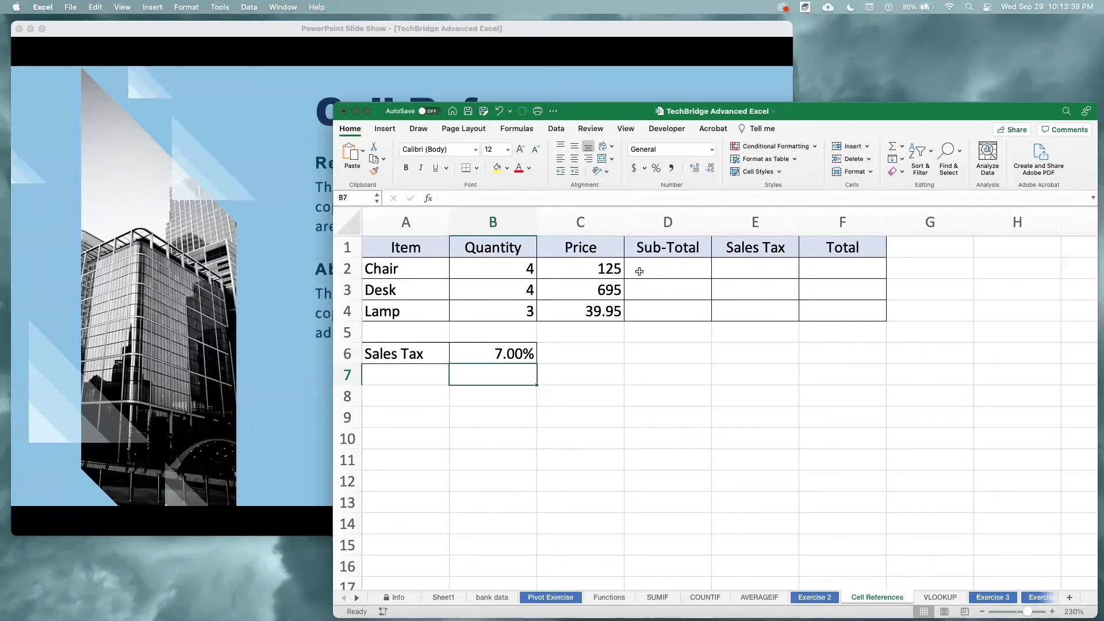
Highlight the Chair row's Sub-Total, Sales Tax and Total cells (D2:F2) with yellow fill.
left_click_drag(637, 269, 816, 268)
left_click(497, 167)
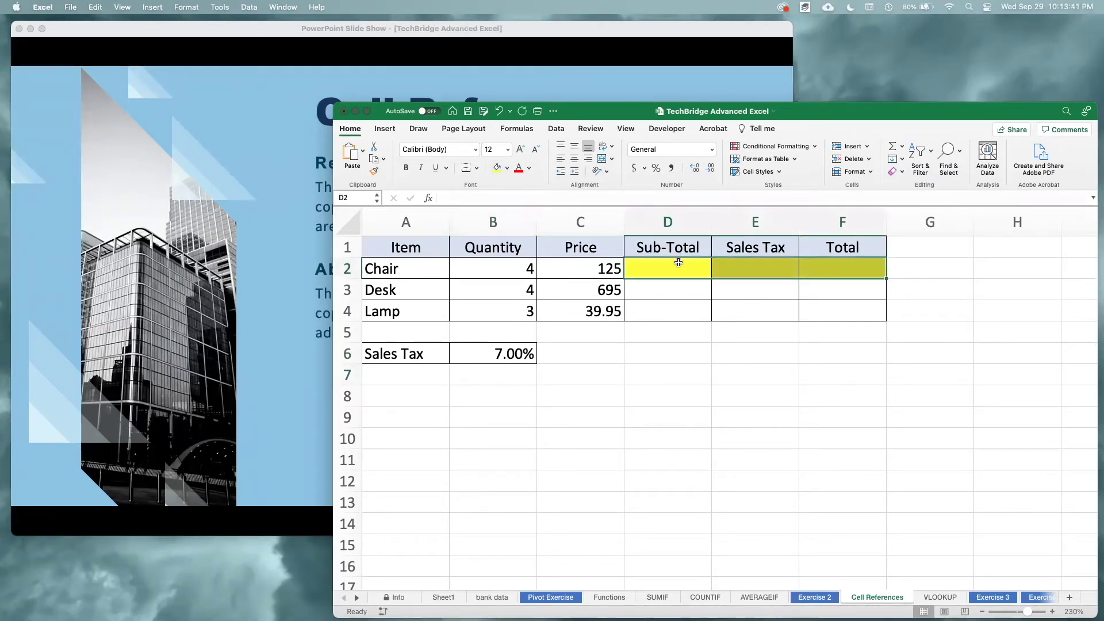
left_click_drag(679, 264, 838, 265)
Enter the formula =B2*C2 in D2 to calculate the Chair sub-total from quantity and price.
left_click(667, 266)
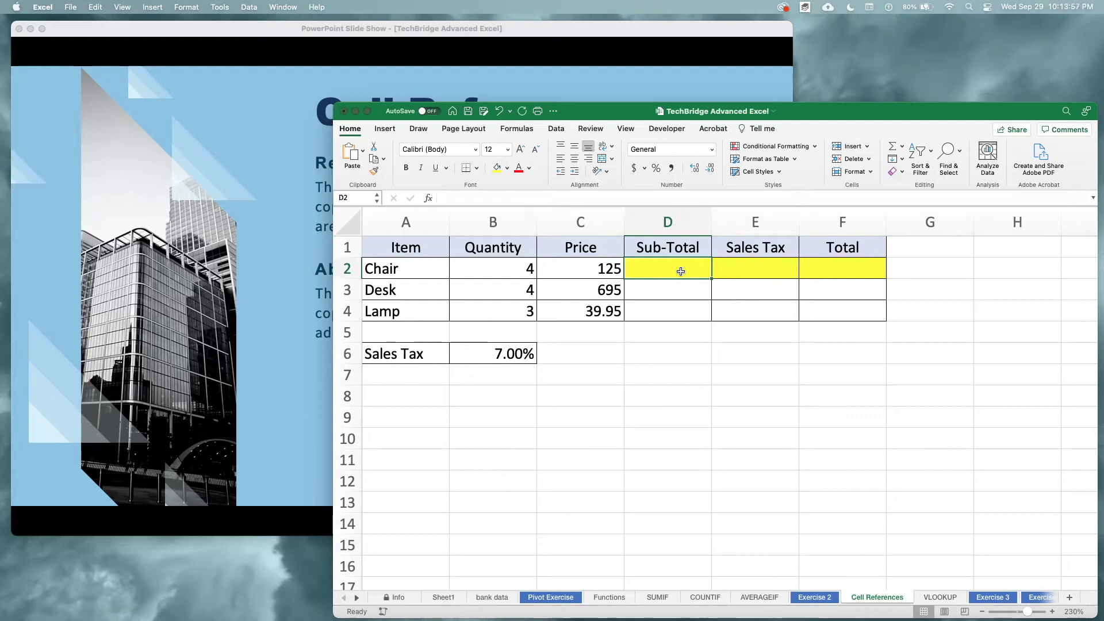
type("=")
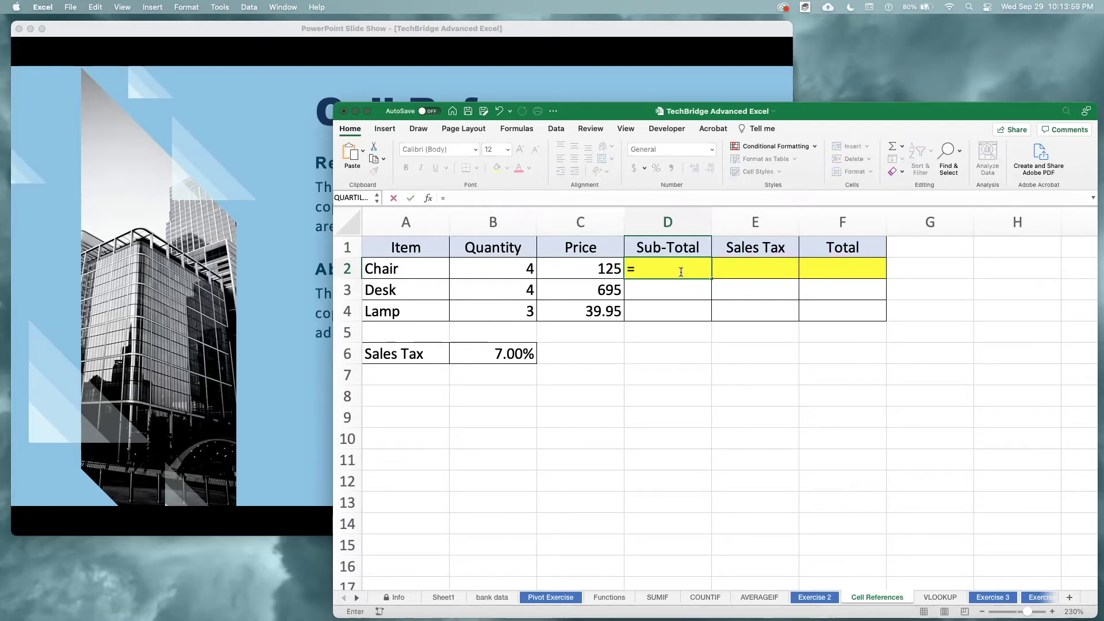
left_click(517, 269)
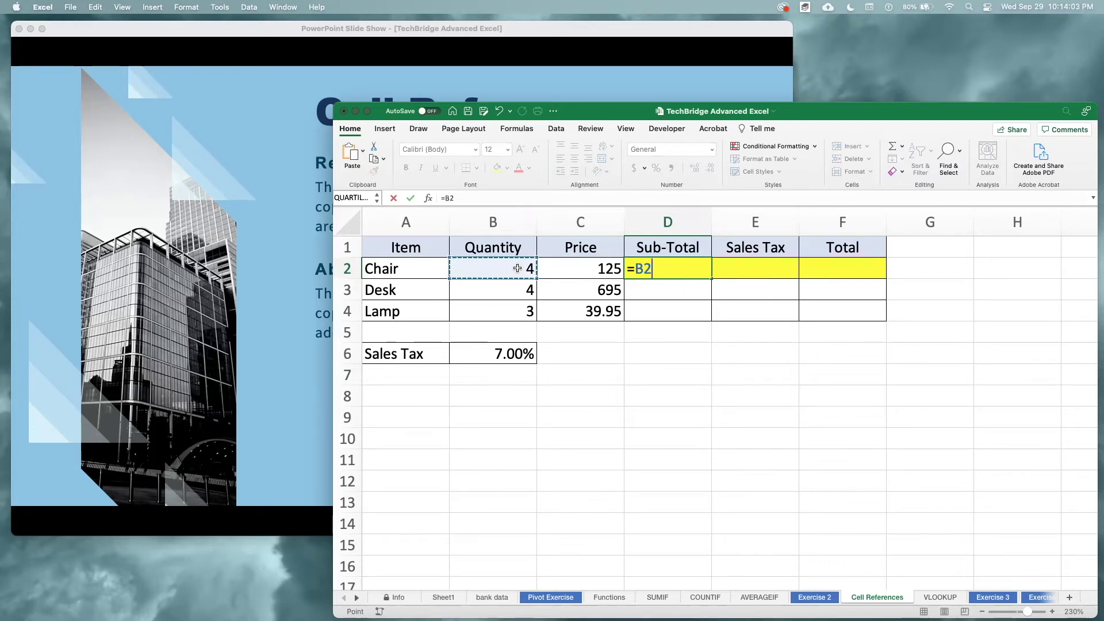
type("*")
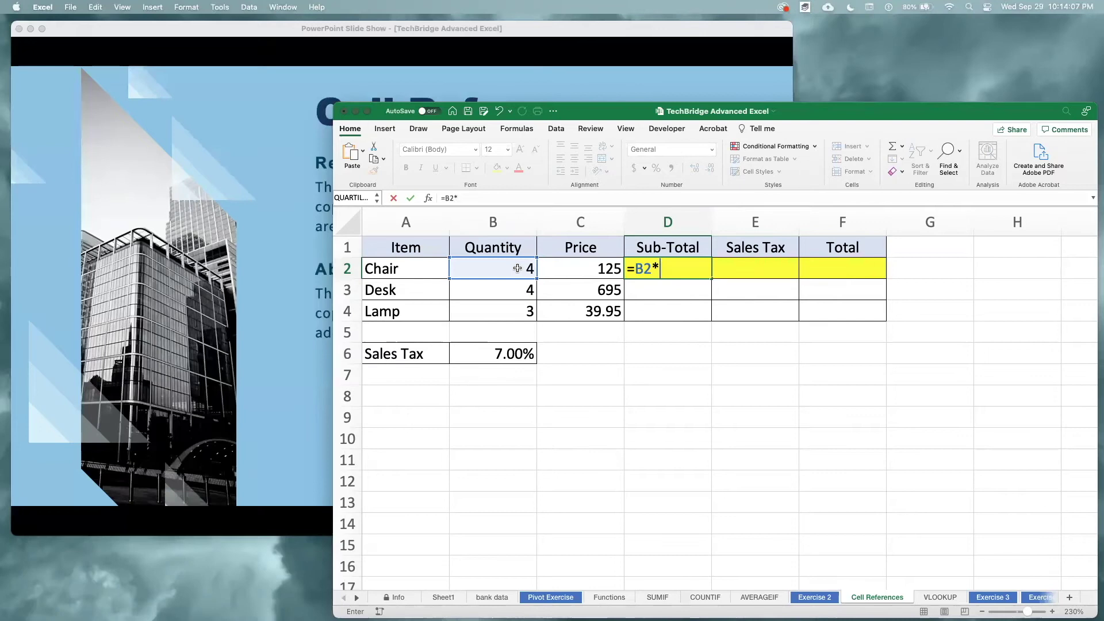
left_click(576, 269)
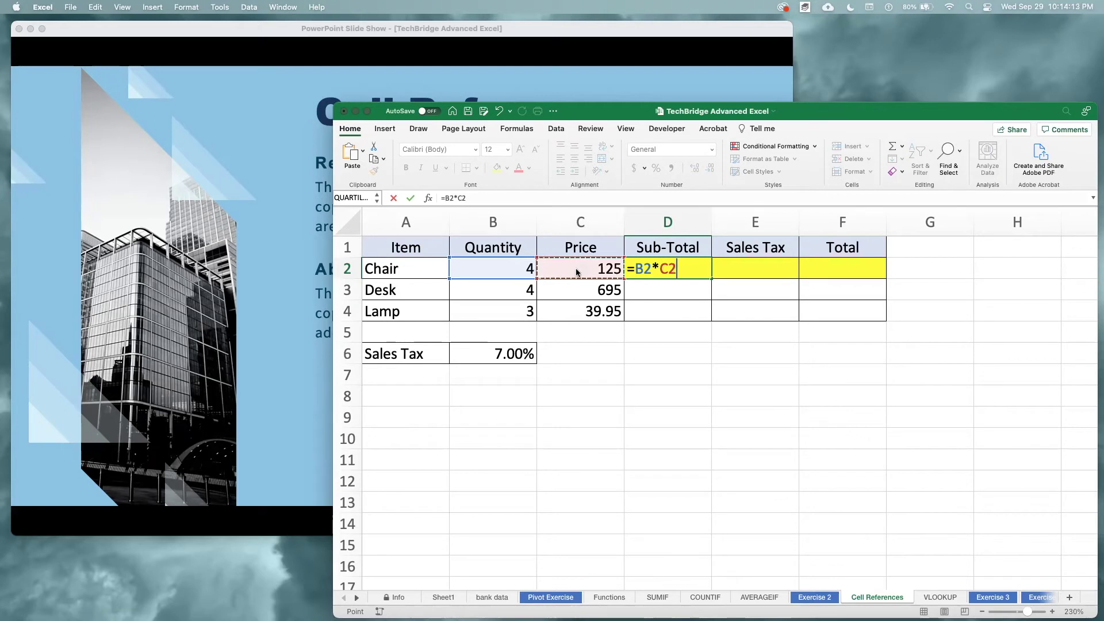
key("Return")
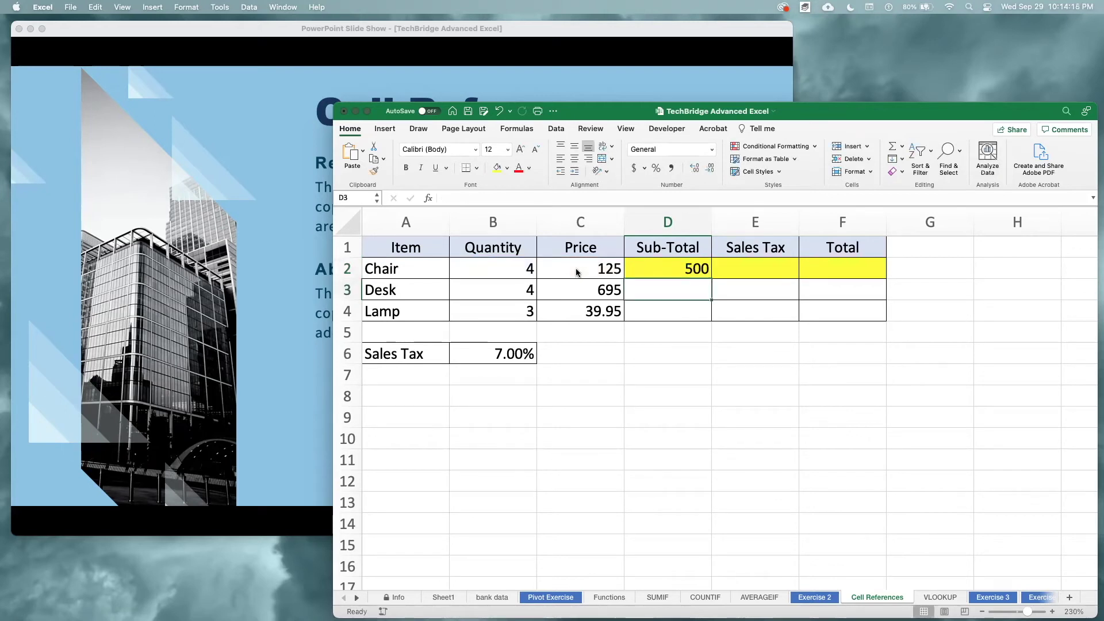
Fill the sub-total formula from D2 down to D4 and inspect the relative references in D3 and D4.
left_click(686, 269)
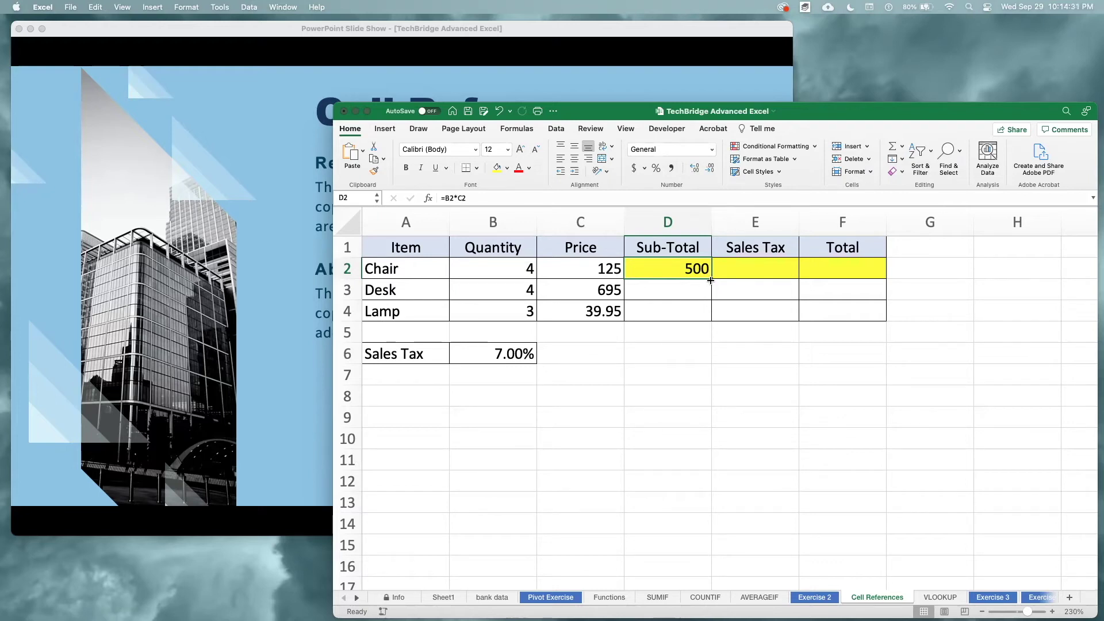
left_click_drag(710, 280, 708, 320)
left_click_drag(708, 319, 708, 320)
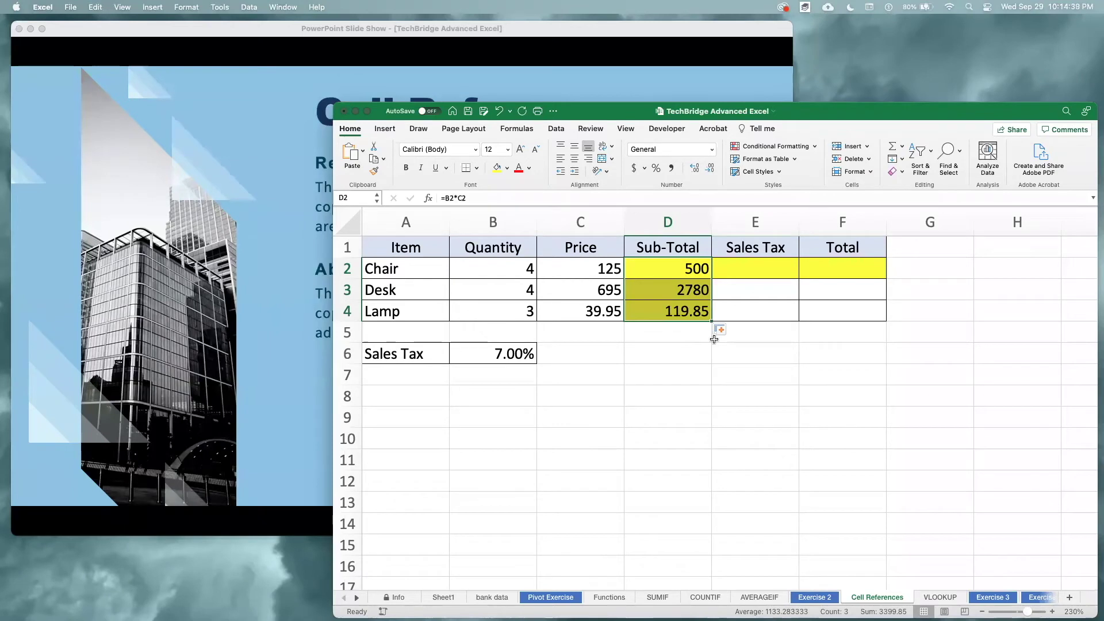
left_click(638, 293)
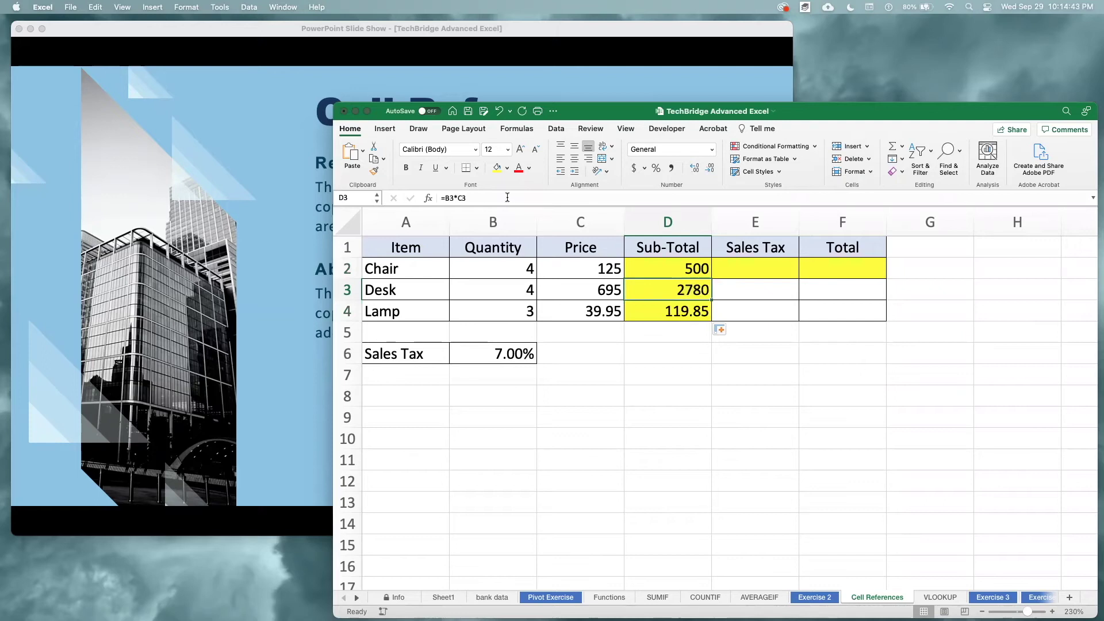
left_click(507, 197)
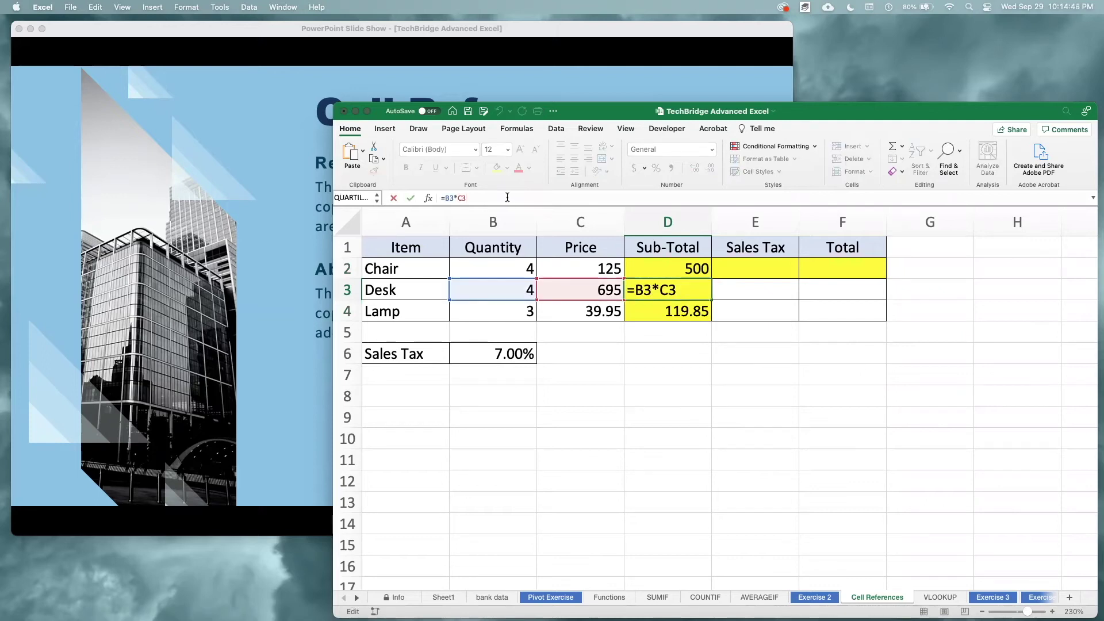
left_click(668, 311)
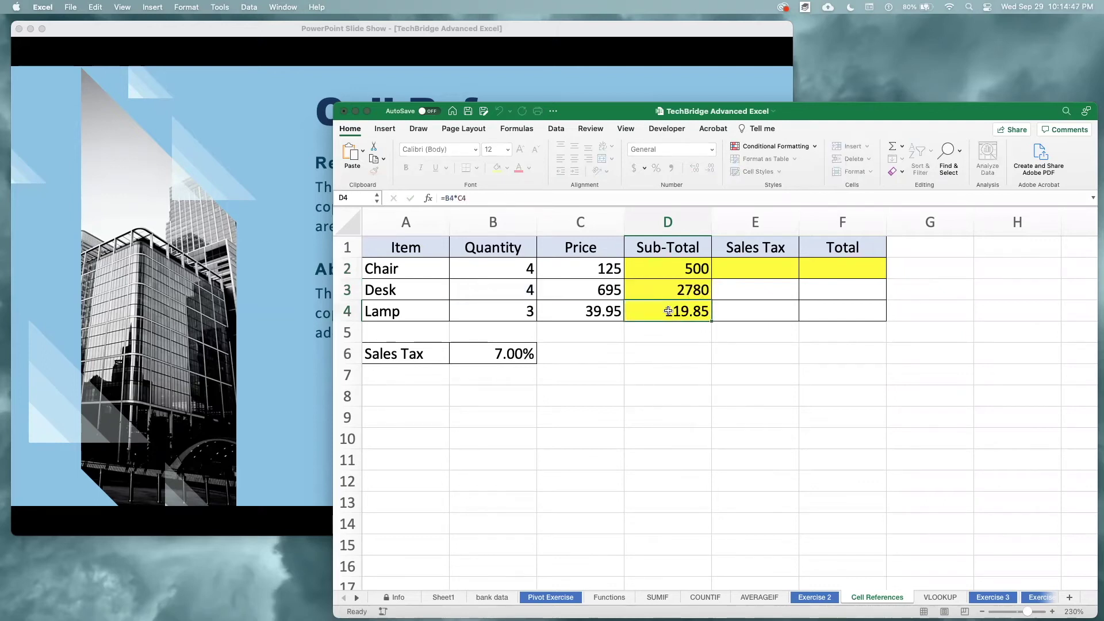
left_click(532, 197)
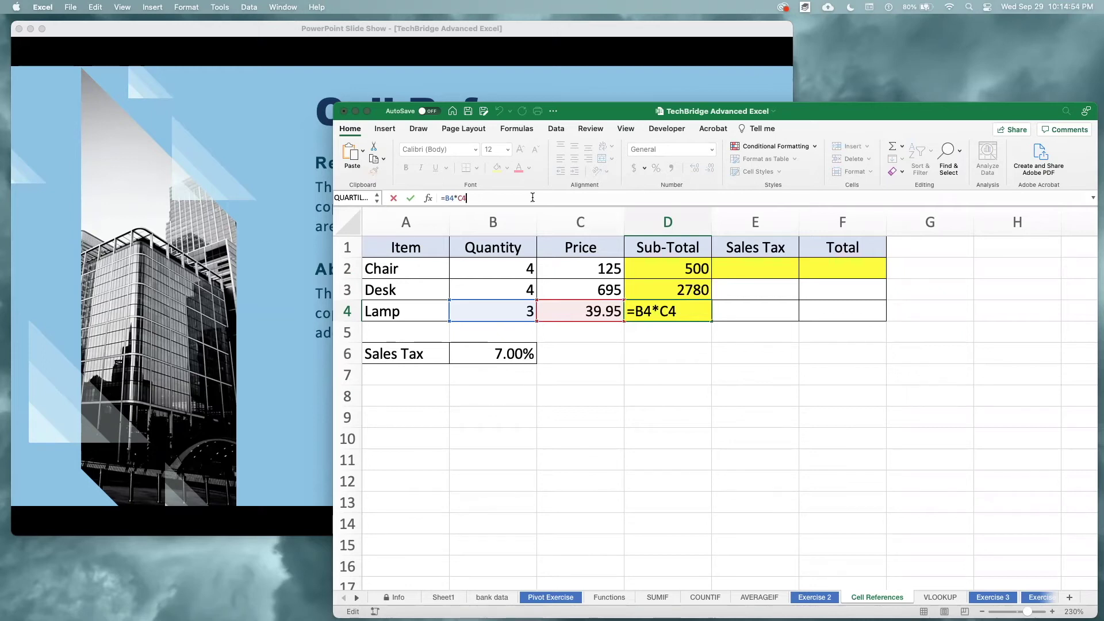
Enter the formula =D2*B6 in E2 to calculate the Chair's sales tax.
left_click(751, 266)
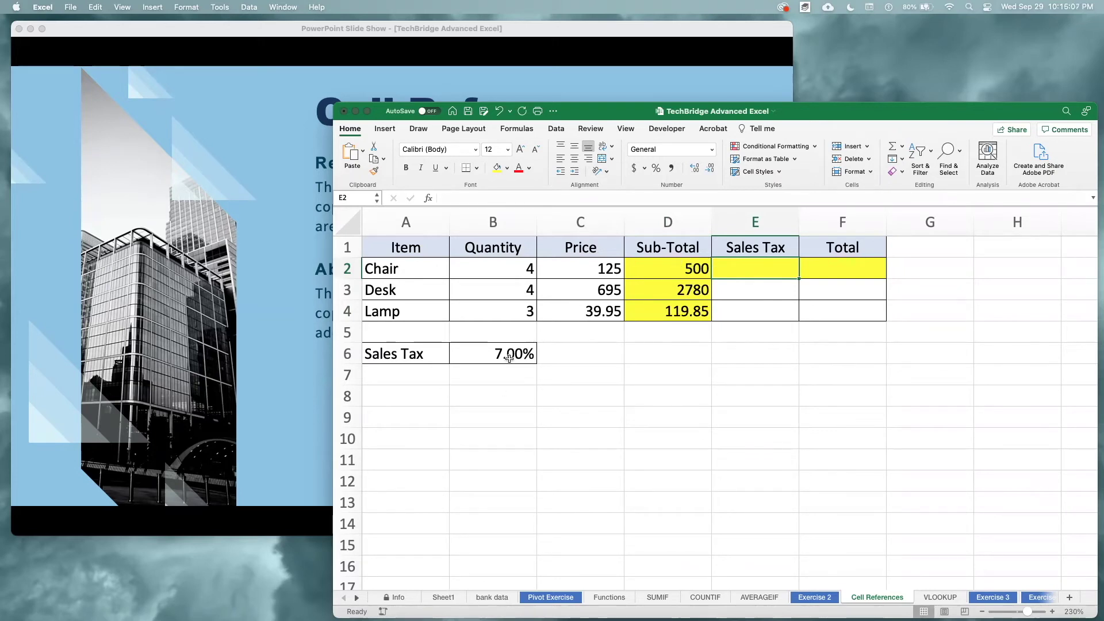
type("=")
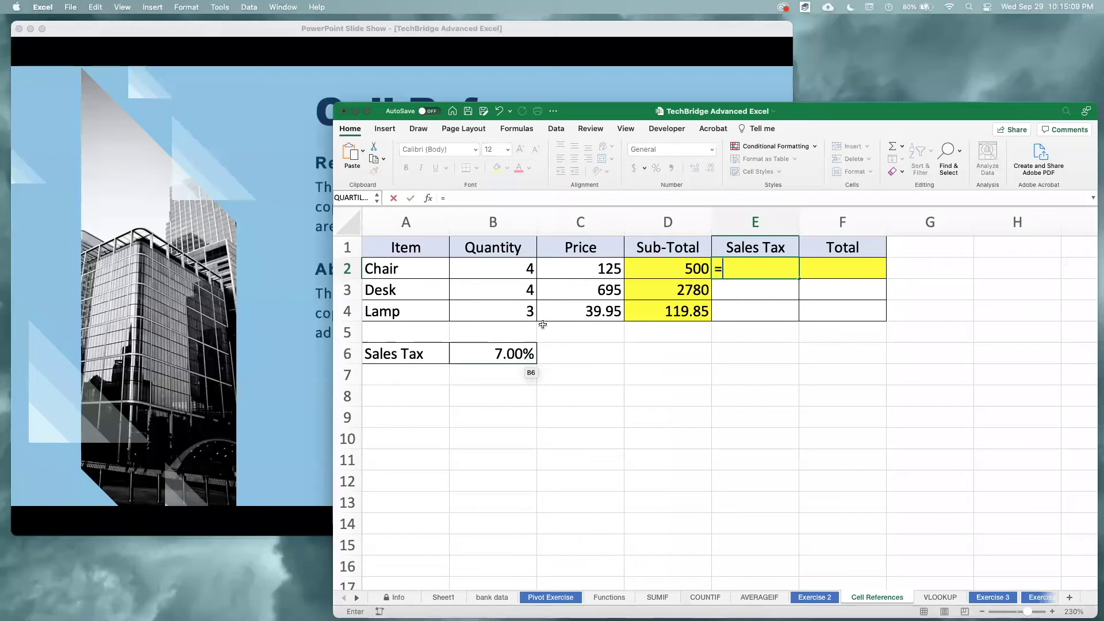
left_click(685, 271)
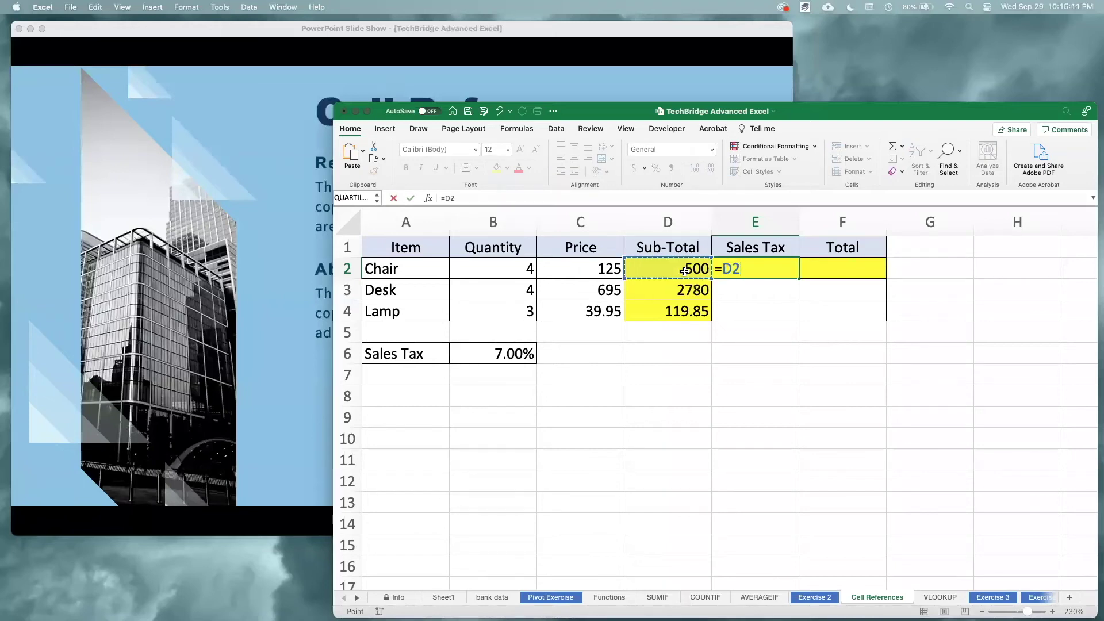
type("*")
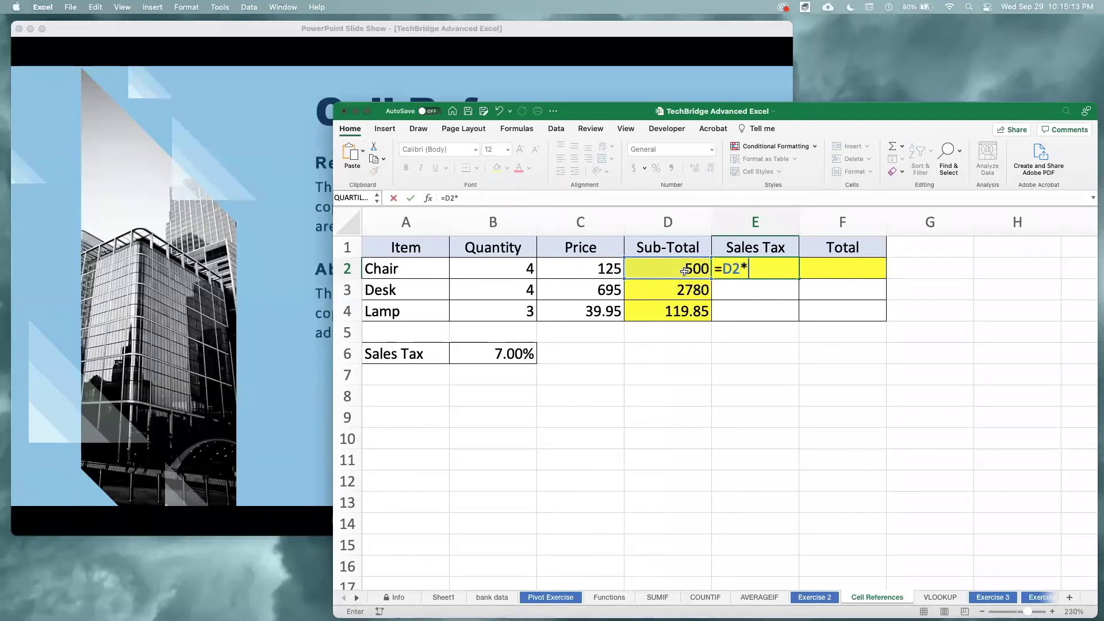
left_click(514, 353)
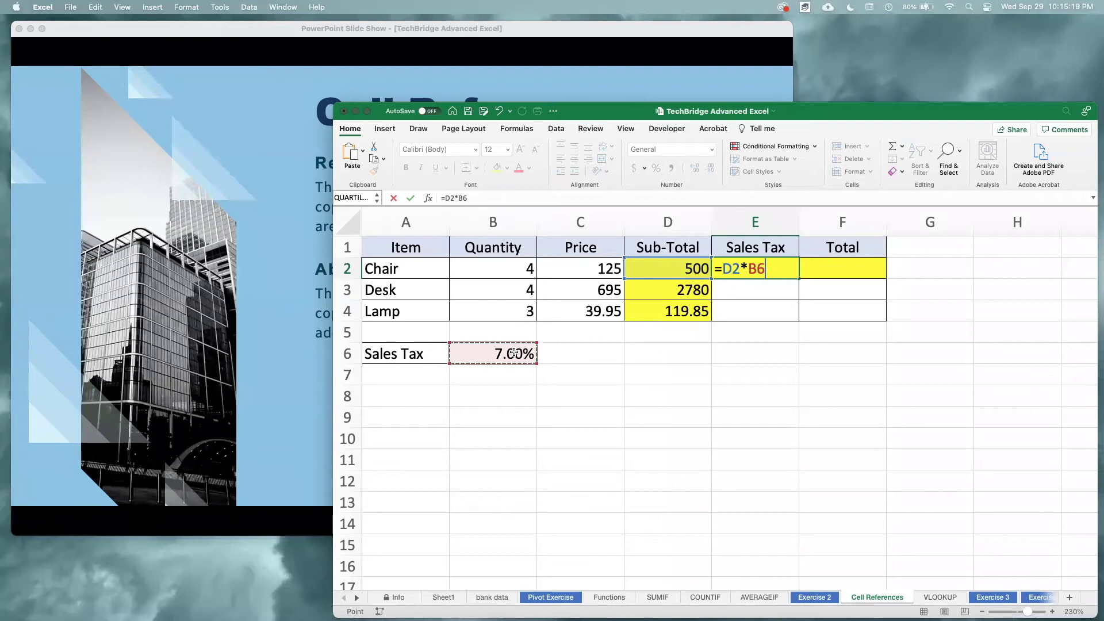
key("Return")
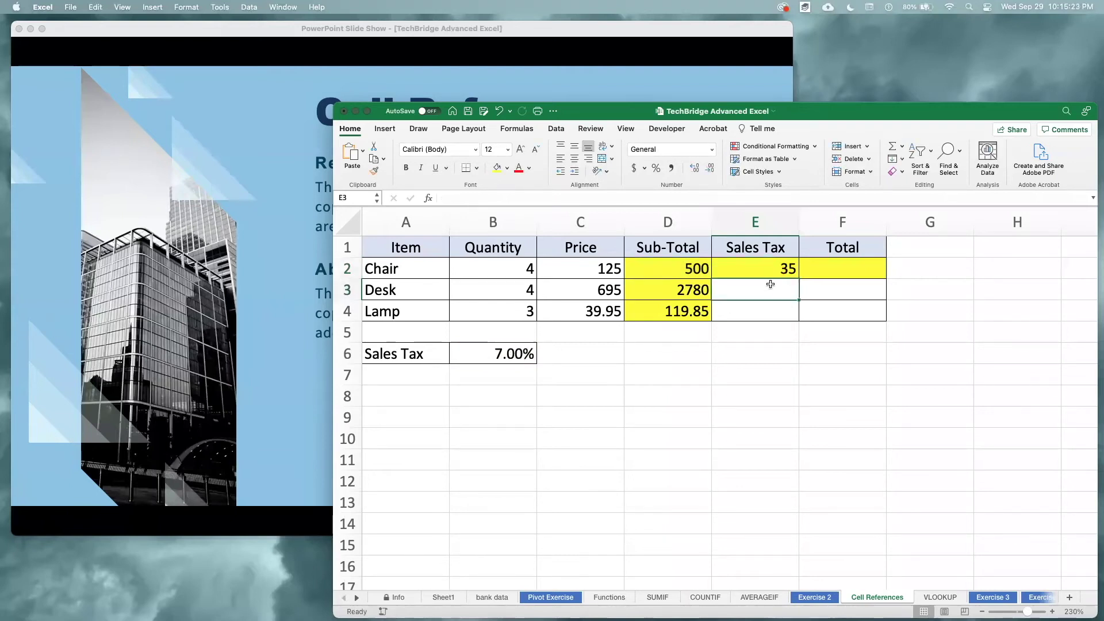
Fill the relative sales tax formula from E2 down to E4 and inspect which cells E3 refers to.
left_click(785, 274)
left_click_drag(798, 279, 794, 314)
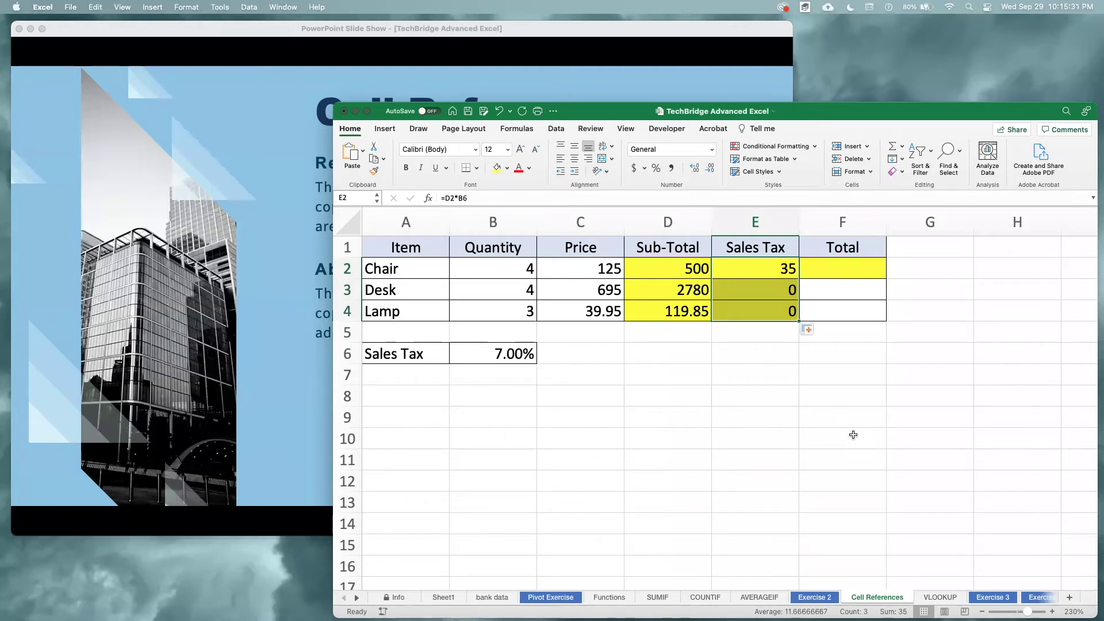
left_click(734, 289)
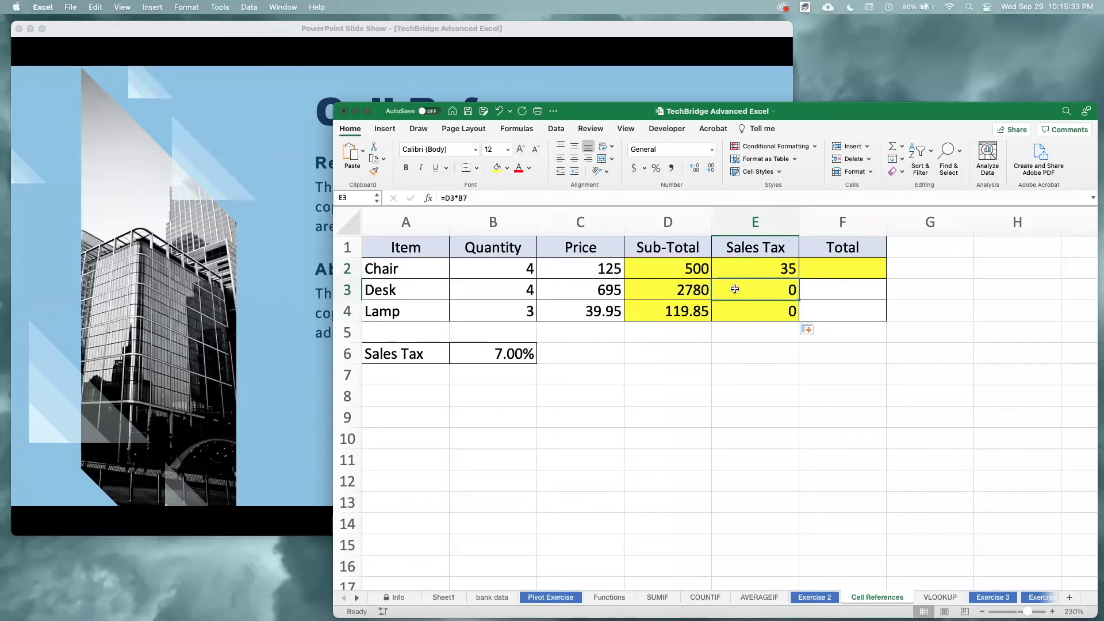
left_click(499, 196)
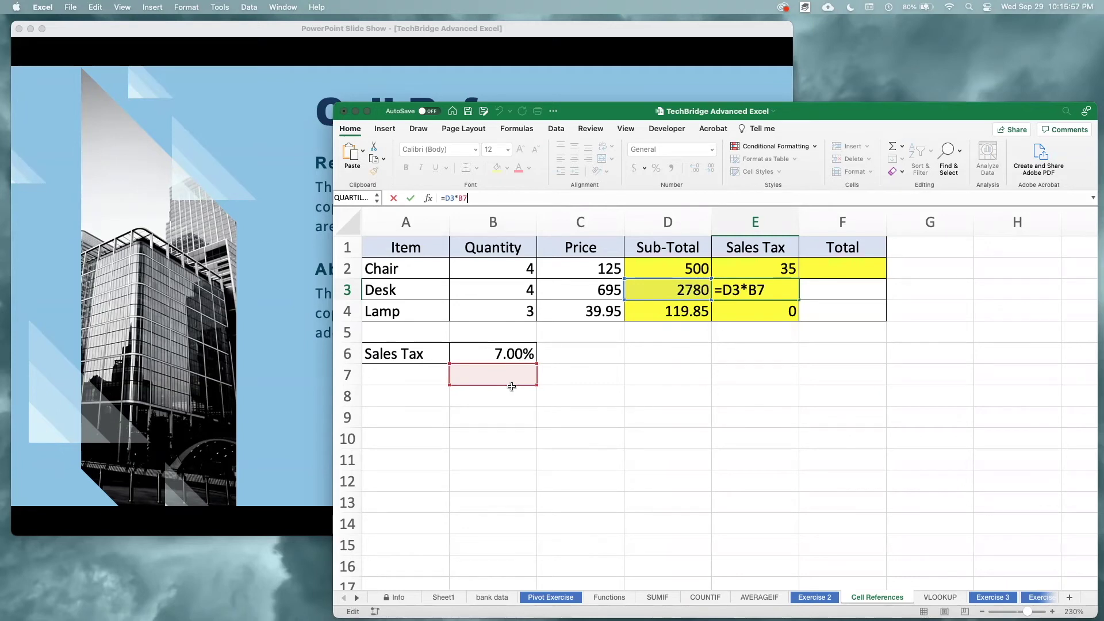
key("Return")
Make the tax-rate reference in E2 absolute with =D2*$B$6 and fill the formula down to E4.
left_click(784, 265)
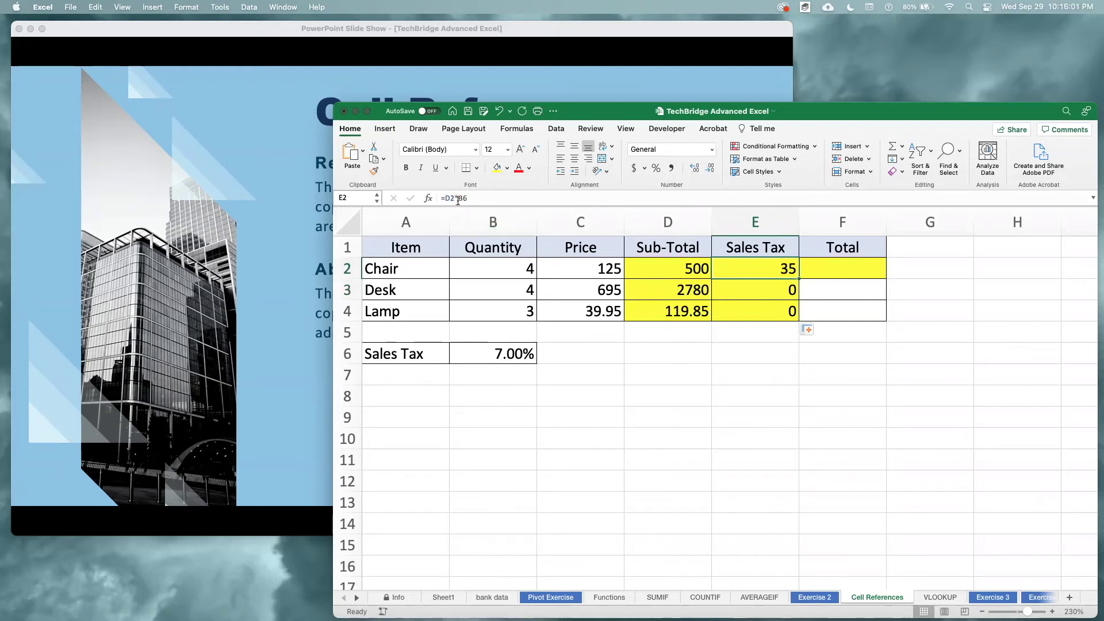
left_click(522, 202)
type("$")
key("Right")
type("$")
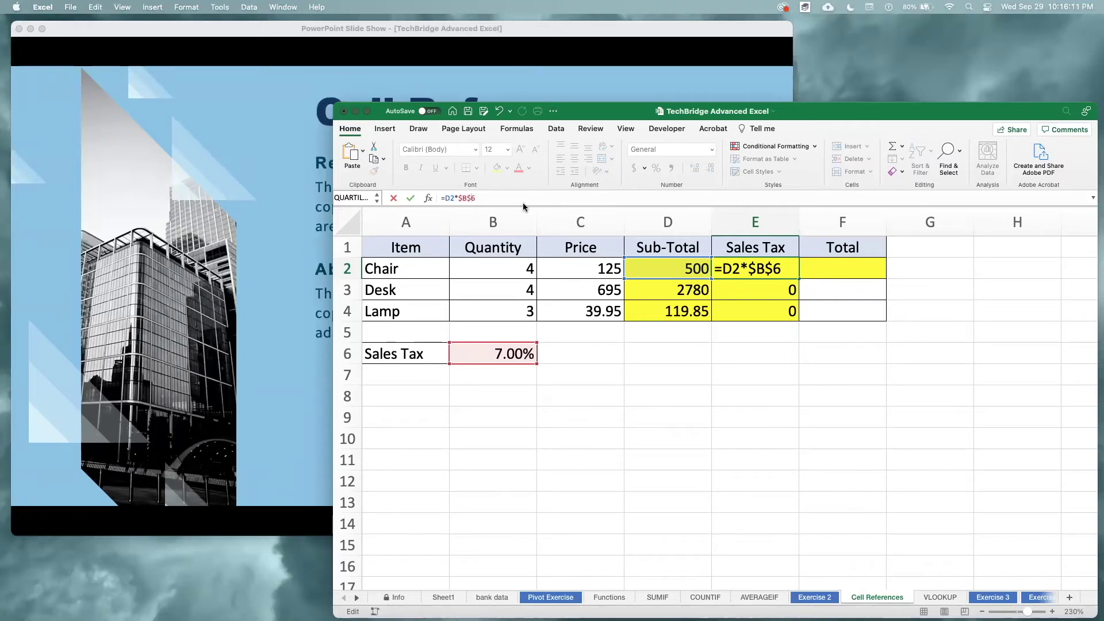
key("Return")
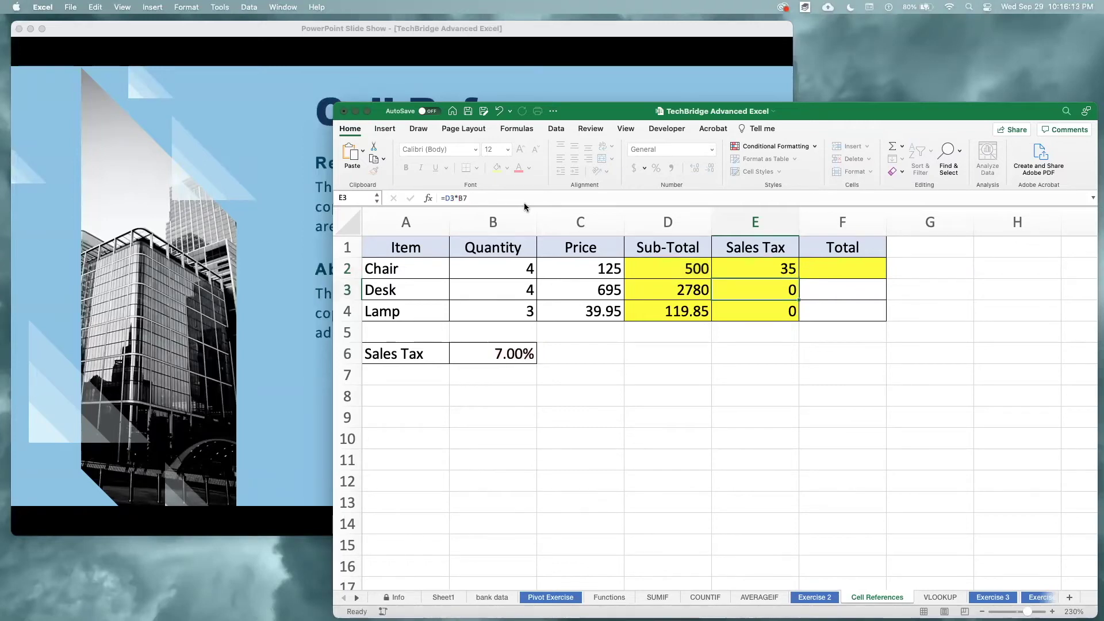
left_click(799, 275)
left_click_drag(800, 278, 801, 322)
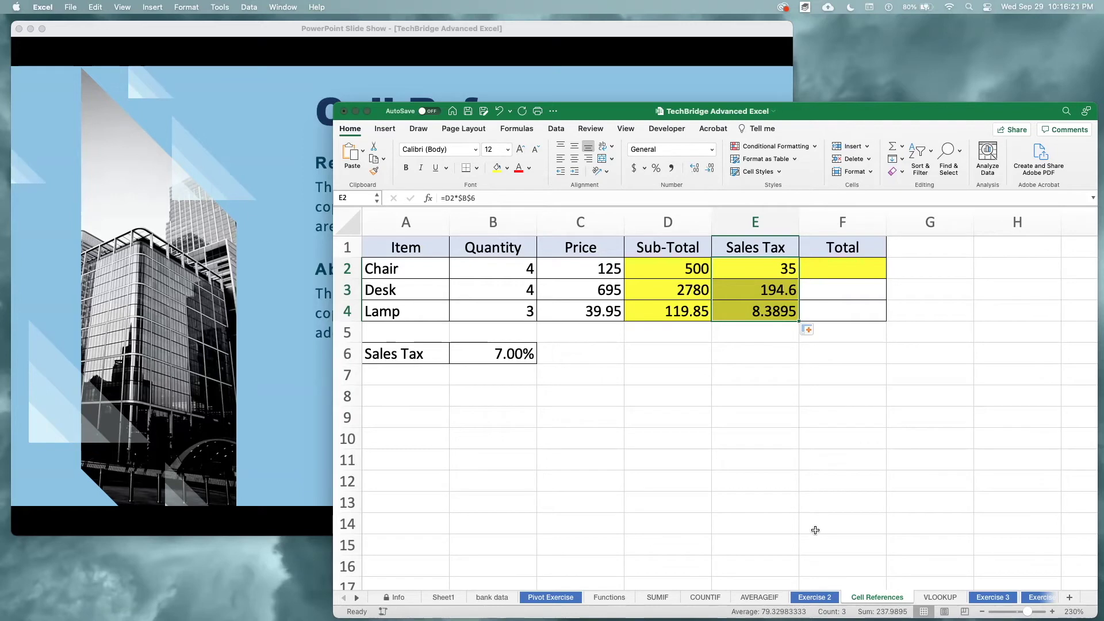
Enter =D2+E2 in F2 to add sub-total and sales tax, and fill the formula down to F4.
left_click(836, 270)
type("=")
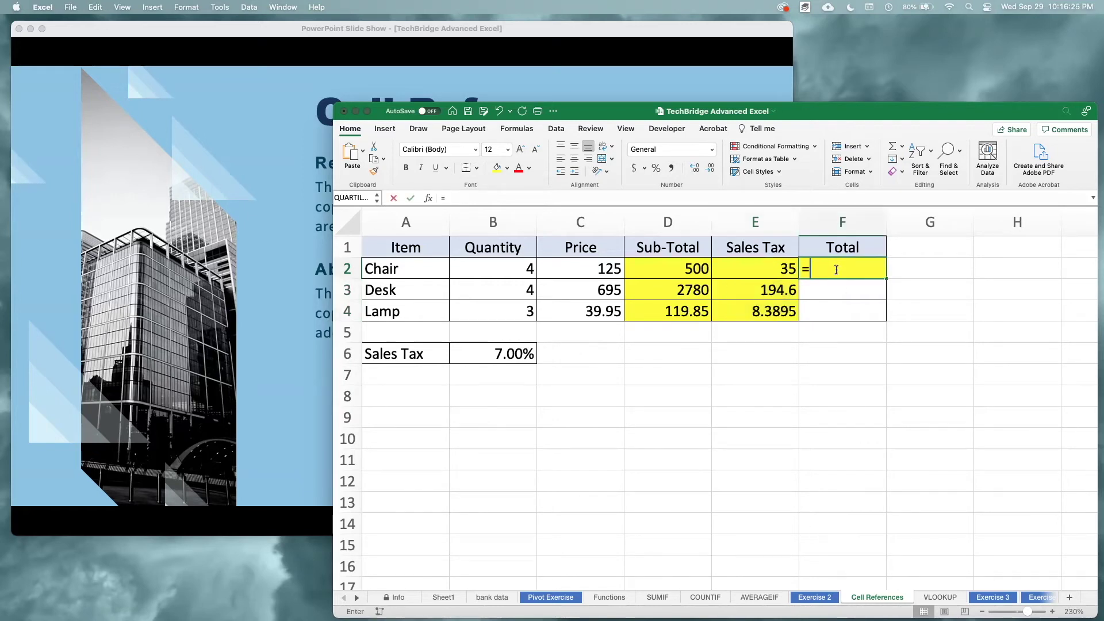
left_click(697, 273)
type("+")
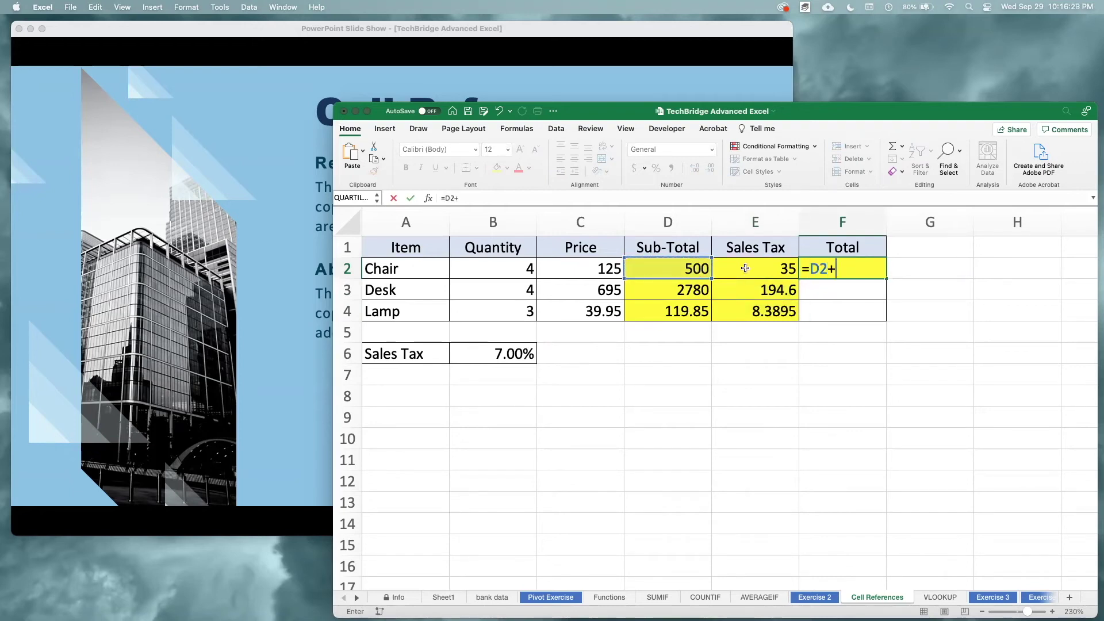
left_click(766, 269)
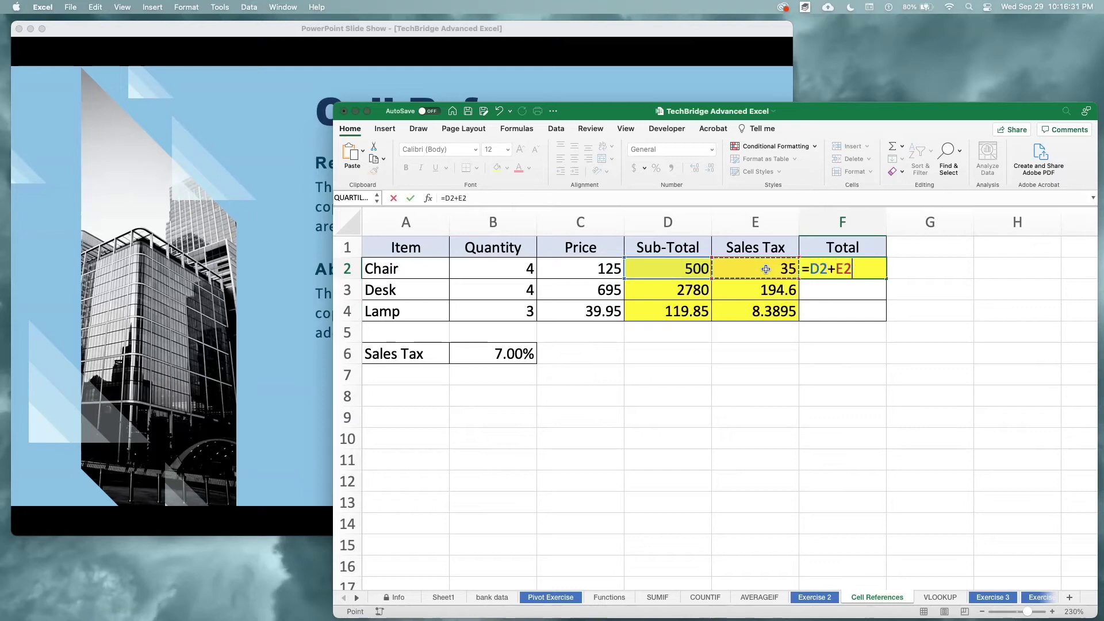
key("Return")
left_click(866, 265)
left_click_drag(886, 279, 884, 315)
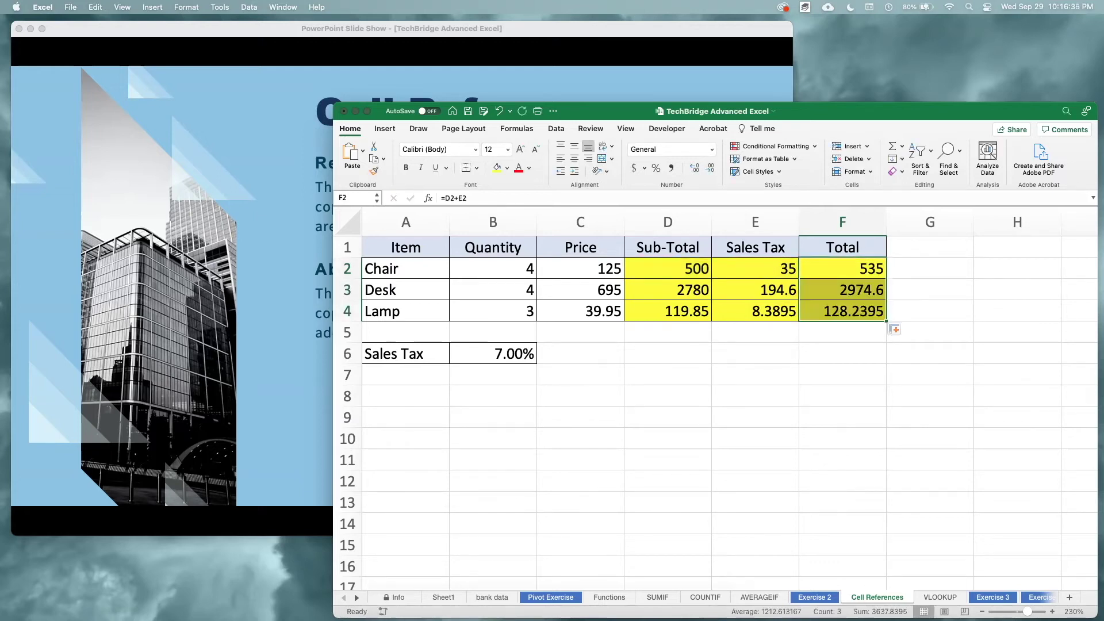
Format the price, sub-total, sales tax and total values in C2:F4 as Currency with 2 decimal places and the $ symbol.
left_click(969, 430)
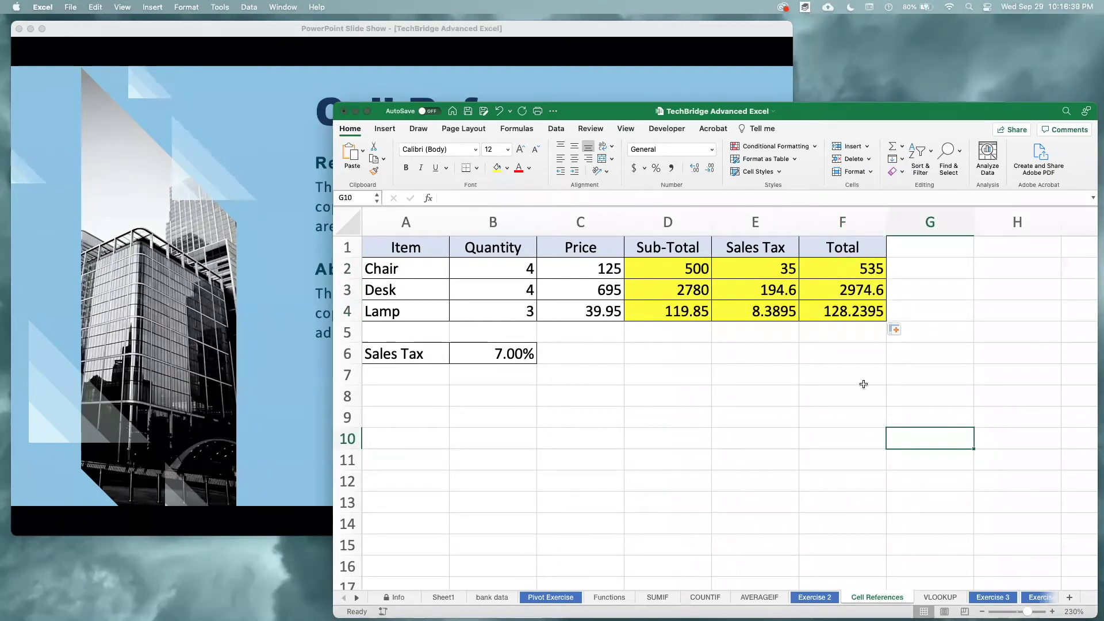
left_click_drag(607, 273, 865, 313)
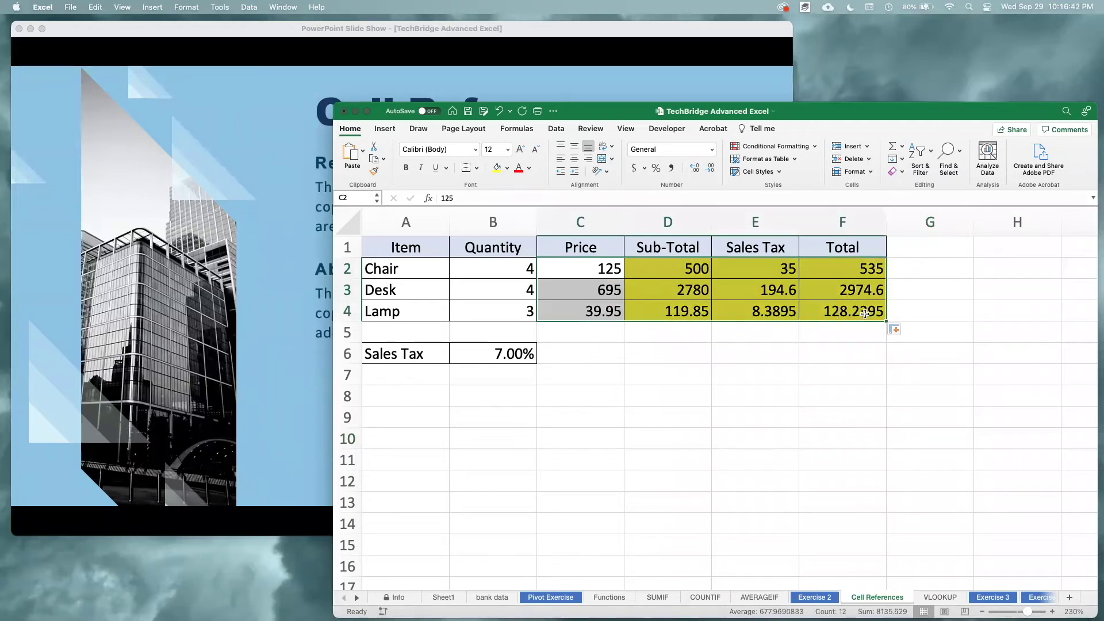
right_click(669, 287)
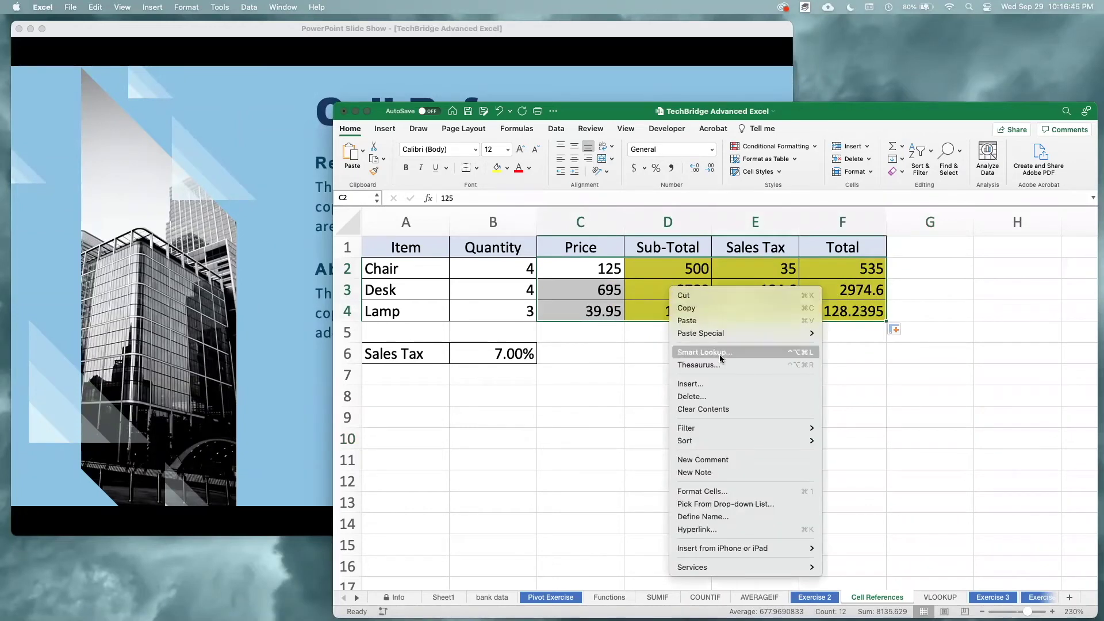
left_click(706, 497)
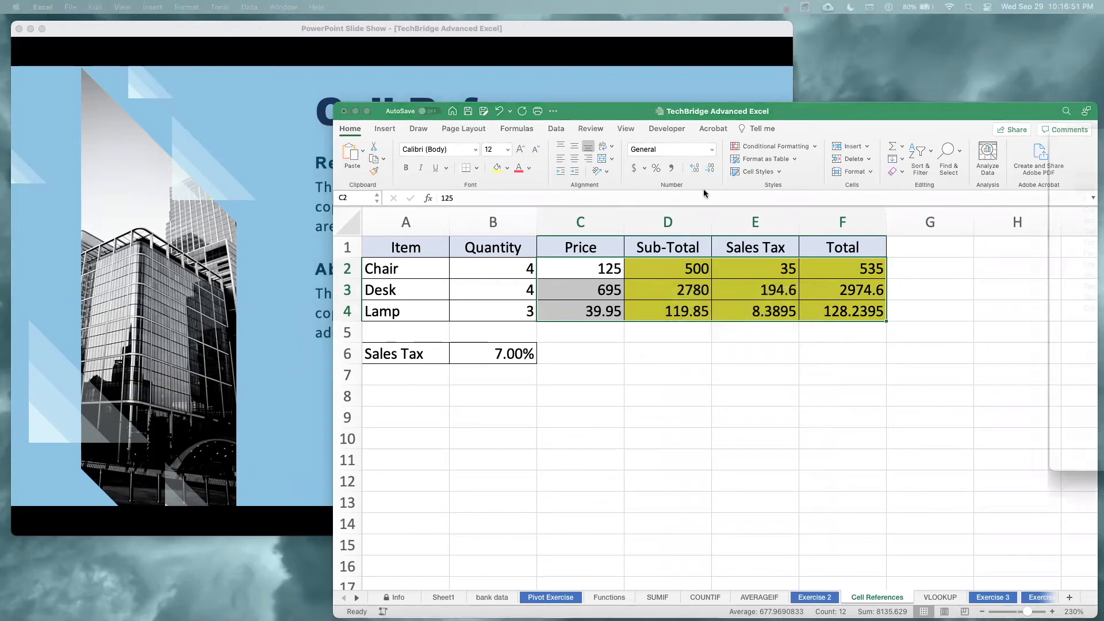
left_click(618, 258)
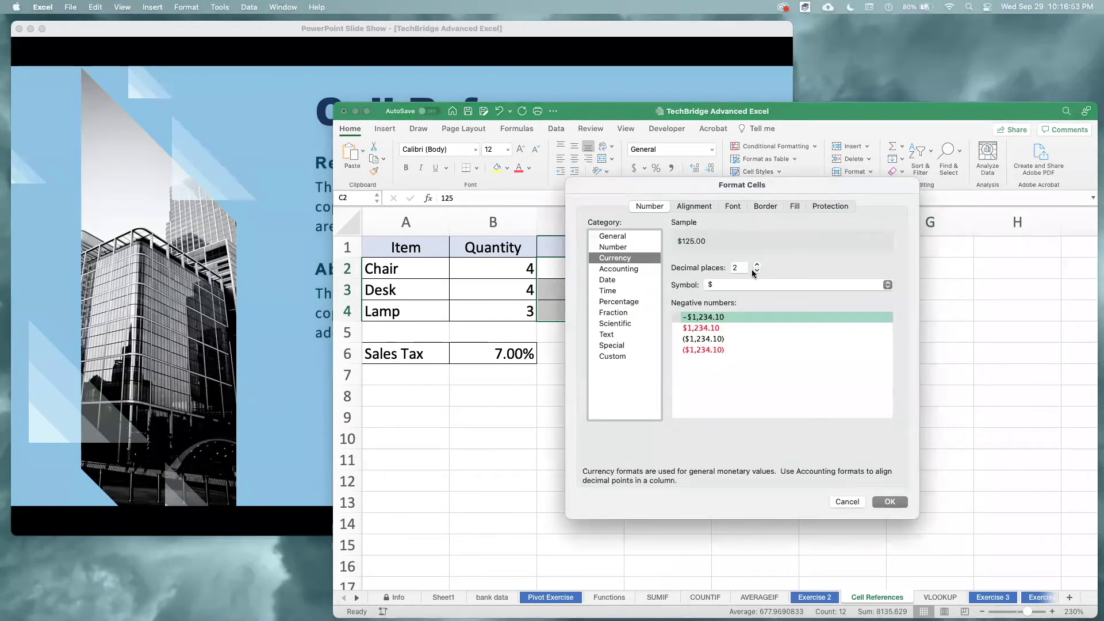
left_click(889, 502)
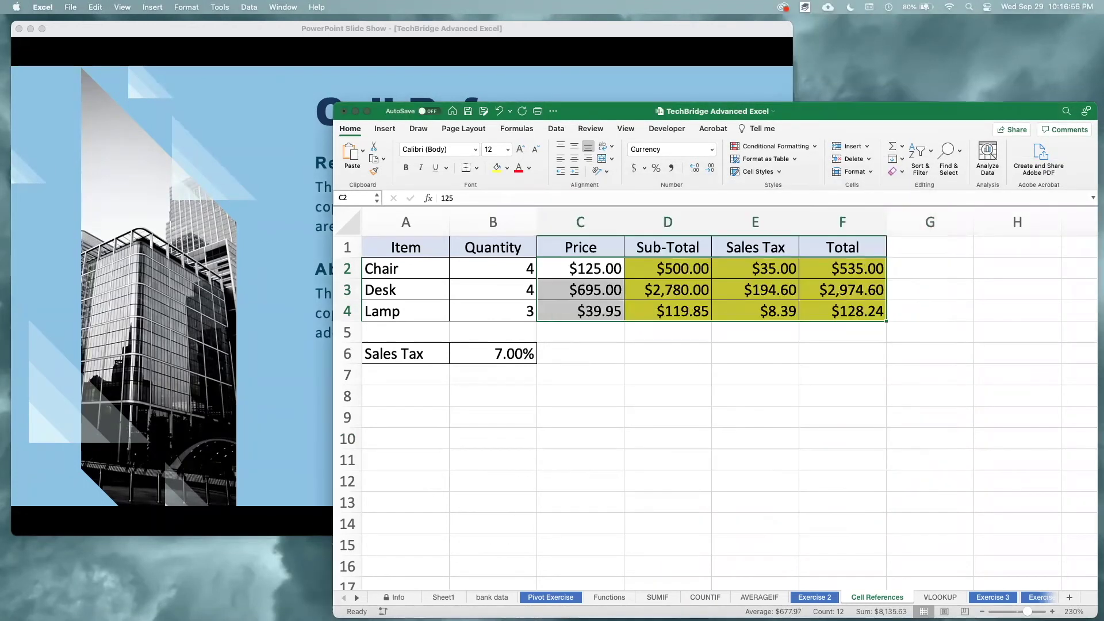
left_click(837, 405)
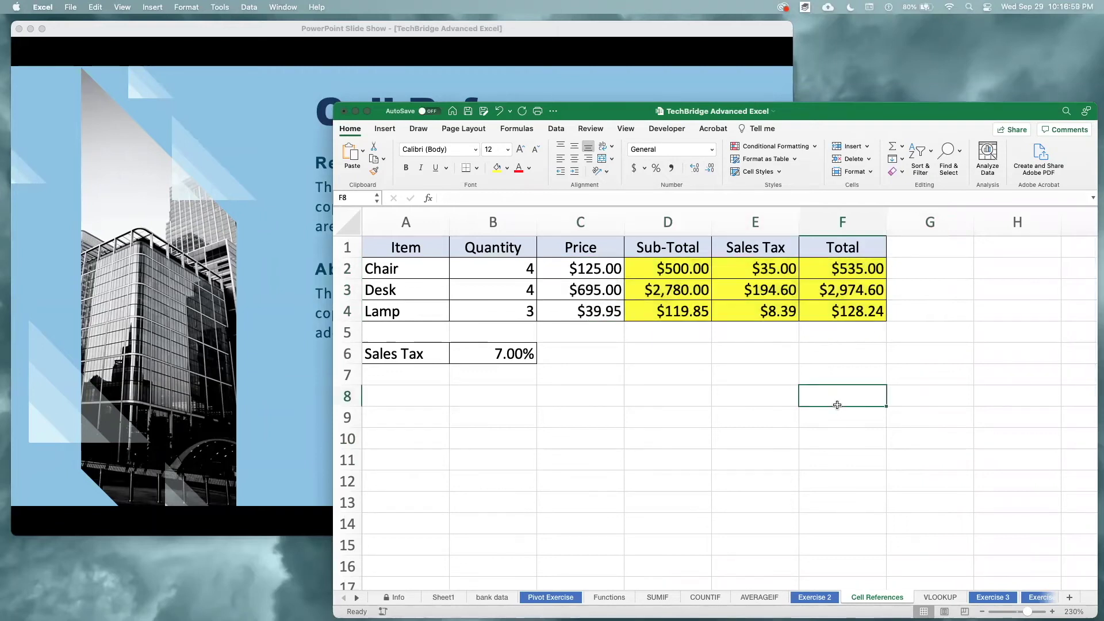
Review the sub-total formulas in D2 to D4 and the sales tax formula in E2.
left_click(649, 270)
left_click(649, 291)
left_click(648, 306)
left_click(753, 270)
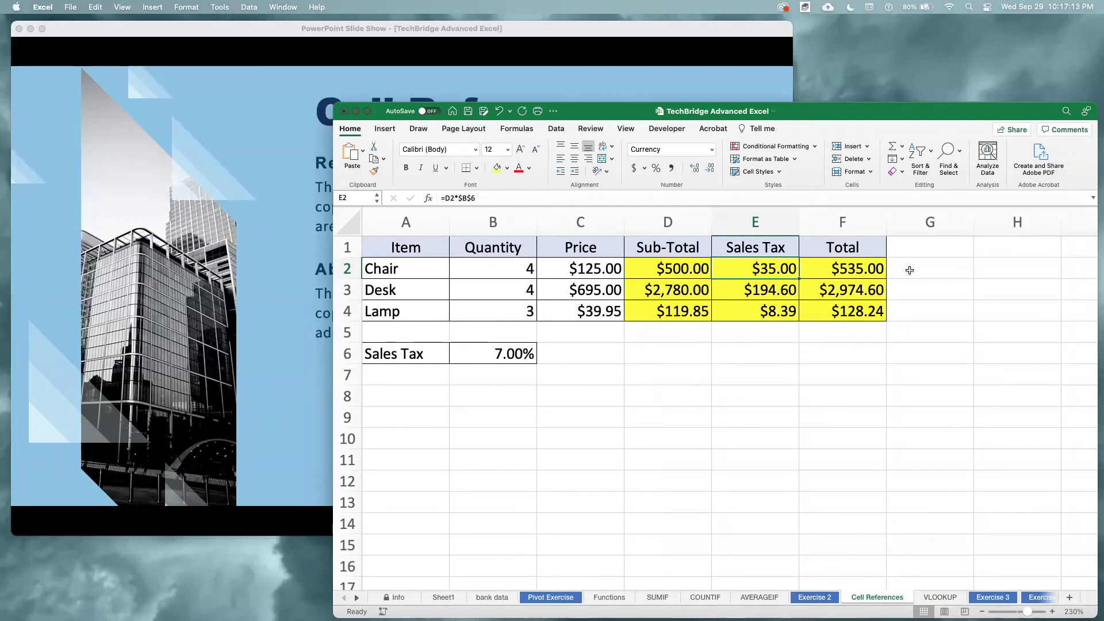
Switch to the PowerPoint slide show and advance from the Cell References slide to the VLOOKUP title slide.
left_click(283, 250)
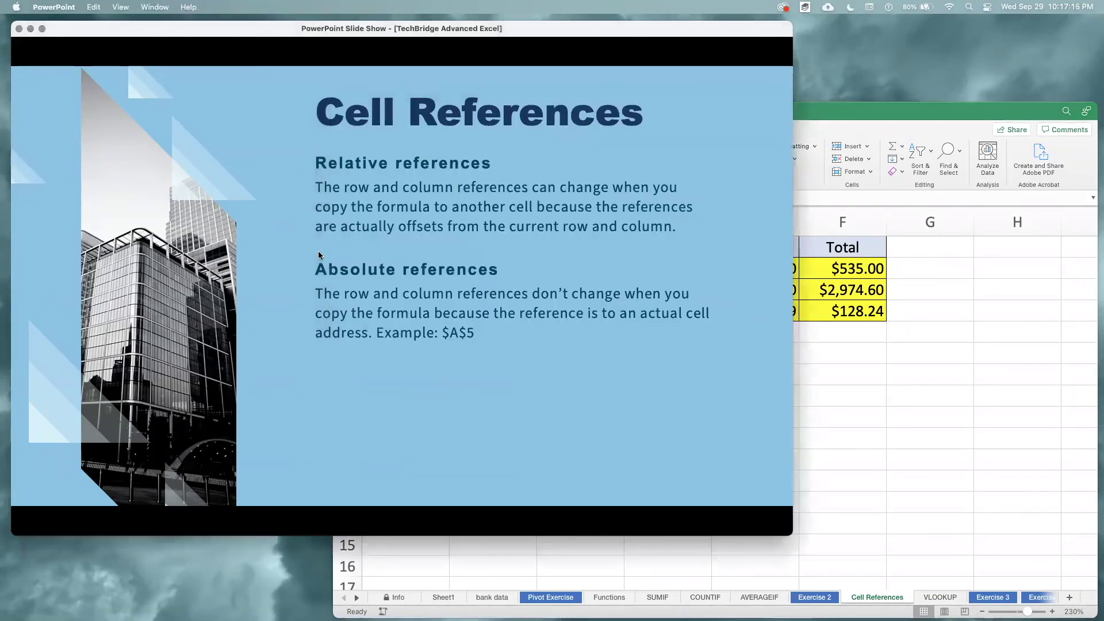
left_click(350, 267)
left_click(343, 350)
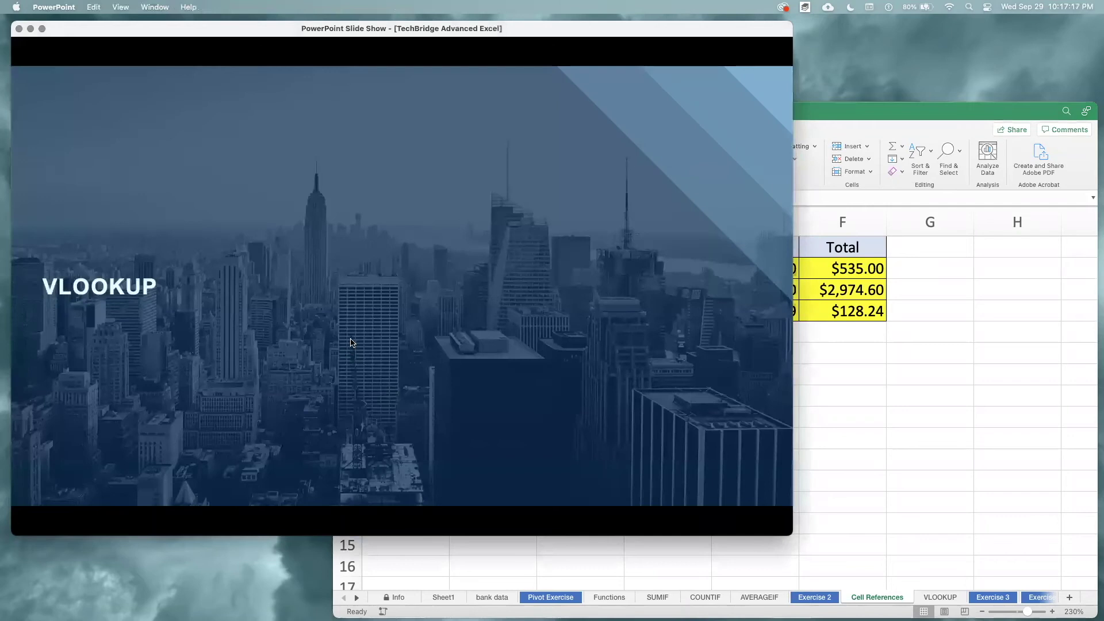
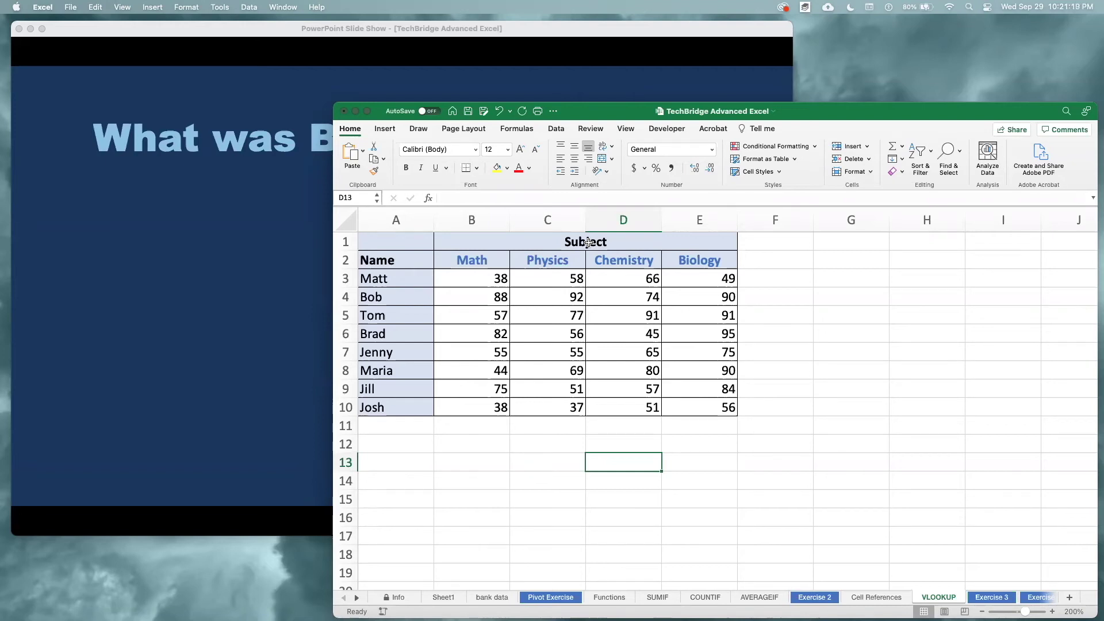
Label the lookup area on the VLOOKUP sheet with the student's possessive first name in G2 and Math Score in H2.
left_click(868, 260)
type("Brad's")
key("Tab")
type("Math")
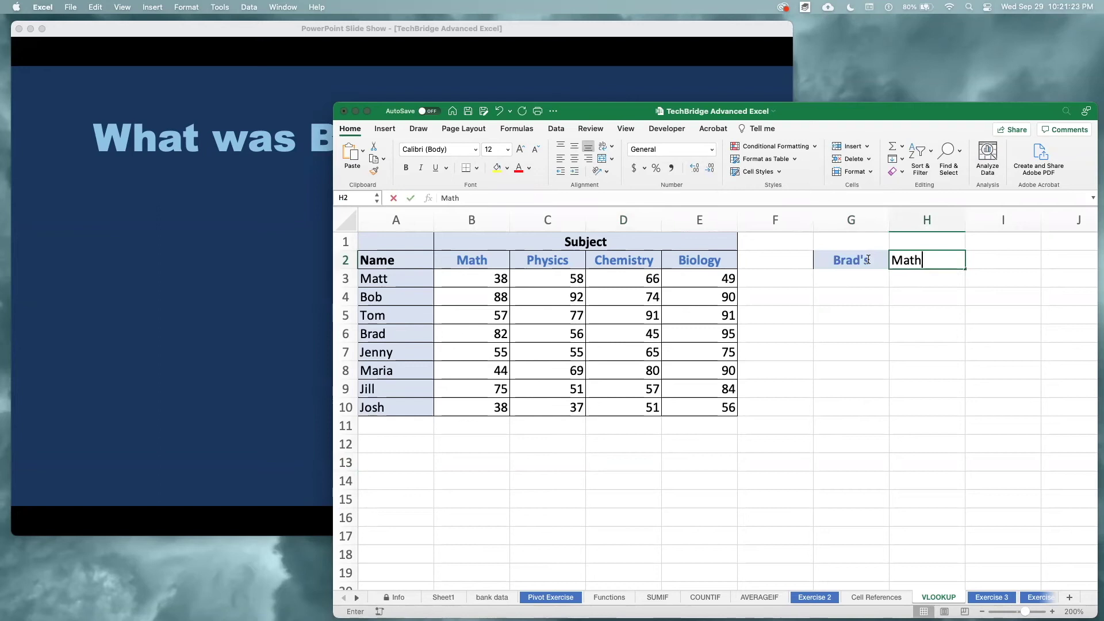
type(" Score")
key("Return")
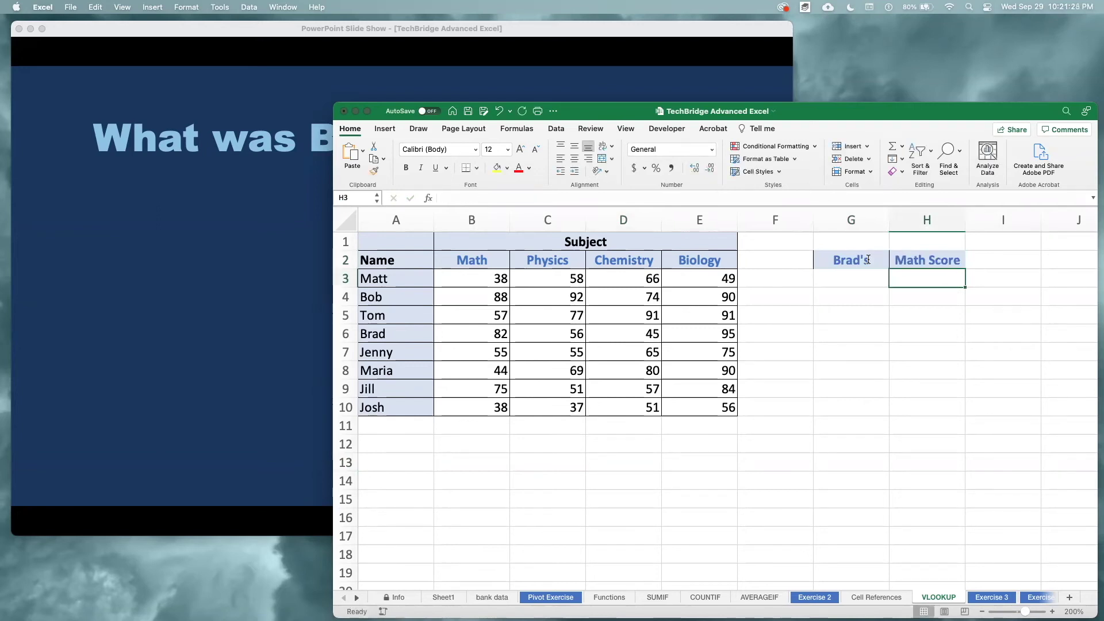
Remove the possessive ending from the student's name in G2.
key("Left")
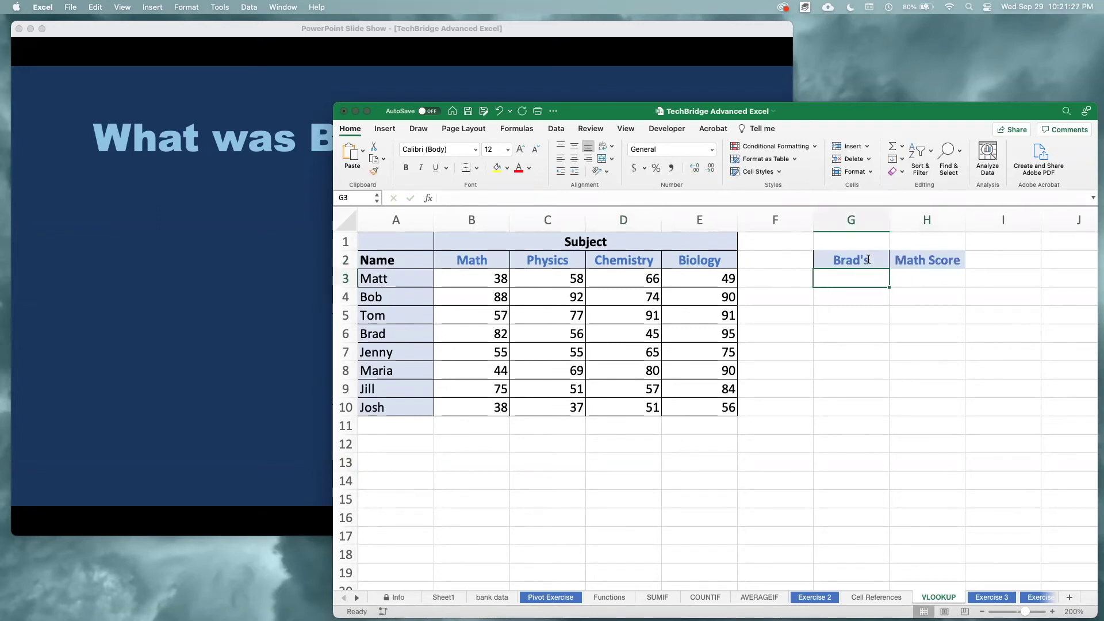
left_click(868, 260)
double_click(868, 260)
key("BackSpace")
key("BackSpace")
key("Return")
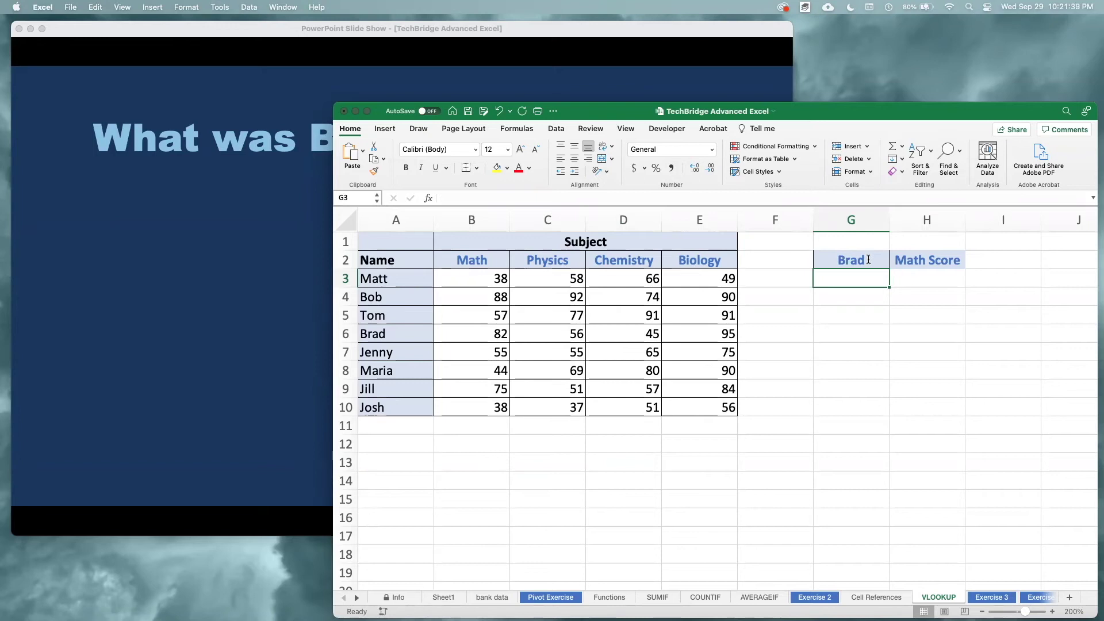
Enter a VLOOKUP in G3 with the student's first name as quoted text, table array A1:E10, column index 2 and FALSE.
type("=")
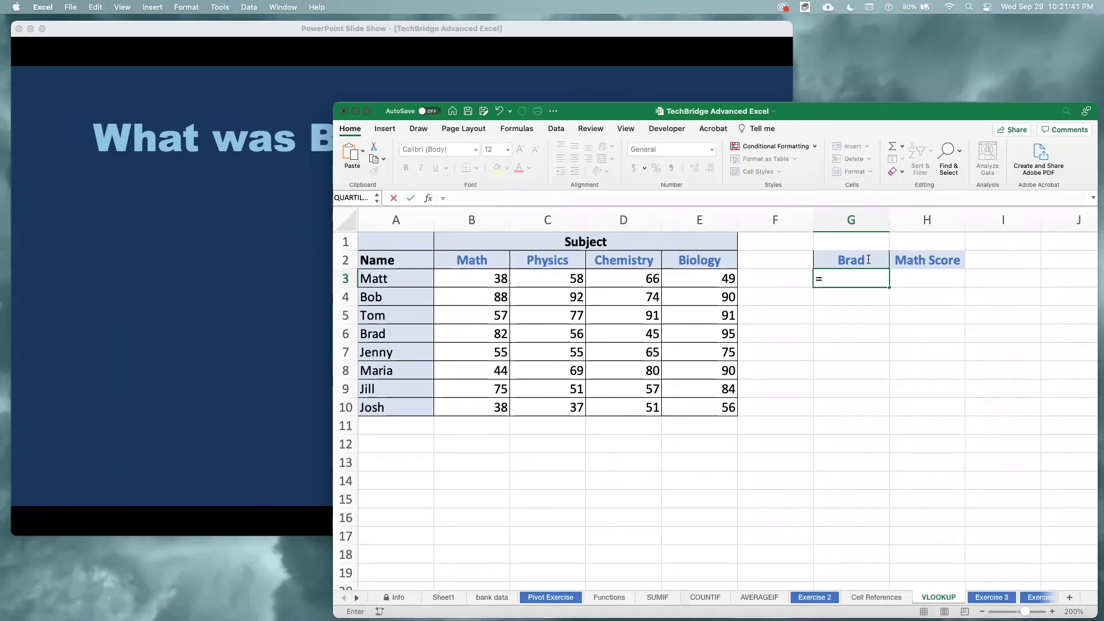
type("vlookup")
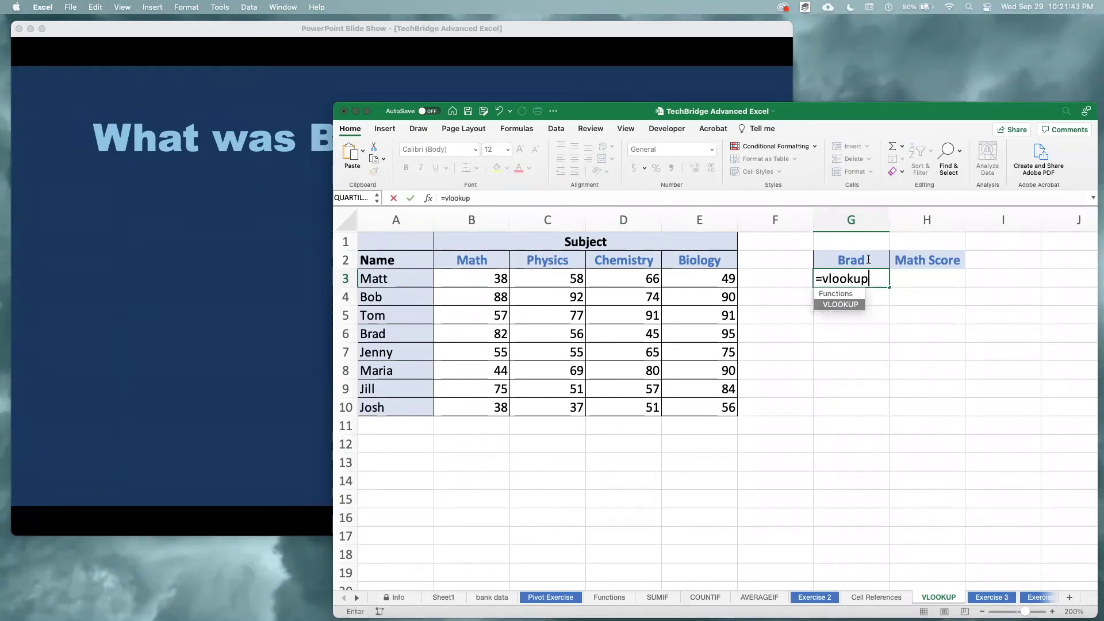
type("(")
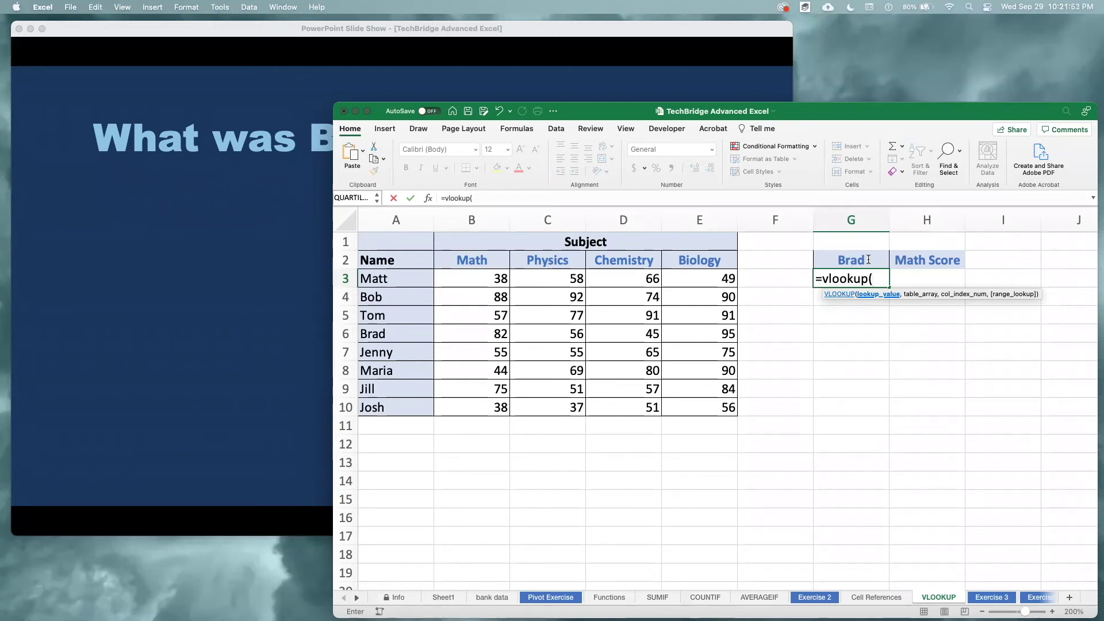
type("\"Brad\"")
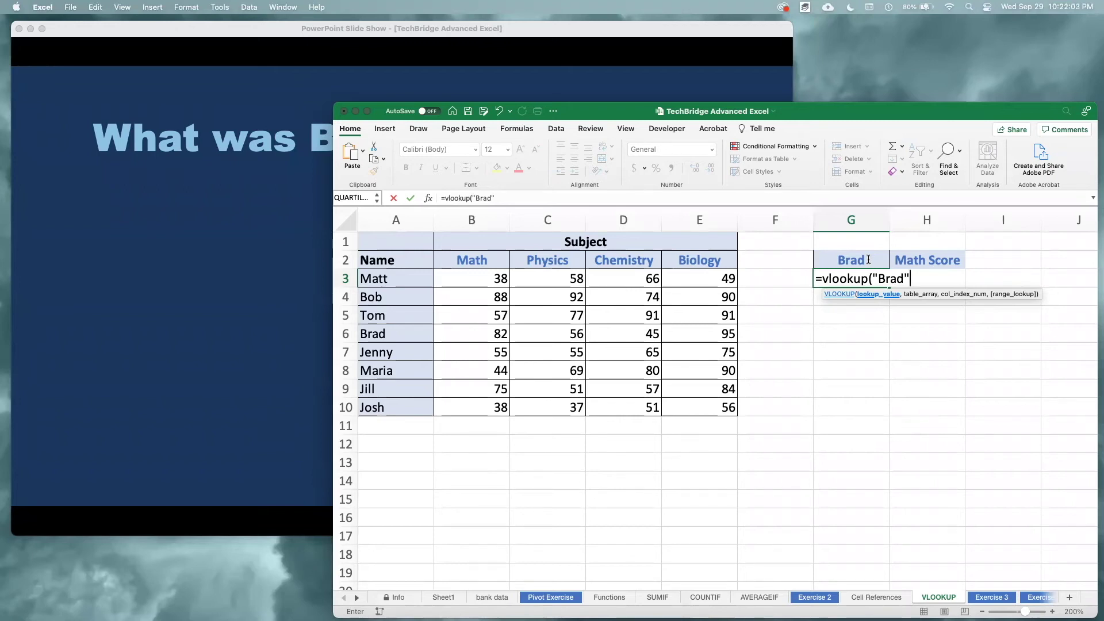
type(",")
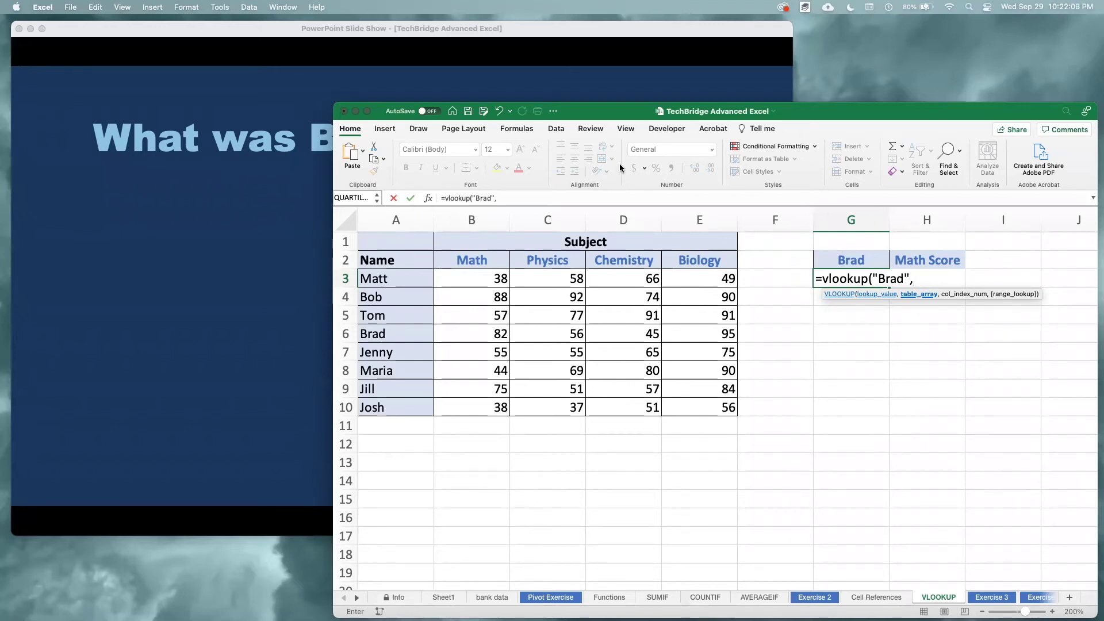
left_click_drag(404, 242, 689, 412)
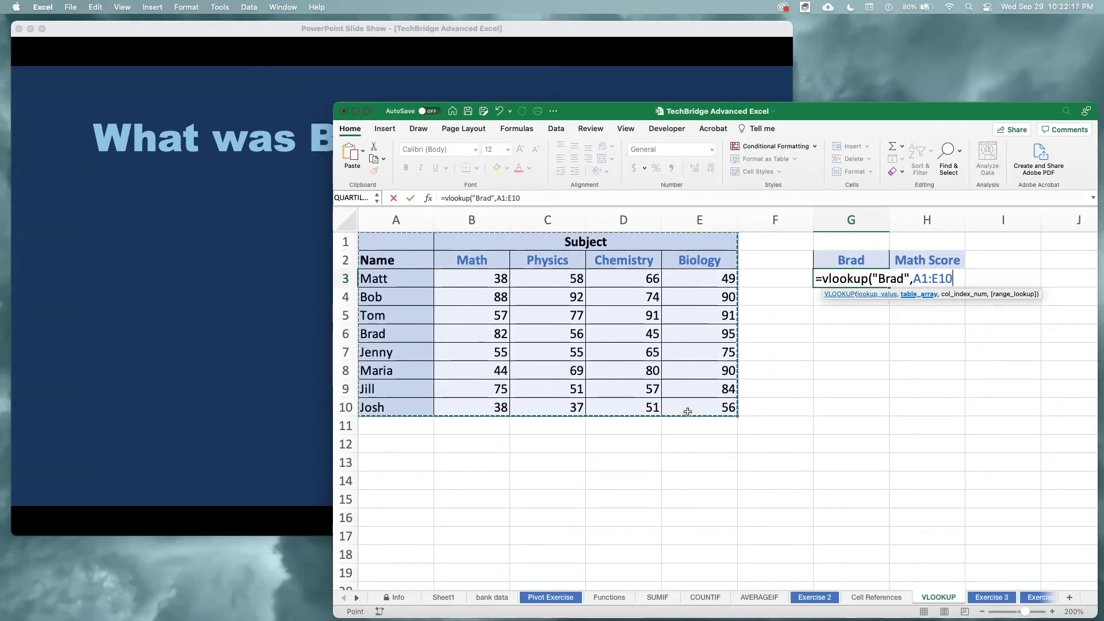
type(",")
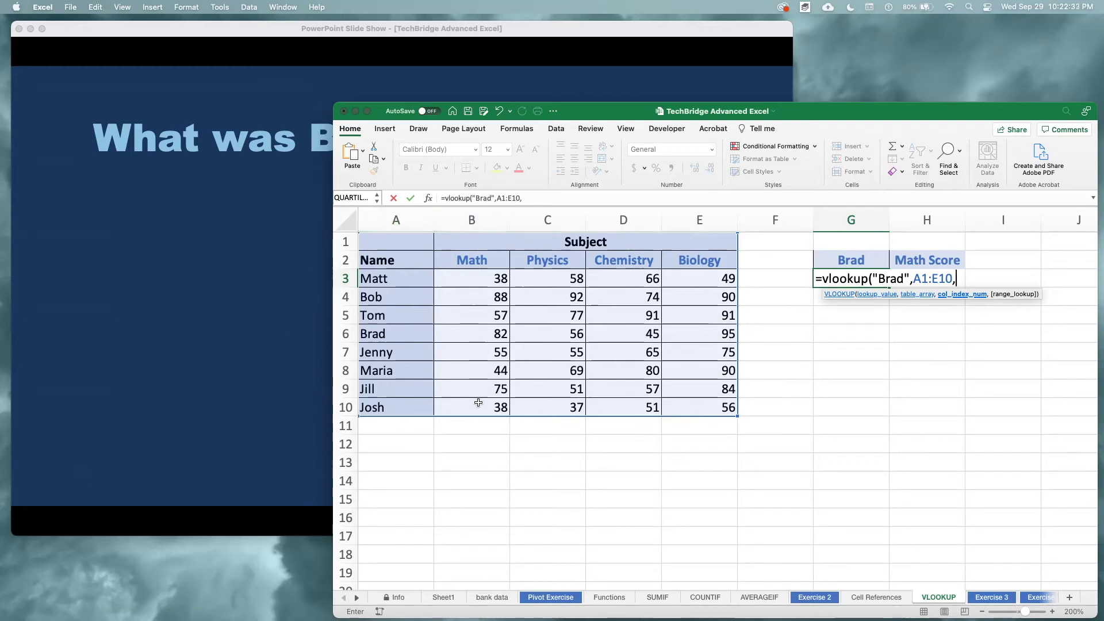
type("2,")
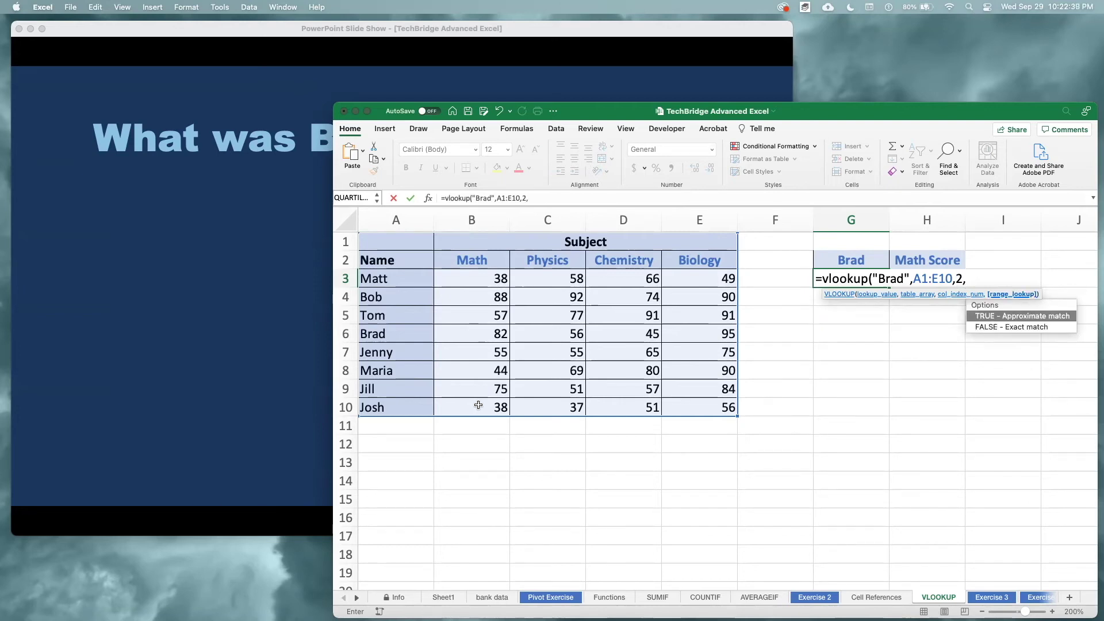
type("F")
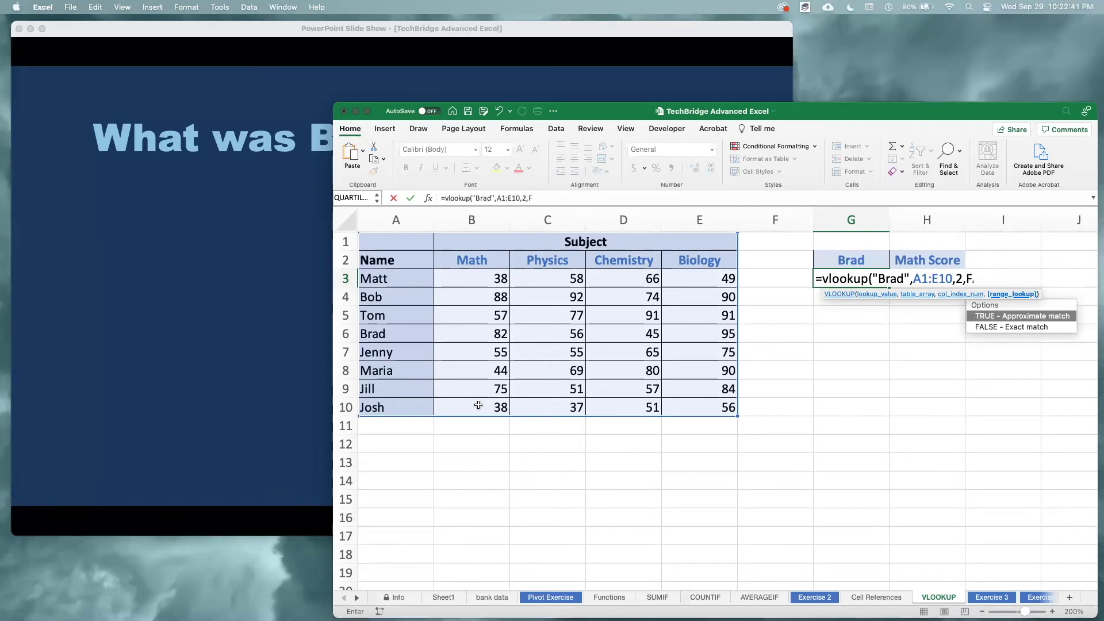
type("ALSE)")
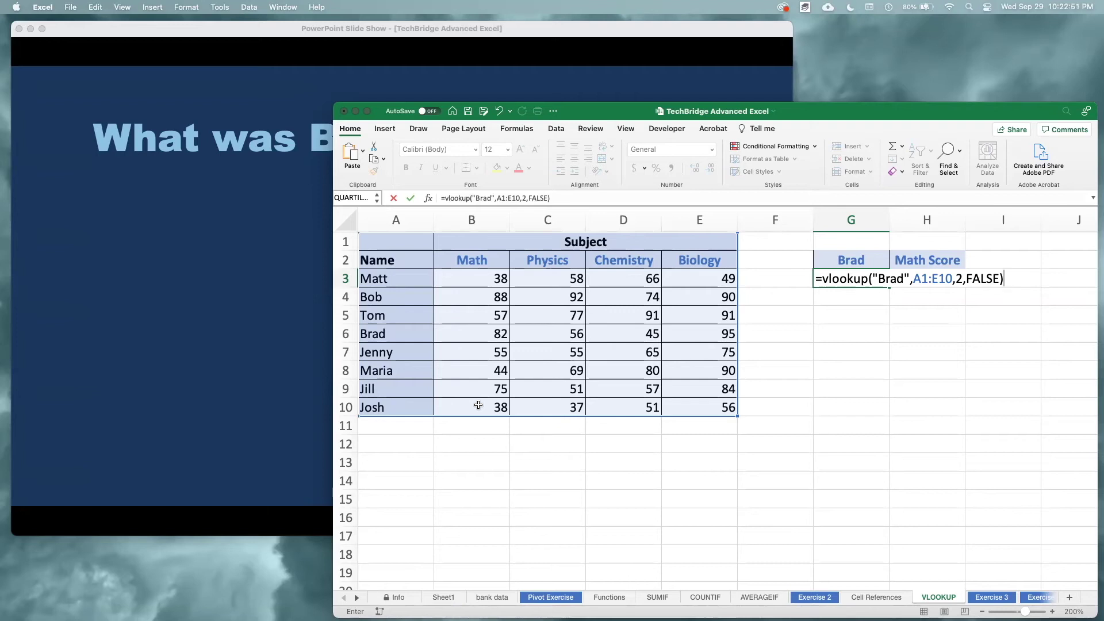
key("Return")
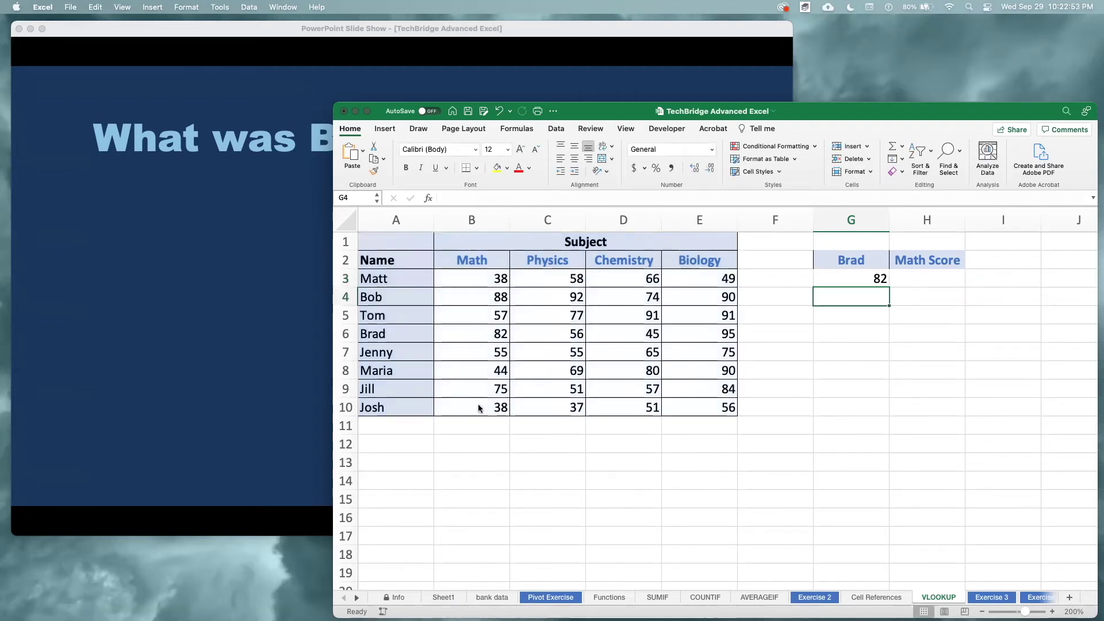
Switch to the PowerPoint slide show and step through the VLOOKUP formula and table illustrations on the math score slide.
left_click(280, 227)
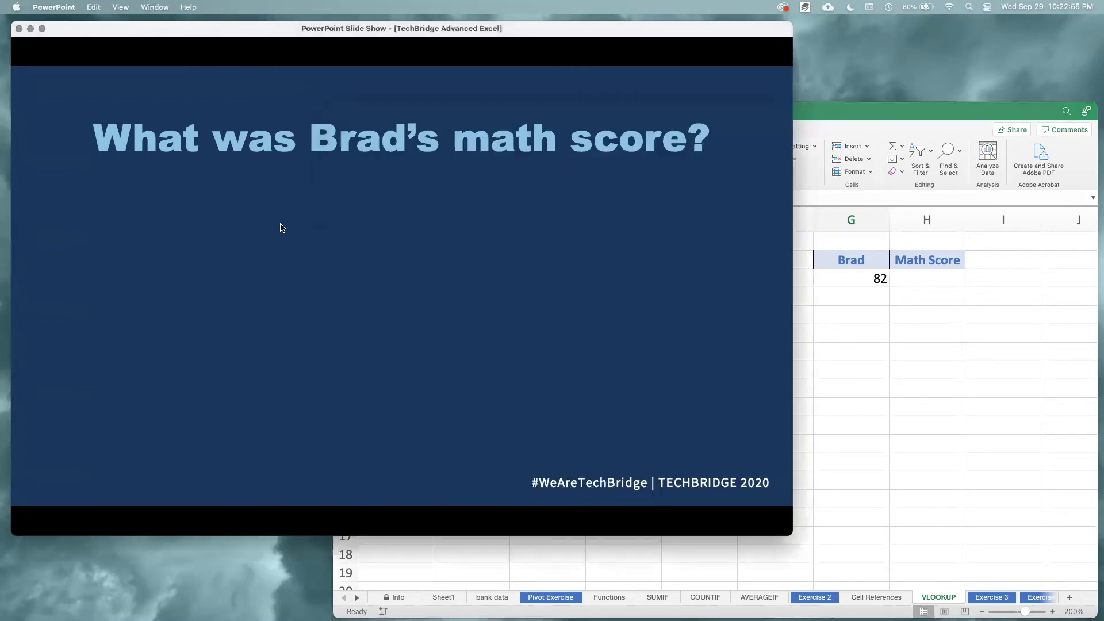
left_click(280, 228)
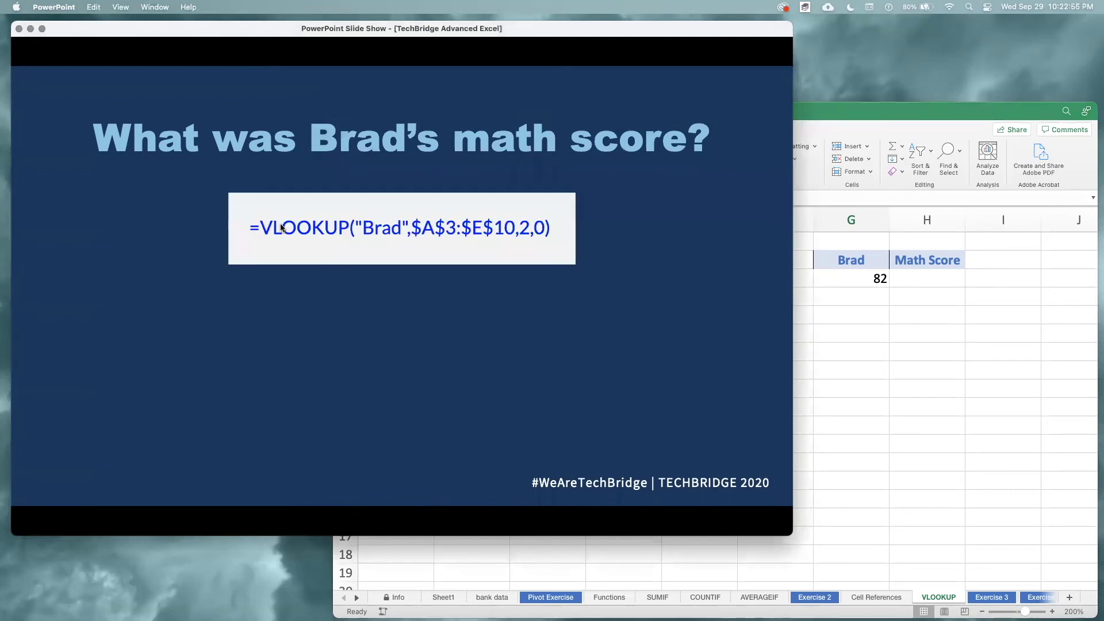
left_click(187, 203)
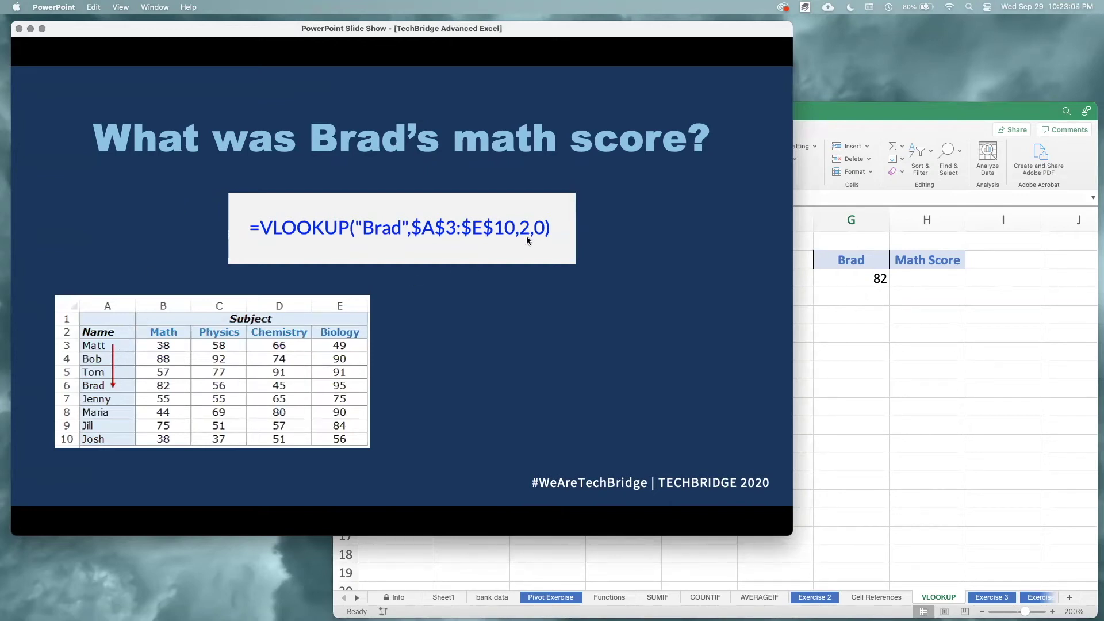
left_click(171, 386)
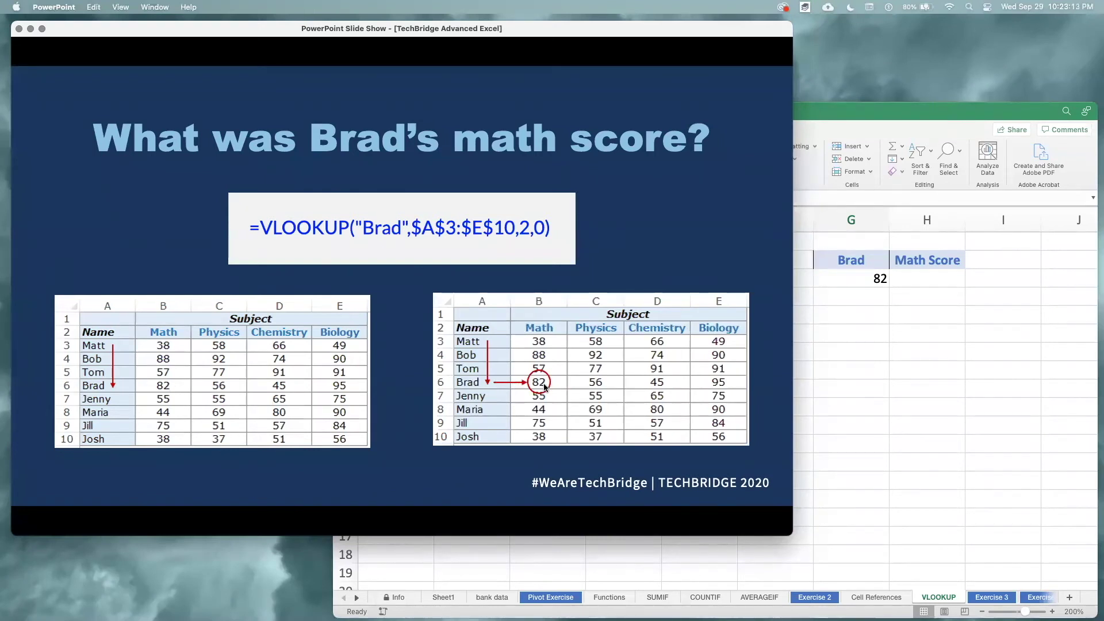
left_click(544, 385)
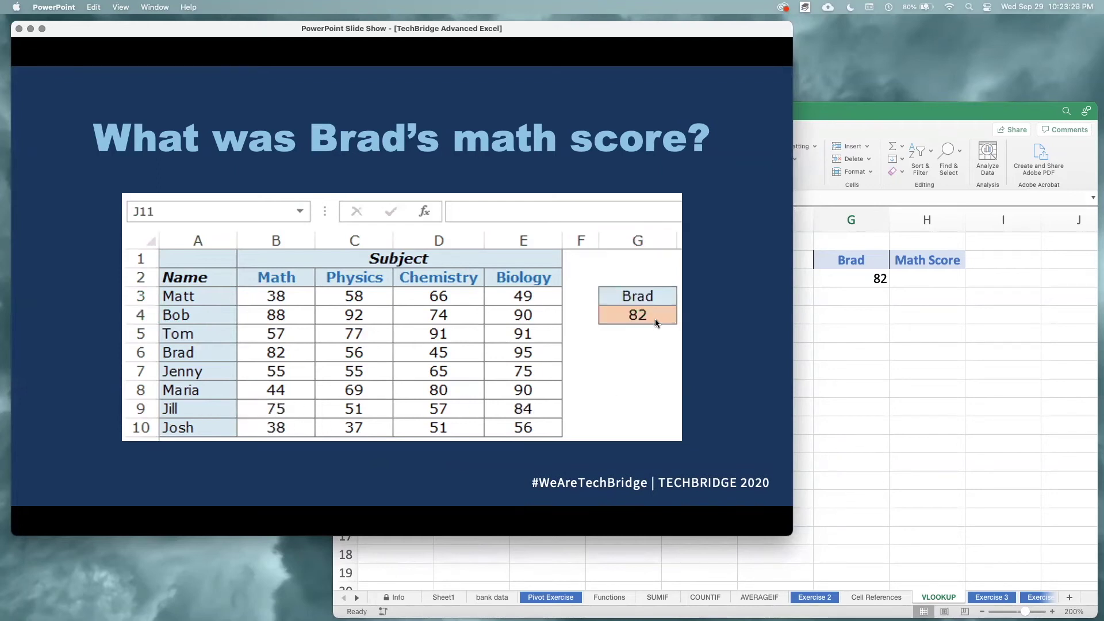
Switch to Excel and replace the quoted student name in G3's VLOOKUP formula with a reference to cell G2.
left_click(843, 115)
left_click_drag(844, 115, 805, 101)
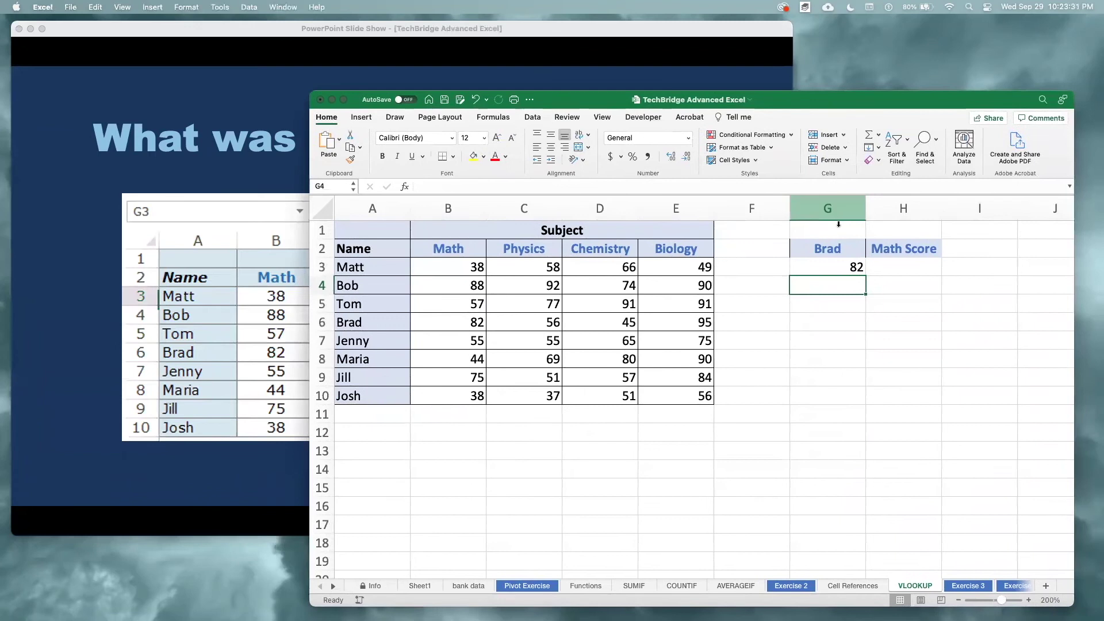
left_click(835, 267)
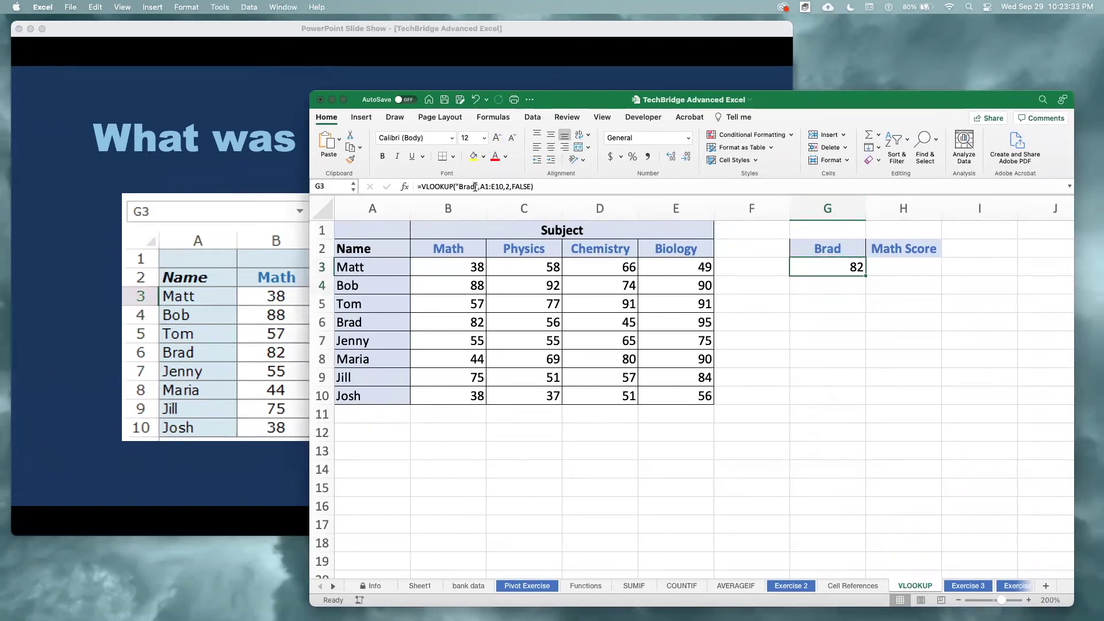
left_click(487, 187)
key("BackSpace")
key("BackSpace")
key("BackSpace")
key("BackSpace")
key("BackSpace")
key("BackSpace")
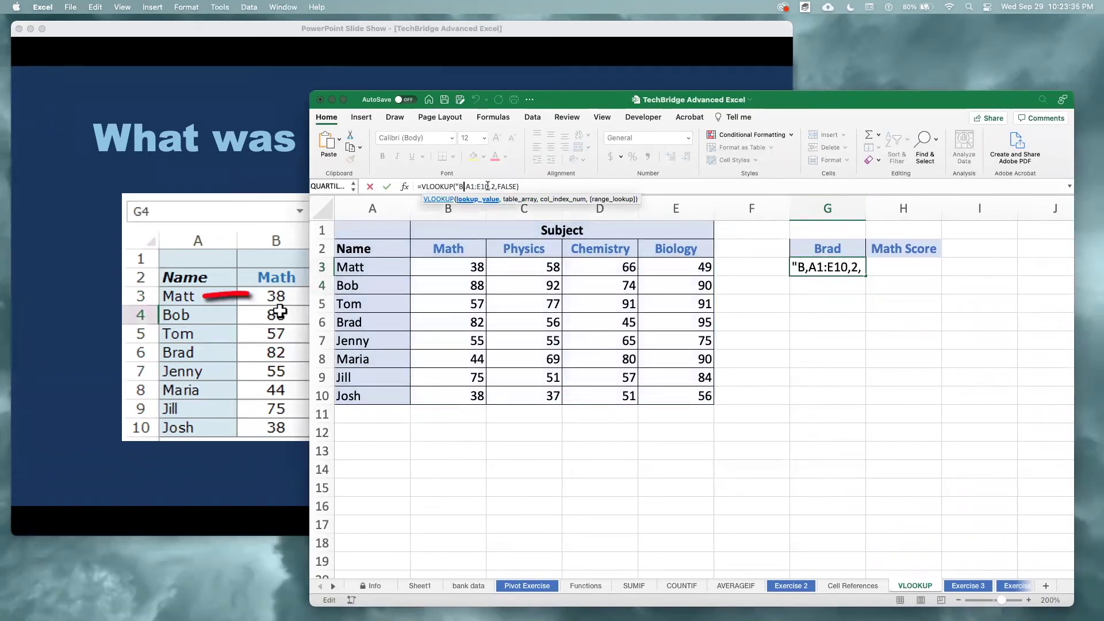
left_click(809, 245)
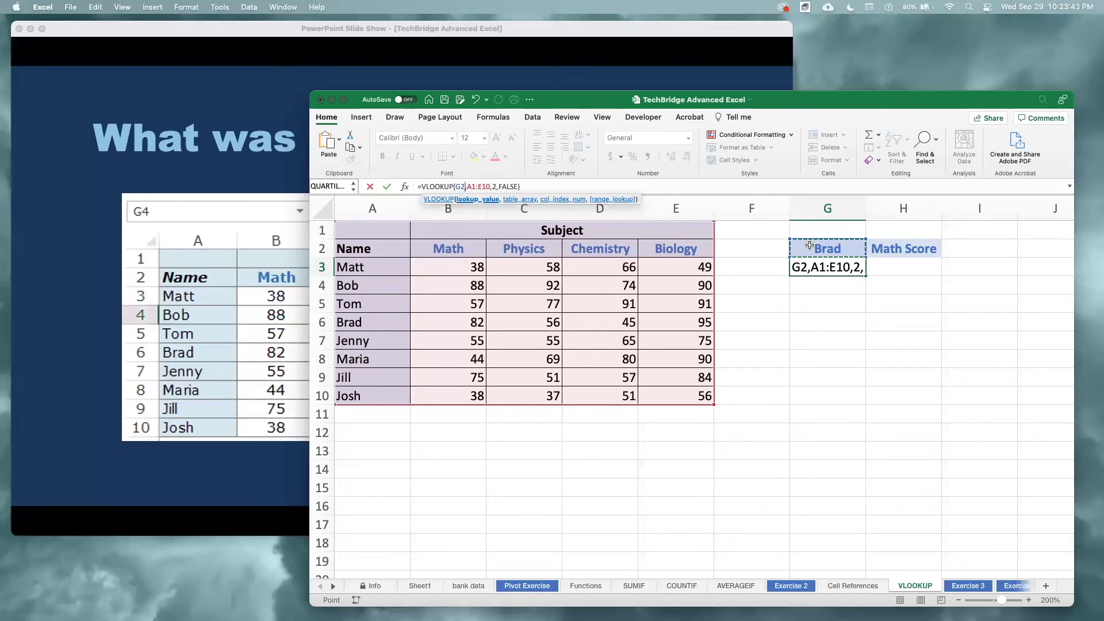
key("Return")
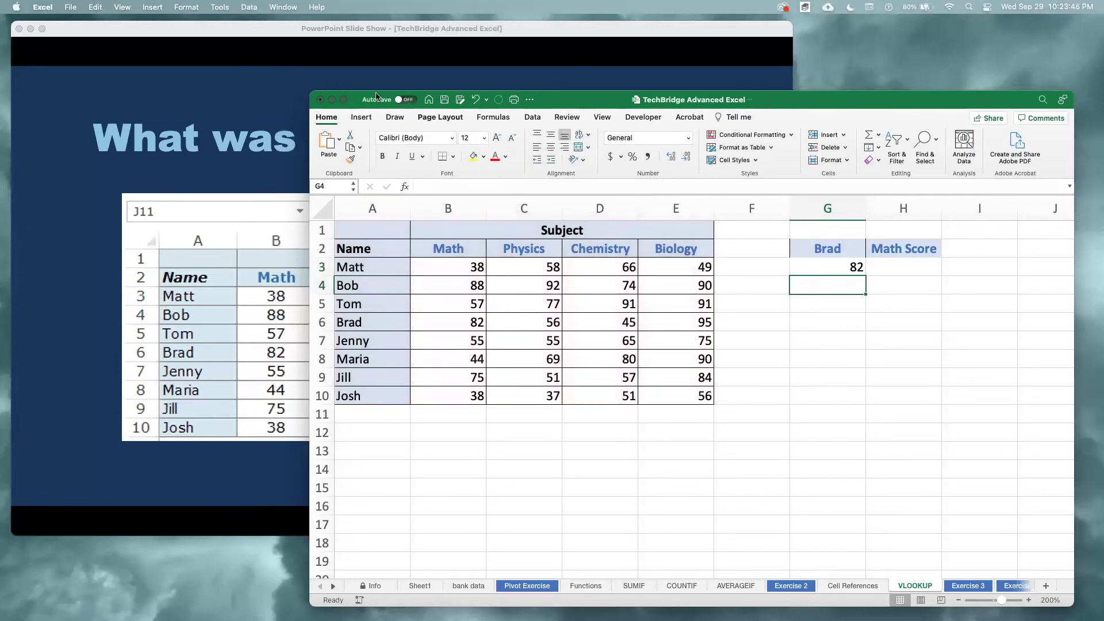
Test the G3 lookup by entering the first names from A4, A7 and A9 in G2, one after another.
left_click(835, 246)
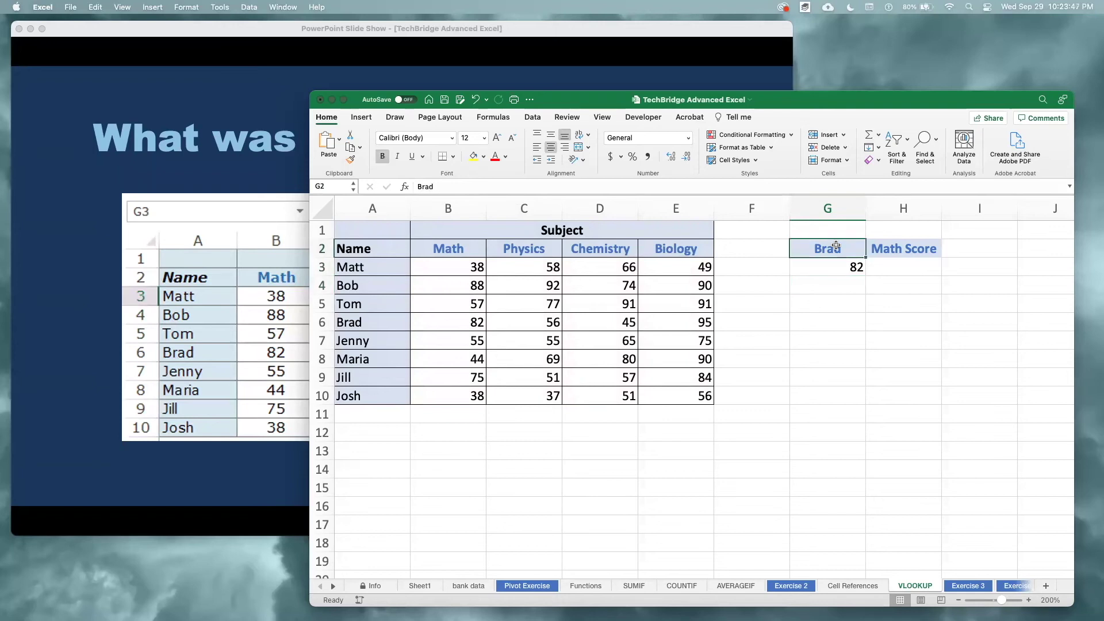
type("Bob")
key("Return")
left_click(835, 246)
type("Jenny")
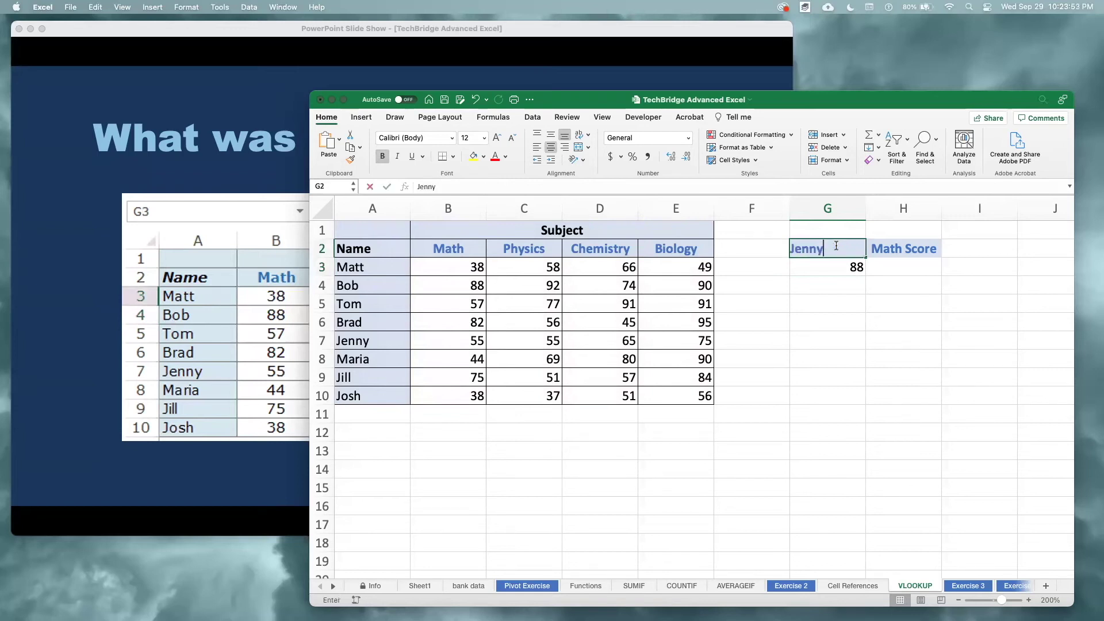
key("Return")
left_click(835, 246)
type("Jill")
key("Return")
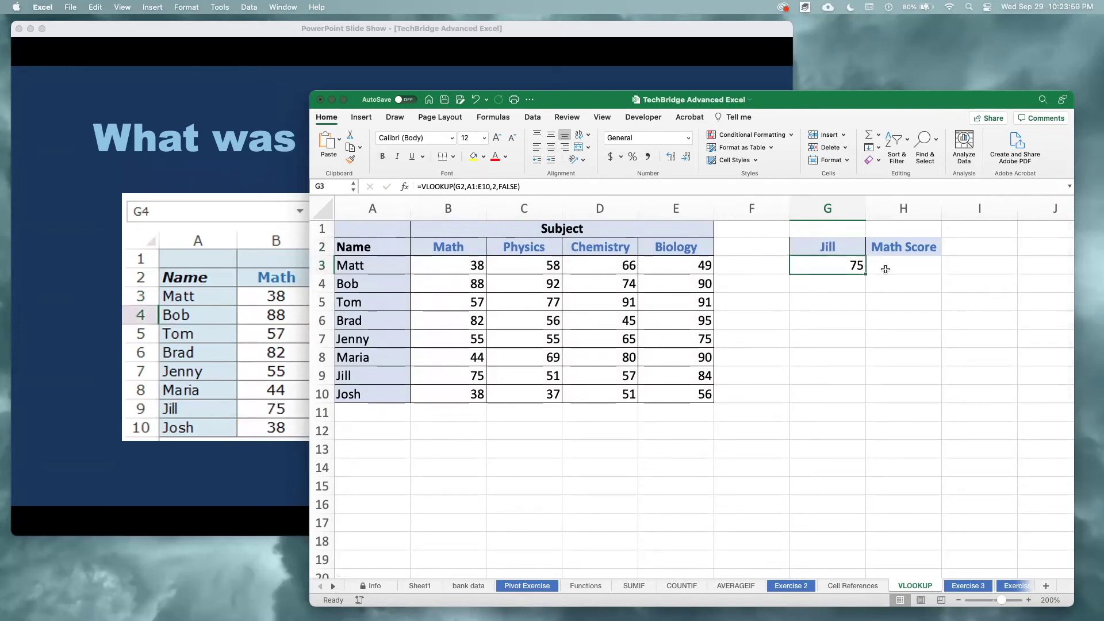
left_click(810, 303)
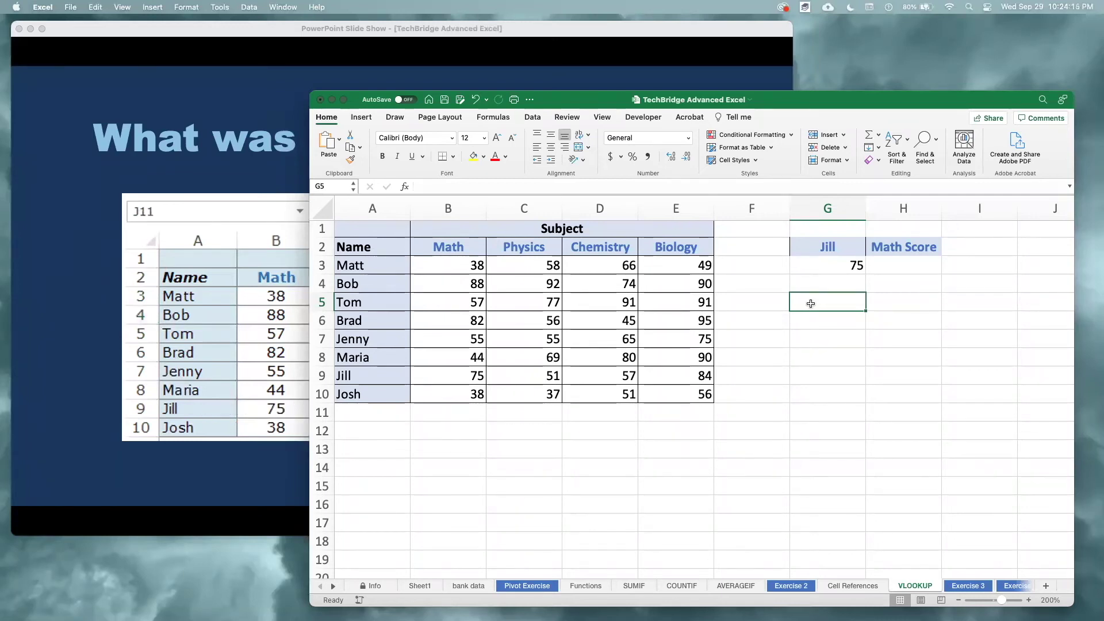
left_click(840, 244)
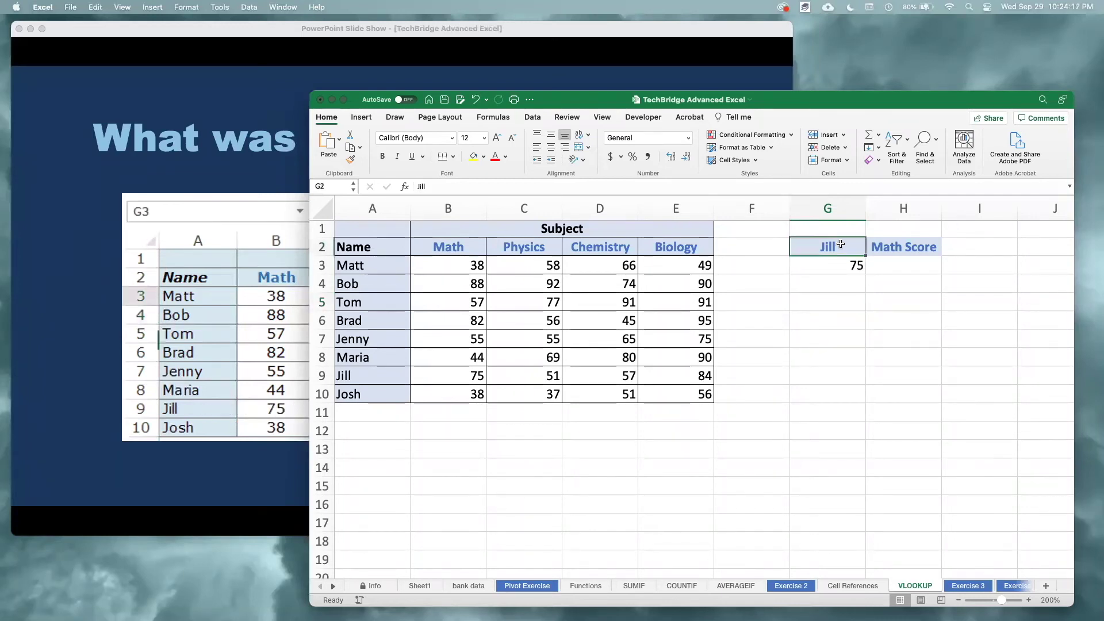
left_click(838, 264)
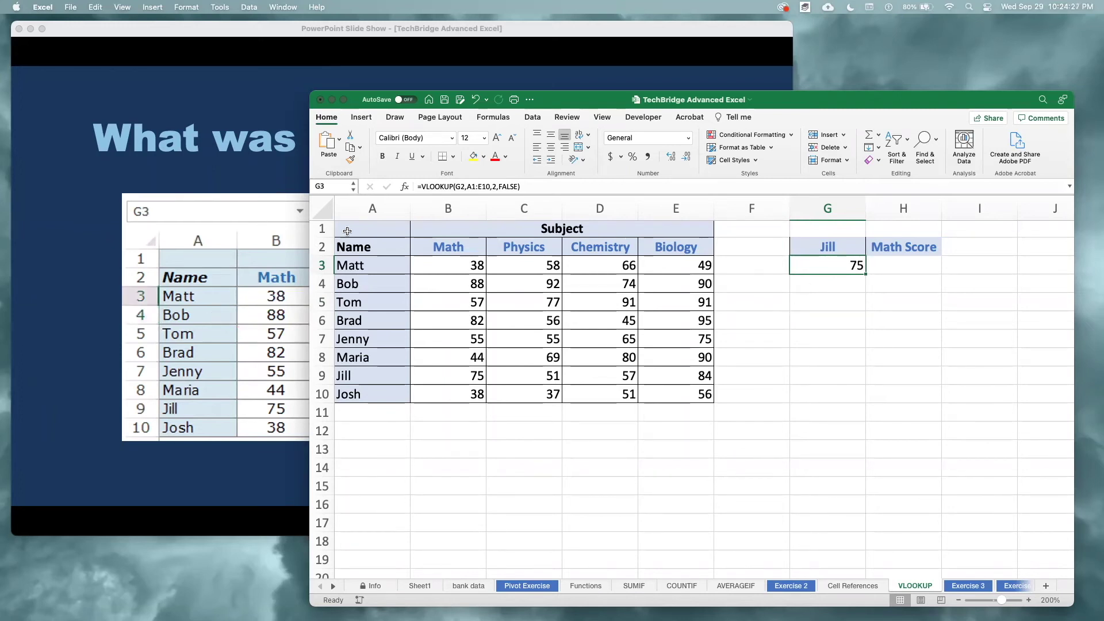
Label a second lookup area with the first name of the student in A8 in G7 and Chemistry in H7.
left_click(827, 334)
type("Bob's")
key("BackSpace")
key("BackSpace")
key("BackSpace")
key("BackSpace")
key("BackSpace")
key("BackSpace")
type("Maria")
key("Tab")
type("Chemistry")
key("Return")
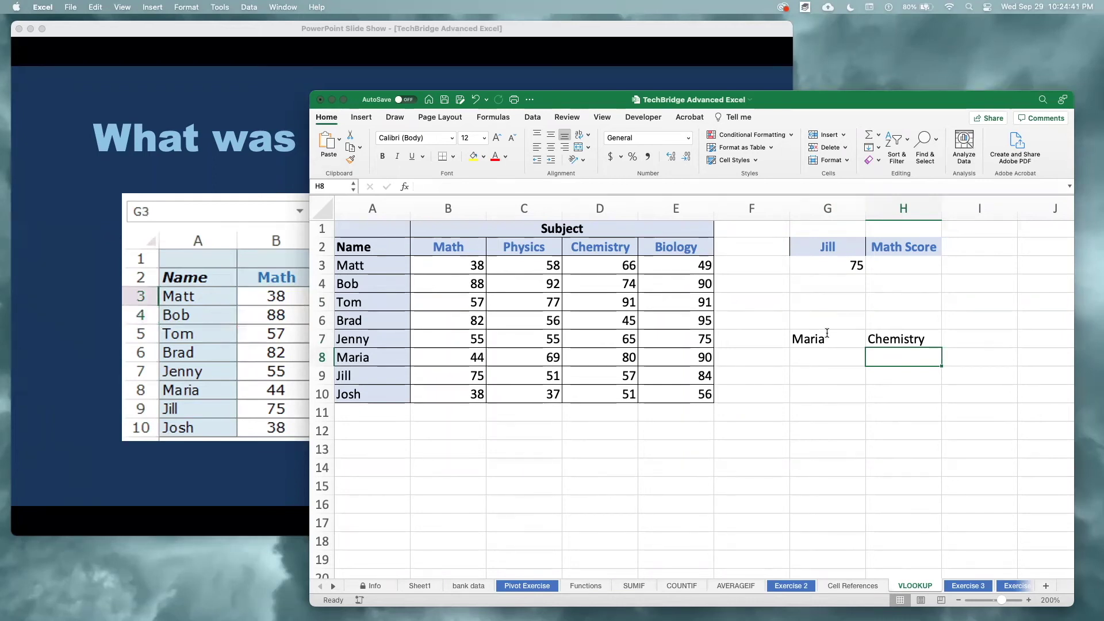
Enter a VLOOKUP in G8 with lookup value G7, table array A1:E10, column index 4 and FALSE.
key("Left")
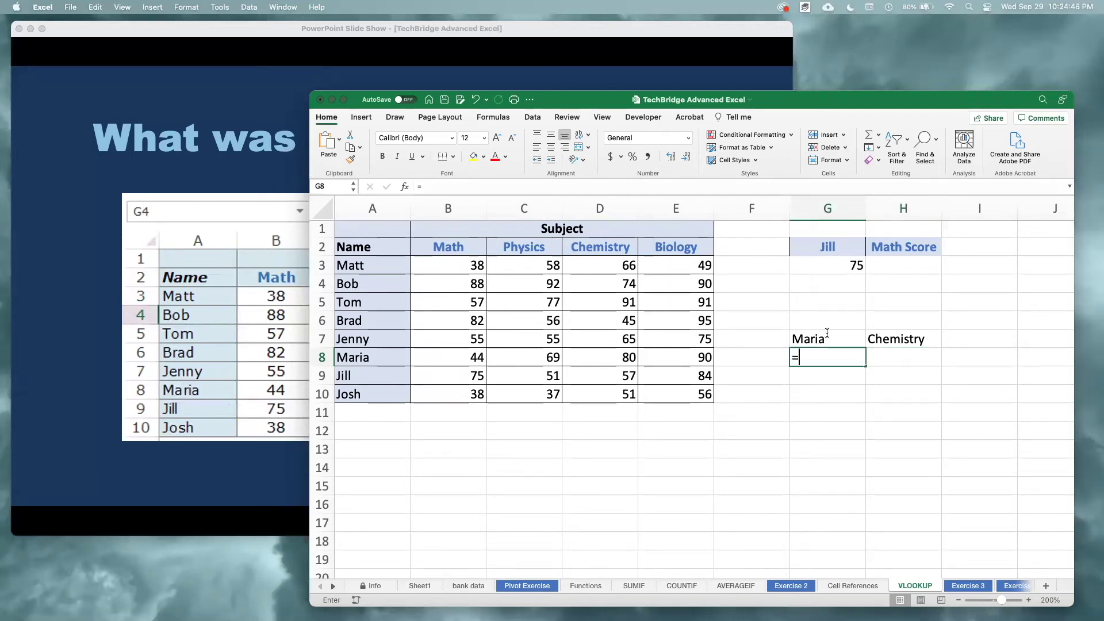
type("=vlookup")
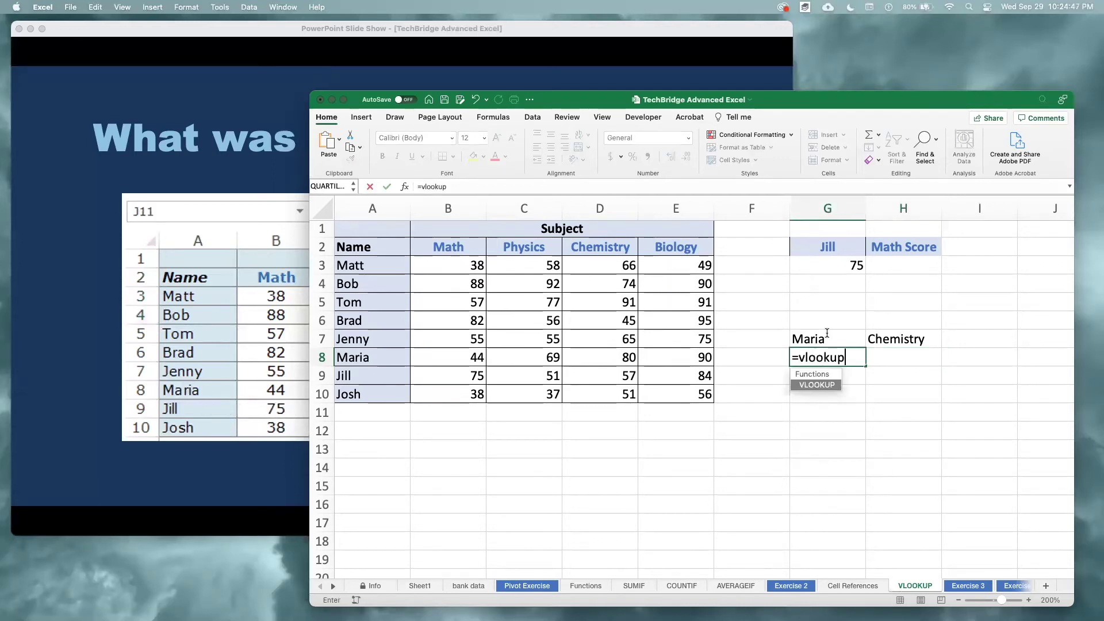
type("(")
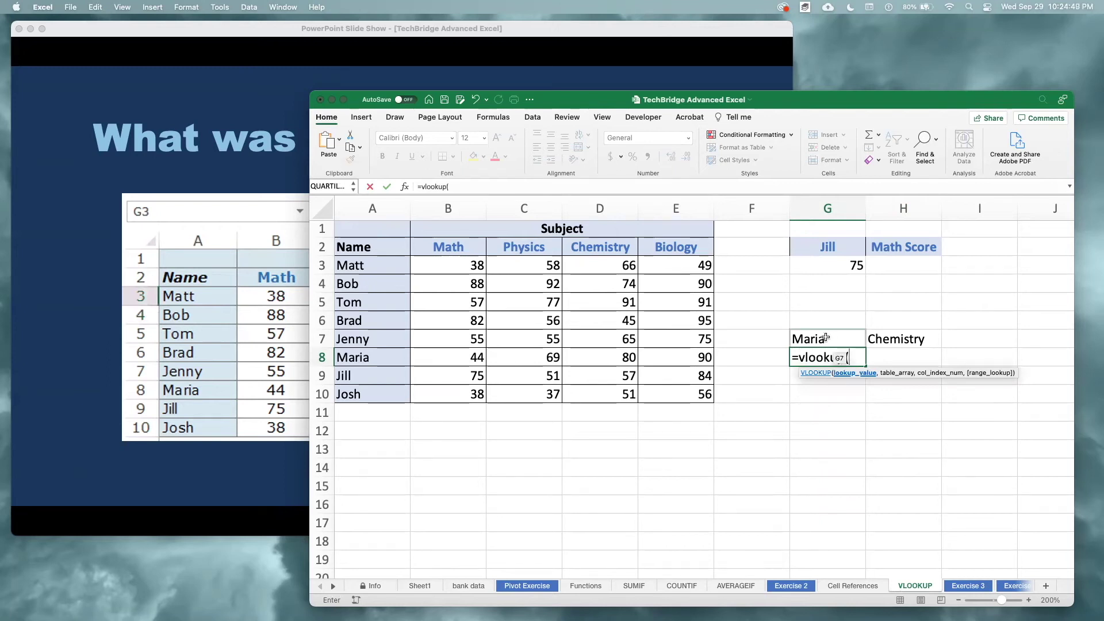
left_click(831, 338)
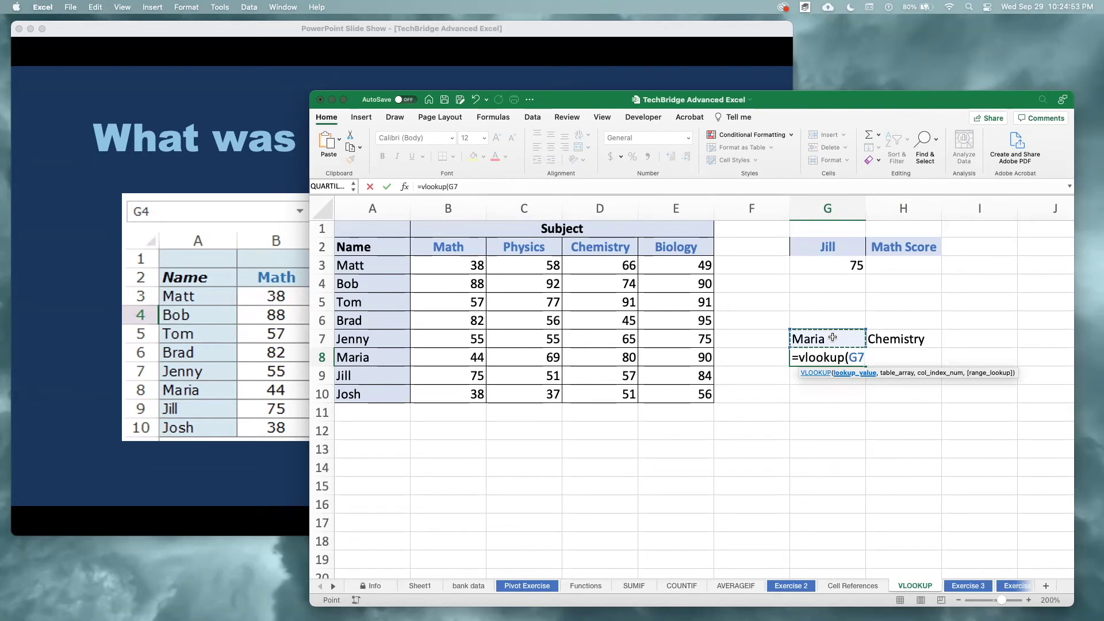
type(",")
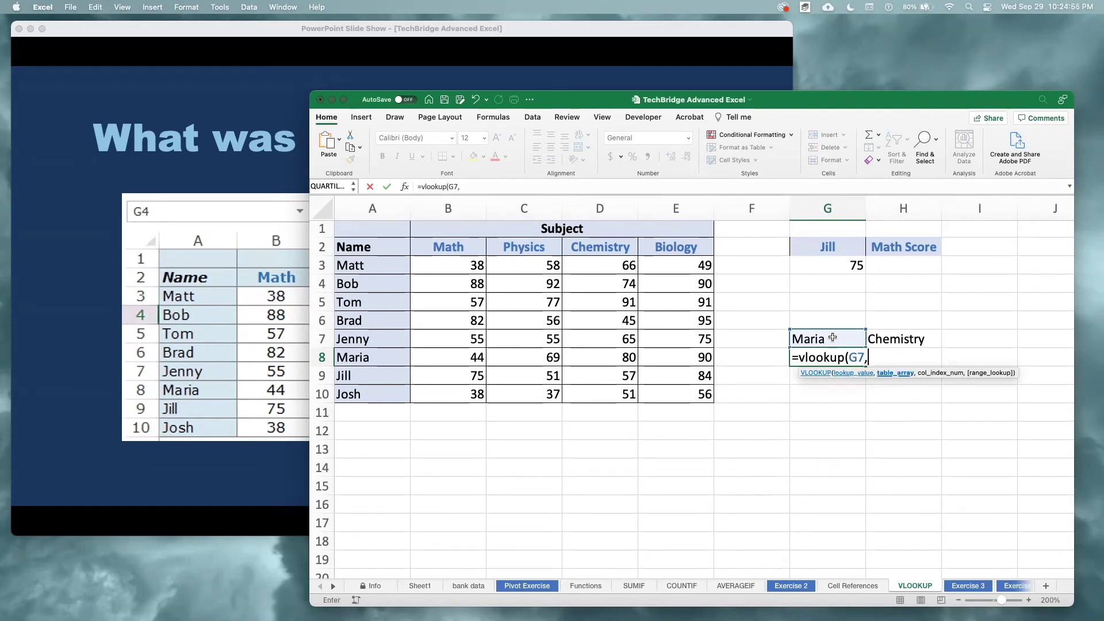
left_click_drag(346, 235, 607, 392)
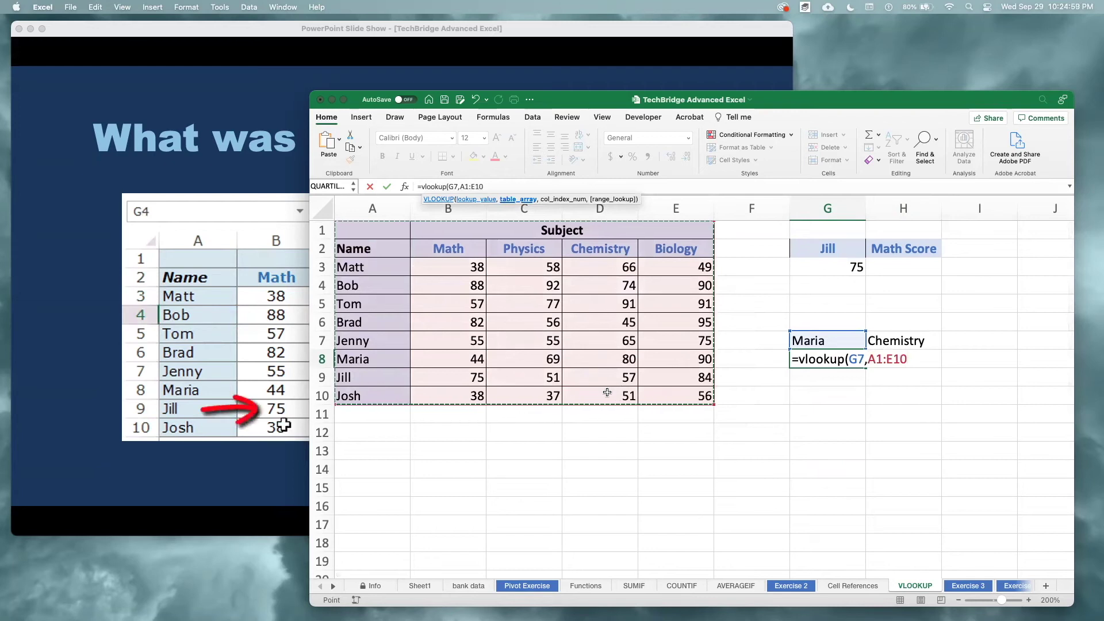
type(",")
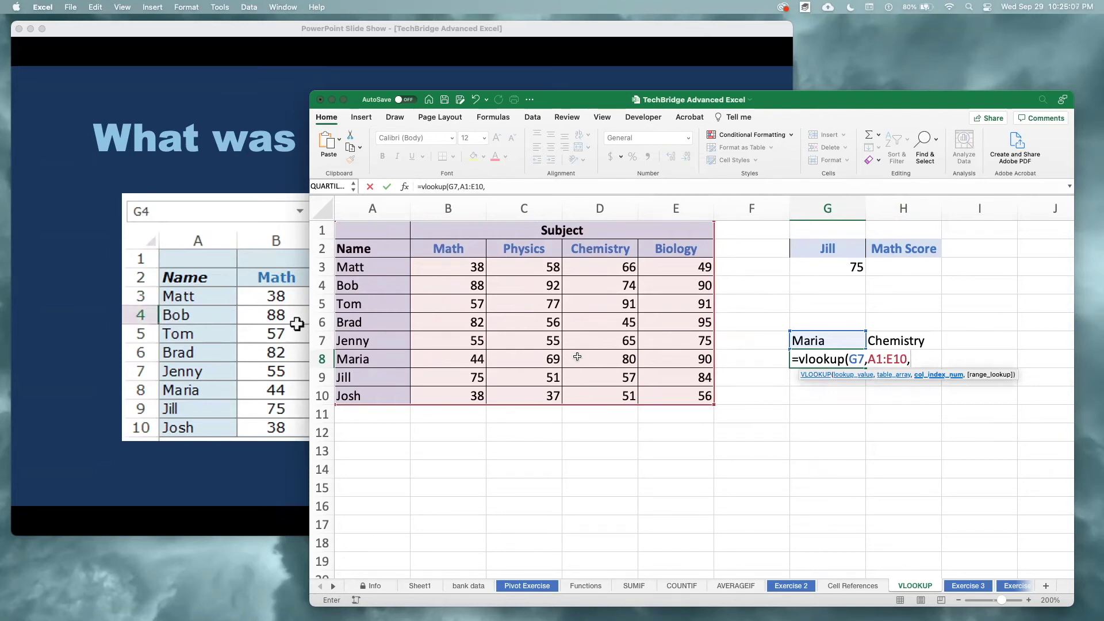
type("4,FALSE)")
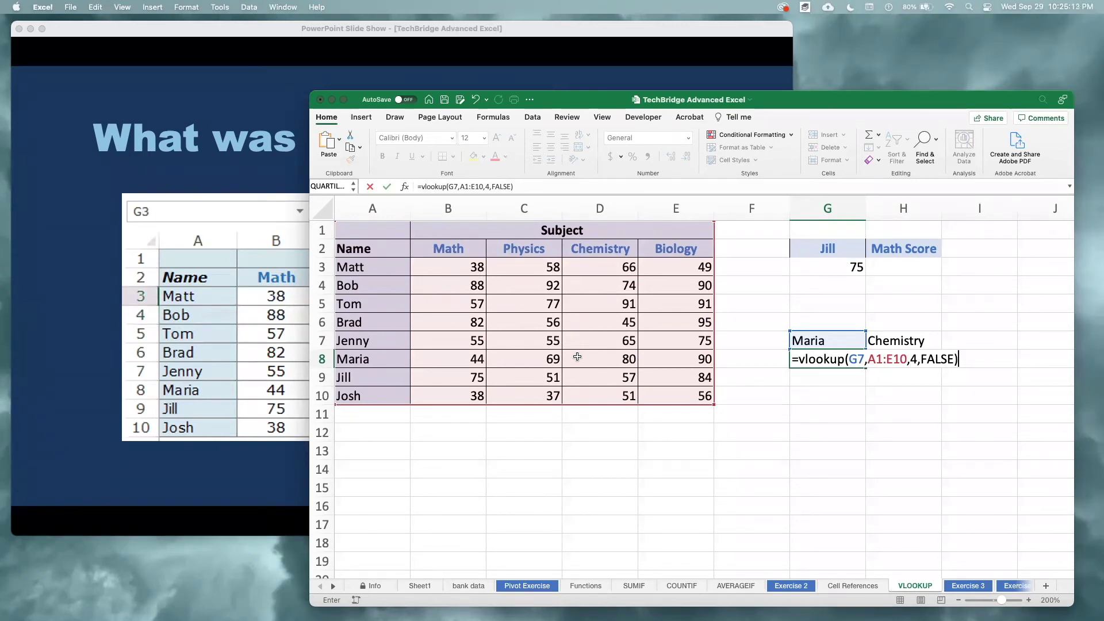
key("Return")
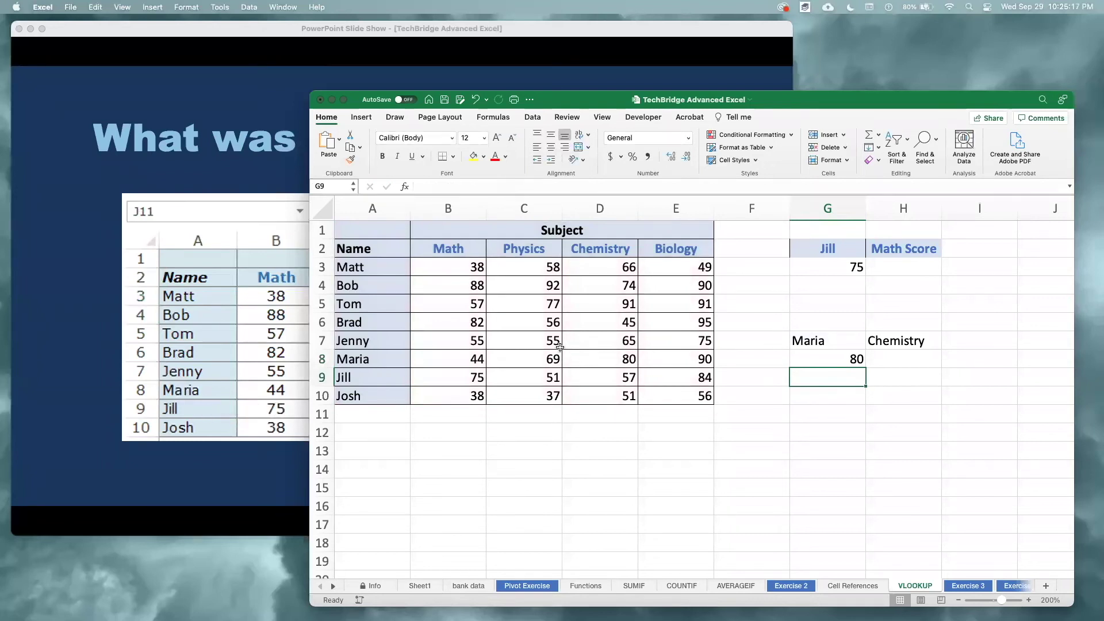
Advance the PowerPoint slide show to the VLOOKUP 1 & 2 exercise slide, and open the Exercise 3 sheet in Excel.
left_click(94, 396)
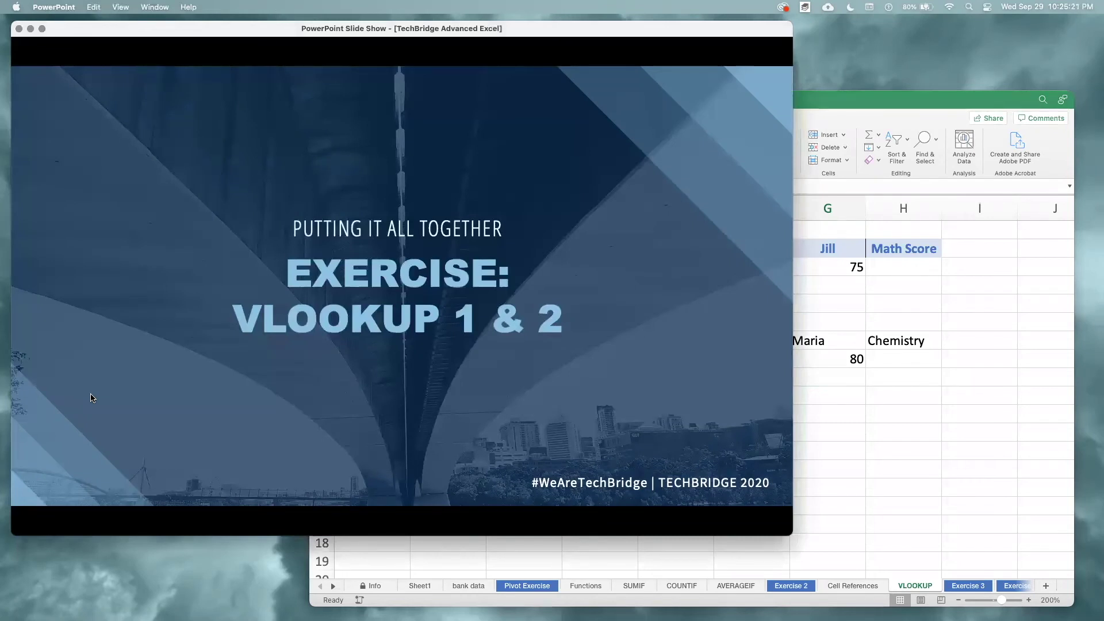
left_click(895, 431)
left_click(967, 586)
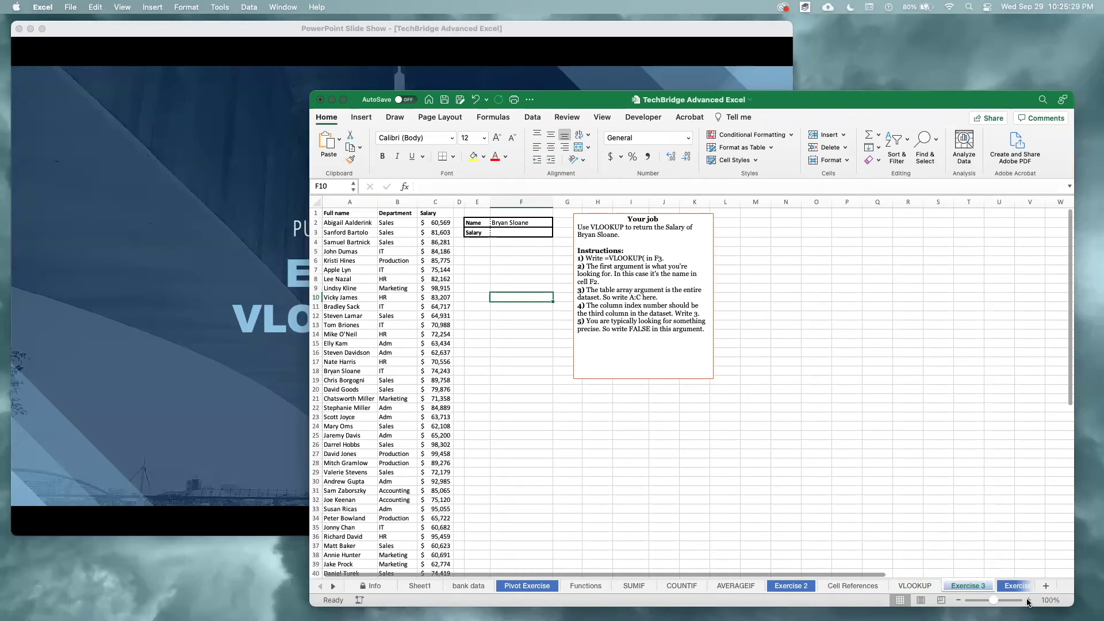
scroll(1029, 601, "up", 6)
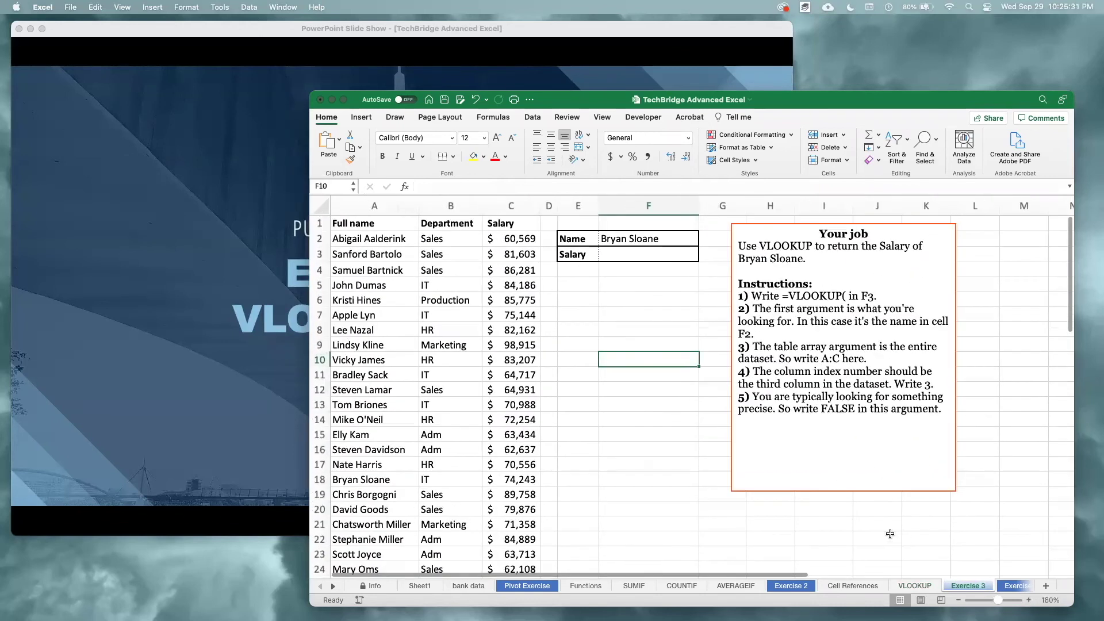
Open the Exercise 4 sheet enlarged to 140% and examine its employee table and VLOOKUP salary task.
left_click(1018, 585)
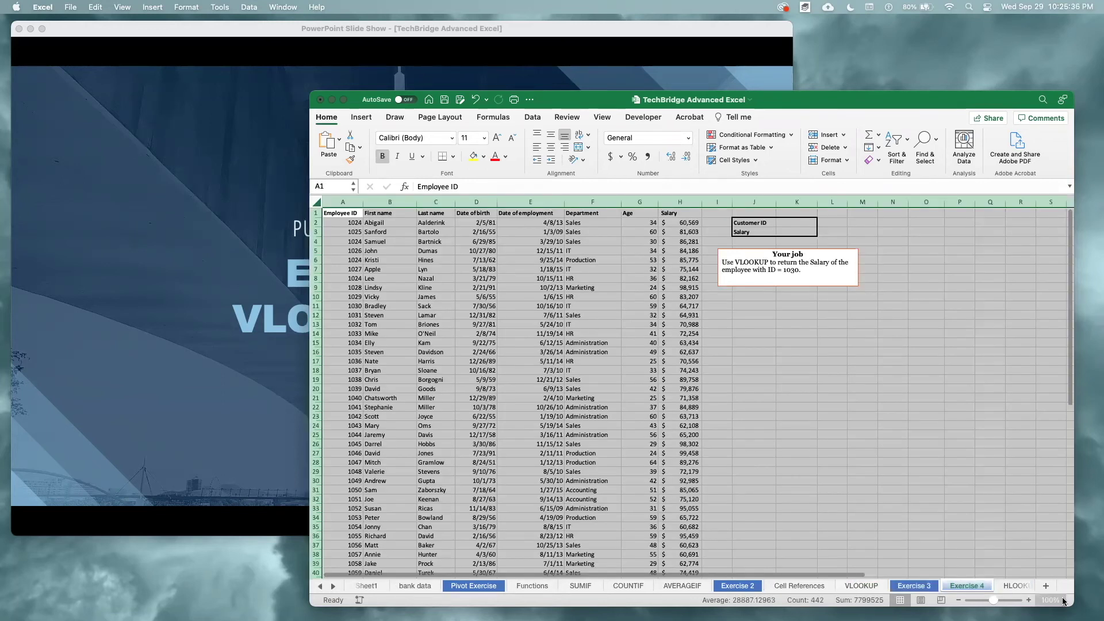
left_click(1028, 600)
left_click(1029, 599)
left_click(1028, 599)
left_click(1029, 599)
left_click(1010, 483)
scroll(960, 350, "right", 2)
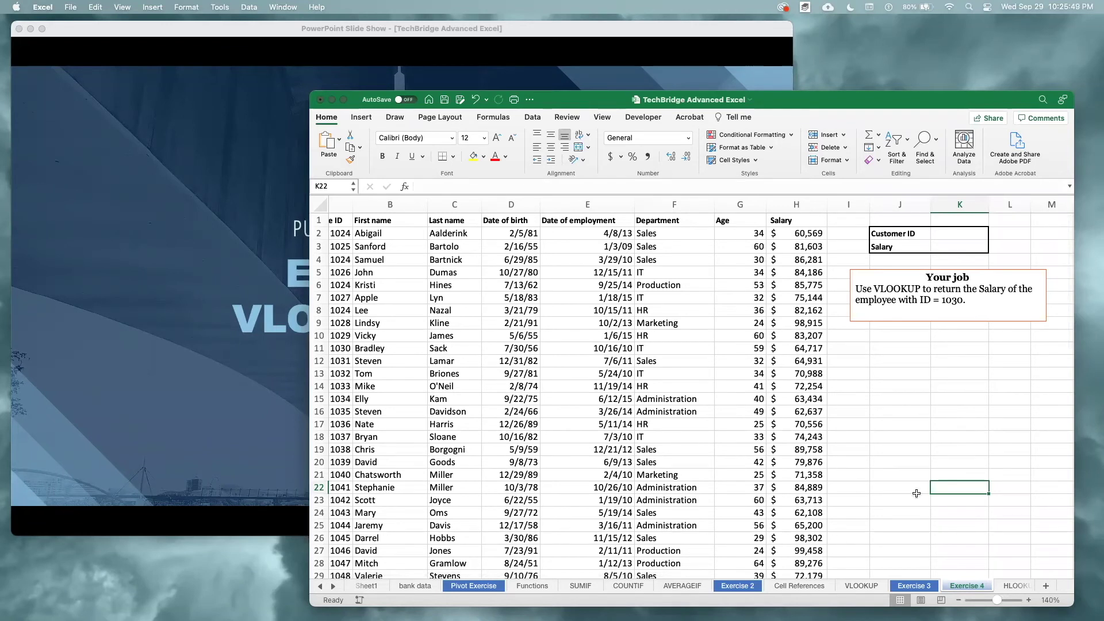
Begin a VLOOKUP formula in salary cell F3 of the Exercise 3 sheet with F2 as the lookup value.
left_click(906, 586)
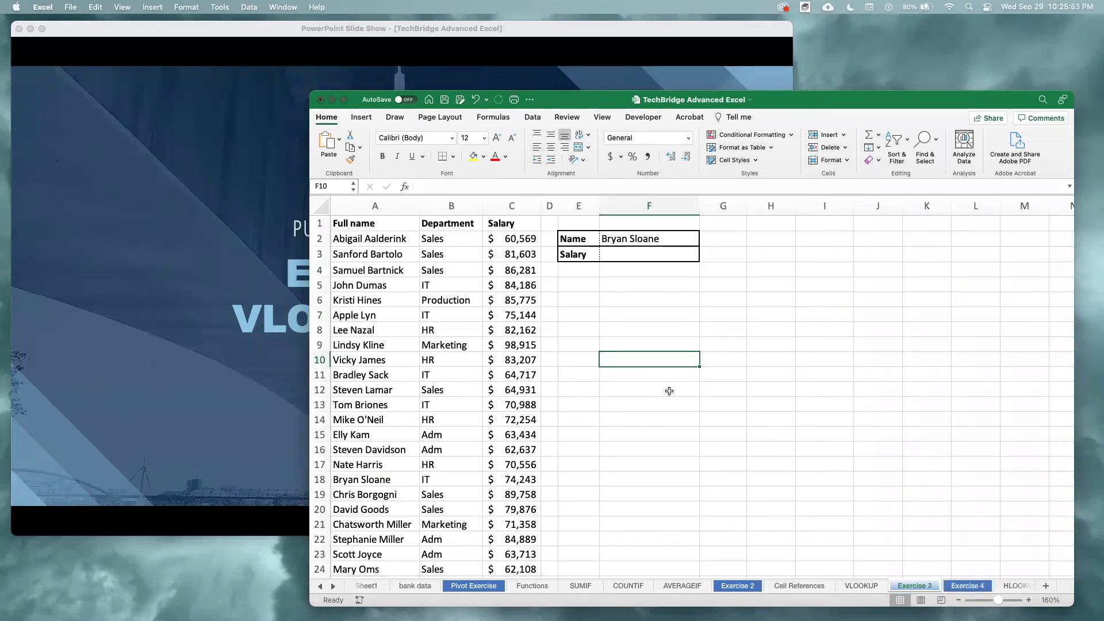
left_click(639, 257)
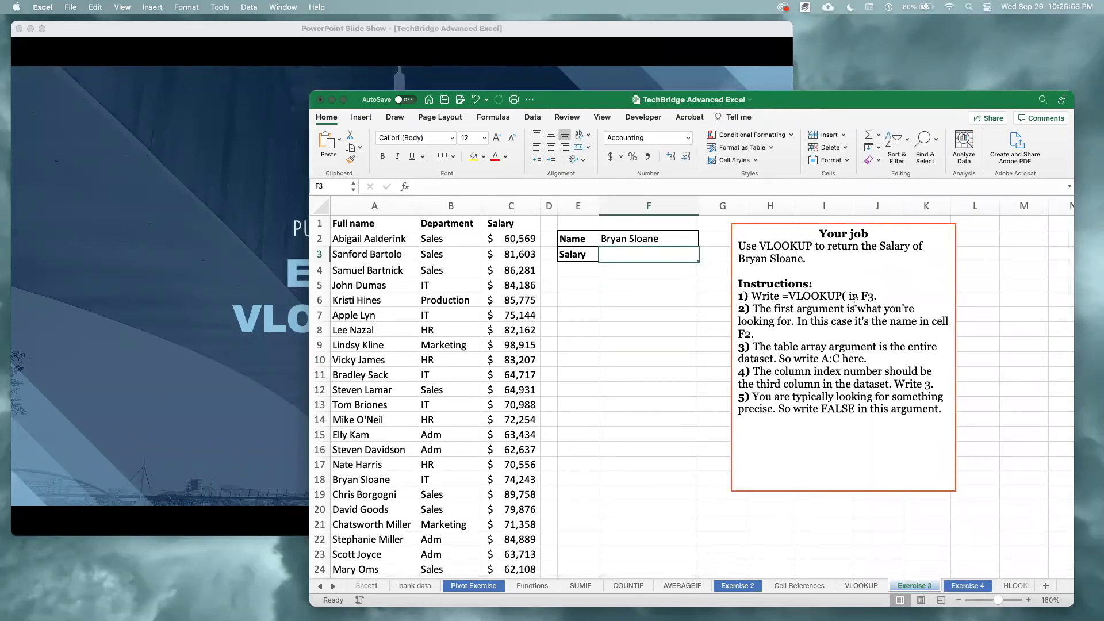
type("=vl")
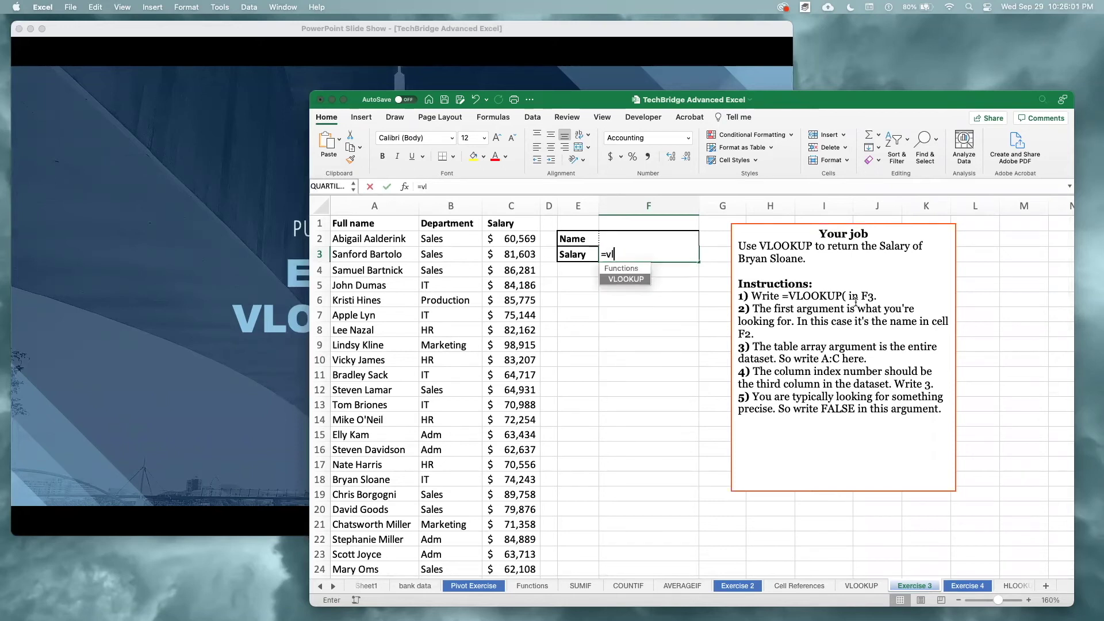
type("ookup(")
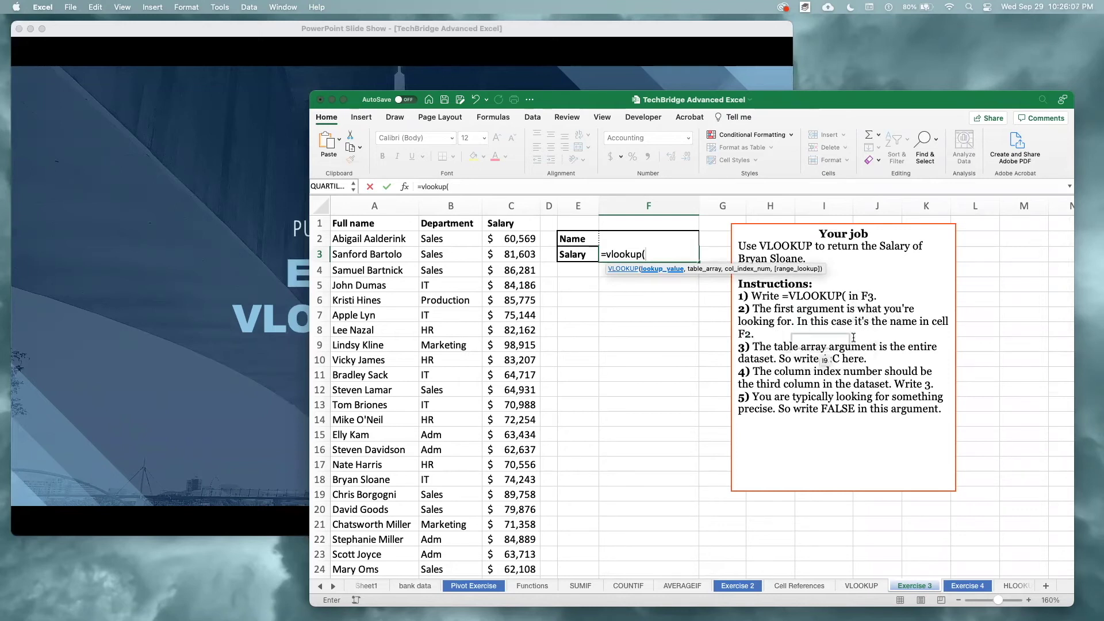
type("F2,")
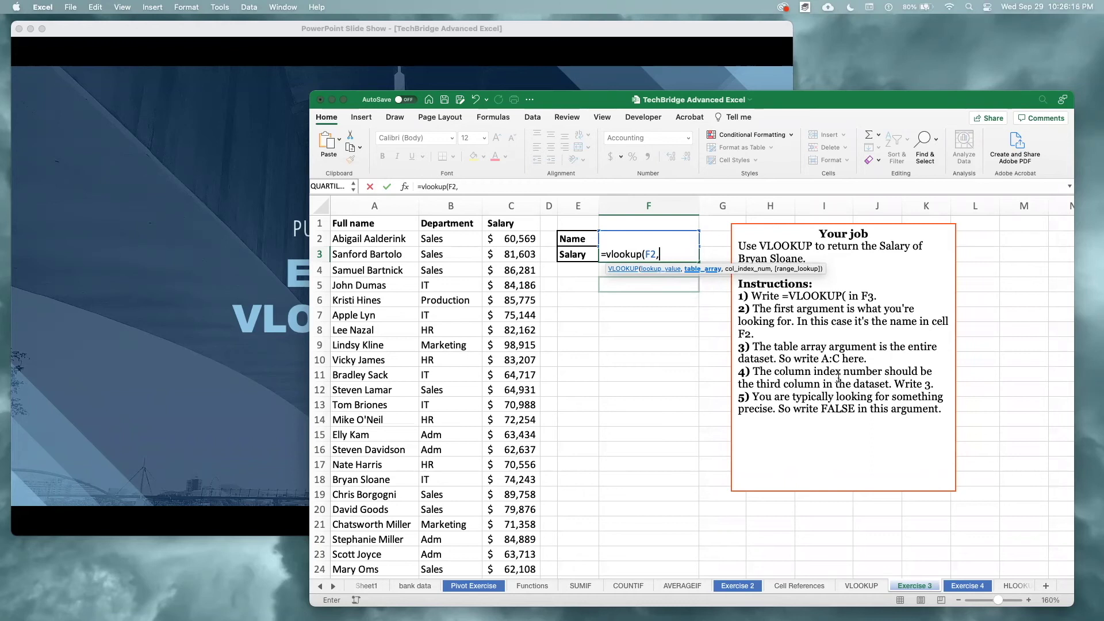
Set the table array of the VLOOKUP in F3 to A1:C55, covering the whole employee dataset.
scroll(458, 276, "left", 1)
scroll(459, 276, "right", 1)
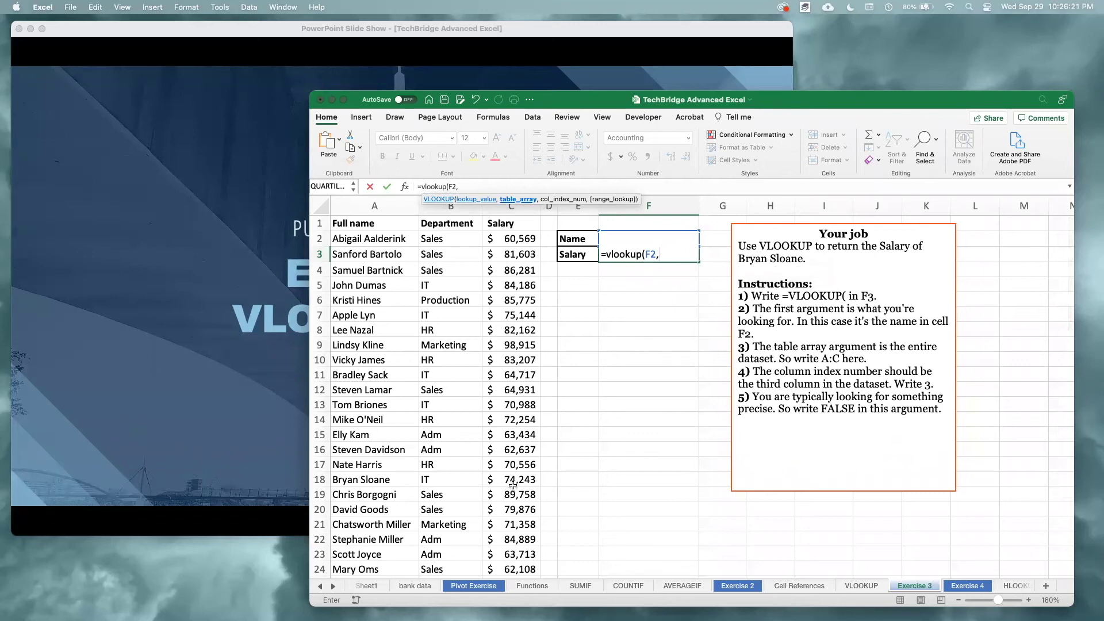
scroll(513, 485, "down", 15)
scroll(513, 485, "up", 2)
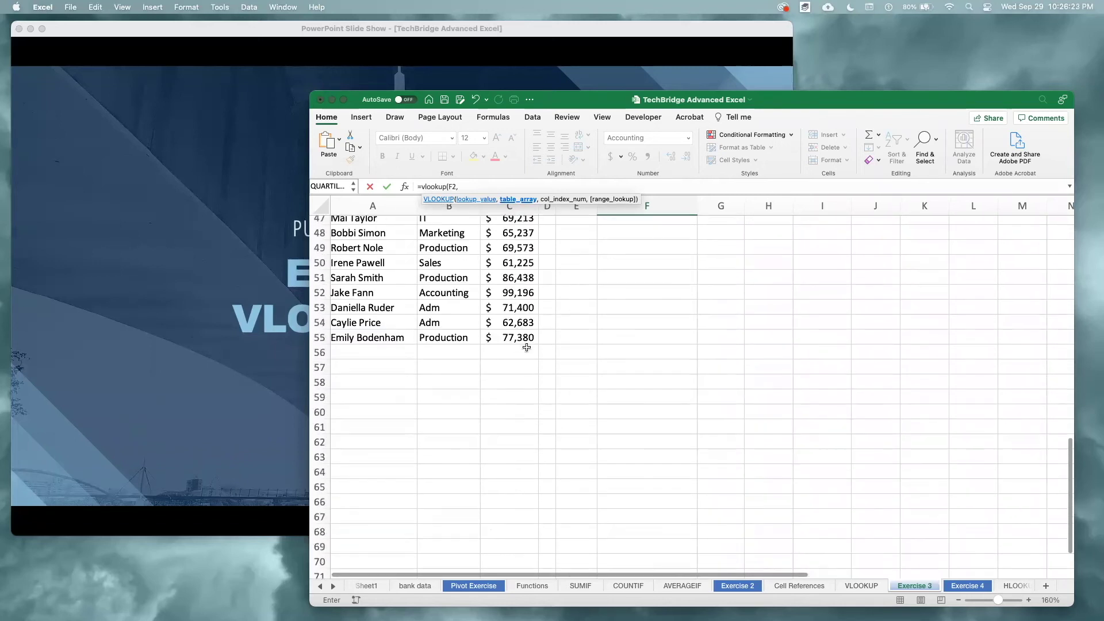
scroll(524, 351, "up", 15)
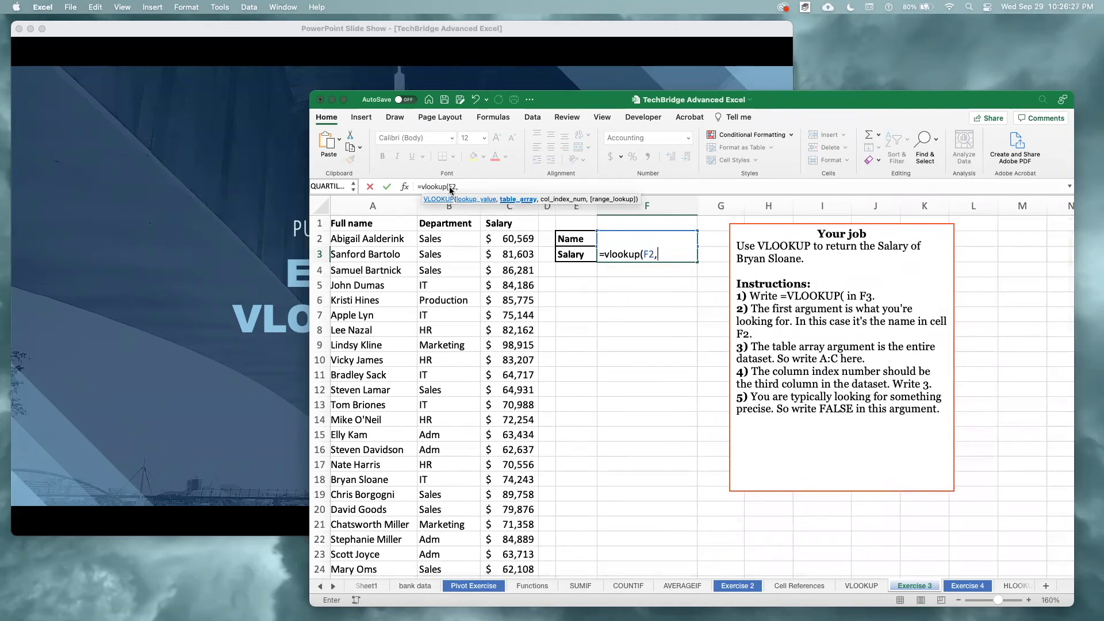
left_click(467, 185)
type("A:C")
key("Escape")
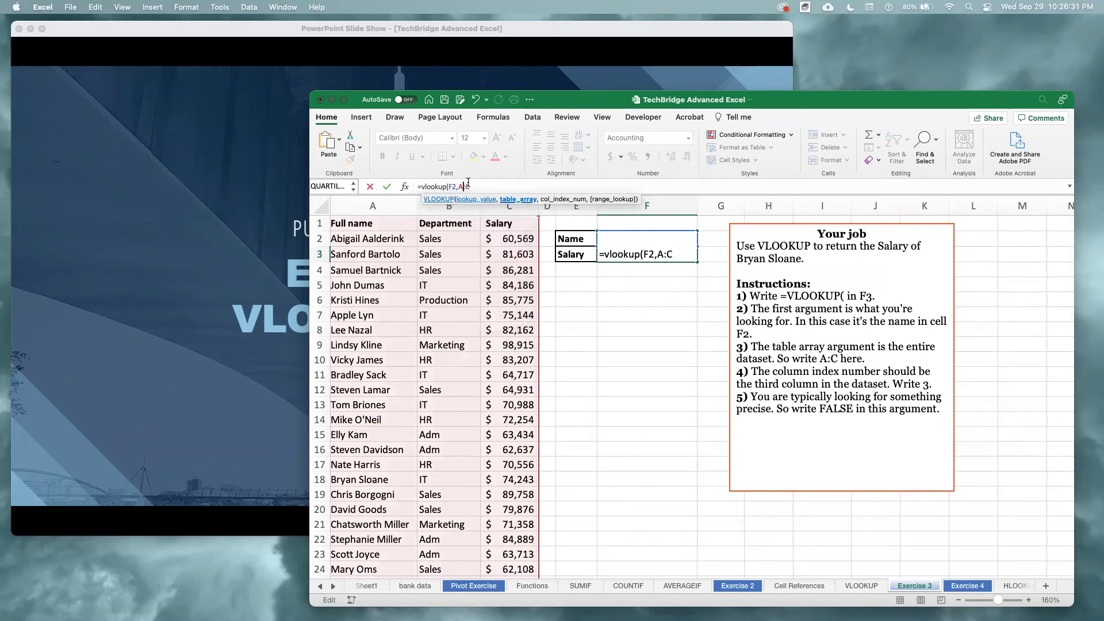
type("1:C55")
scroll(525, 458, "down", 10)
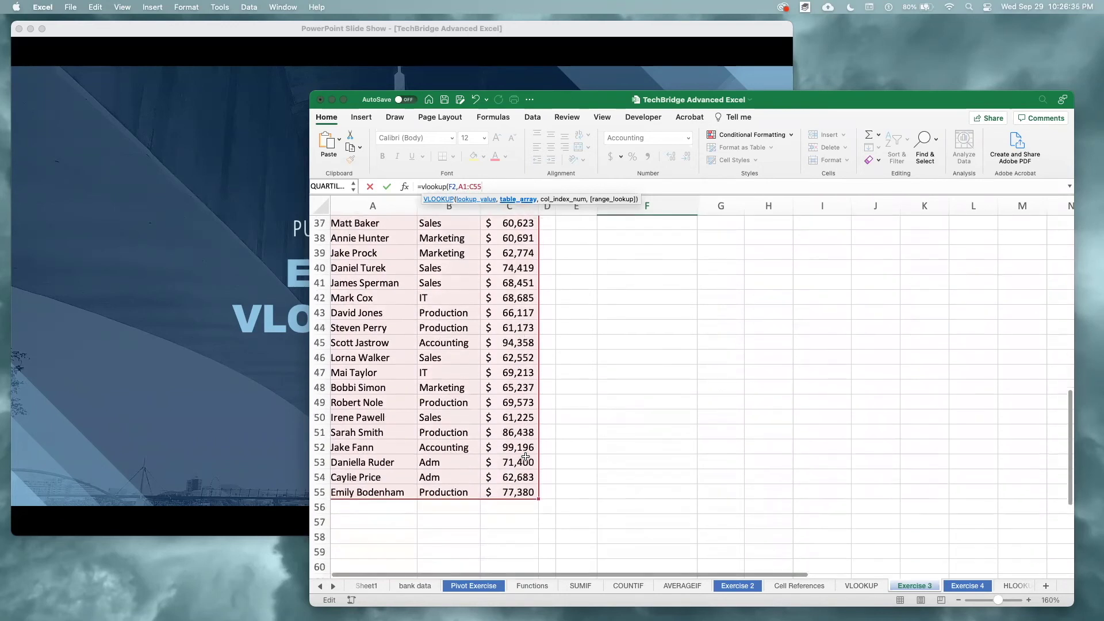
scroll(525, 459, "up", 10)
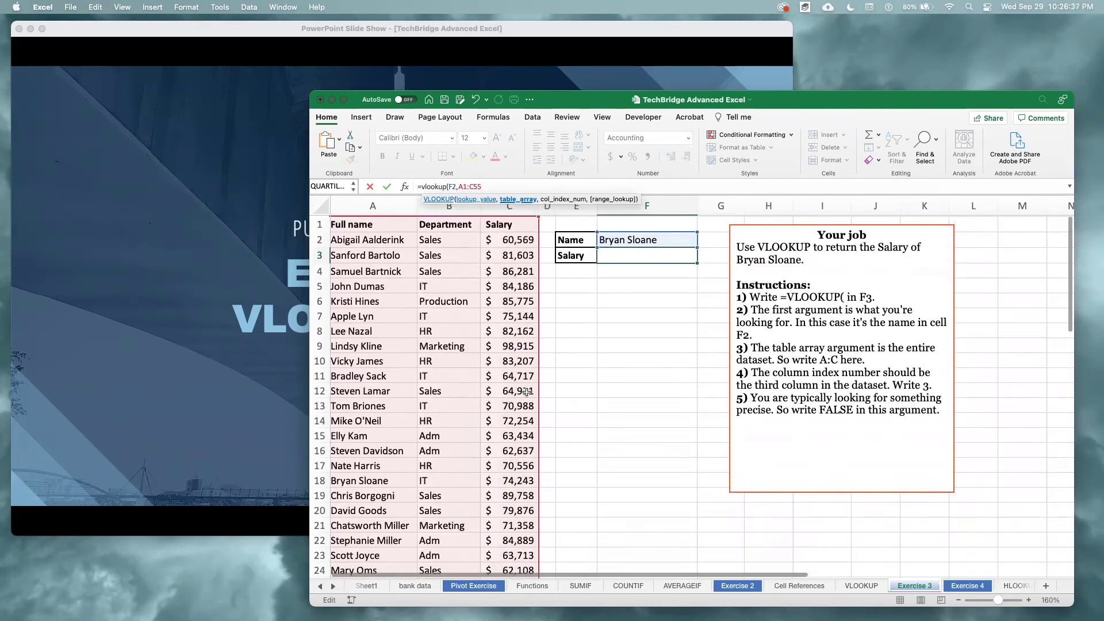
Complete the VLOOKUP in F3 with column index 3 and FALSE, and check it against the employee's row in the table.
type(",")
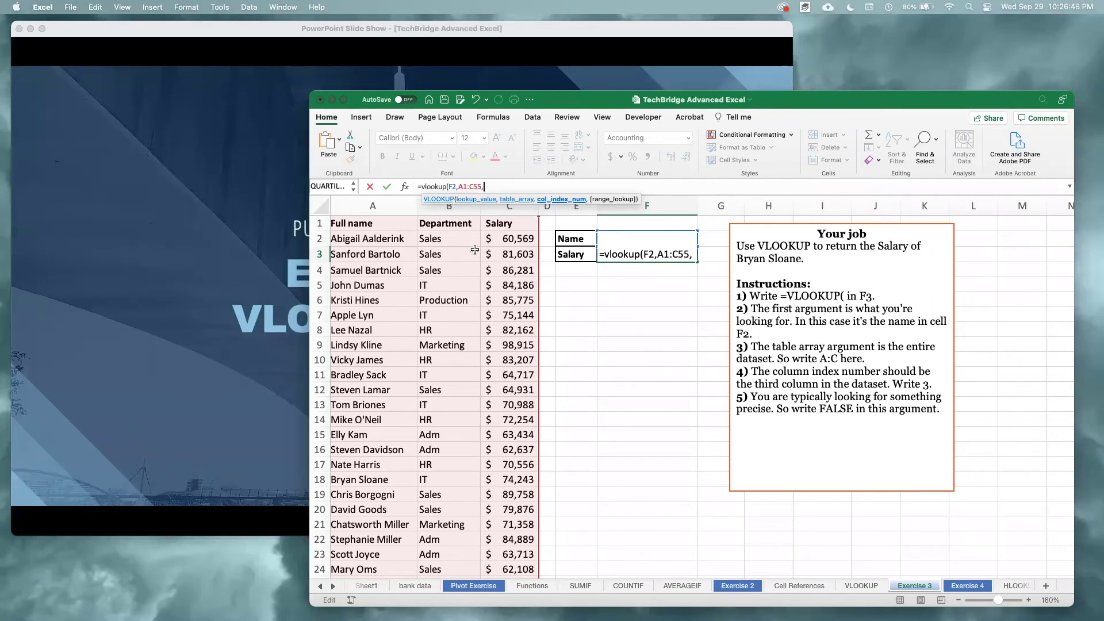
type("3,FALSE")
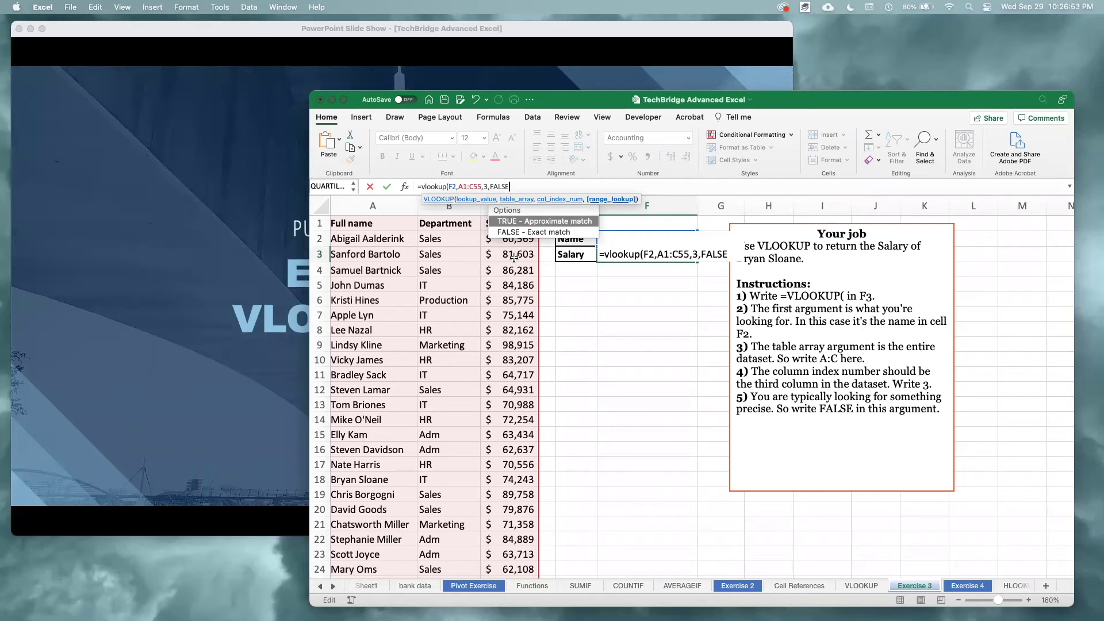
type(")")
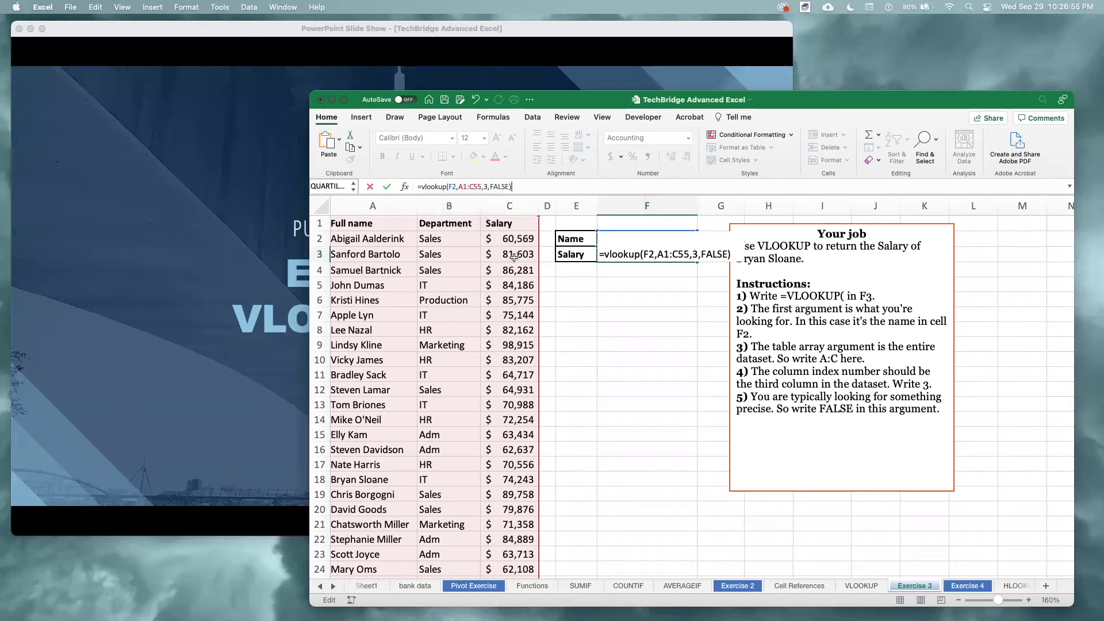
key("Return")
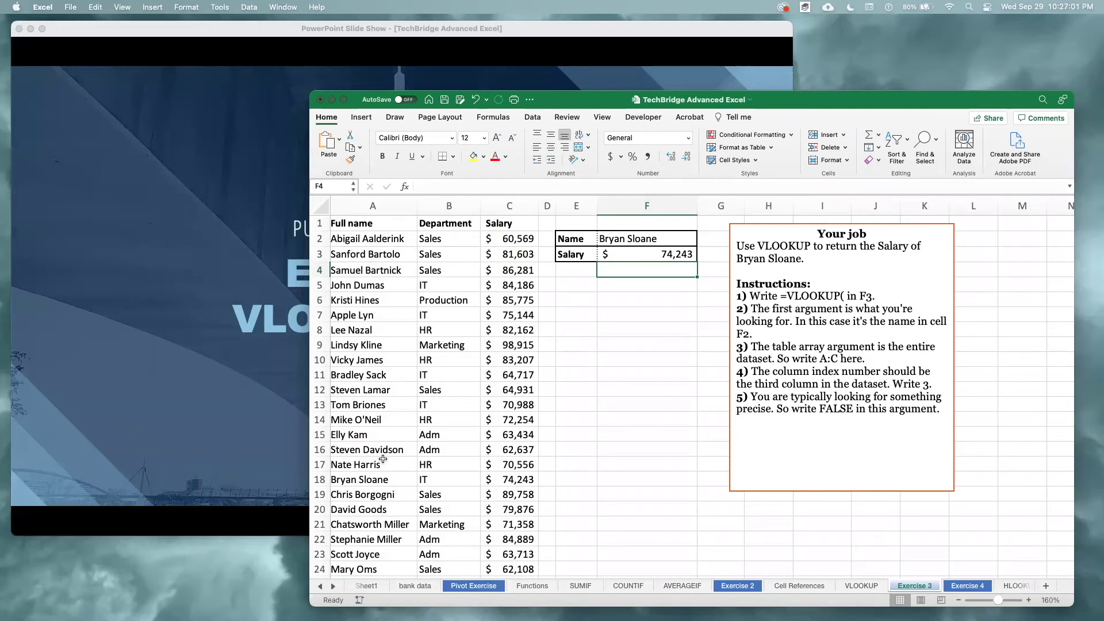
left_click(378, 477)
left_click(508, 482)
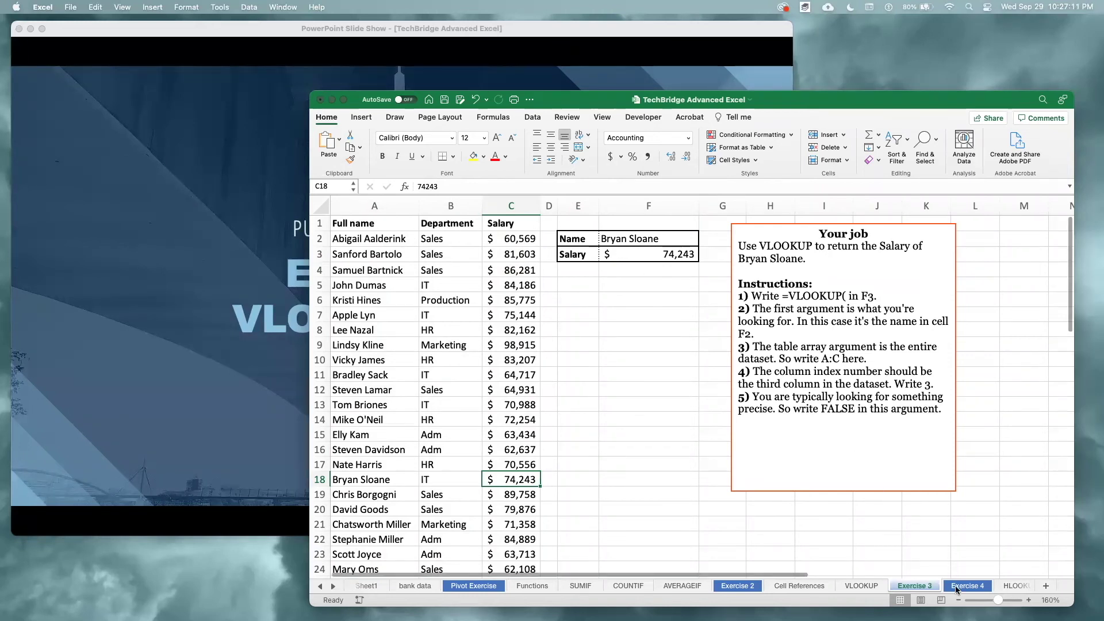
Open the Exercise 4 sheet and change the label in J2 to Employee ID.
key("ctrl+Page_Down")
left_click(935, 323)
scroll(973, 352, "right", 2)
left_click(913, 300)
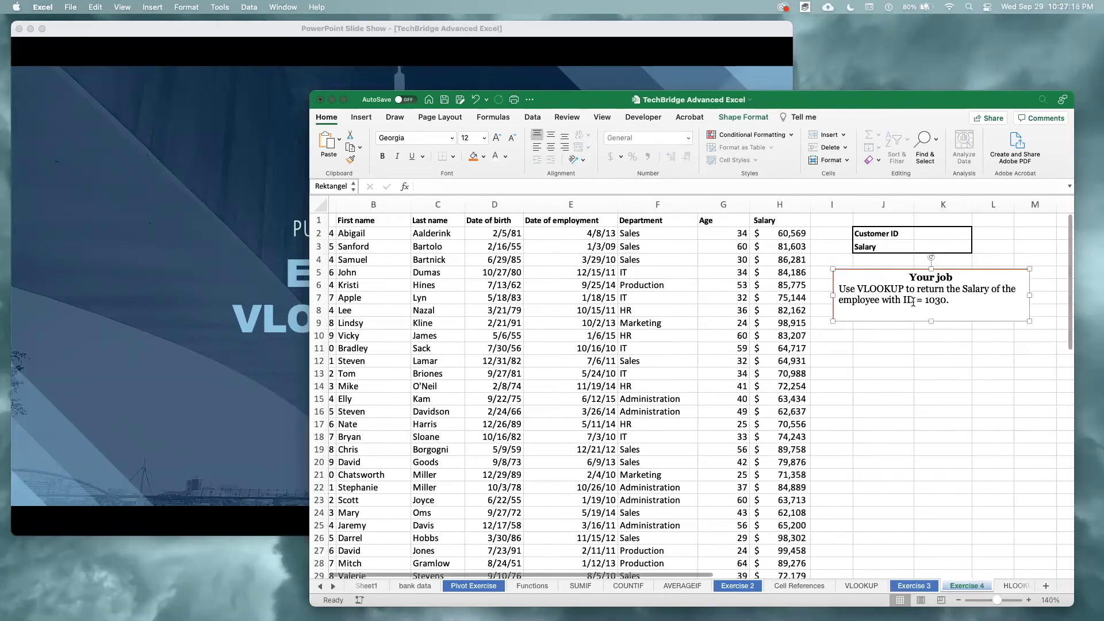
left_click(912, 336)
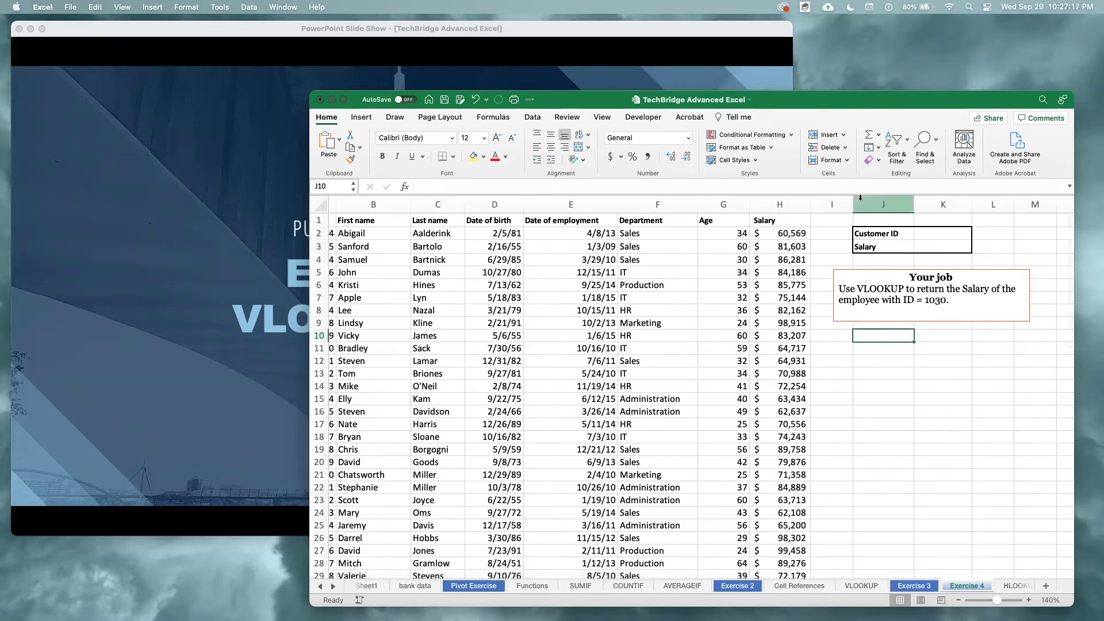
double_click(875, 231)
double_click(869, 232)
type("Employee")
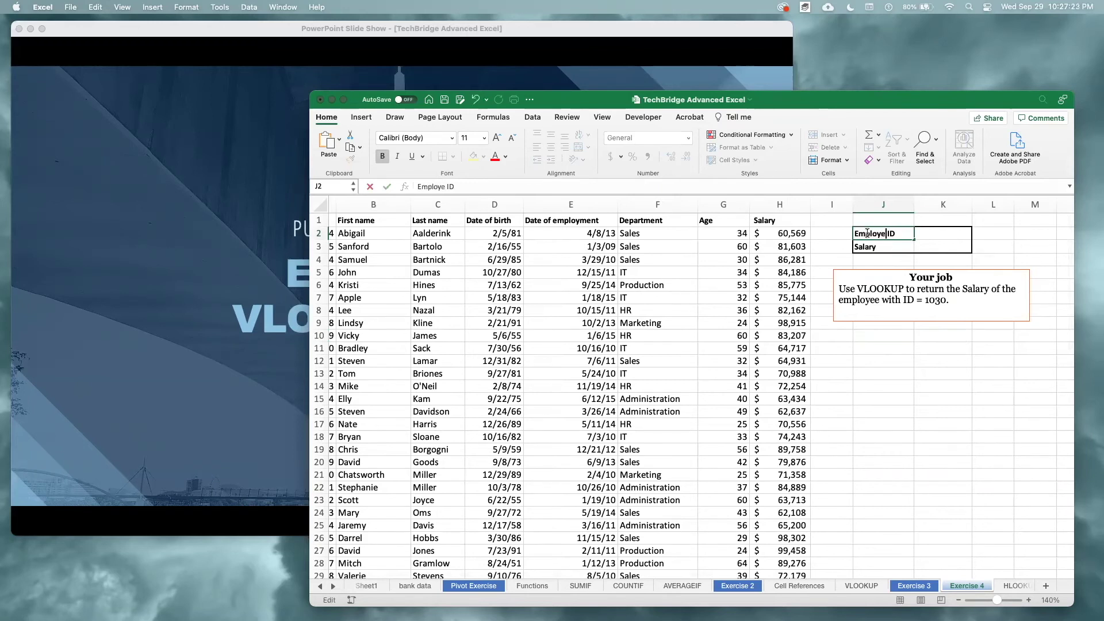
key("Return")
Enter the employee ID given in the task text into cell K2.
left_click(942, 236)
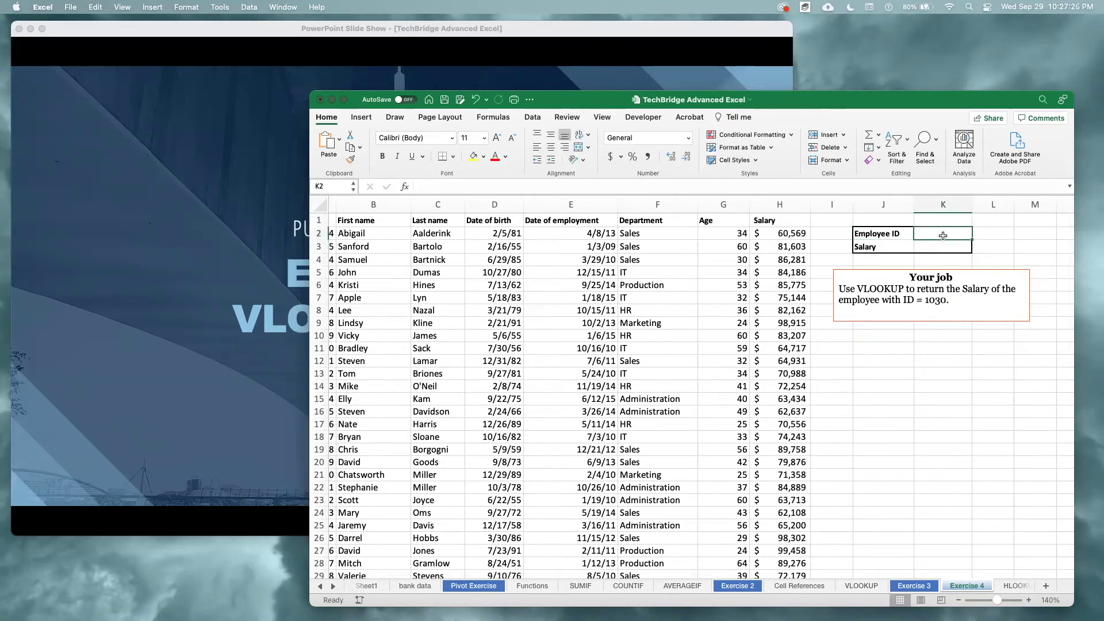
type("1030")
key("Return")
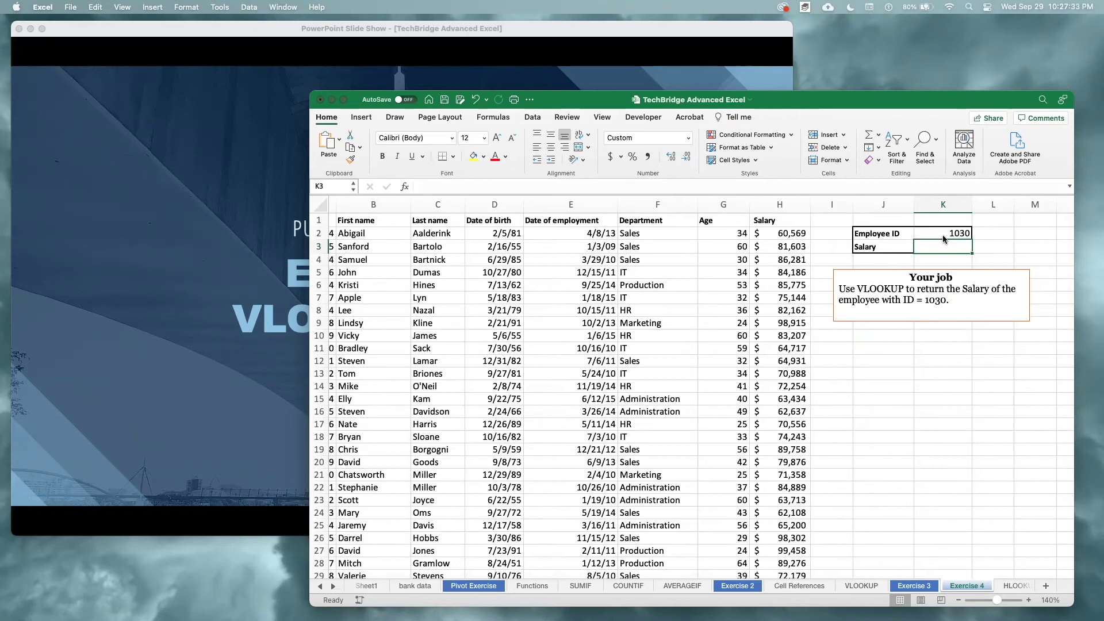
Enter a VLOOKUP in K3 with lookup value K2, table array A:H, column index 8 and FALSE.
type("=vlookup")
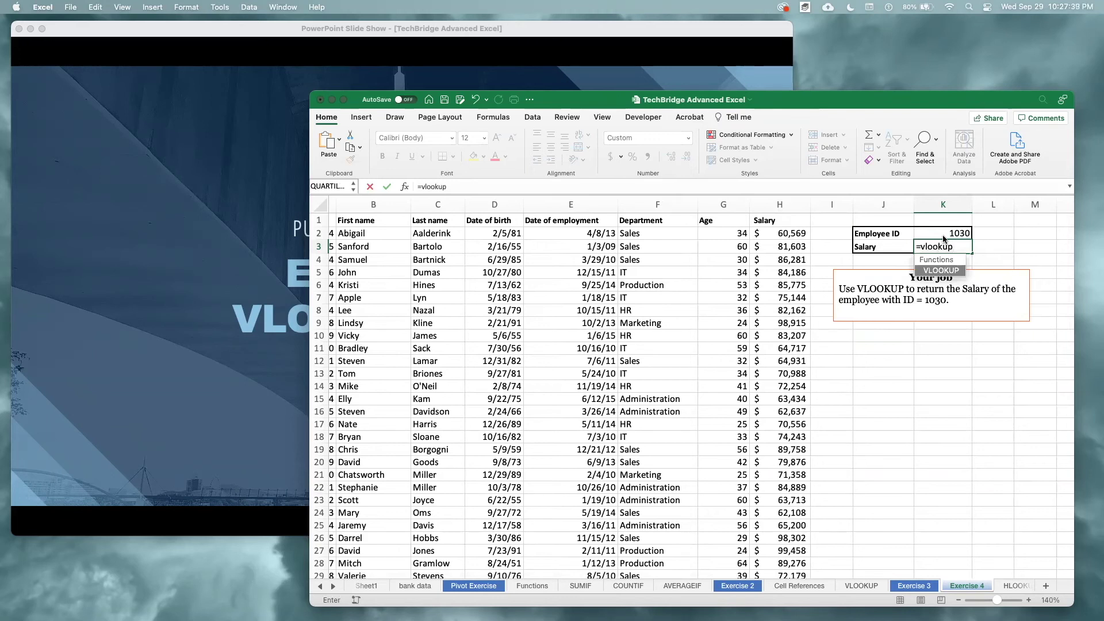
type("(")
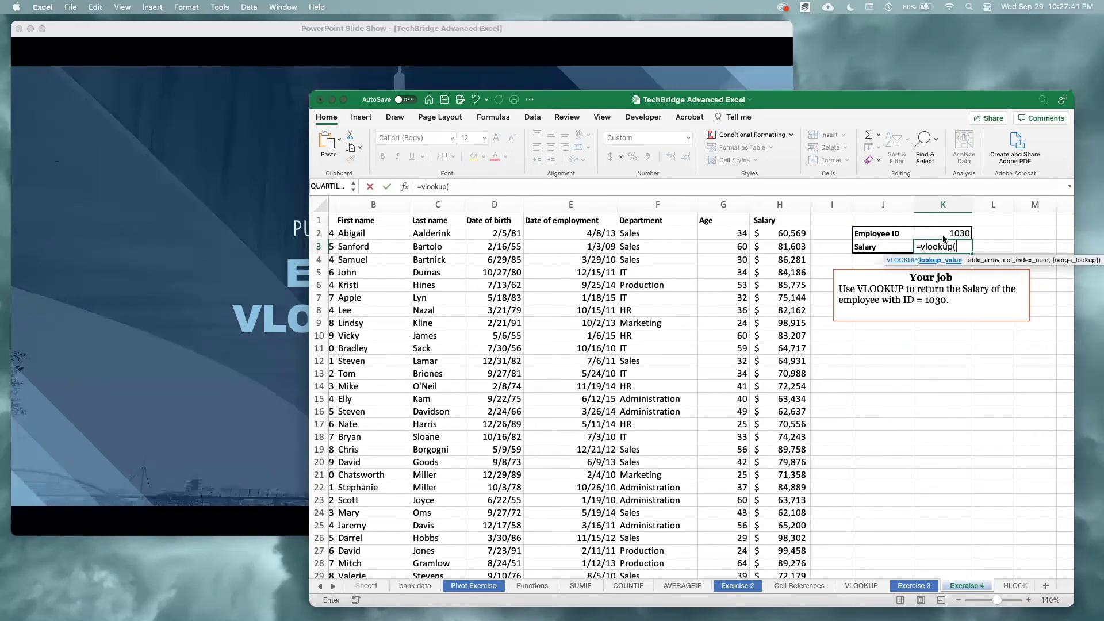
left_click(937, 233)
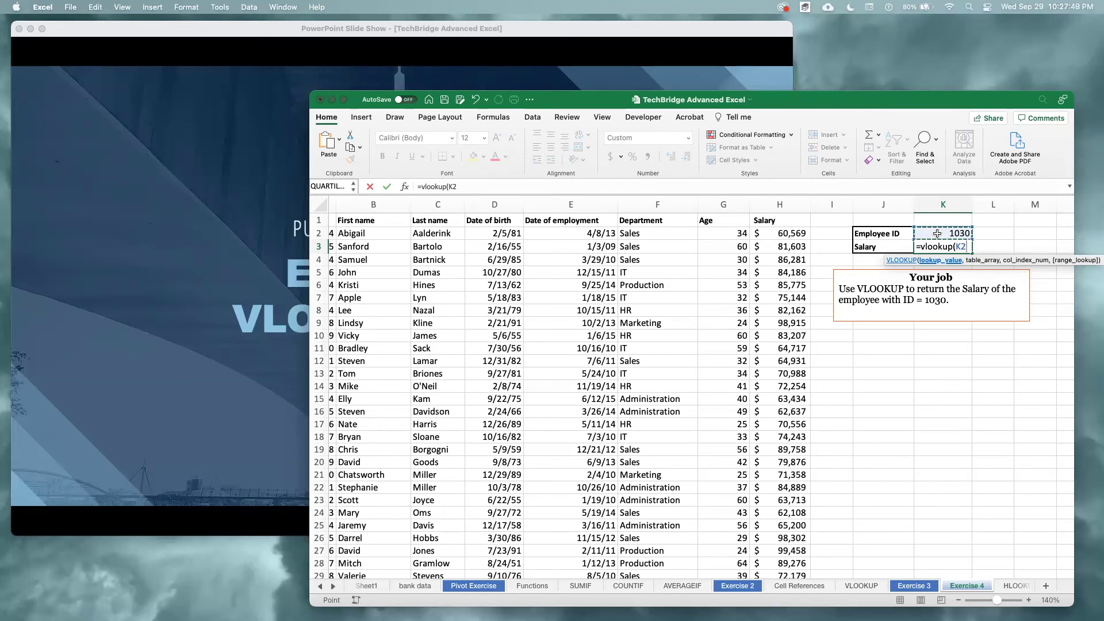
type(",")
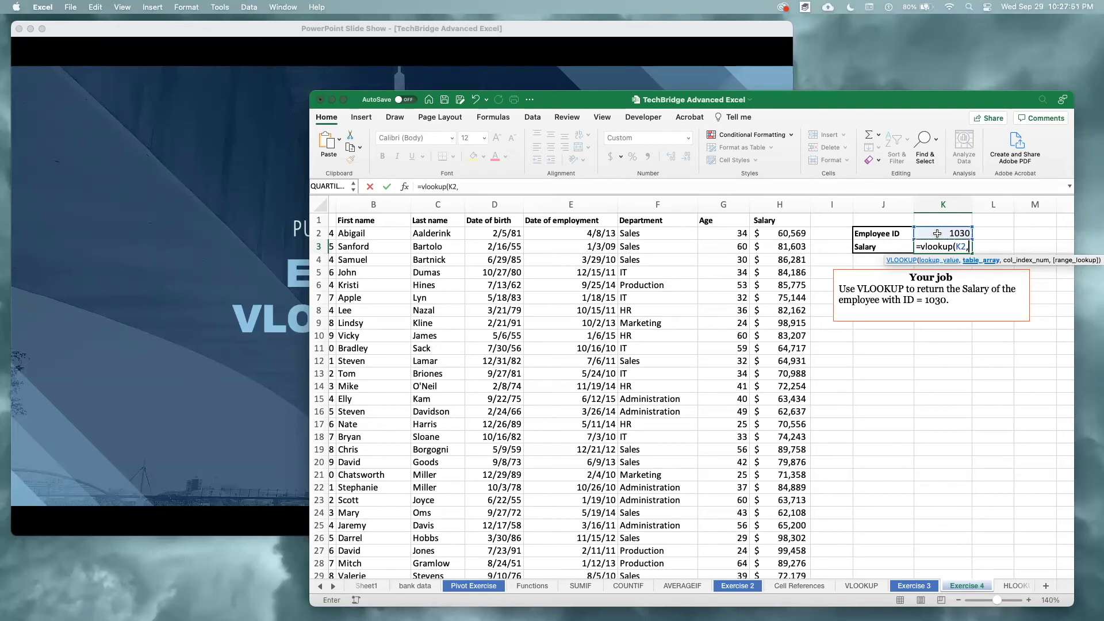
scroll(552, 282, "left", 3)
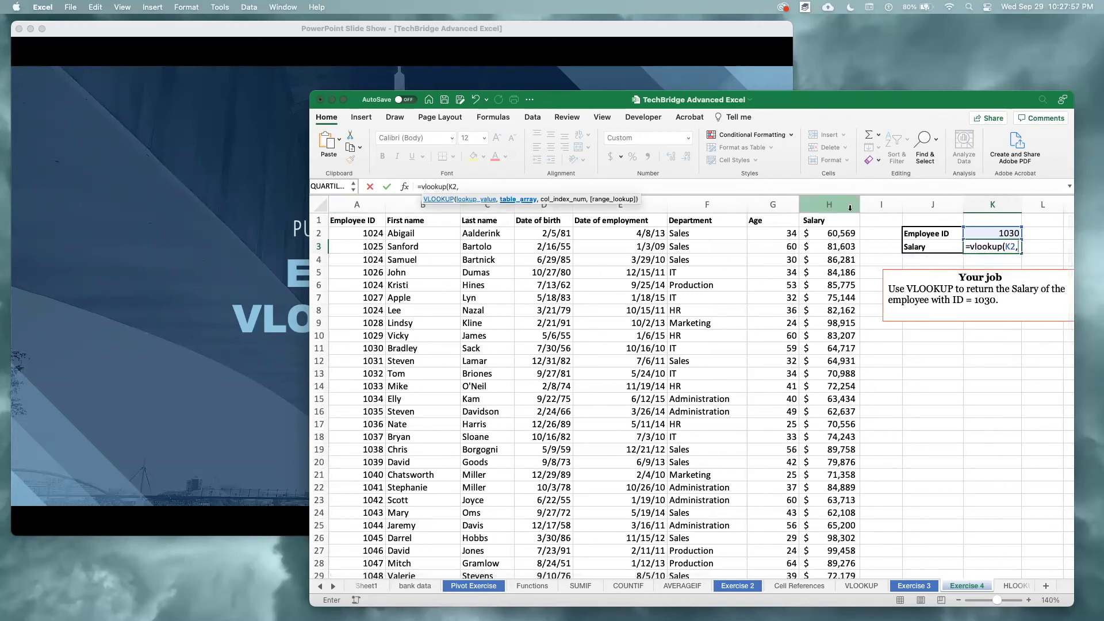
type("A:H")
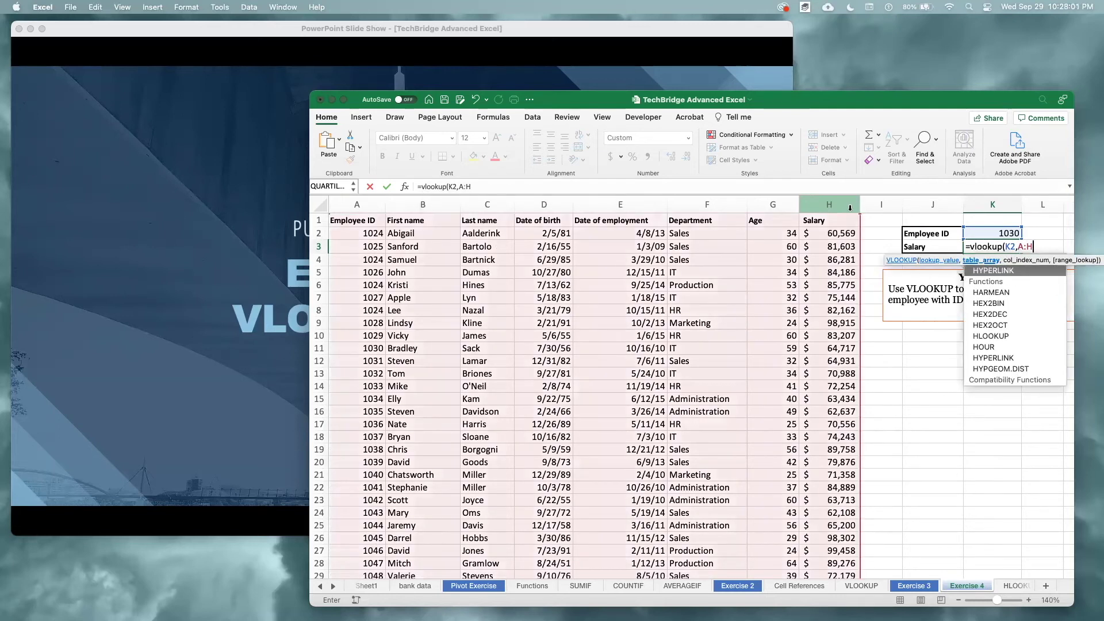
type(",")
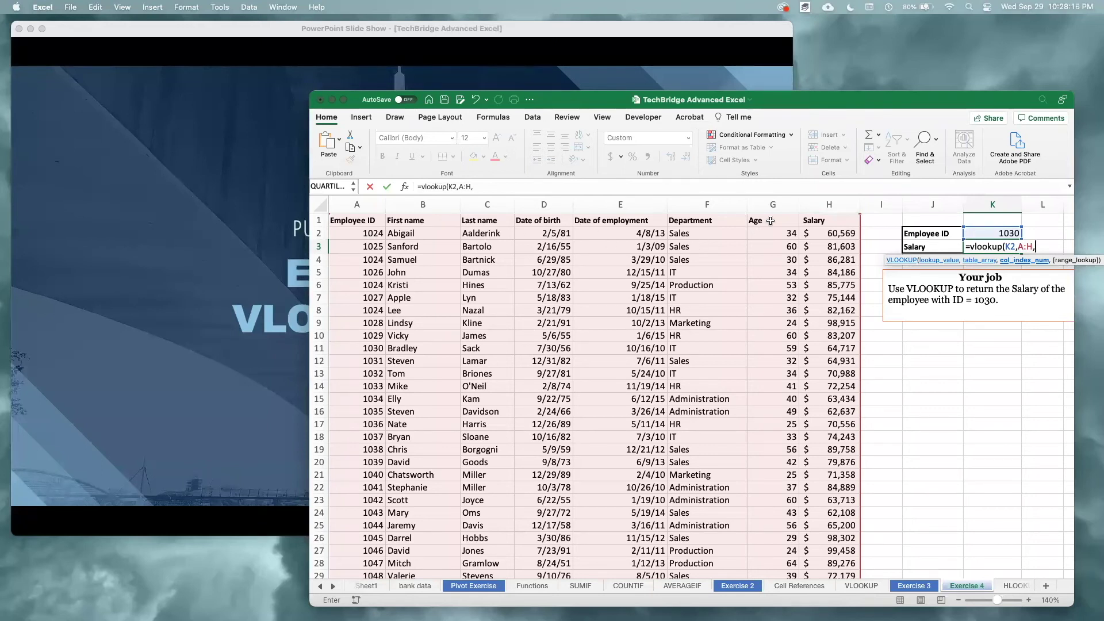
type("8,")
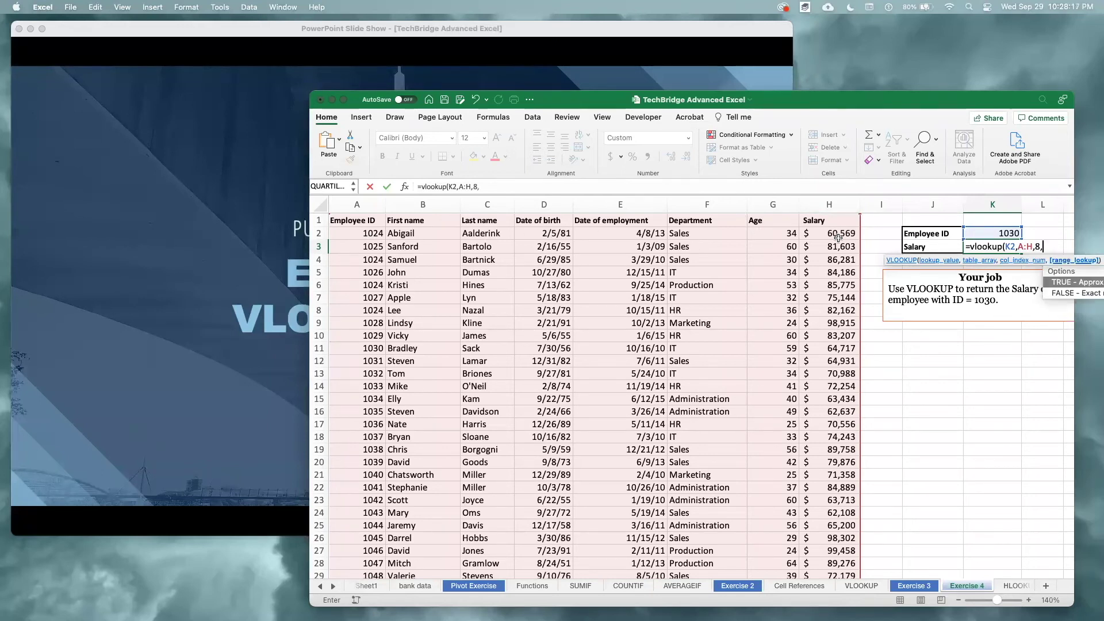
type("FALSE)")
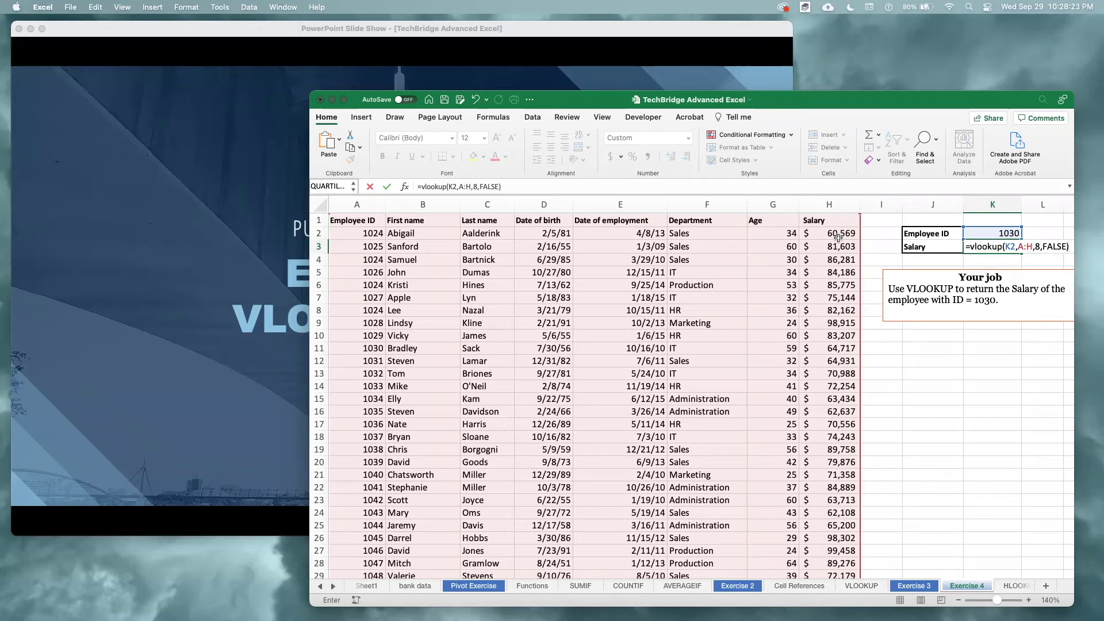
key("Return")
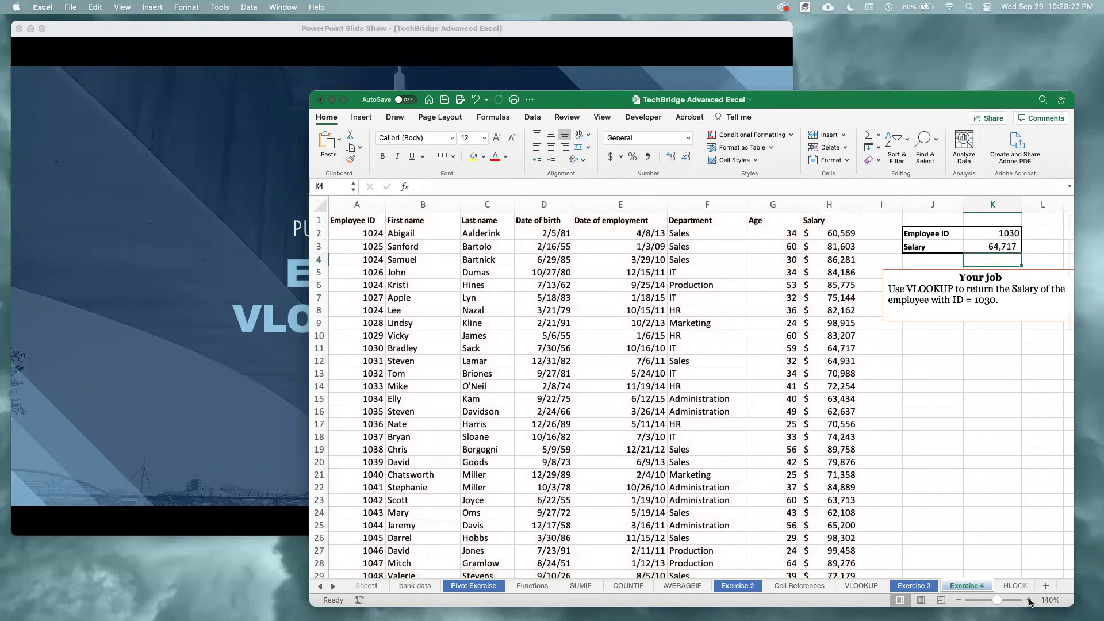
Switch to the PowerPoint slide show and advance it to the slide explaining the HLOOKUP syntax.
left_click(1029, 600)
left_click(1028, 599)
scroll(972, 383, "up", 3)
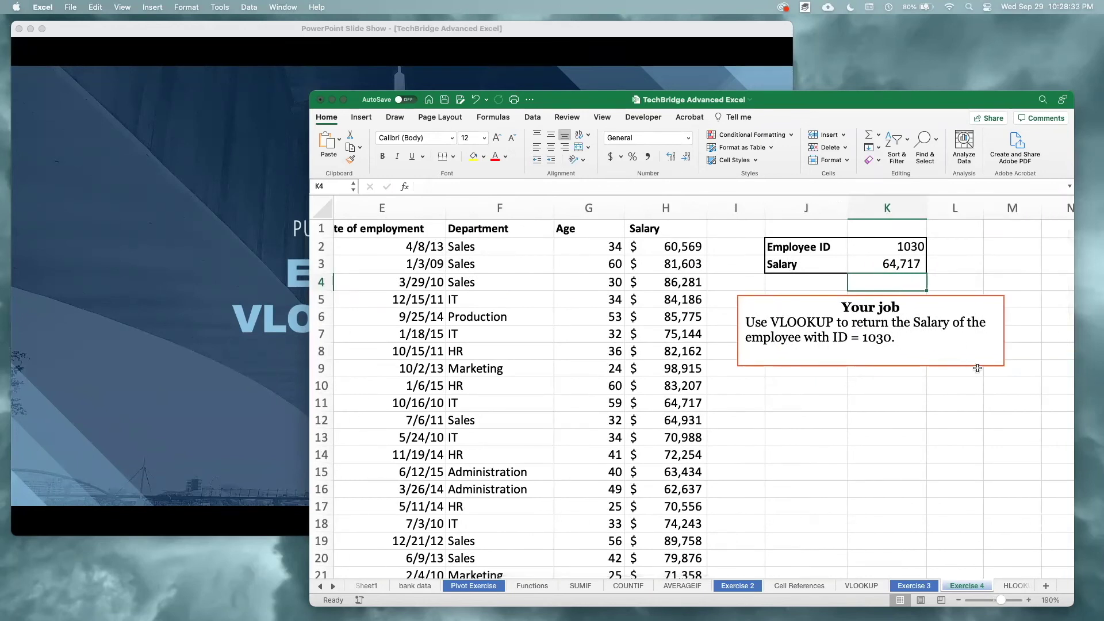
left_click(167, 347)
left_click(414, 363)
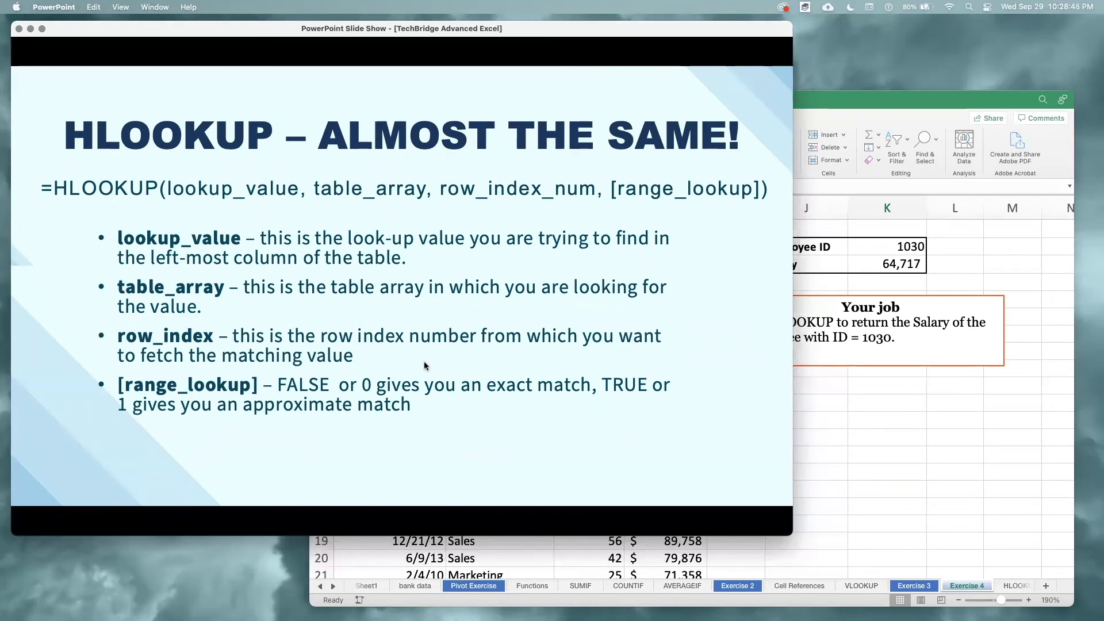
Switch back to Excel and open the HLOOKUP sheet enlarged to 190%.
left_click(1006, 591)
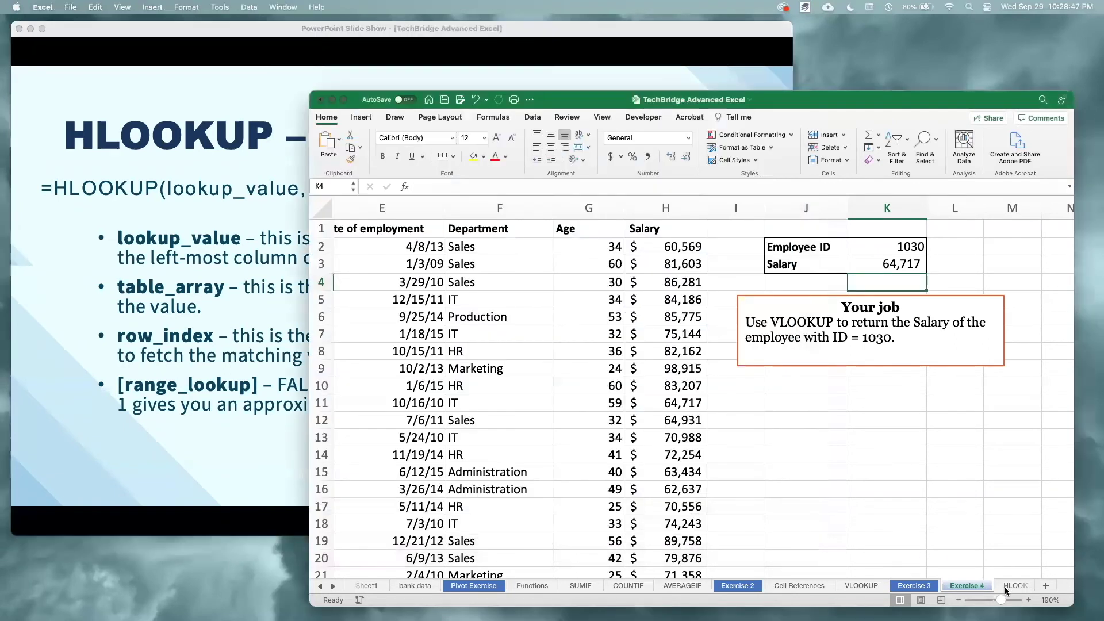
left_click(1007, 589)
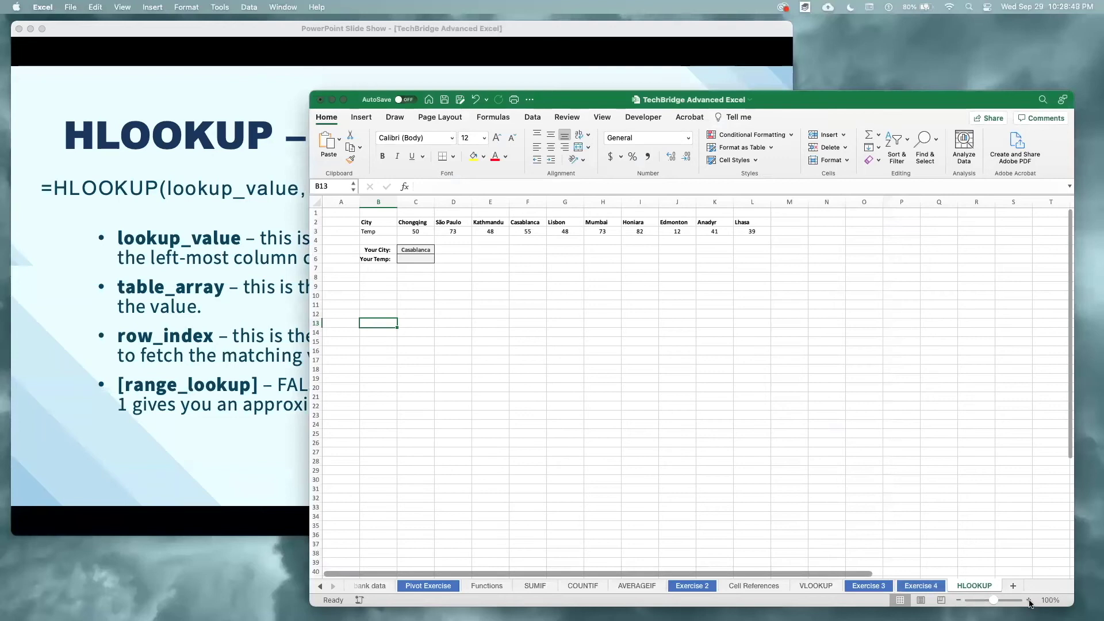
left_click(1029, 600)
left_click(1029, 600)
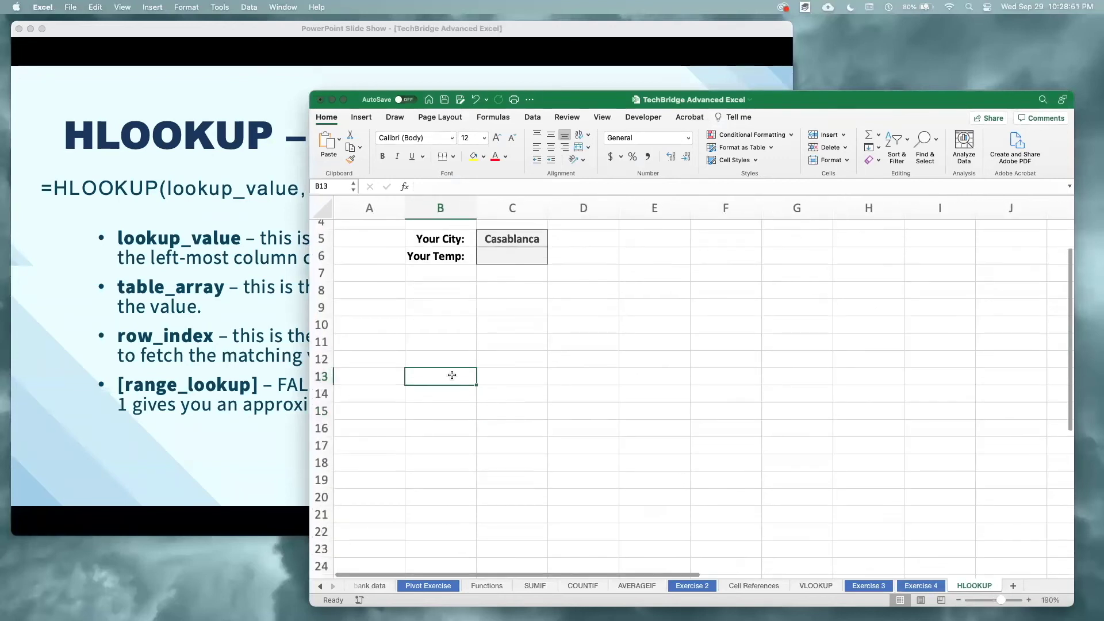
Enter the note "Scans the left columns for the lookup value," in cell B12 and "then scans to the right" in B13.
left_click(444, 364)
type("Scans the left colu")
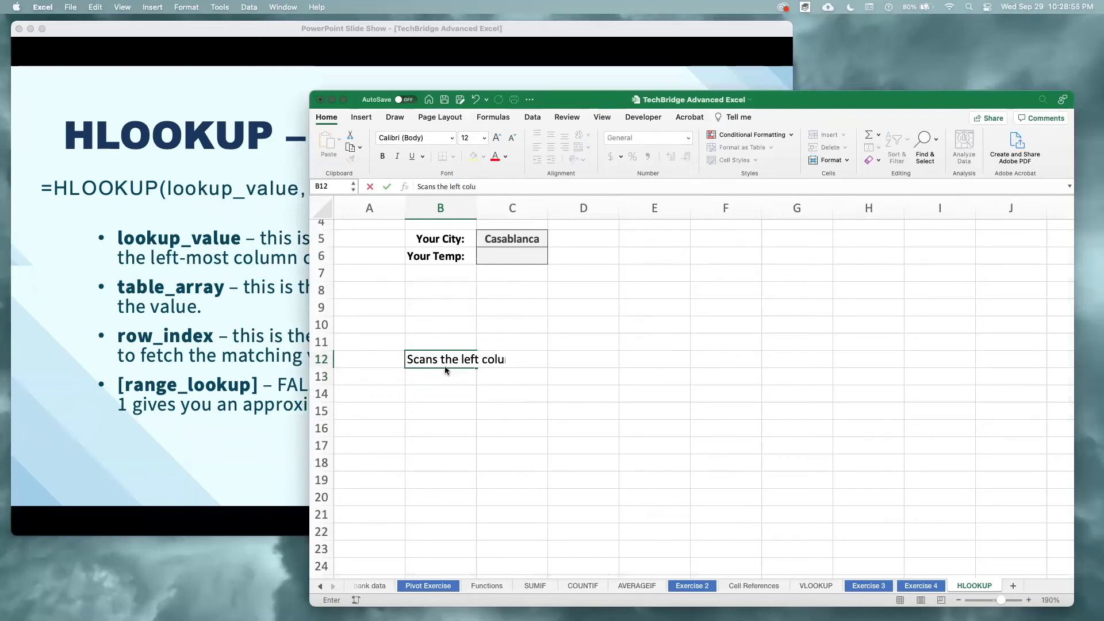
type("mns for the lookup value,")
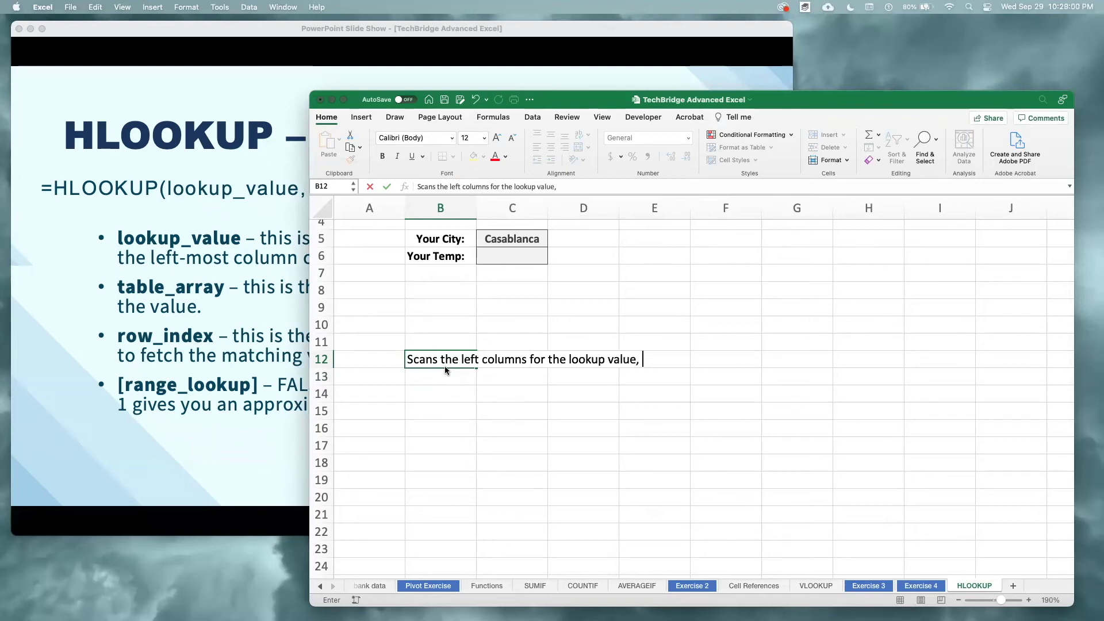
key("Return")
type("th")
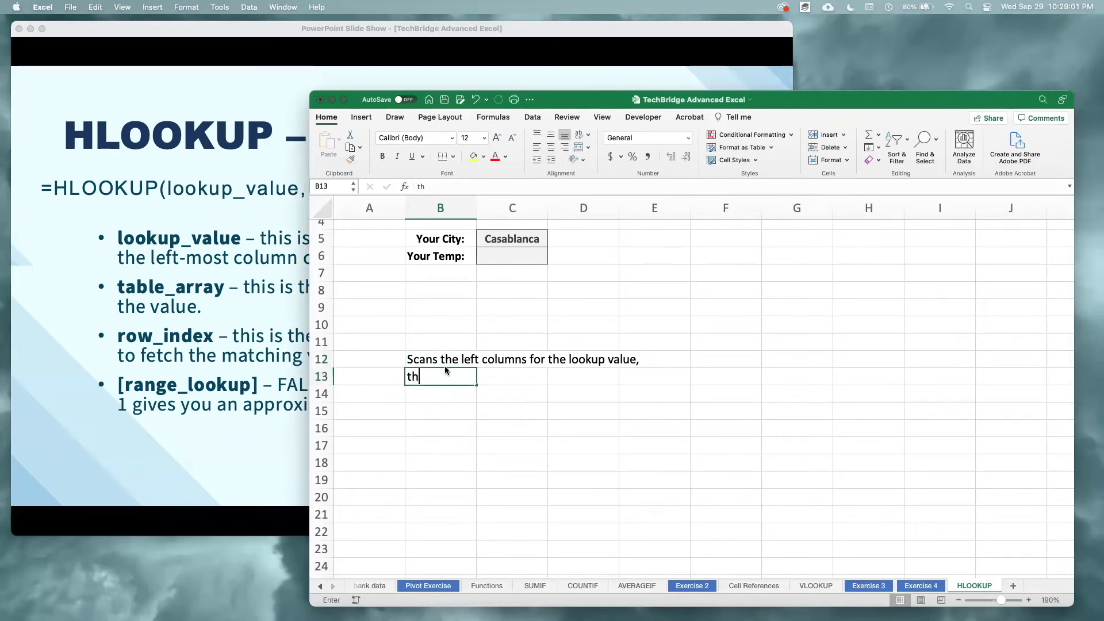
type("en scans to the right")
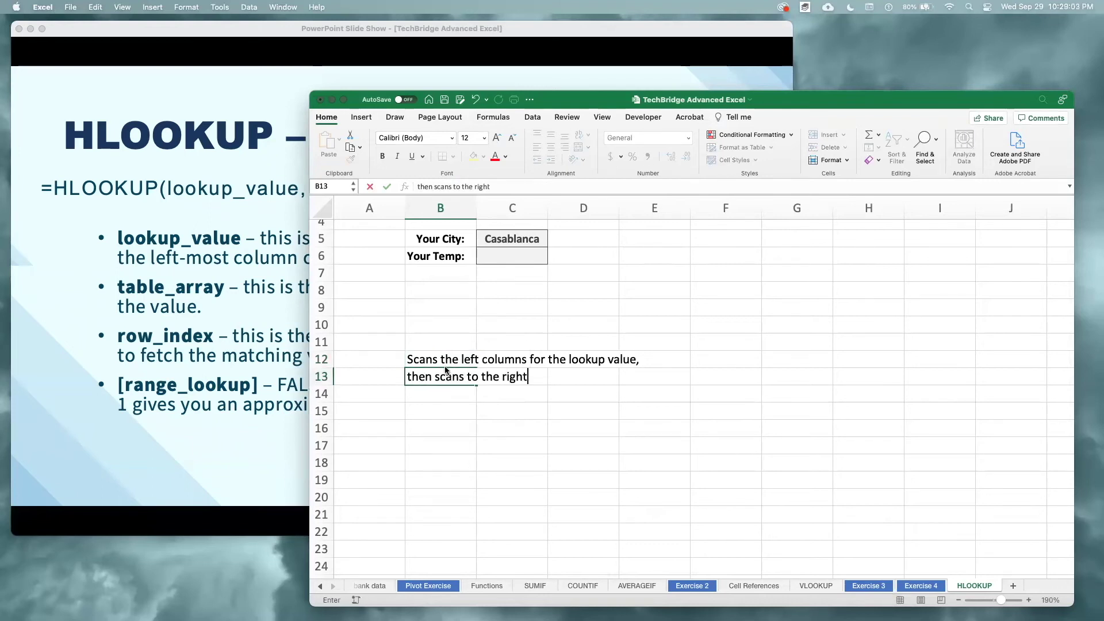
key("Return")
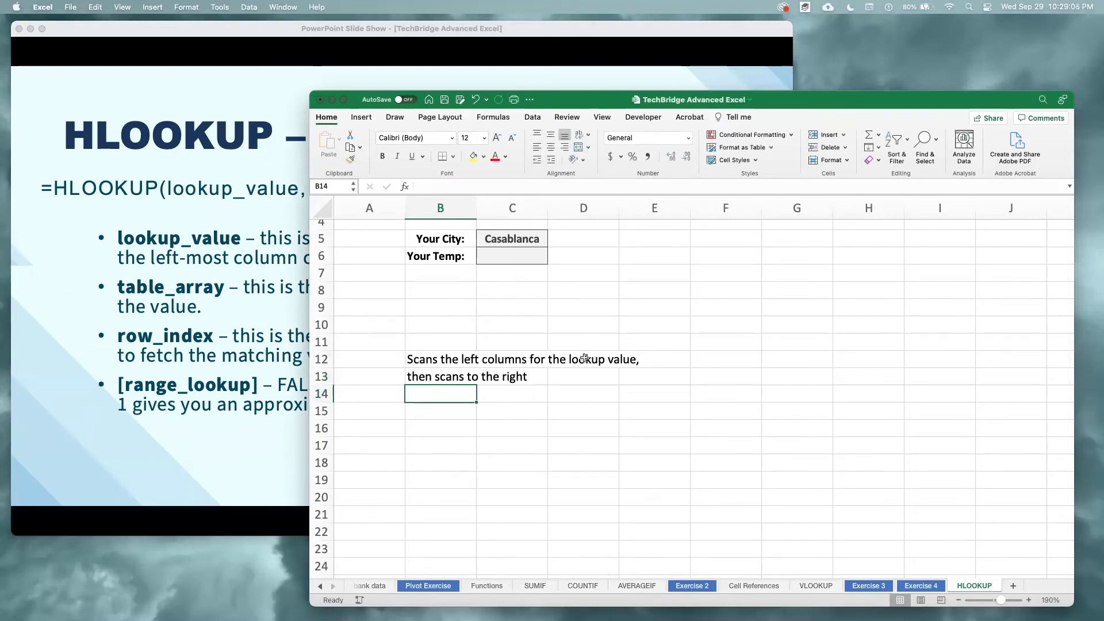
Enter the note "Looks for the lookup value in the top row," in cell F12 and "then scans down" in F13.
left_click(730, 357)
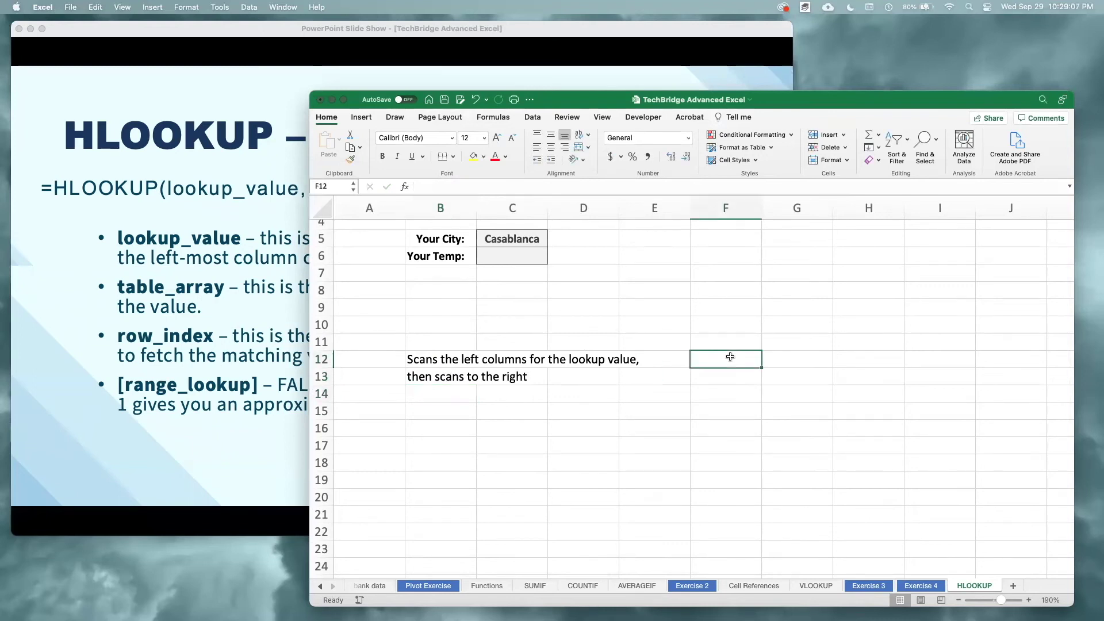
type("Looks for the ")
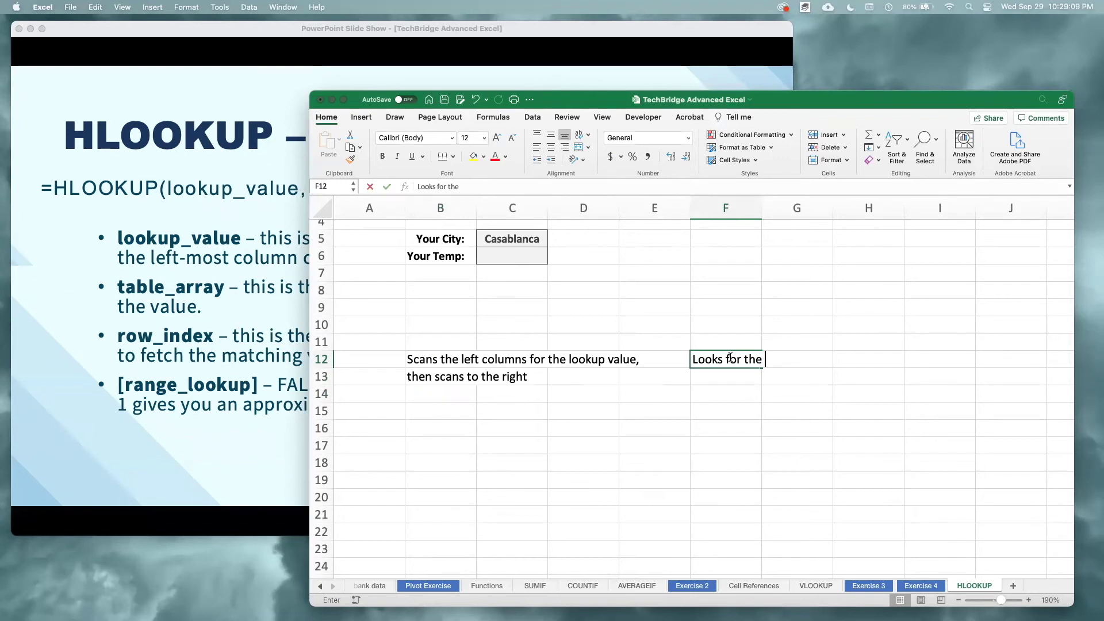
type("lookup value i")
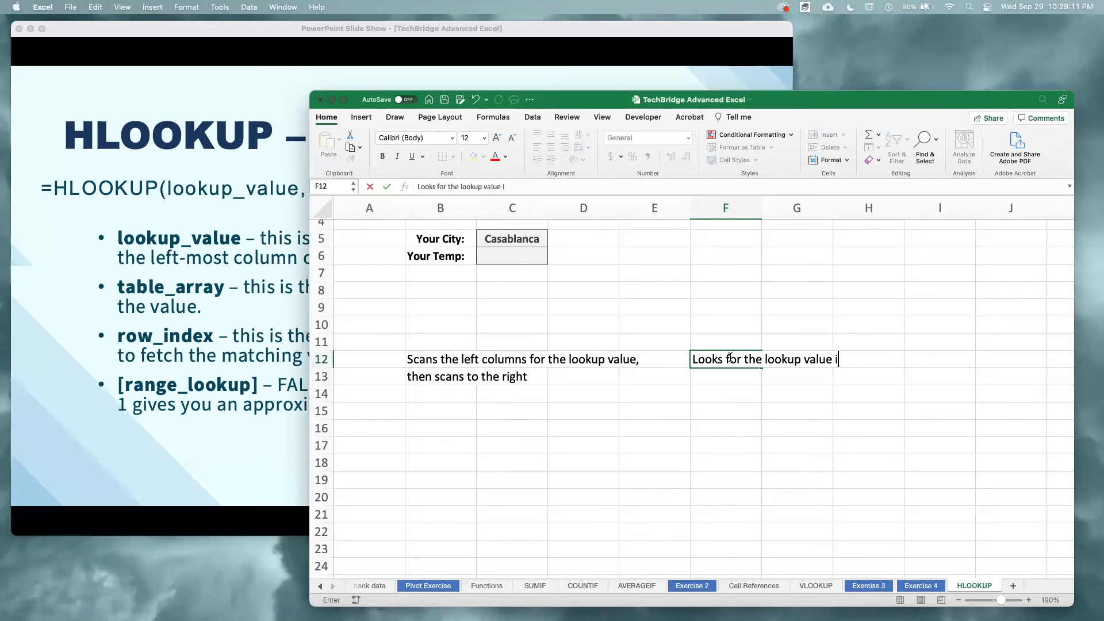
type("n the top row,")
key("Return")
type("th")
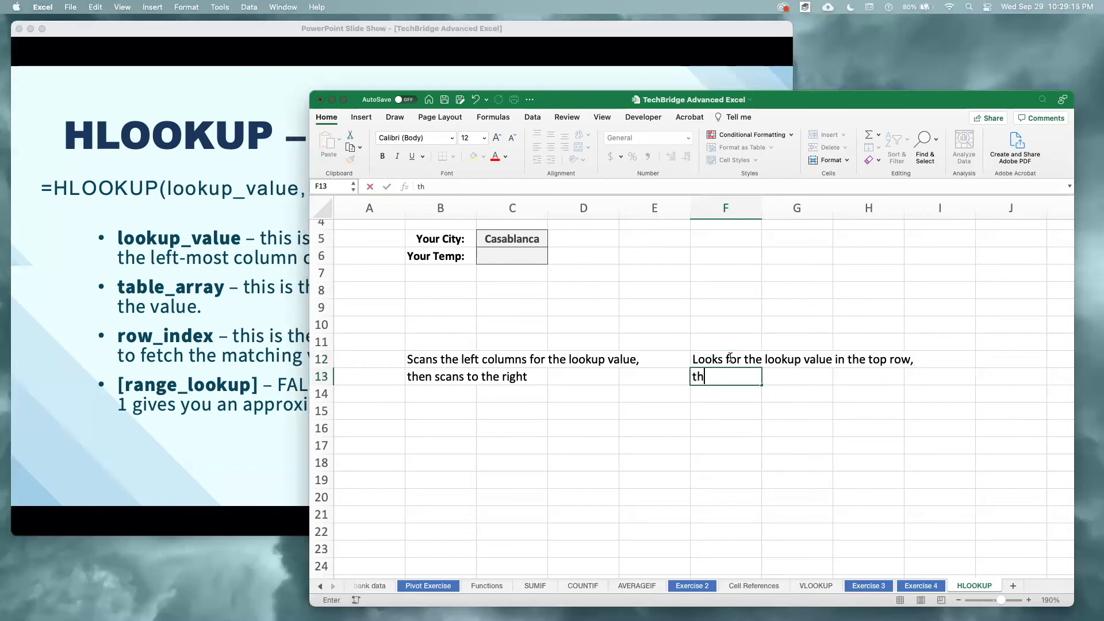
type("en scans down")
key("Return")
Replace the note in cell B12 with new wording that starts with "Looks for the".
double_click(437, 359)
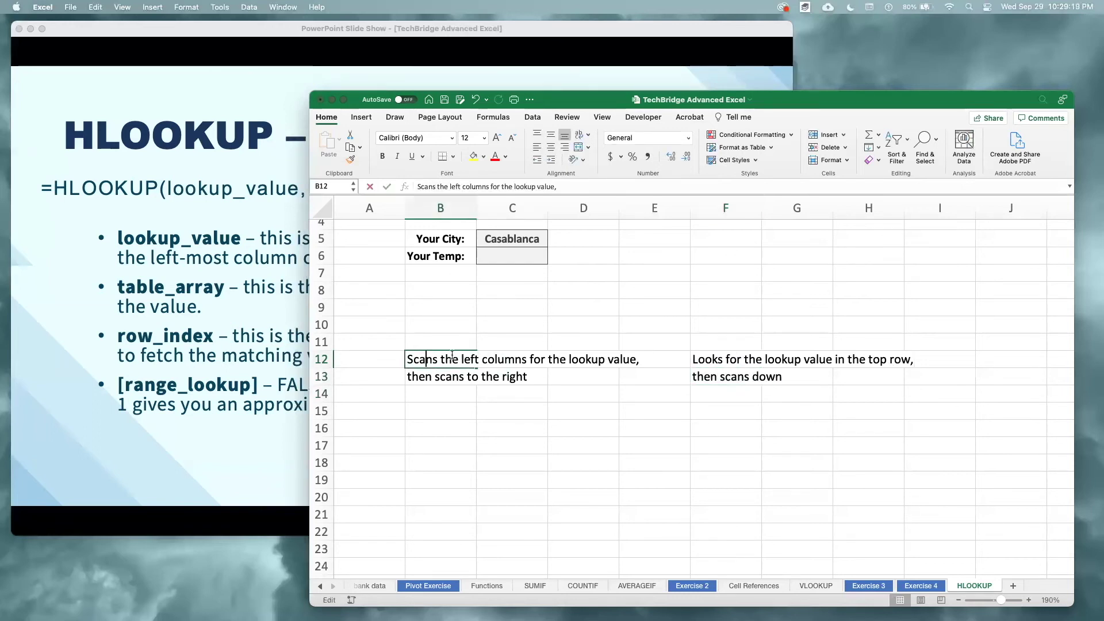
left_click_drag(459, 359, 408, 359)
left_click(575, 359)
triple_click(453, 359)
type("Looks for the ")
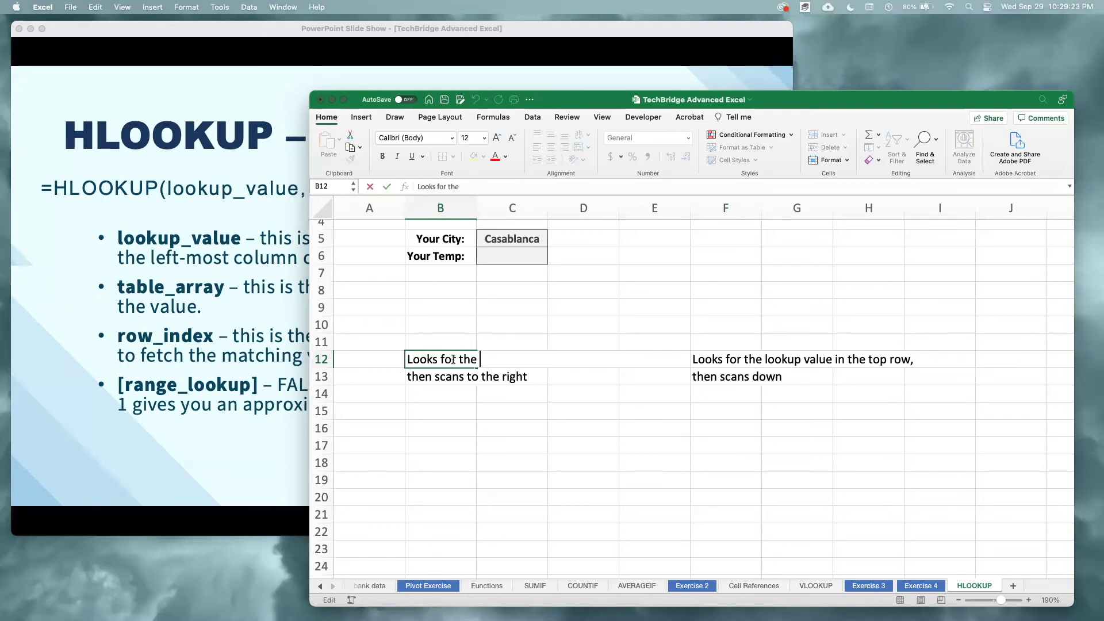
Complete the note in B12 so it reads "Looks for the lookup value in the left column".
type("lookup value in t")
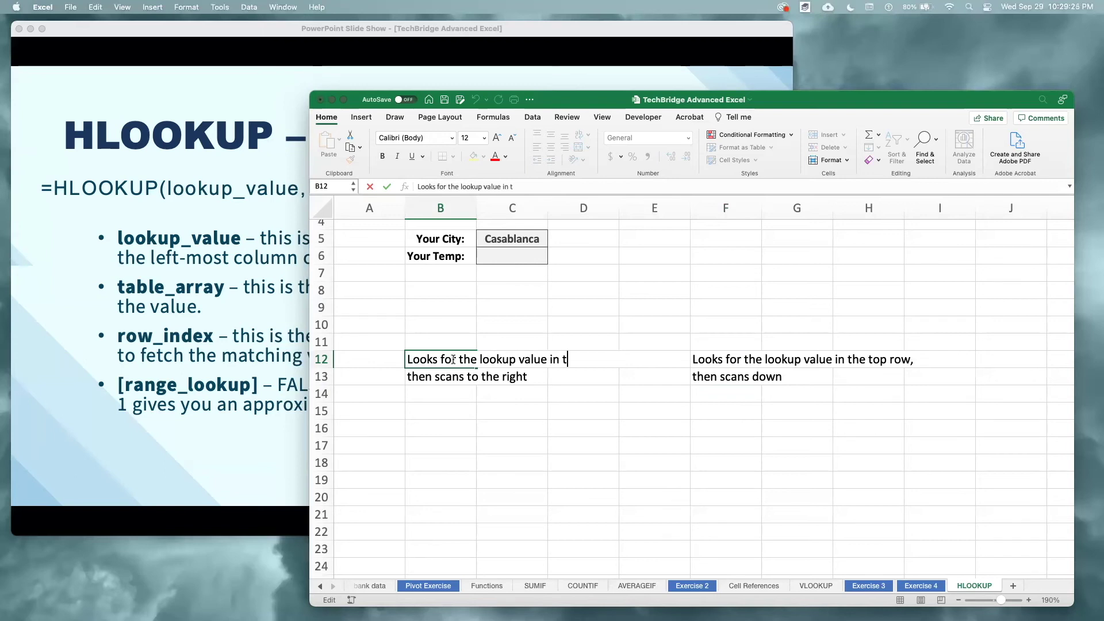
type("he left column")
key("Return")
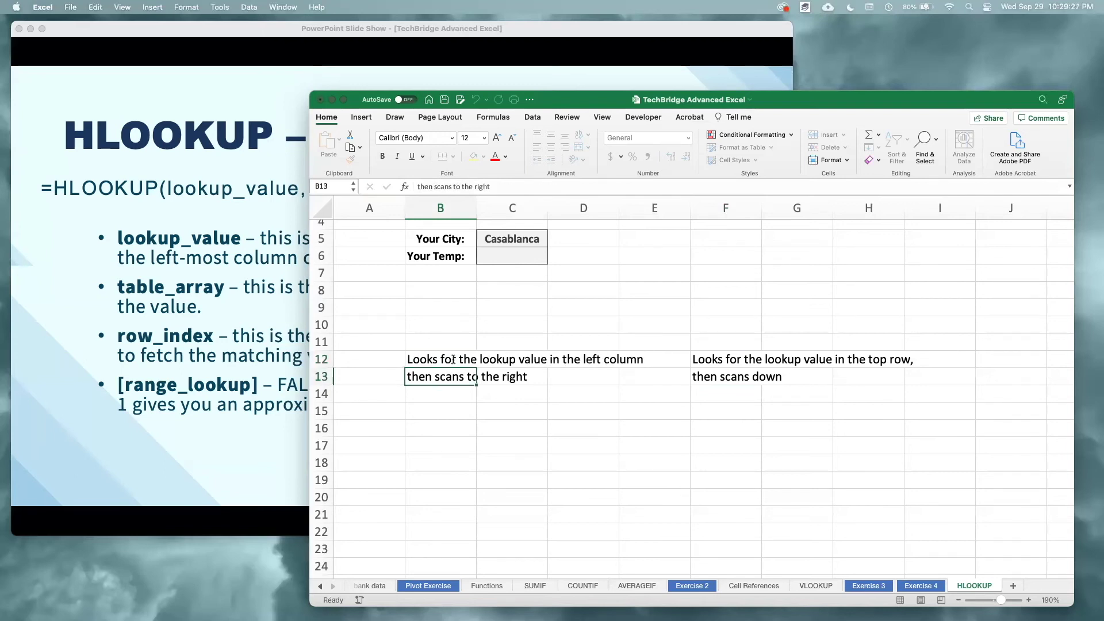
Add the heading VLOOKUP in B11 and the heading HLOOKUP in F11 above the two notes.
left_click(446, 342)
type("VLOOKU")
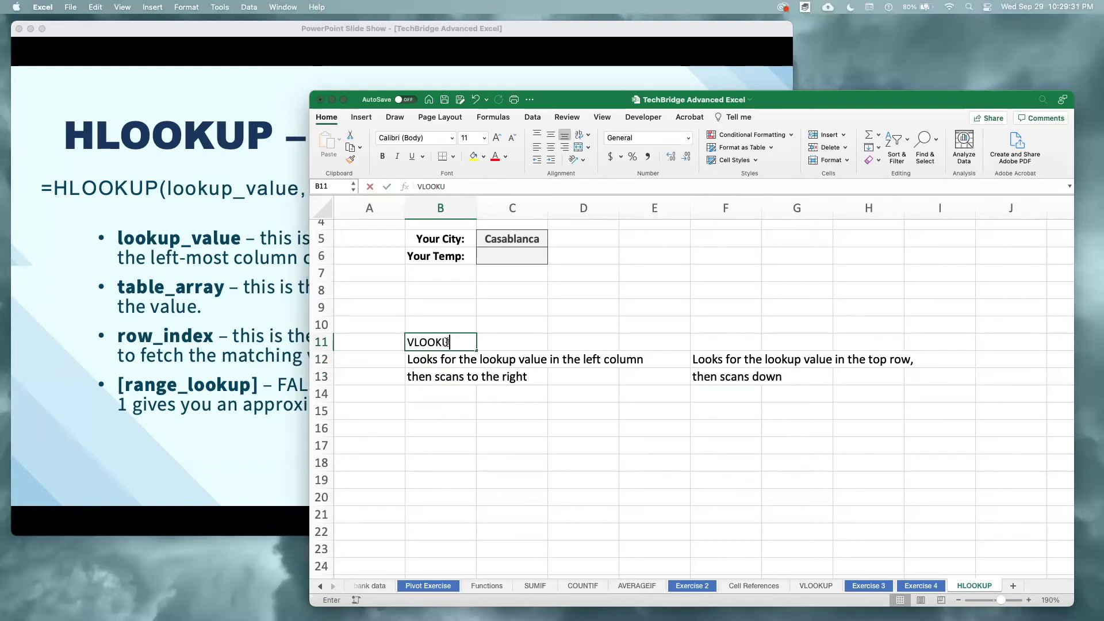
type("P")
key("Return")
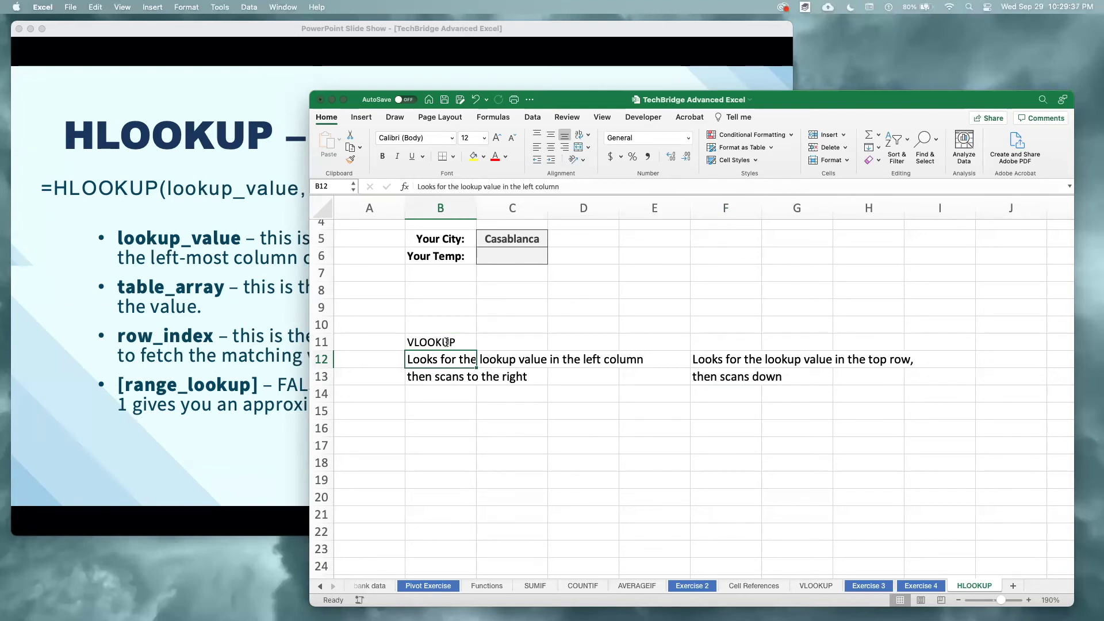
left_click(743, 345)
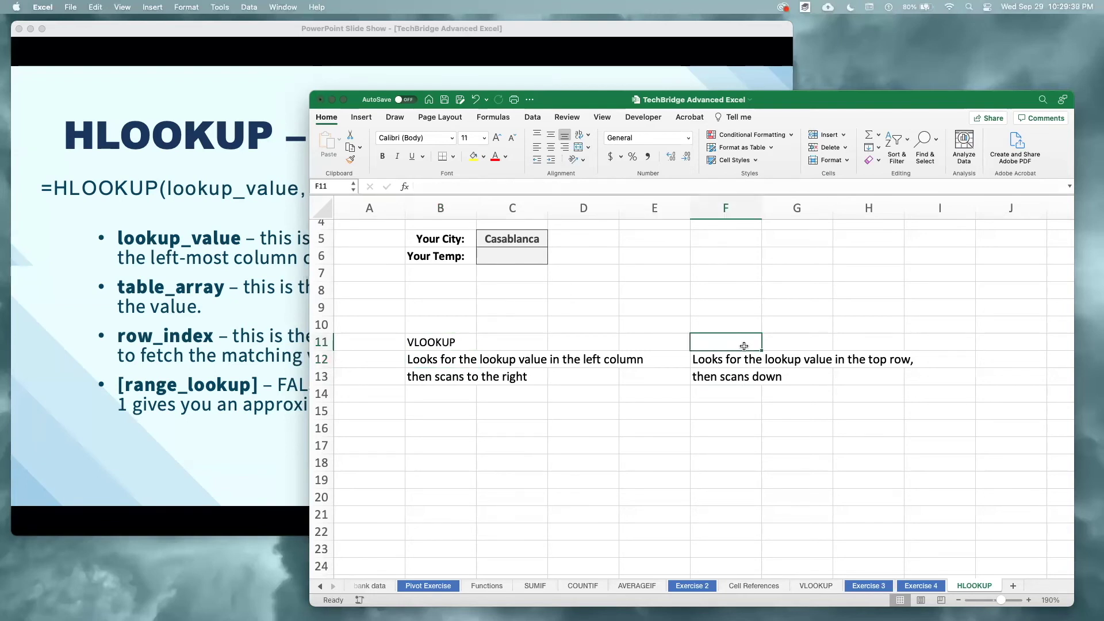
type("HLOOKUP")
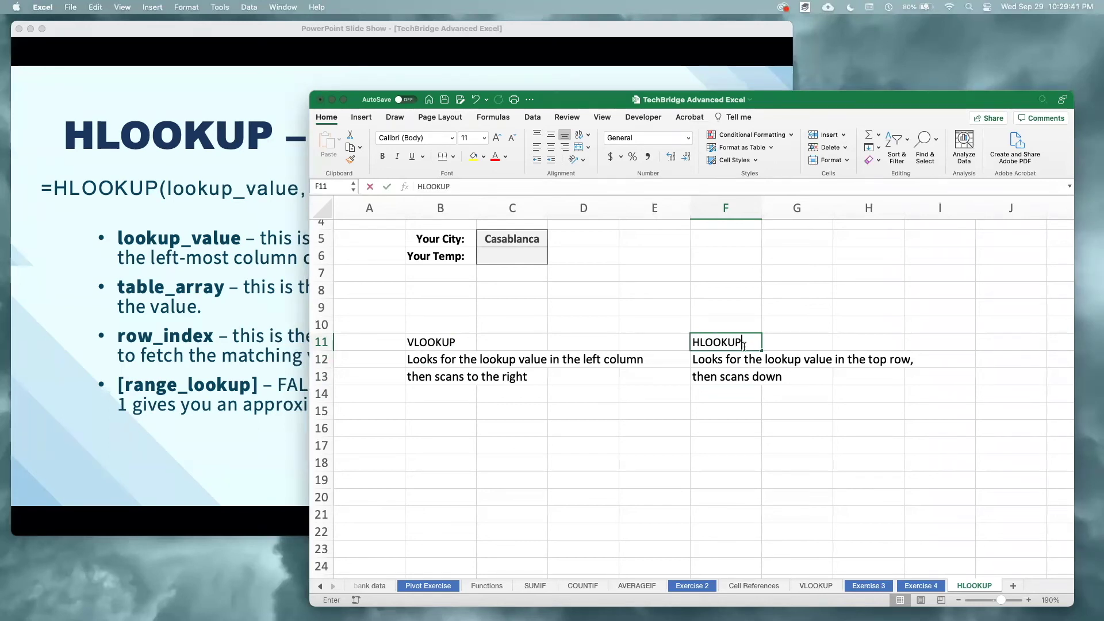
key("Return")
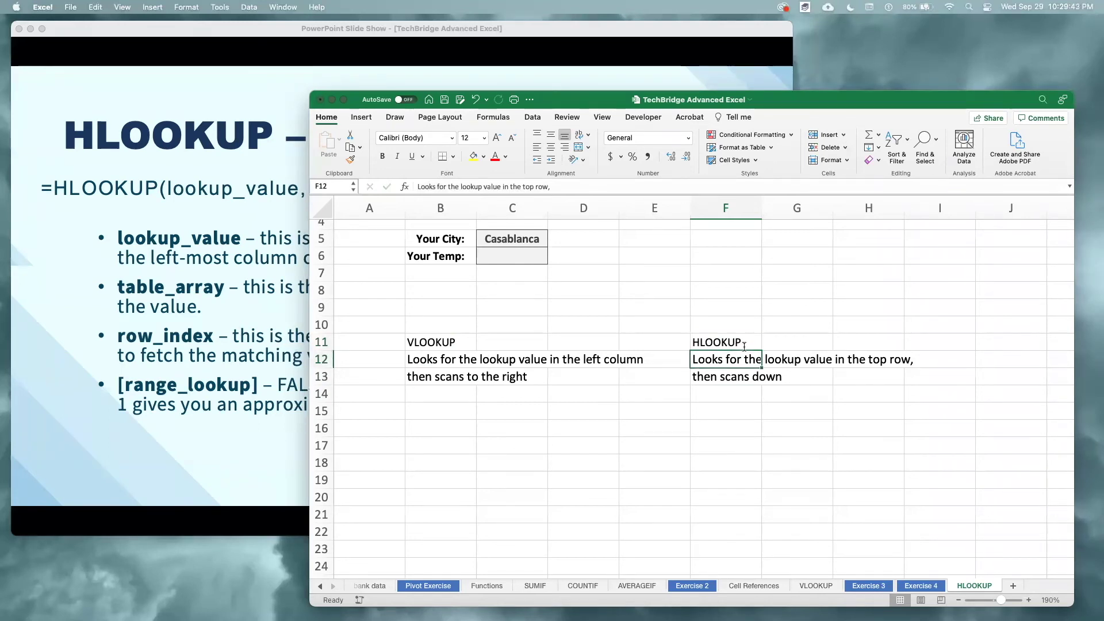
key("Down")
key("Down")
key("Down")
key("Down")
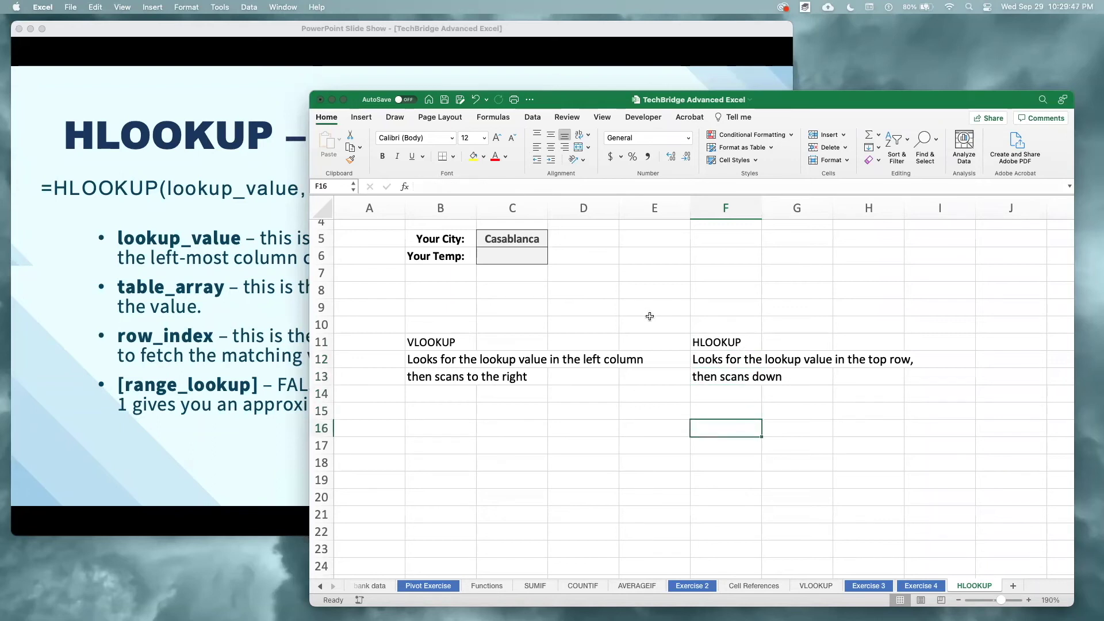
Review the HLOOKUP syntax slide in PowerPoint, return to the Excel worksheet and reposition its window to show the city table.
left_click(722, 341)
scroll(687, 397, "up", 3)
left_click(232, 205)
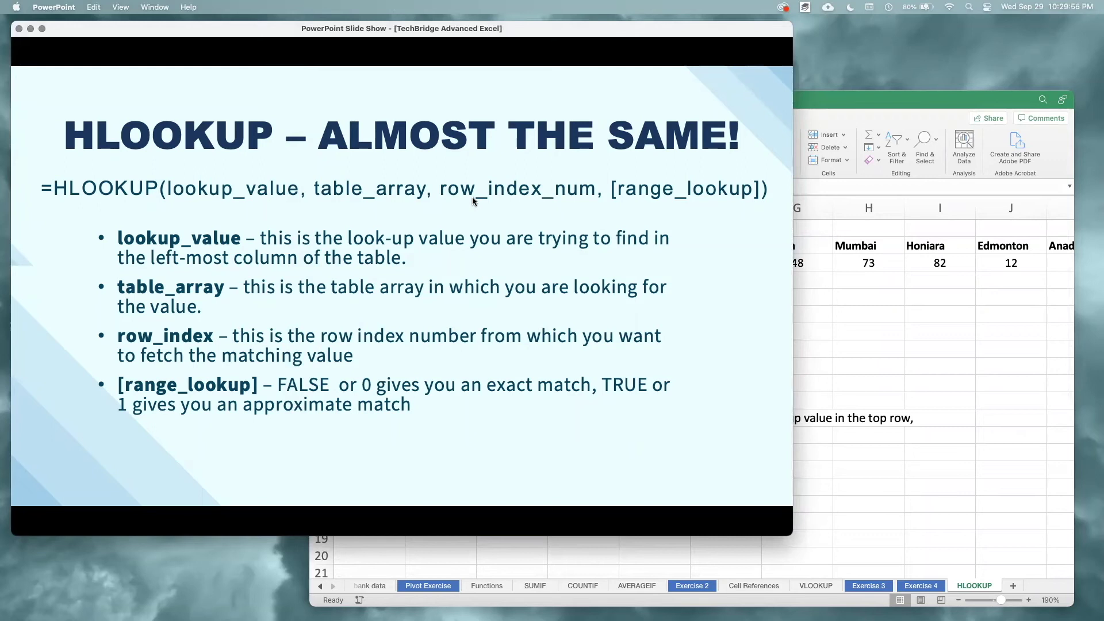
left_click(883, 320)
left_click_drag(632, 102, 462, 63)
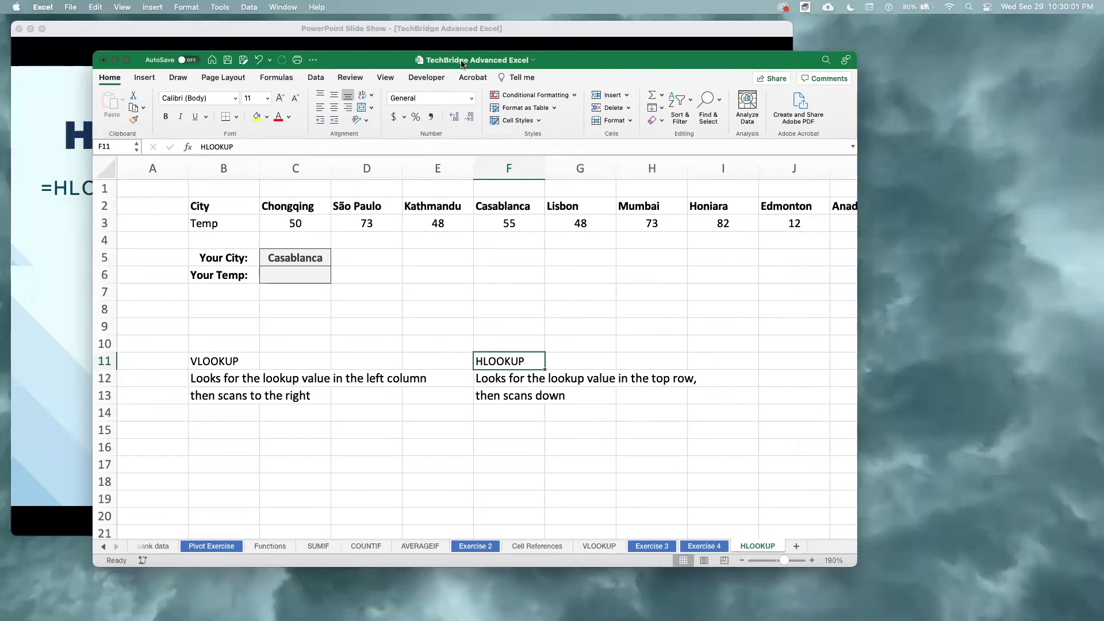
Start an HLOOKUP formula in the Your Temp cell C6 with C5 as the lookup value.
left_click(314, 258)
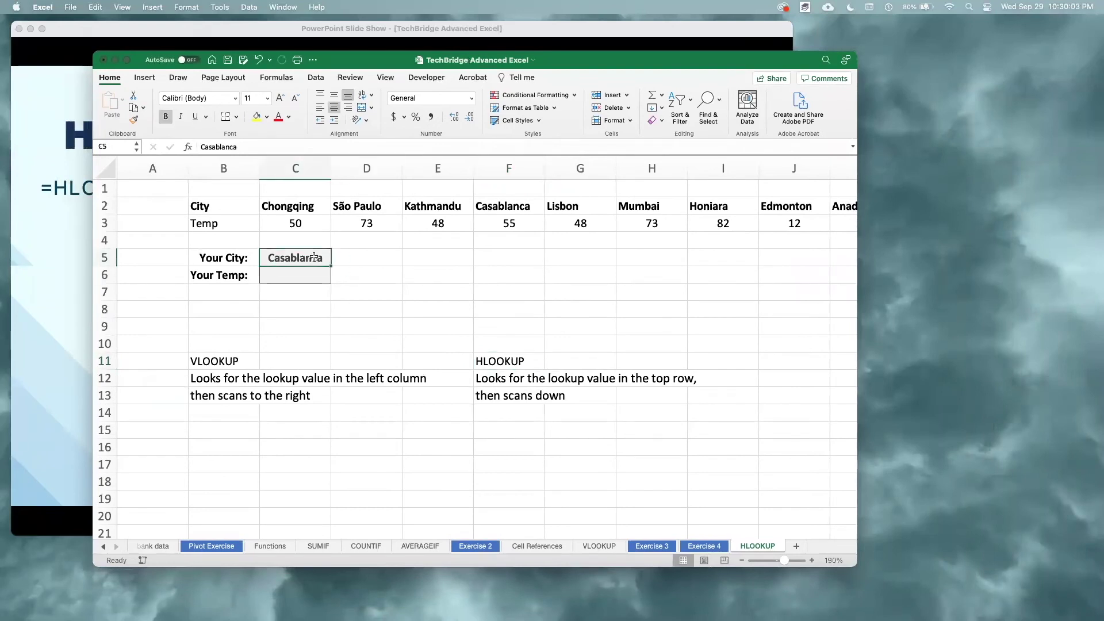
left_click(313, 271)
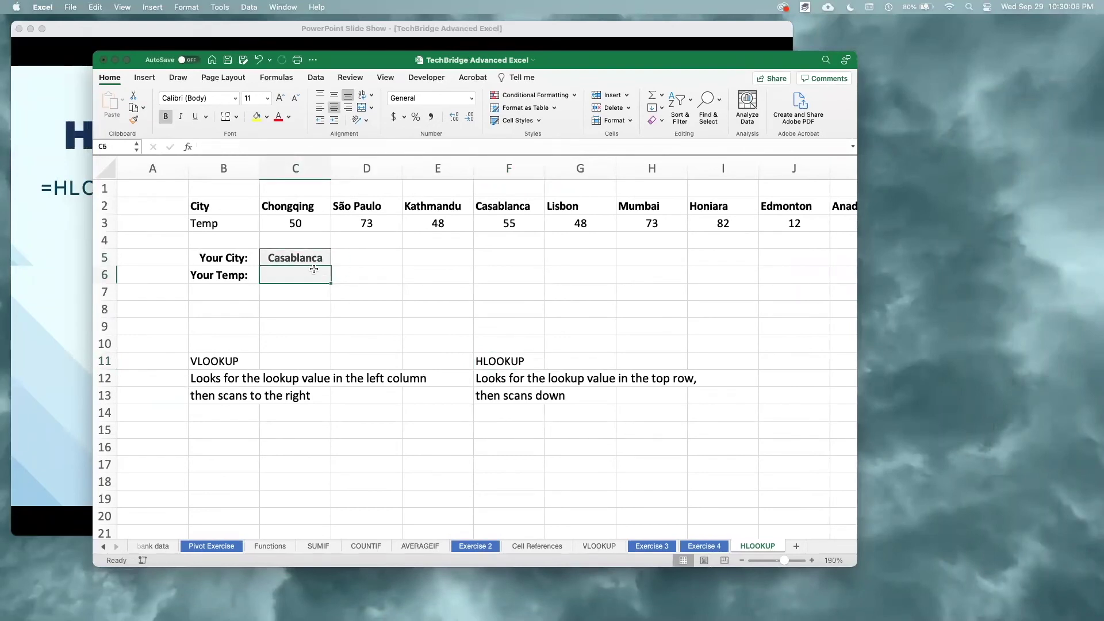
type("=hlookup(")
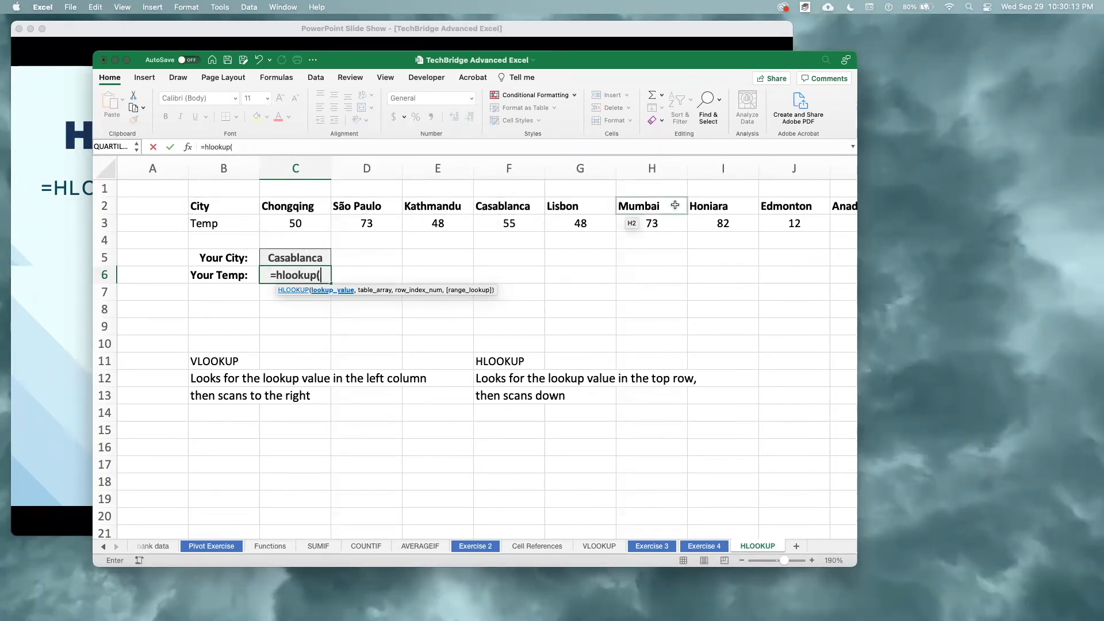
left_click(298, 256)
type(",")
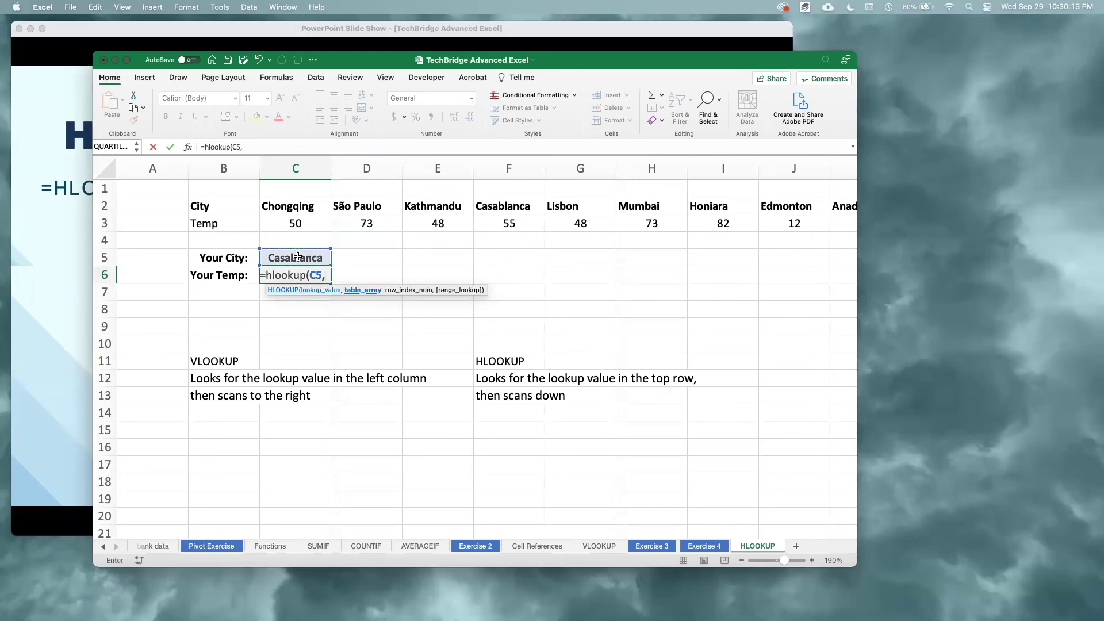
Set the formula's table array to the city and temperature rows, B2:L3.
left_click(250, 209)
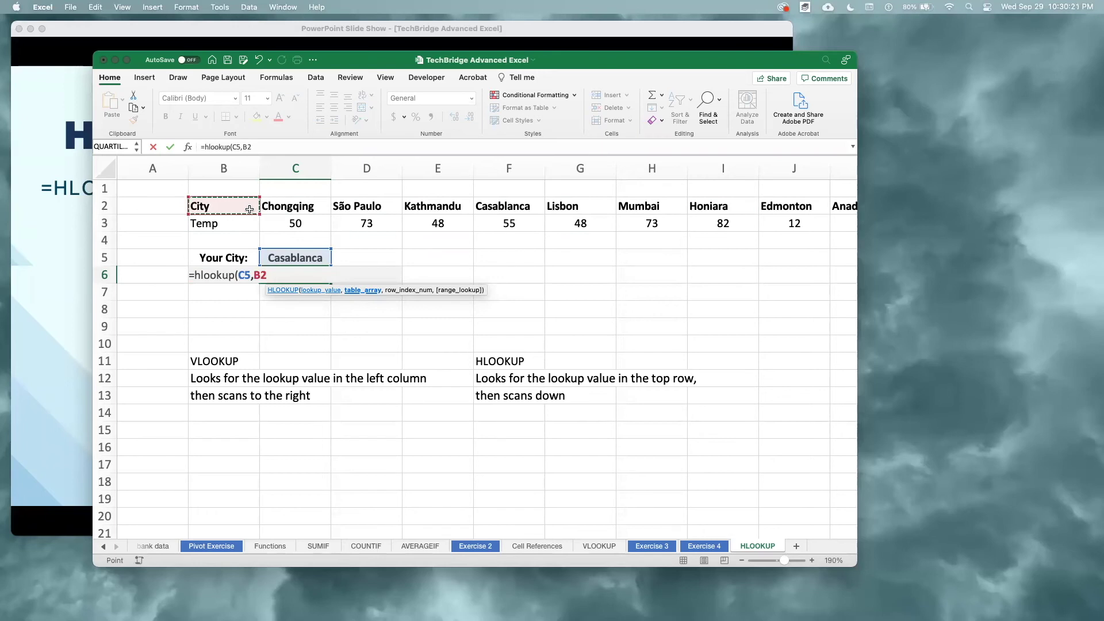
key("shift+Down")
key("shift+Right")
key("shift+Right")
key("shift+Right")
key("shift+Right")
key("shift+Right")
key("shift+Right")
key("shift+Right")
key("shift+Right")
key("shift+Right")
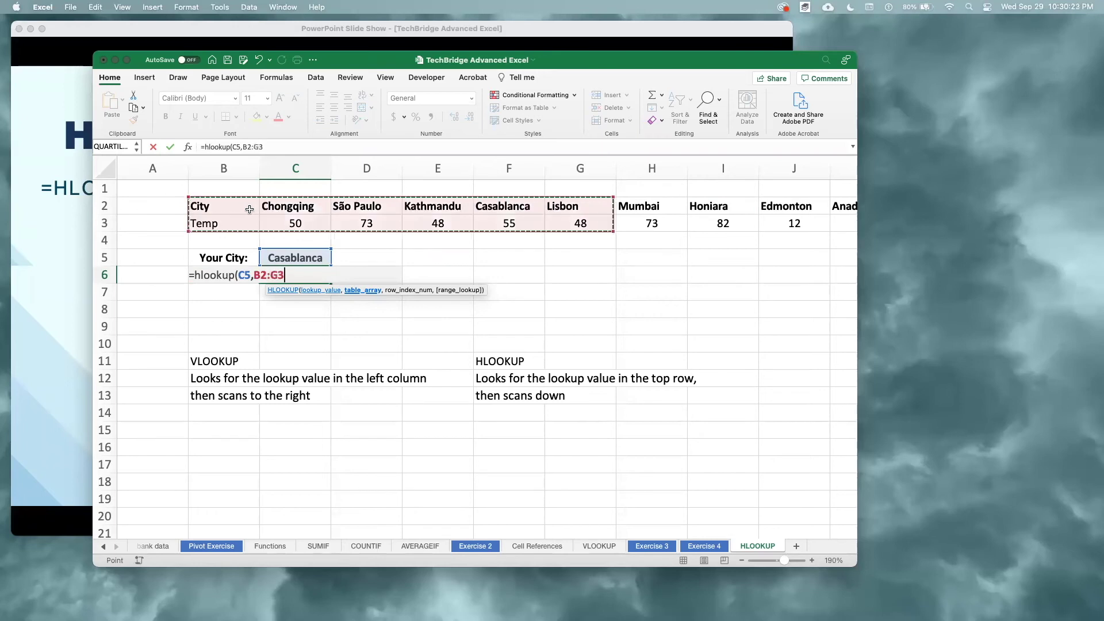
key("shift+Right")
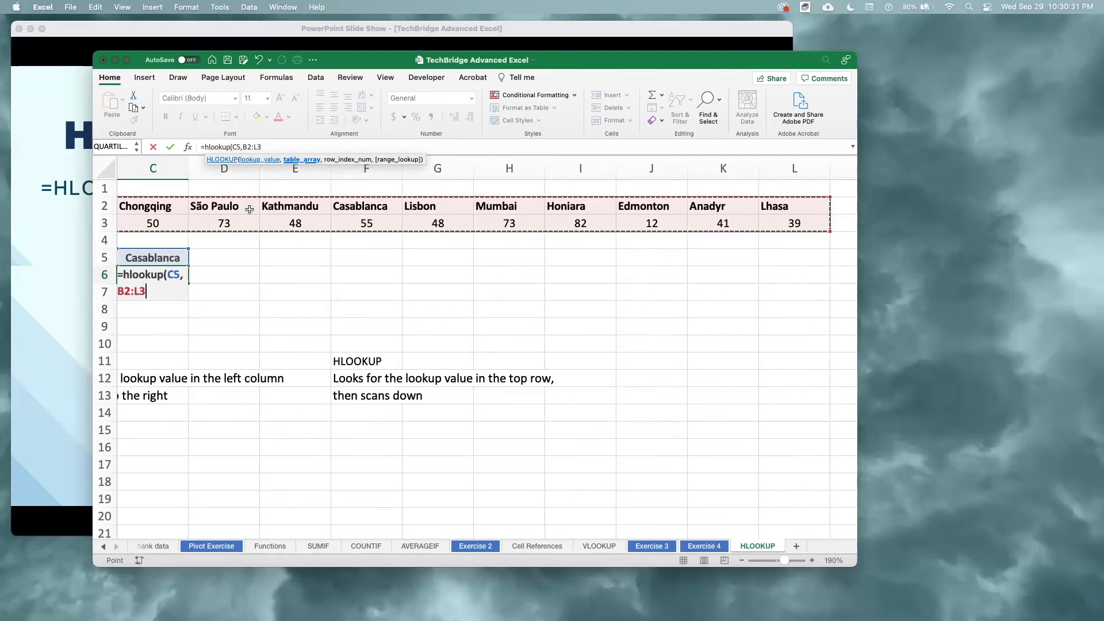
type(",")
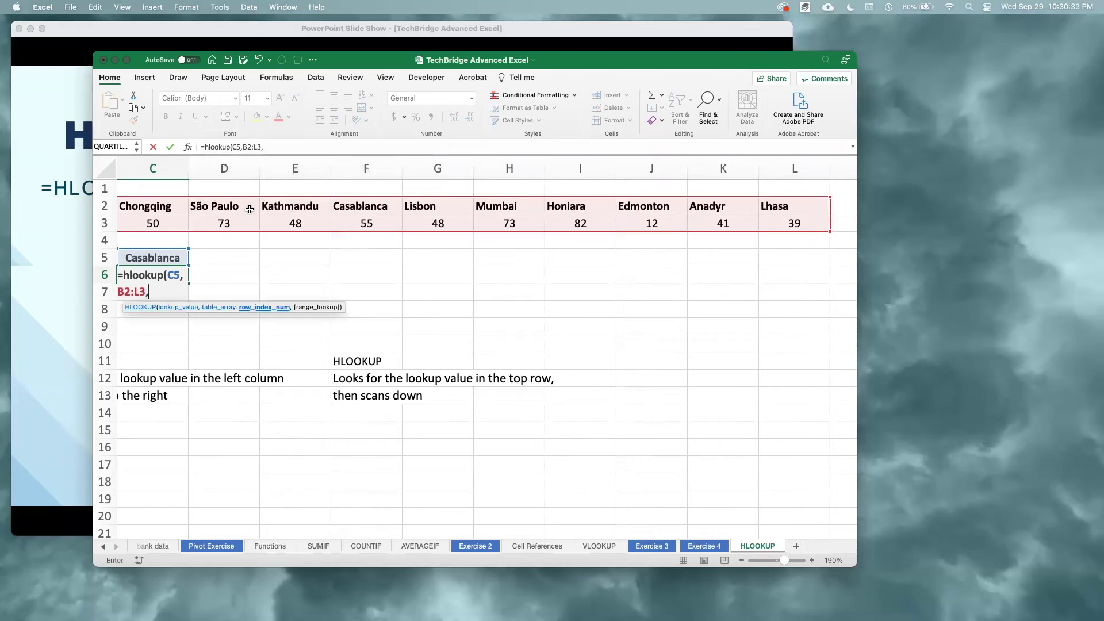
Finish the HLOOKUP formula with row index 2 and FALSE for an exact match.
scroll(243, 363, "left", 3)
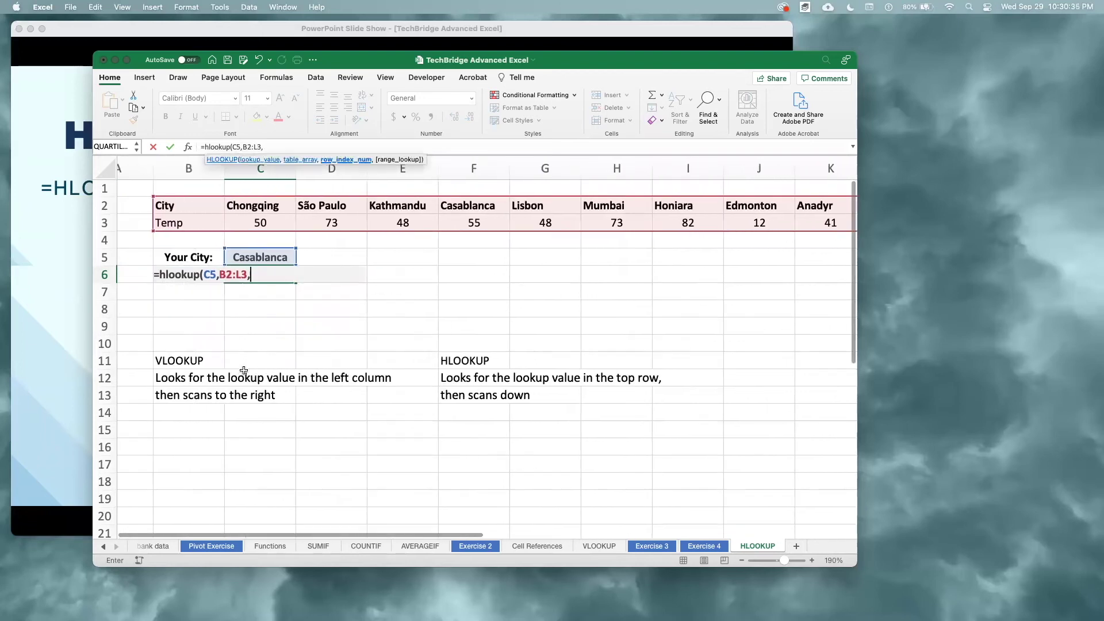
scroll(244, 371, "up", 1)
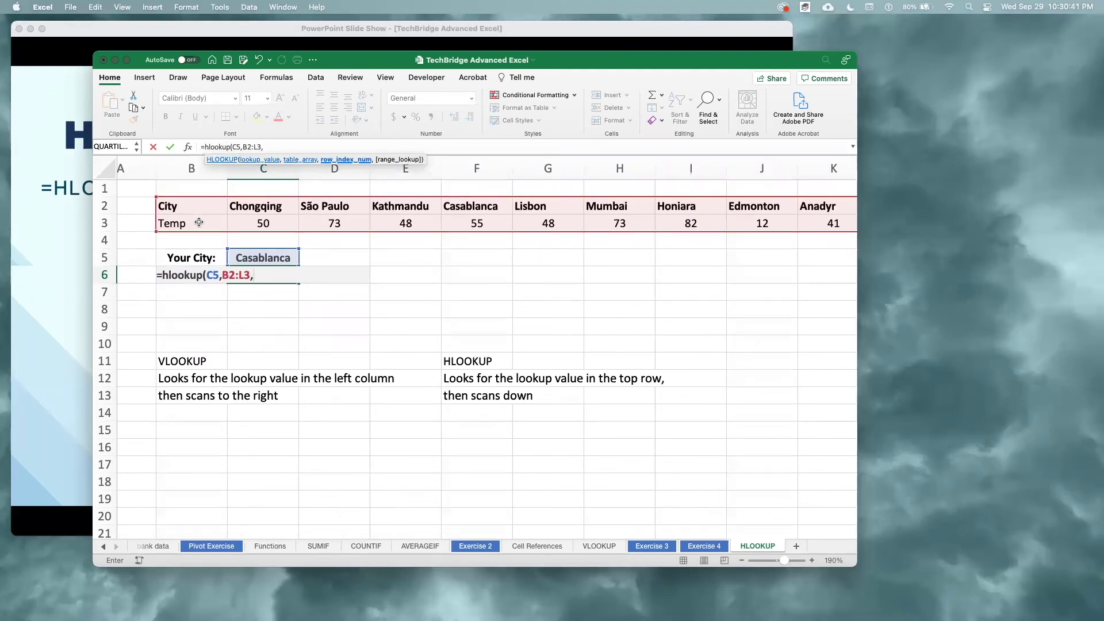
type("2,")
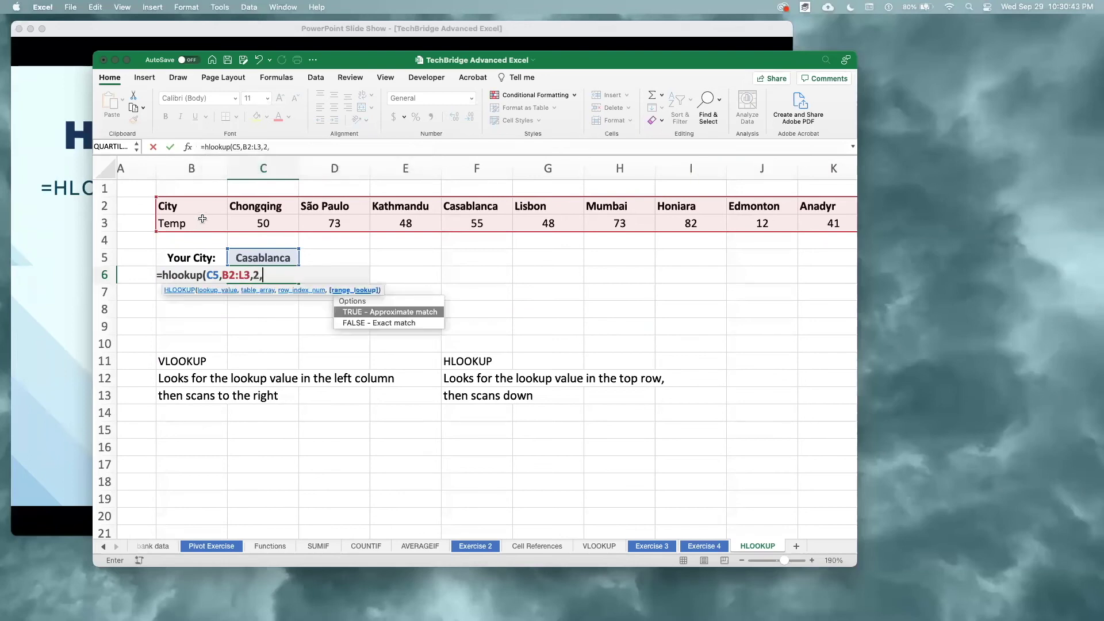
type("FALSE)")
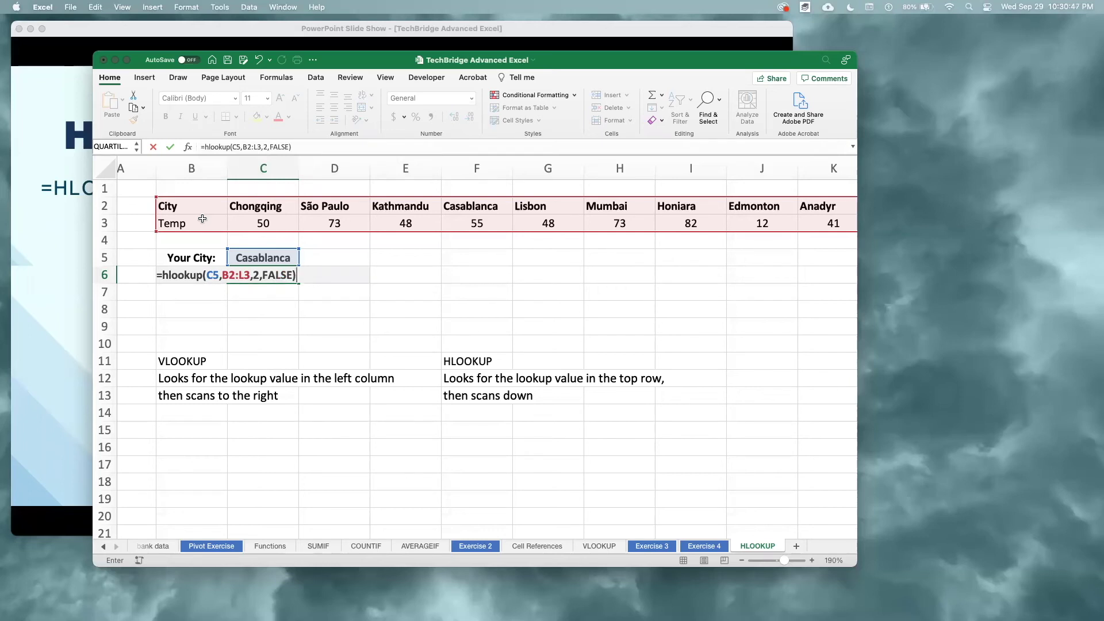
key("Return")
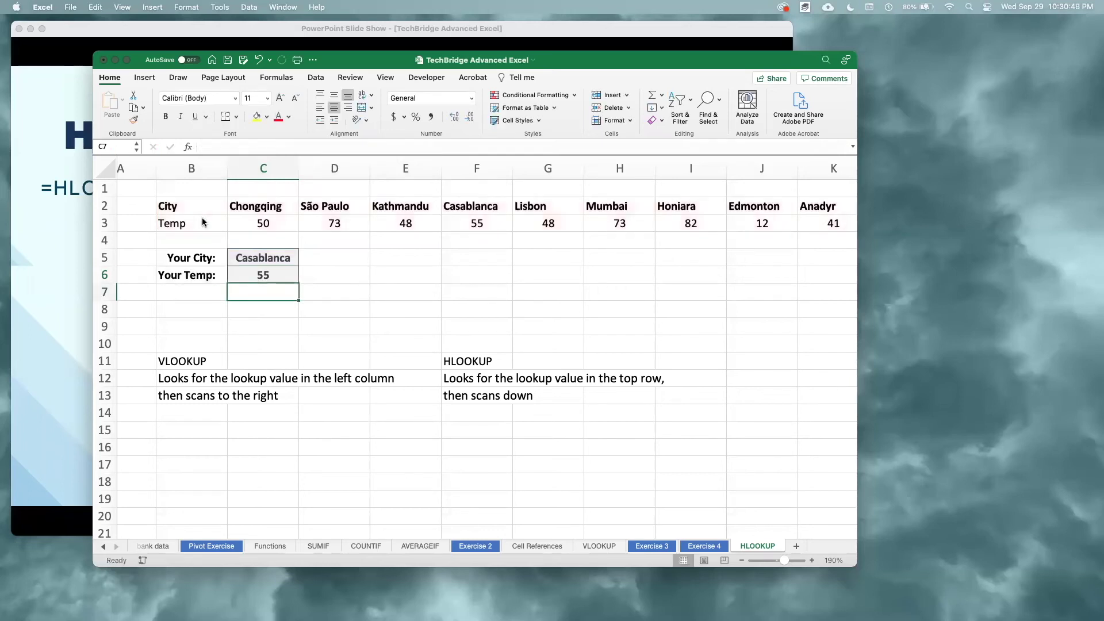
Display the formula of C6 as text in C7 using FORMULATEXT.
left_click(466, 225)
left_click(279, 293)
type("=form")
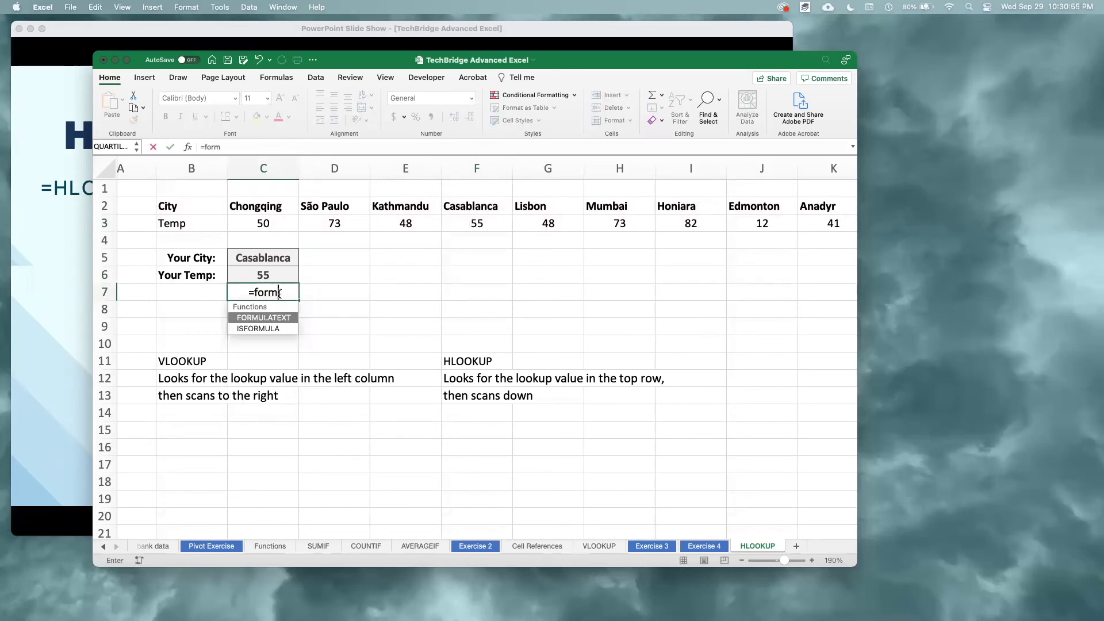
double_click(281, 318)
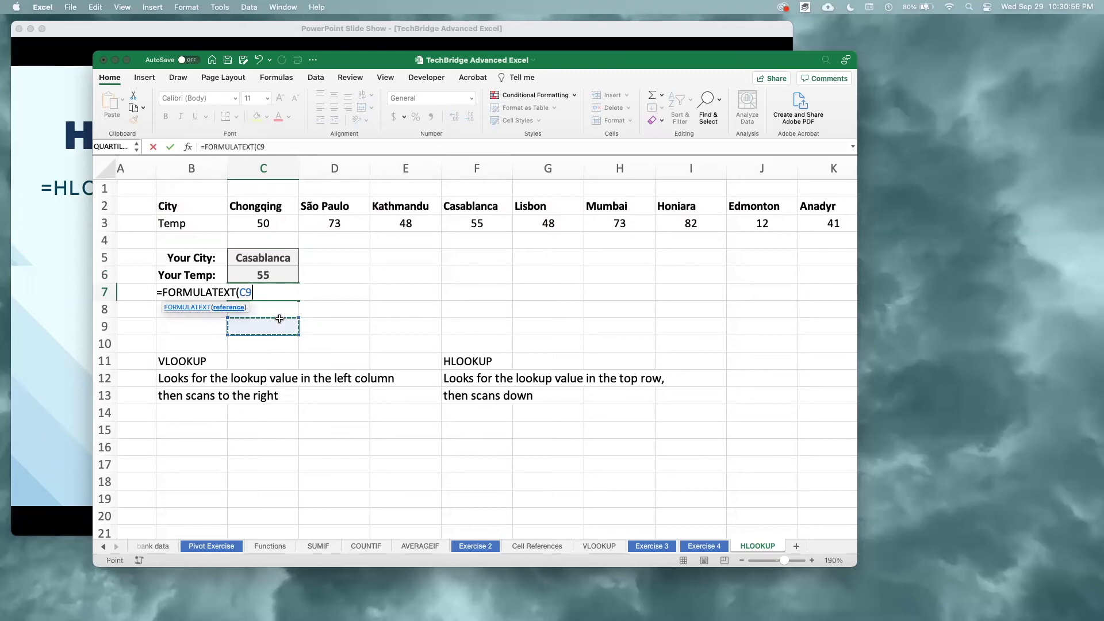
left_click(268, 274)
key("Return")
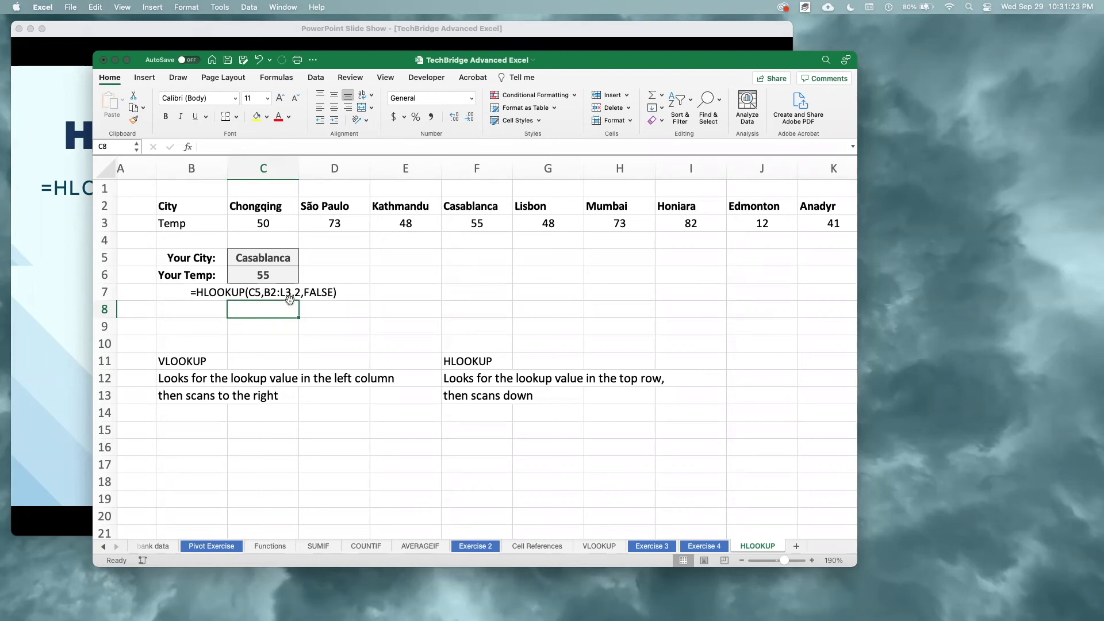
Switch to the PowerPoint slide show and advance through the agenda and dashboard definition slides to the Q1 Expenses Dashboard example.
left_click(51, 294)
left_click(51, 293)
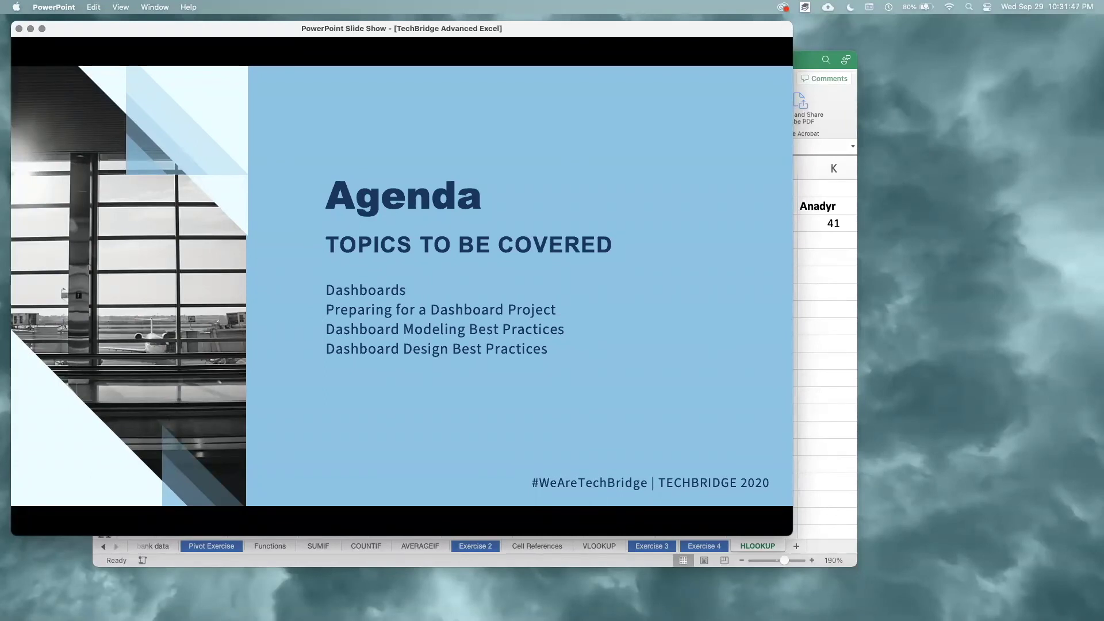
key("Right")
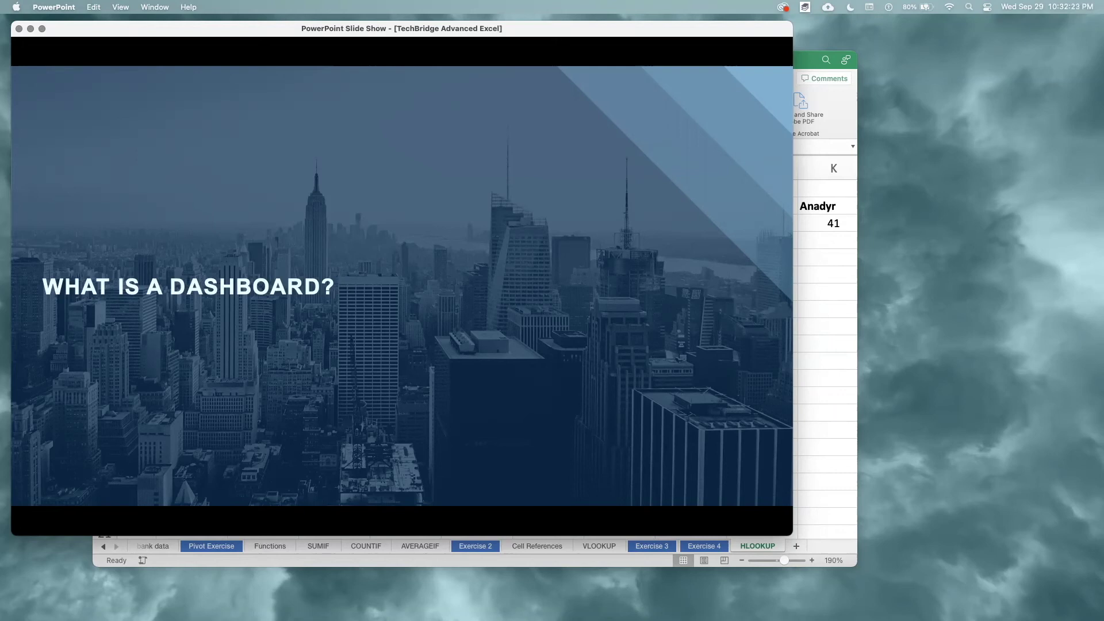
key("Right")
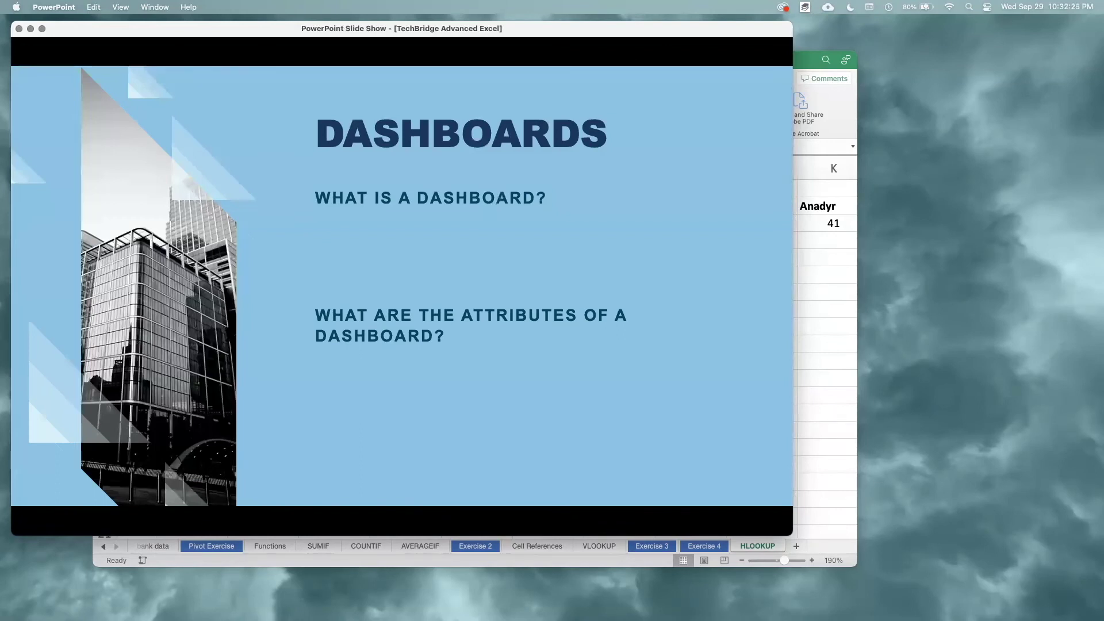
key("Right")
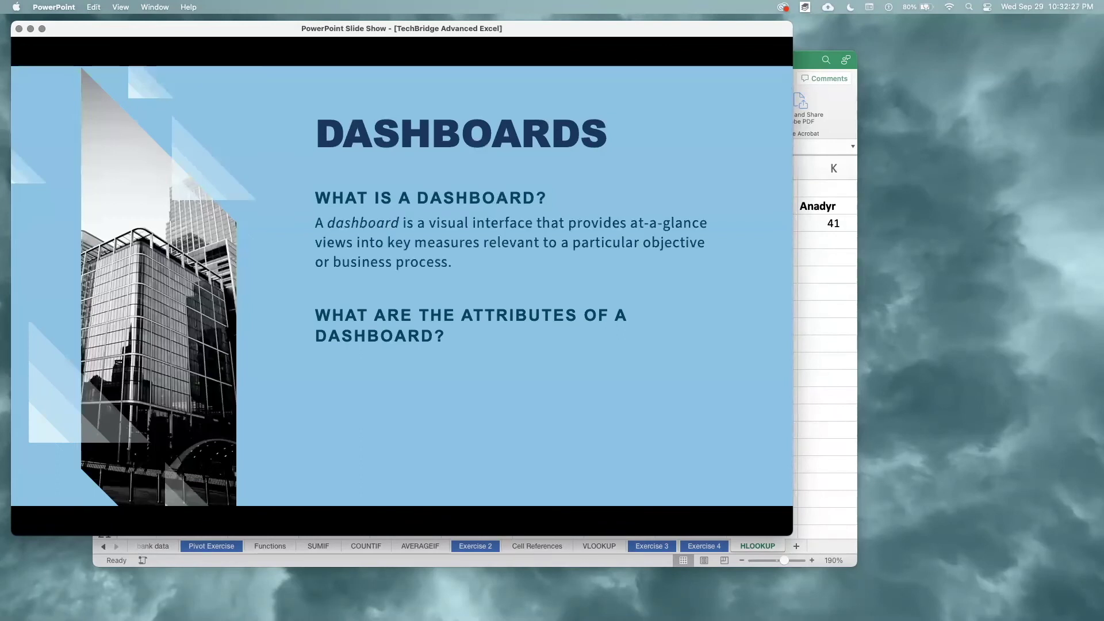
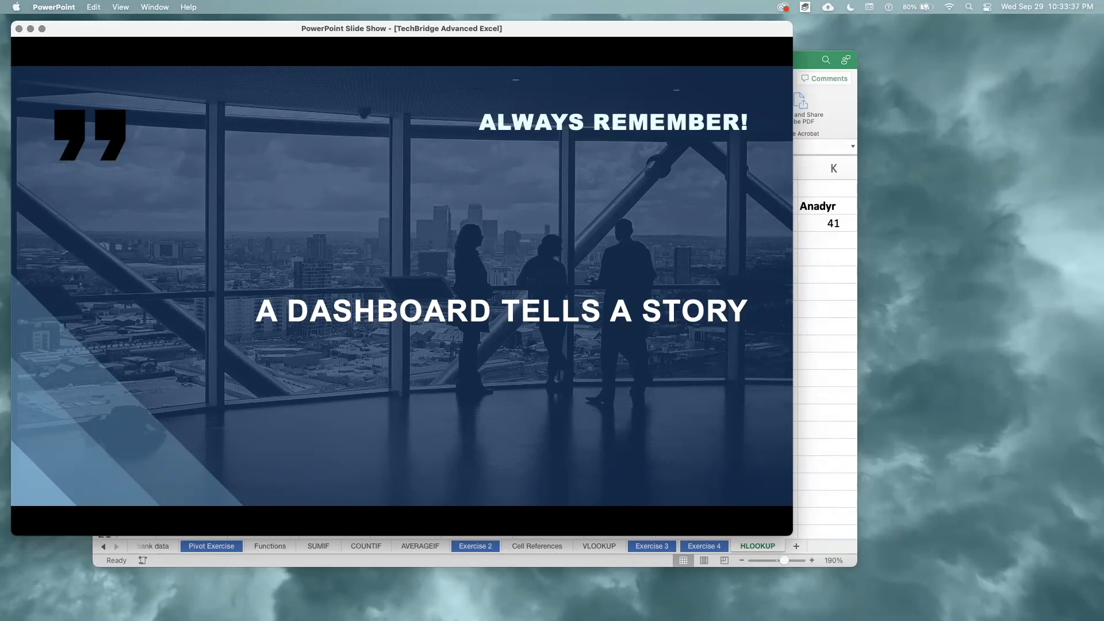
key("Right")
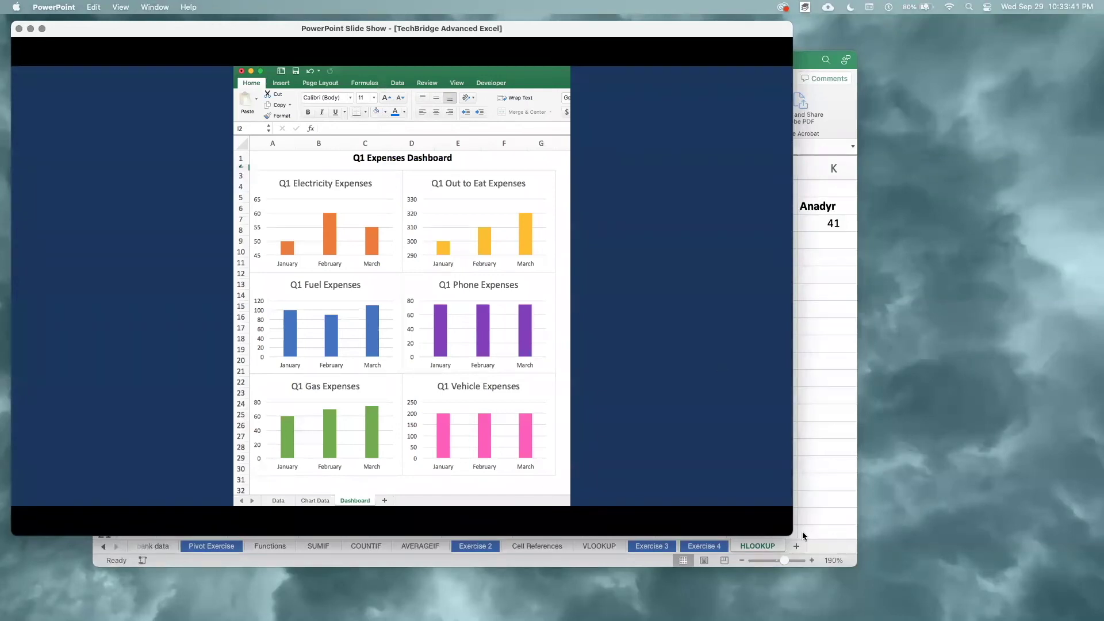
Enlarge the slide show window and advance past the sales dashboard example to the Project Dashboard slide.
left_click_drag(793, 533, 1046, 598)
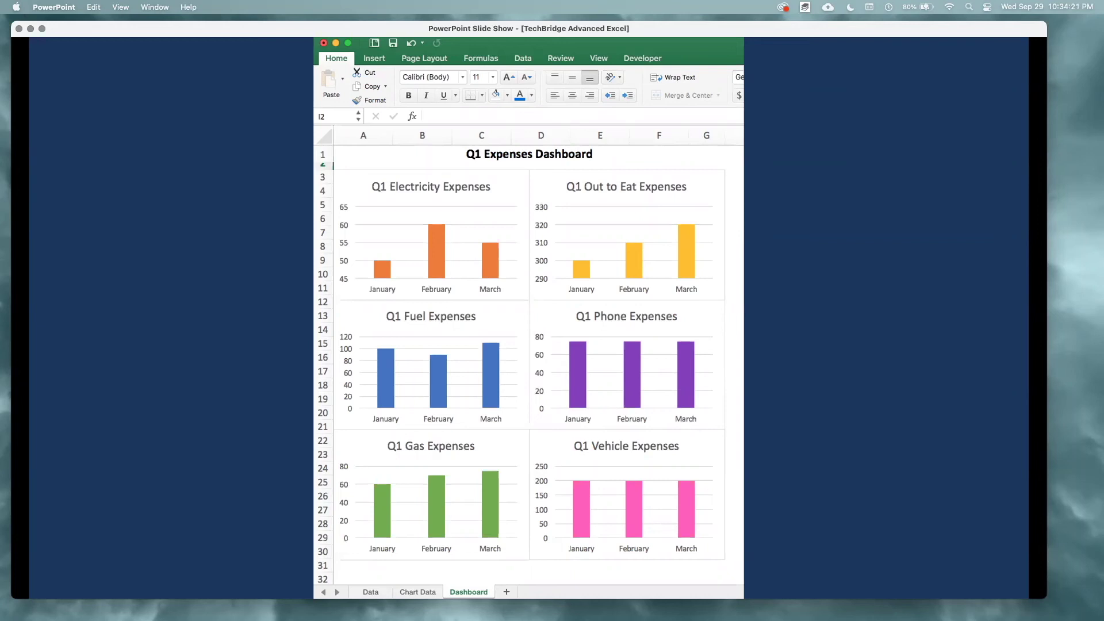
left_click(840, 375)
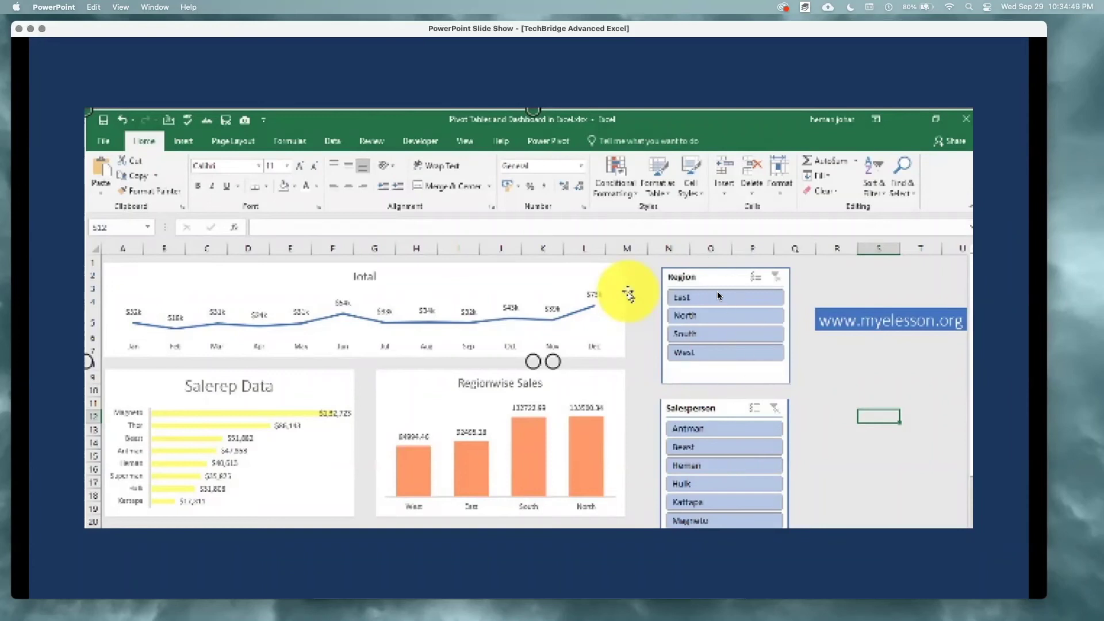
left_click(843, 304)
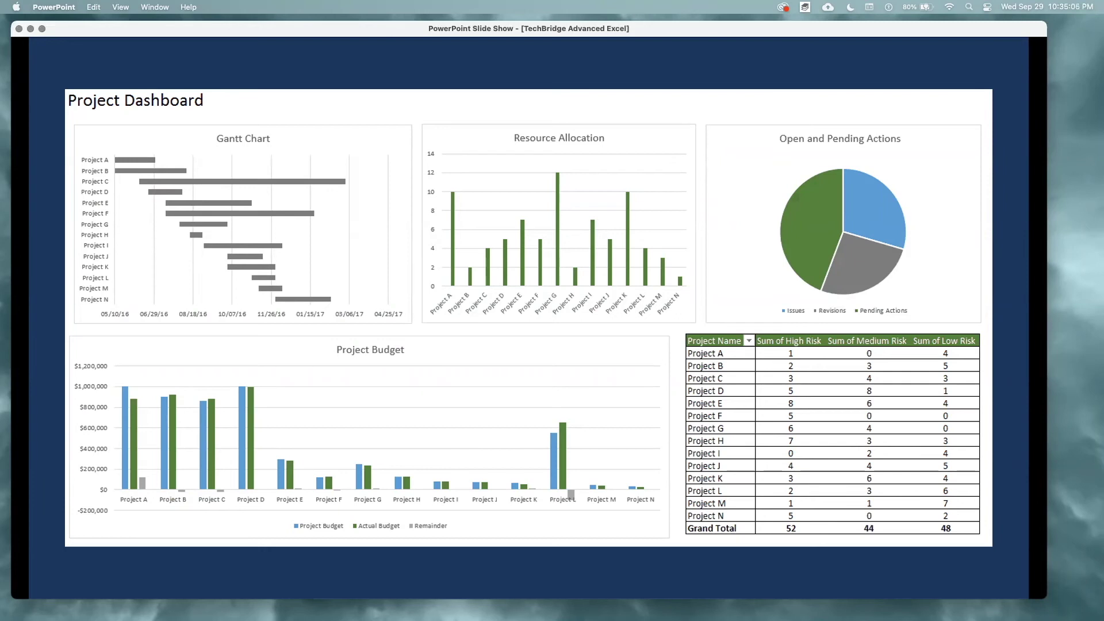
Advance the slide show past the HR Management Dashboard and project preparation slides to Defining the Purpose, and shrink its window.
left_click(768, 415)
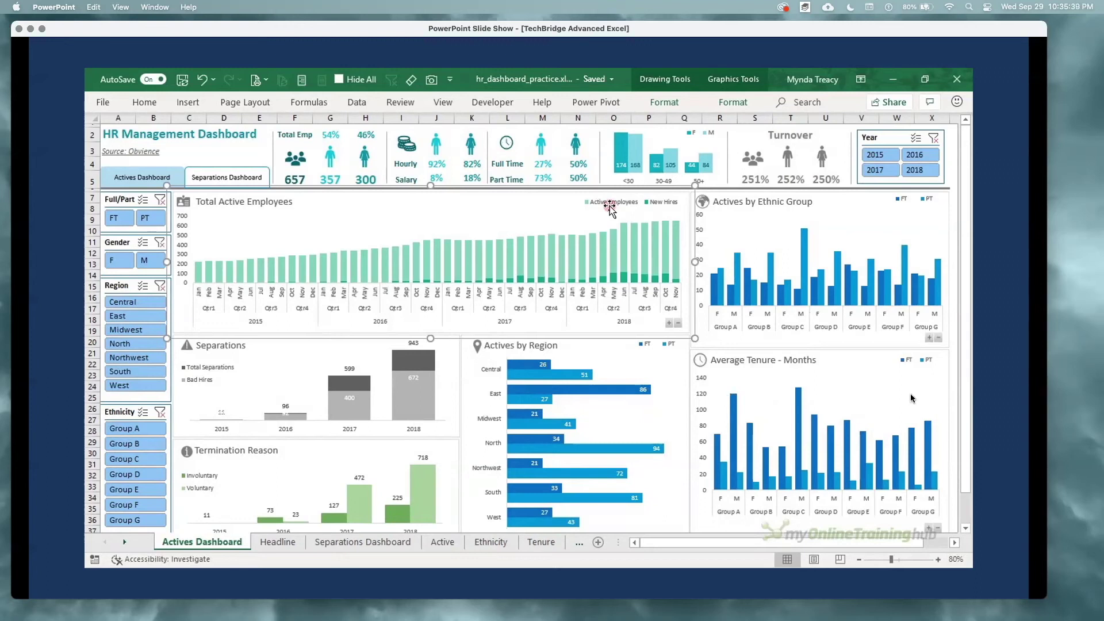
key("Right")
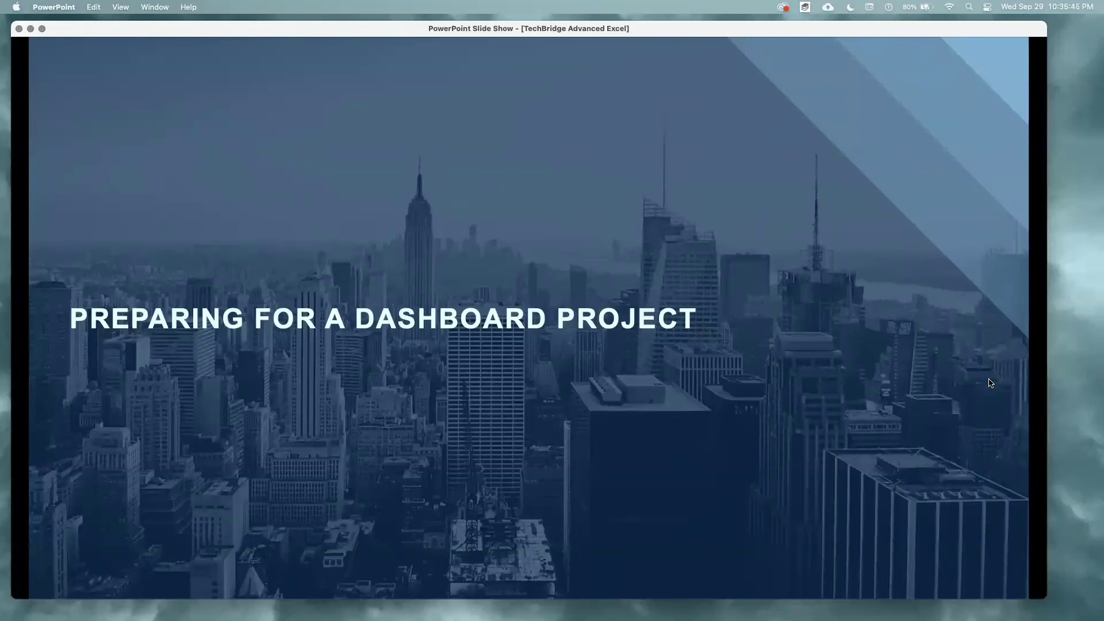
key("Right")
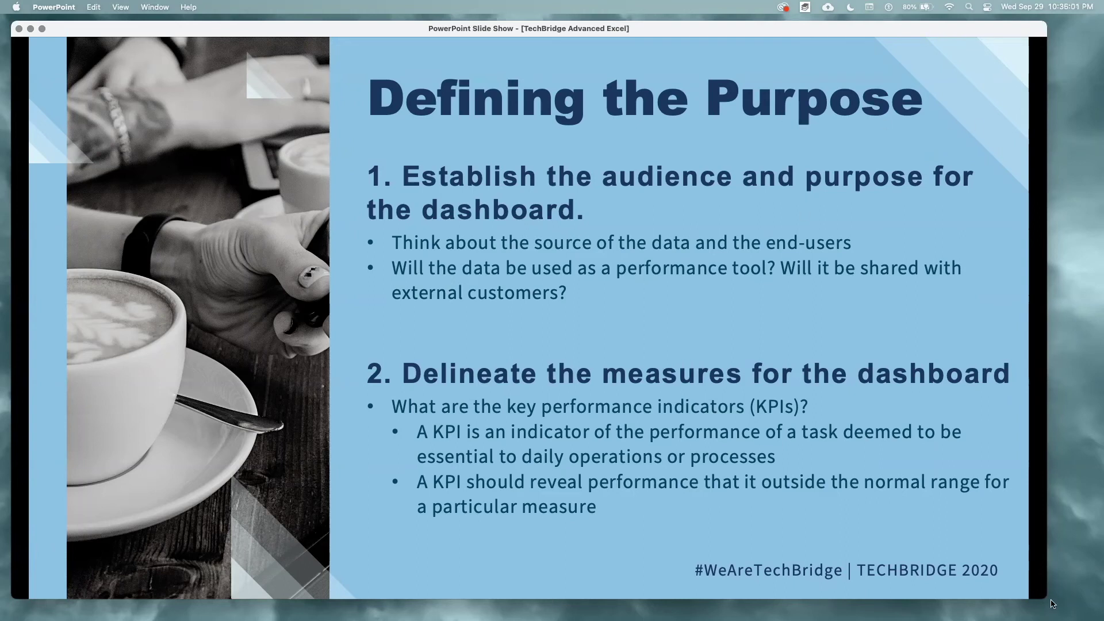
left_click_drag(1046, 597, 850, 537)
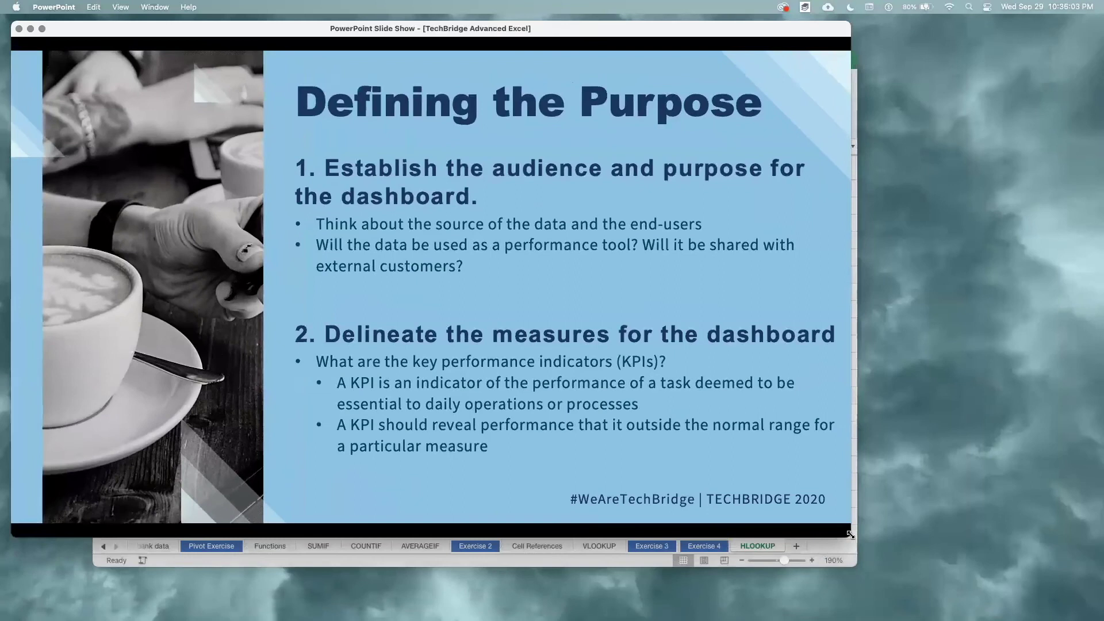
Switch to the Excel workbook, move its window clear of the slide show, and open the bank data sheet.
left_click(855, 63)
left_click_drag(848, 68, 948, 96)
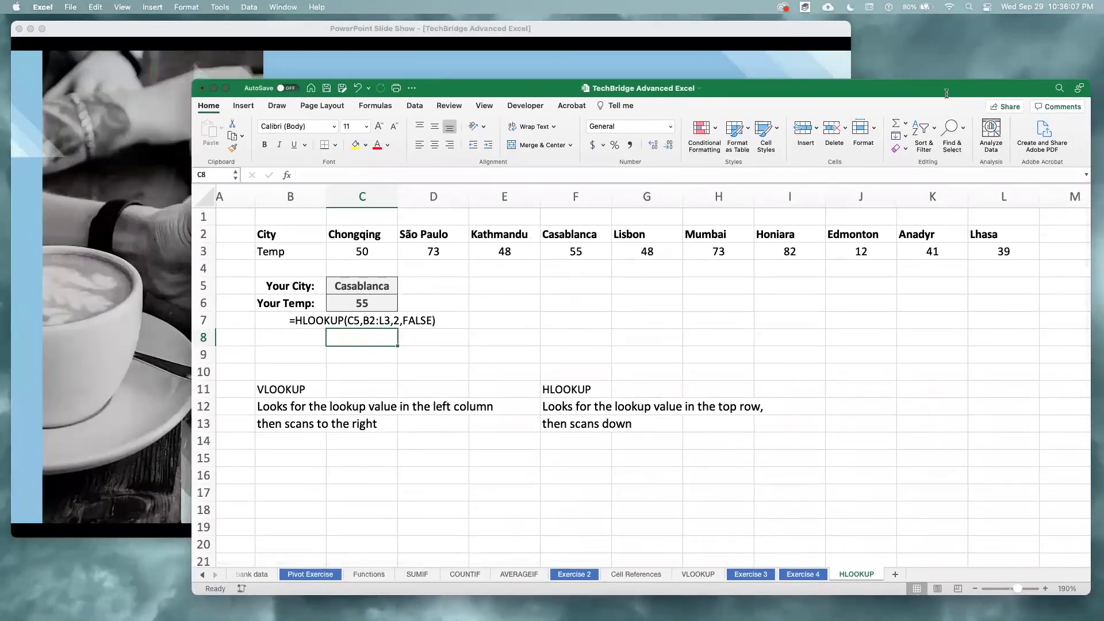
left_click(202, 574)
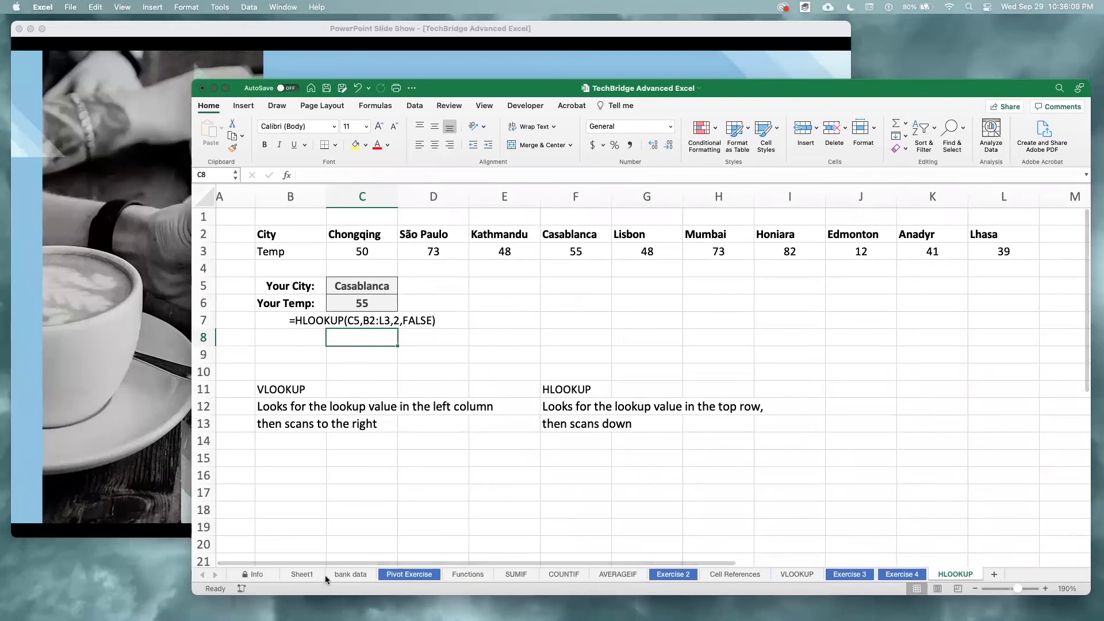
left_click(335, 574)
scroll(312, 500, "up", 1)
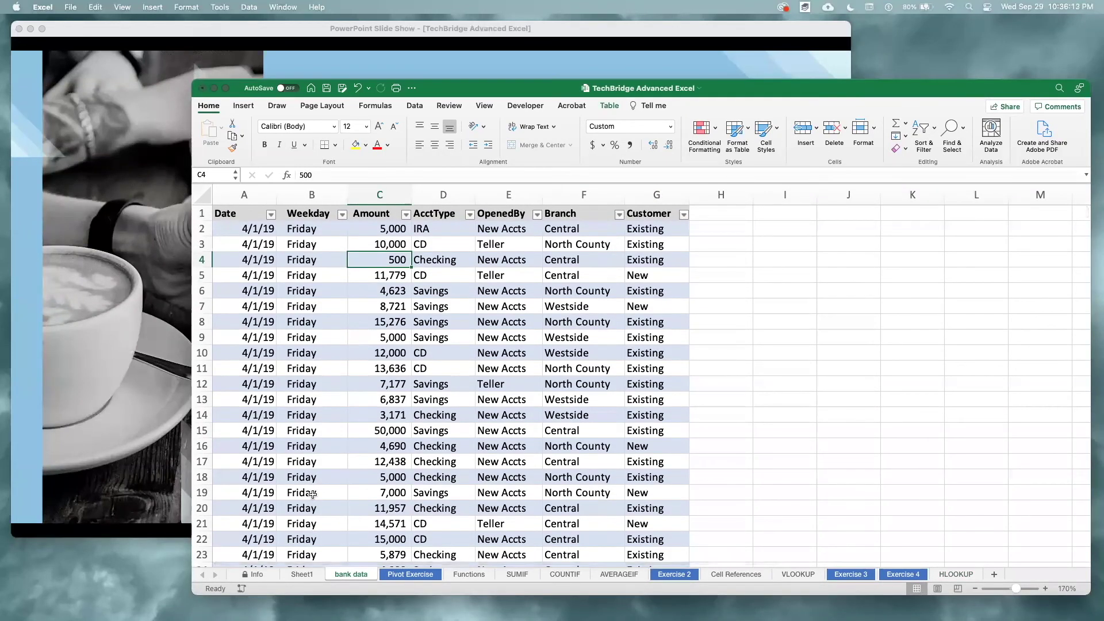
Enter the heading Audience in I2 beside the bank data table and make it bold.
left_click(781, 233)
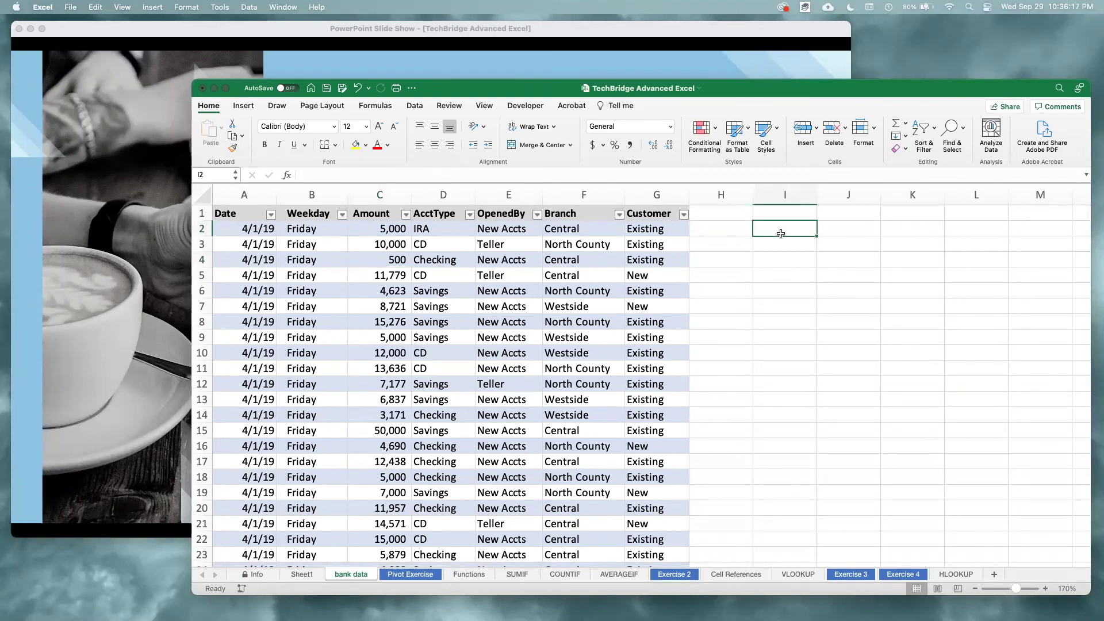
type("Audience")
key("Return")
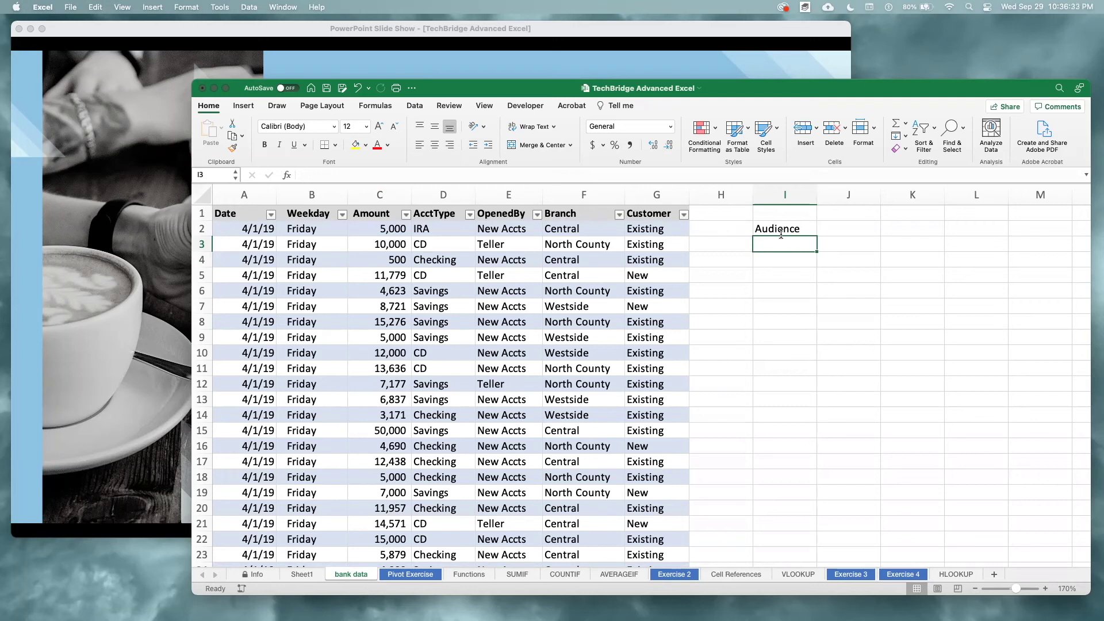
left_click(781, 232)
key("super+b")
key("Return")
Enter Regional Manager in I3 under the Audience heading, in regular weight.
key("super+b")
type("R")
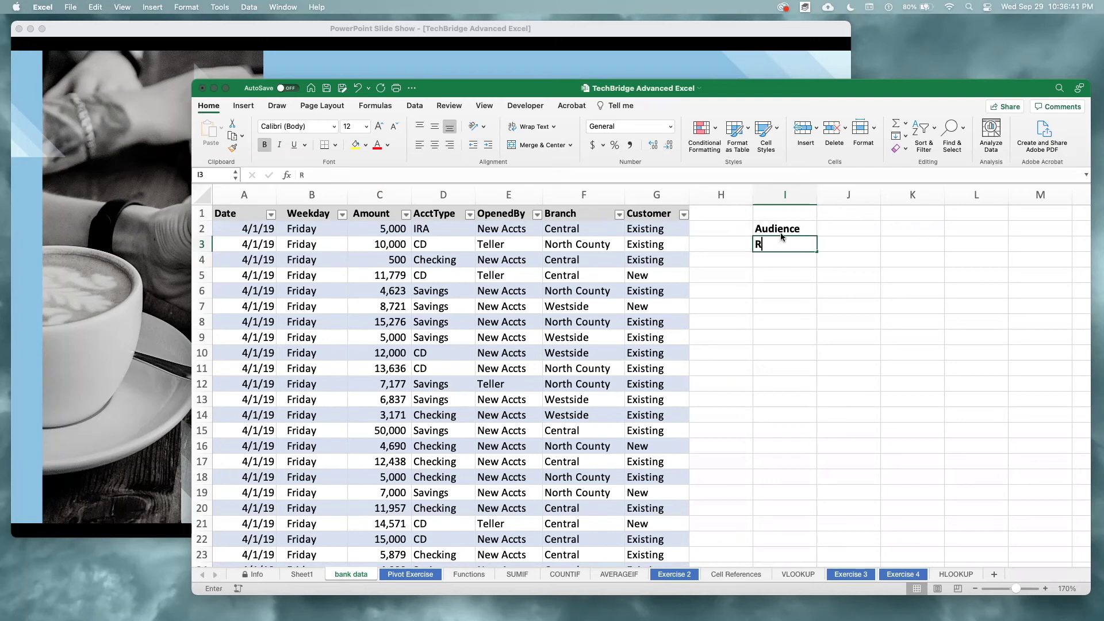
type("egional Manager")
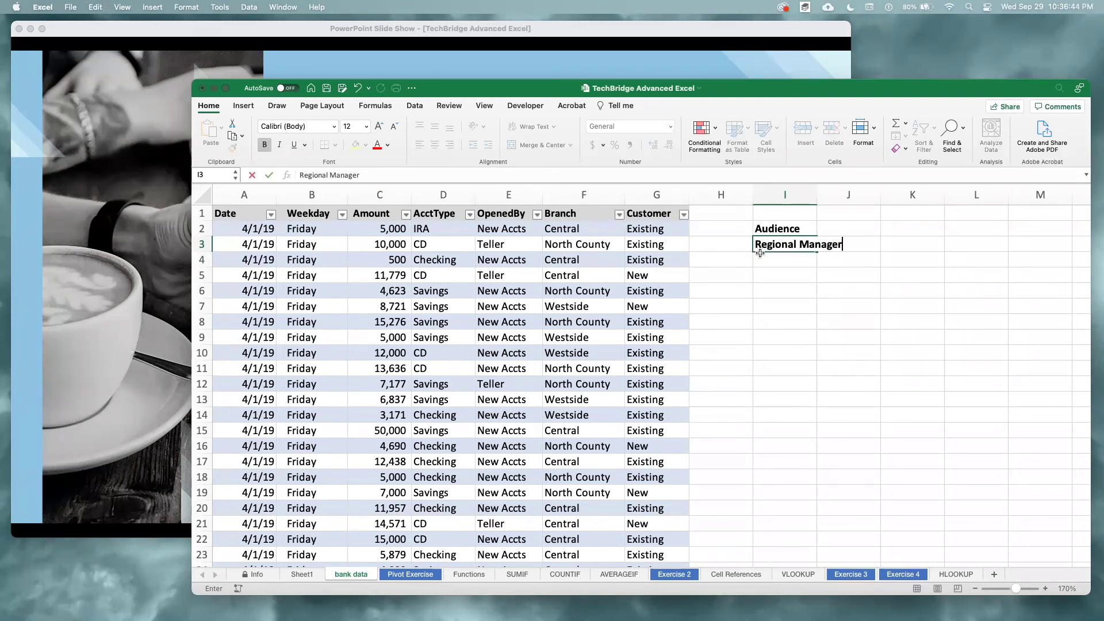
key("Return")
left_click(762, 244)
key("super+b")
Add a bold Purpose heading in I5.
left_click(778, 258)
left_click(775, 279)
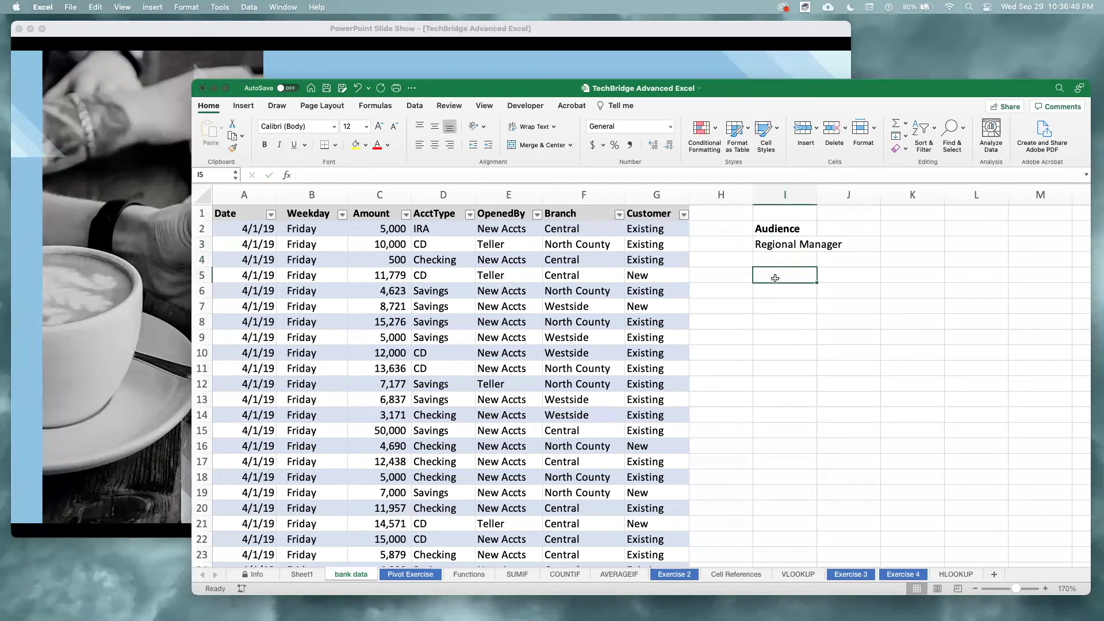
key("super+b")
type("Purpose")
key("Return")
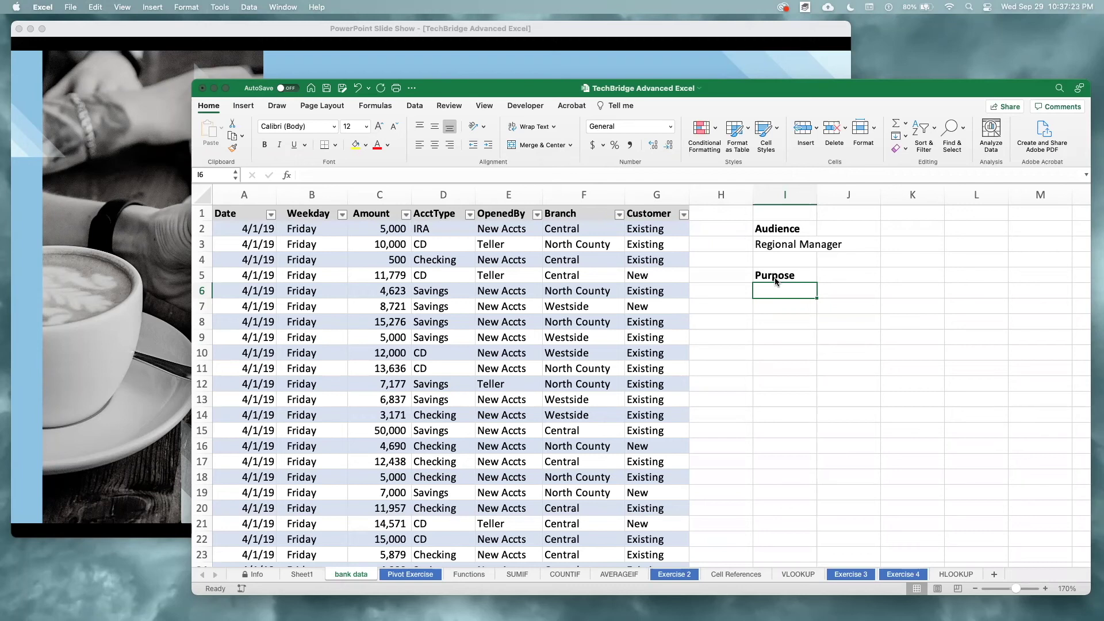
Enter "Show the performance of each branch" in I6 under the Purpose heading.
type("Show the ")
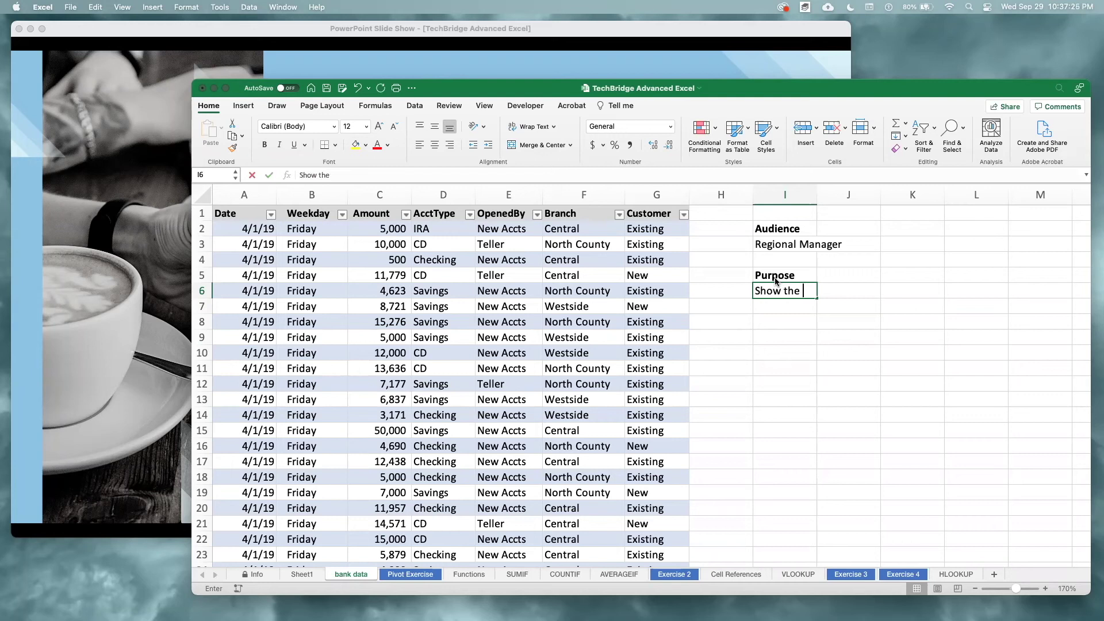
type("performance ")
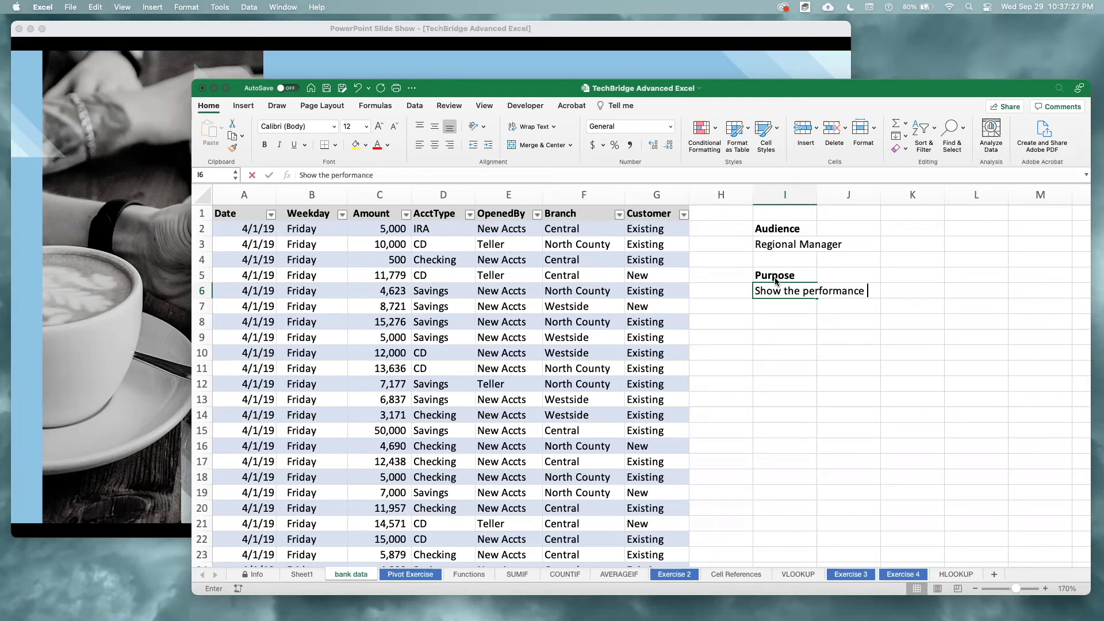
type("of each branch")
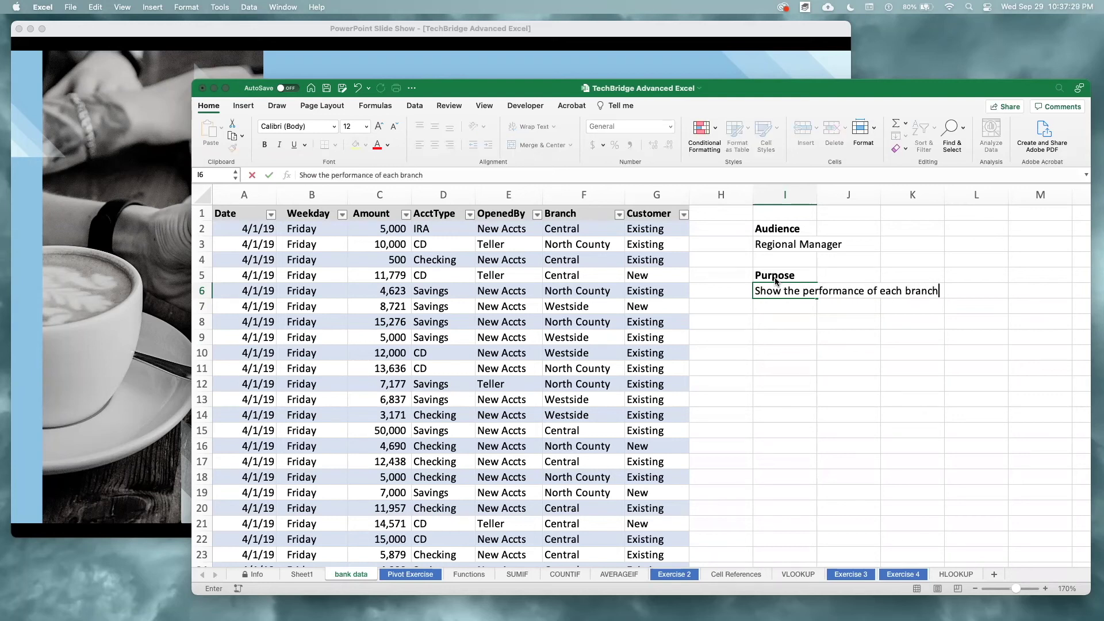
key("Return")
key("Return")
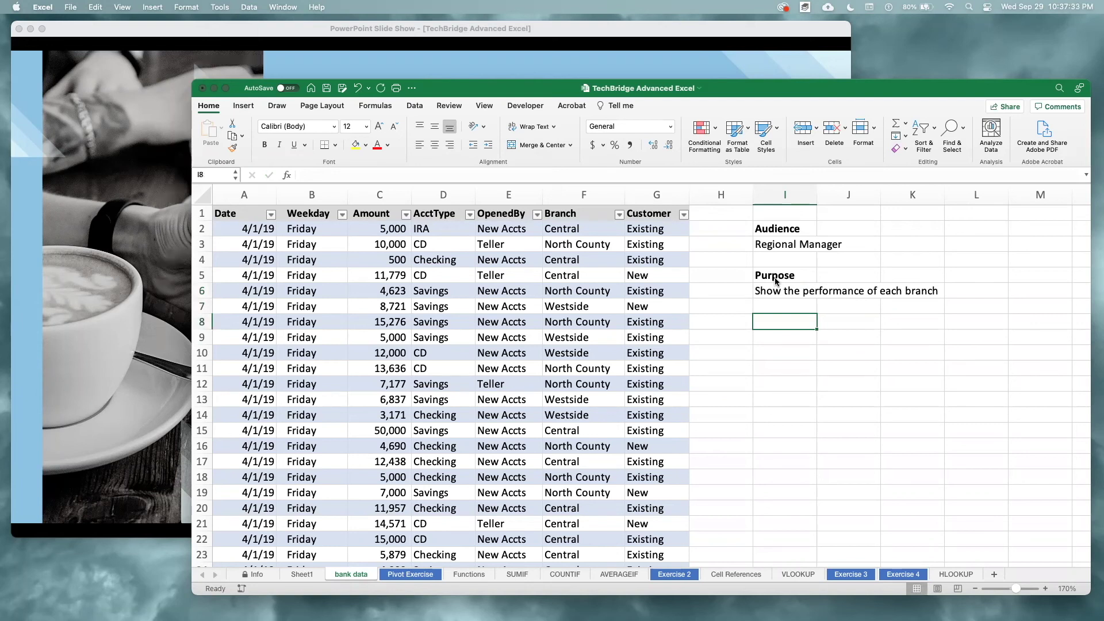
Consult the Defining the Purpose slide in PowerPoint, return to Excel, and add a bold KPIs heading in I8.
left_click(655, 53)
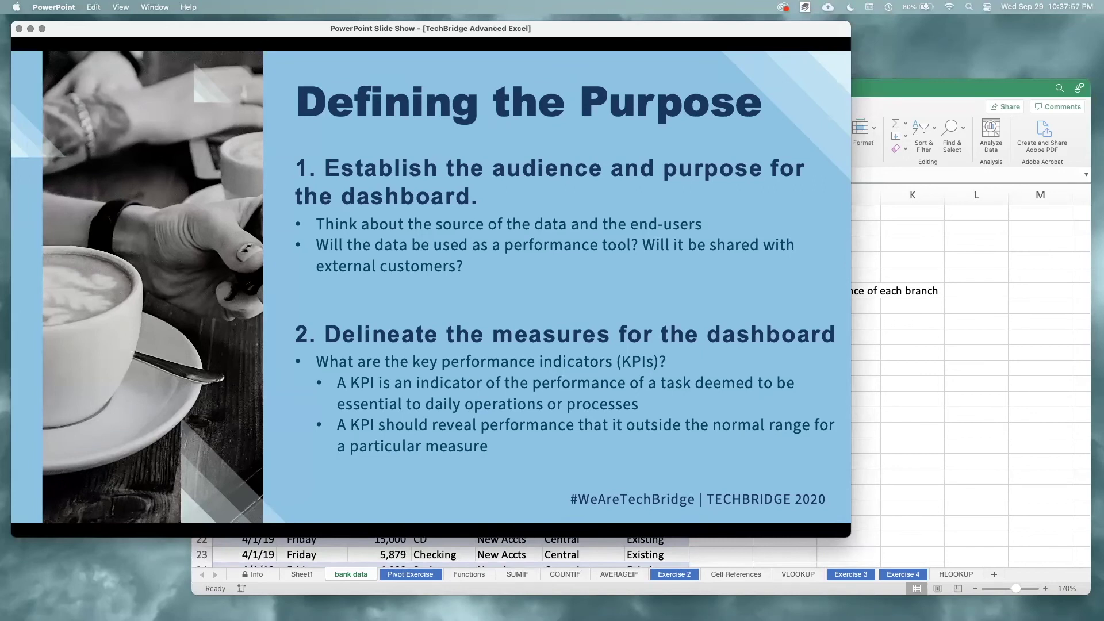
left_click(1030, 253)
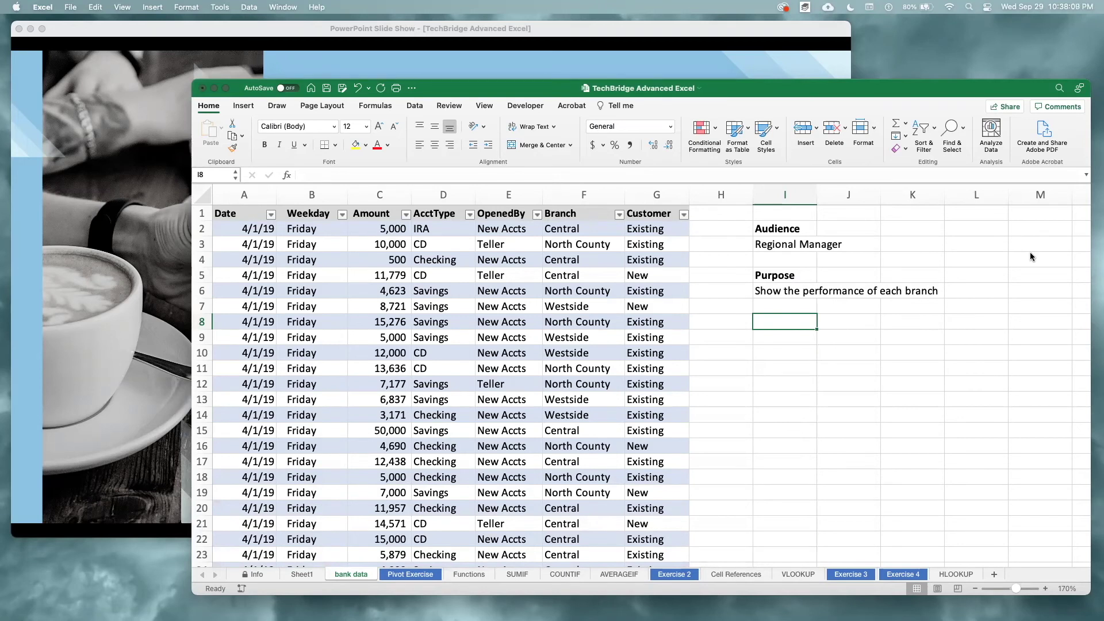
key("super+b")
type("KPIs")
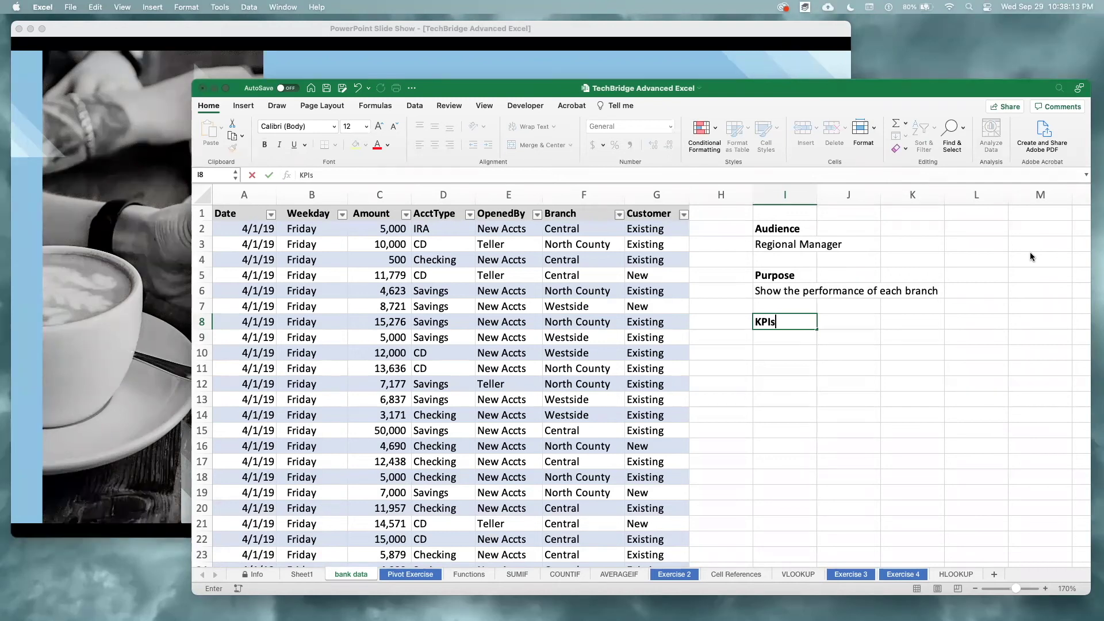
key("Return")
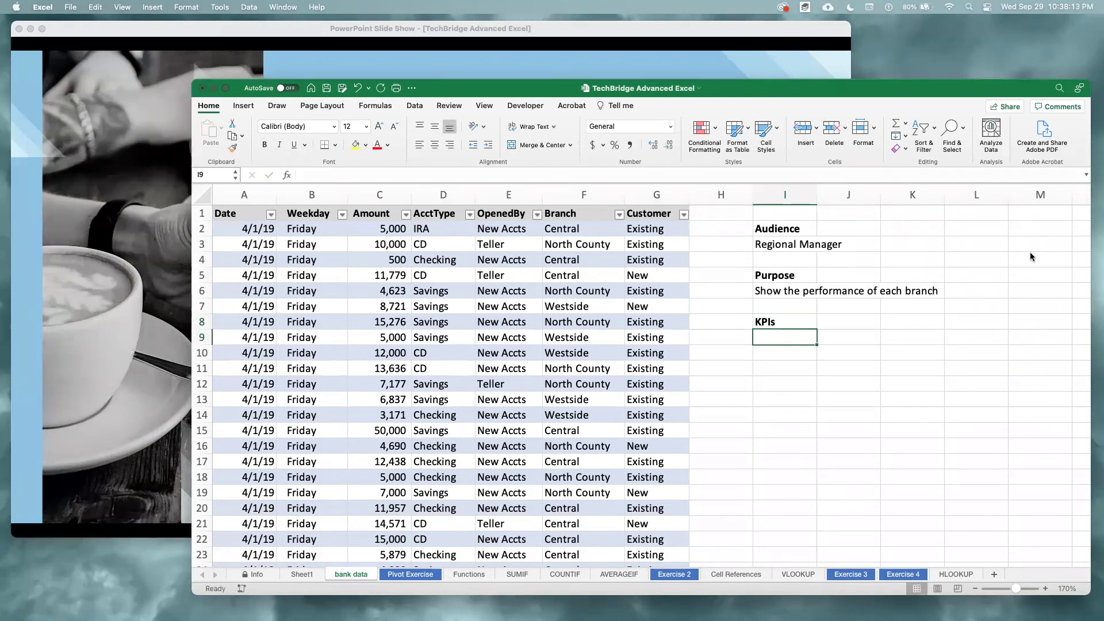
List the KPIs "Amount of money going into accounts" in I9 and "Number of accounts being opened" in I10.
type("A")
key("BackSpace")
type("Amoun")
type("t of")
key("BackSpace")
type("of money goi")
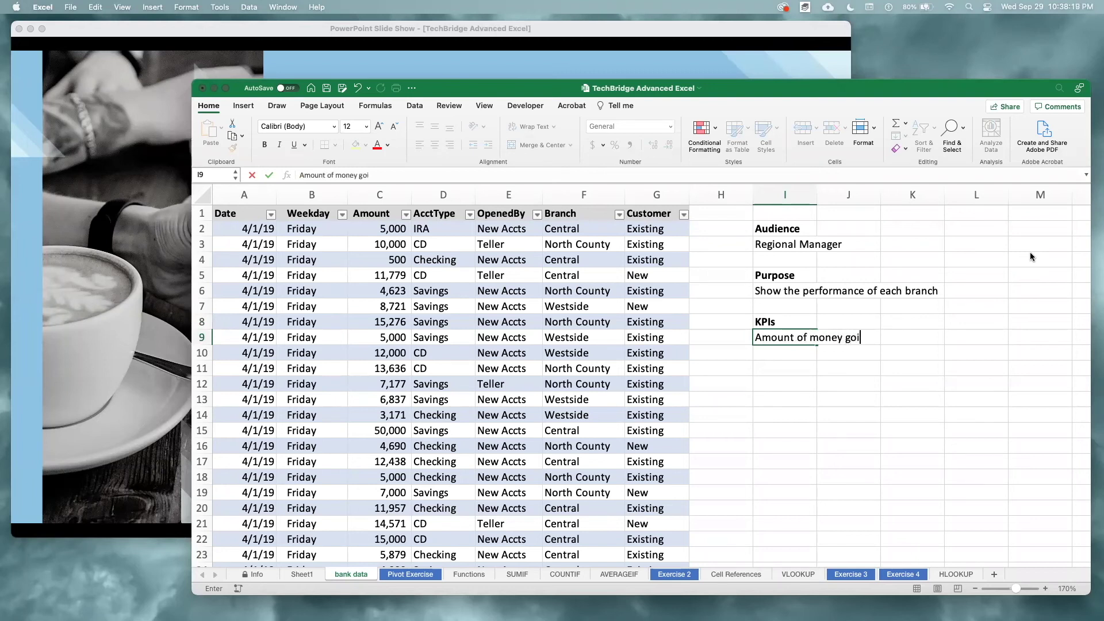
type("ng into accounts")
key("Return")
type("Number of a")
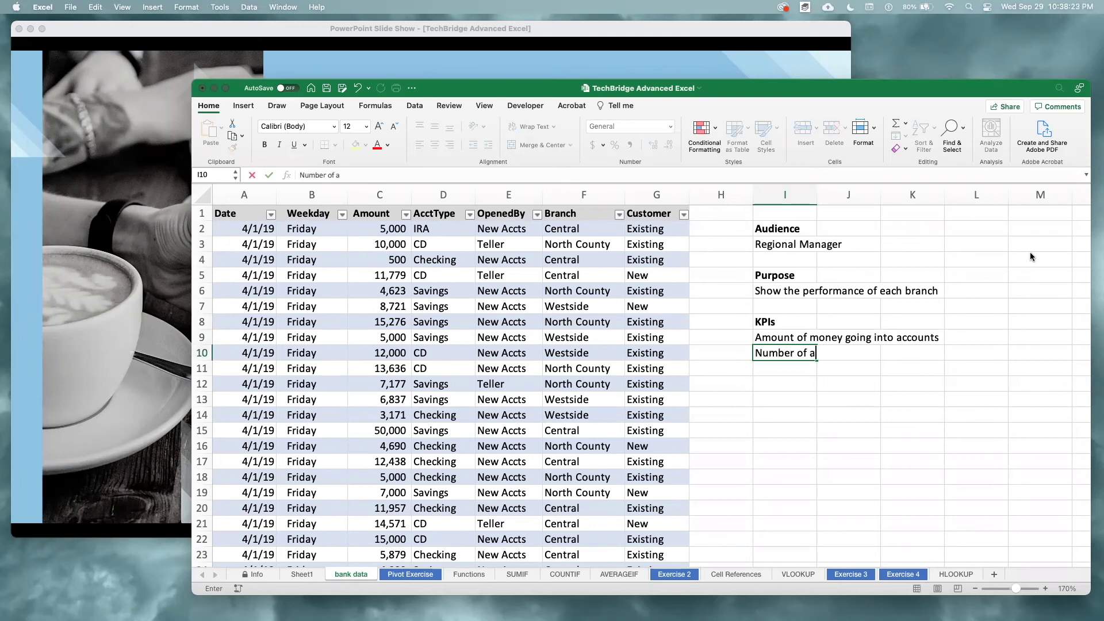
type("ccounts being opened")
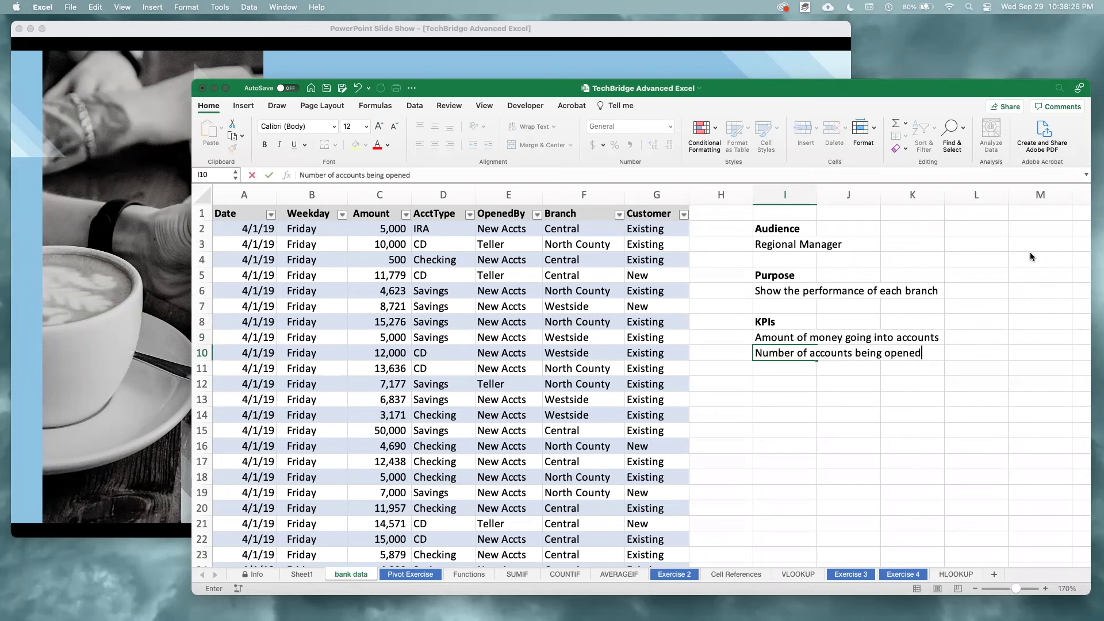
key("Return")
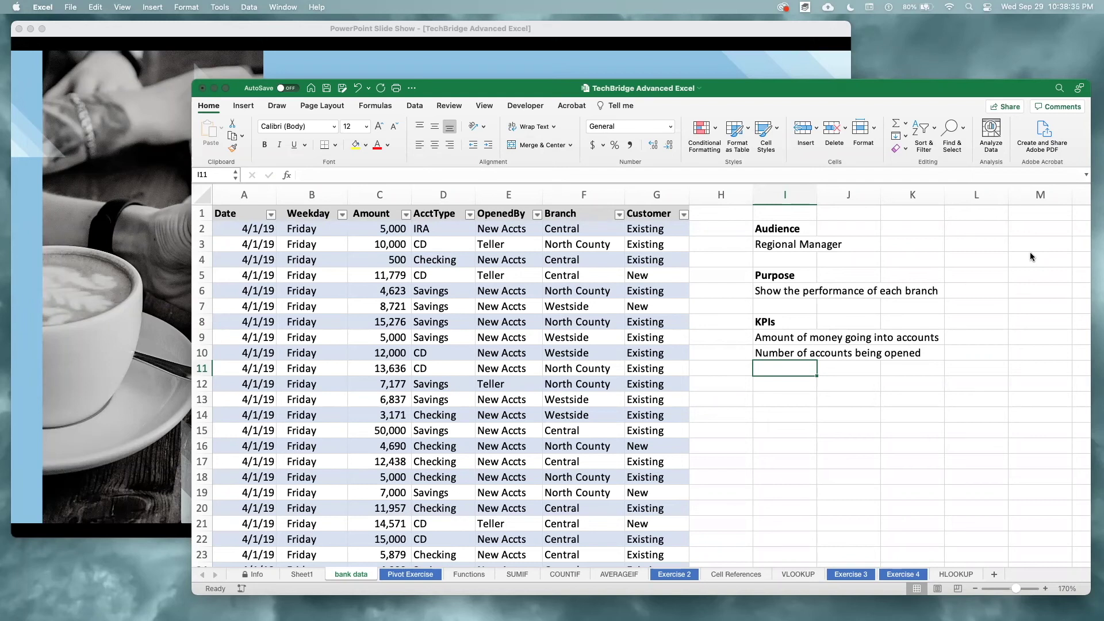
Label the two KPIs with their calculations, entering (SUM) in L9 and (COUNT) in L10.
left_click(985, 337)
type("(SUM)")
key("Return")
type("(COUNT)")
key("Return")
key("Left")
key("Left")
key("Left")
key("Down")
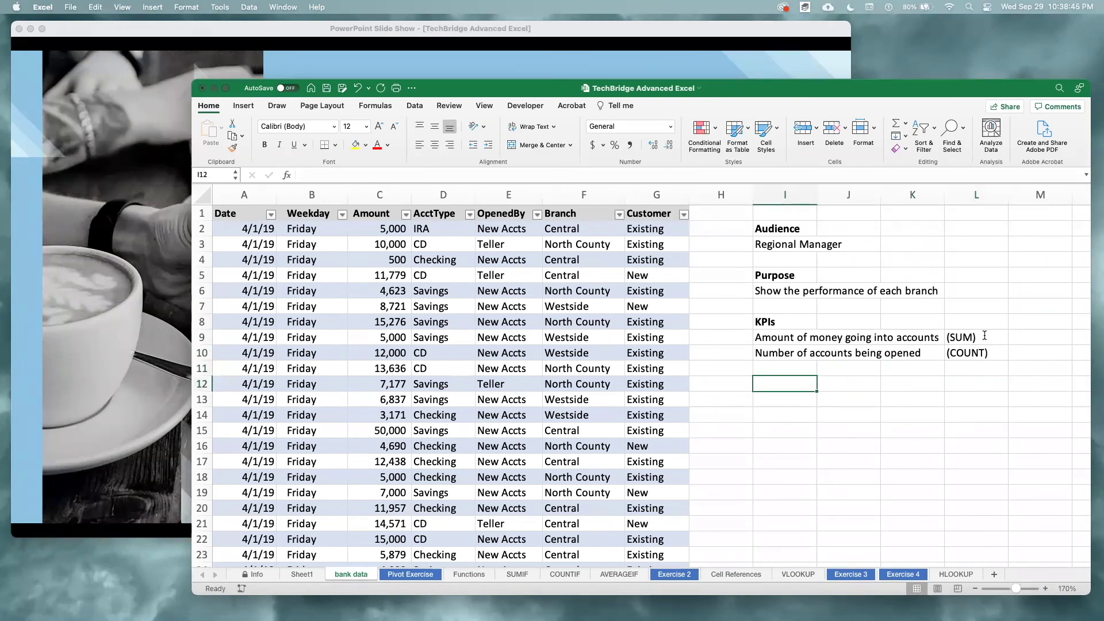
Switch to the PowerPoint slide show and advance through the data sources and dimensions slide to the Presentation point of the Separate slide.
left_click(797, 52)
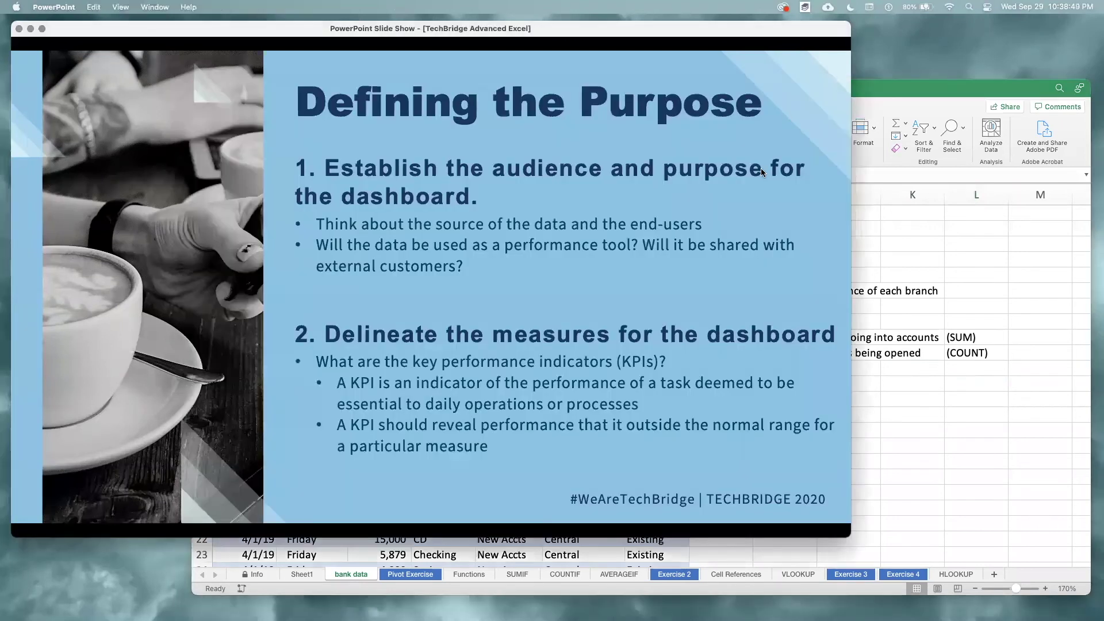
left_click(761, 169)
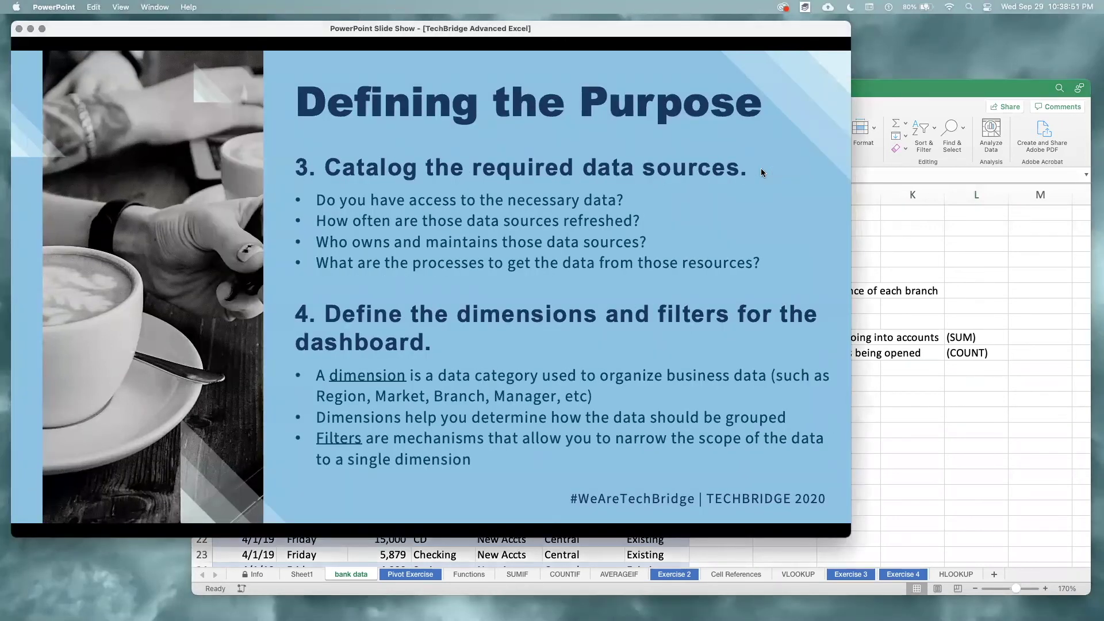
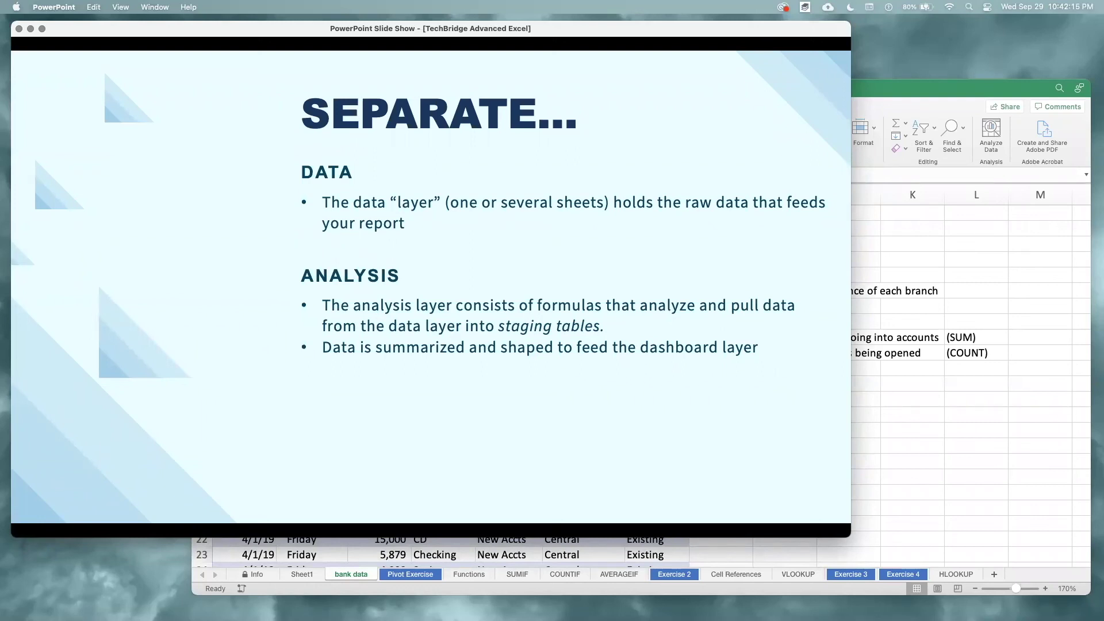
key("Right")
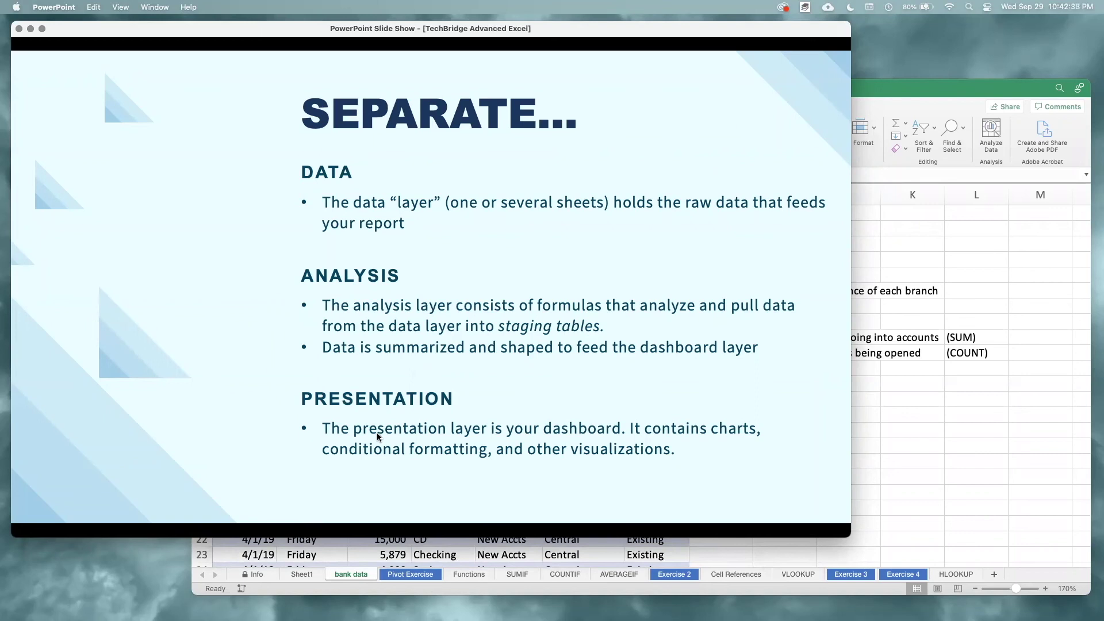
Return to Excel, insert a new sheet after bank data, and name it bank analysis.
left_click(356, 574)
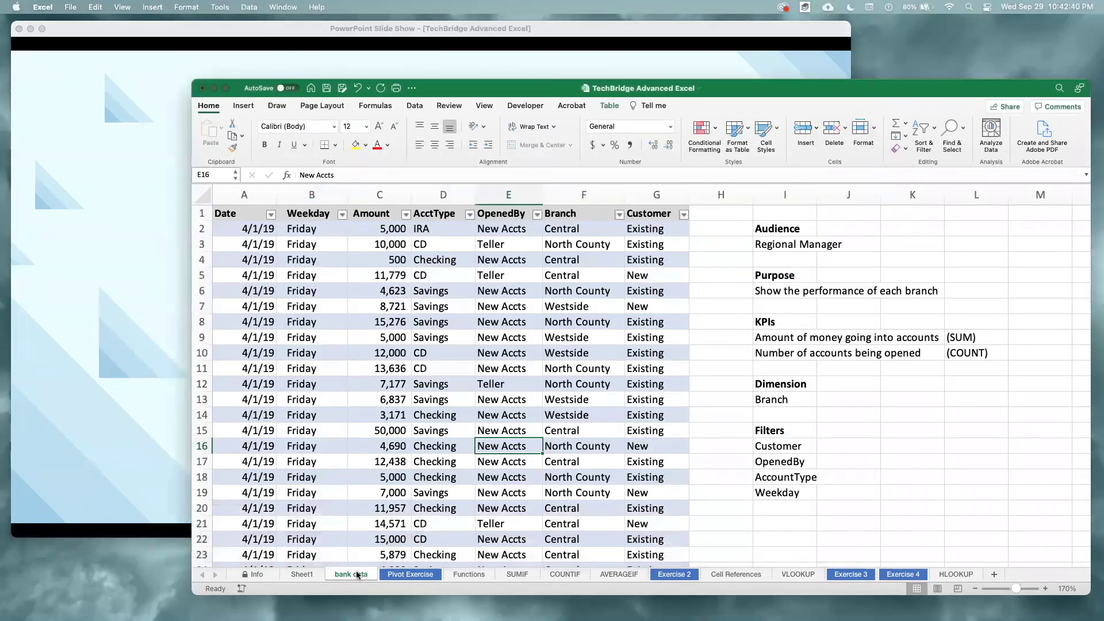
left_click(994, 574)
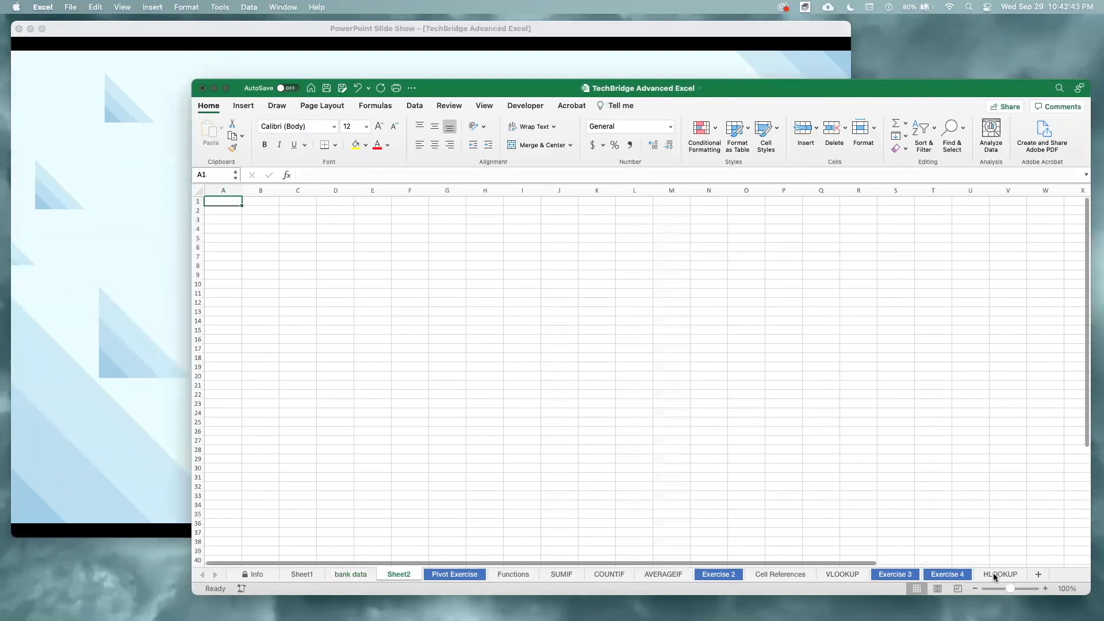
right_click(390, 578)
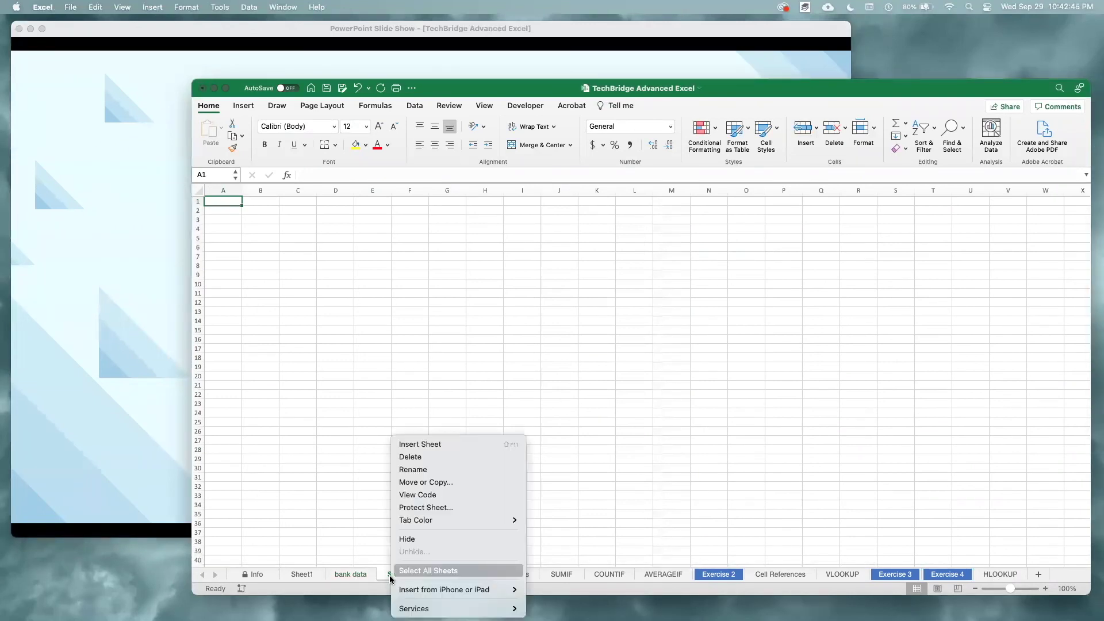
left_click(414, 469)
type("bank analysis")
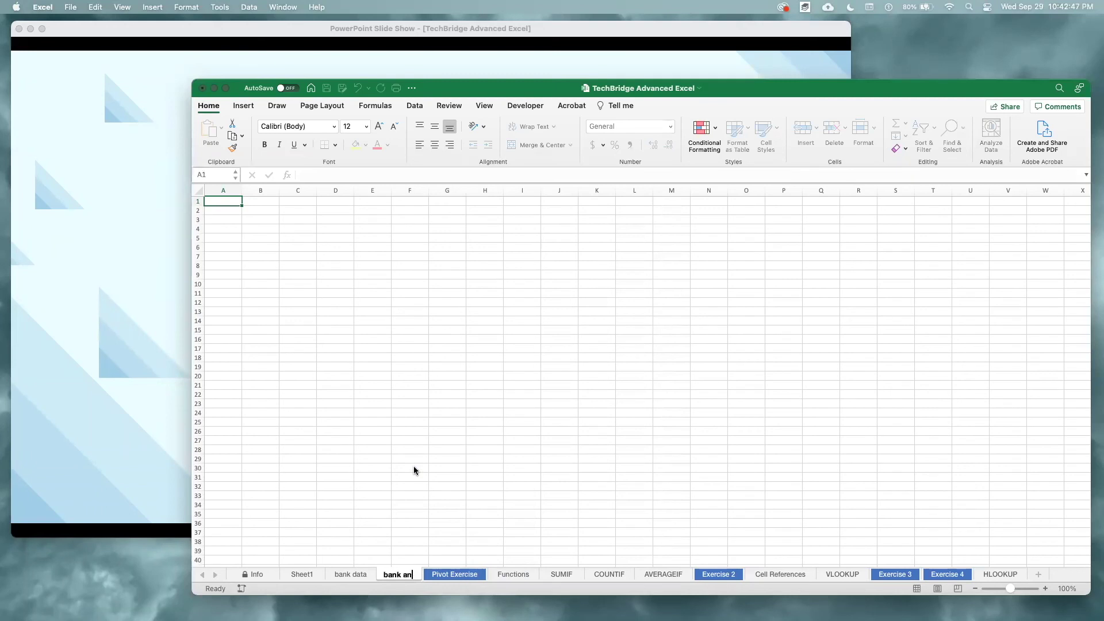
key("Return")
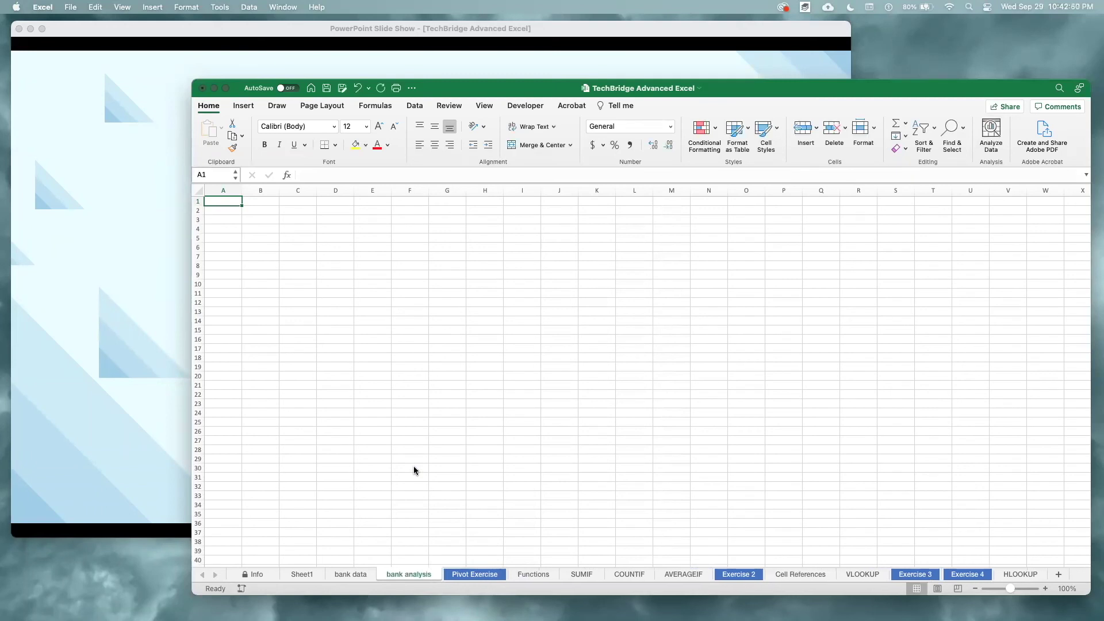
Insert a new worksheet after the bank analysis sheet.
left_click(1059, 574)
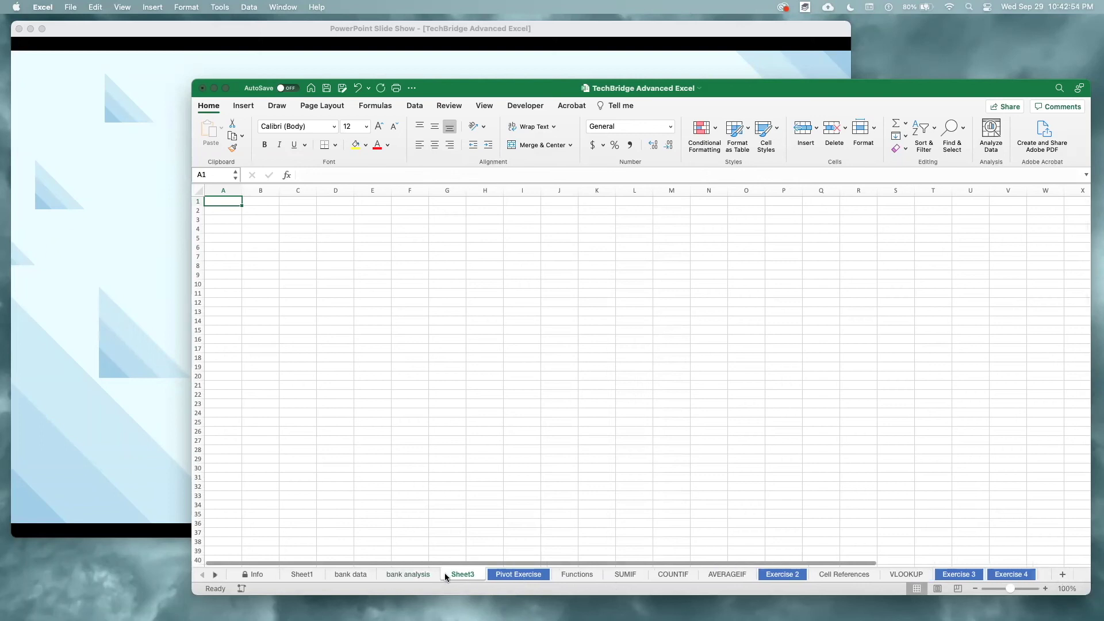
right_click(446, 573)
left_click(456, 569)
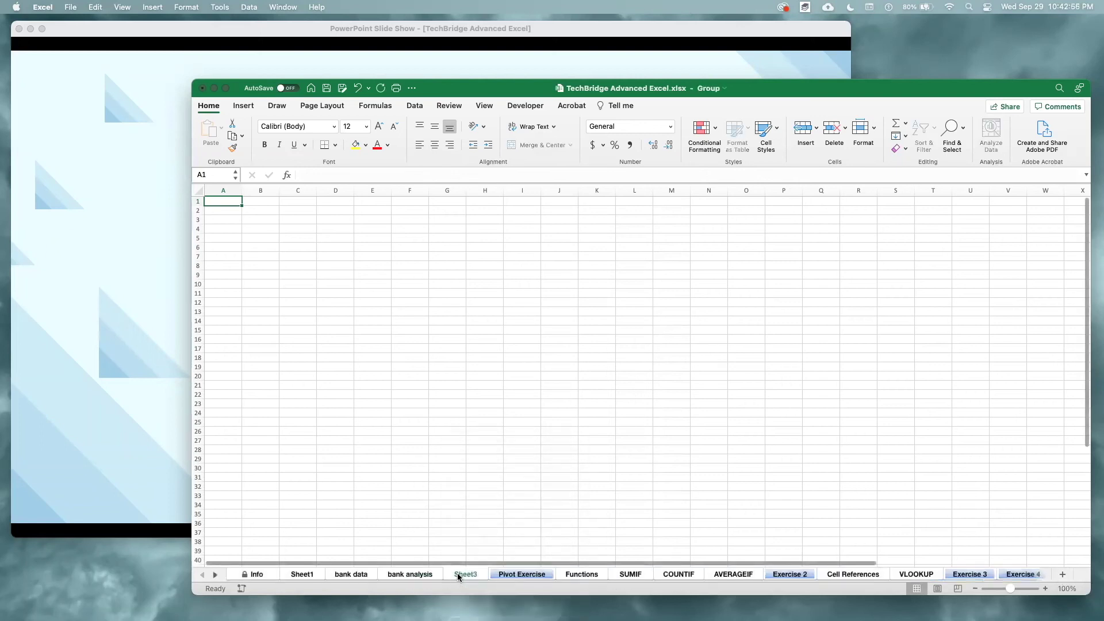
left_click(468, 542)
right_click(463, 574)
key("Escape")
key("ctrl+Page_Up")
key("ctrl+Page_Up")
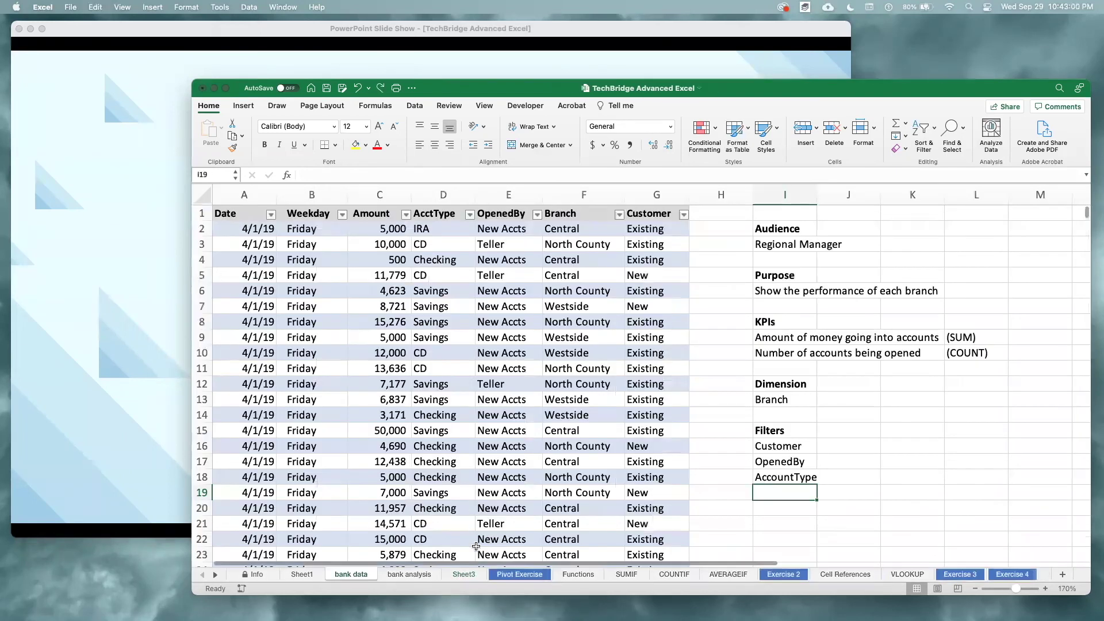
Rename the new sheet after bank analysis as bank dashboard.
left_click(469, 574)
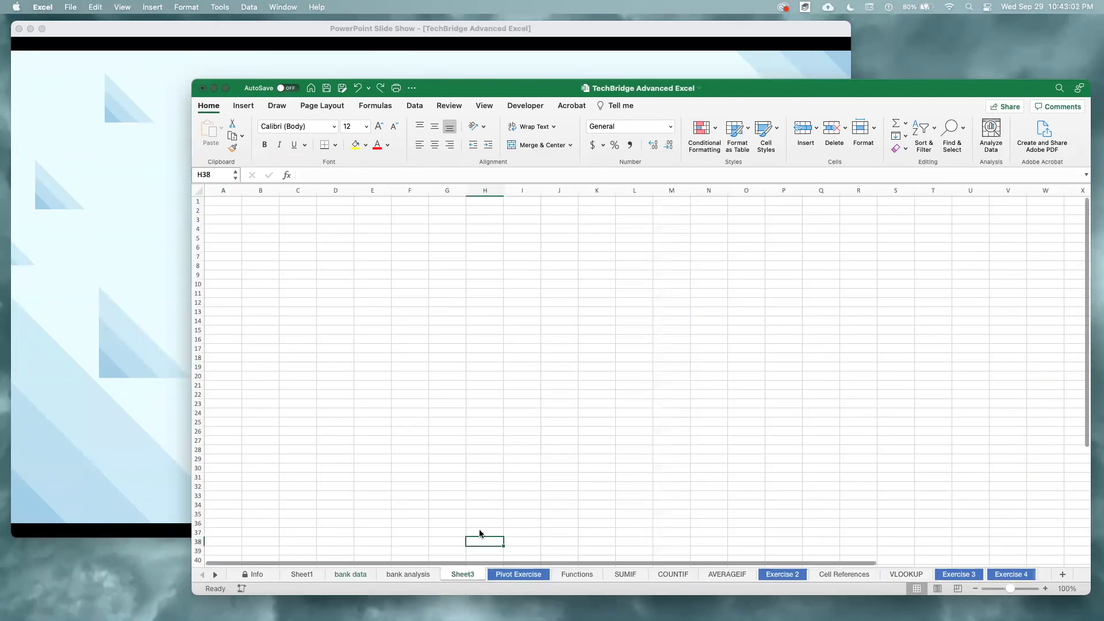
right_click(469, 574)
left_click(488, 470)
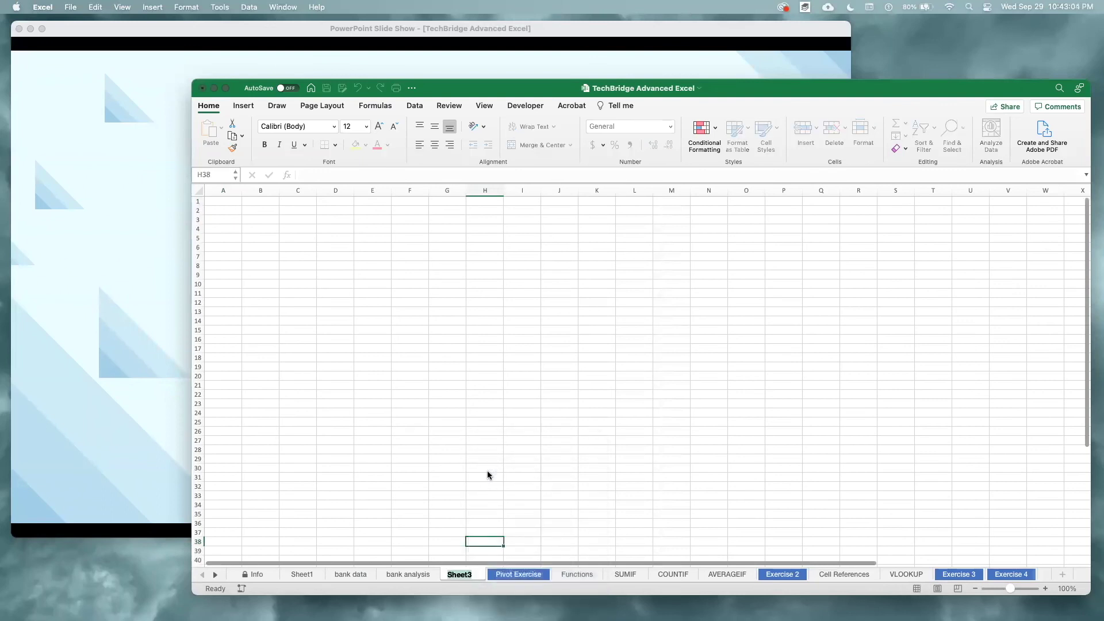
type("bank dashboard")
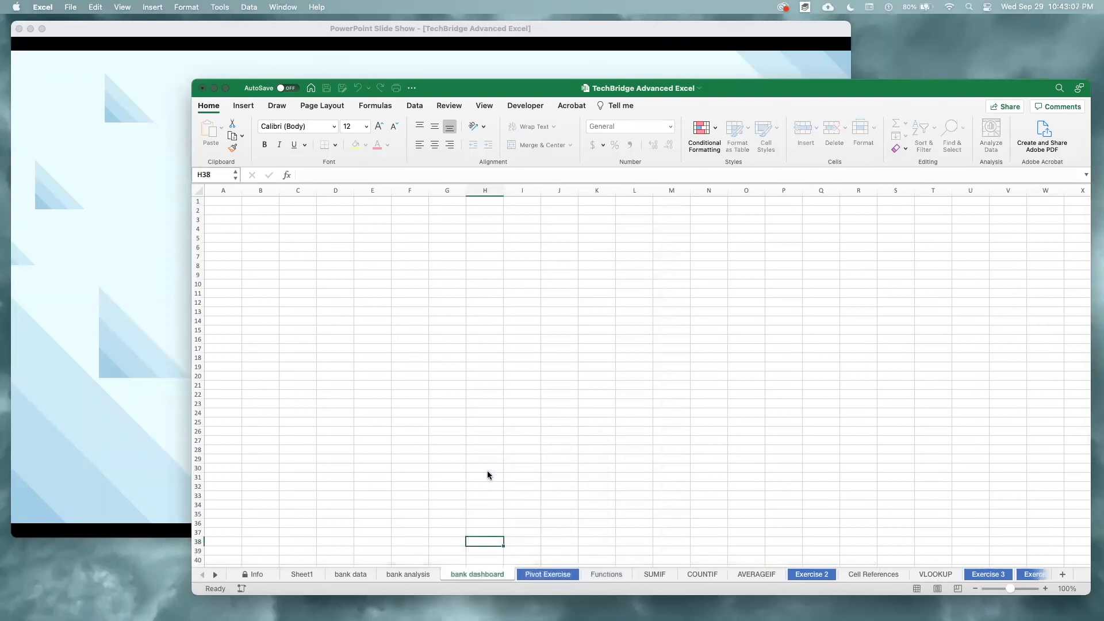
key("Return")
left_click(456, 474)
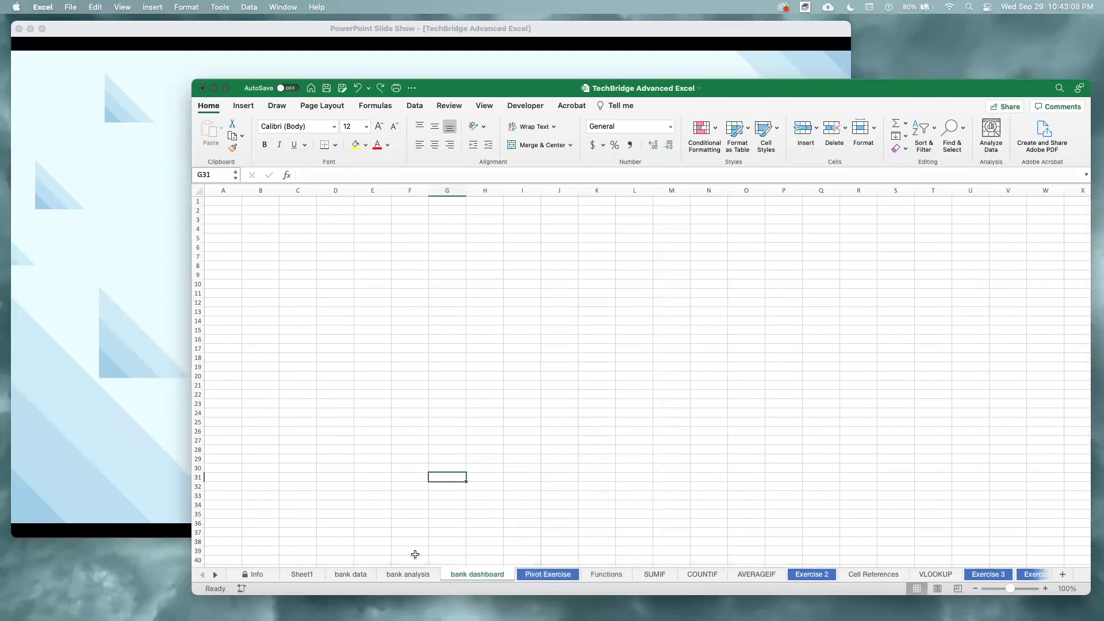
Move the planning notes in I2:L18 of the bank data sheet to A1 of bank analysis, and check the source sheet.
left_click(362, 574)
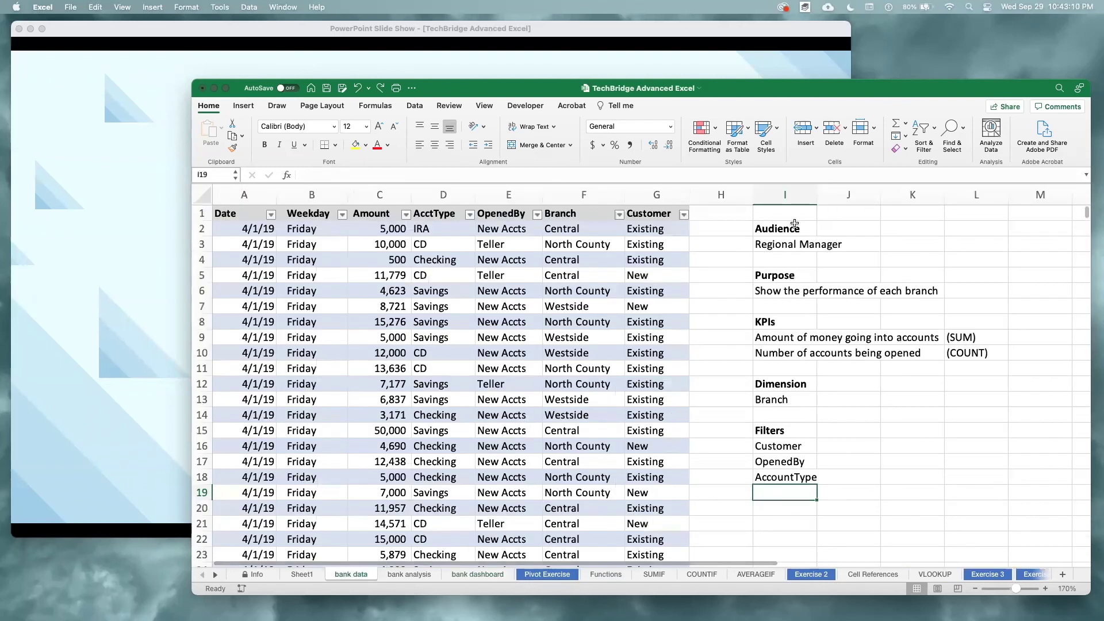
left_click_drag(789, 227, 988, 472)
key("super+c")
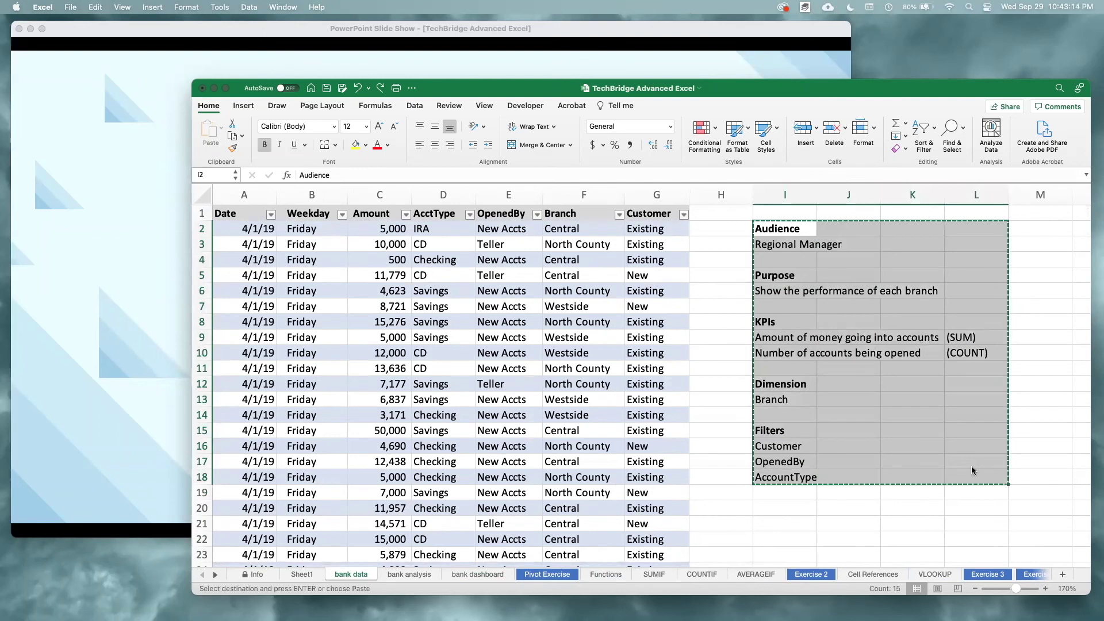
left_click(408, 574)
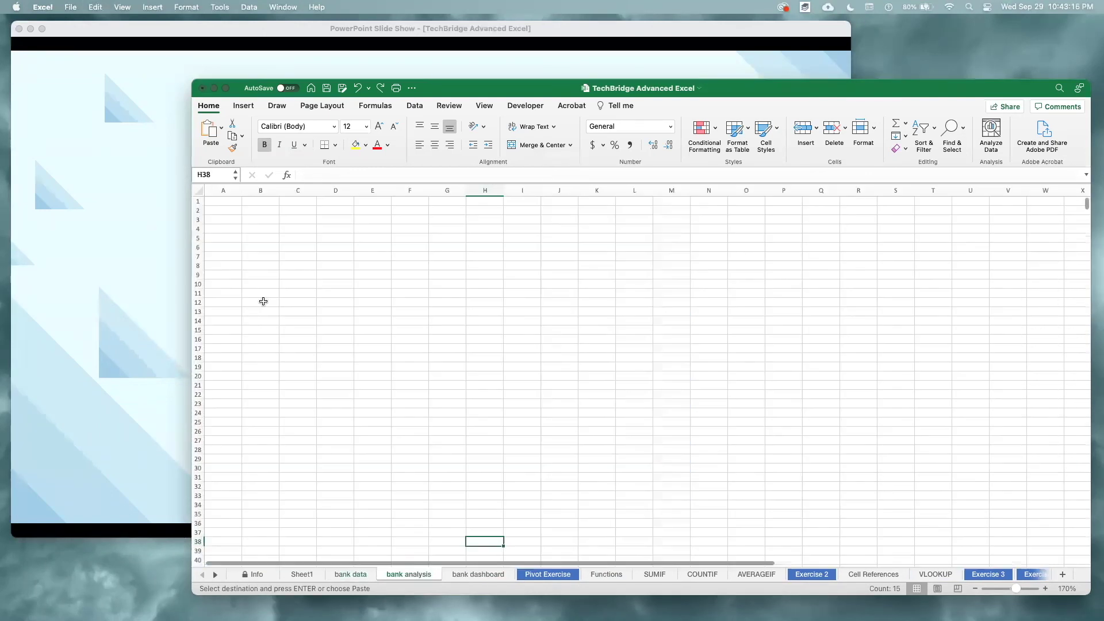
left_click(236, 200)
key("Return")
left_click(433, 256)
left_click(357, 574)
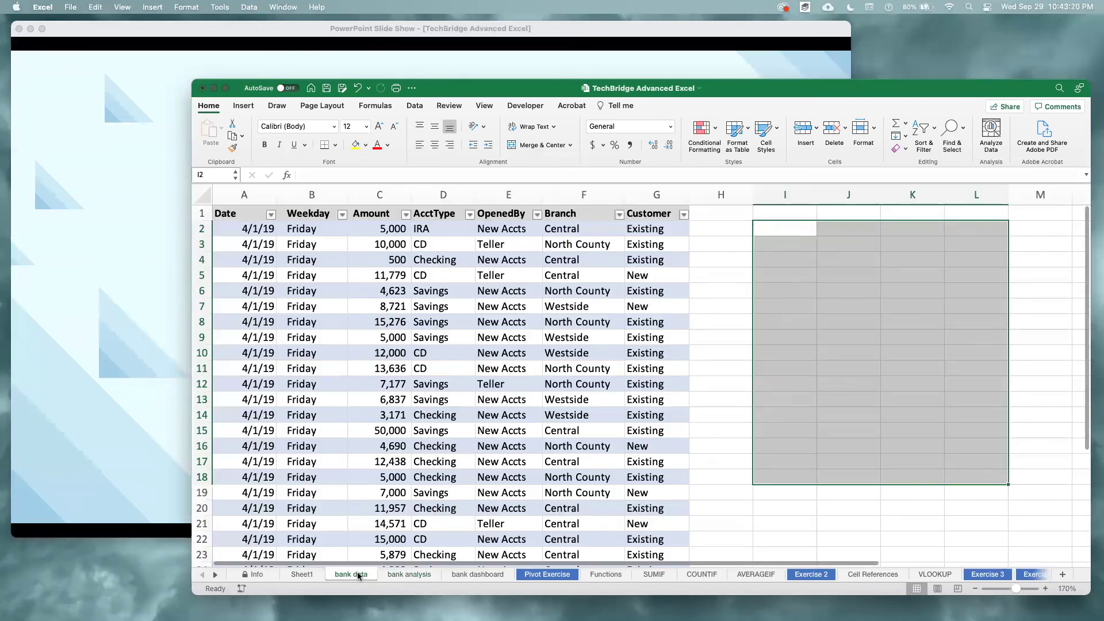
left_click(337, 440)
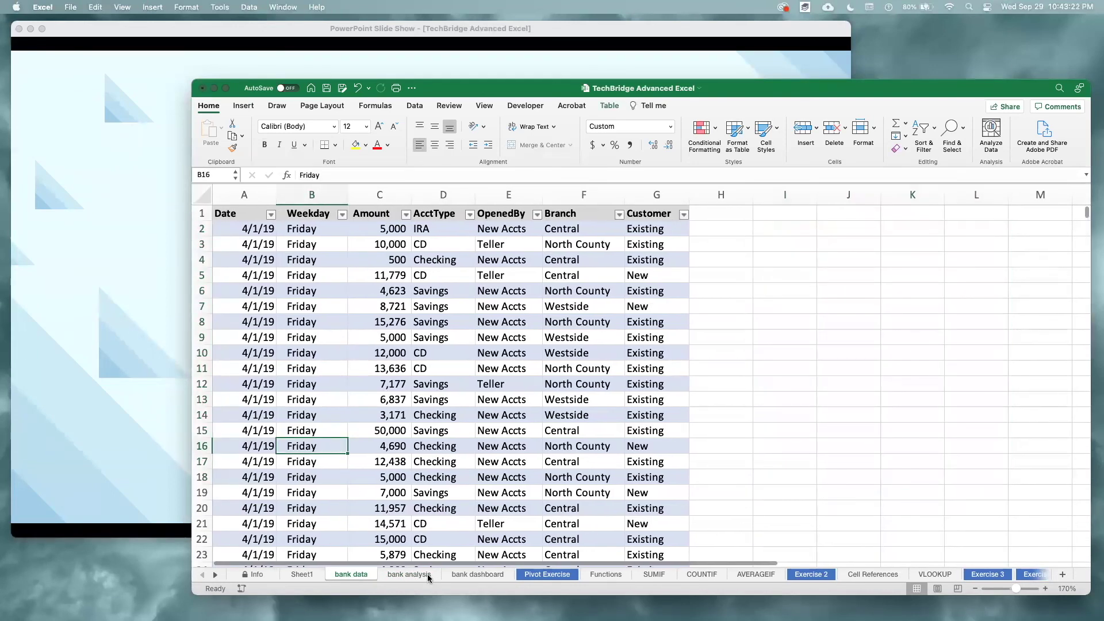
Switch to the PowerPoint slide show and advance from the Separate slide to A Few Design Best Practices.
left_click(427, 575)
left_click(137, 388)
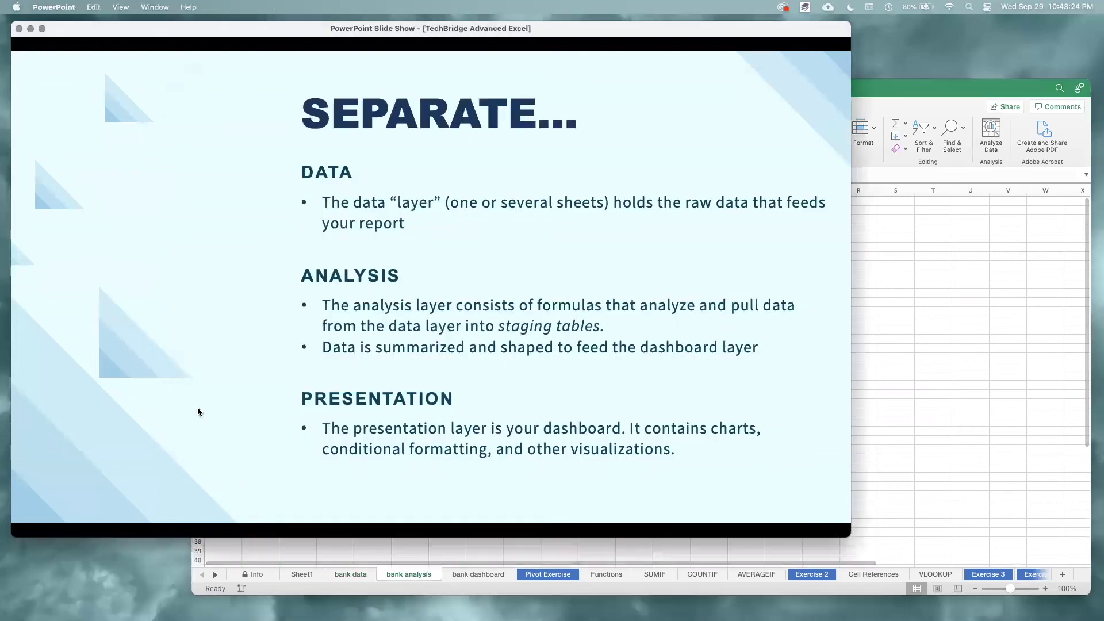
left_click(198, 407)
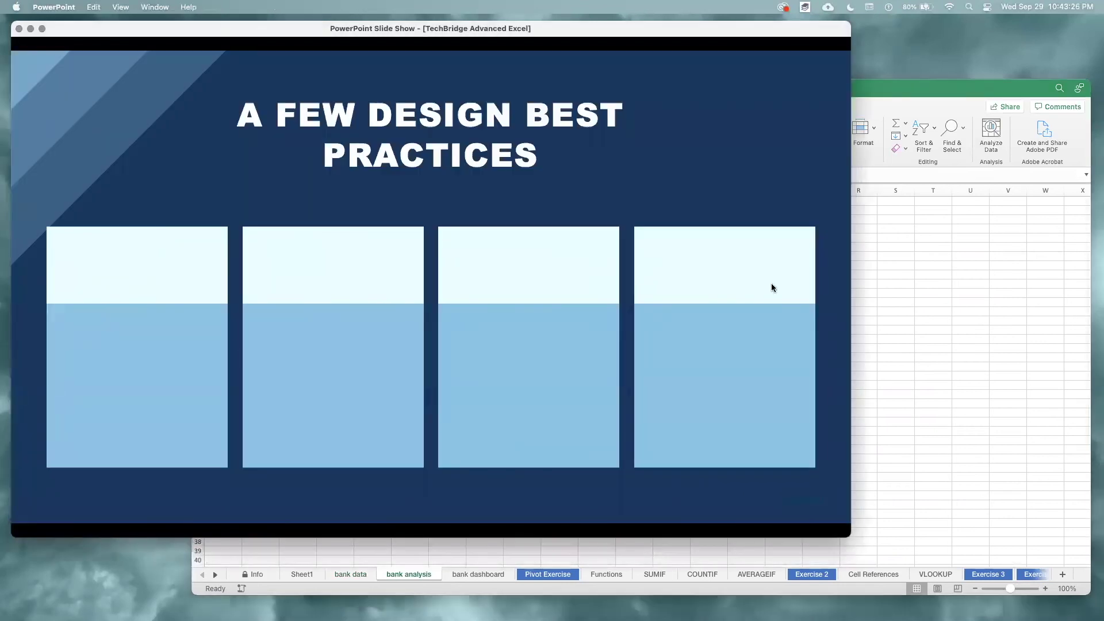
Return to Excel and create a PivotTable from the bank data table, placed at F2 on the existing bank analysis sheet.
left_click(942, 328)
left_click(1045, 588)
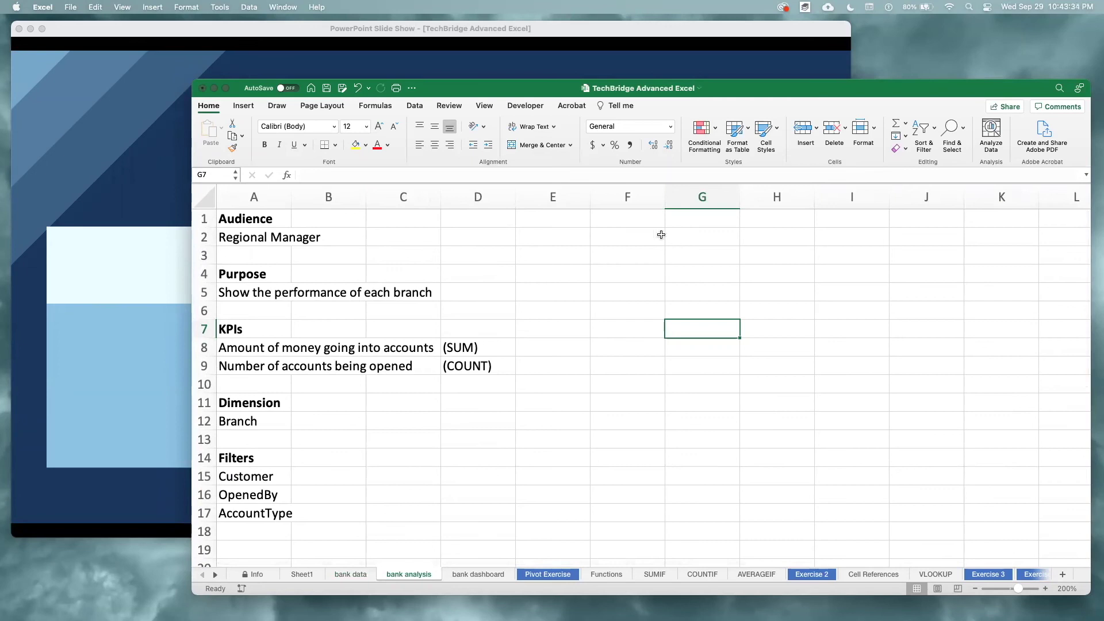
left_click(641, 236)
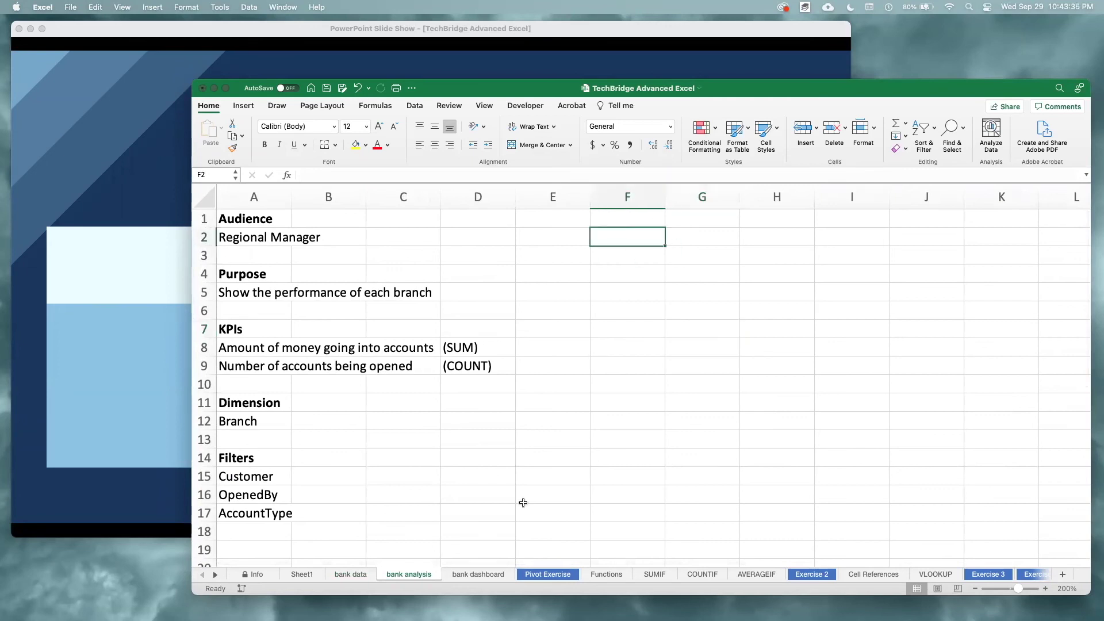
left_click(361, 577)
left_click(310, 322)
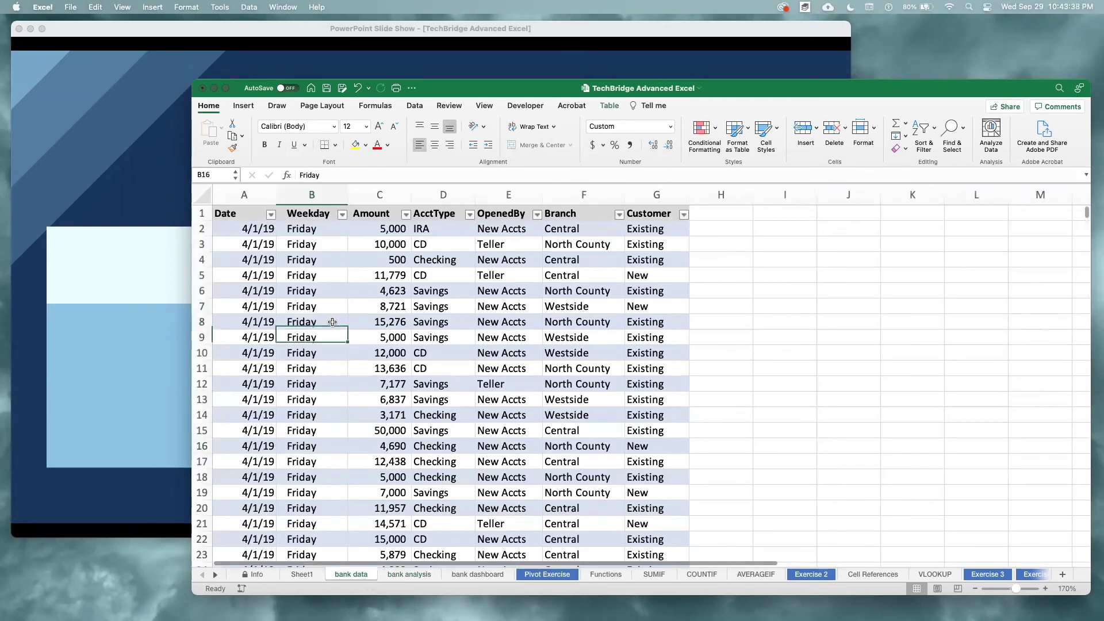
left_click(246, 106)
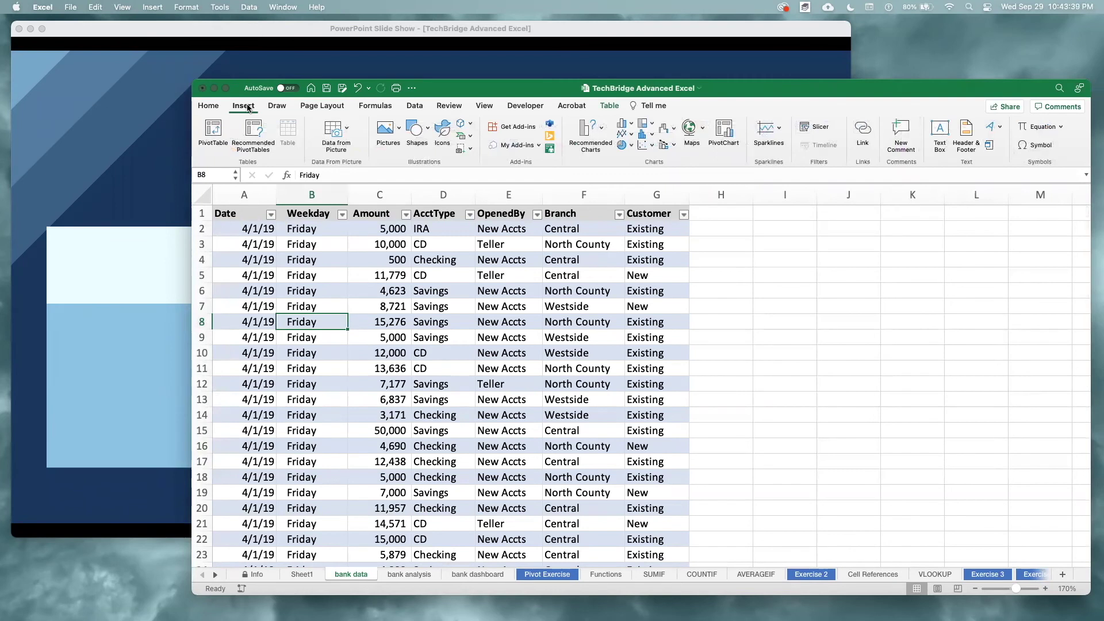
left_click(219, 130)
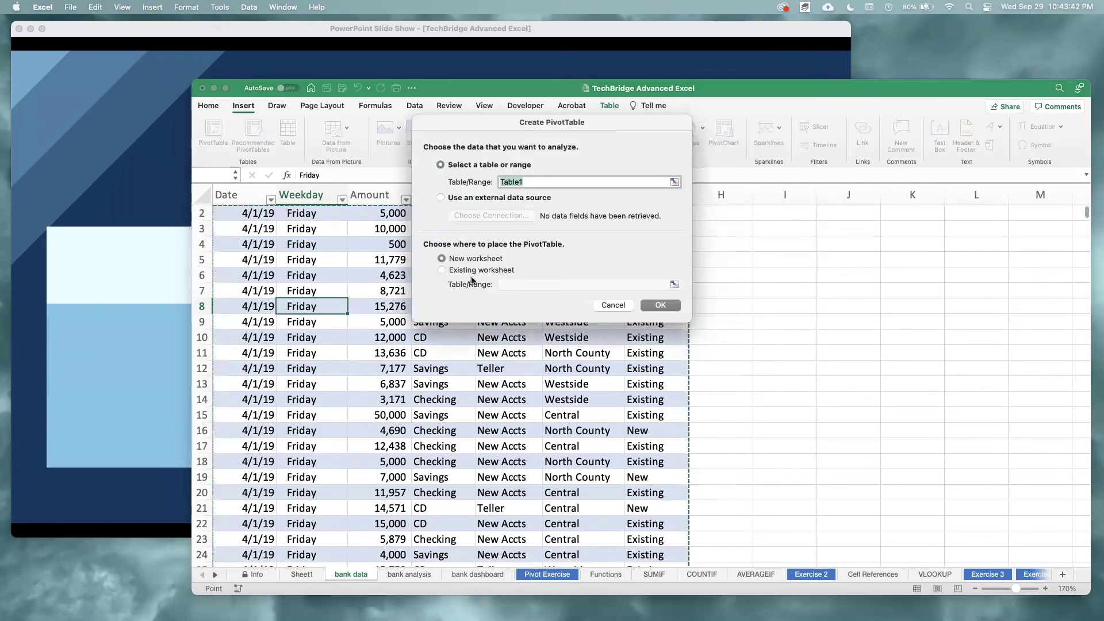
left_click(442, 270)
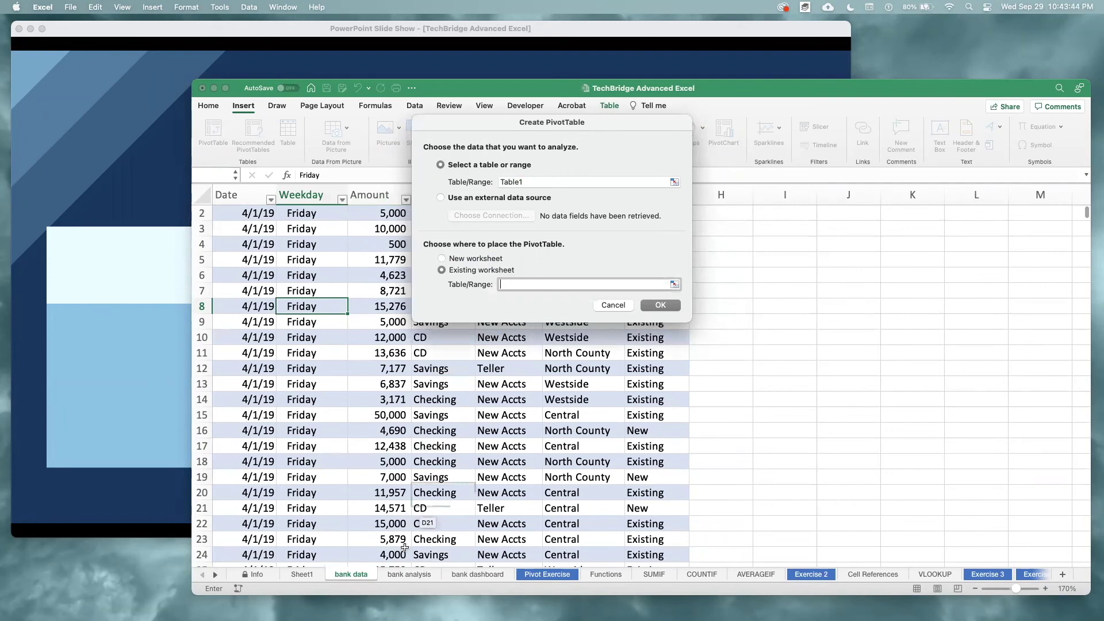
left_click(402, 574)
left_click_drag(475, 133, 774, 117)
left_click(616, 235)
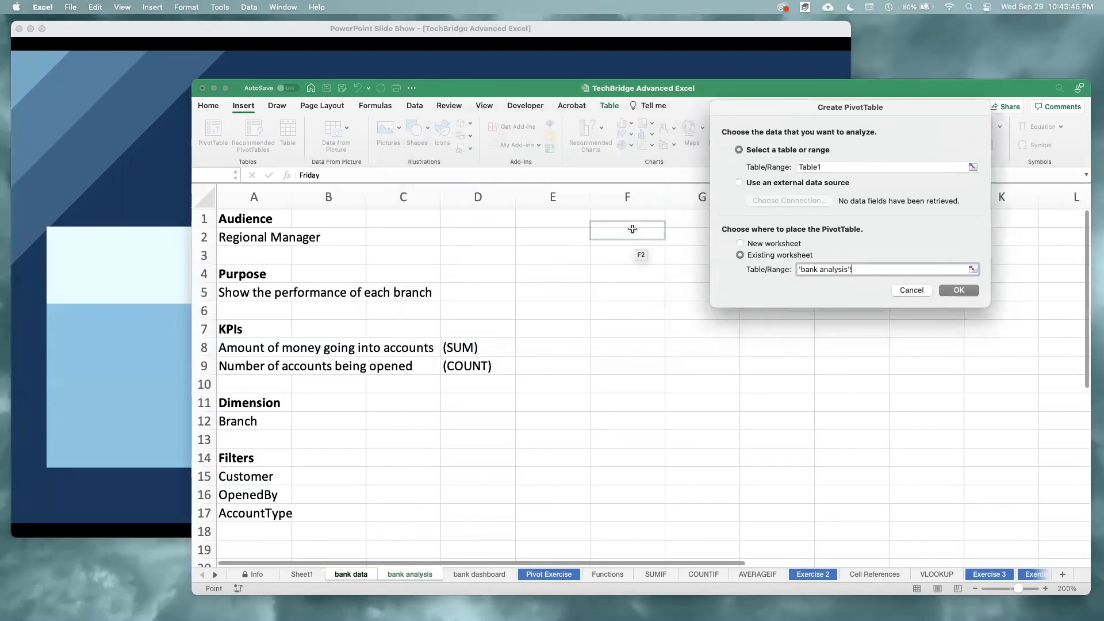
left_click(959, 290)
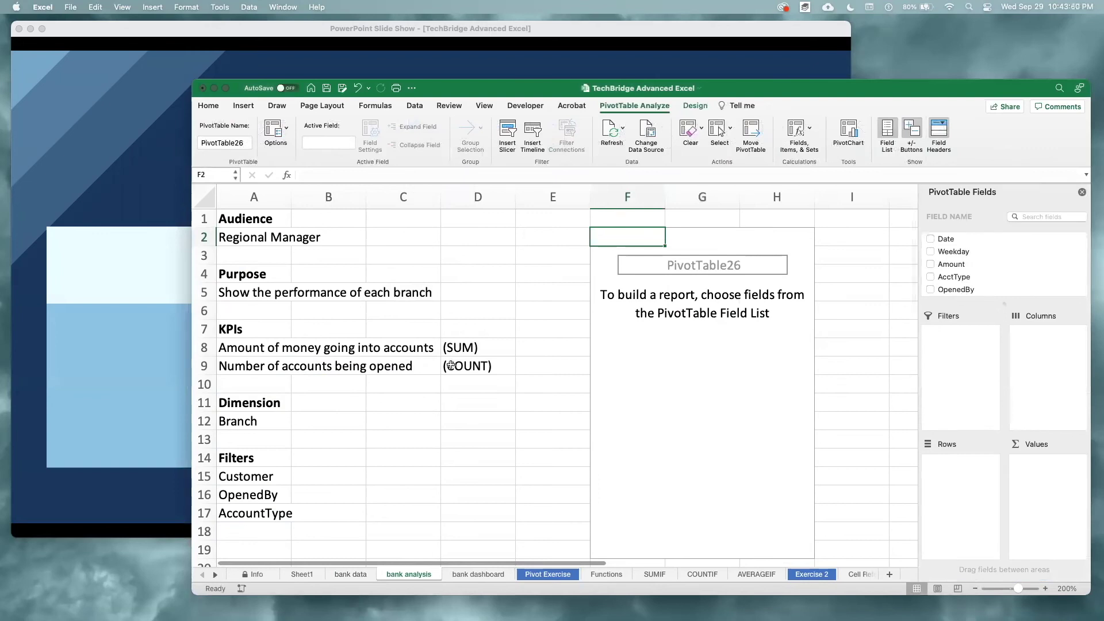
Set up the PivotTable with Branch as rows and the sum of Amount as values.
scroll(981, 266, "down", 2)
left_click_drag(951, 277, 971, 466)
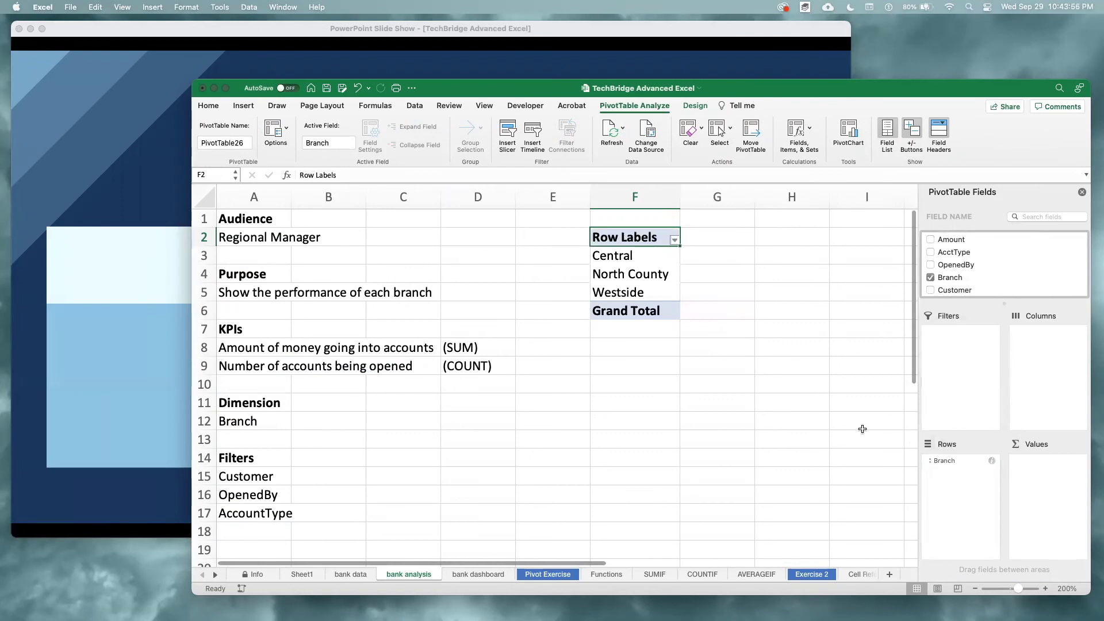
scroll(841, 432, "right", 1)
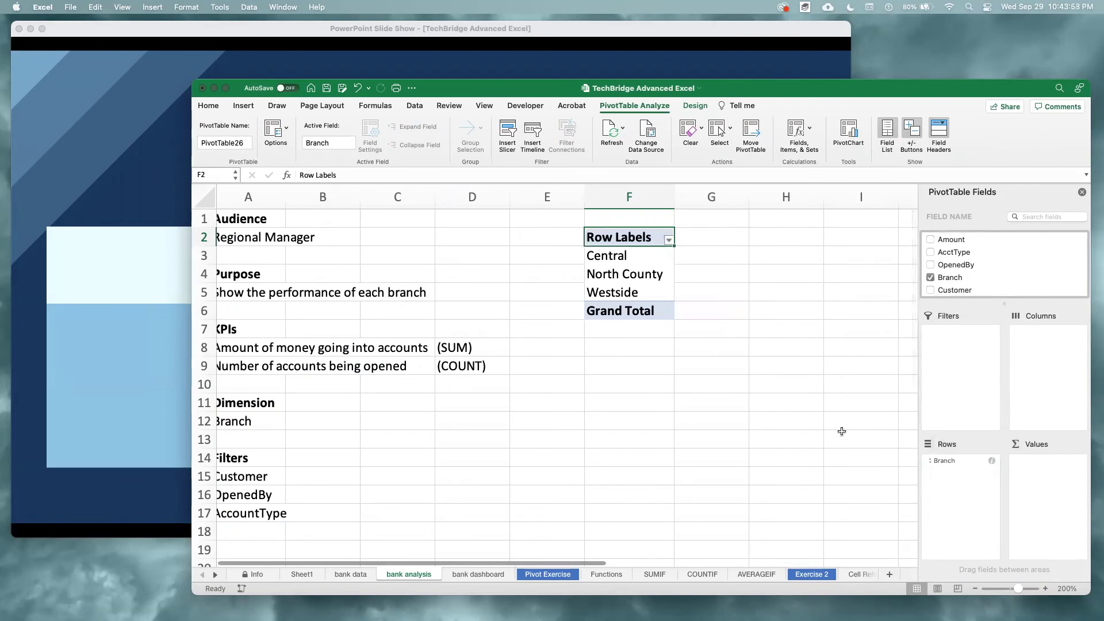
scroll(841, 432, "left", 1)
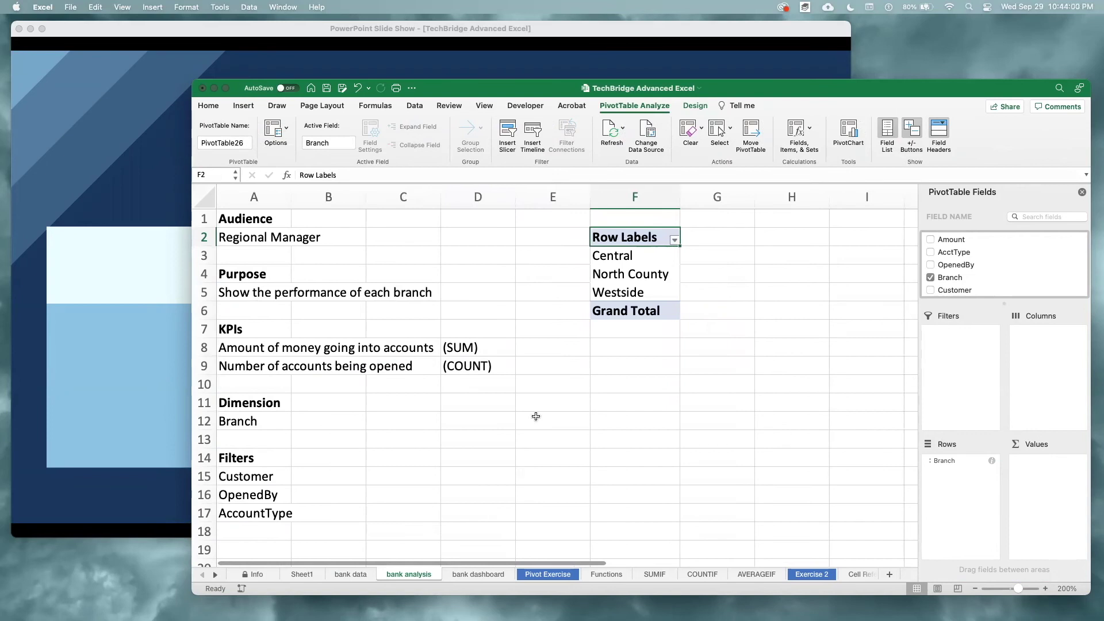
left_click(254, 347)
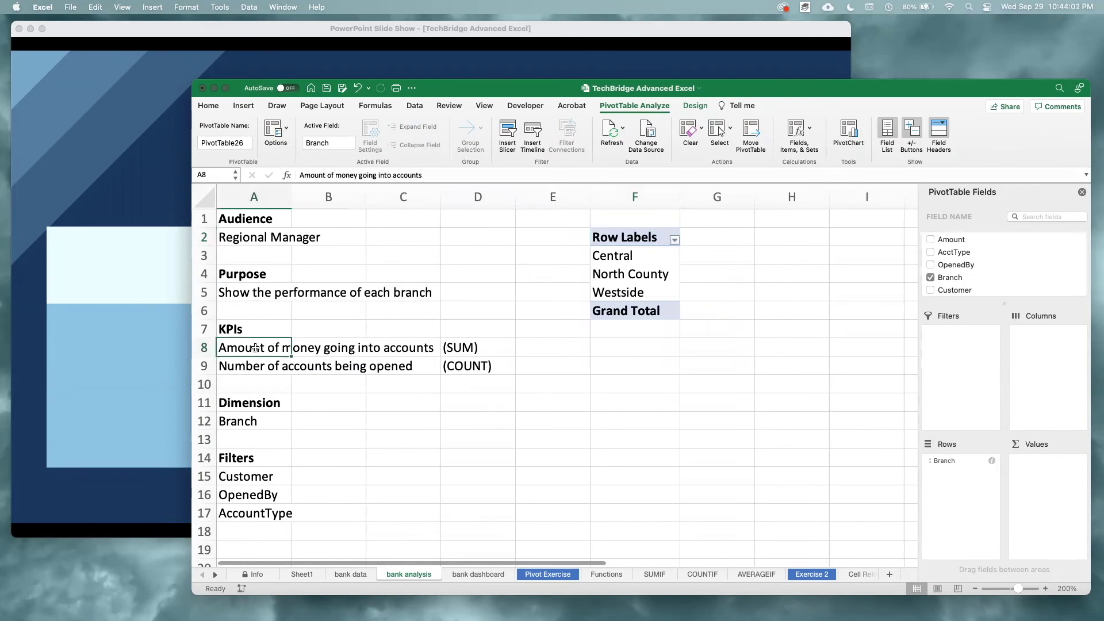
left_click(660, 270)
left_click_drag(955, 264, 1053, 503)
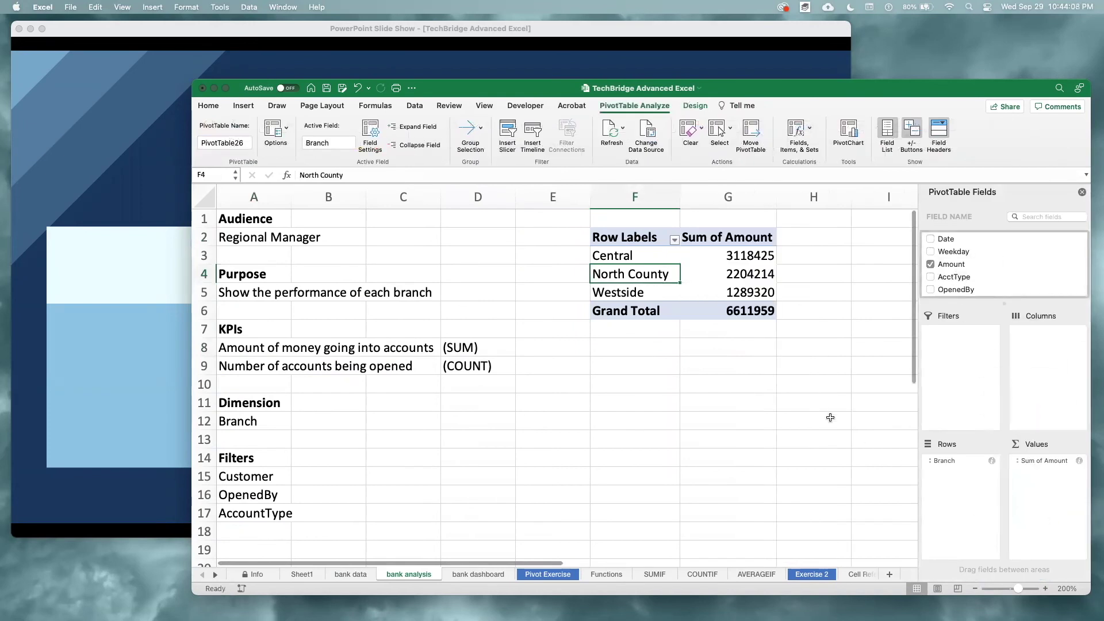
Insert a 2-D pie chart from the branch PivotTable, then reposition it and make it narrower.
scroll(754, 417, "right", 2)
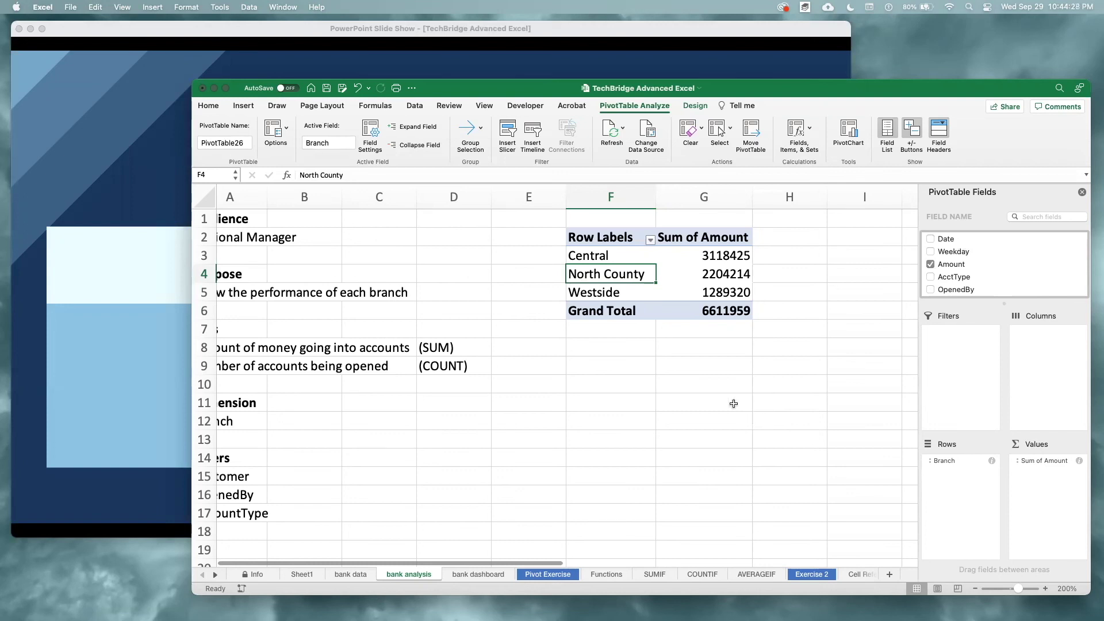
left_click(641, 273)
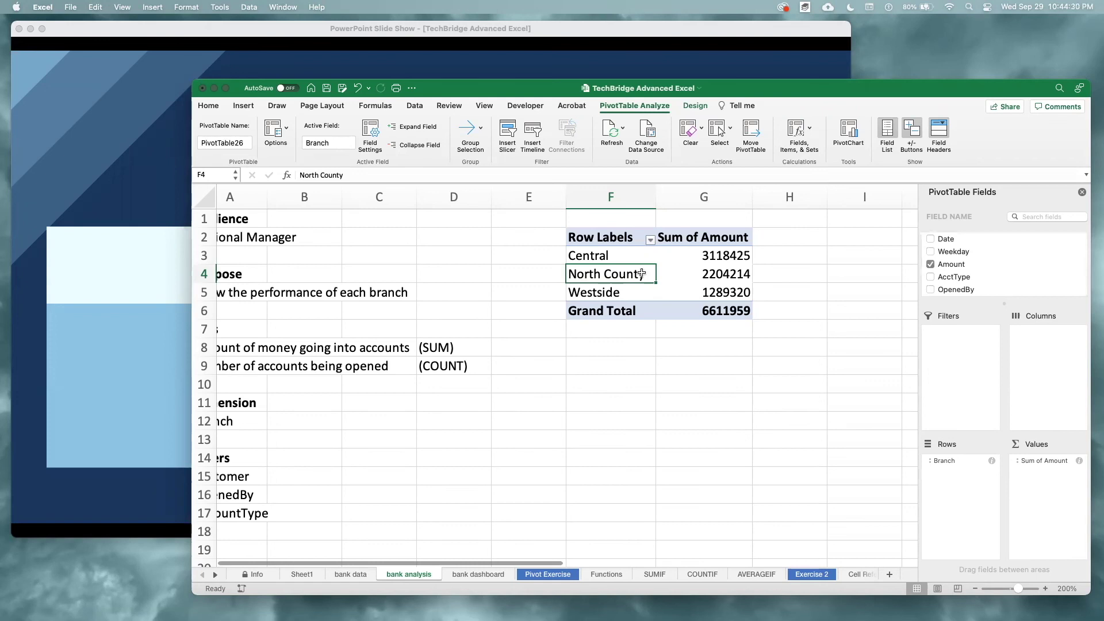
left_click(246, 109)
left_click(627, 144)
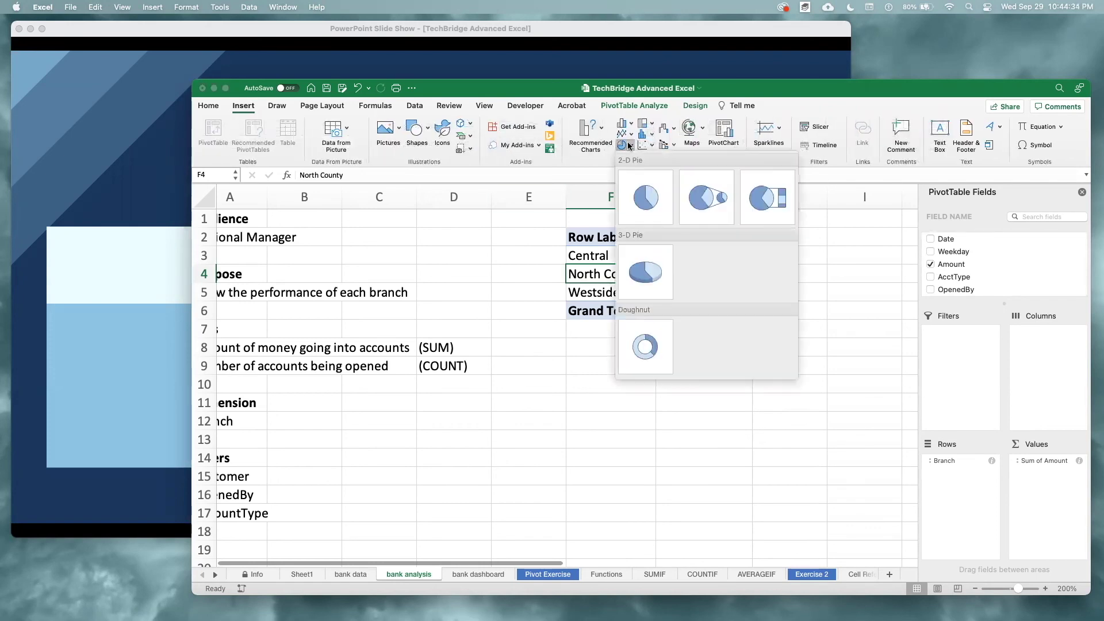
left_click(645, 197)
left_click_drag(683, 276, 828, 250)
left_click_drag(889, 373, 744, 373)
Change the pie chart's title to "Amount in Accounts by Branch".
double_click(612, 268)
double_click(611, 268)
type("Amount in Accounts by Branch")
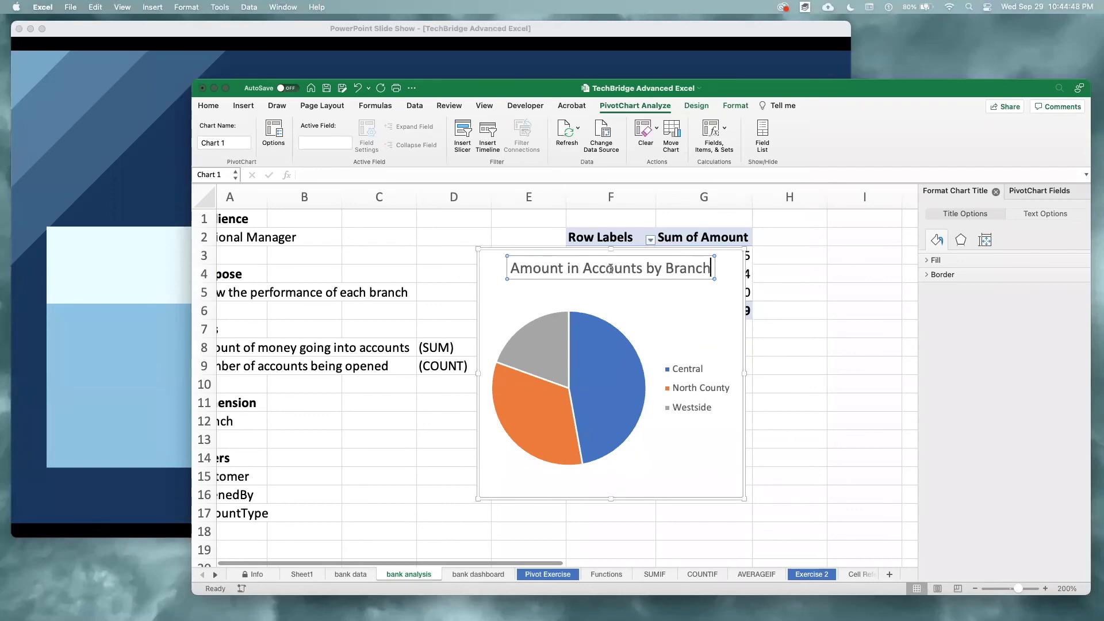
left_click(647, 294)
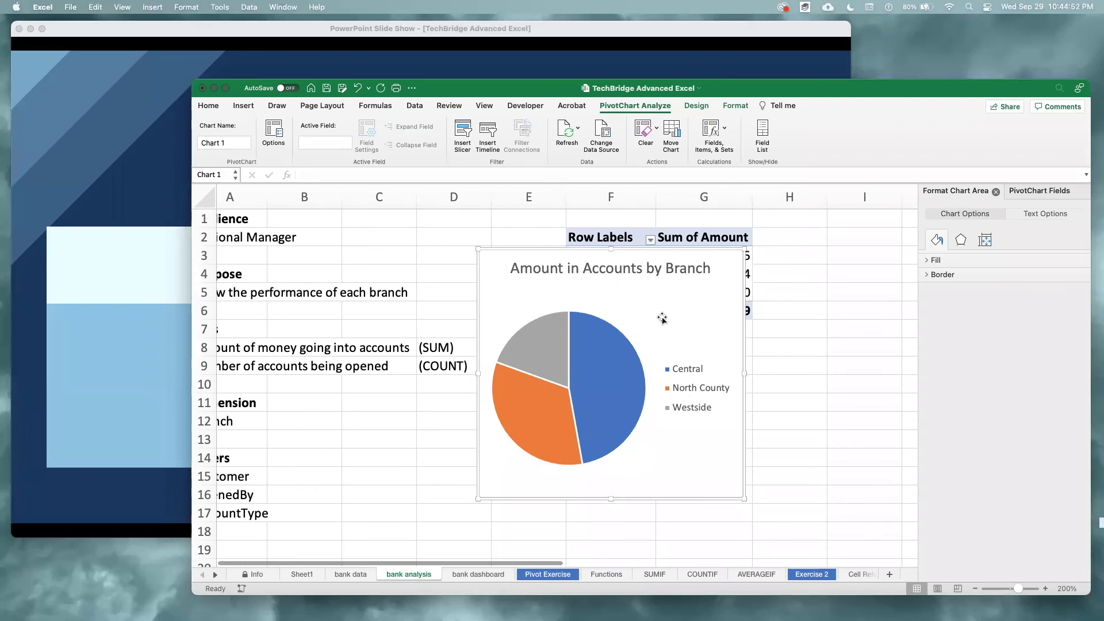
Shrink the pie chart slightly and place it over columns F to H, ending near row 12.
mouse_move(591, 389)
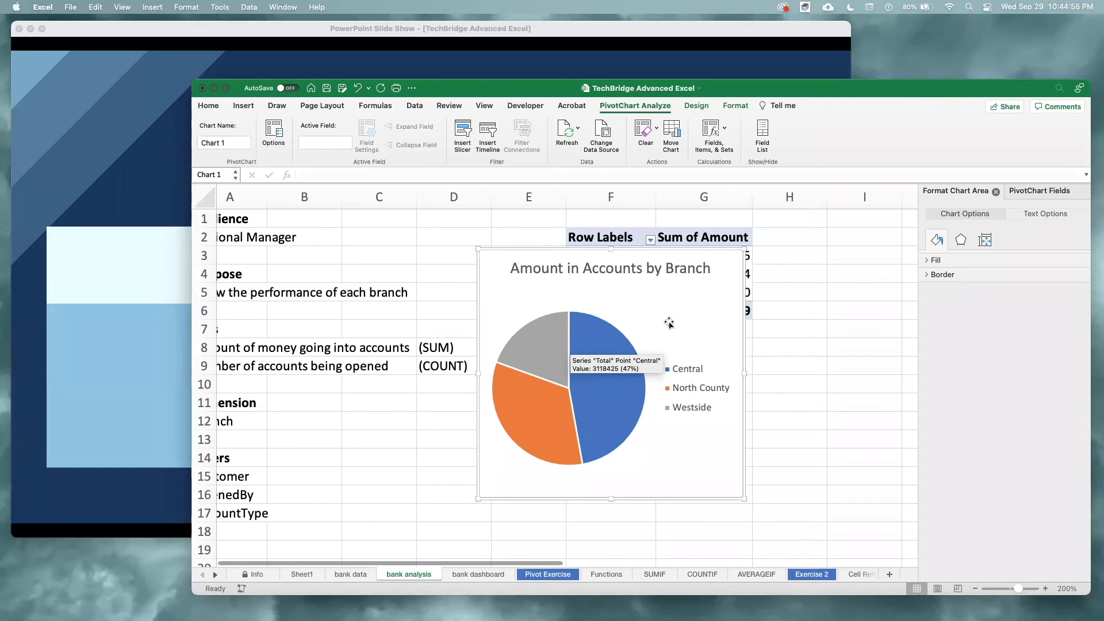
left_click_drag(661, 322, 797, 294)
left_click_drag(880, 470, 875, 432)
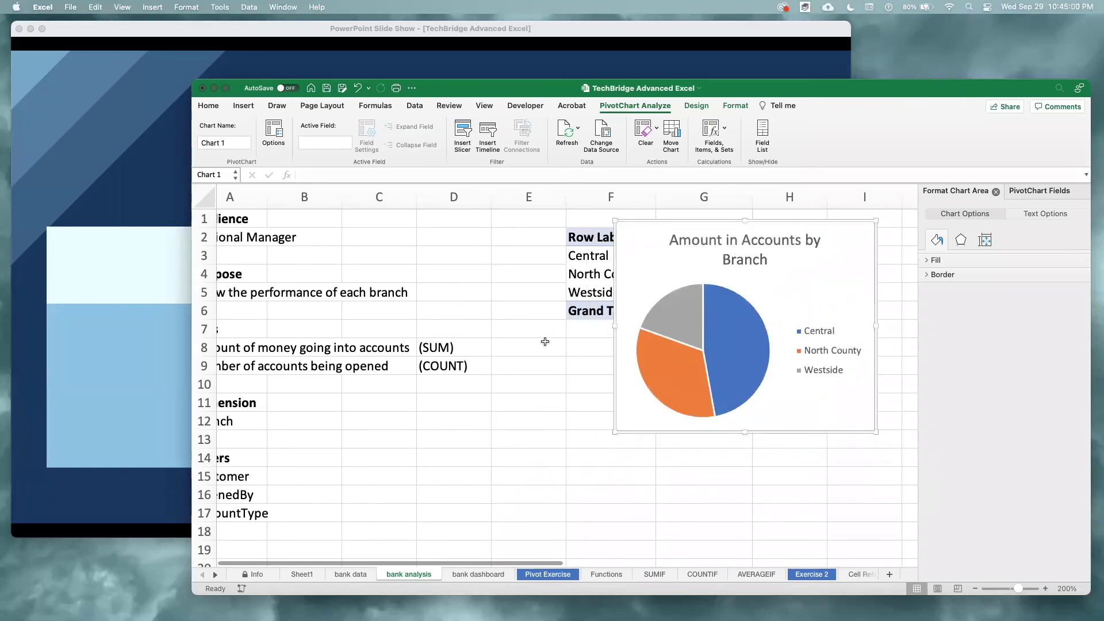
left_click_drag(649, 243, 625, 239)
left_click(591, 474)
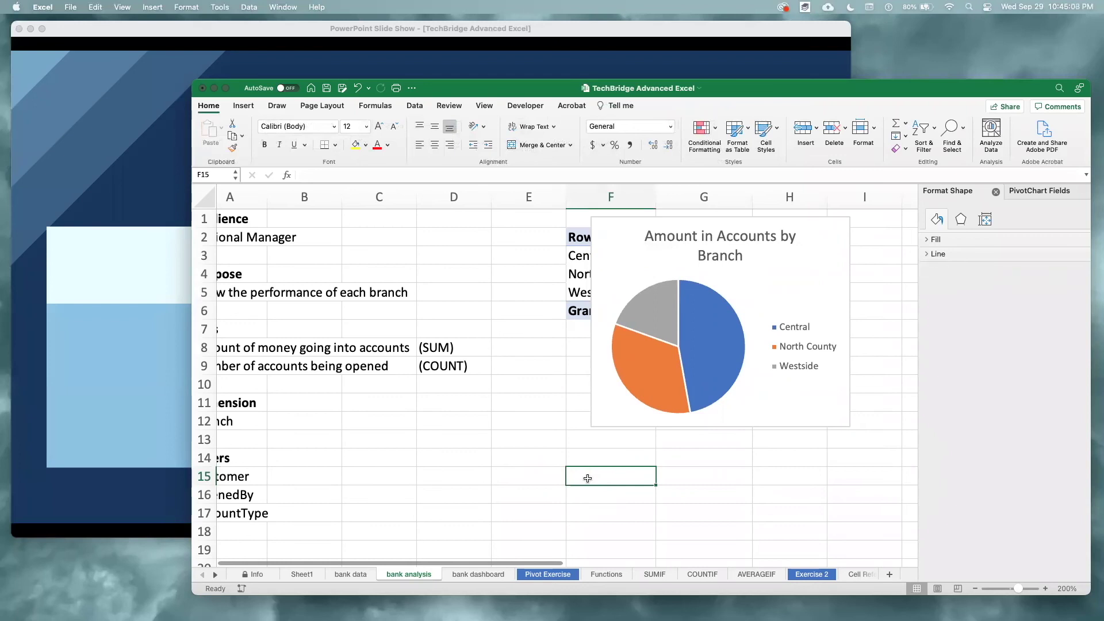
Create a PivotTable from Table1 on the bank data sheet, placed in cell F10 of the existing bank analysis sheet.
left_click(342, 573)
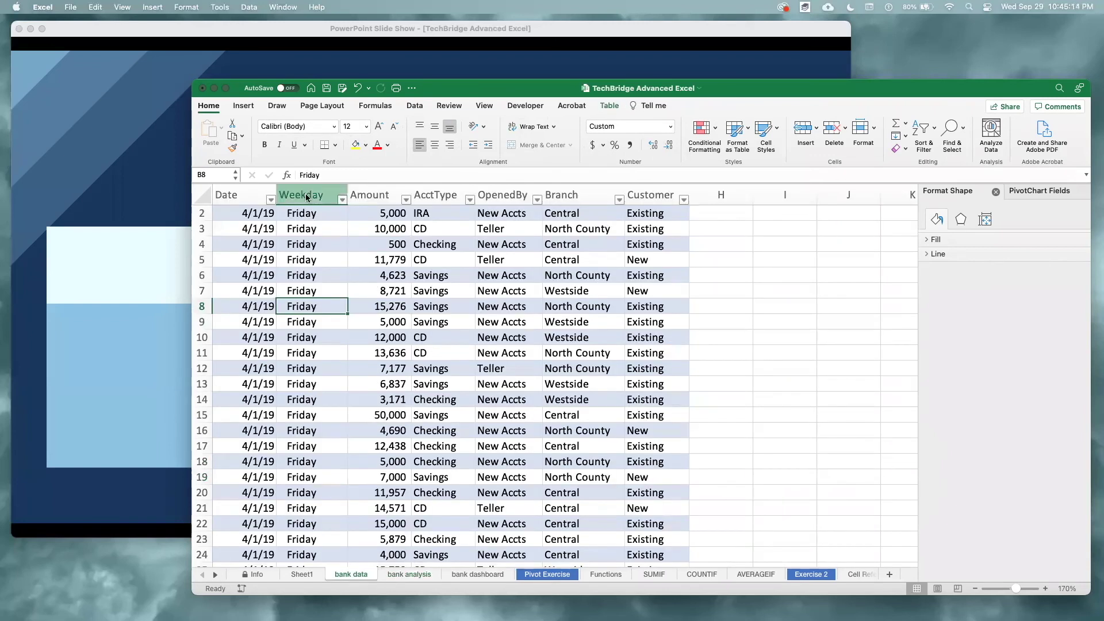
left_click(243, 105)
left_click(215, 134)
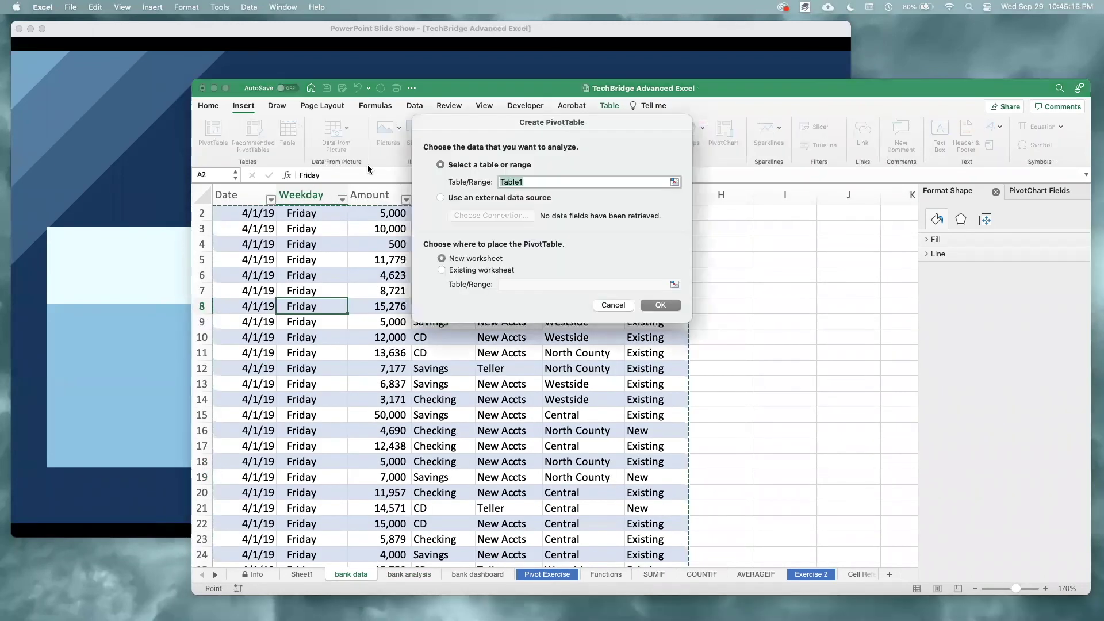
left_click(442, 270)
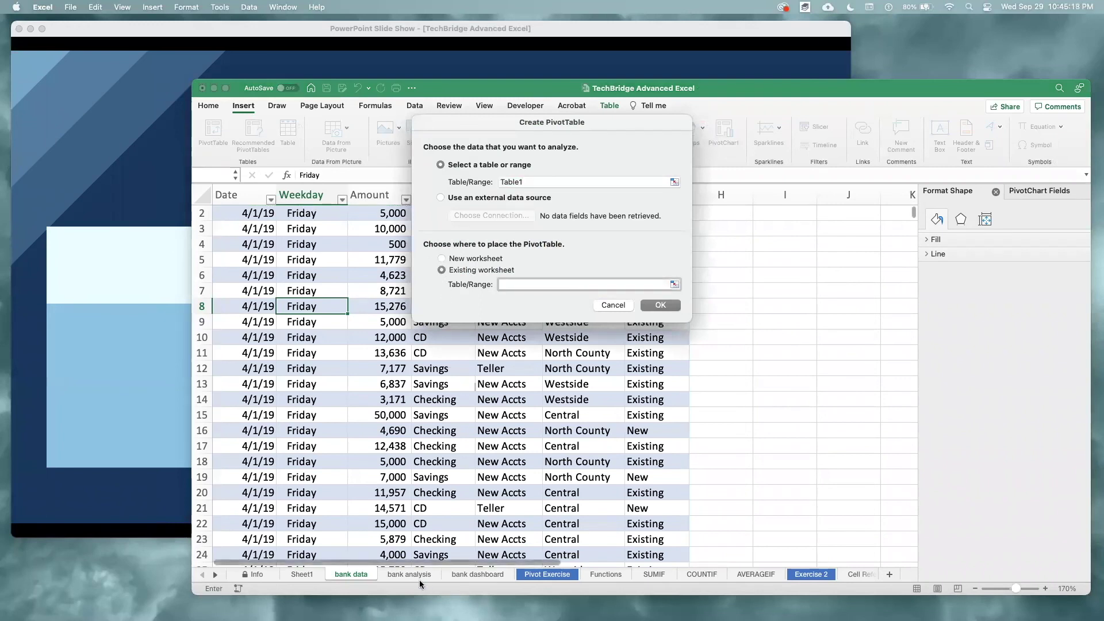
left_click(422, 575)
left_click(632, 385)
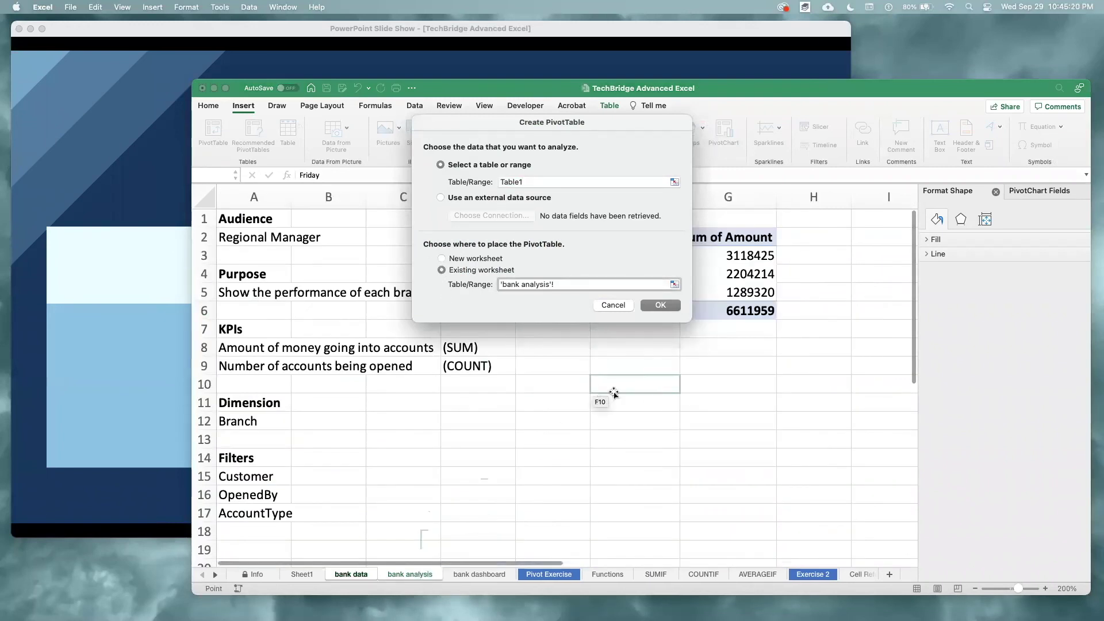
left_click(662, 304)
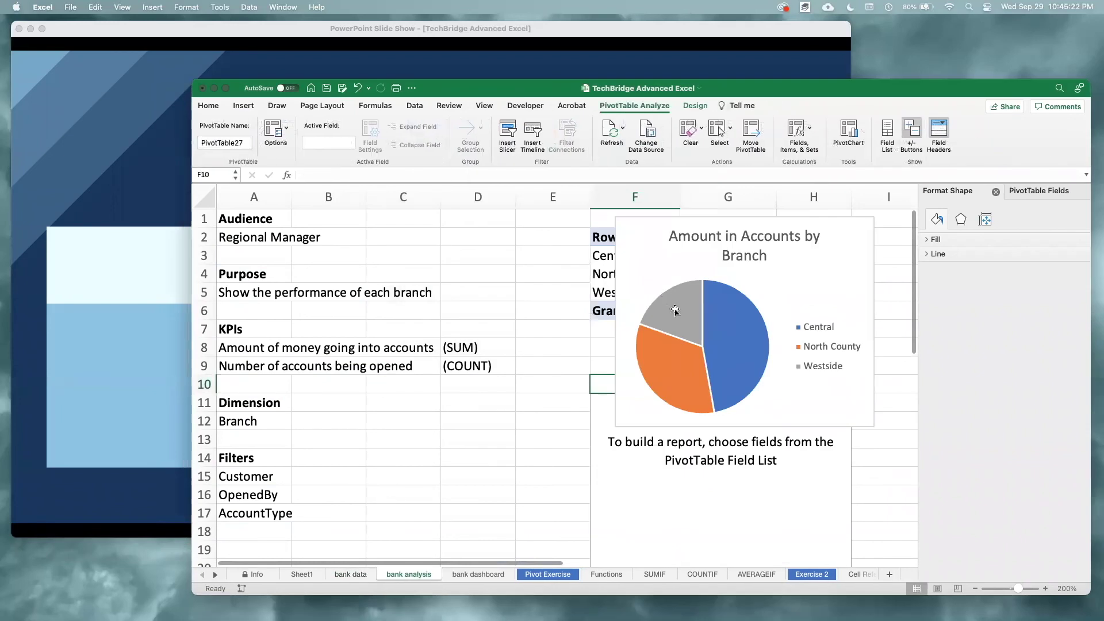
Move the "Amount in Accounts by Branch" pie chart over columns I to L, clear of the PivotTables.
scroll(671, 329, "down", 2)
scroll(670, 310, "up", 2)
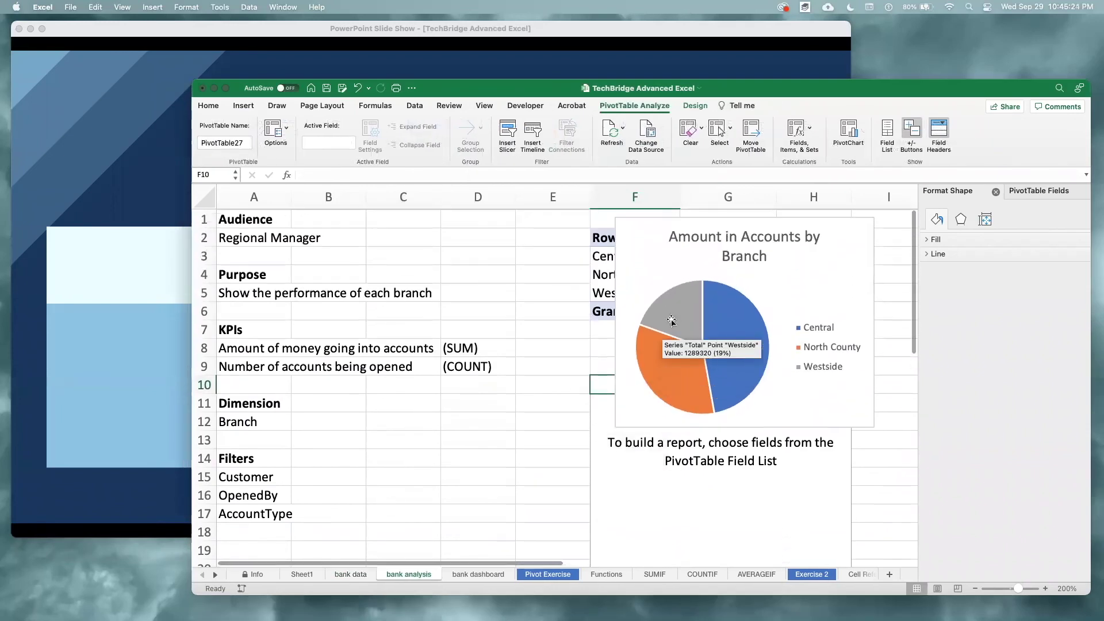
scroll(747, 286, "right", 5)
left_click_drag(640, 267, 865, 270)
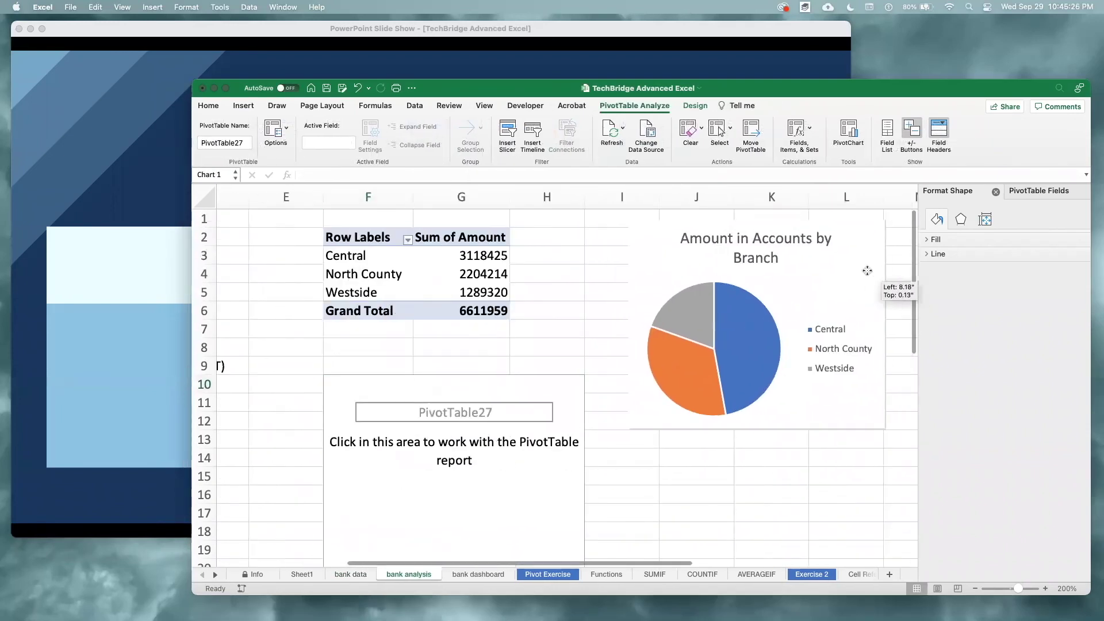
Set up the PivotTable at F10 with Branch as rows and Amount as values.
left_click(459, 422)
scroll(501, 426, "left", 5)
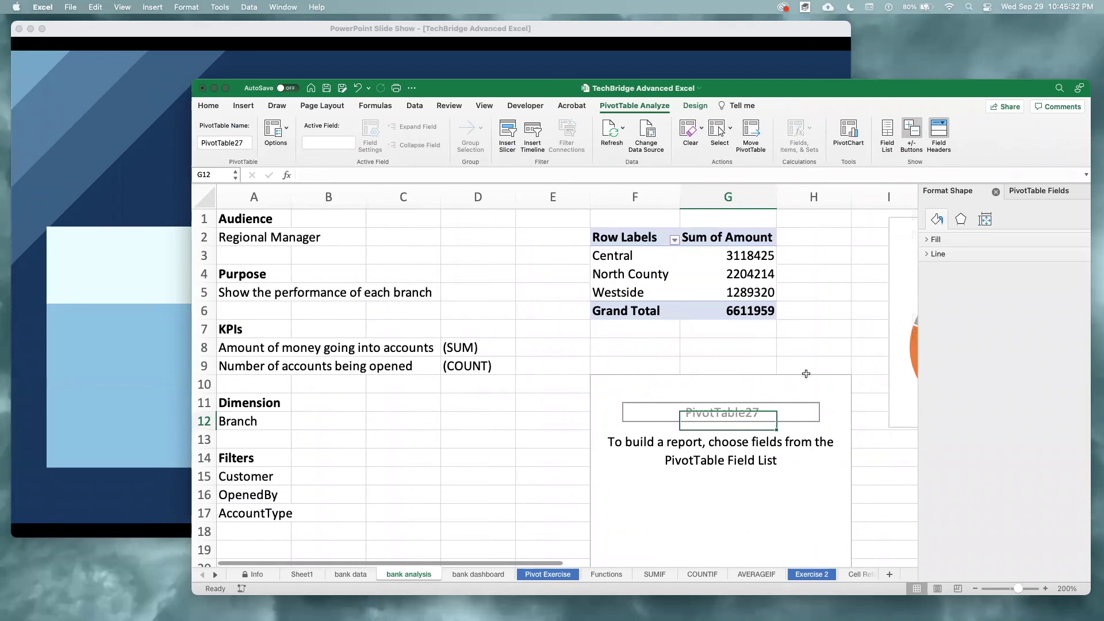
left_click(1061, 194)
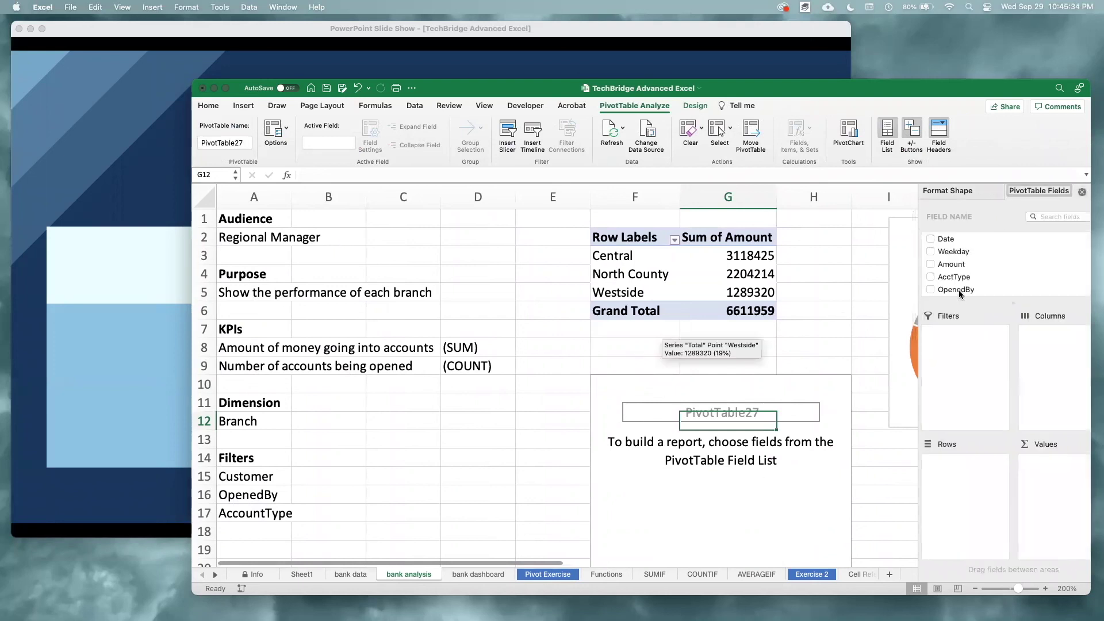
left_click_drag(955, 281, 993, 488)
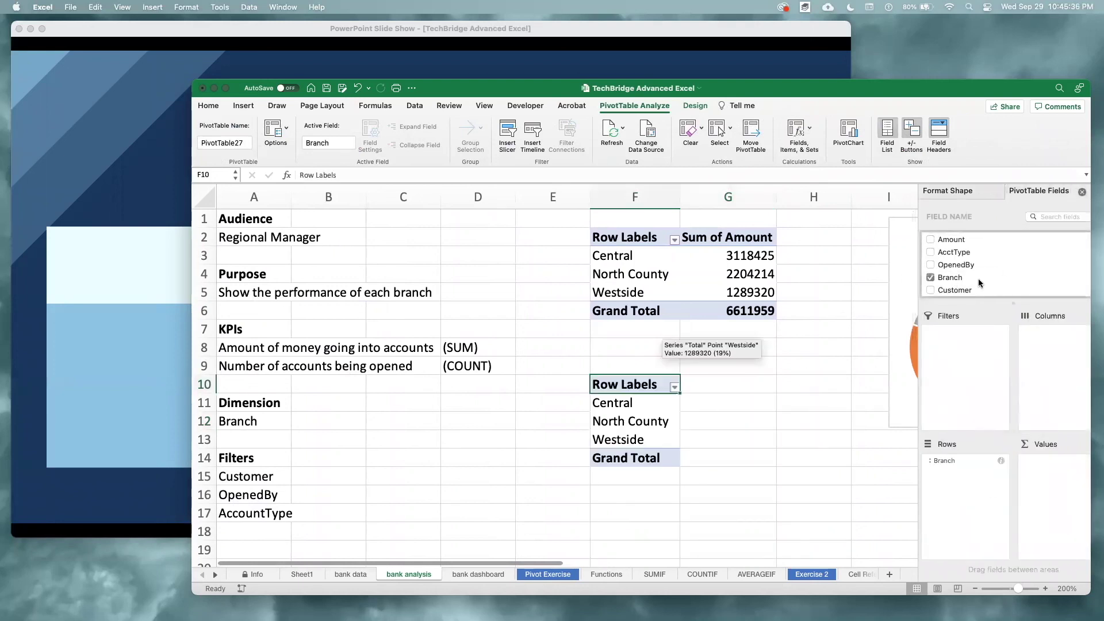
left_click_drag(967, 238, 1058, 468)
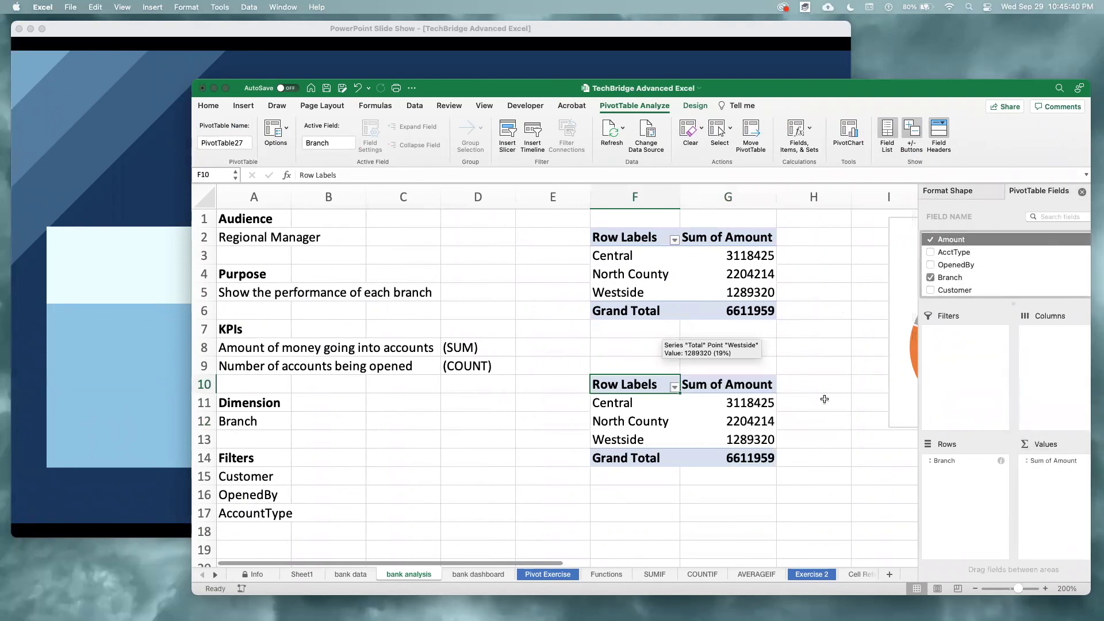
Summarize the Amount values of the PivotTable at F10 by Count and narrow column G slightly.
right_click(734, 413)
mouse_move(810, 495)
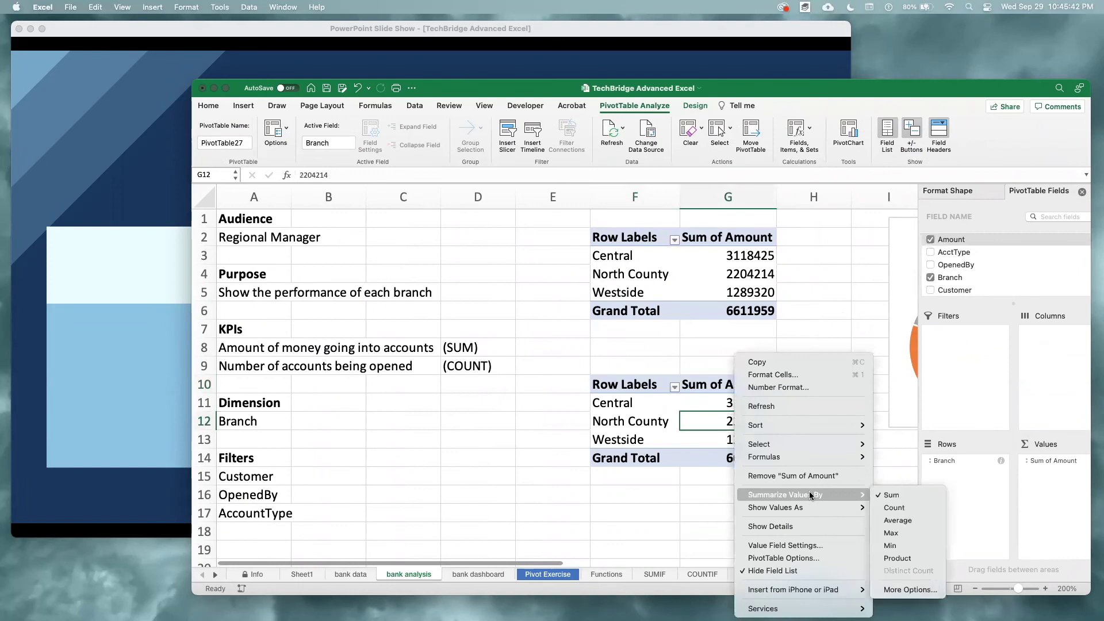
left_click(901, 508)
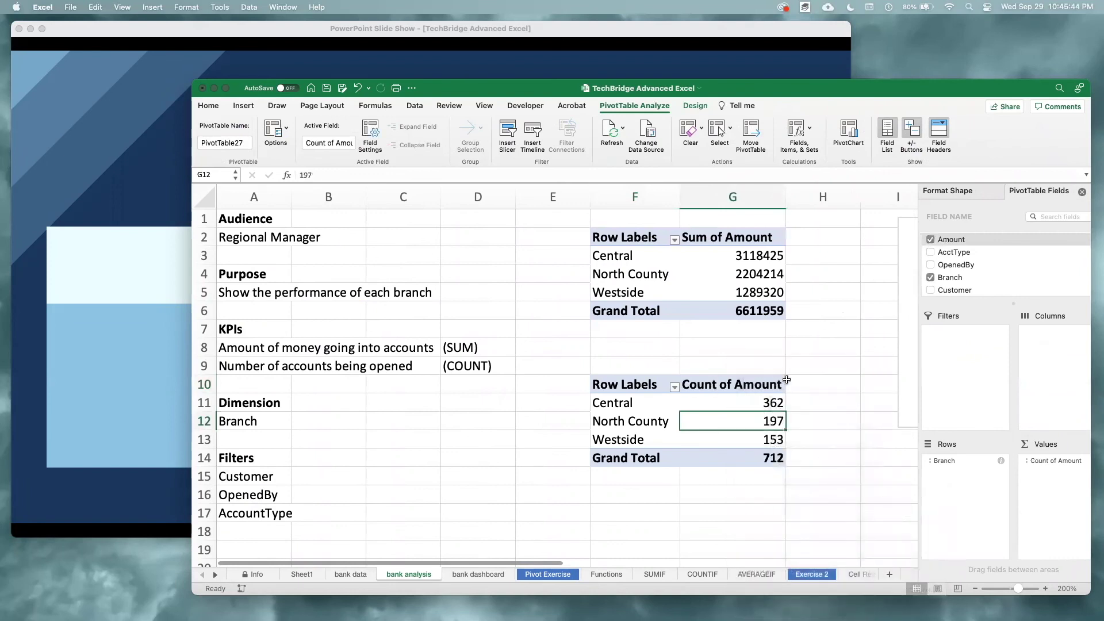
left_click_drag(785, 196, 776, 197)
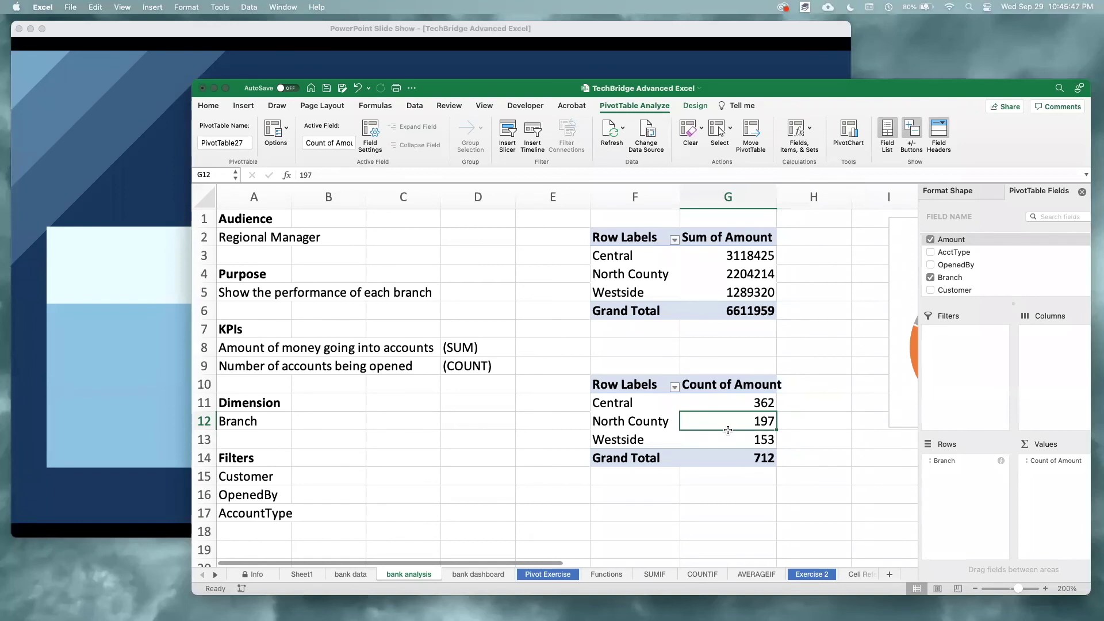
Insert a 2-D pie chart from the Count of Amount PivotTable and make it narrower.
left_click(243, 106)
left_click(625, 146)
left_click(643, 196)
left_click_drag(774, 380, 654, 381)
Change the new pie chart's title to "Number of Accounts by Branch".
left_click(514, 273)
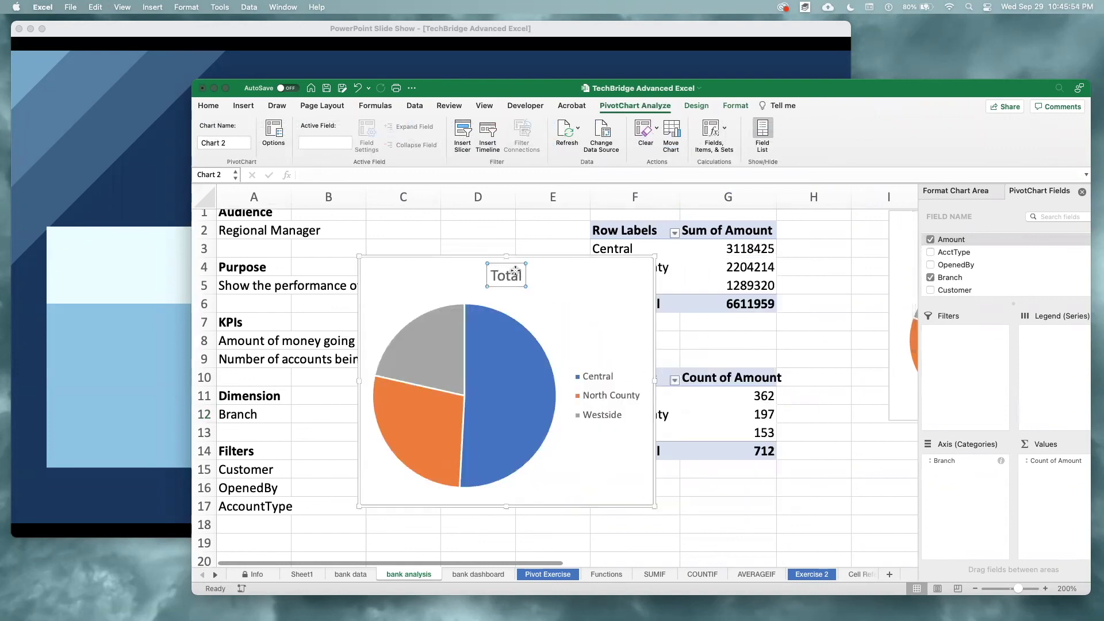
type("Number of Accon")
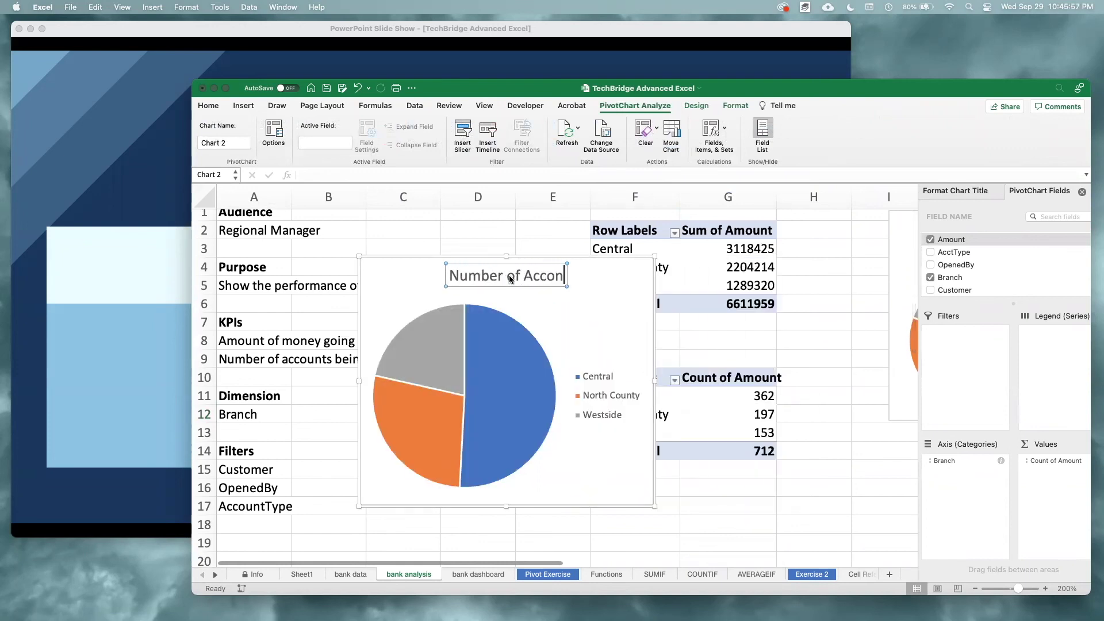
key("BackSpace")
type("unts by Branch")
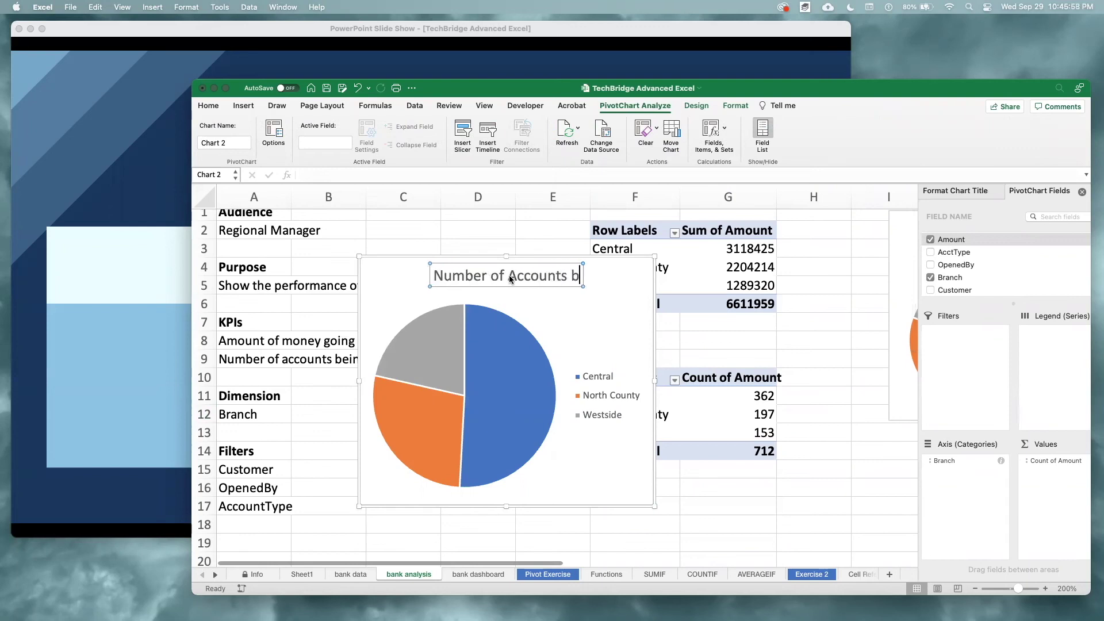
left_click(582, 321)
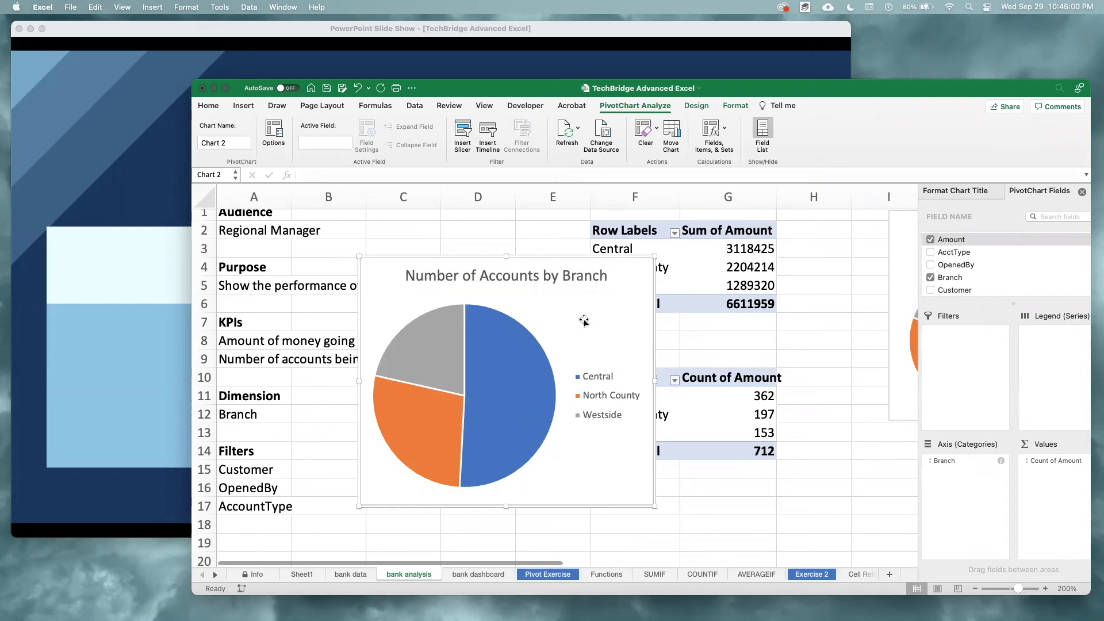
Move the "Number of Accounts by Branch" chart over columns F to H and shrink it to end near row 14.
left_click_drag(601, 323, 825, 320)
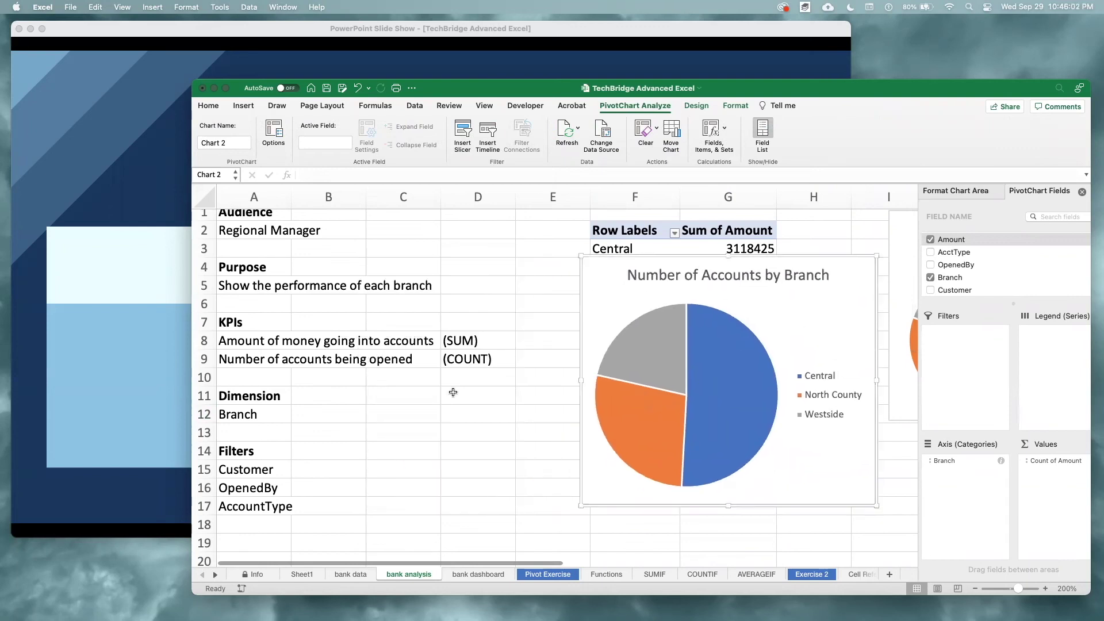
scroll(450, 389, "down", 4)
left_click_drag(874, 430, 859, 353)
scroll(690, 374, "up", 3)
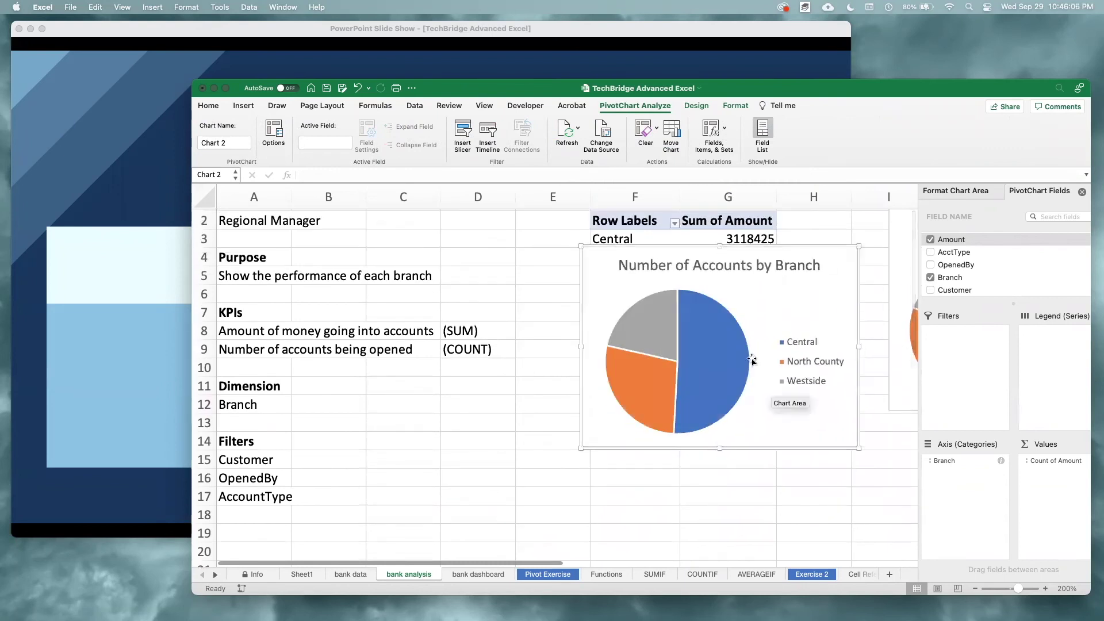
left_click(626, 470)
left_click(624, 494)
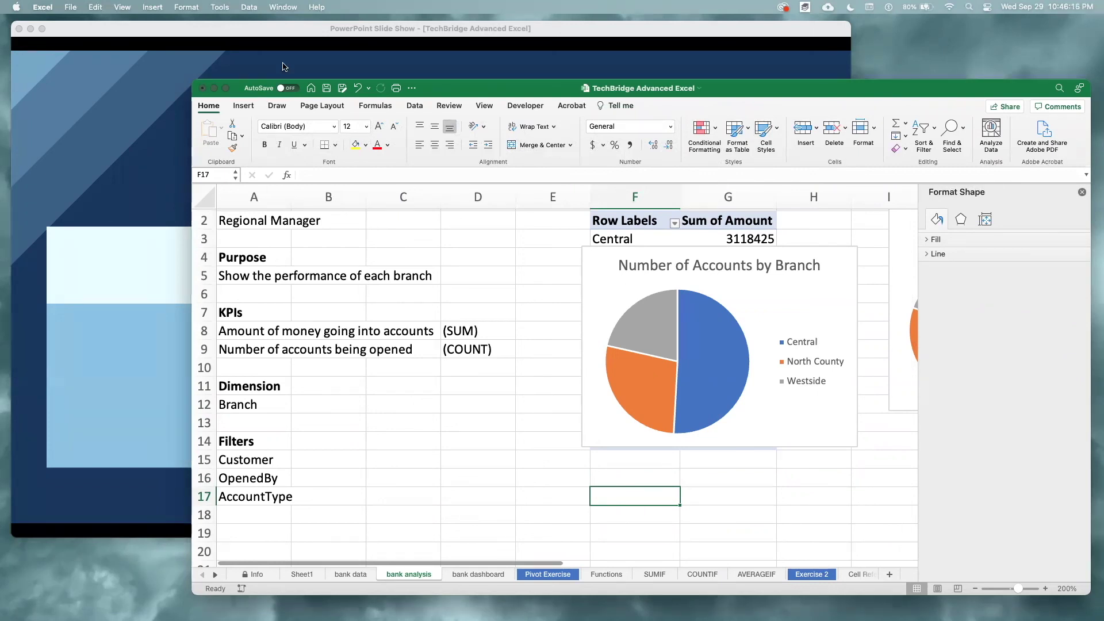
left_click(243, 106)
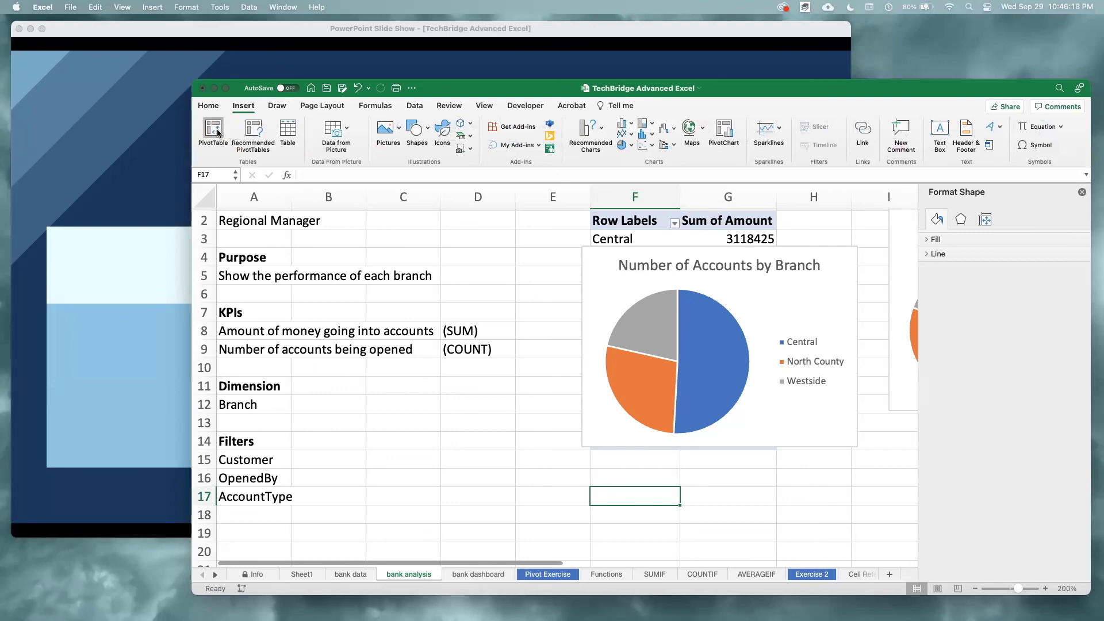
left_click(213, 133)
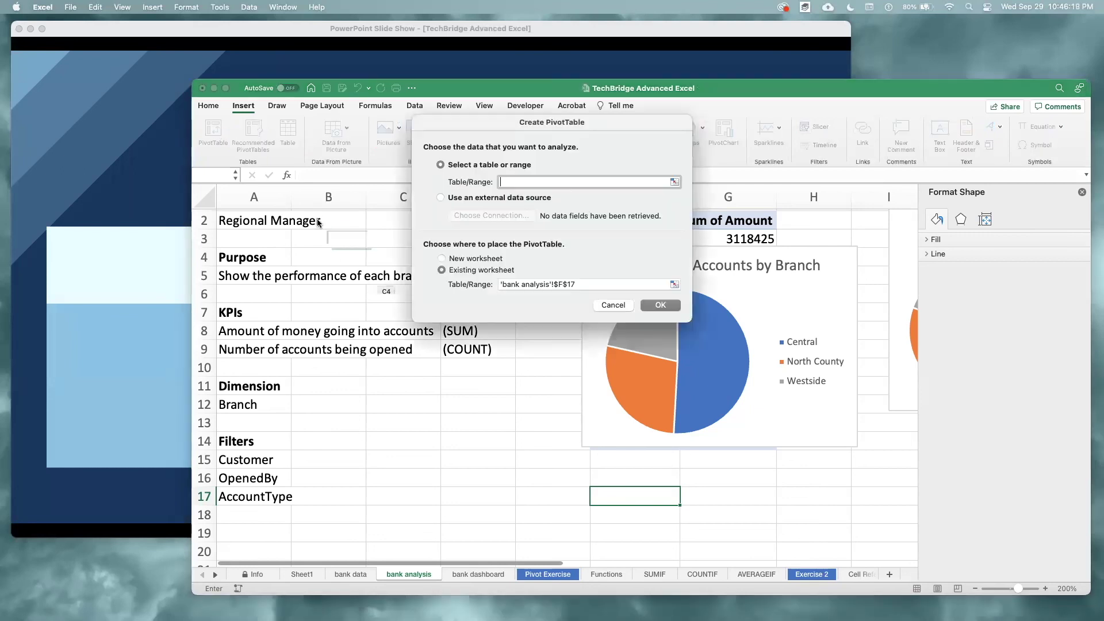
left_click(613, 305)
Create a PivotTable from Table1 on the bank data sheet, placed in cell F20 of the existing bank analysis sheet.
left_click(349, 574)
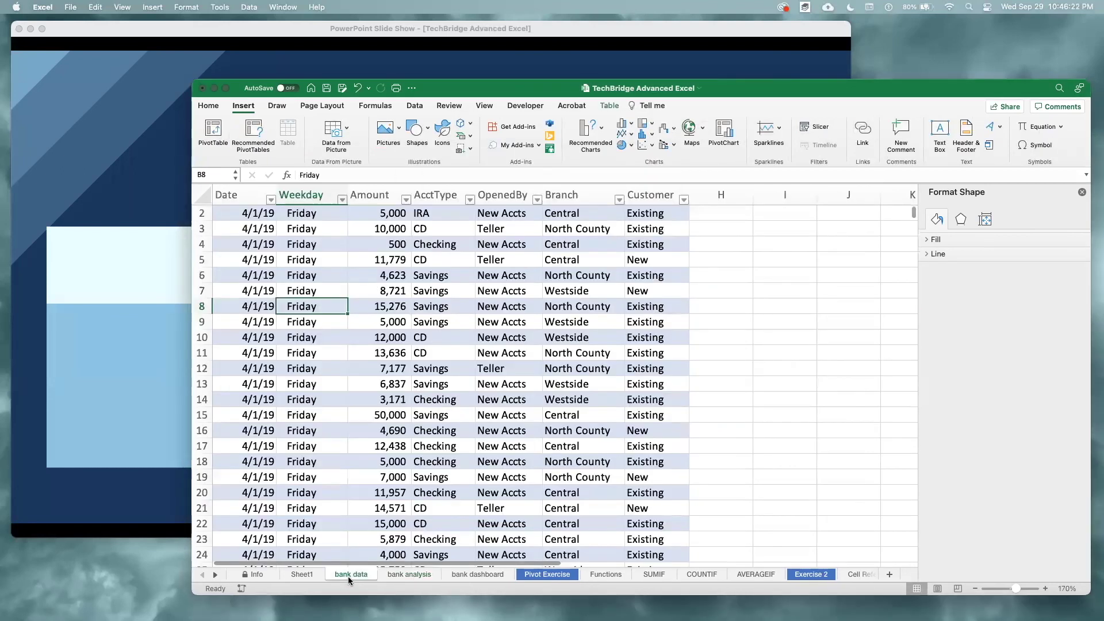
left_click(212, 131)
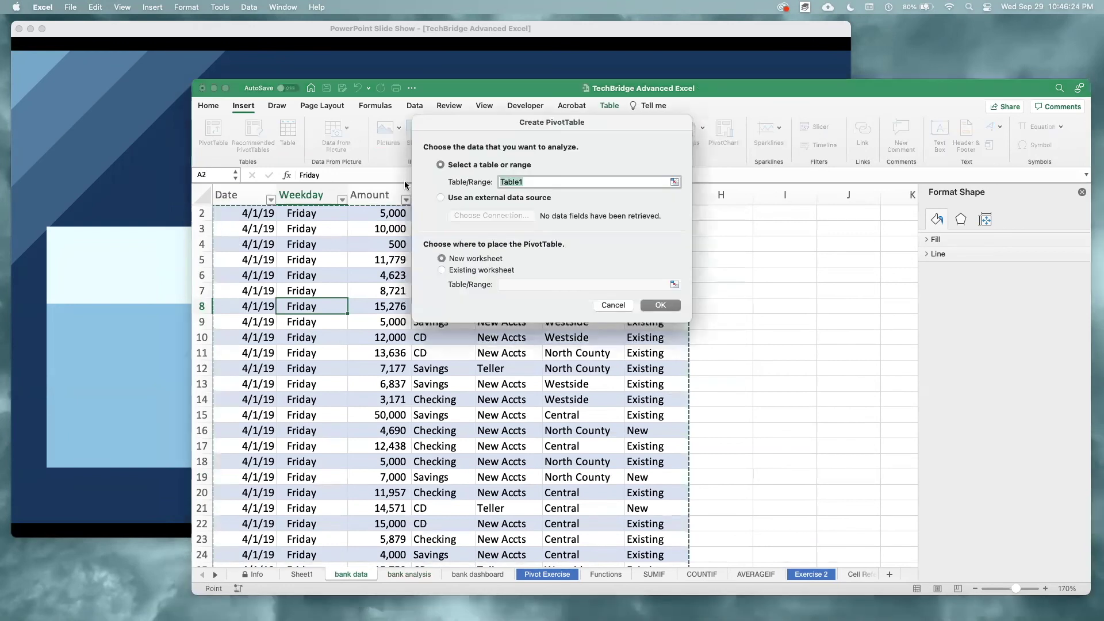
left_click(489, 270)
left_click(409, 574)
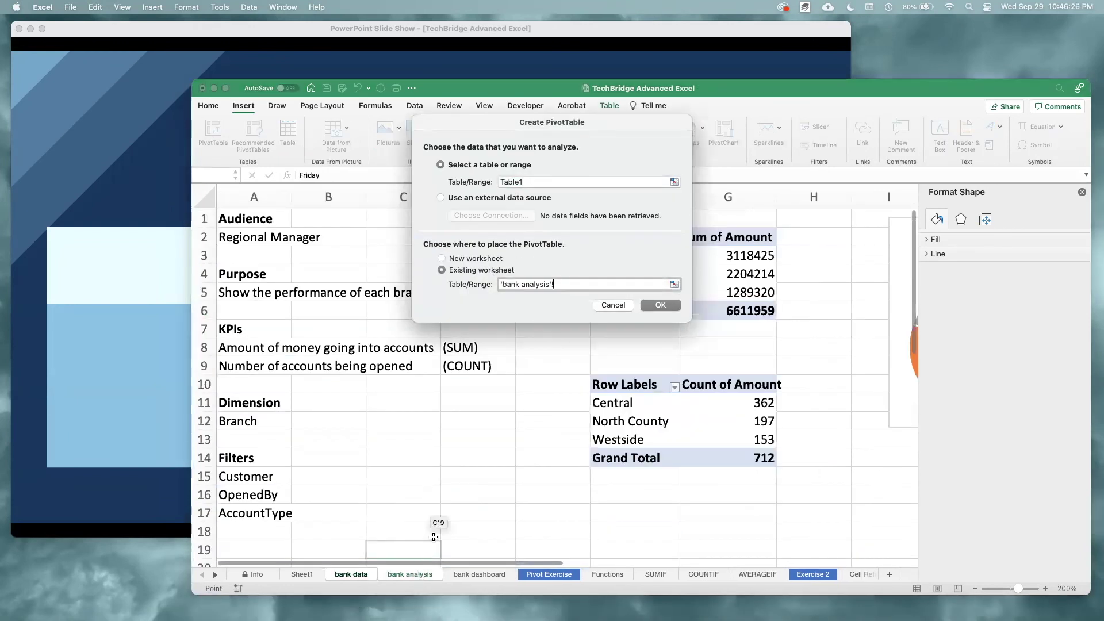
scroll(529, 513, "down", 1)
left_click(636, 458)
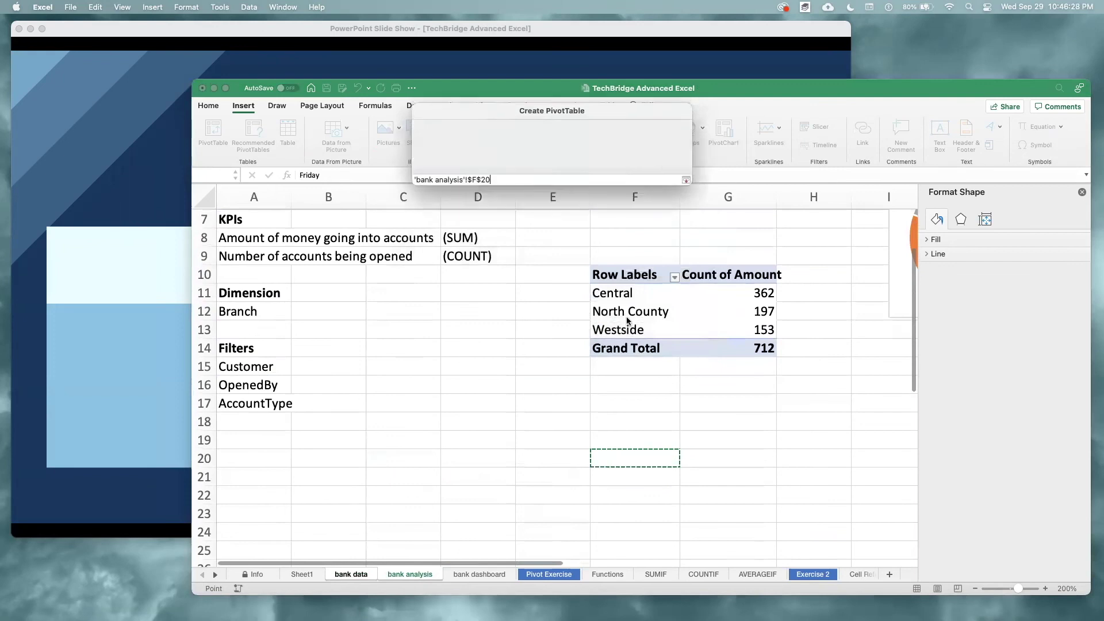
left_click(660, 305)
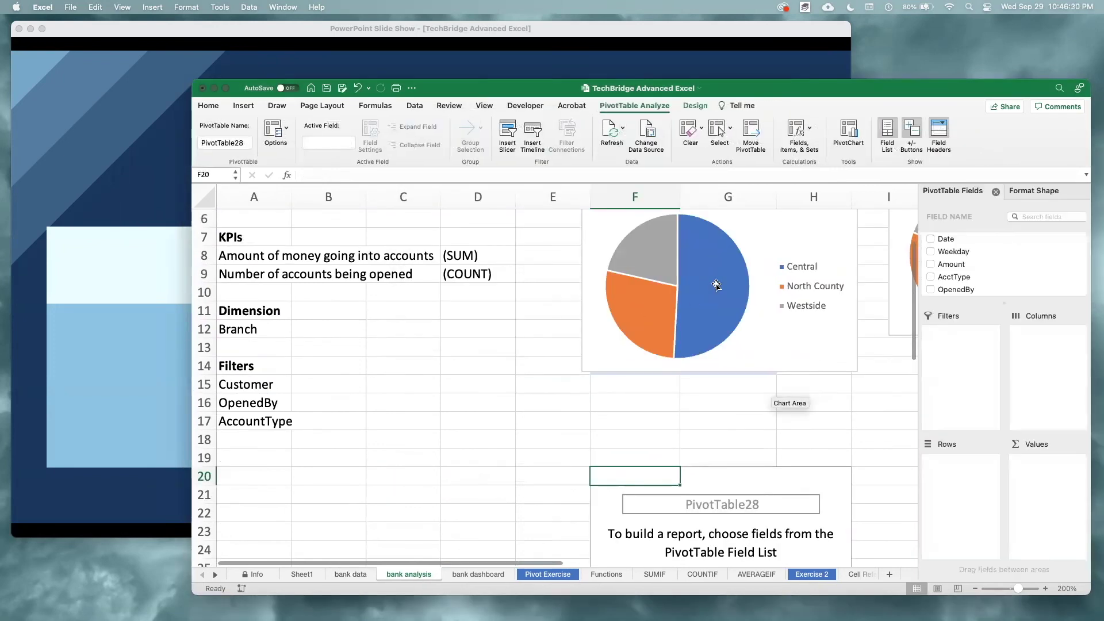
Set up the PivotTable at F20 with Branch as rows, AcctType as columns and Amount as values.
scroll(1002, 260, "down", 2)
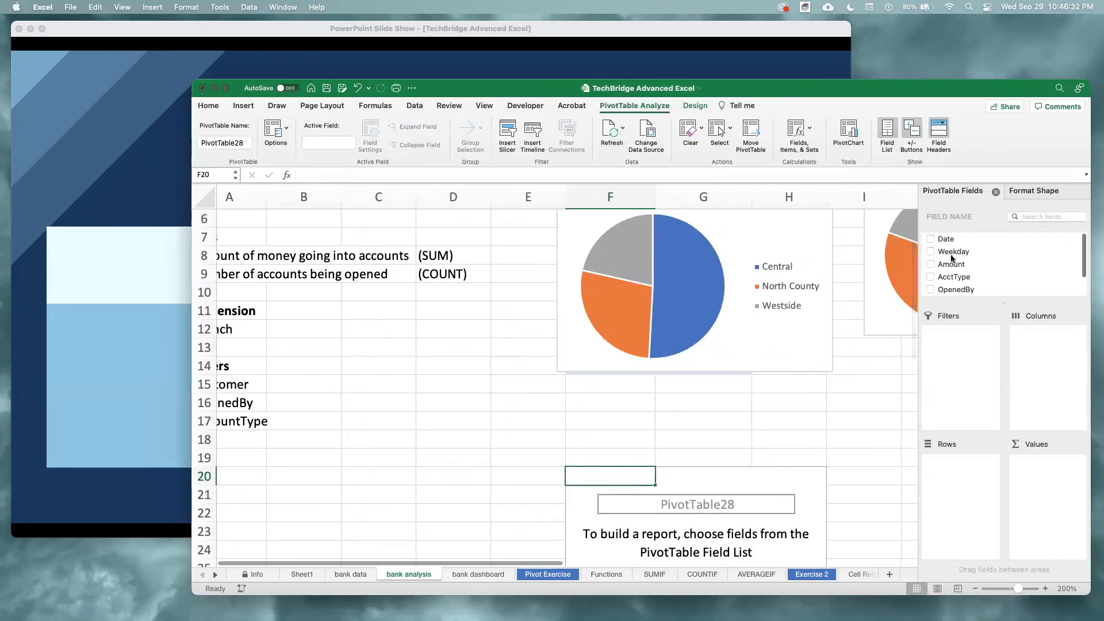
left_click_drag(954, 280, 965, 513)
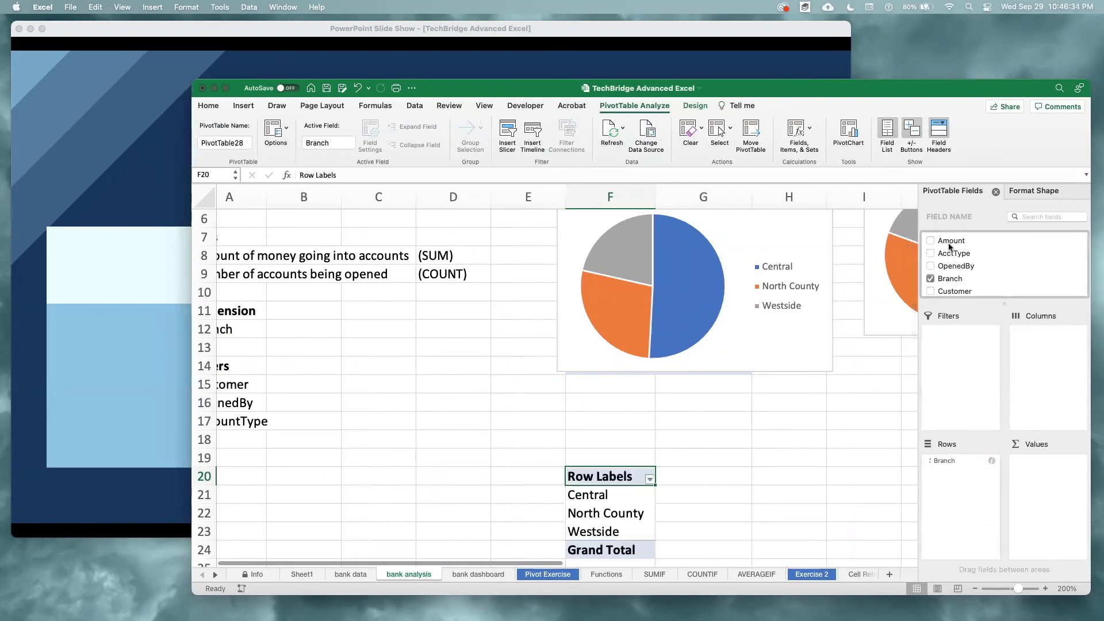
left_click_drag(973, 257, 1023, 356)
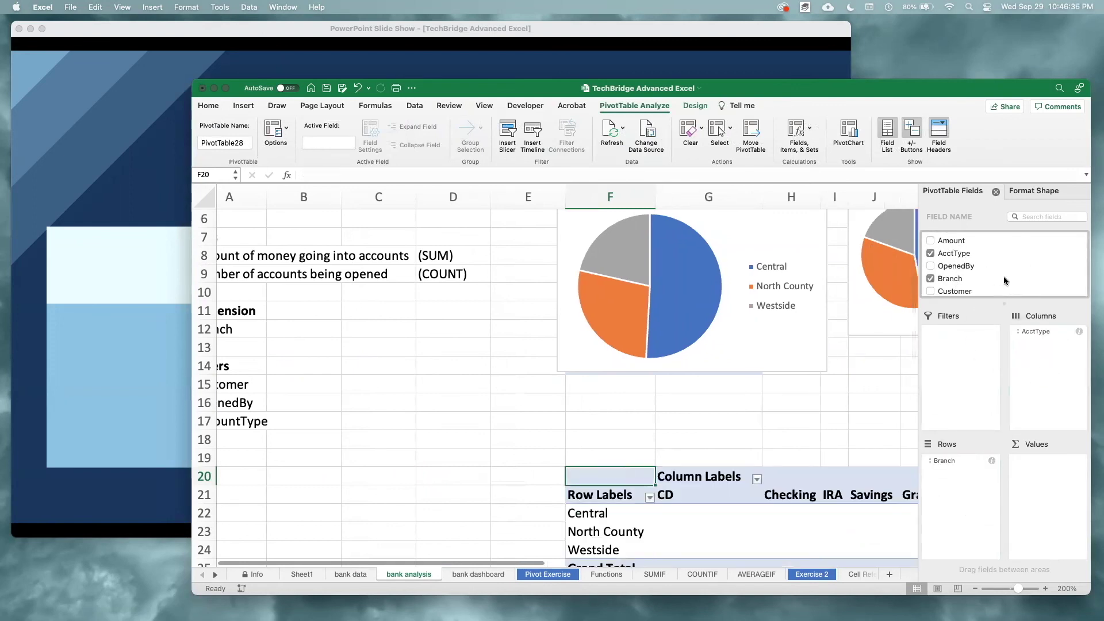
left_click_drag(954, 241, 1046, 499)
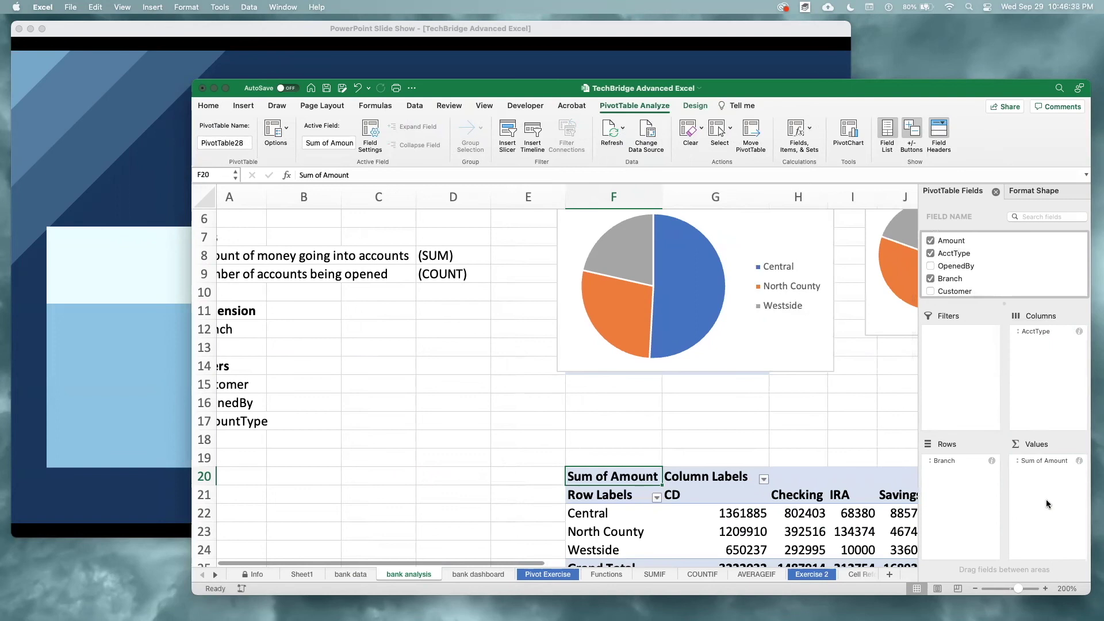
Summarize the Amount values of the branch and account type PivotTable by Count.
scroll(799, 499, "right", 2)
scroll(799, 499, "down", 2)
scroll(800, 499, "right", 2)
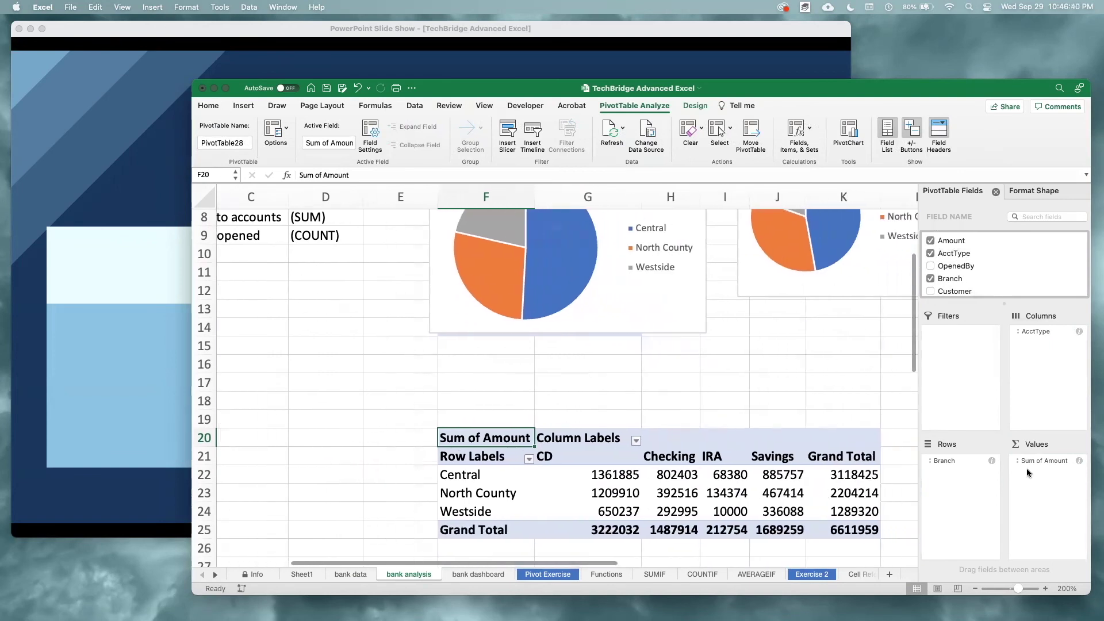
right_click(732, 495)
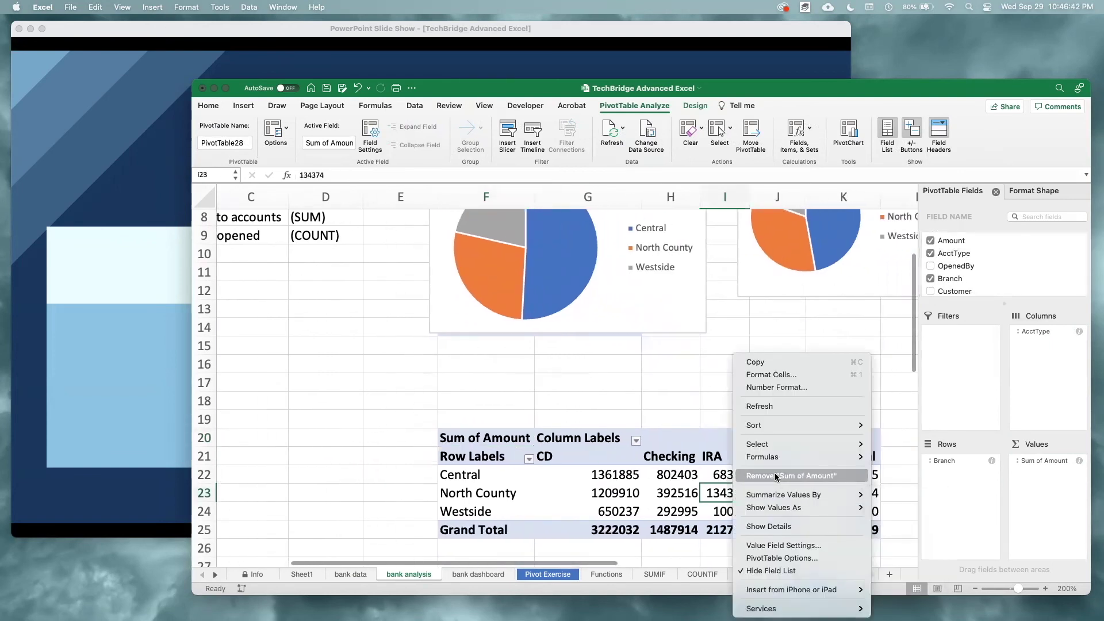
mouse_move(776, 495)
left_click(912, 498)
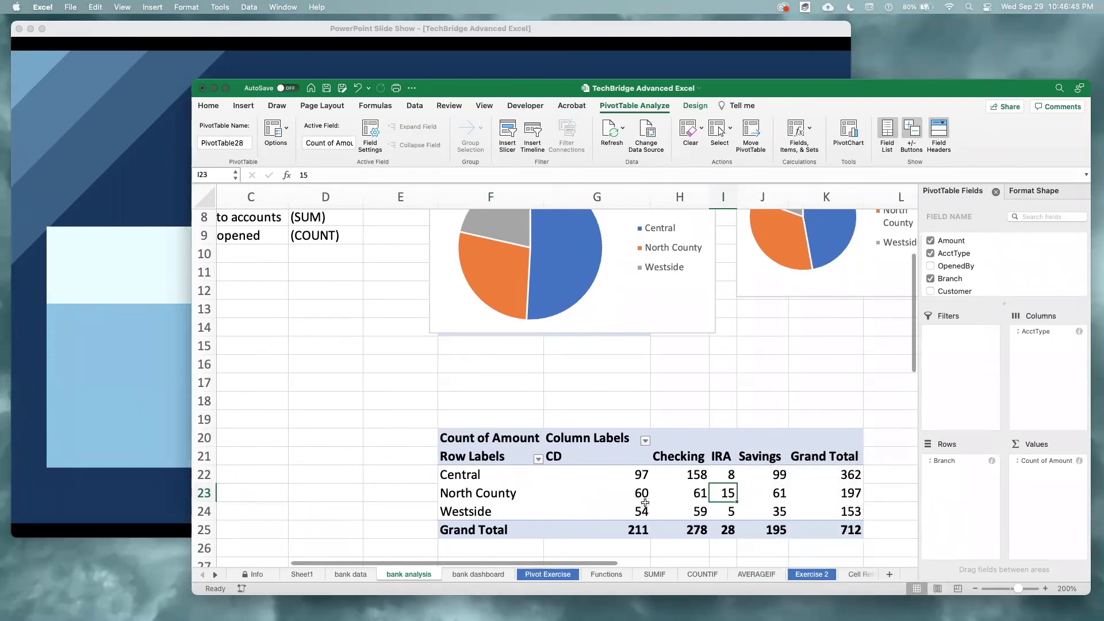
Insert a clustered column PivotChart from the branch and account type PivotTable and move it below the pie charts, starting at row 16.
scroll(697, 480, "down", 2)
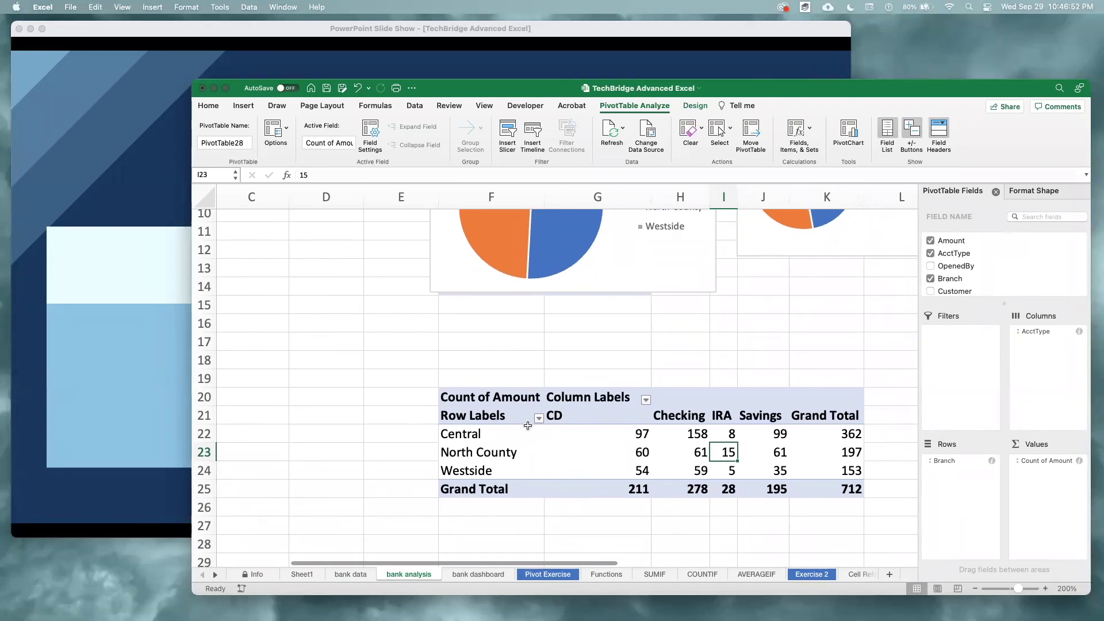
left_click(242, 107)
left_click(622, 130)
left_click(647, 171)
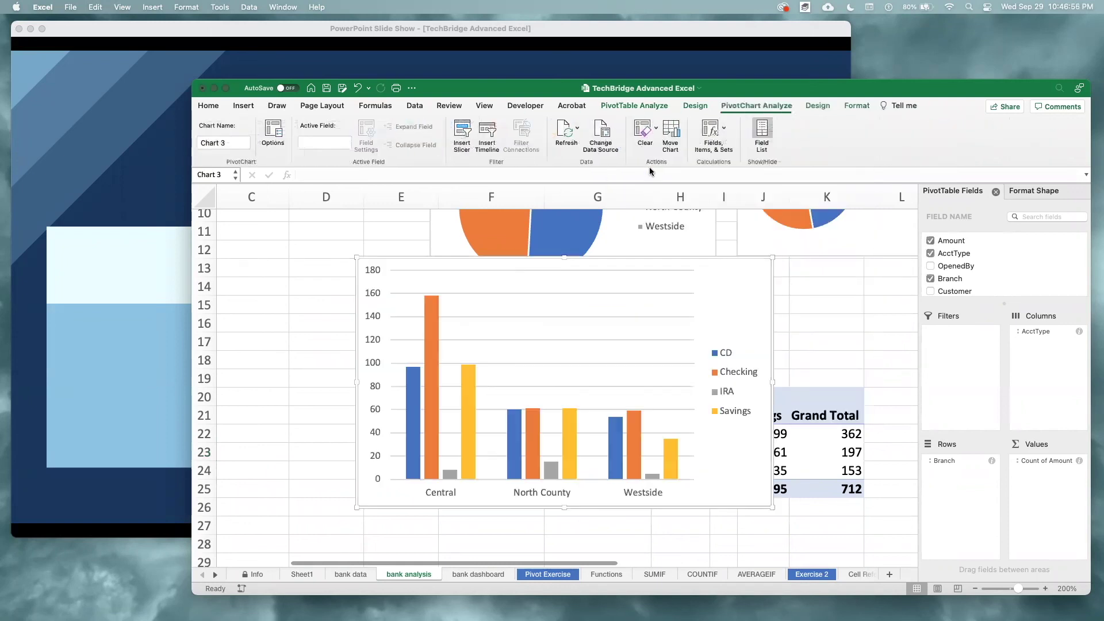
scroll(729, 257, "down", 2)
scroll(723, 250, "up", 1)
left_click_drag(725, 253, 778, 321)
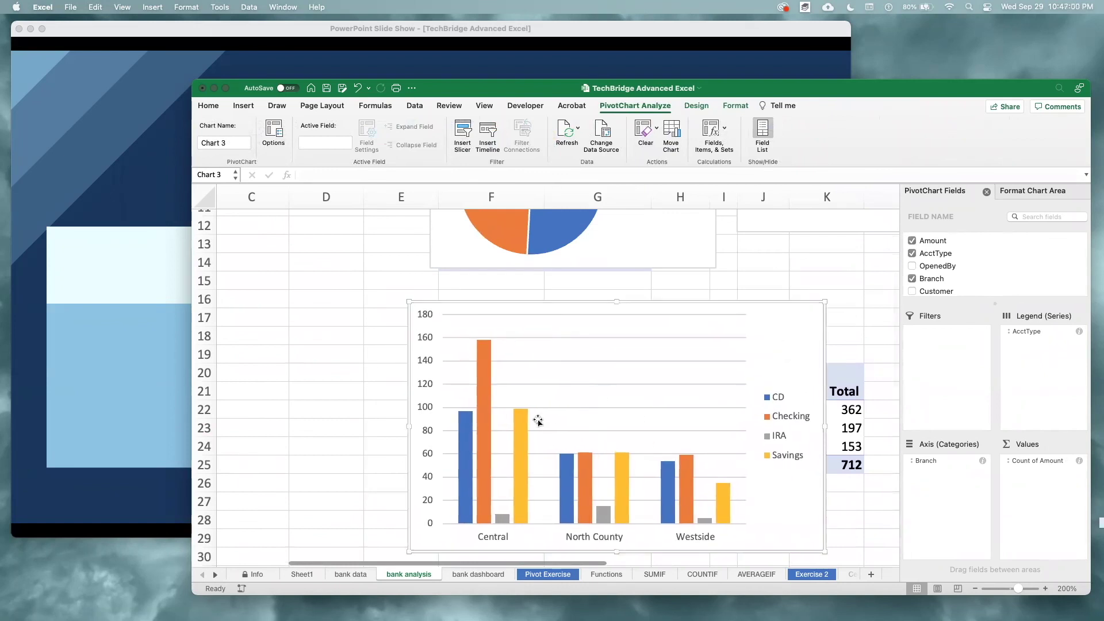
mouse_move(527, 422)
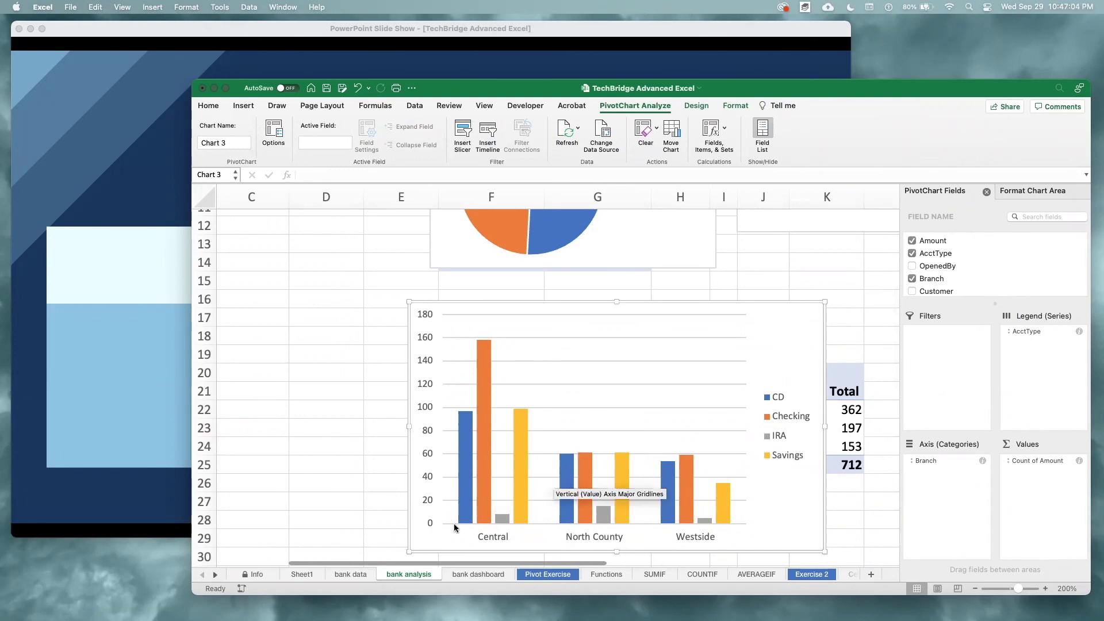
mouse_move(481, 487)
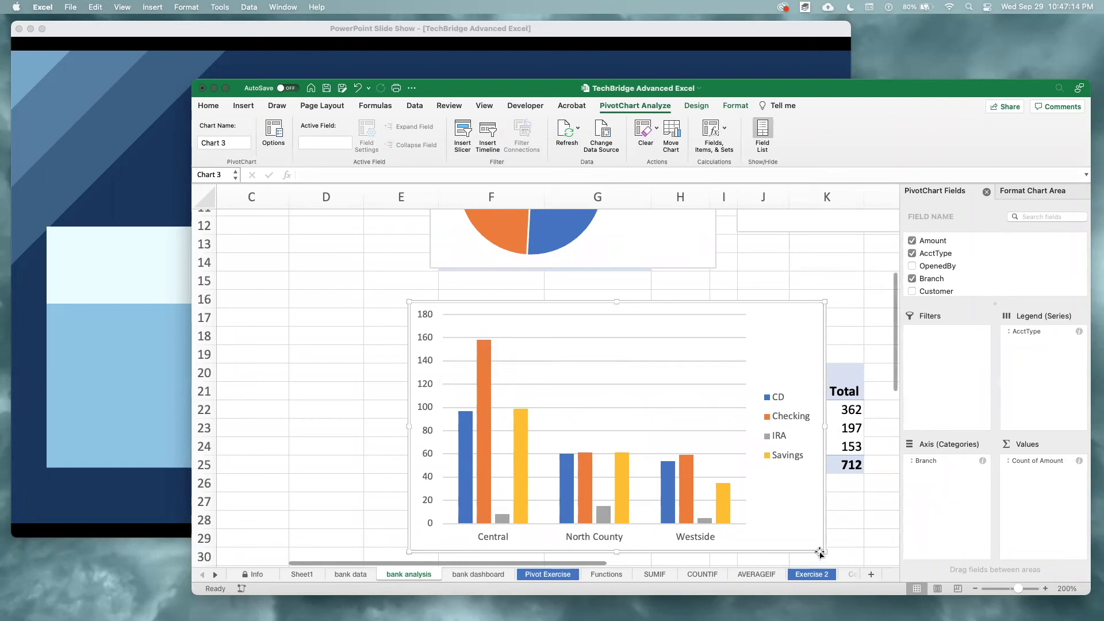
scroll(770, 537, "down", 2)
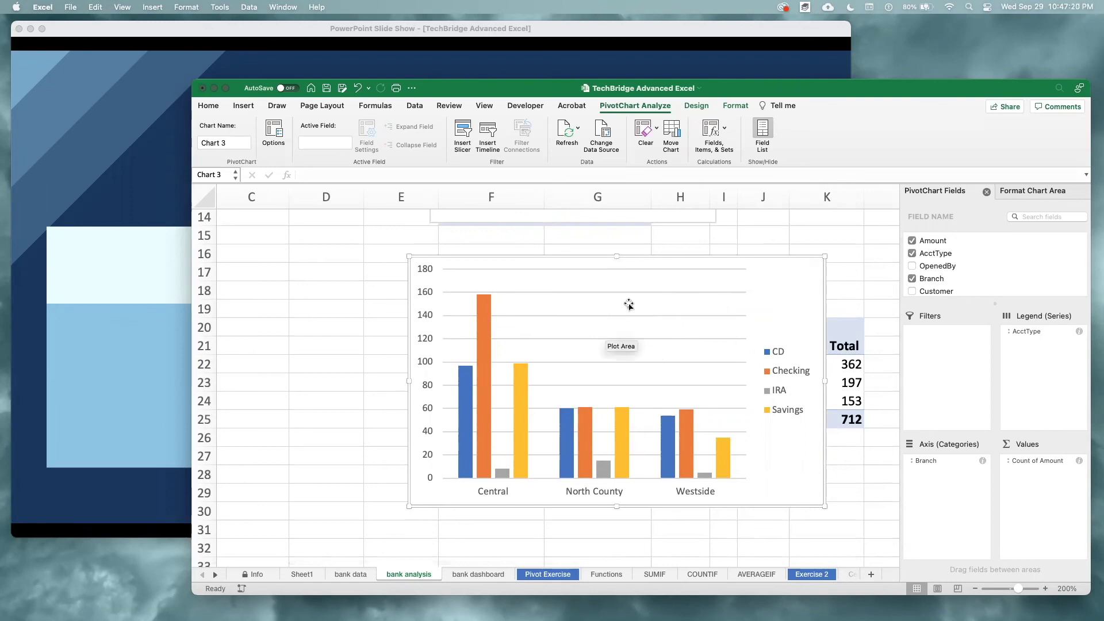
Move the "Number of Accounts by Branch" pie chart from bank analysis to the bank dashboard sheet as an object.
left_click(301, 350)
scroll(301, 350, "up", 5)
scroll(302, 348, "up", 4)
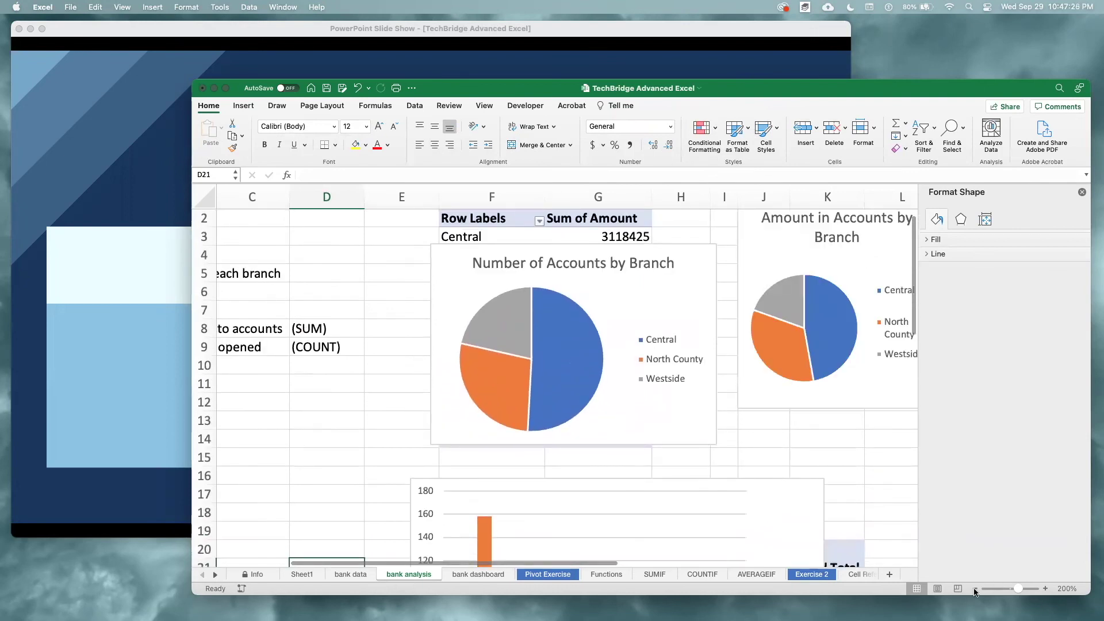
left_click(975, 588)
left_click(975, 589)
scroll(817, 478, "up", 1)
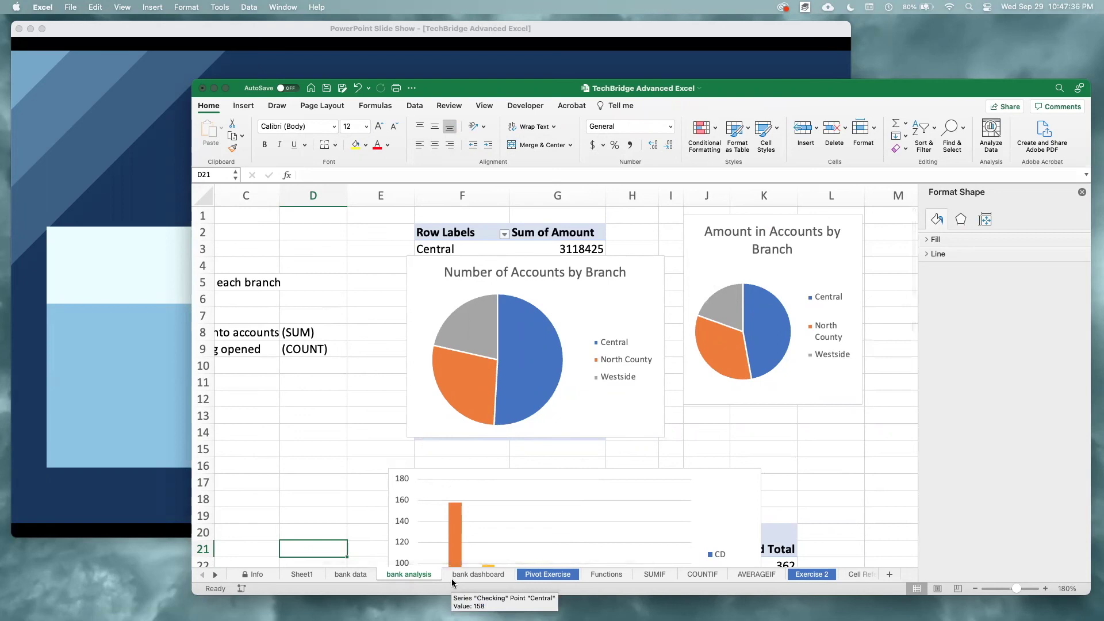
left_click(412, 418)
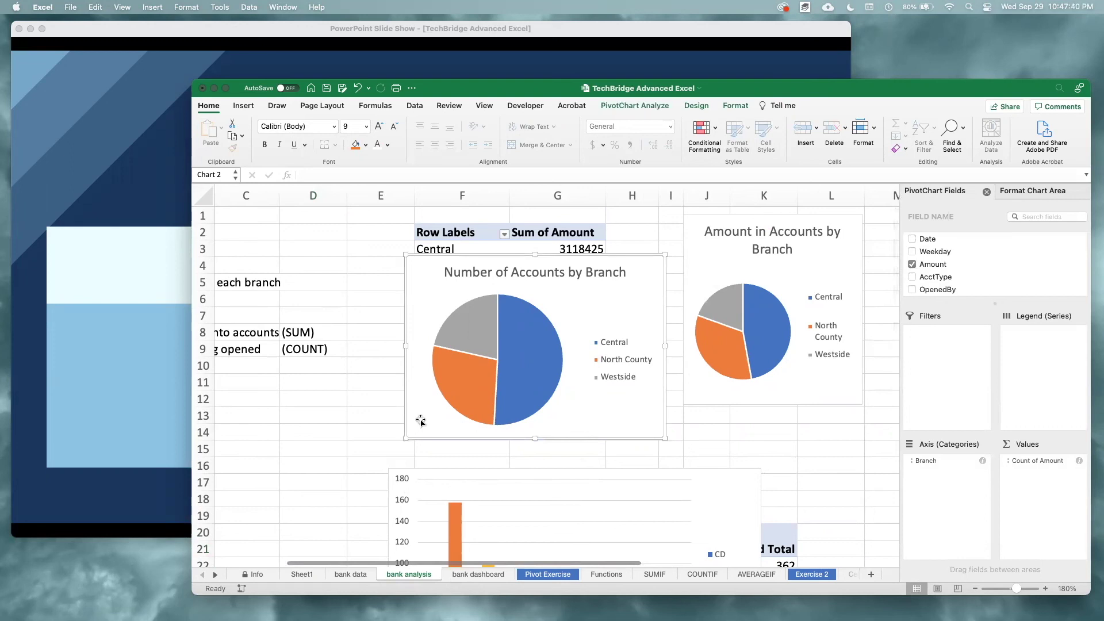
right_click(421, 421)
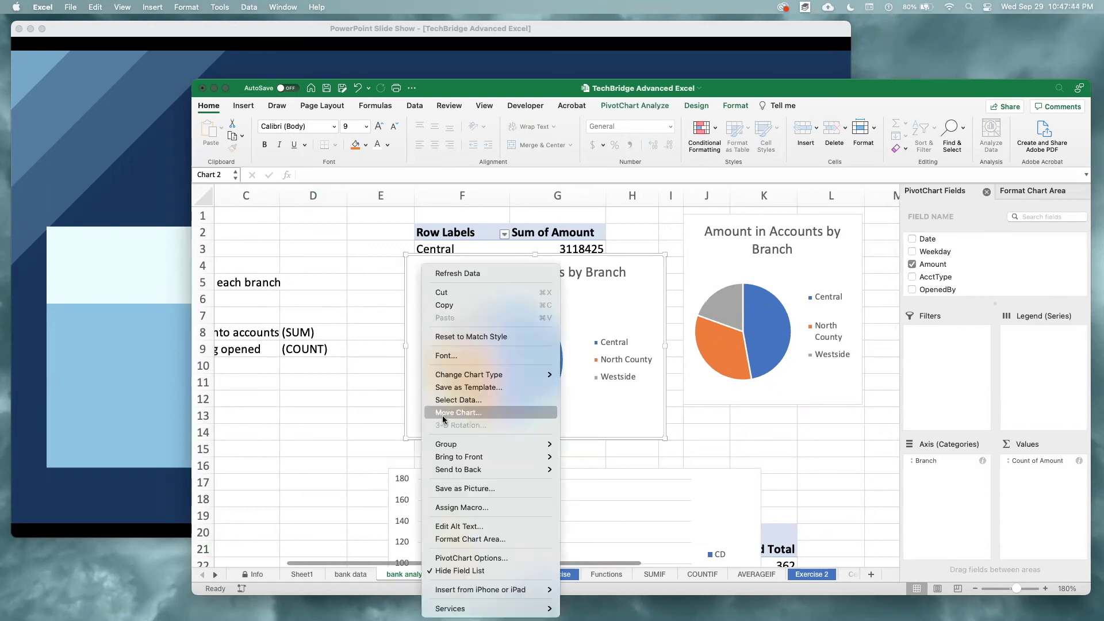
left_click(443, 413)
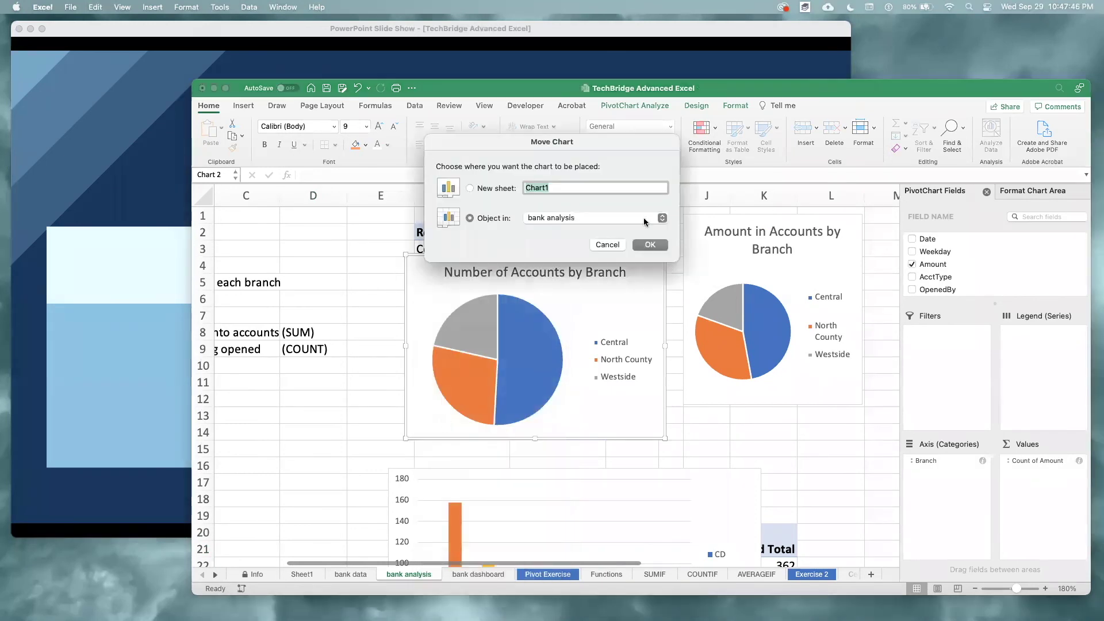
left_click(623, 220)
left_click(616, 233)
left_click(647, 245)
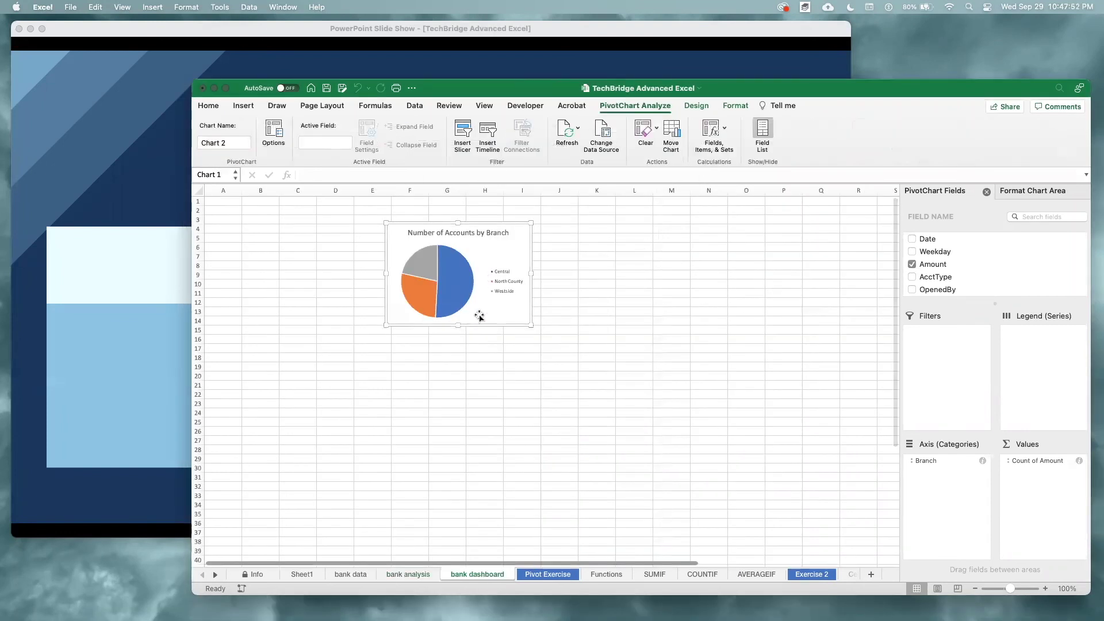
Move the "Amount in Accounts by Branch" pie chart from bank analysis to the bank dashboard sheet as an object.
left_click(405, 573)
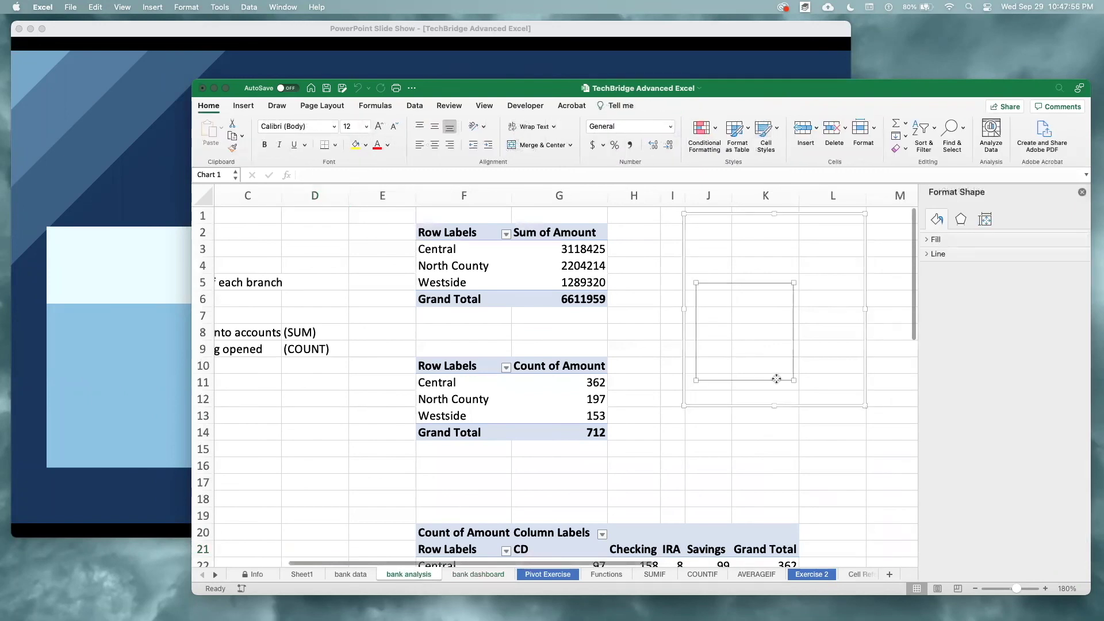
left_click(655, 370)
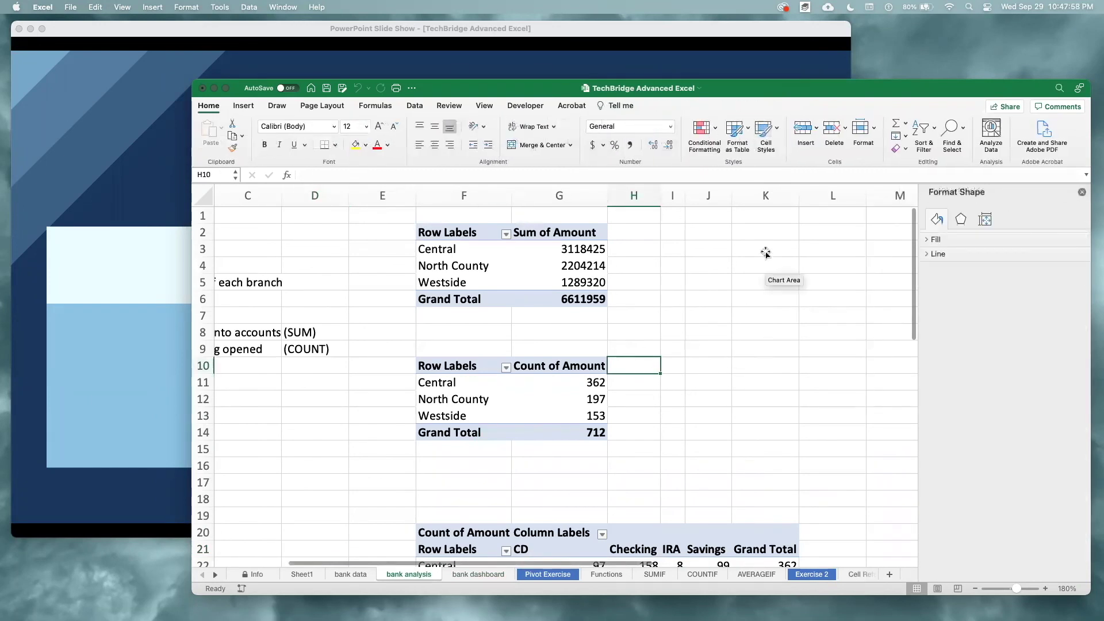
scroll(765, 253, "up", 1)
left_click(739, 264)
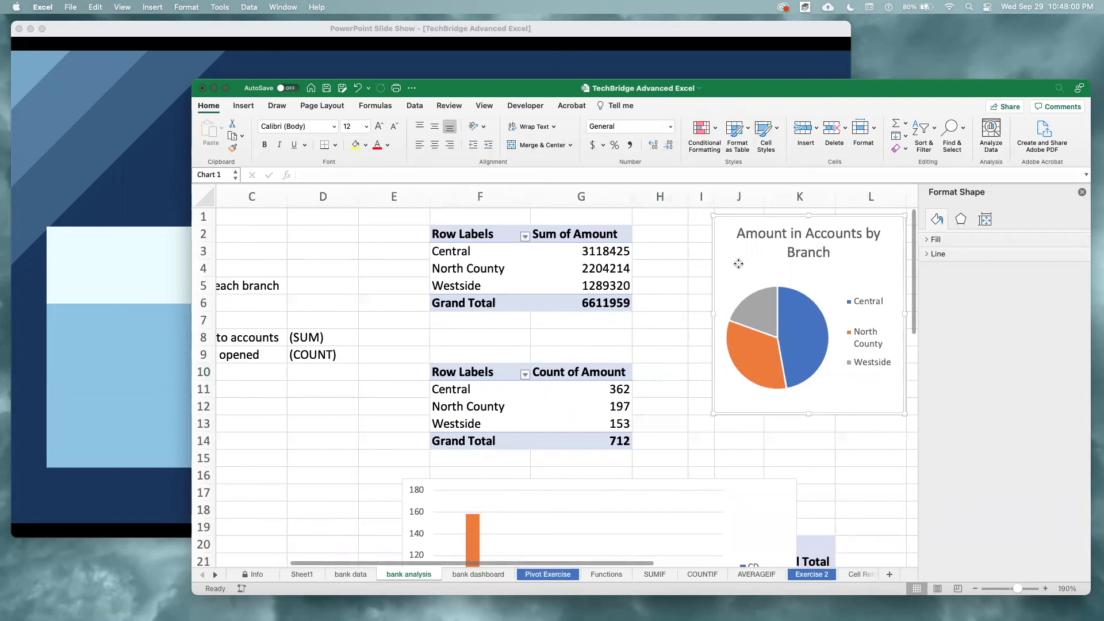
right_click(739, 264)
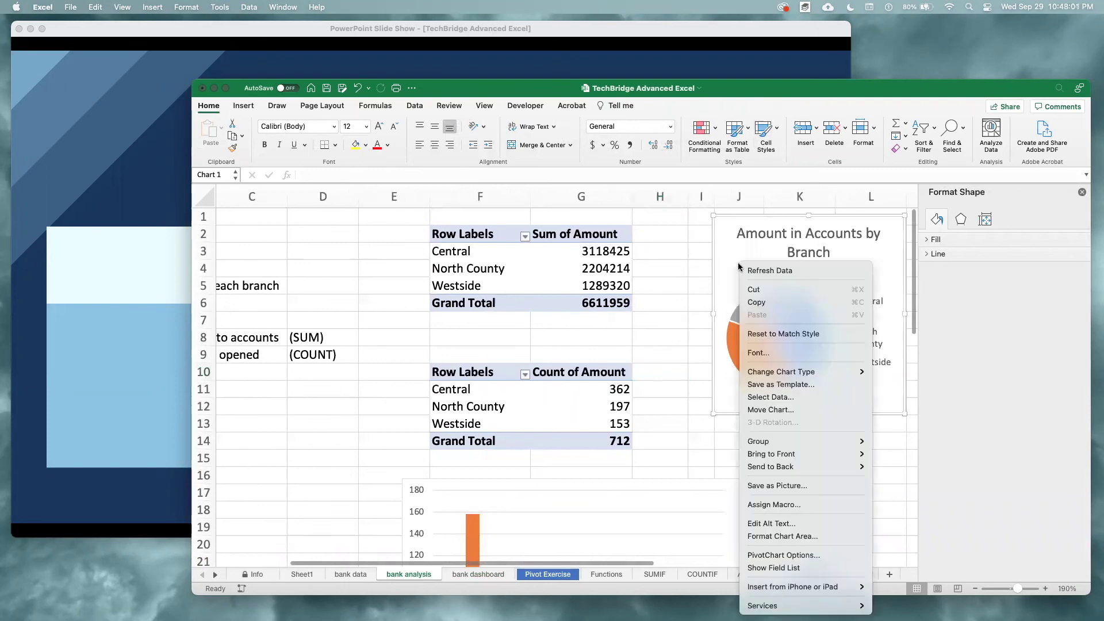
left_click(788, 409)
left_click(570, 222)
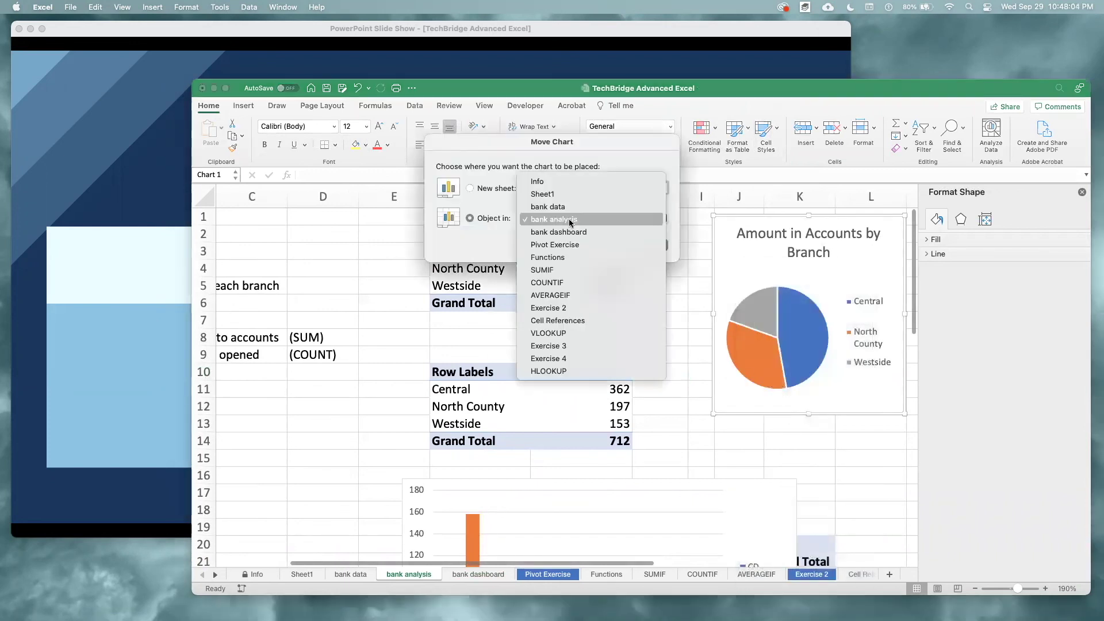
left_click(572, 232)
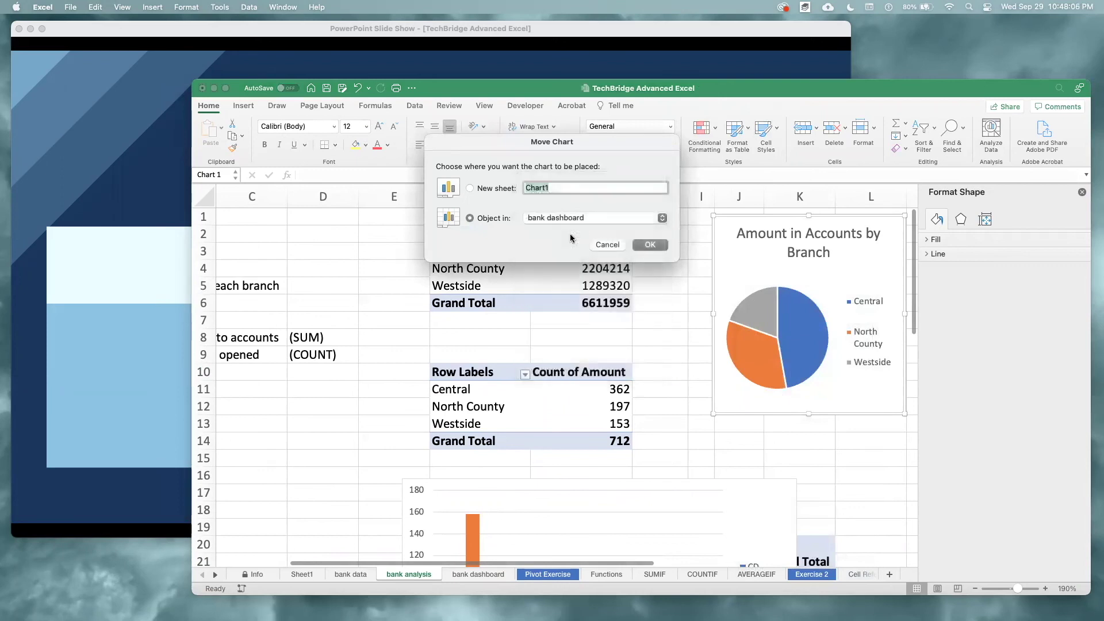
left_click(648, 244)
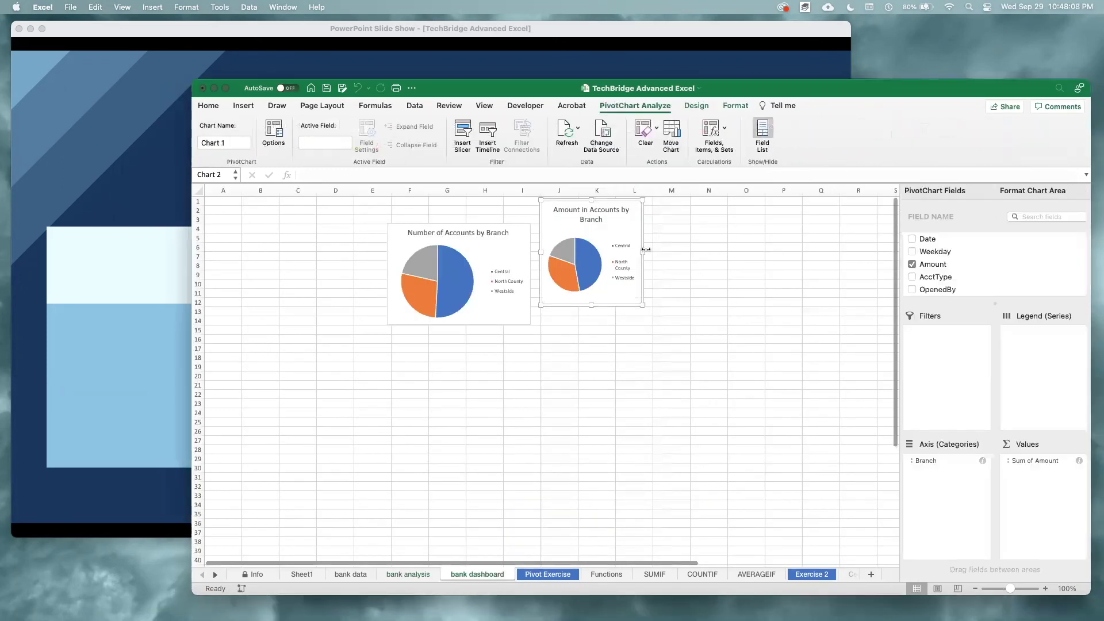
Move the clustered column chart of account types by branch from bank analysis to the bank dashboard sheet as an object.
left_click(423, 571)
scroll(688, 512, "down", 5)
left_click_drag(799, 312, 799, 519)
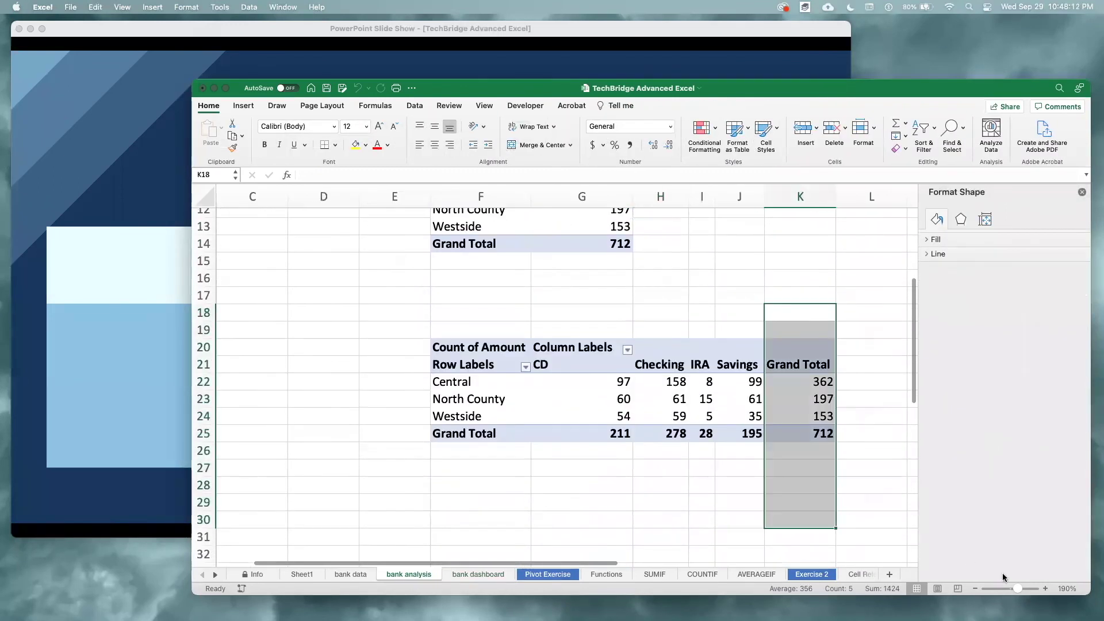
left_click(1046, 589)
key("alt+F1")
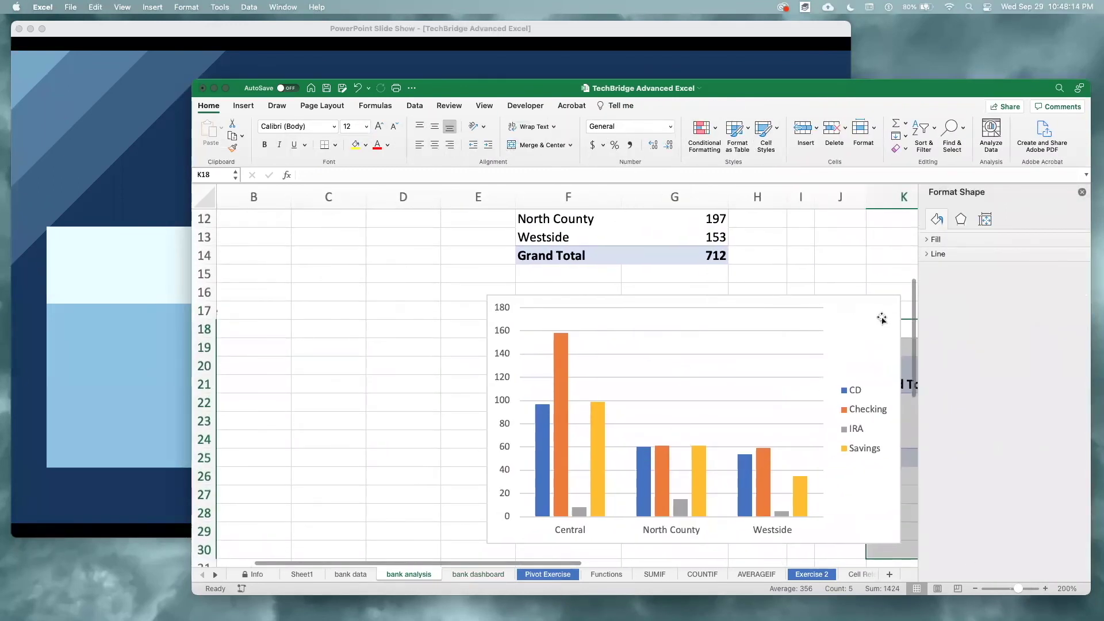
right_click(882, 316)
left_click(913, 412)
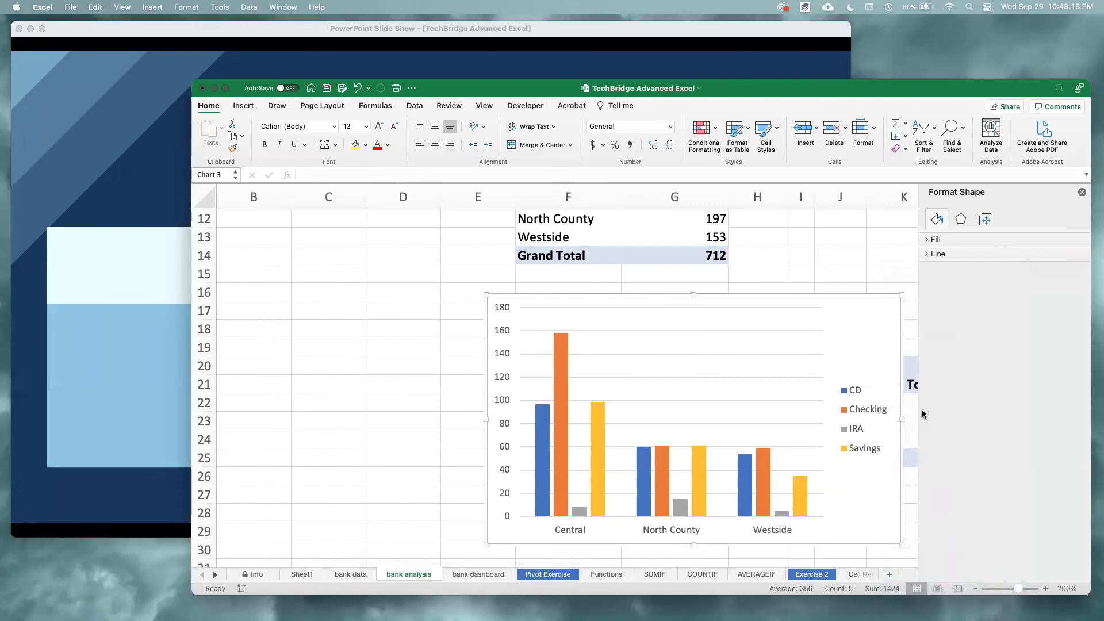
left_click(554, 218)
left_click(556, 232)
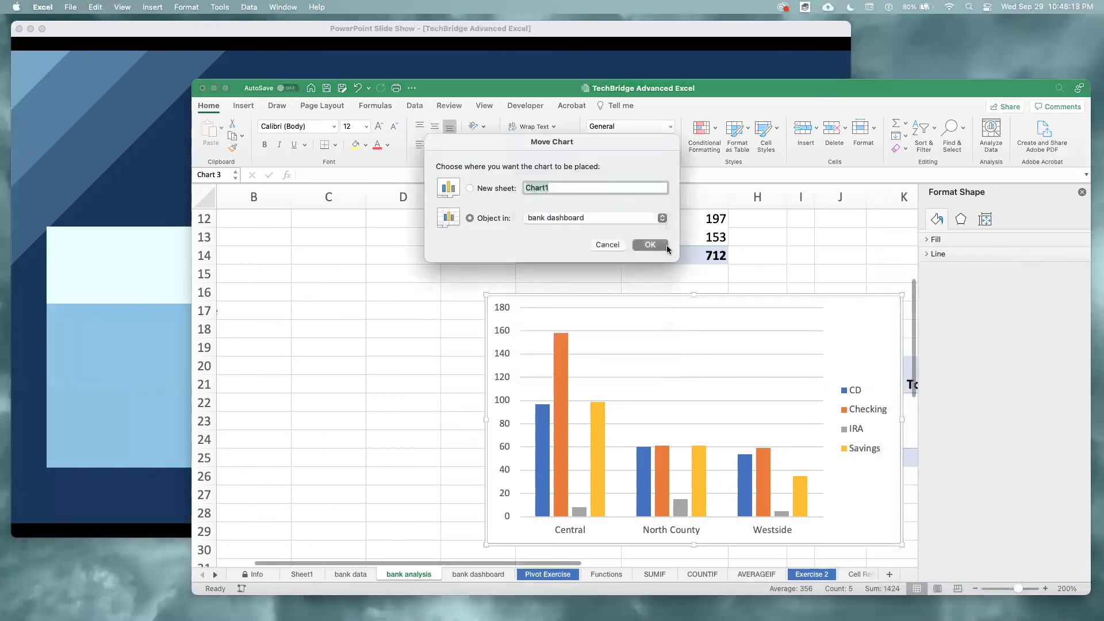
left_click(650, 245)
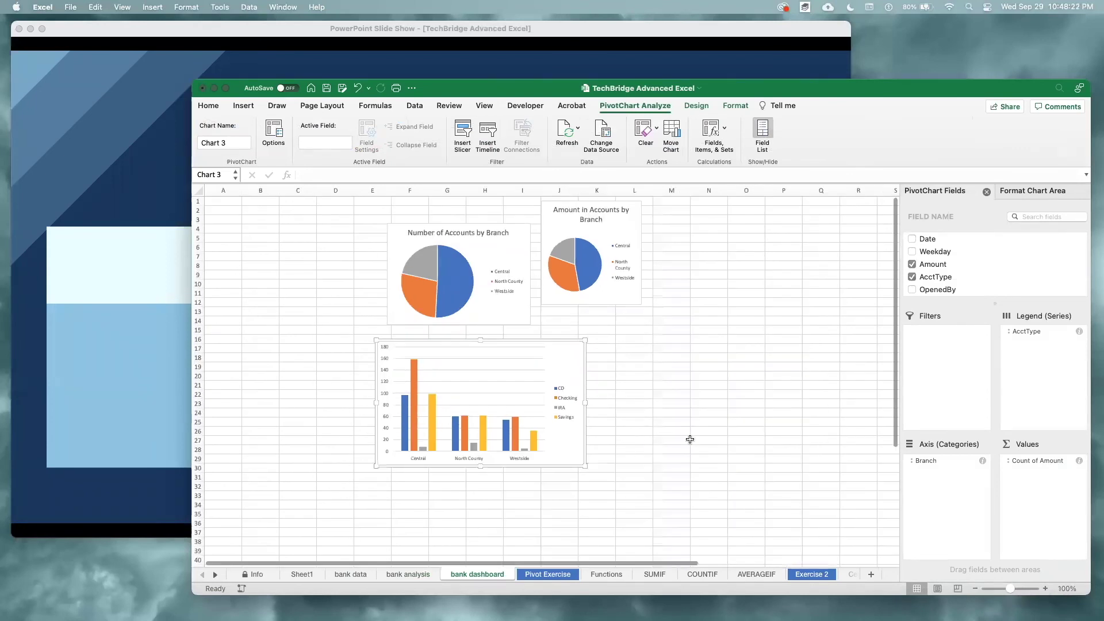
Shift the "Number of Accounts by Branch" chart on the dashboard over columns D to G, starting at row 3.
left_click_drag(516, 252, 451, 243)
left_click(520, 265)
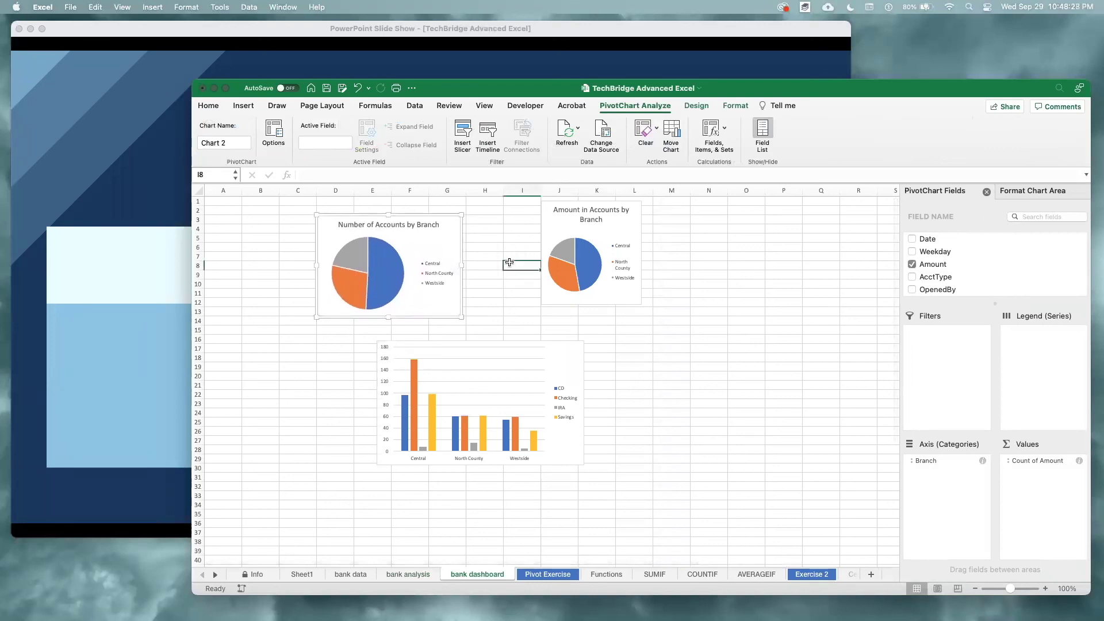
Switch to the PowerPoint slide show and reveal the "Keep it simple" entry on the design best practices slide.
left_click(84, 191)
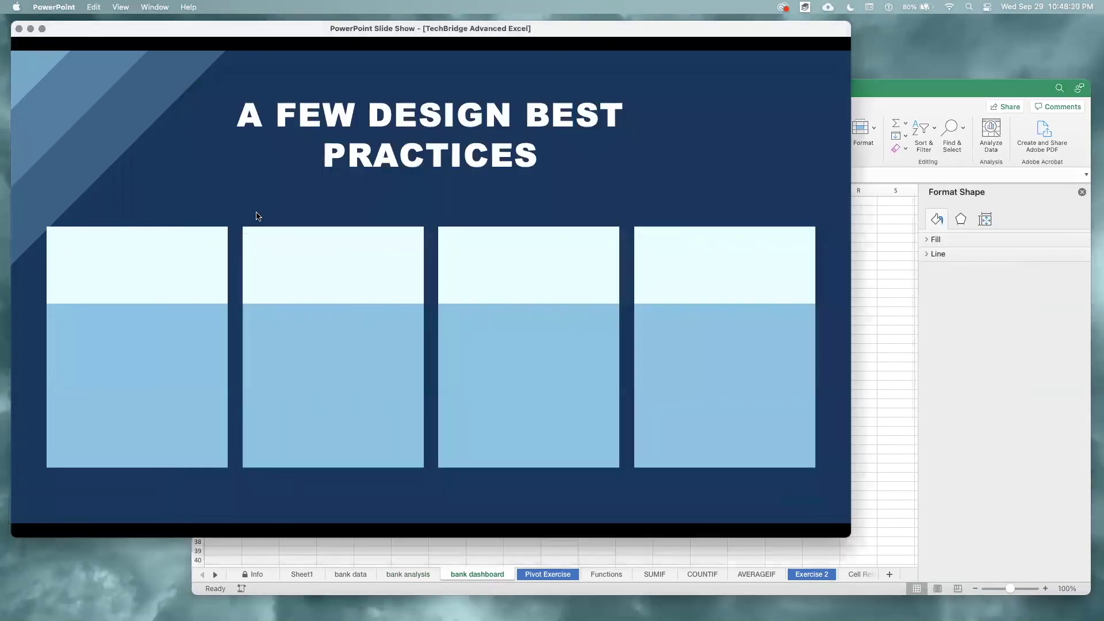
left_click(256, 216)
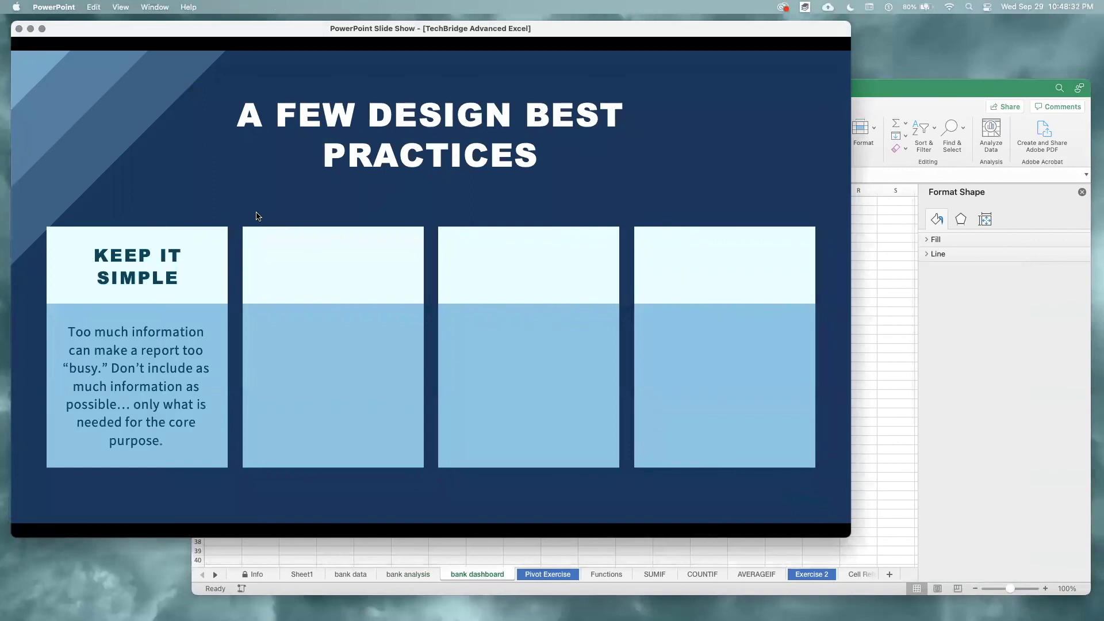
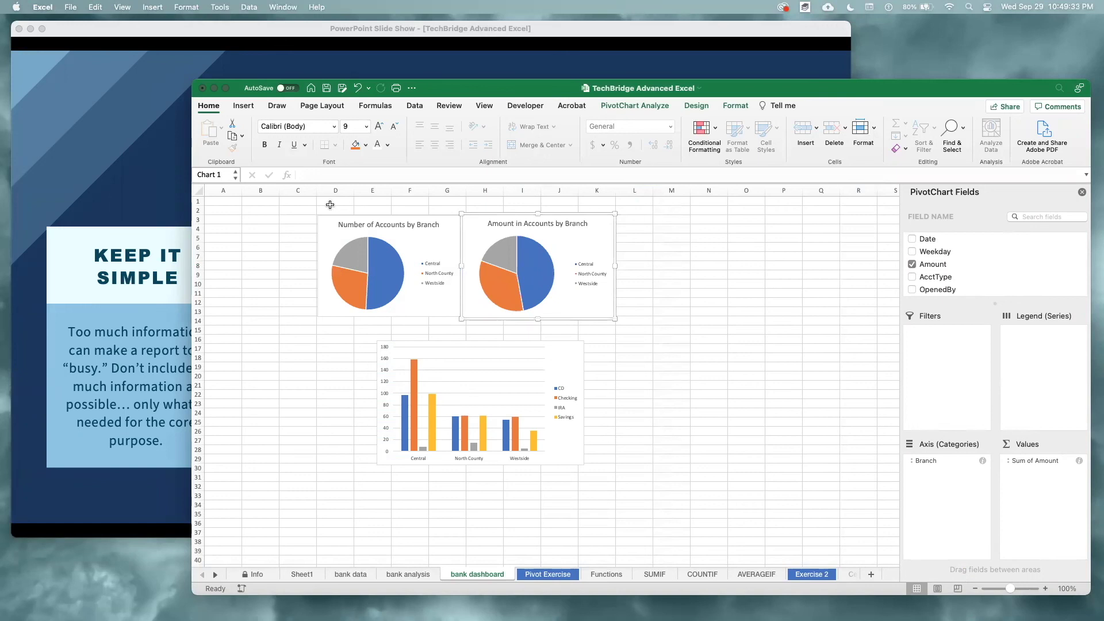
Align the "Number of Accounts by Branch" chart with column C's edge and widen it to span columns C to F.
left_click_drag(448, 224, 411, 223)
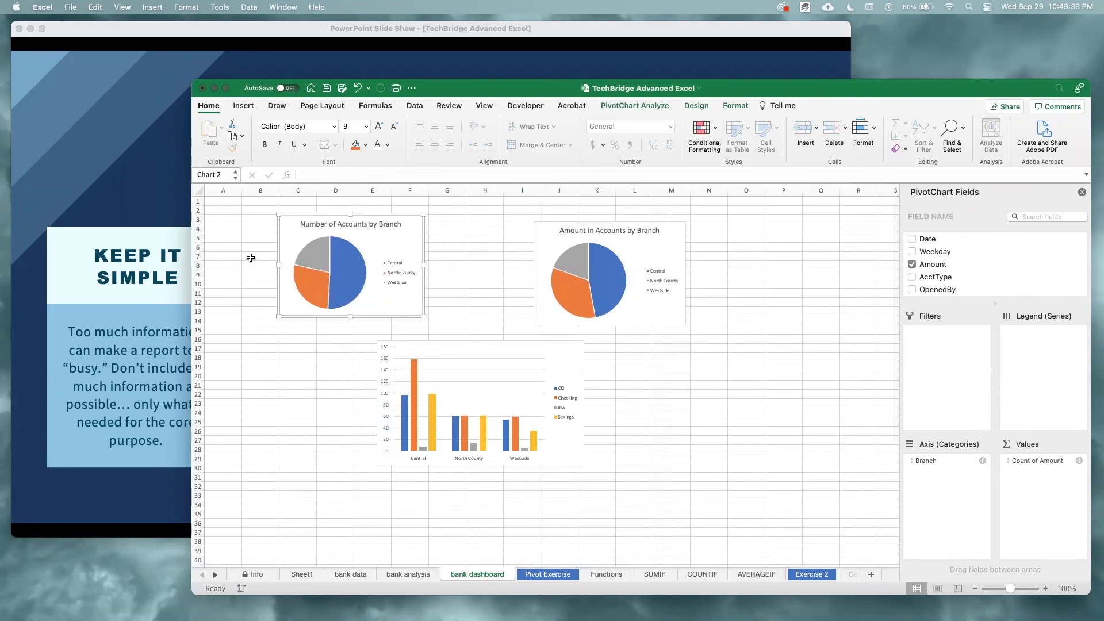
left_click_drag(408, 219, 409, 219)
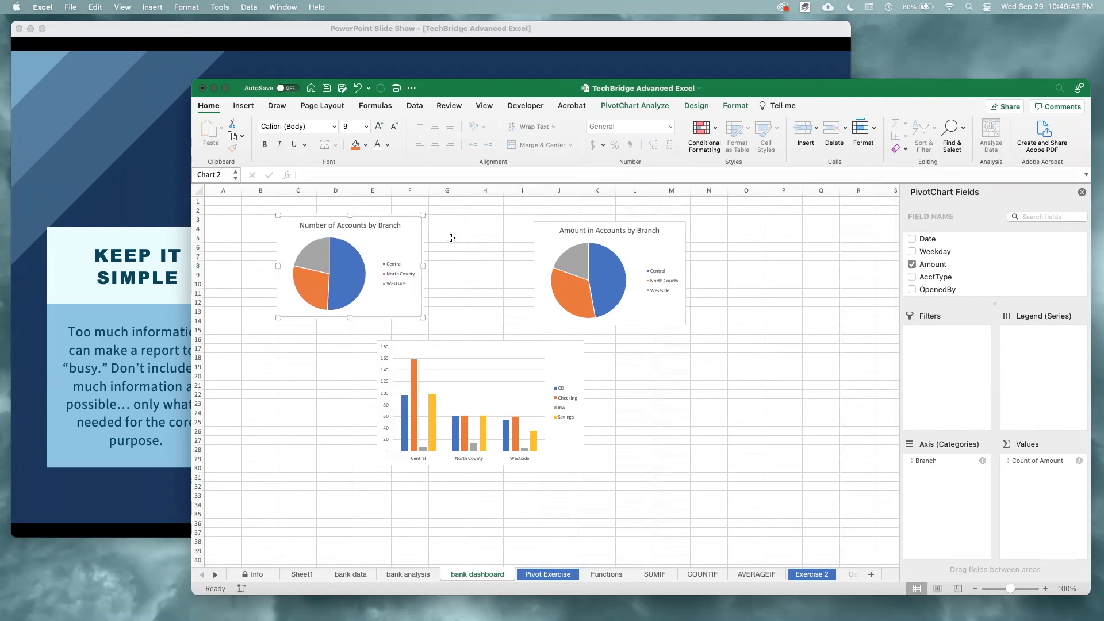
left_click_drag(423, 267, 429, 267)
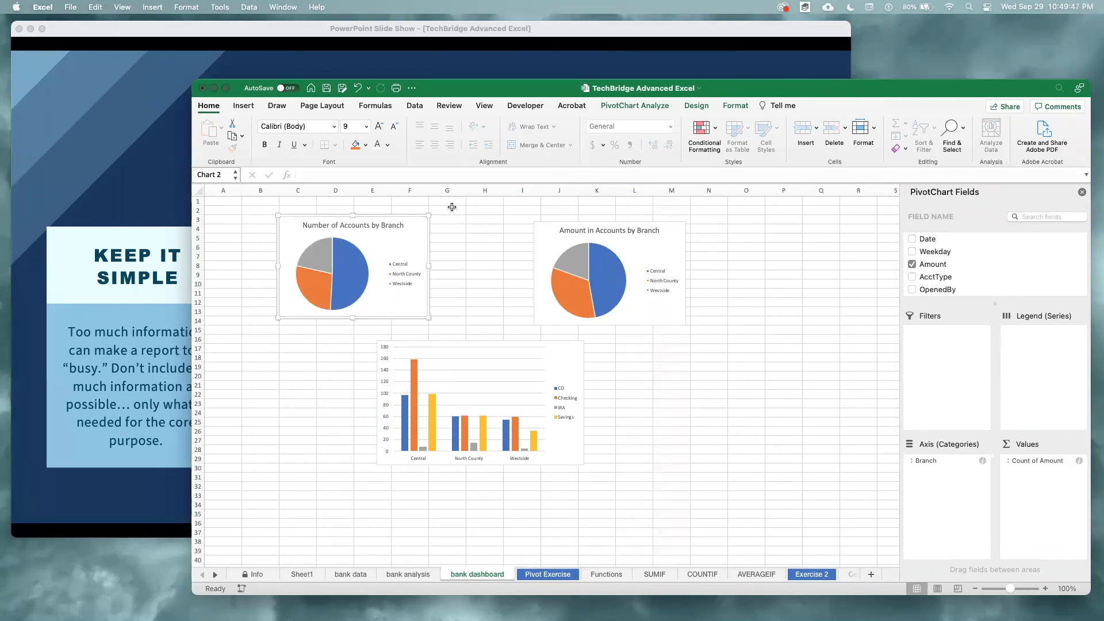
Place the "Amount in Accounts by Branch" chart directly beside the other pie, sized to match it over columns G to J.
left_click_drag(547, 241, 444, 233)
left_click_drag(587, 265, 584, 265)
left_click_drag(503, 317, 503, 315)
left_click(666, 335)
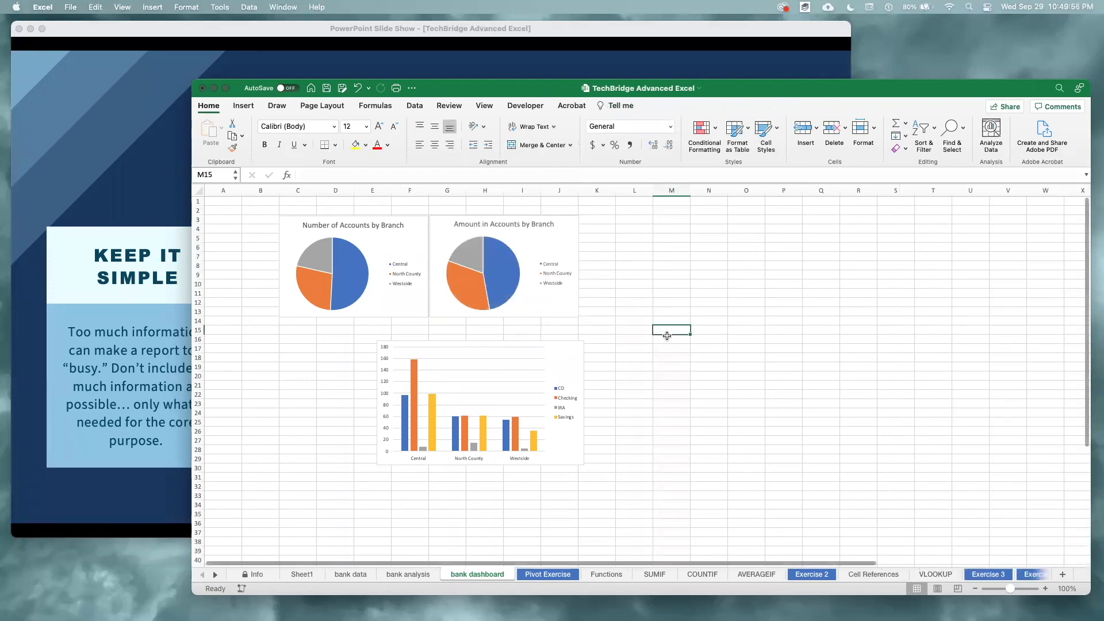
Place the column chart directly beneath the two pies from row 14 and widen it to span columns C to J.
left_click_drag(571, 354, 473, 332)
left_click_drag(487, 380, 577, 373)
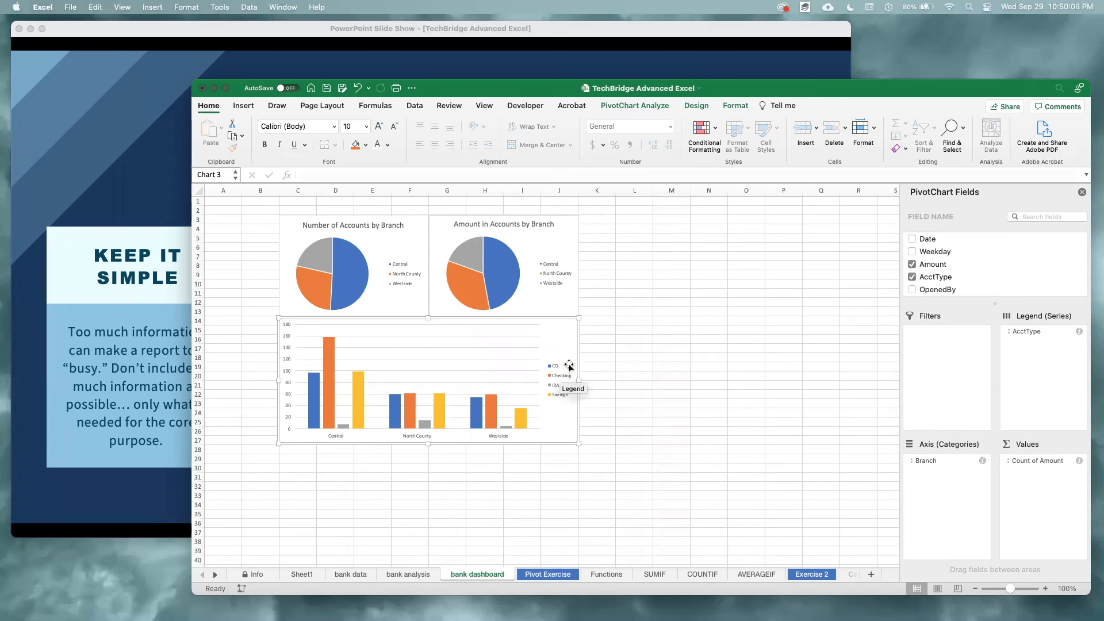
left_click(697, 407)
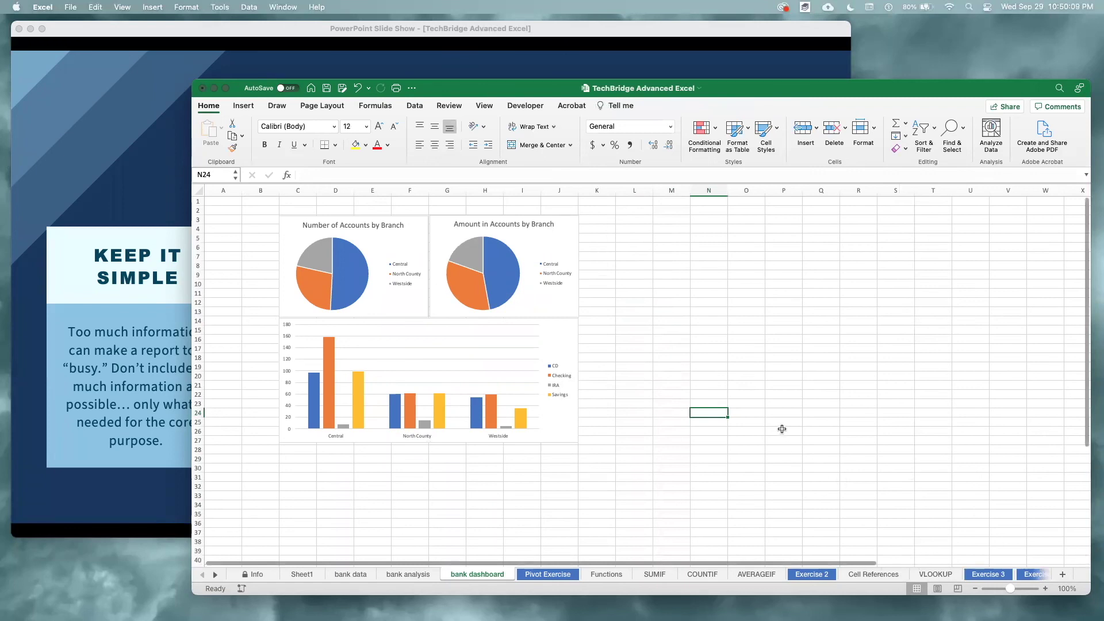
left_click(556, 335)
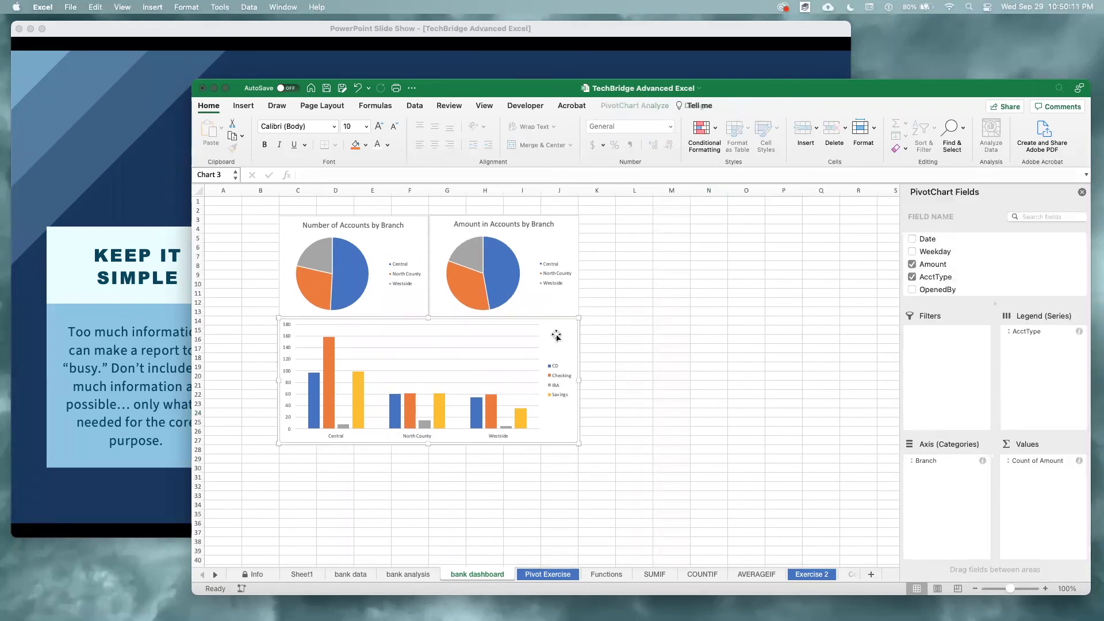
Add a chart title above the plot of the account type column chart.
left_click(1045, 588)
left_click(1045, 588)
left_click(1045, 588)
left_click(1045, 588)
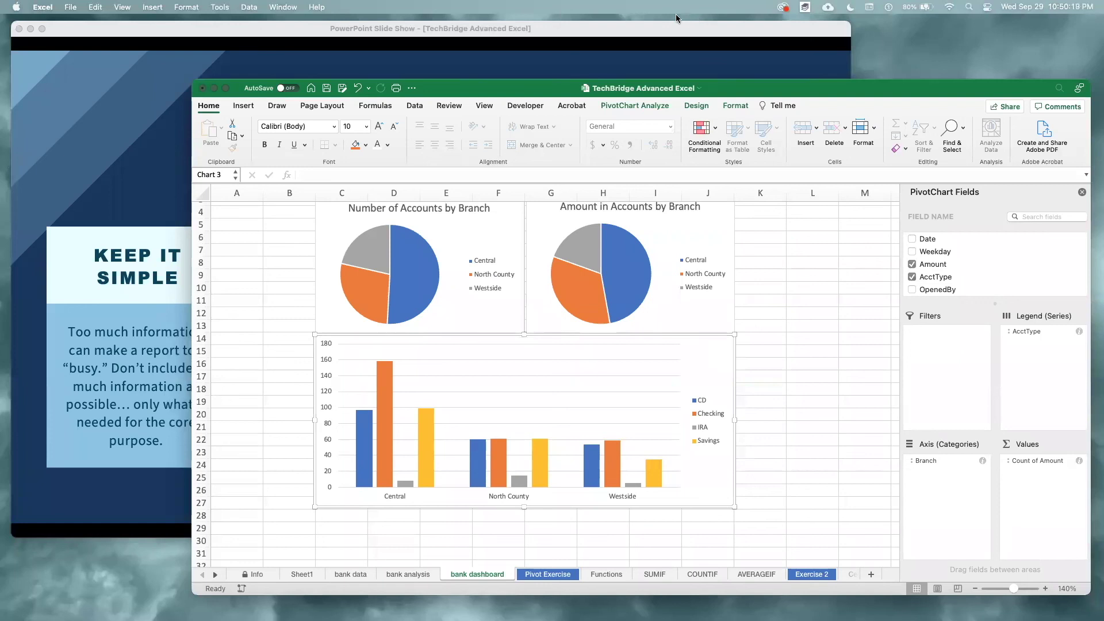
left_click(695, 107)
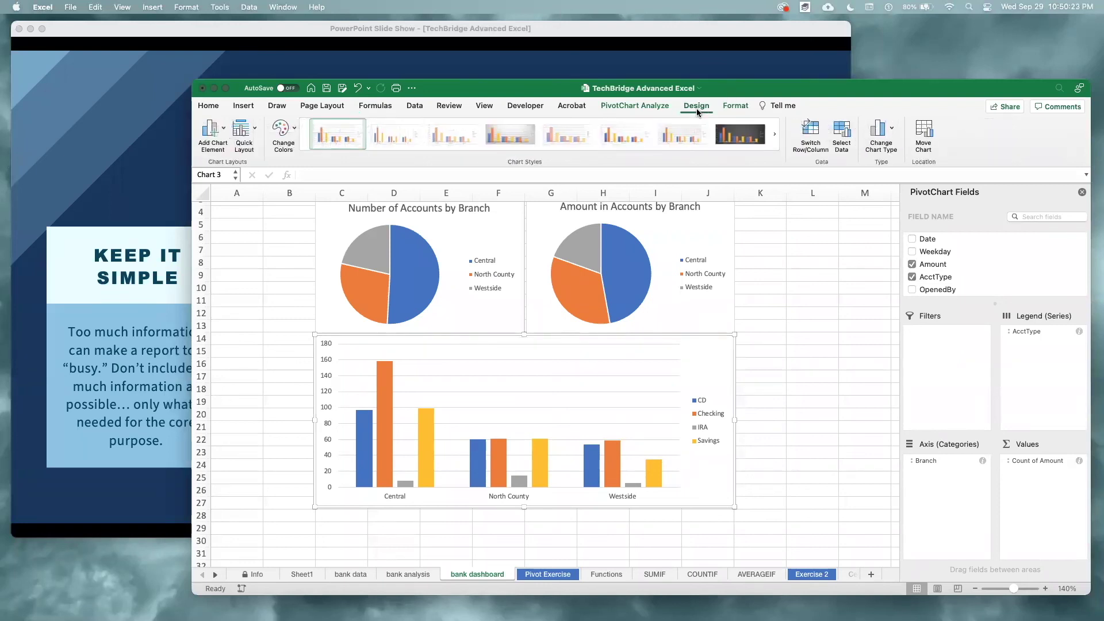
left_click(222, 135)
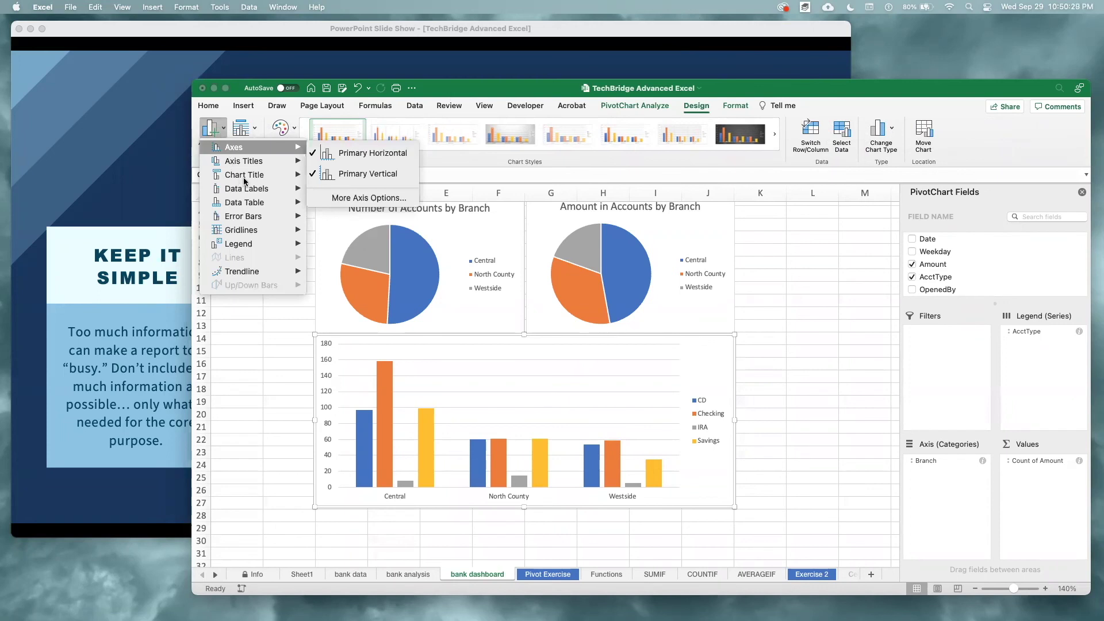
mouse_move(245, 175)
left_click(373, 203)
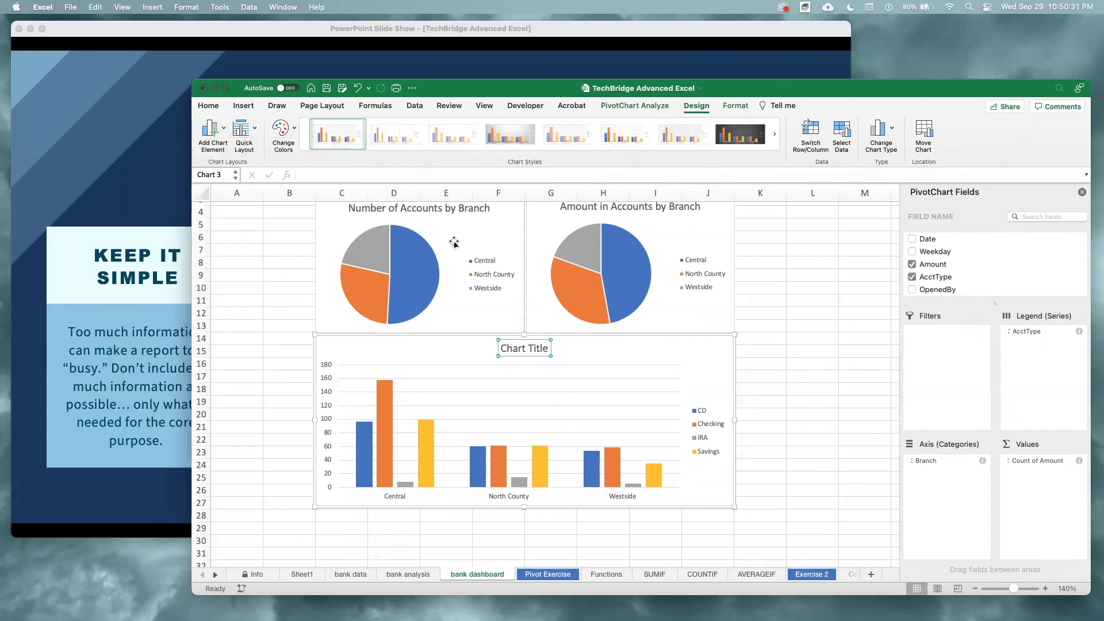
Replace the column chart's placeholder title with "Number of Each Account Type by Branch".
double_click(533, 346)
triple_click(534, 349)
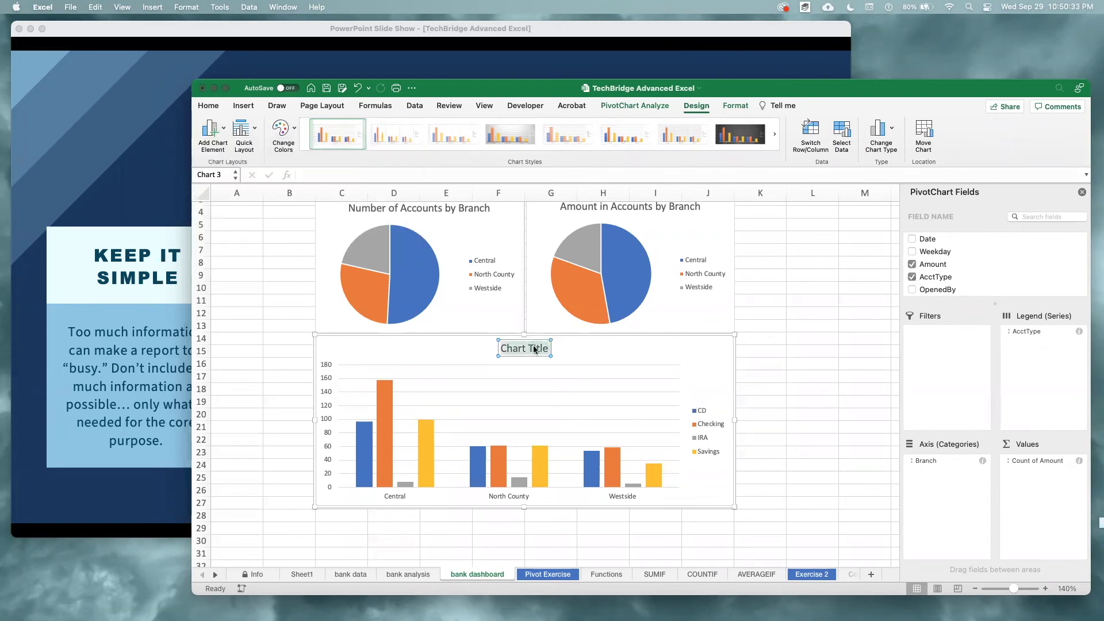
type("Num")
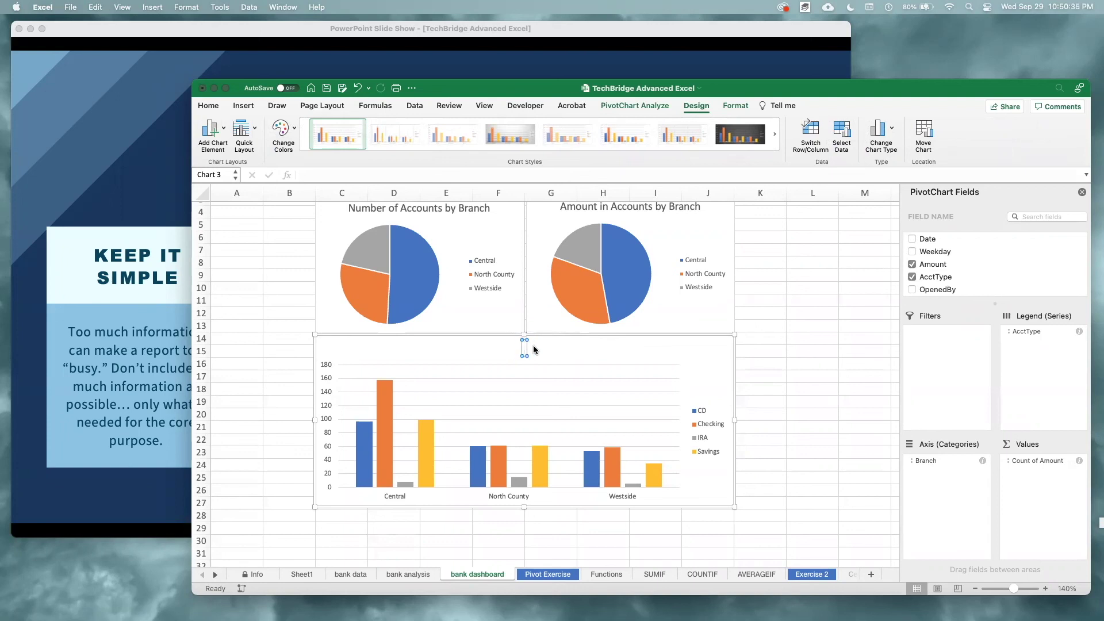
type("ber of Each Acc")
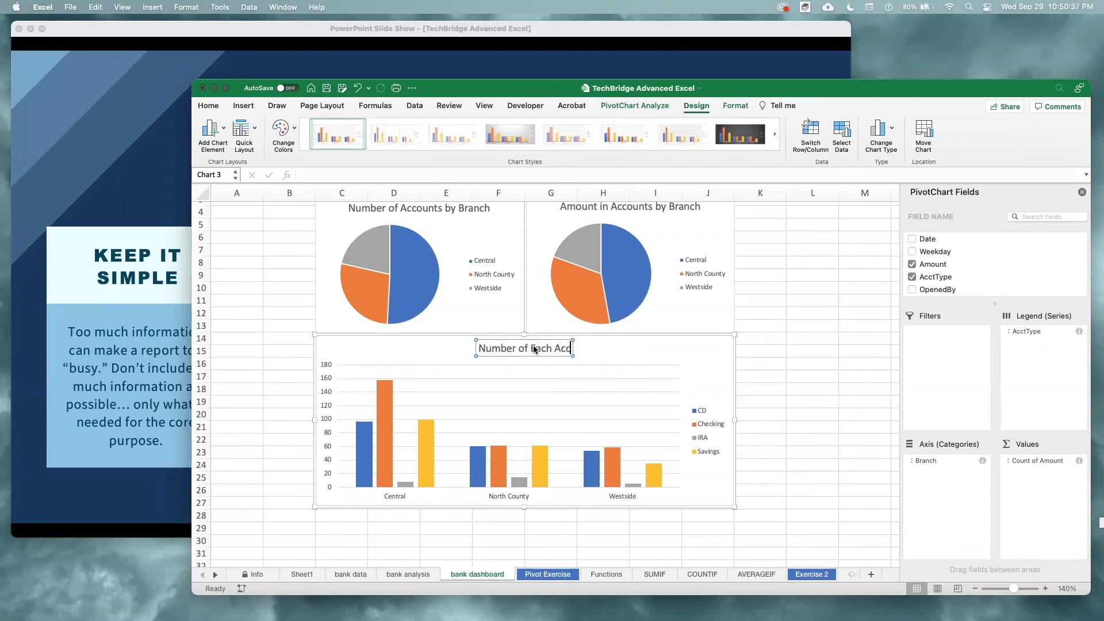
type("ount Type by Branch")
left_click(706, 352)
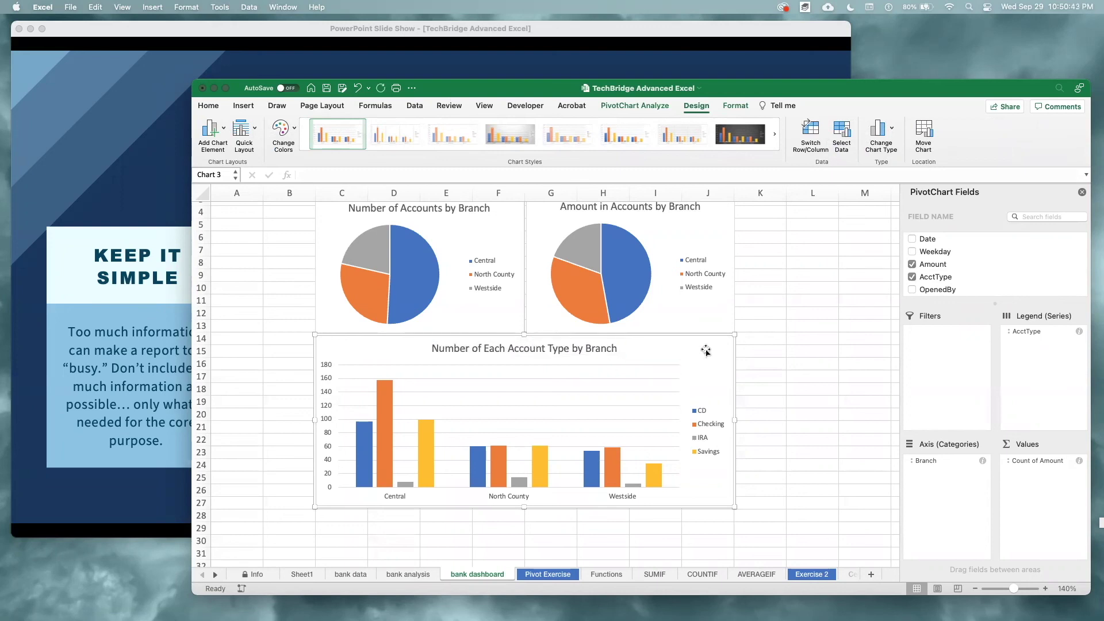
Try centered and then inside-end data labels on the "Number of Accounts by Branch" pie.
scroll(709, 342, "up", 3)
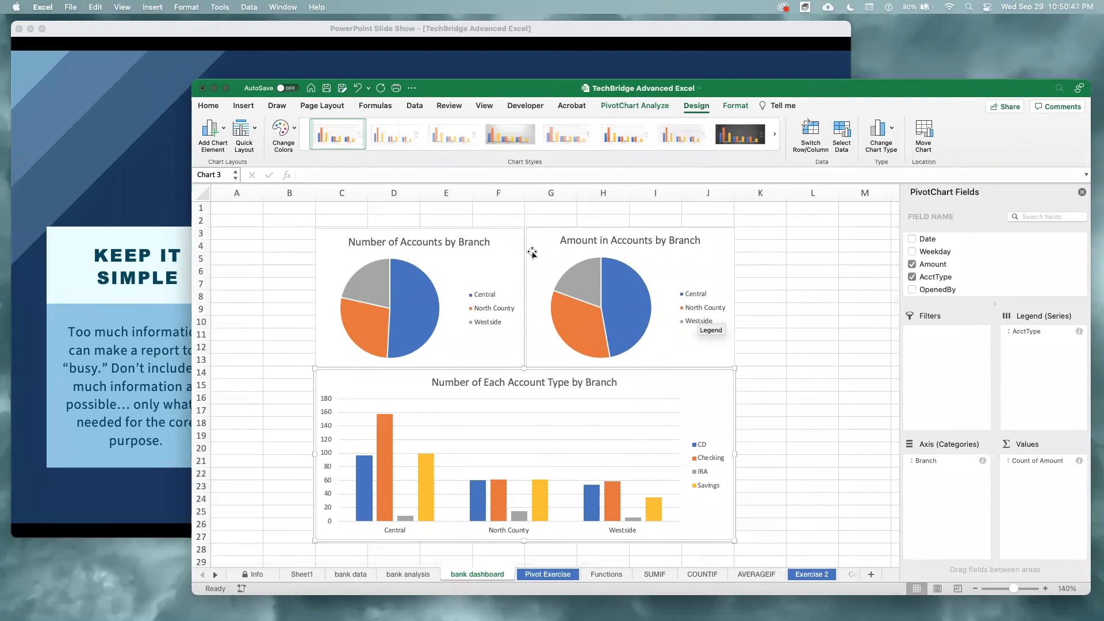
left_click(510, 254)
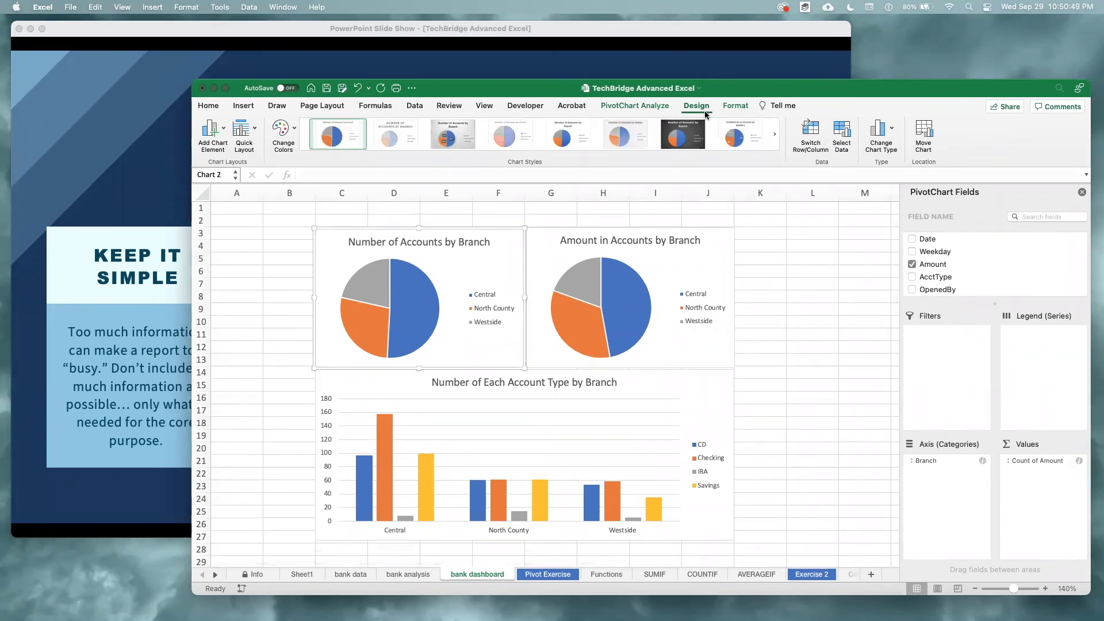
left_click(211, 127)
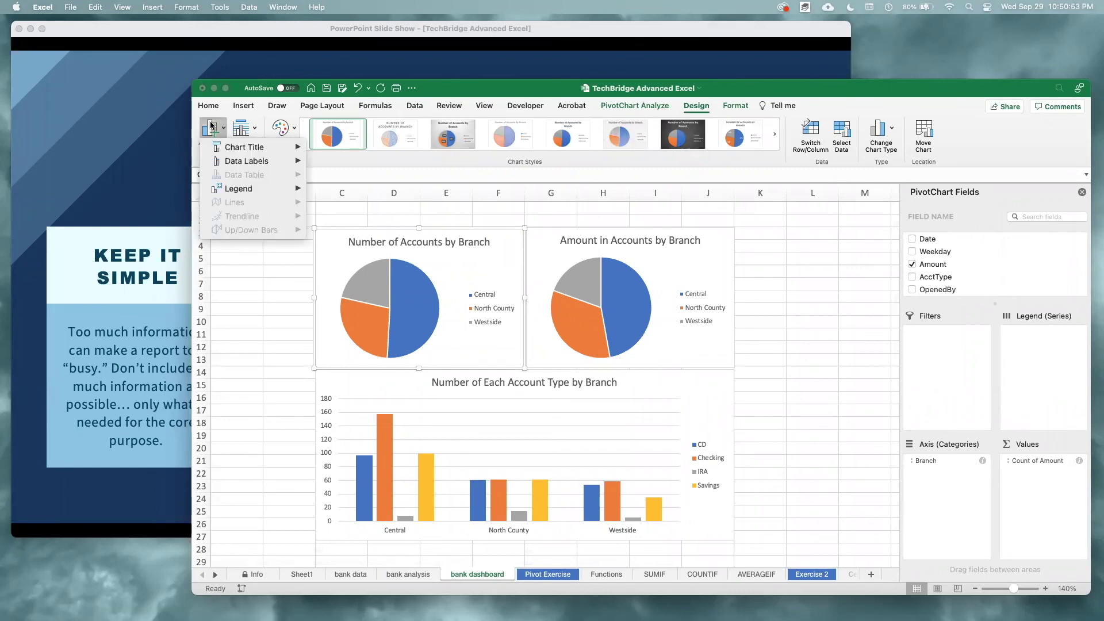
mouse_move(237, 168)
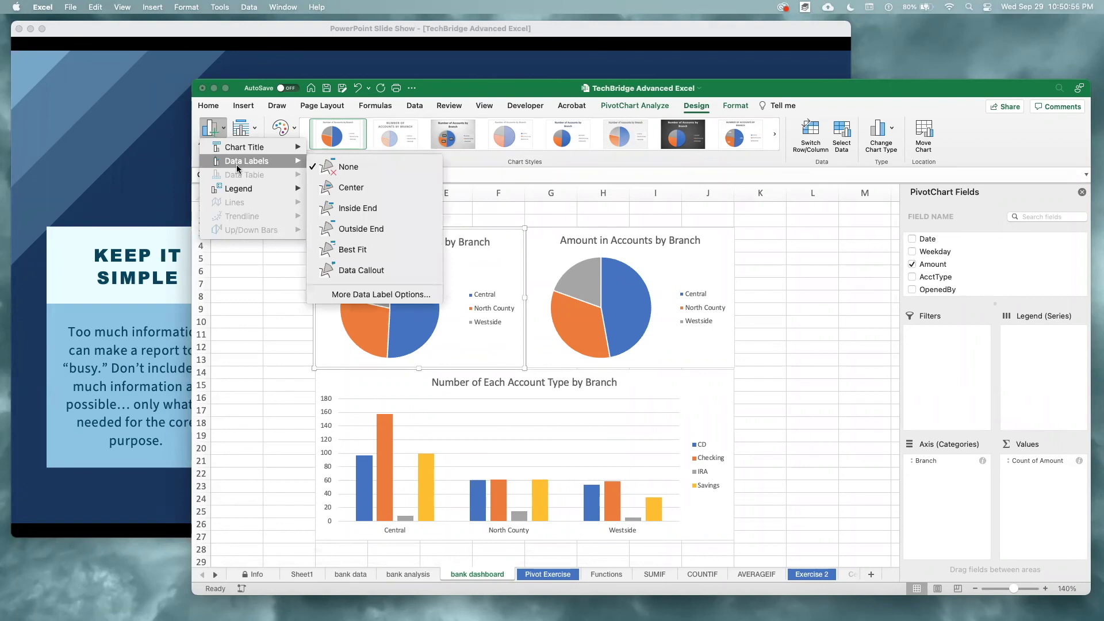
left_click(351, 188)
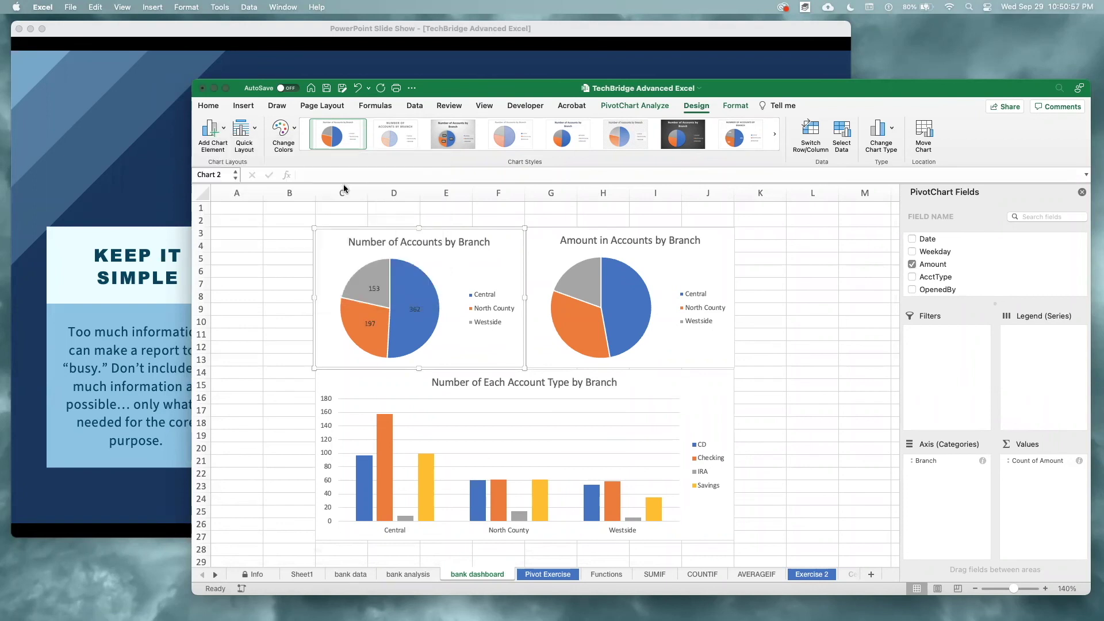
left_click(209, 135)
mouse_move(264, 160)
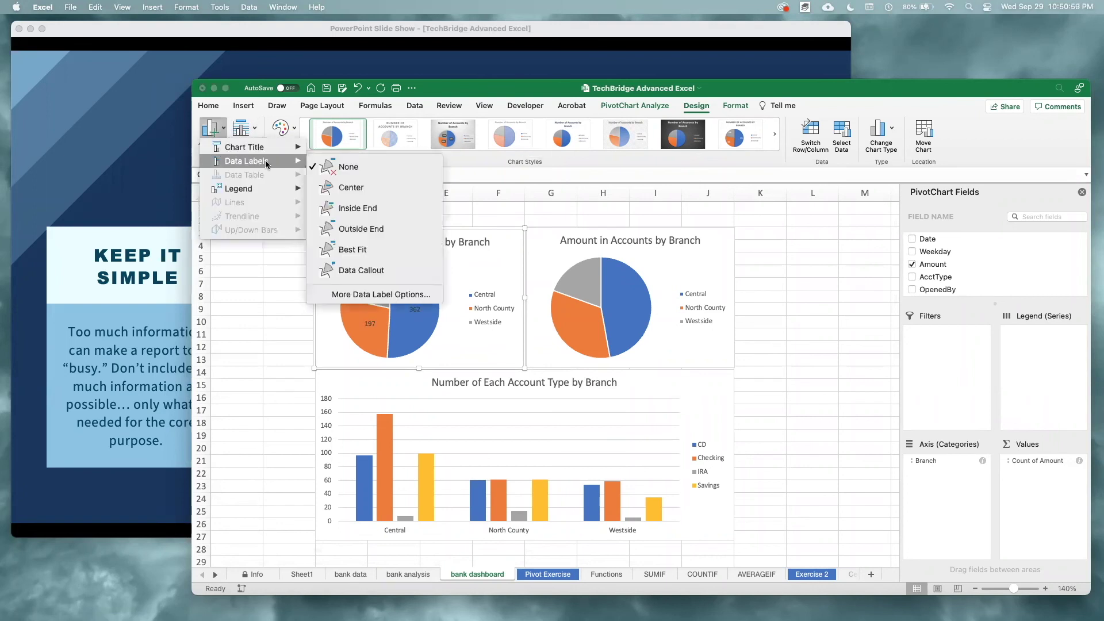
left_click(396, 208)
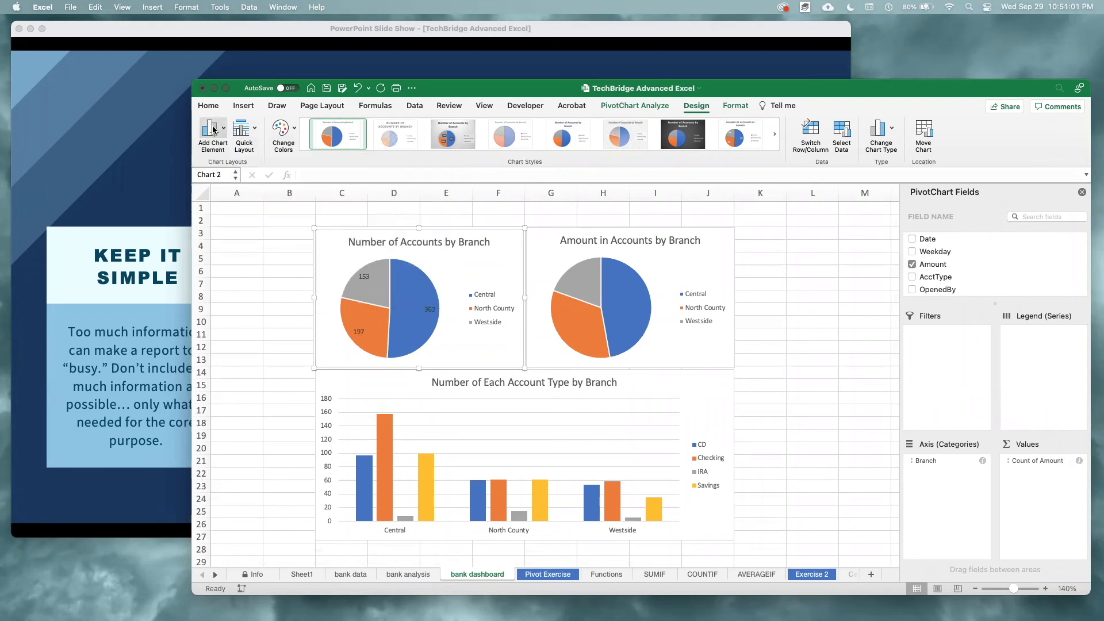
Label the "Number of Accounts by Branch" pie with data callouts and delete its legend.
left_click(211, 130)
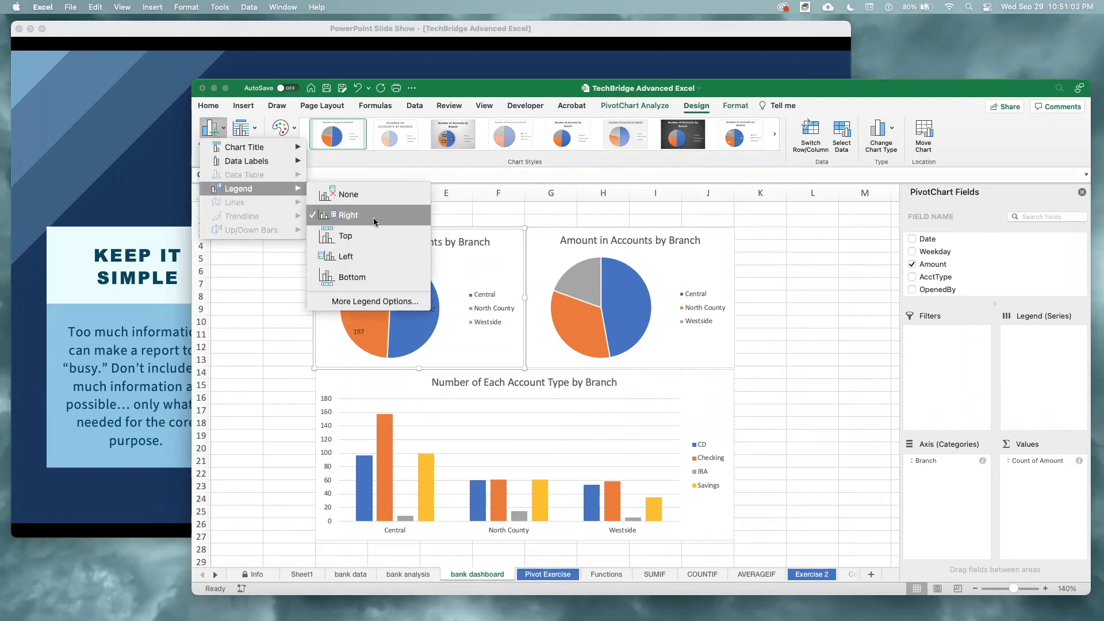
mouse_move(273, 162)
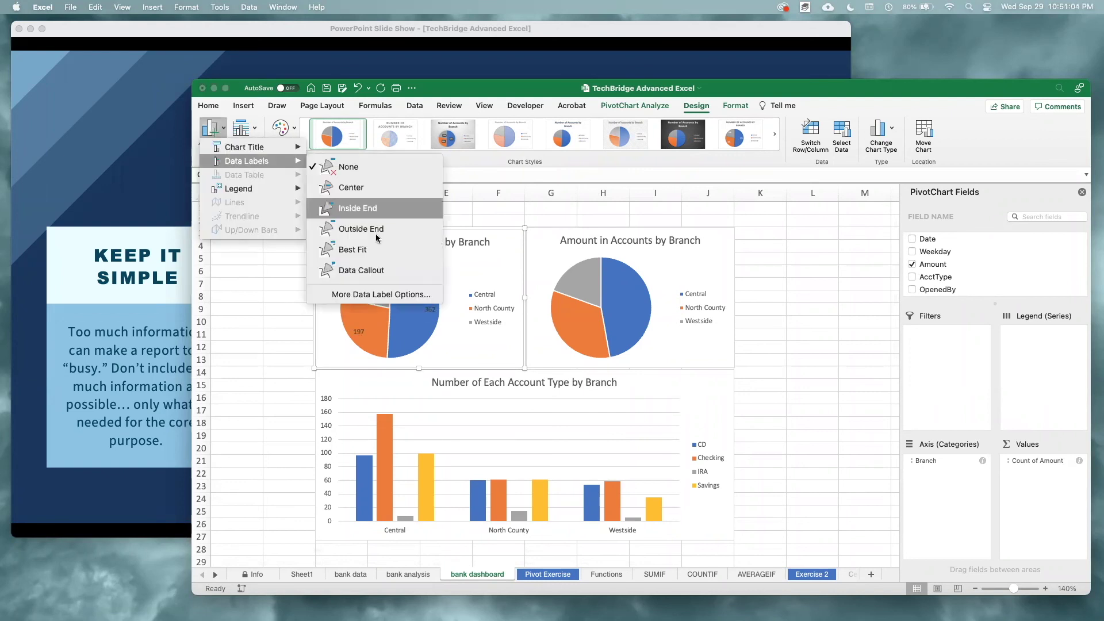
left_click(400, 273)
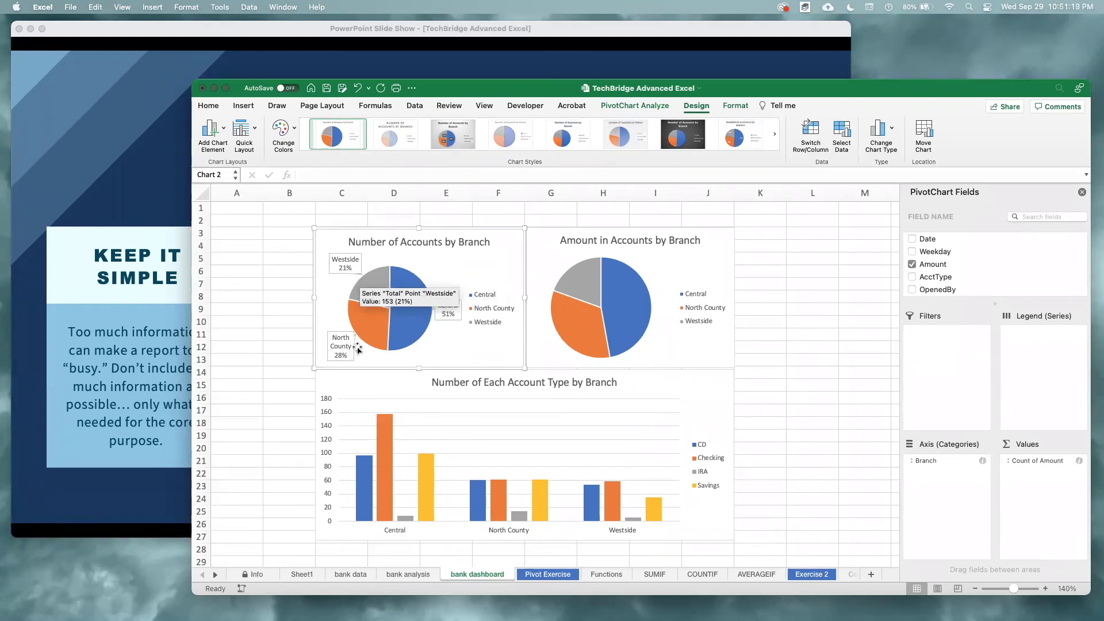
left_click(500, 318)
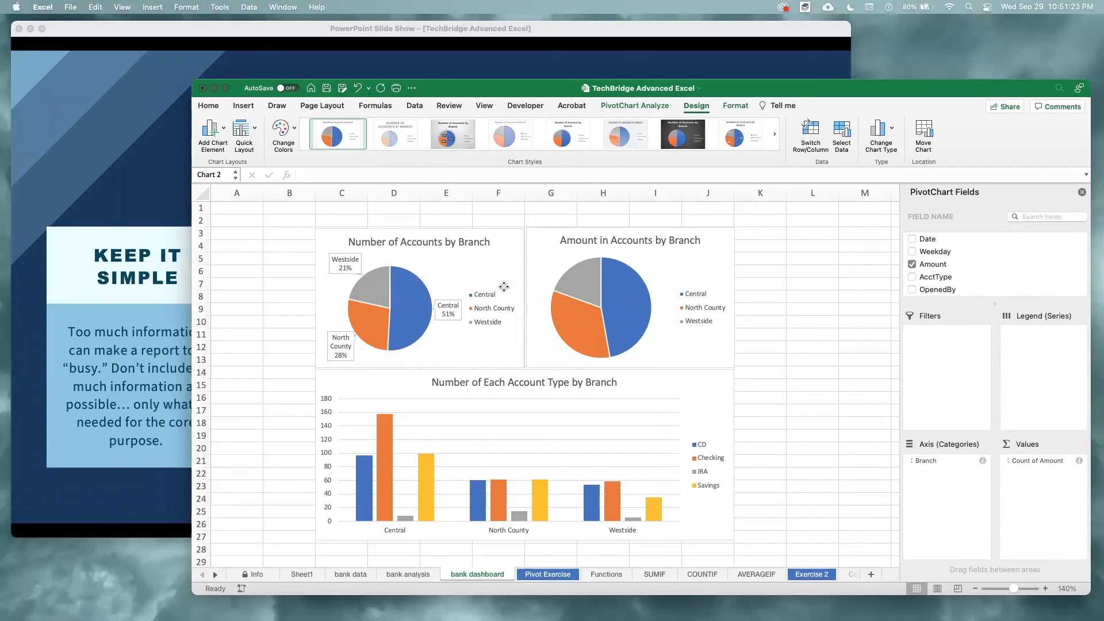
key("Delete")
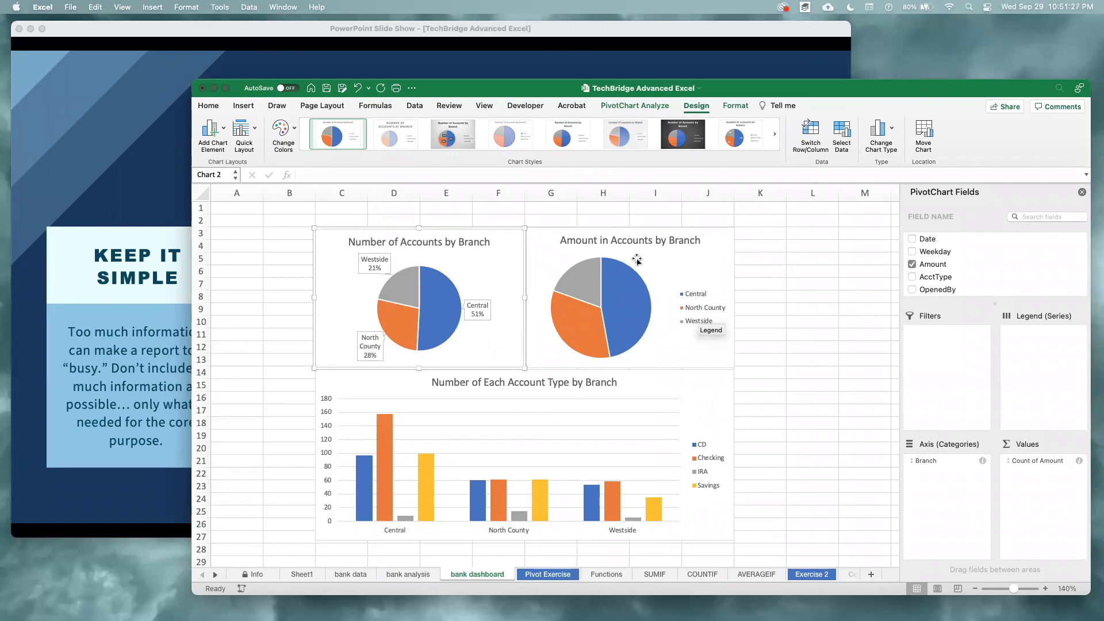
Label the "Amount in Accounts by Branch" pie with data callouts and delete its legend.
left_click(660, 255)
left_click(212, 133)
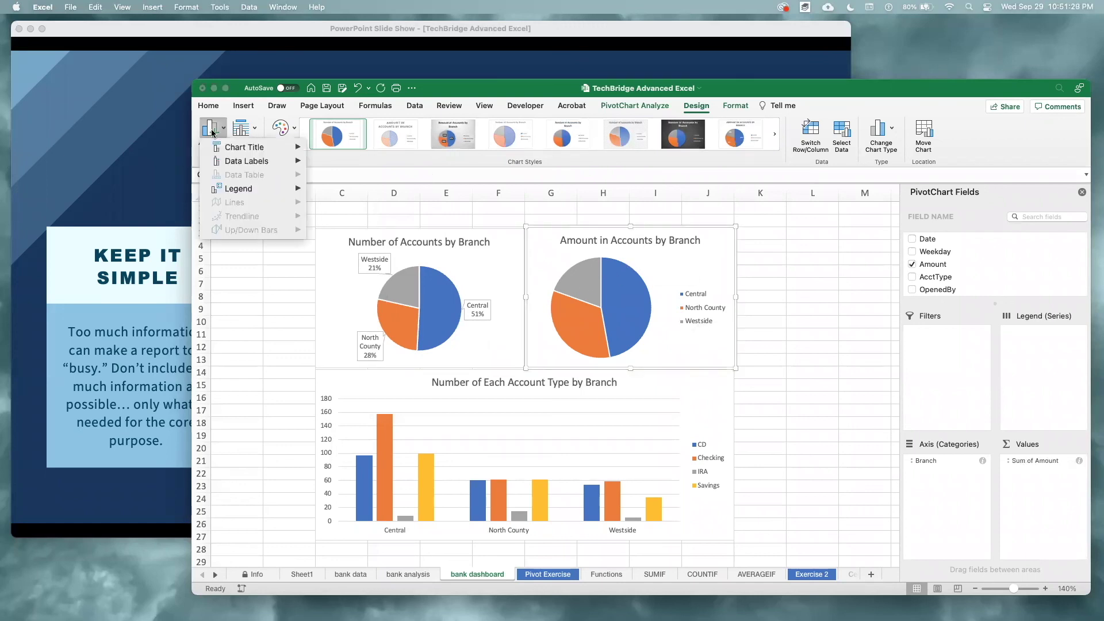
mouse_move(237, 162)
left_click(363, 271)
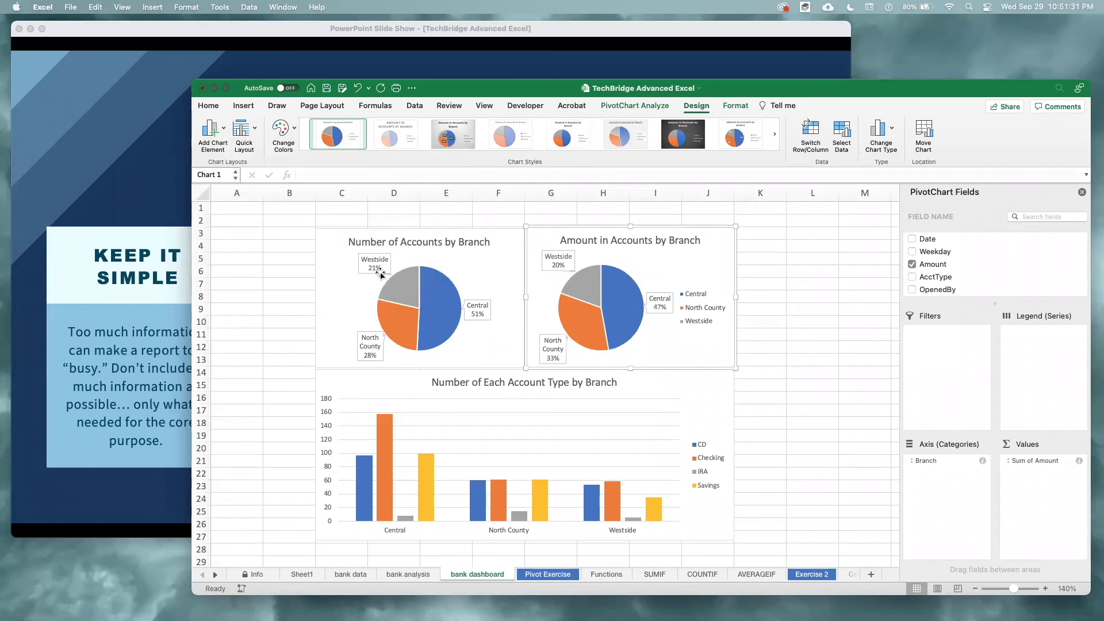
left_click(696, 290)
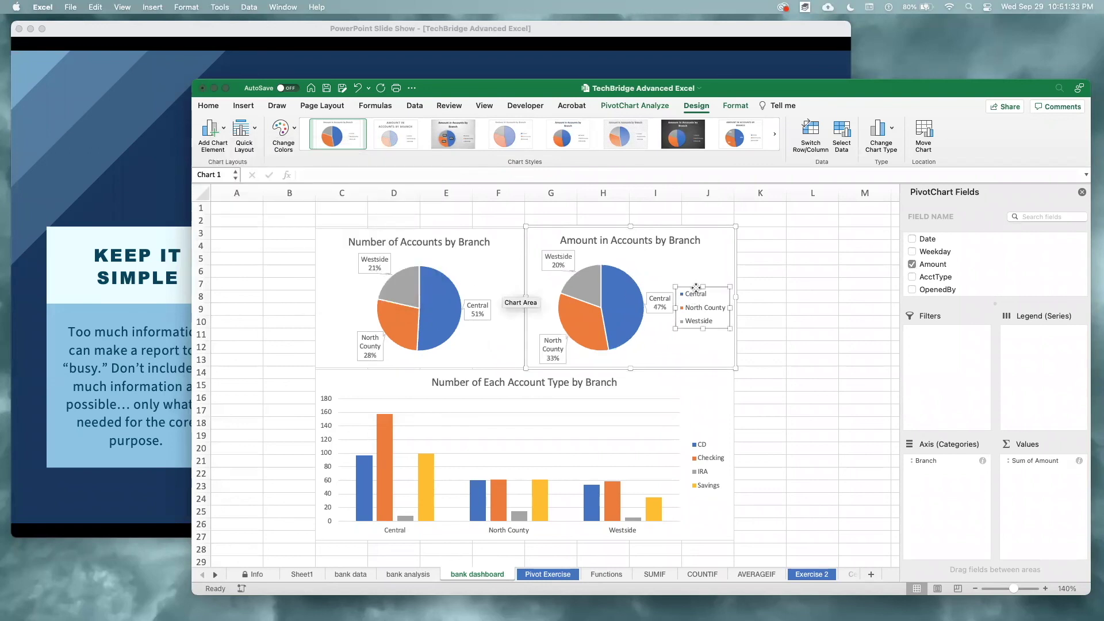
key("Delete")
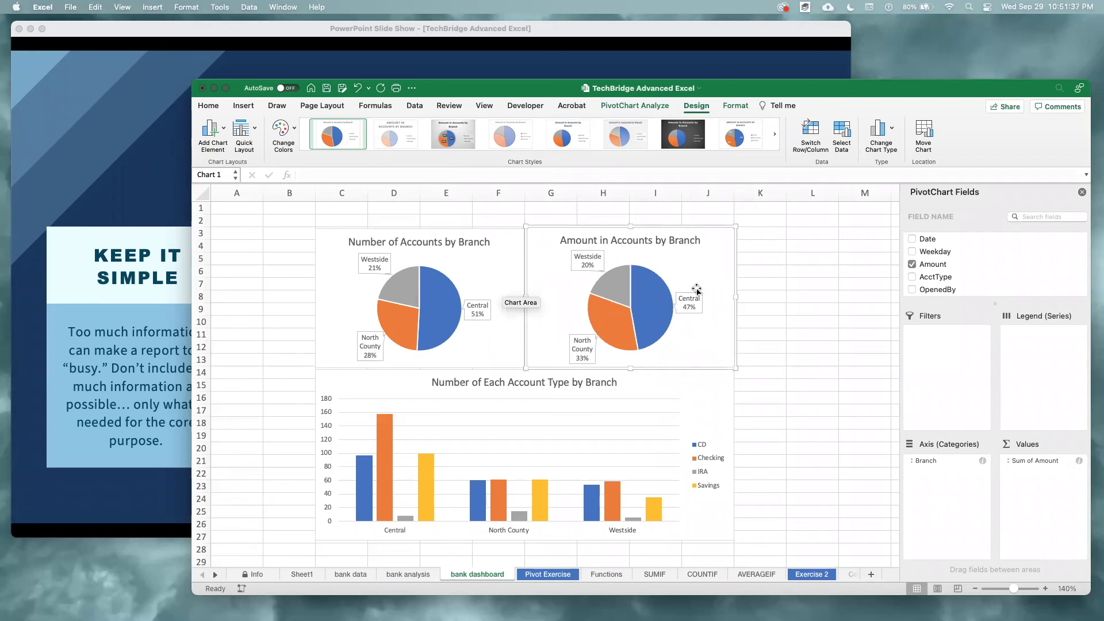
left_click(768, 245)
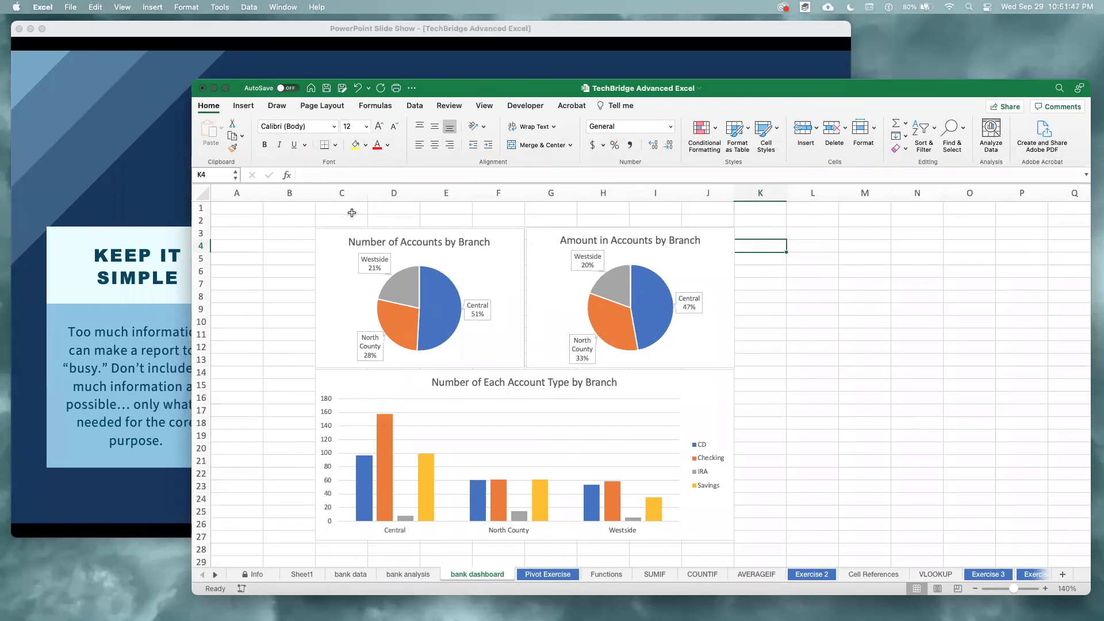
Insert a text box above the two pies across columns C to J, containing "Performance by Branch".
left_click(249, 109)
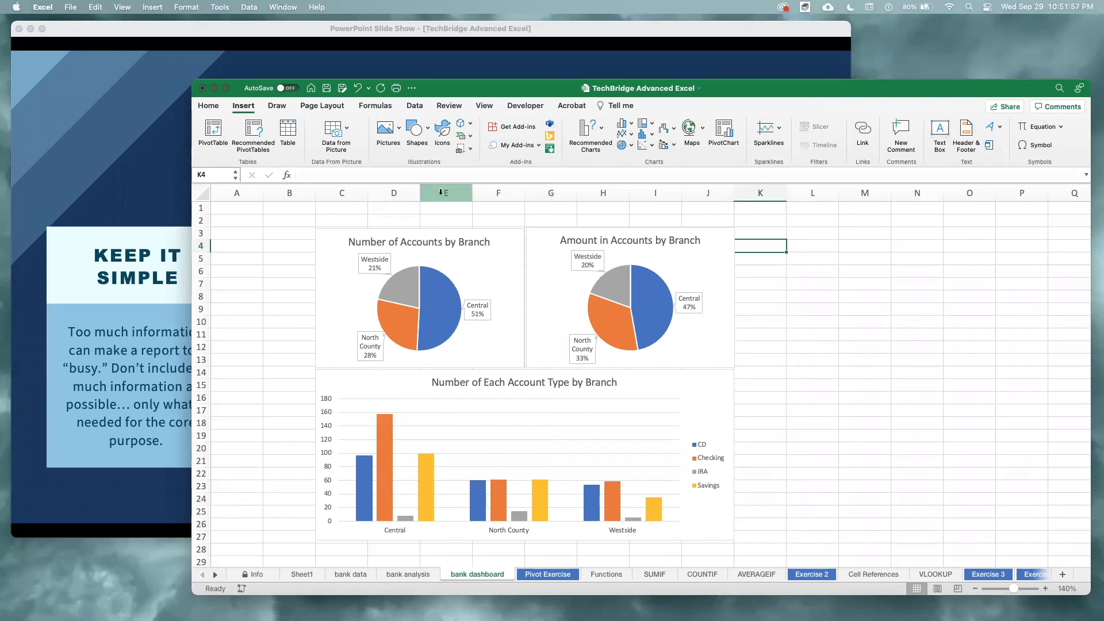
left_click(939, 131)
left_click_drag(323, 208, 732, 226)
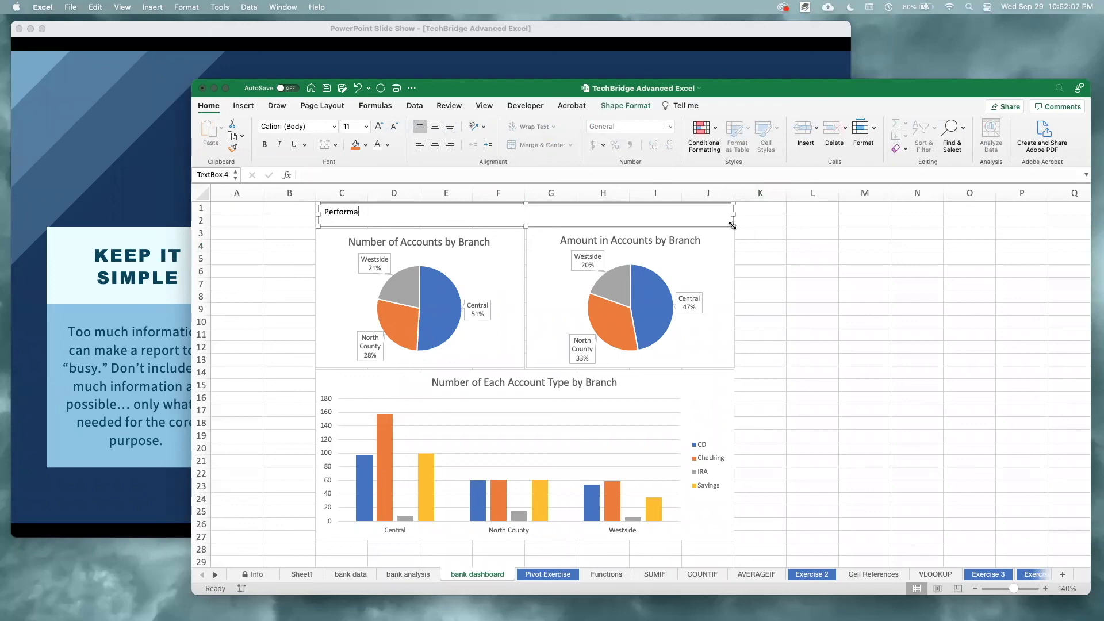
type("Performance by Branch")
Center the "Performance by Branch" text horizontally and vertically in its box and enlarge it to 20 pt.
key("super+a")
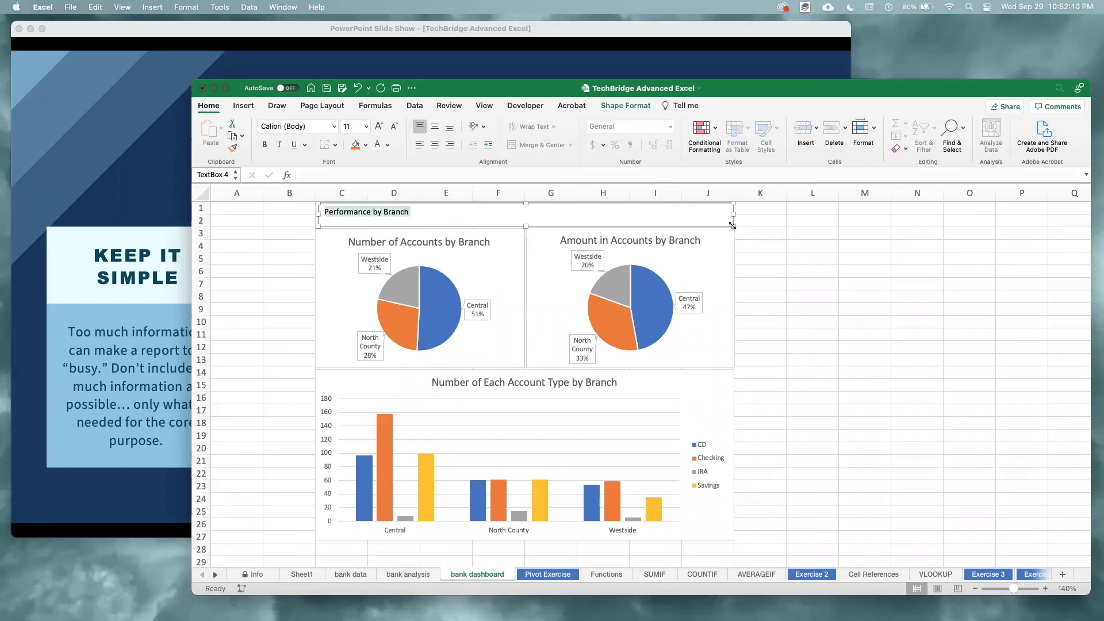
left_click(435, 148)
left_click(434, 127)
left_click(382, 125)
left_click(382, 126)
left_click(382, 125)
left_click(382, 125)
left_click(812, 233)
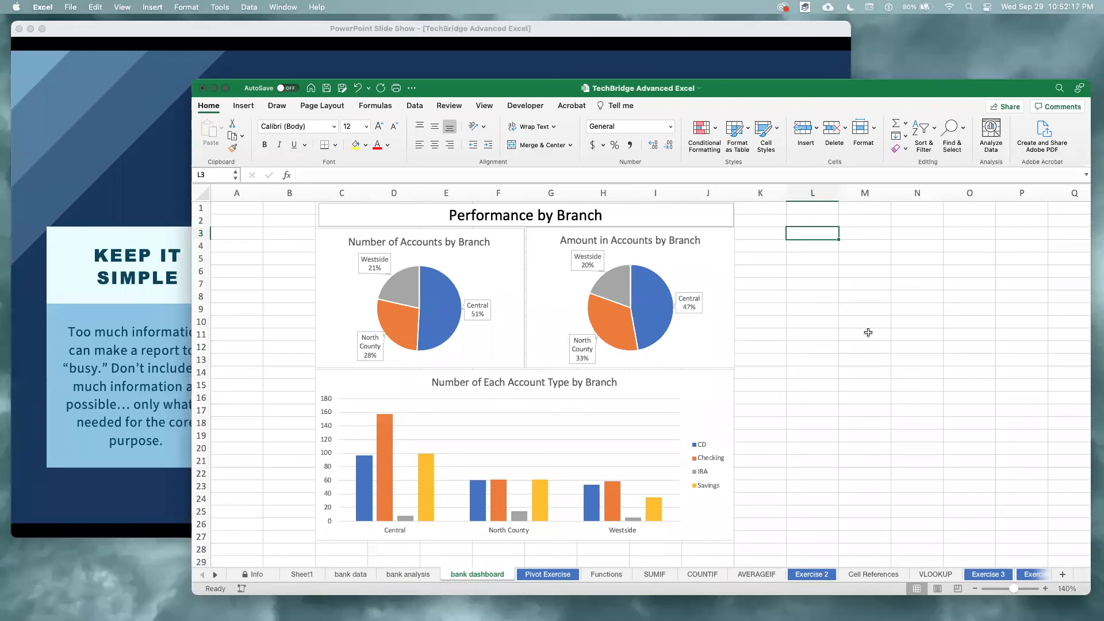
Stretch the "Performance by Branch" text box slightly so both side edges line up with the charts beneath.
left_click(410, 220)
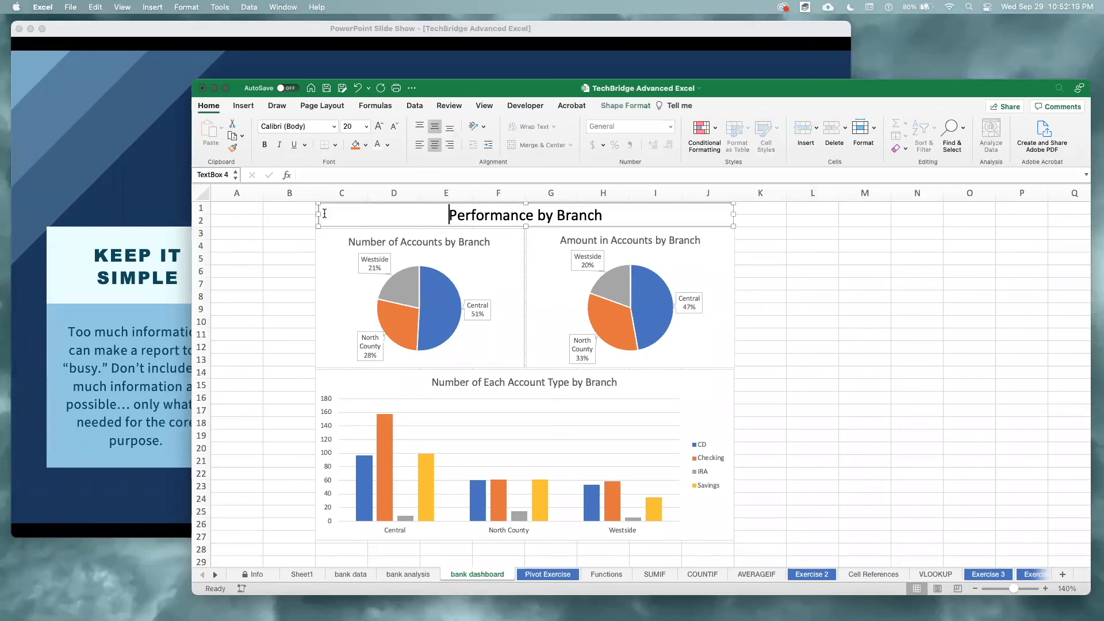
left_click_drag(320, 214, 316, 214)
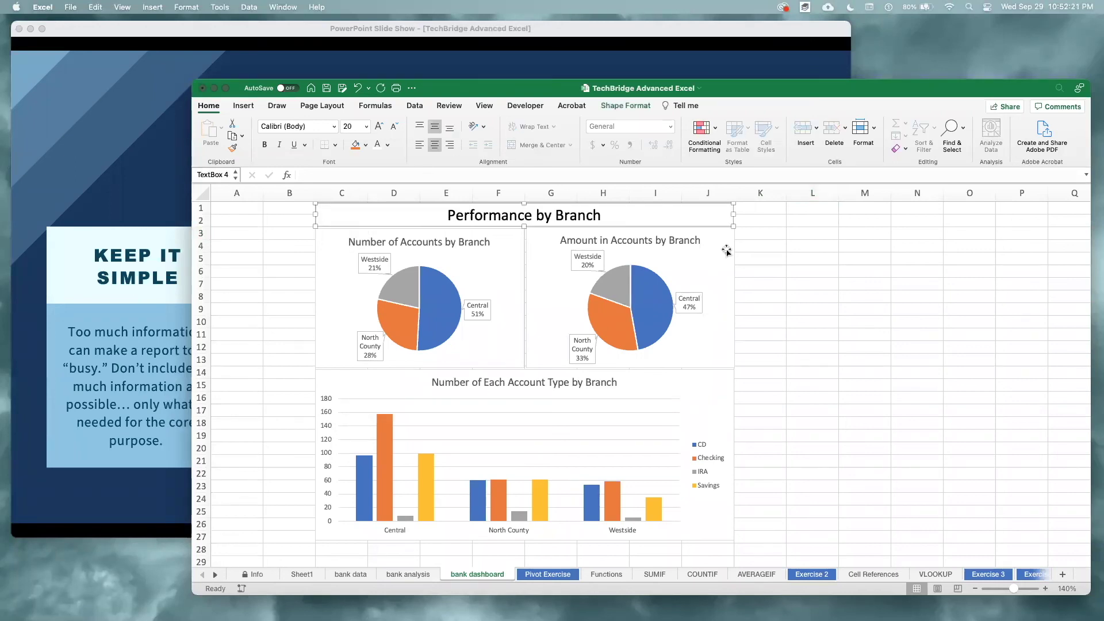
left_click(753, 233)
left_click(722, 215)
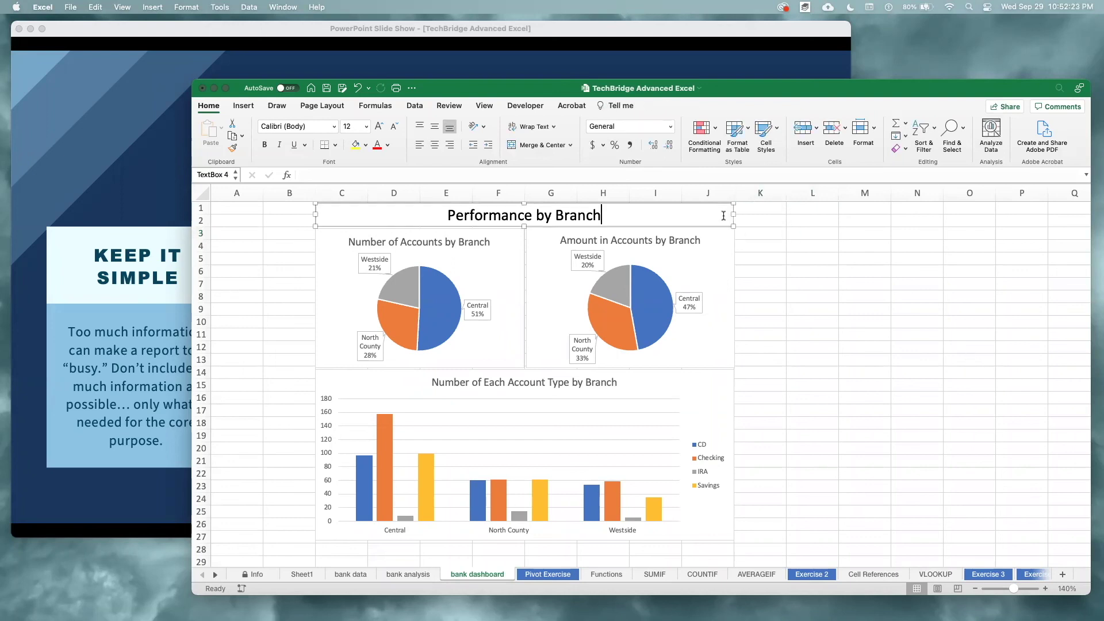
left_click_drag(735, 213, 736, 213)
Extend the "Number of Accounts by Branch" chart upward so its upper edge meets the title text box.
left_click(480, 260)
left_click_drag(418, 229, 418, 226)
left_click_drag(525, 296, 525, 297)
left_click_drag(782, 285, 653, 282)
Adjust the "Amount in Accounts by Branch" chart slightly so its side edges line up with the neighboring pie chart and the title box.
left_click(653, 283)
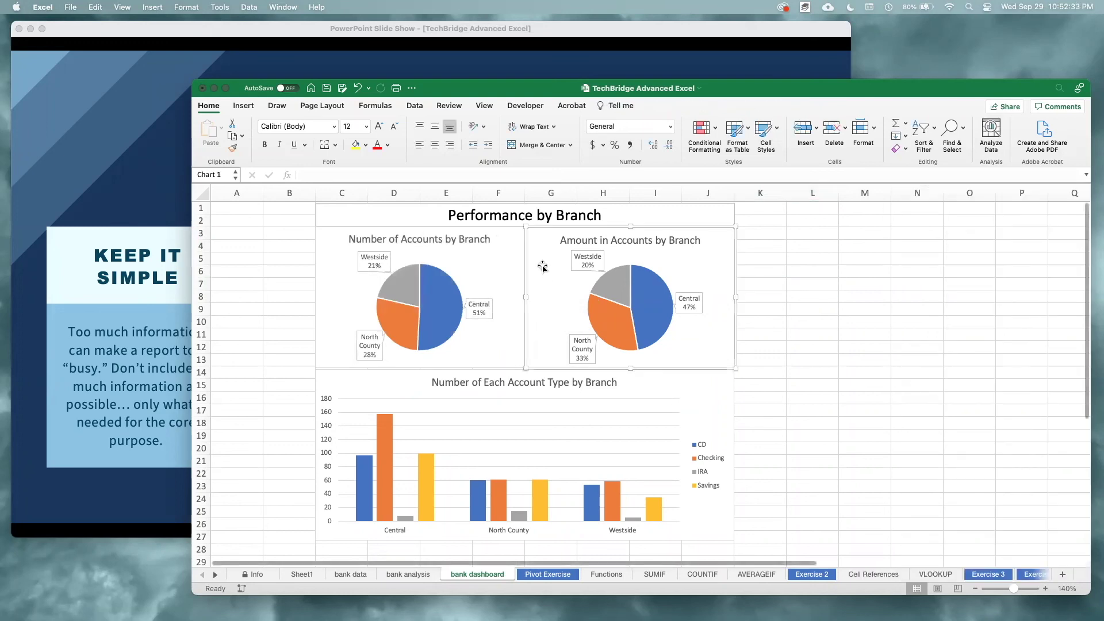
left_click(740, 105)
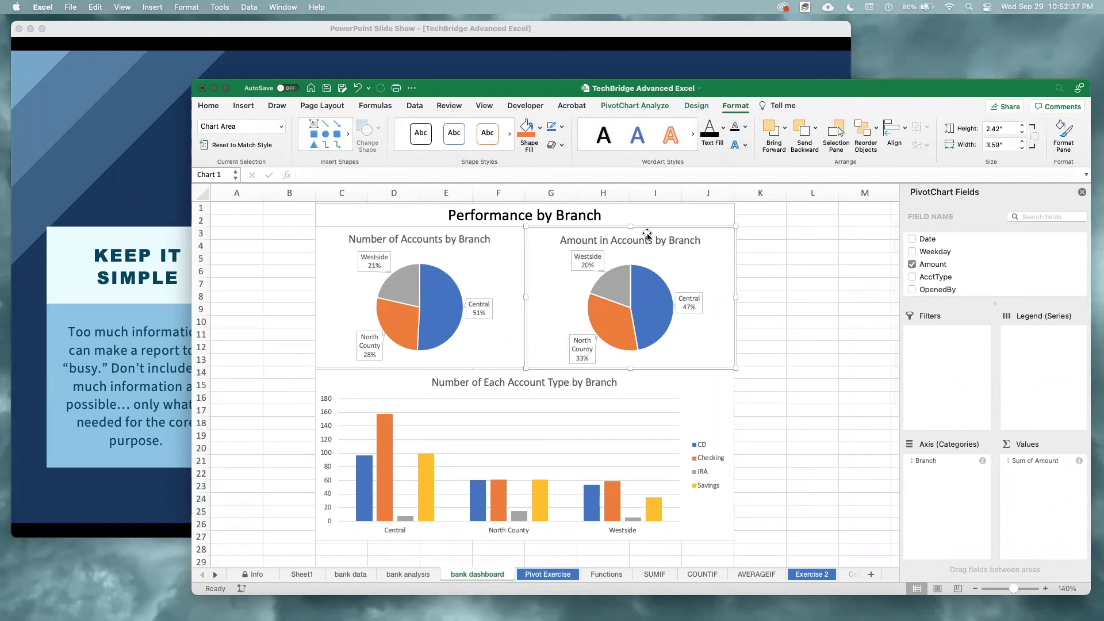
left_click(1045, 588)
left_click(1045, 588)
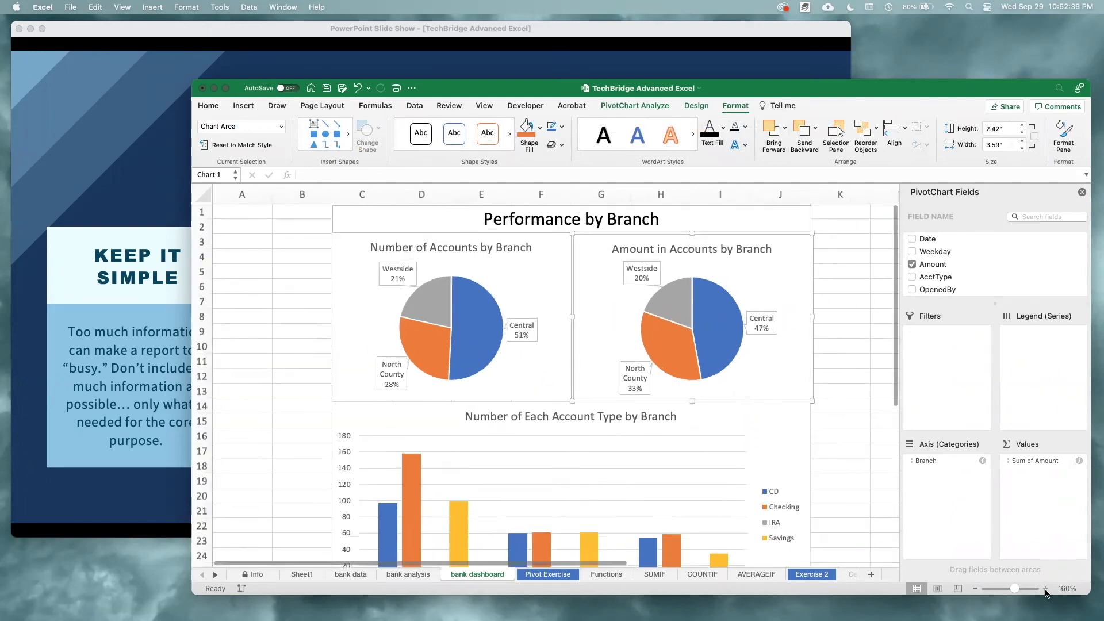
left_click(1045, 588)
left_click(828, 291)
left_click(549, 298)
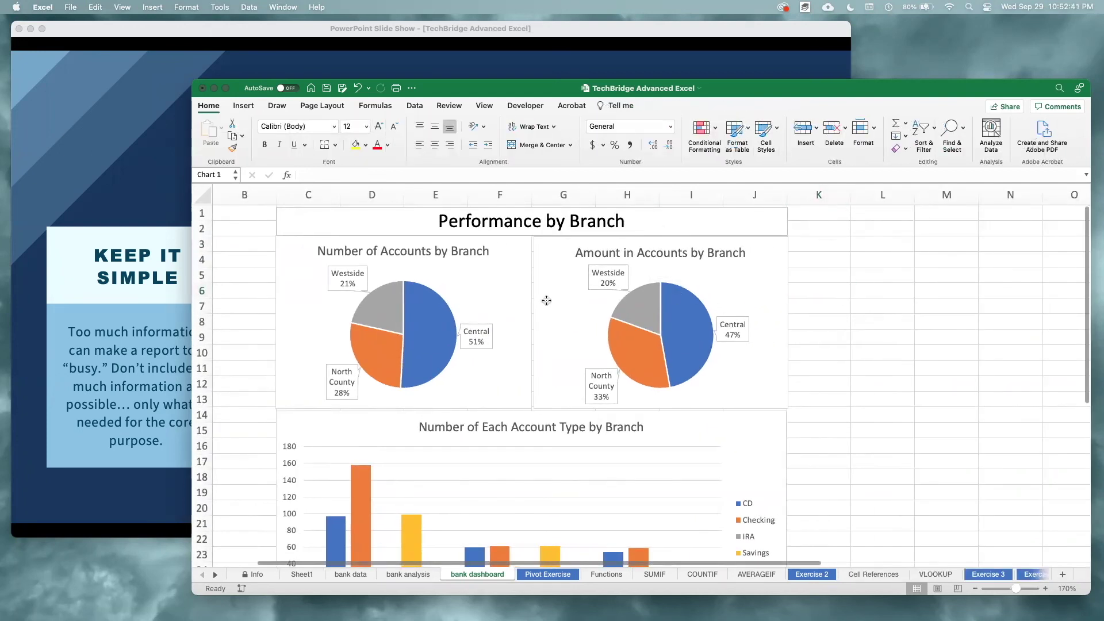
left_click(820, 306)
left_click(778, 271)
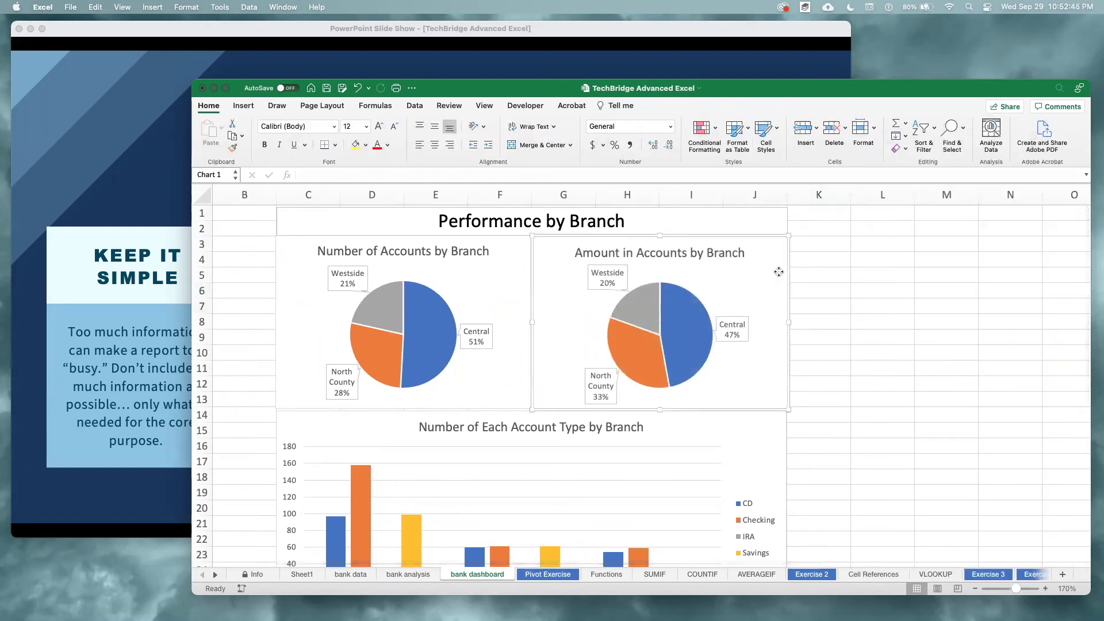
left_click(823, 295)
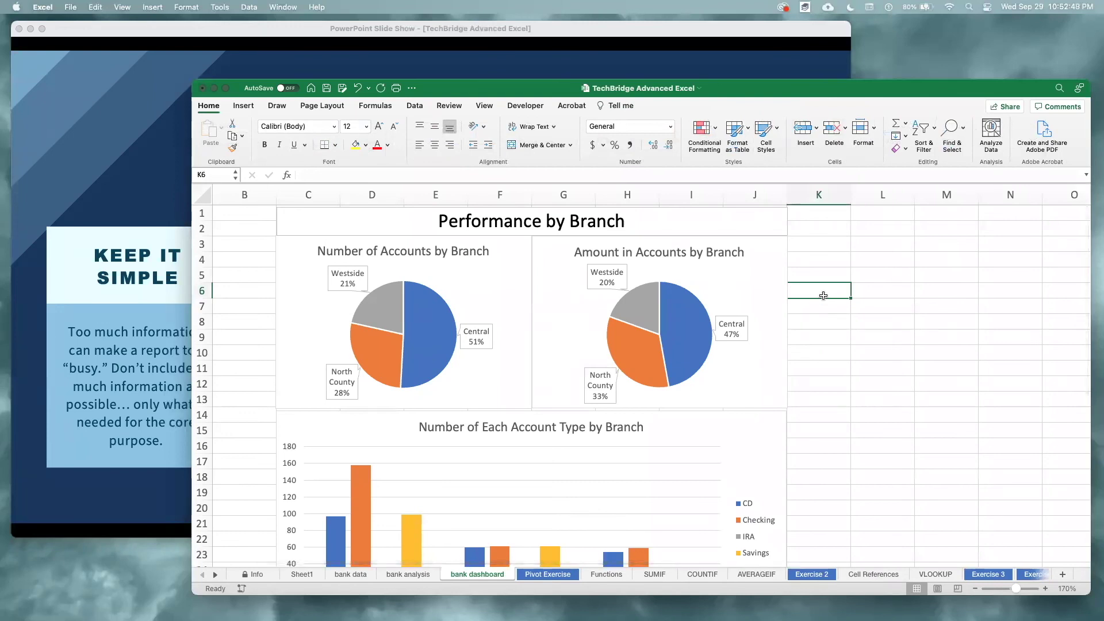
Nudge the "Number of Each Account Type by Branch" chart up so it meets the two pie charts.
left_click(601, 415)
left_click(723, 422)
left_click(862, 389)
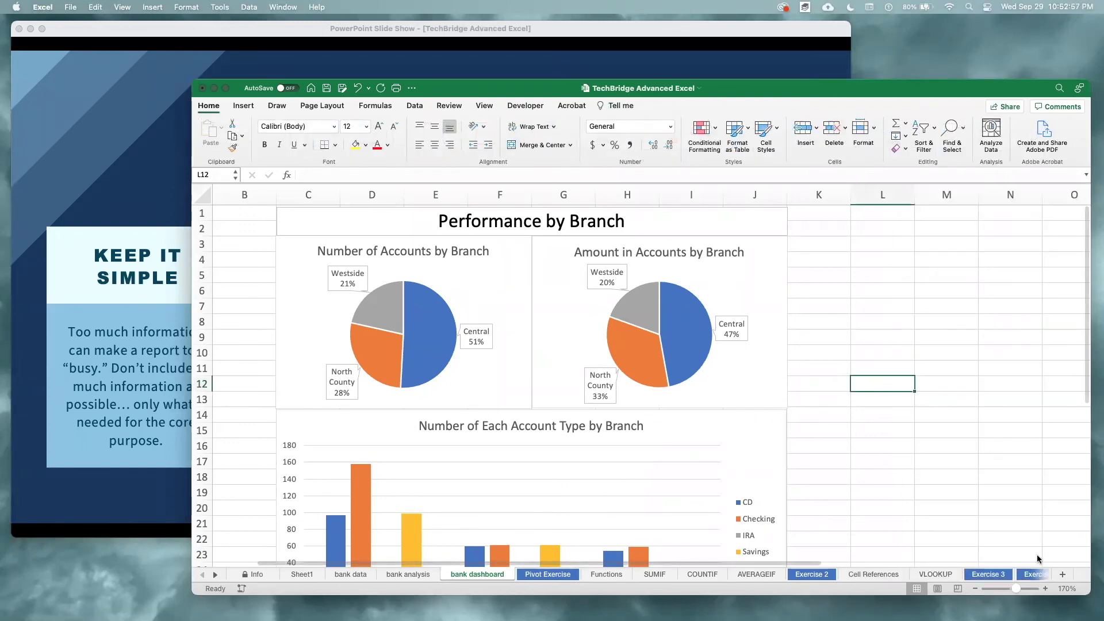
left_click(975, 588)
left_click(975, 588)
left_click(974, 588)
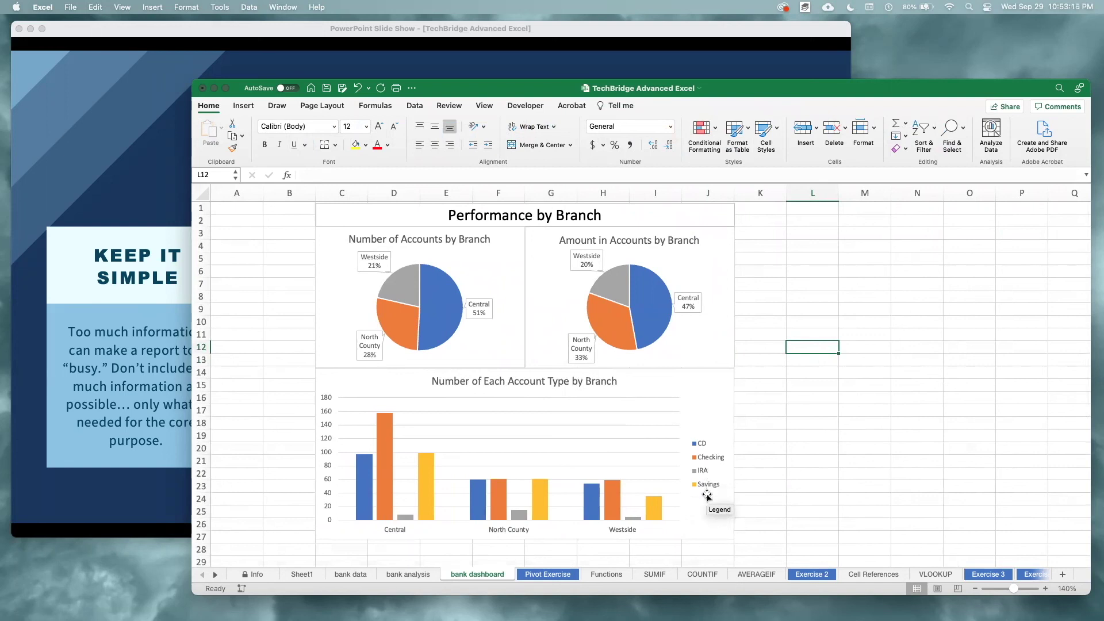
Switch to the PowerPoint slide show and advance through "Adding slicers to your dashboard" to the bullet on the Insert Slicers dialog.
left_click(128, 265)
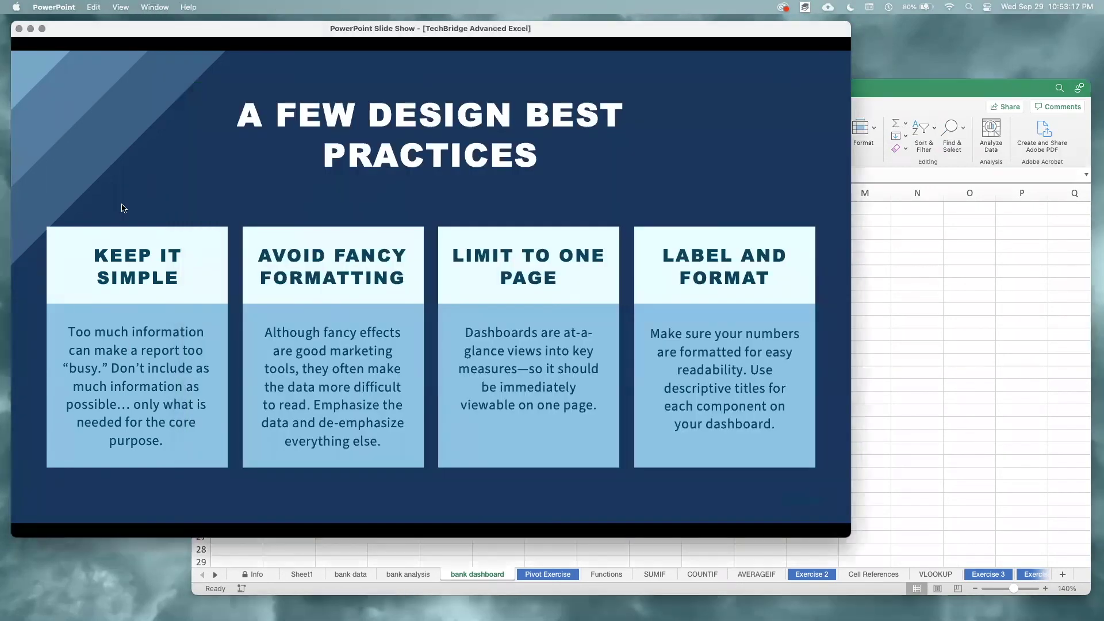
left_click(123, 208)
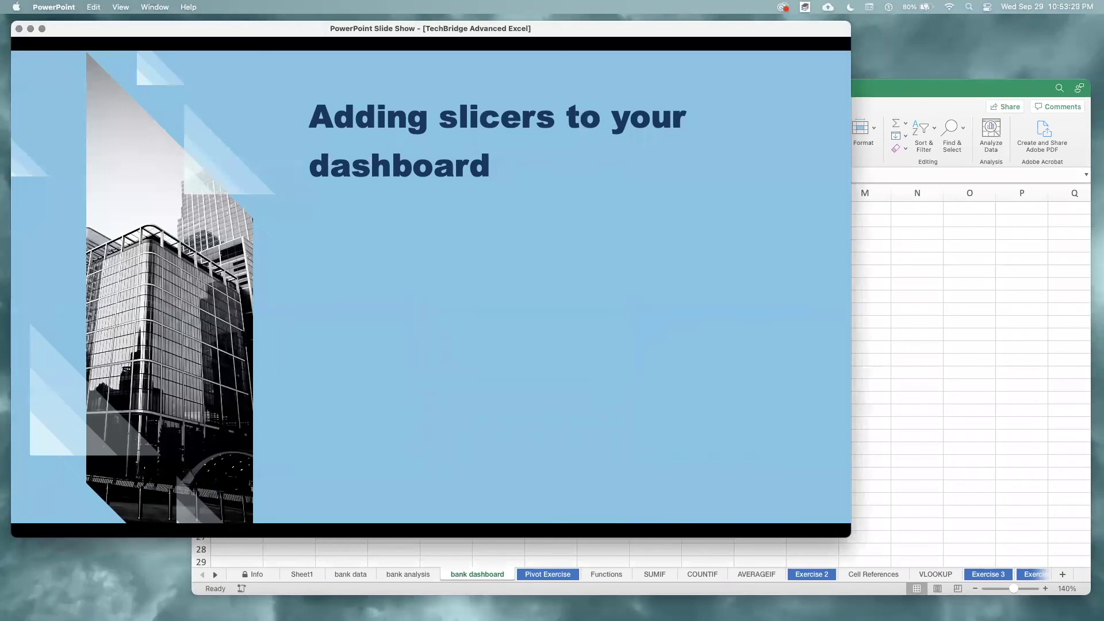
left_click(558, 287)
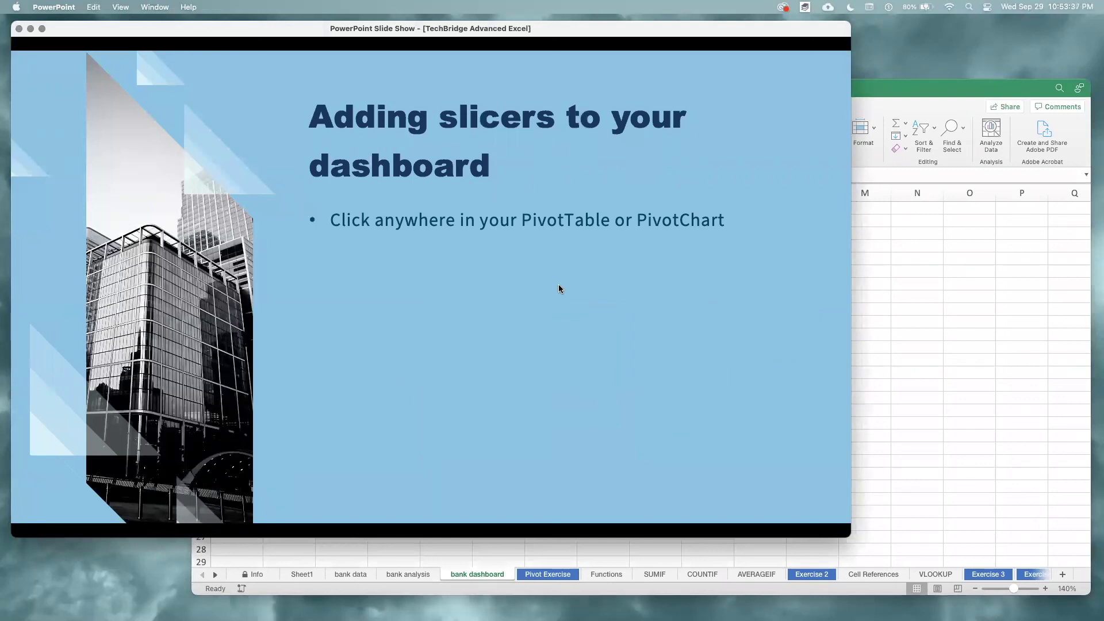
left_click(560, 289)
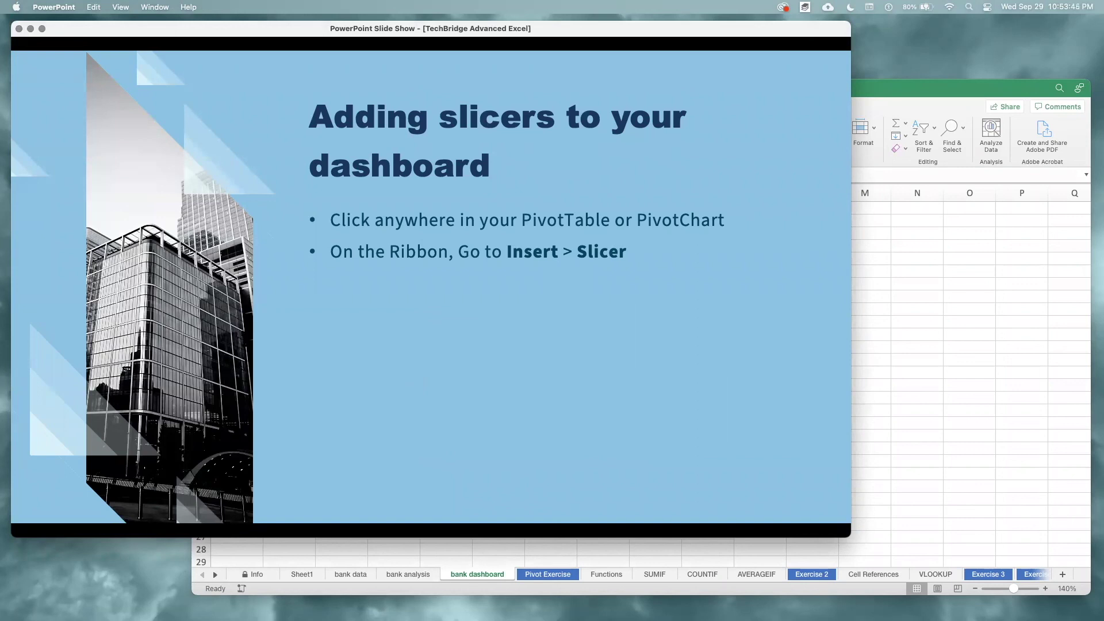
key("Right")
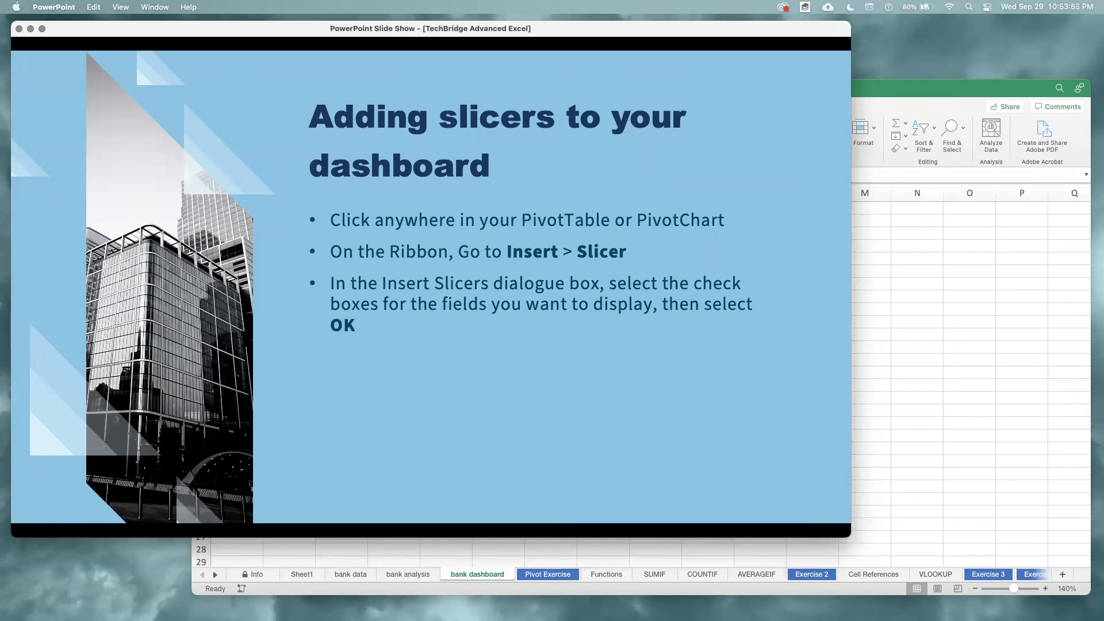
Back in Excel, insert Weekday and Customer slicers for the "Number of Accounts by Branch" chart.
left_click(926, 308)
left_click(515, 235)
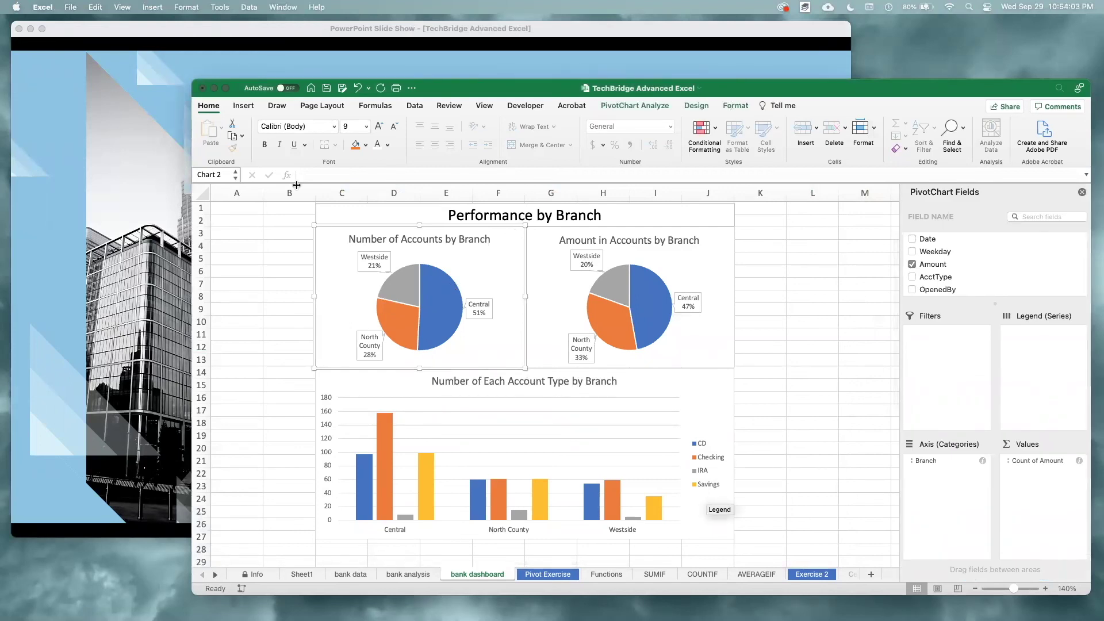
left_click(236, 107)
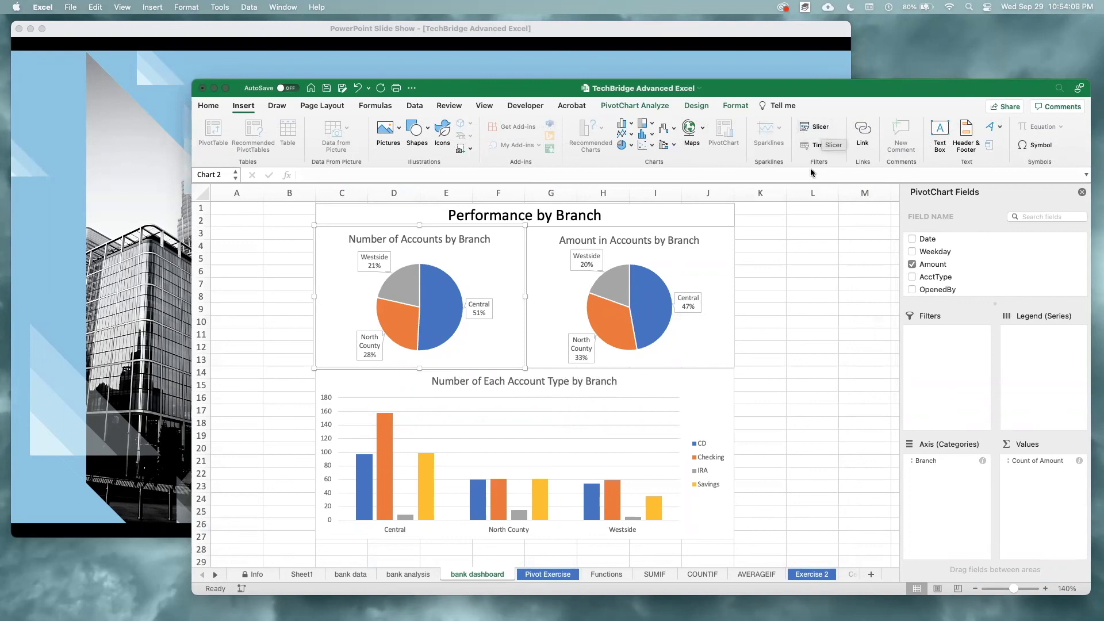
left_click(817, 129)
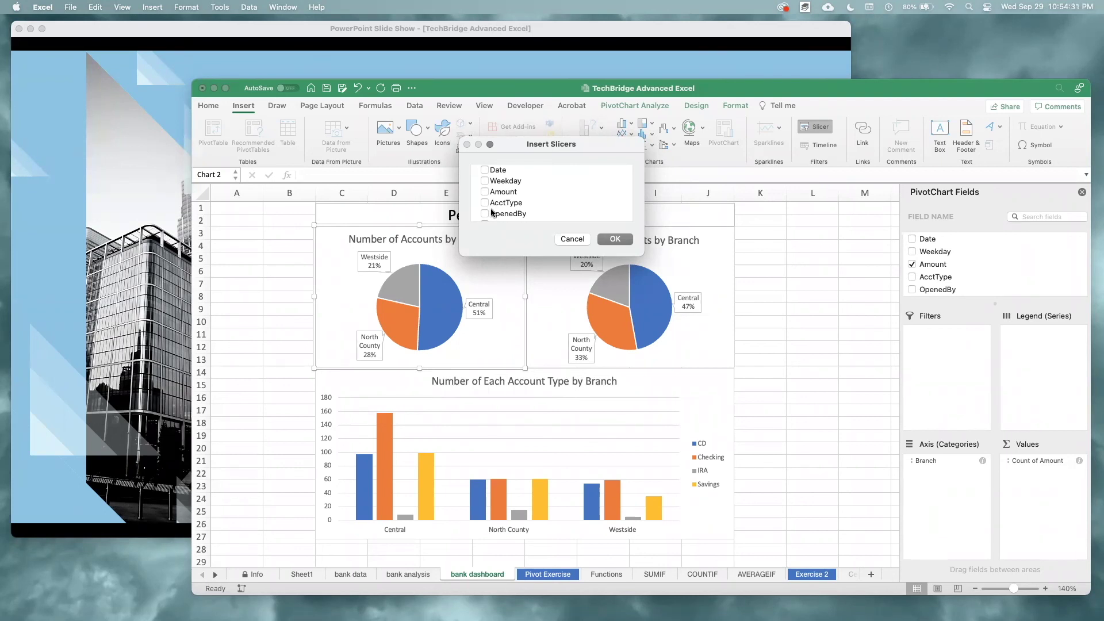
left_click(486, 182)
scroll(556, 199, "down", 3)
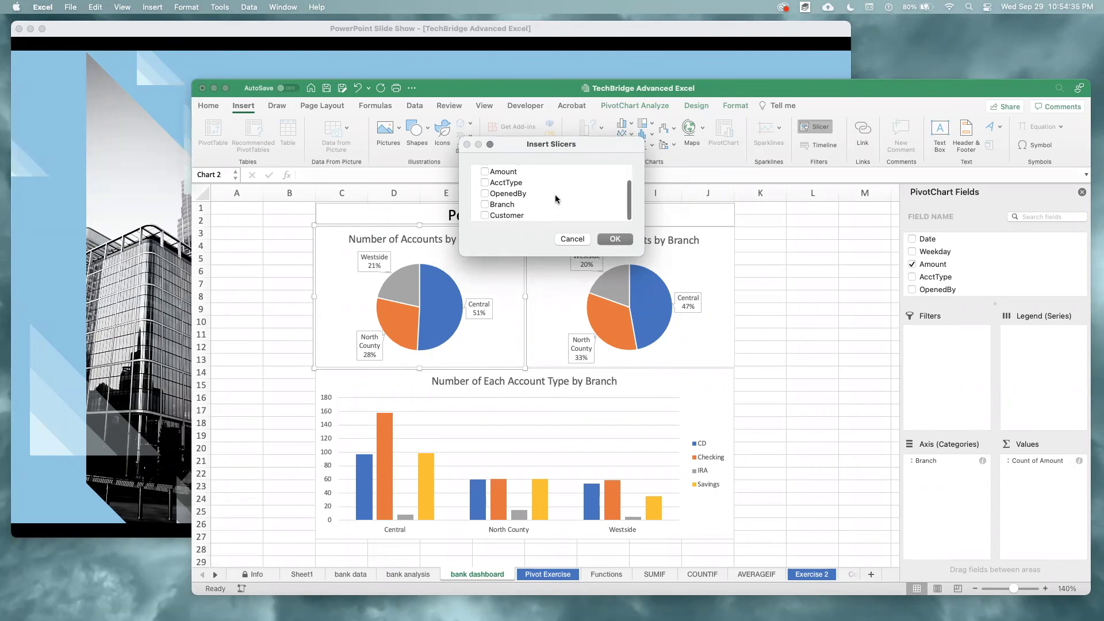
left_click(484, 216)
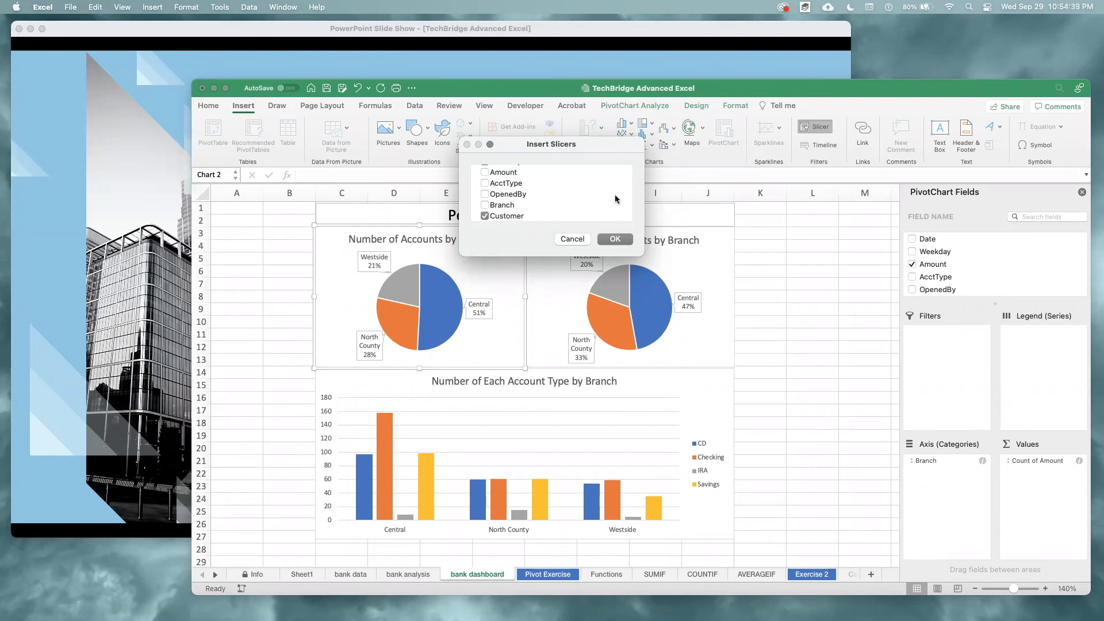
scroll(615, 198, "up", 3)
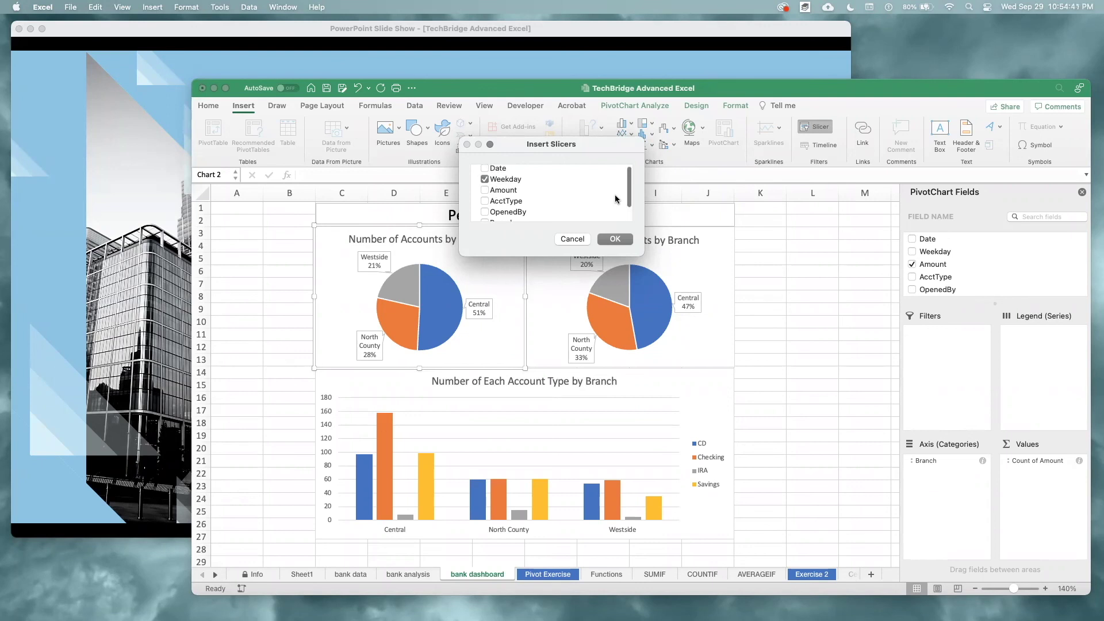
left_click(619, 240)
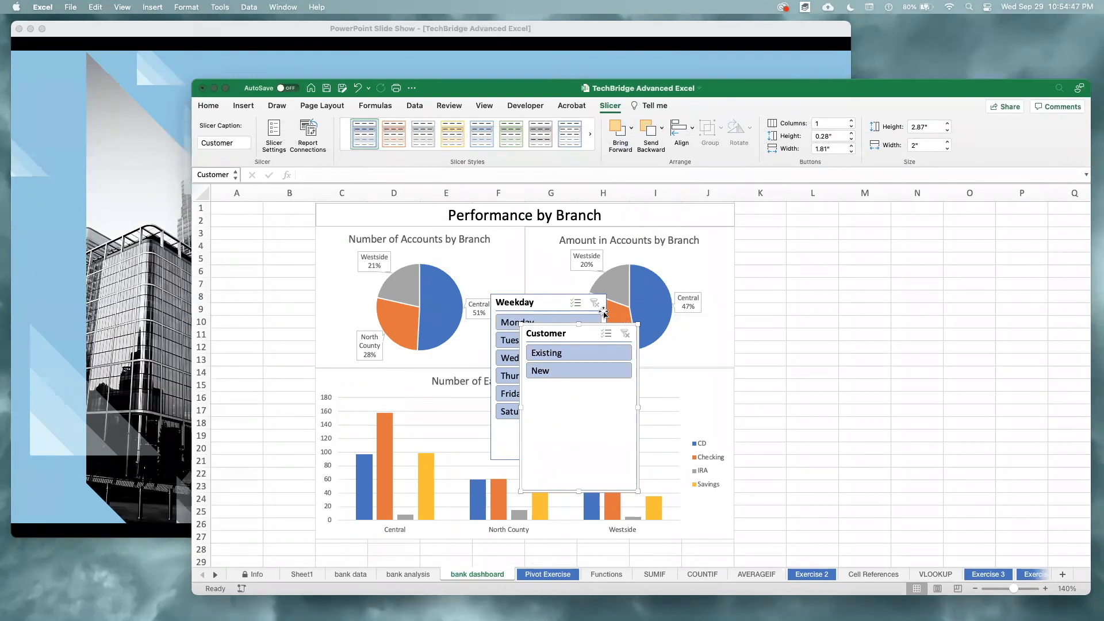
Move the Weekday slicer into columns A to B beside the accounts pie and narrow it to 1.79".
left_click(560, 298)
left_click_drag(559, 296, 278, 230)
left_click_drag(329, 309, 316, 309)
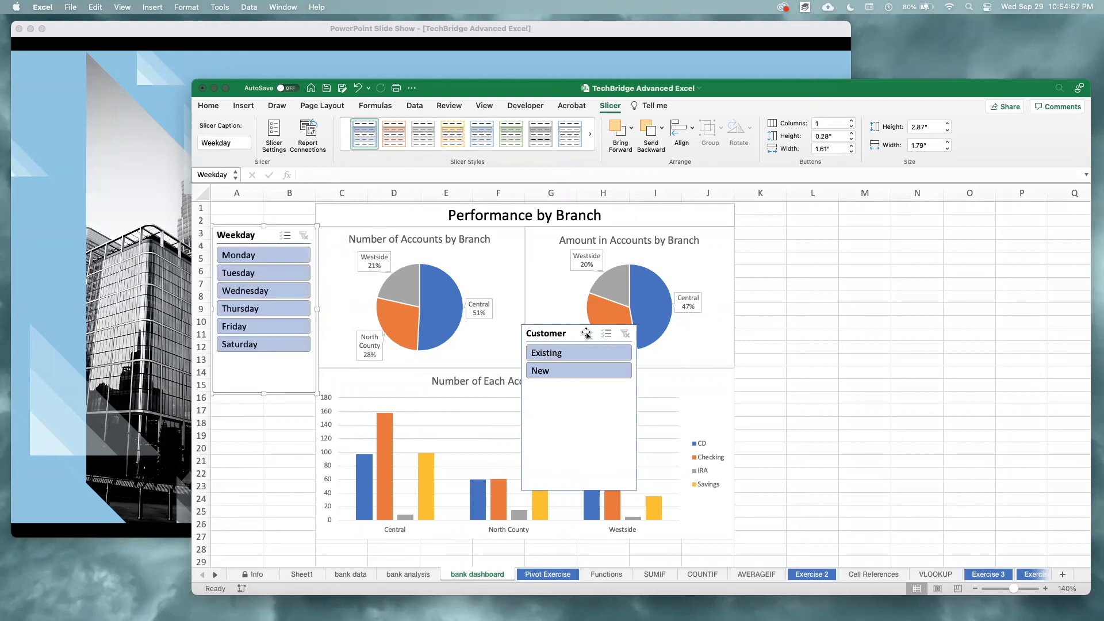
Place the Customer slicer directly beneath the Weekday slicer and narrow it to fit columns A to B.
left_click_drag(586, 333, 276, 399)
left_click_drag(324, 485, 315, 473)
left_click(338, 384)
left_click(835, 382)
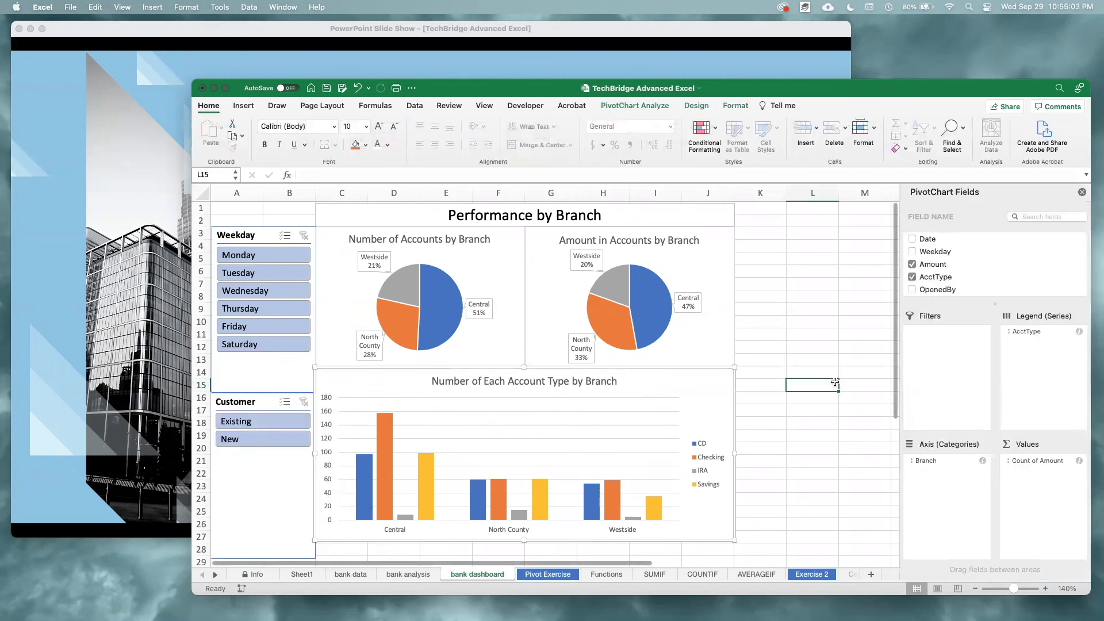
Narrow both slicers slightly to clear the charts' edge and shorten the Customer slicer to just below its New button.
left_click(308, 334)
left_click_drag(316, 307, 314, 307)
left_click(312, 492)
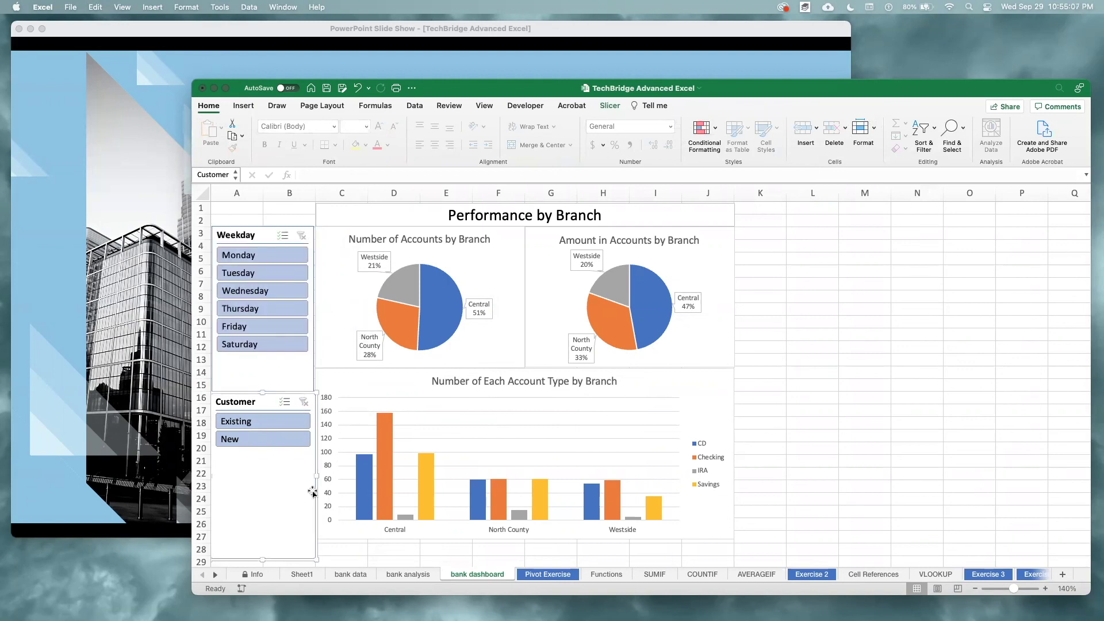
left_click_drag(316, 476, 314, 475)
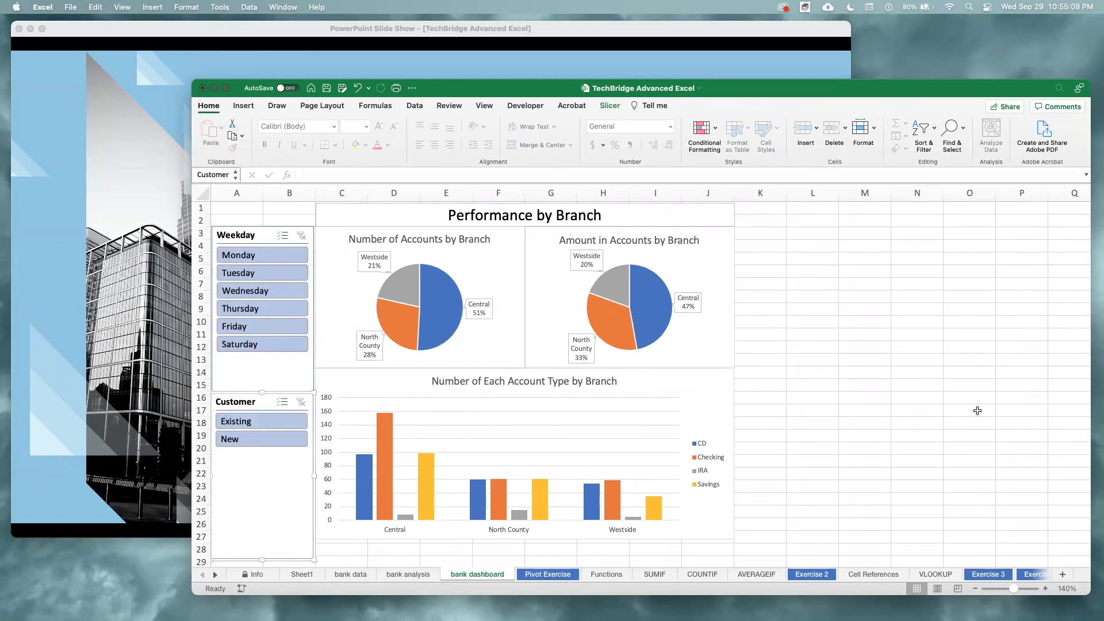
left_click_drag(265, 546, 278, 431)
Select the Weekday and Customer slicers together and move them down to sit about mid-height beside the charts.
scroll(277, 403, "up", 2)
left_click(265, 235, "shift")
key("Down")
key("Down")
key("Down")
key("Down")
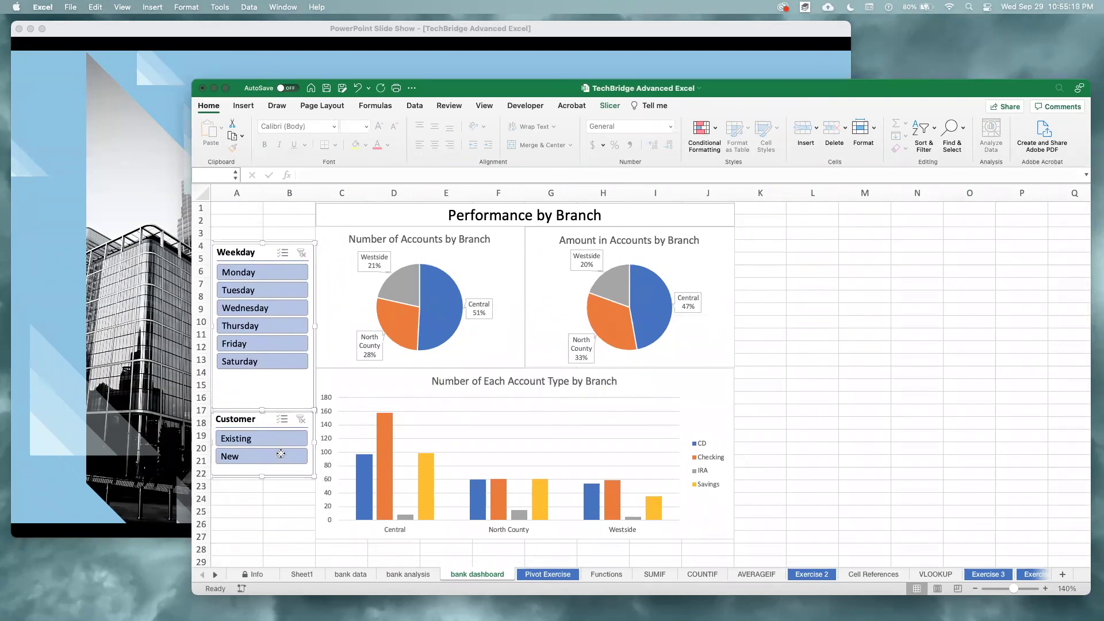
key("Down")
key("Down")
key("Down")
key("Down")
key("Down")
left_click(863, 374)
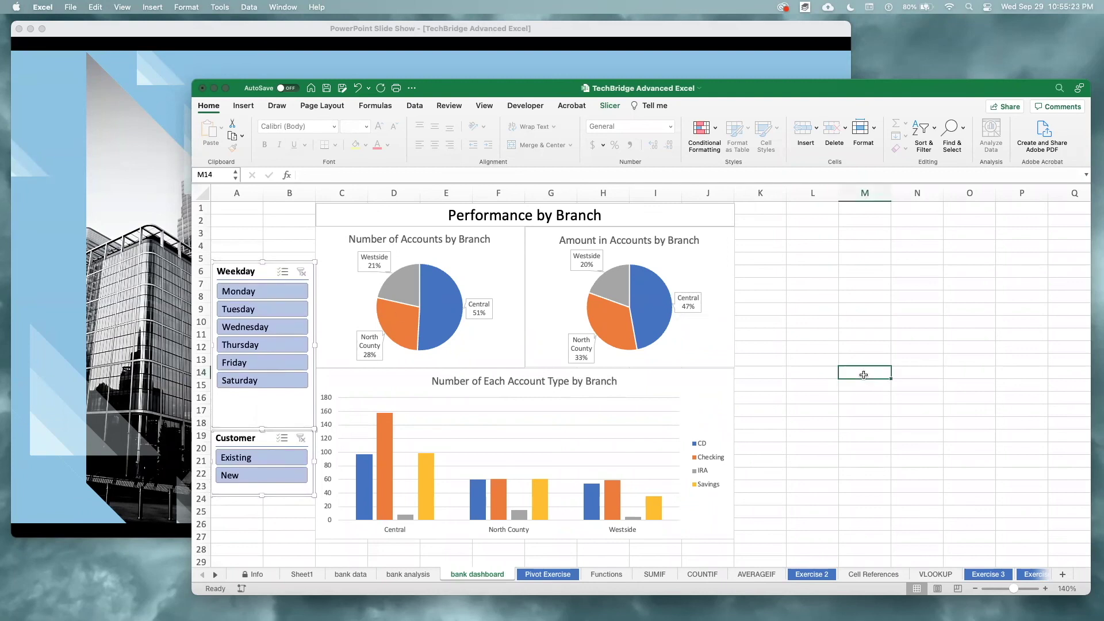
left_click(835, 332)
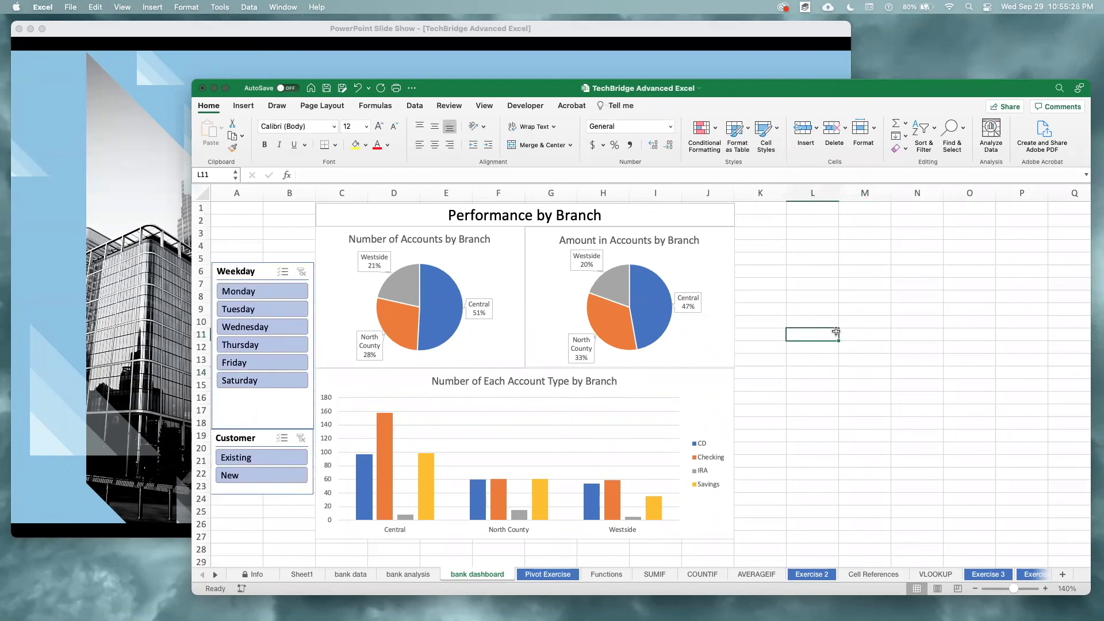
Filter the accounts pie by Monday, Wednesday, Saturday and Friday in turn, ending on Friday, and by Existing and New customers, ending on New.
left_click(244, 292)
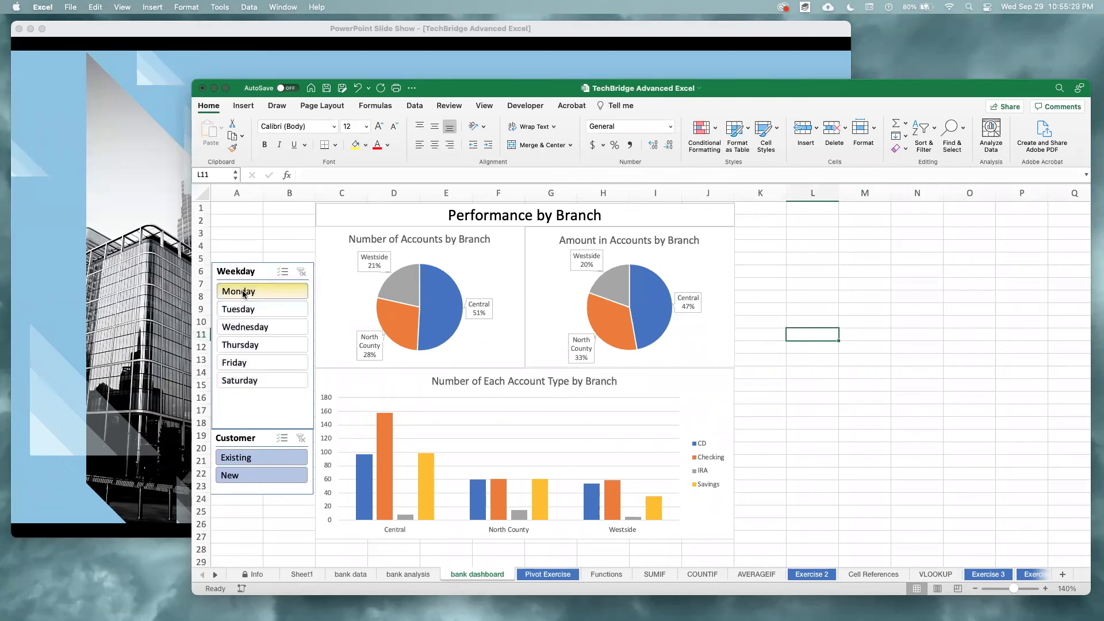
left_click(288, 332)
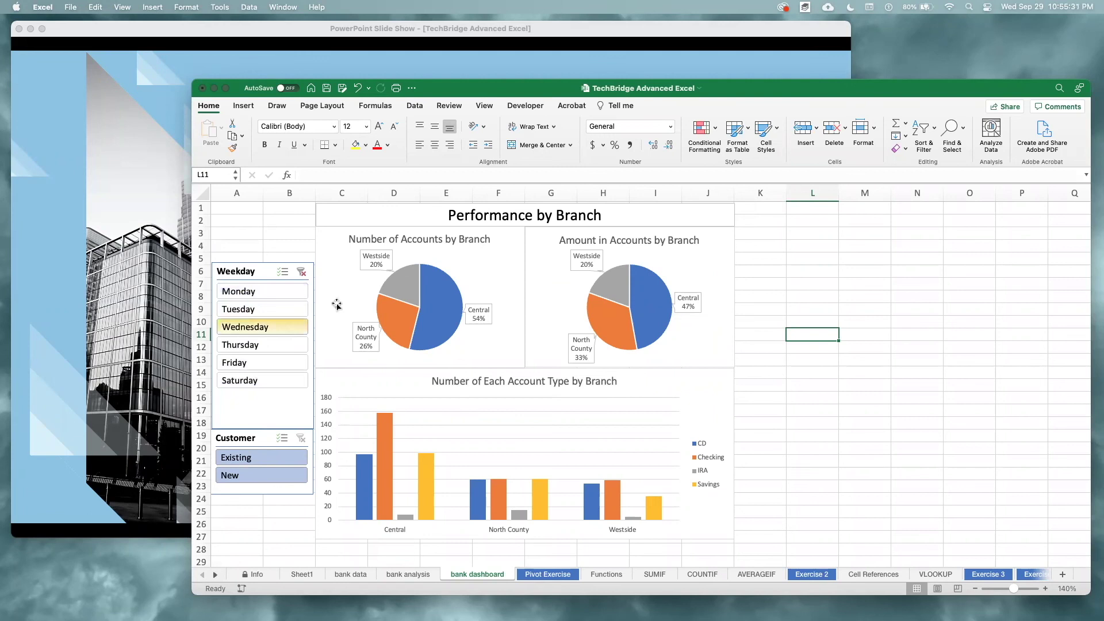
left_click(289, 384)
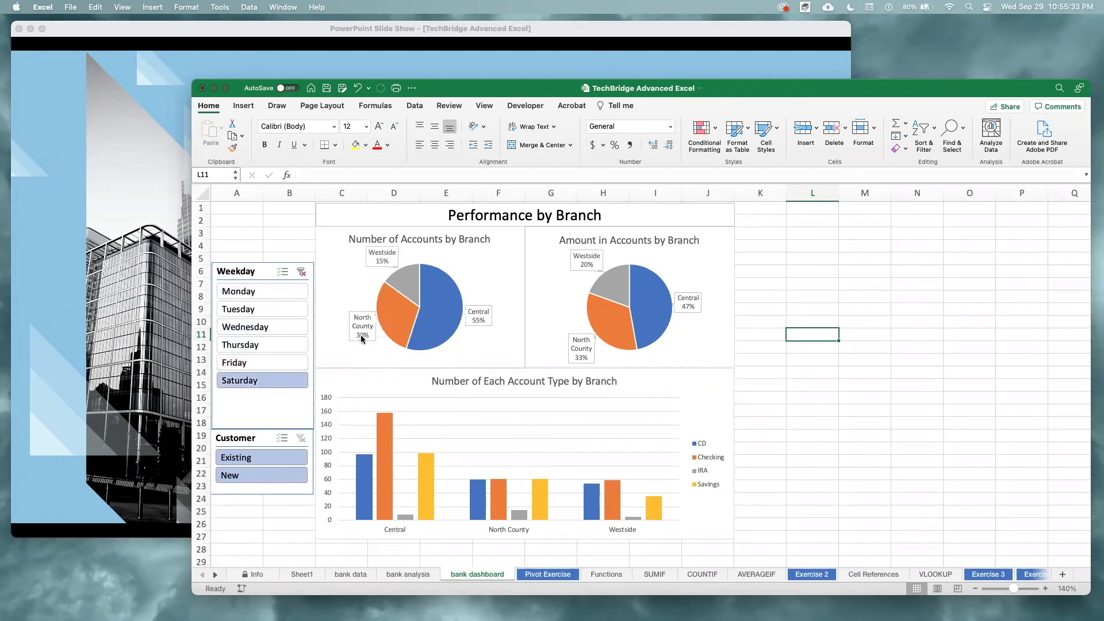
left_click(263, 362)
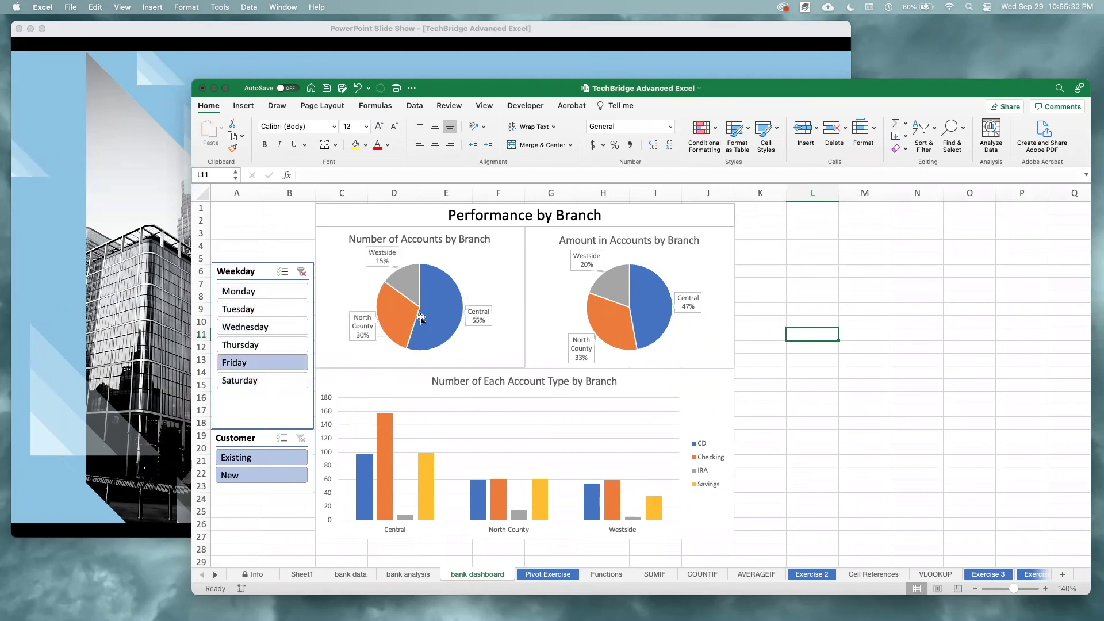
left_click(287, 455)
left_click(287, 474)
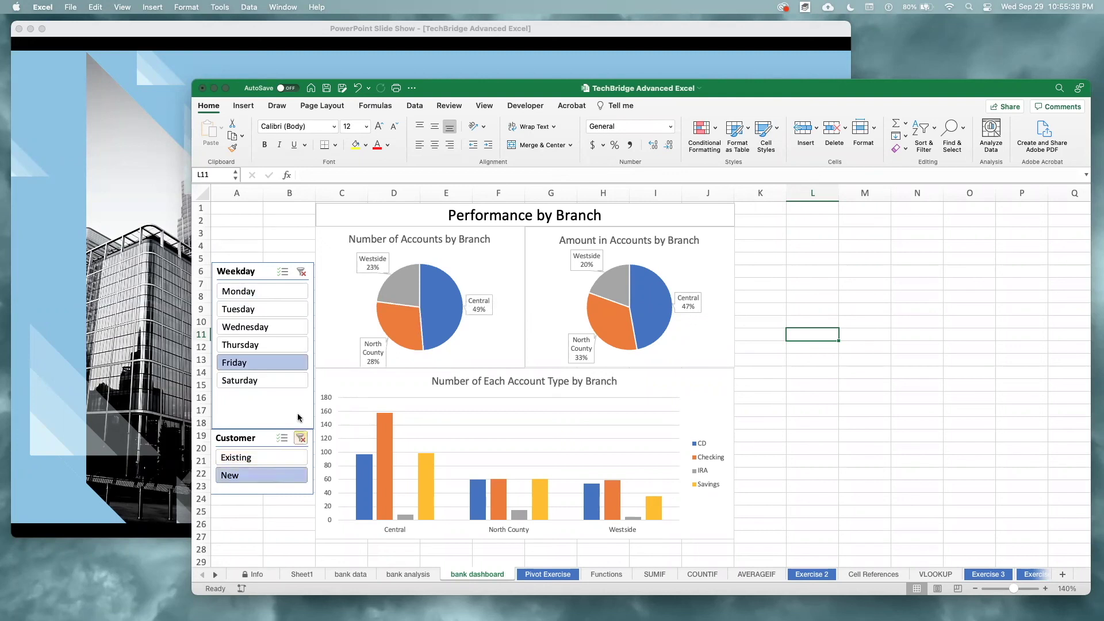
Turn on multi-select in the Weekday slicer, add Tuesday, Wednesday and Thursday to Friday, and clear the weekday filter.
left_click(285, 277)
left_click(274, 308)
left_click(273, 326)
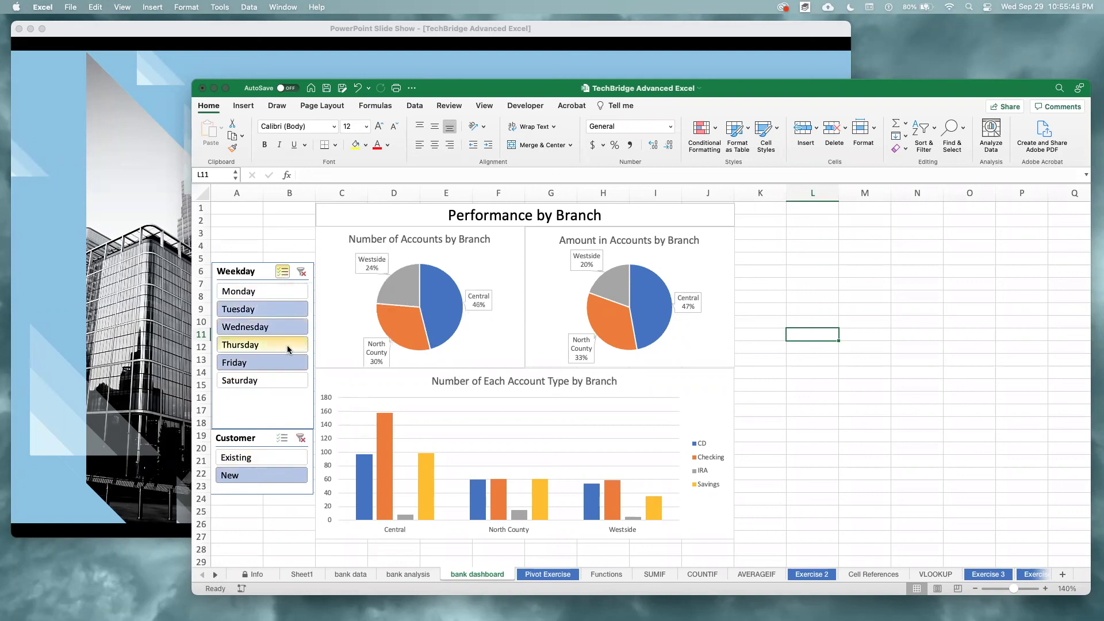
left_click(287, 345)
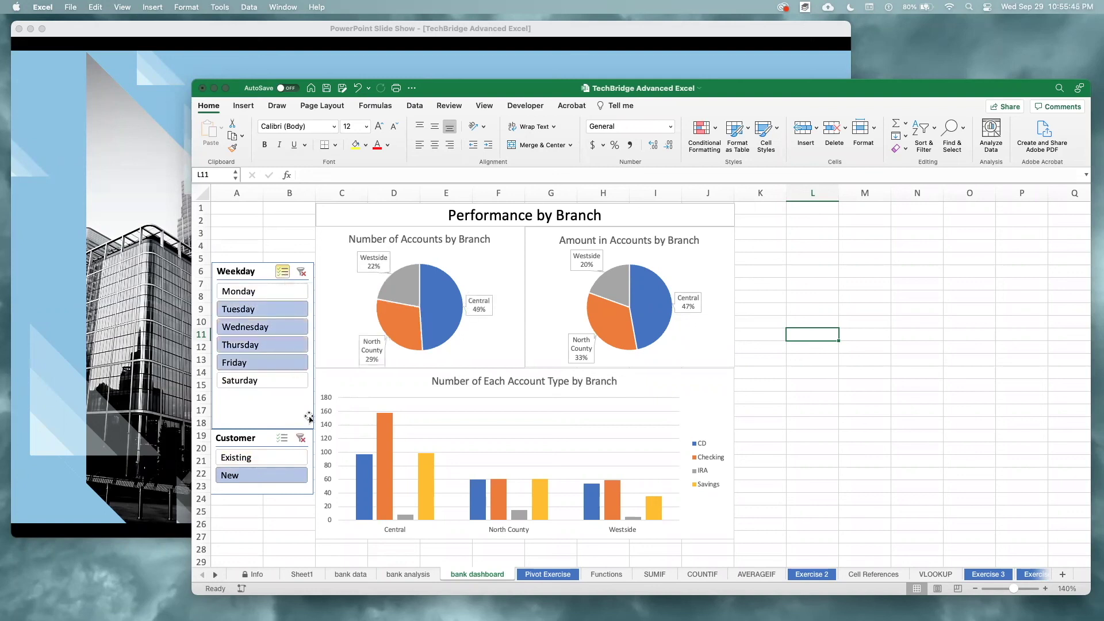
left_click(301, 273)
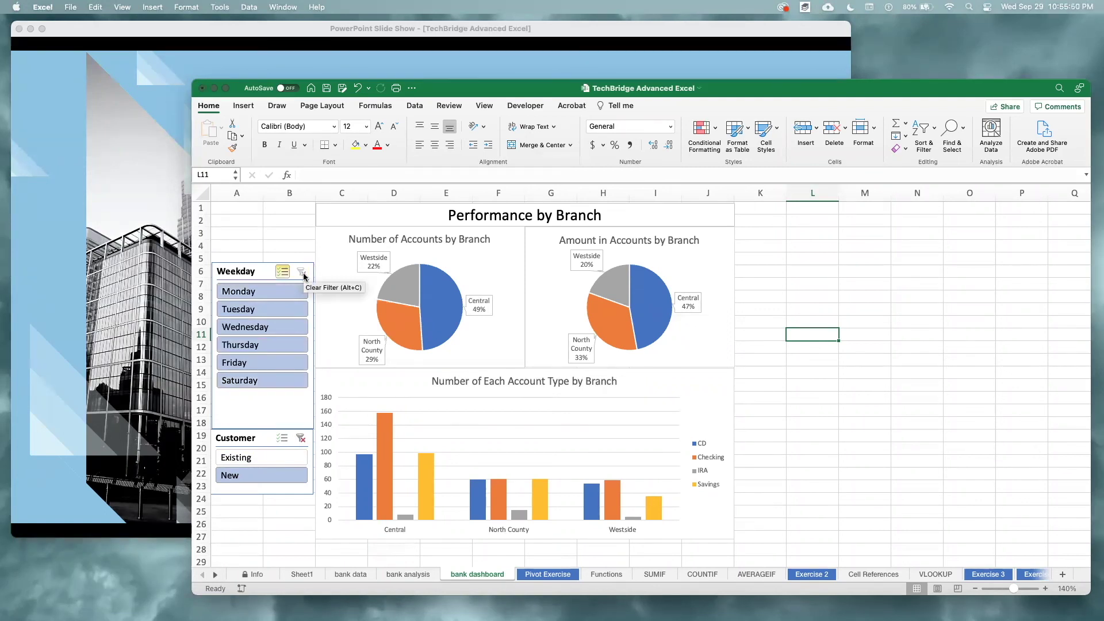
Clear the filter on the Customer slicer and select the Weekday slicer.
left_click(303, 438)
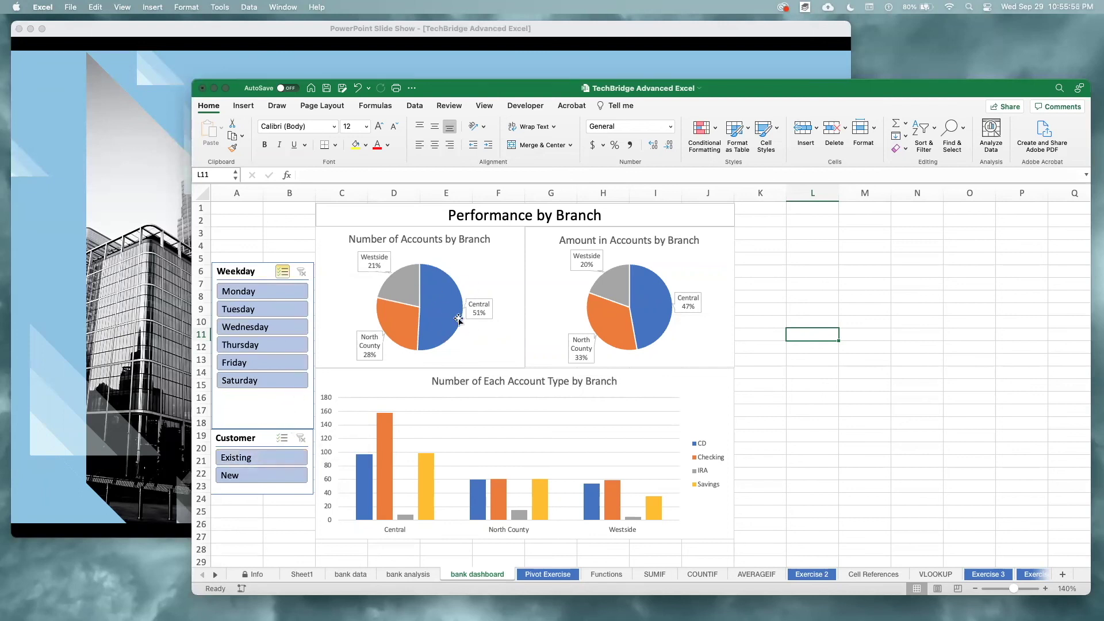
mouse_move(457, 302)
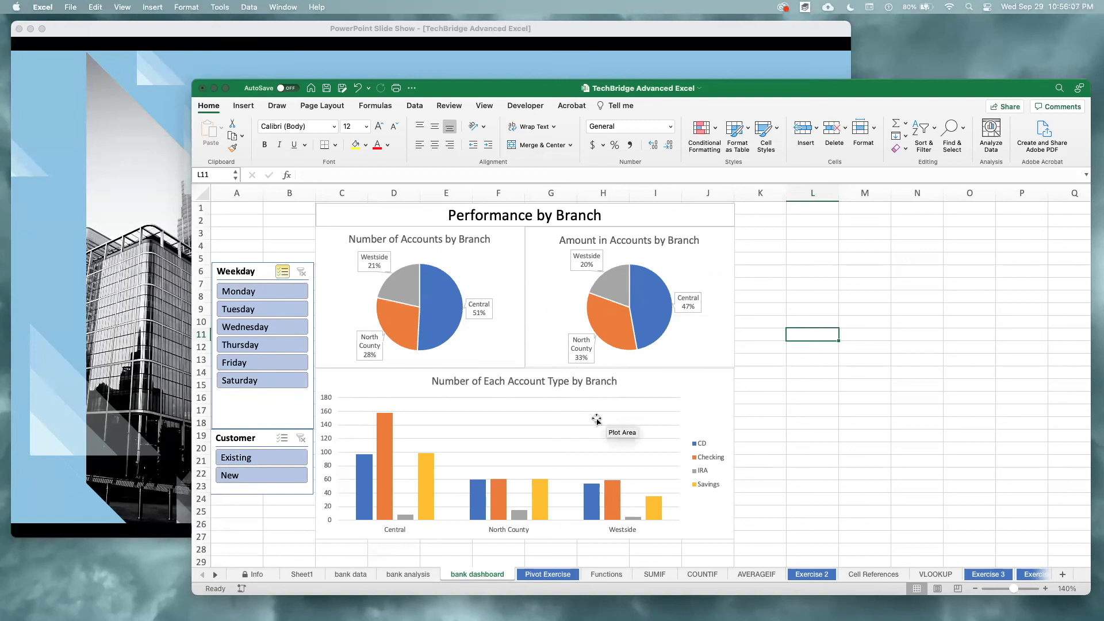
left_click(242, 410)
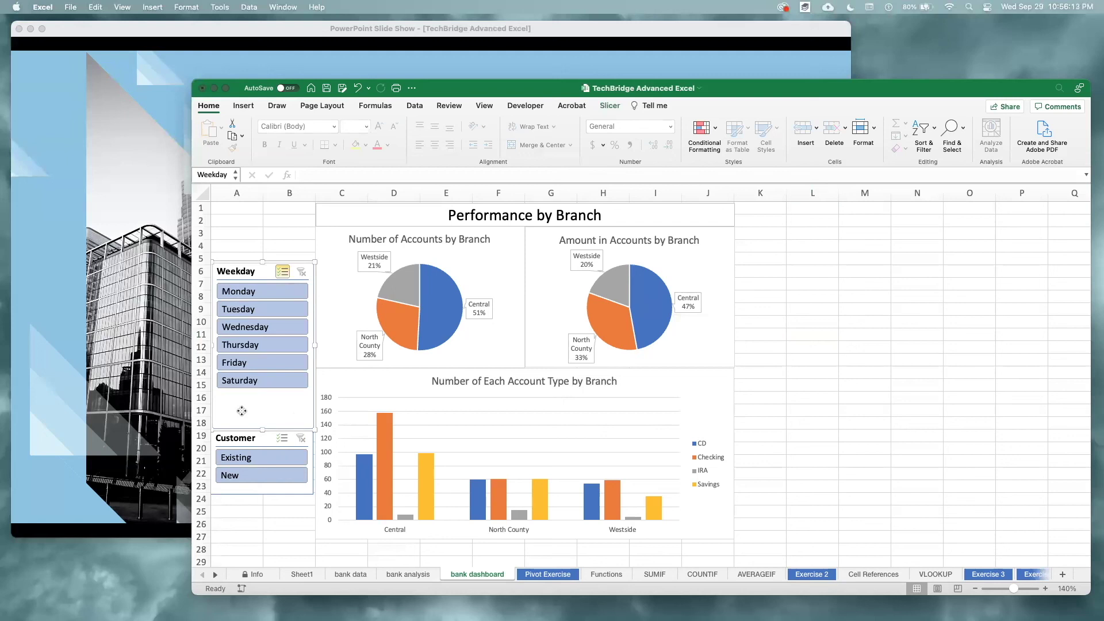
Switch to the PowerPoint slide show, reveal the instruction on connecting a slicer to several PivotTables, and return to Excel.
left_click(176, 379)
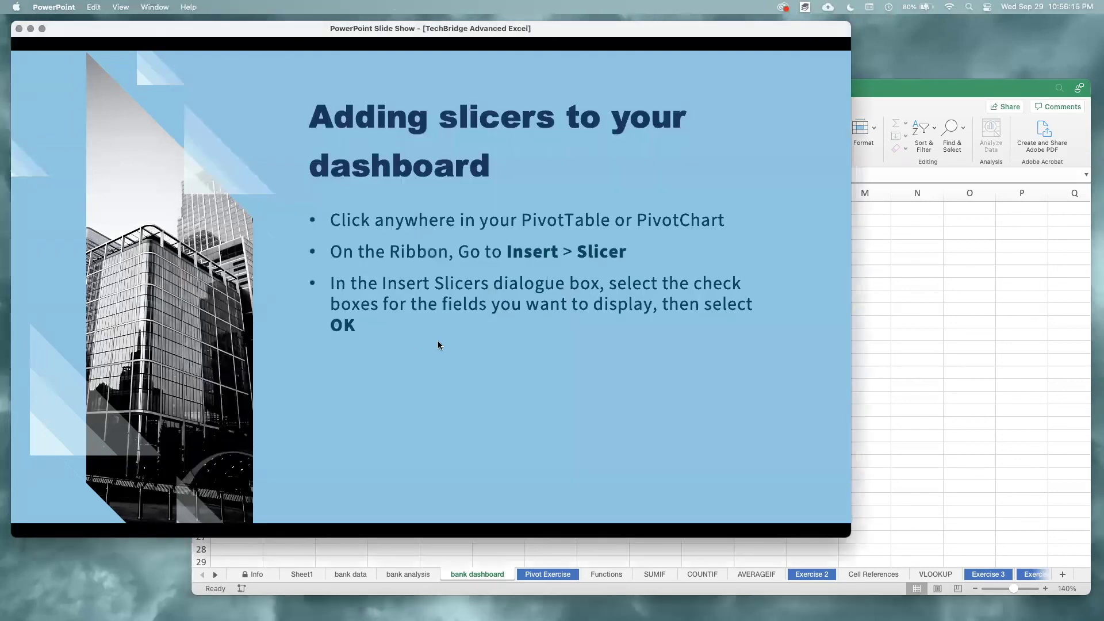
left_click(438, 345)
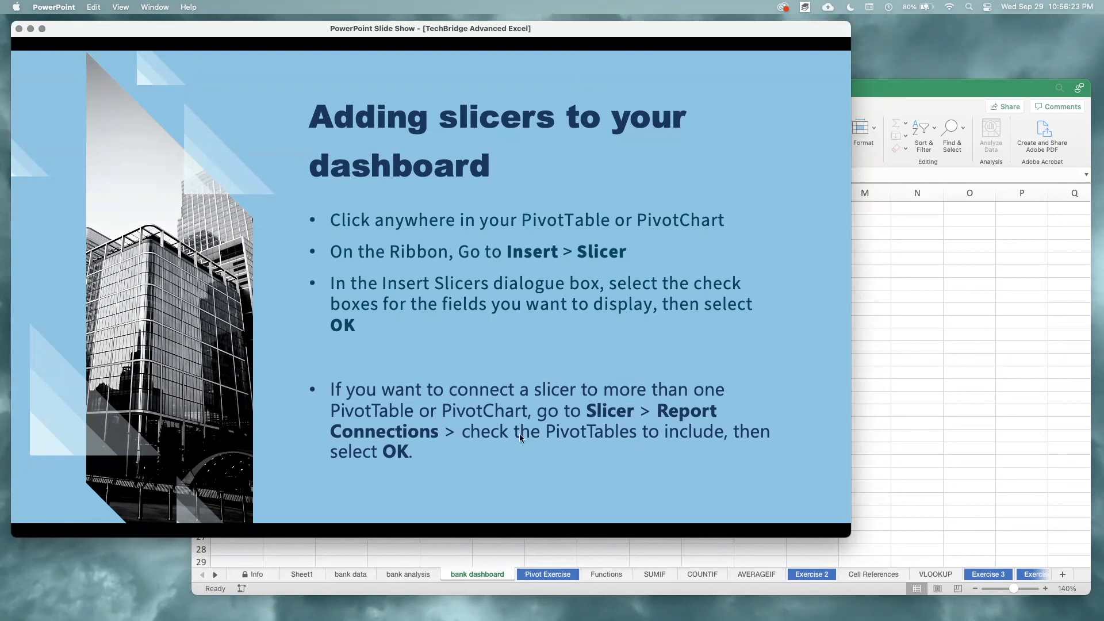
left_click(918, 369)
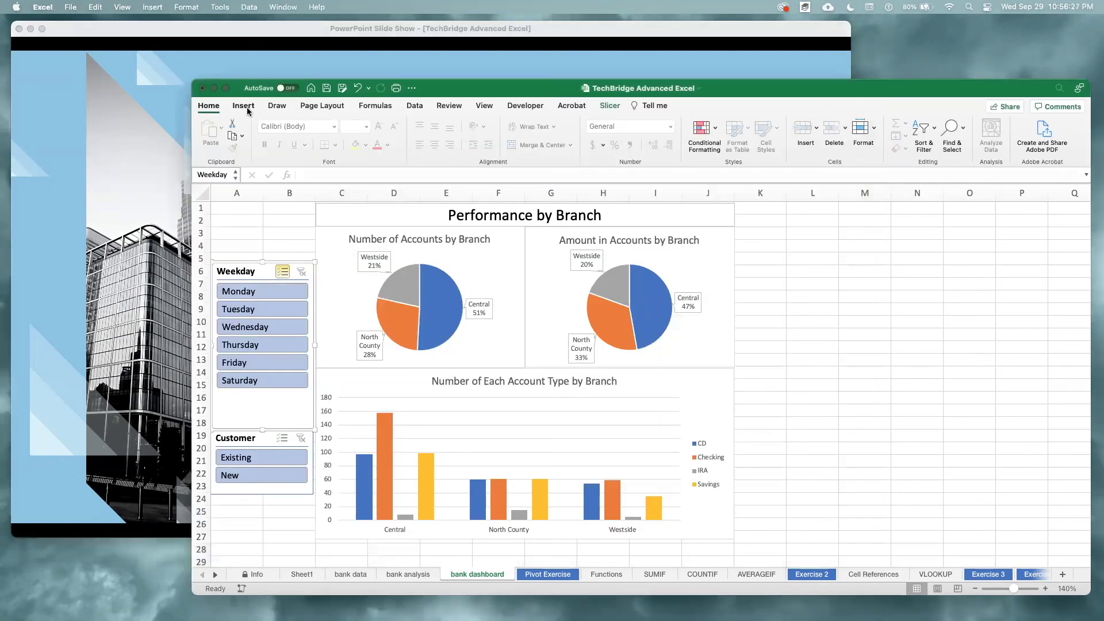
Try several slicer styles on the Weekday slicer, including solid green, and settle on the light gray style.
left_click(608, 111)
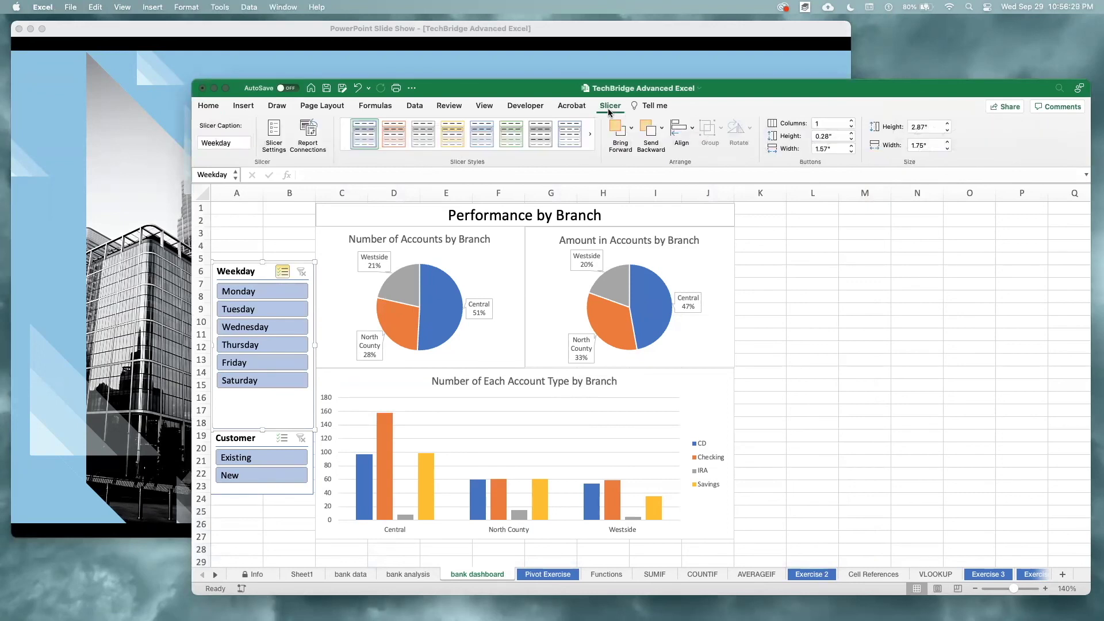
left_click(419, 141)
left_click(510, 136)
left_click(548, 142)
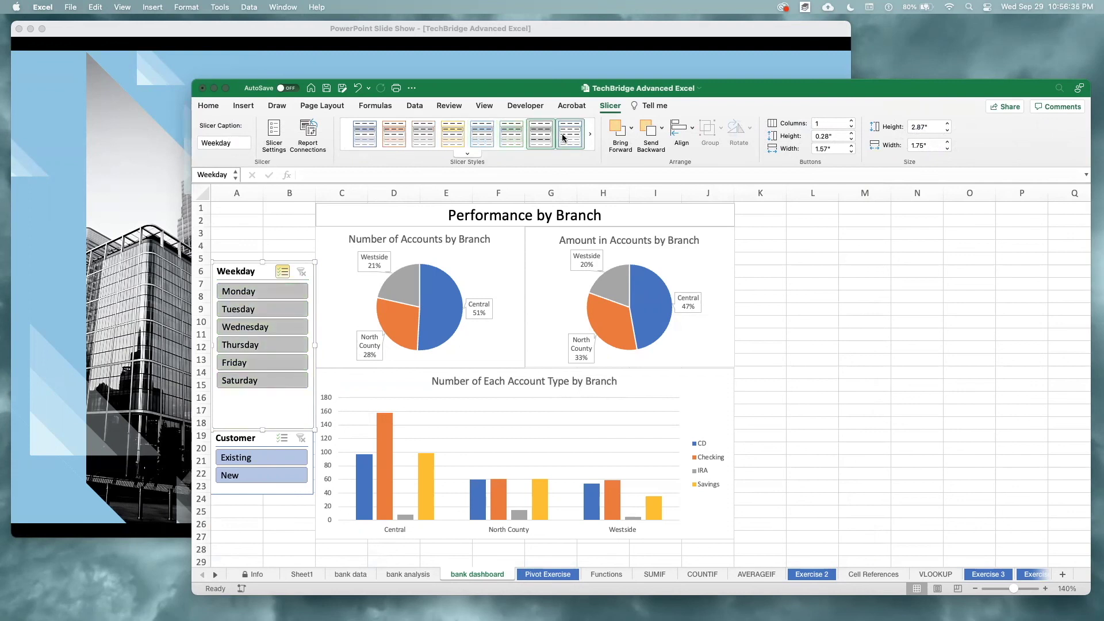
left_click(570, 137)
left_click(587, 138)
left_click(419, 140)
left_click(547, 135)
left_click(569, 136)
left_click(345, 135)
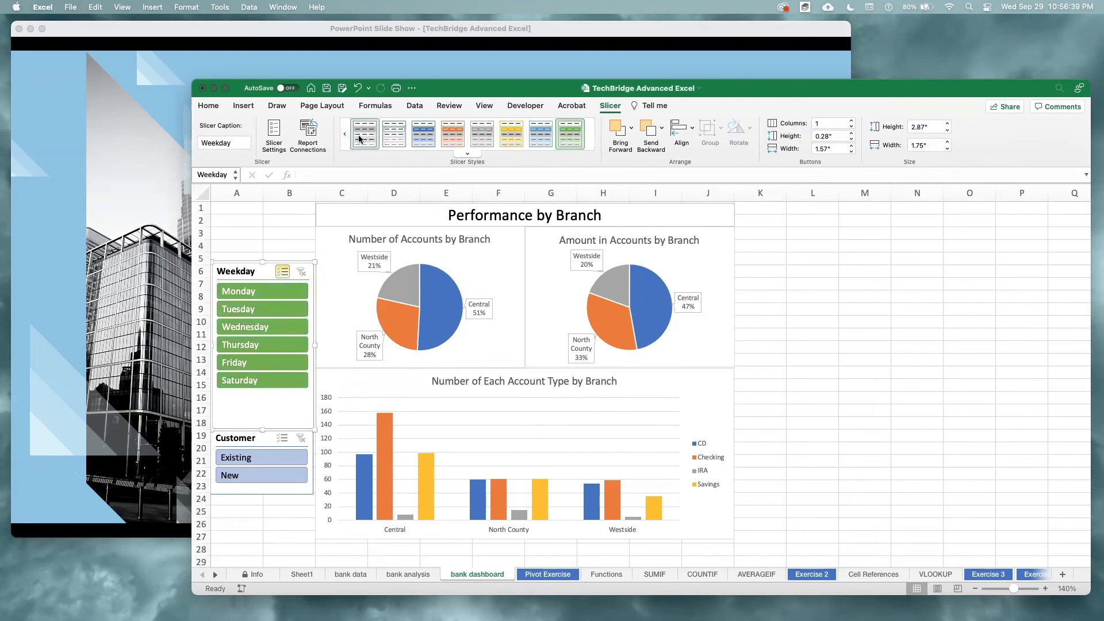
Connect the Weekday slicer to PivotTable26 and PivotTable28 on the bank analysis sheet in addition to PivotTable27.
left_click(307, 135)
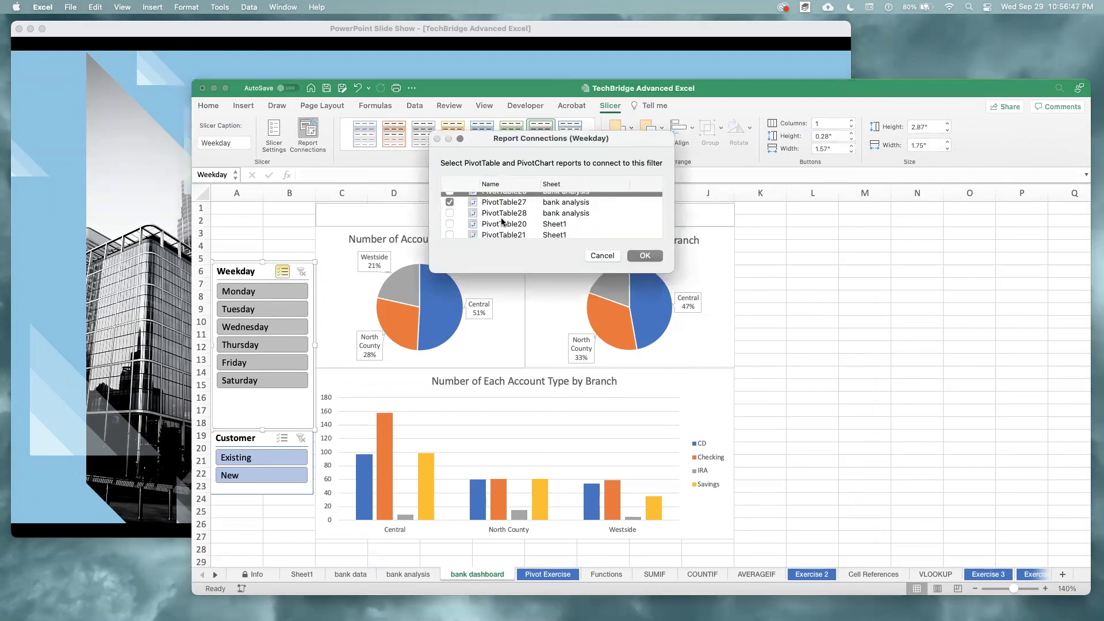
left_click_drag(521, 273, 531, 374)
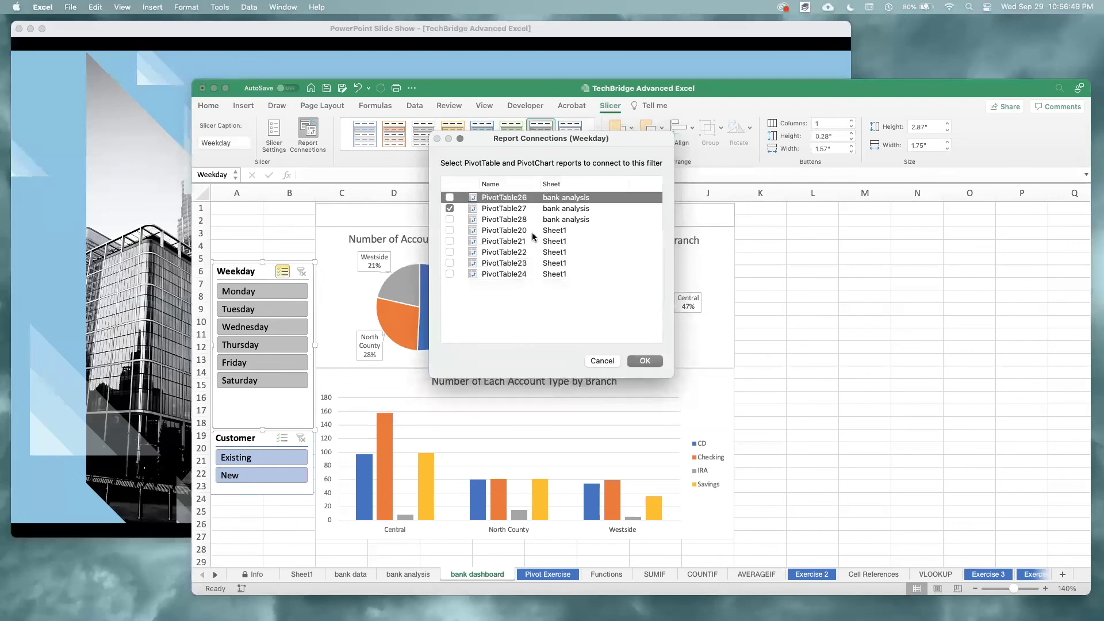
scroll(542, 259, "up", 1)
left_click(449, 197)
left_click(450, 219)
left_click(644, 361)
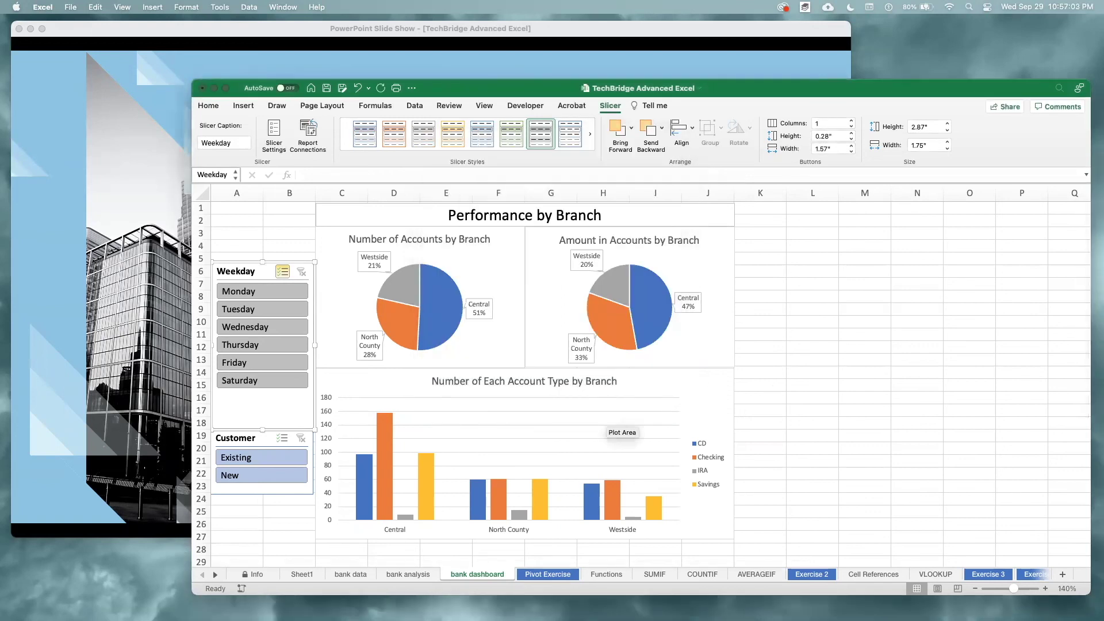
Give the Customer slicer the same light gray style as the Weekday slicer.
left_click(266, 437)
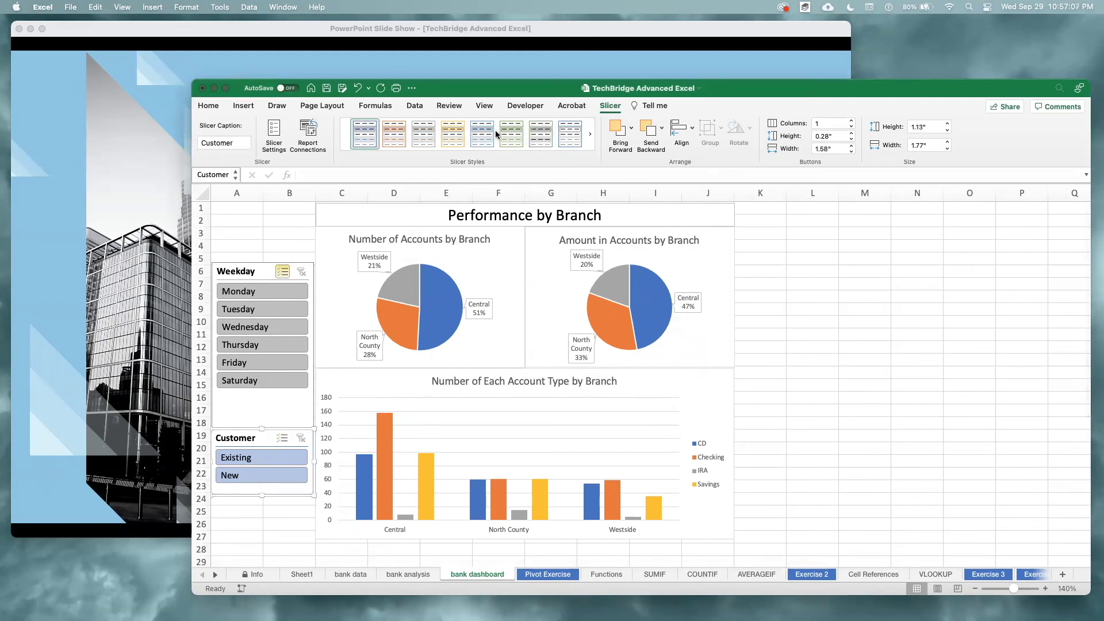
left_click(534, 143)
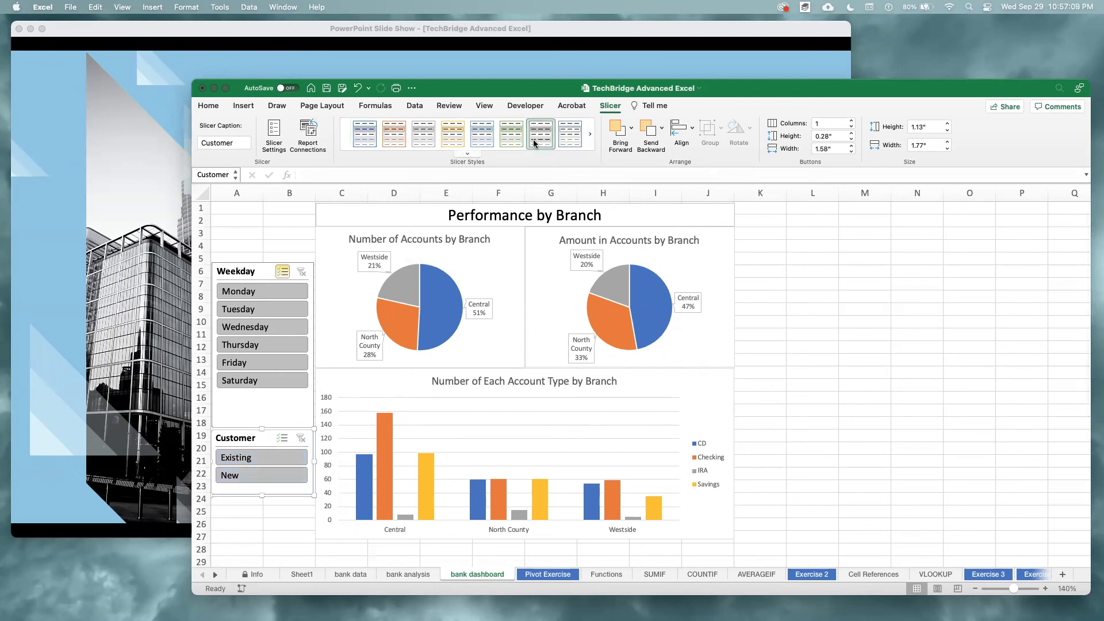
left_click(578, 141)
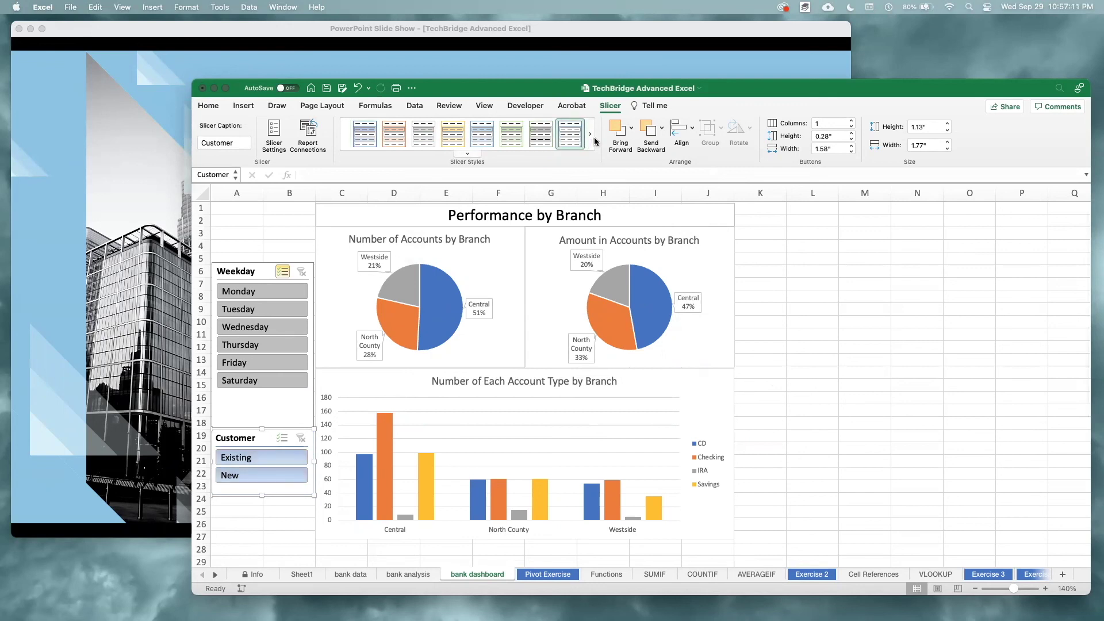
left_click(365, 140)
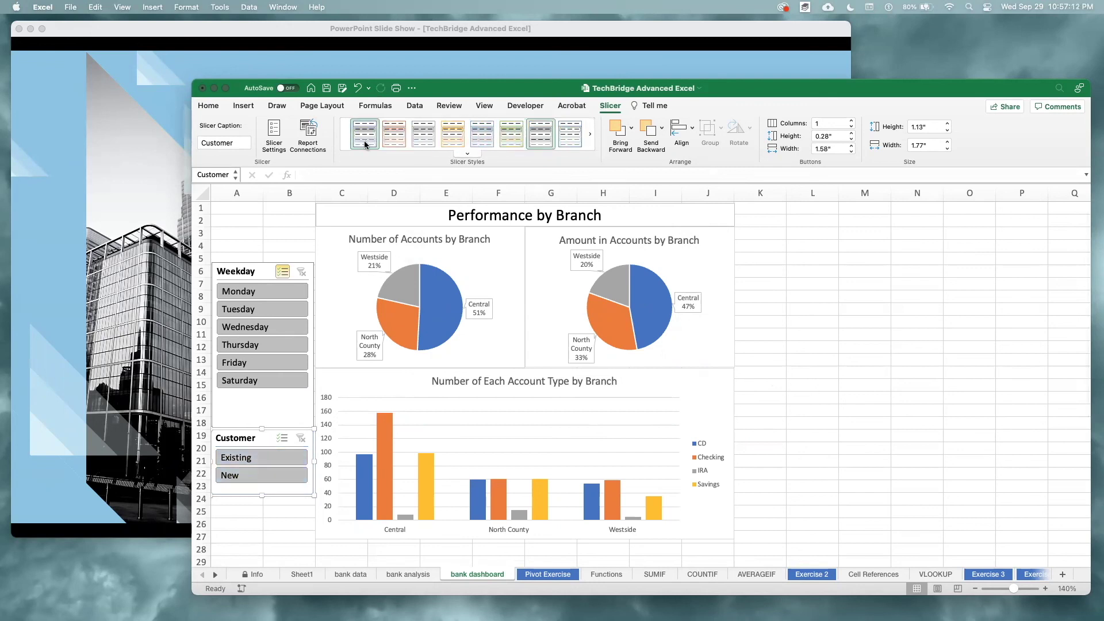
Connect the Customer slicer to PivotTable26 and PivotTable28 on the bank analysis sheet as well, and deselect the slicer.
left_click(304, 131)
scroll(484, 215, "up", 2)
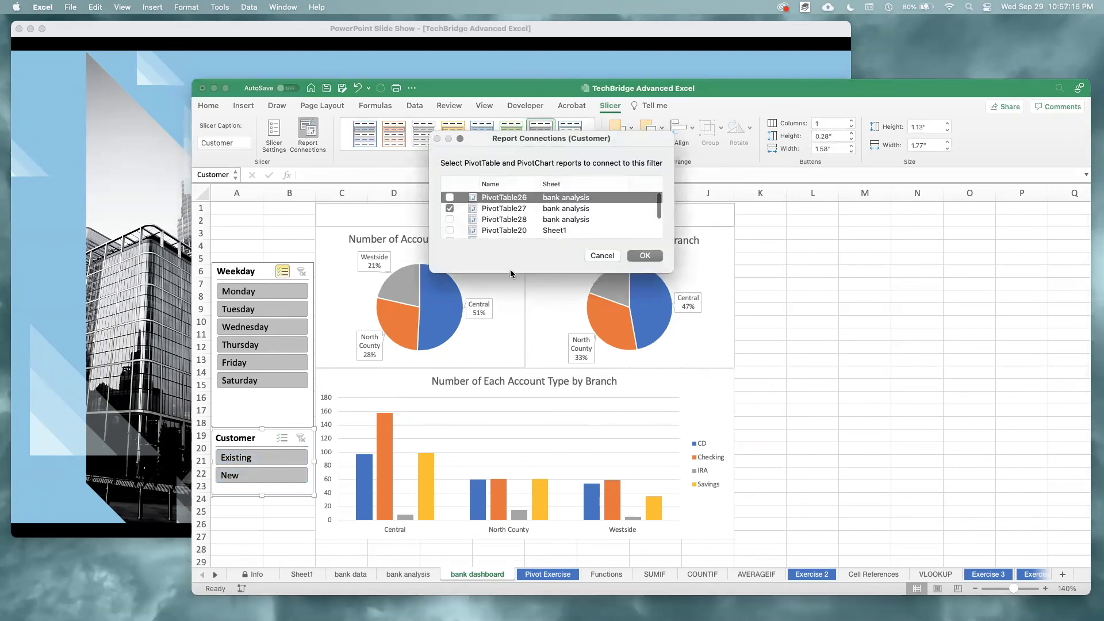
left_click_drag(511, 271, 511, 374)
left_click(449, 197)
left_click(450, 220)
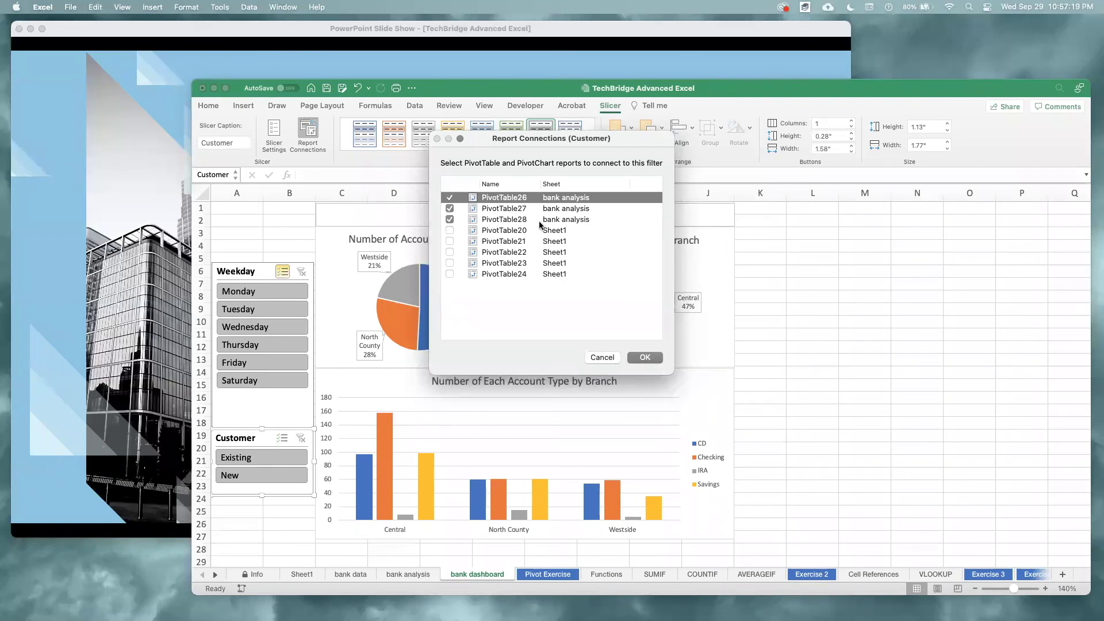
left_click(650, 358)
left_click(865, 298)
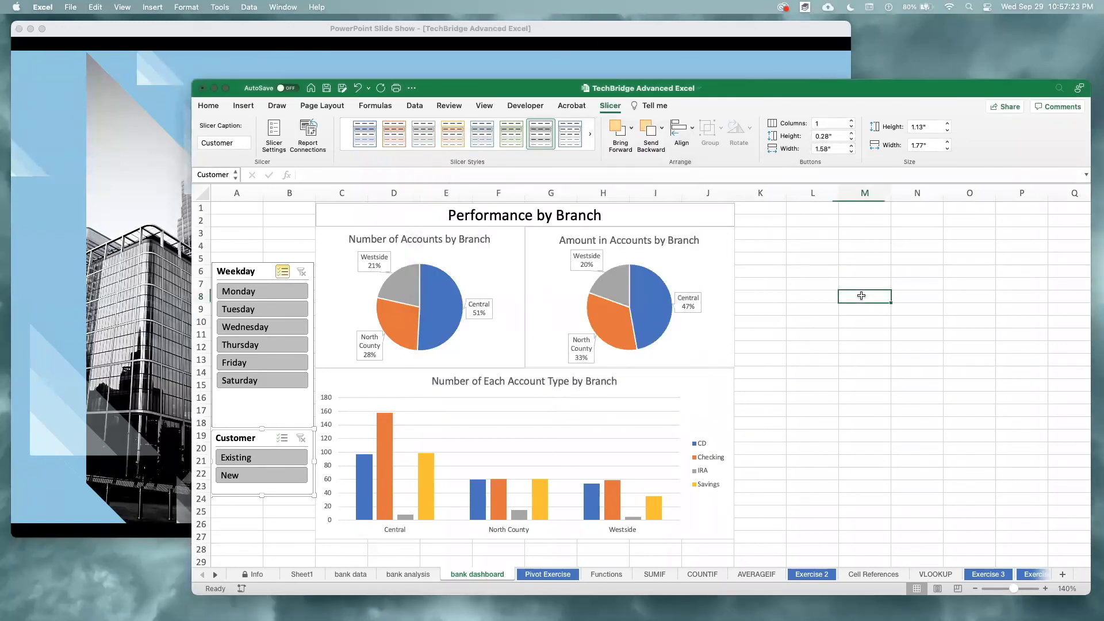
Turn off multi-select in the Weekday slicer and filter the dashboard's charts by Friday and Existing customers.
left_click(281, 271)
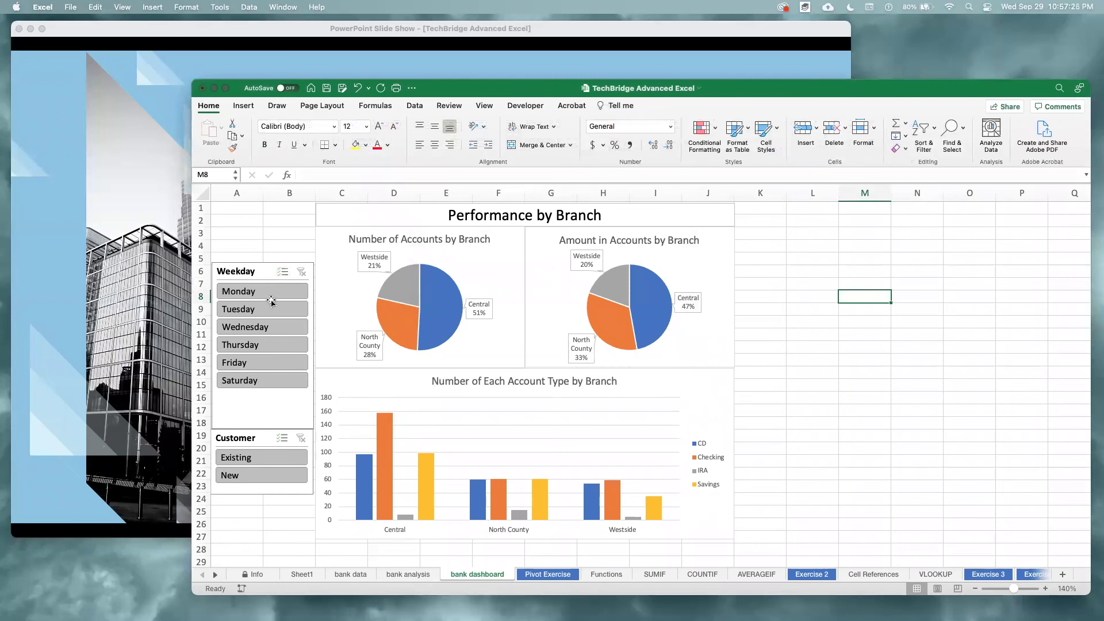
left_click(253, 365)
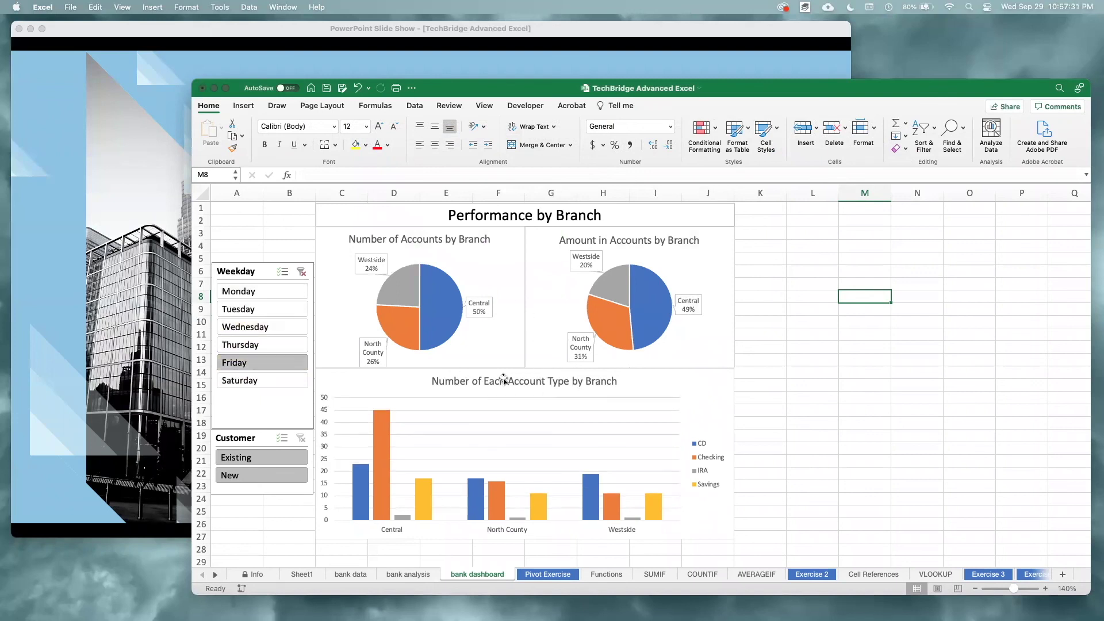
left_click(285, 457)
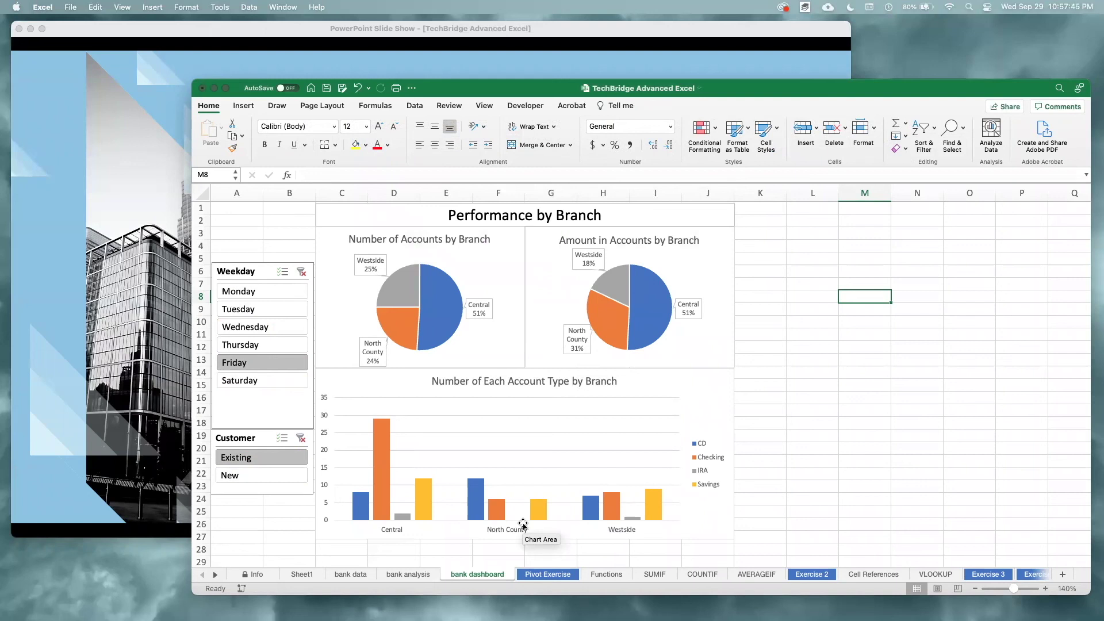
Clear the filters on both the Weekday and Customer slicers.
left_click(300, 271)
left_click(299, 438)
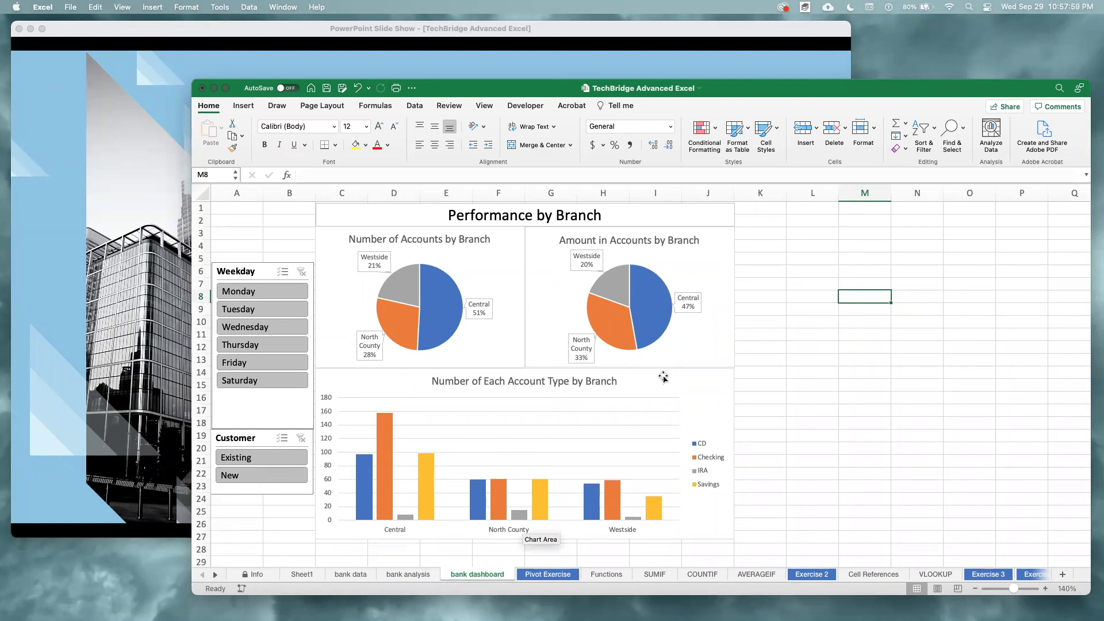
Advance the PowerPoint slide show to the Exercise Task slide, and return to Excel to view the Pivot Exercise sheet.
left_click(62, 349)
left_click(536, 330)
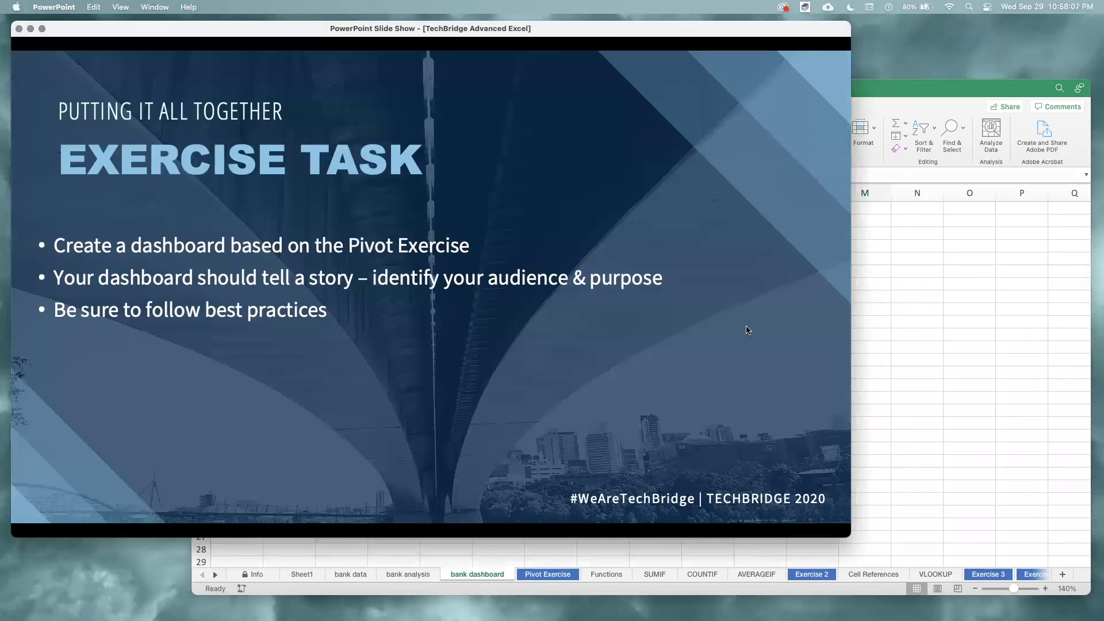
left_click(963, 338)
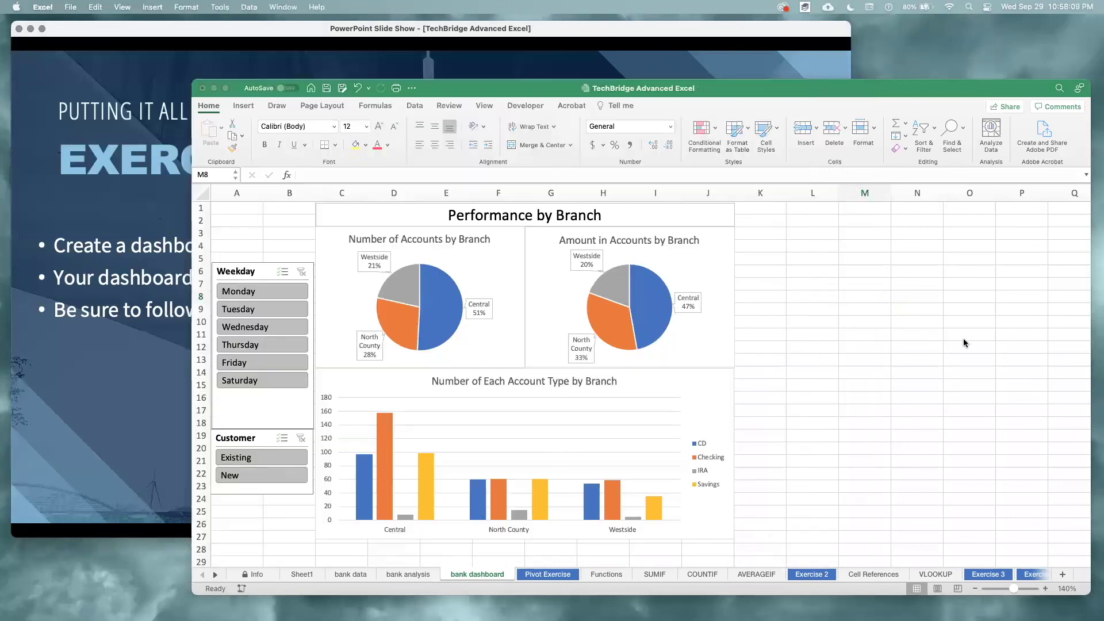
left_click(568, 574)
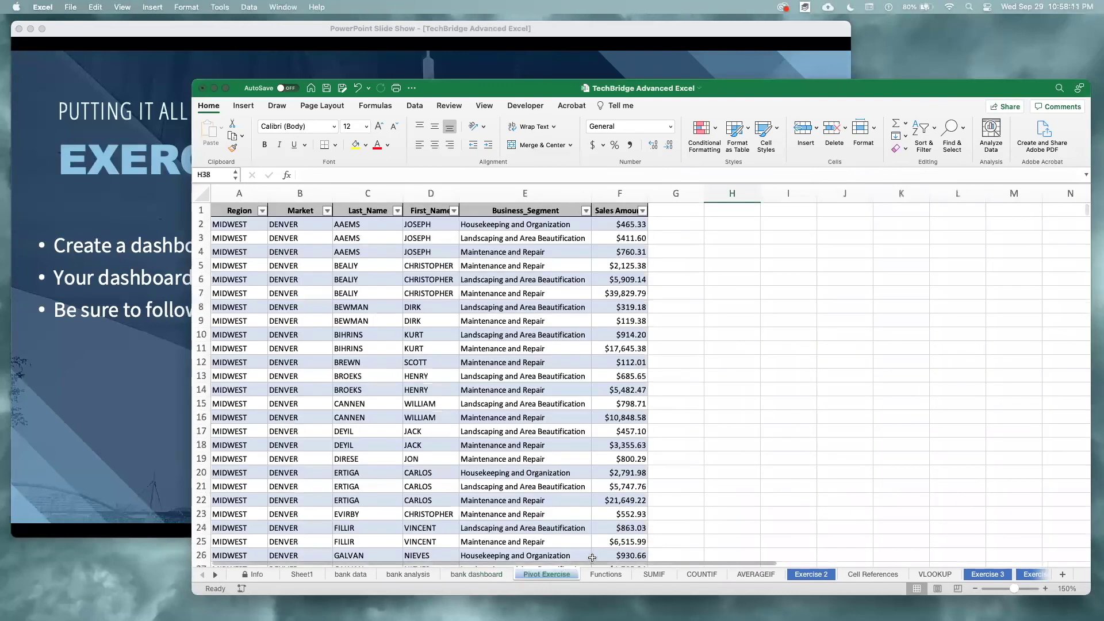
Return to the PowerPoint slide show and advance it to the Mini-Project slide with its task list revealed.
left_click(123, 387)
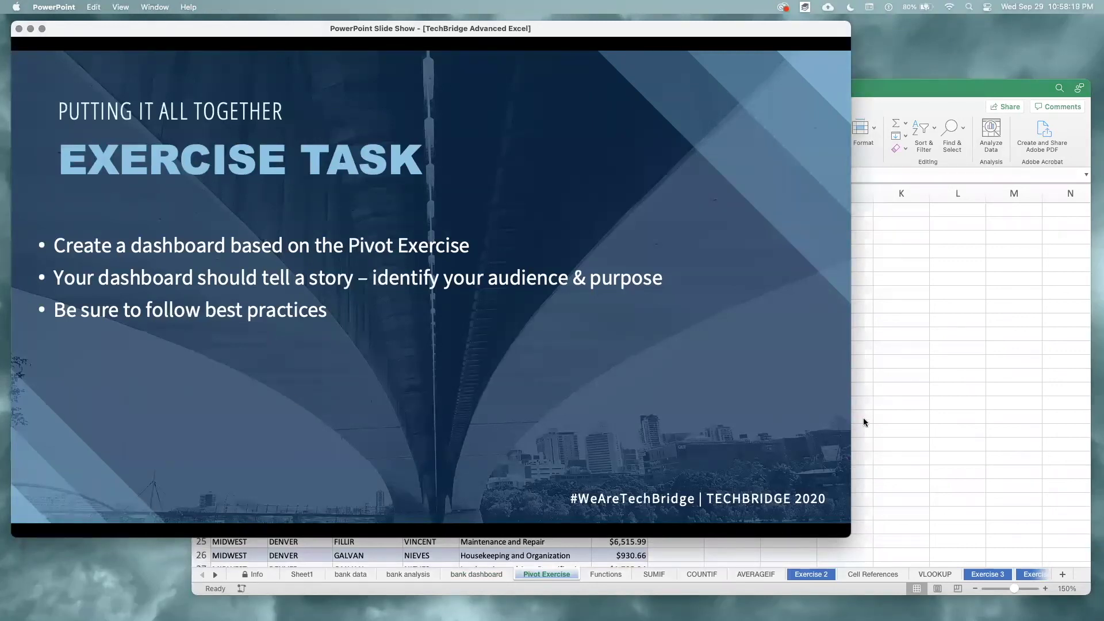
left_click(888, 411)
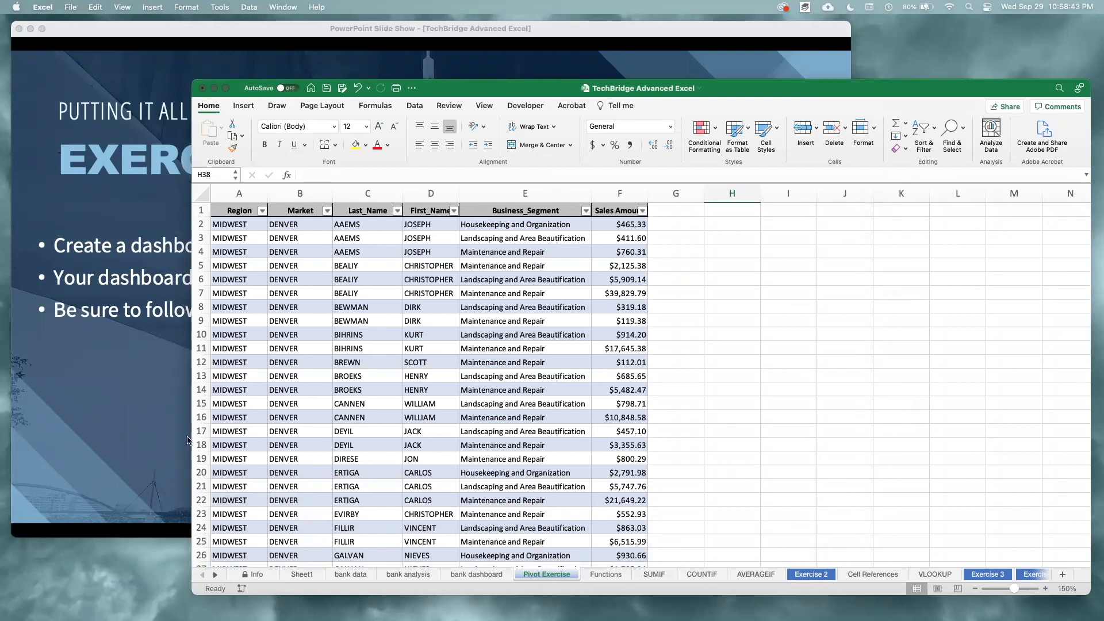
left_click(149, 438)
left_click(149, 440)
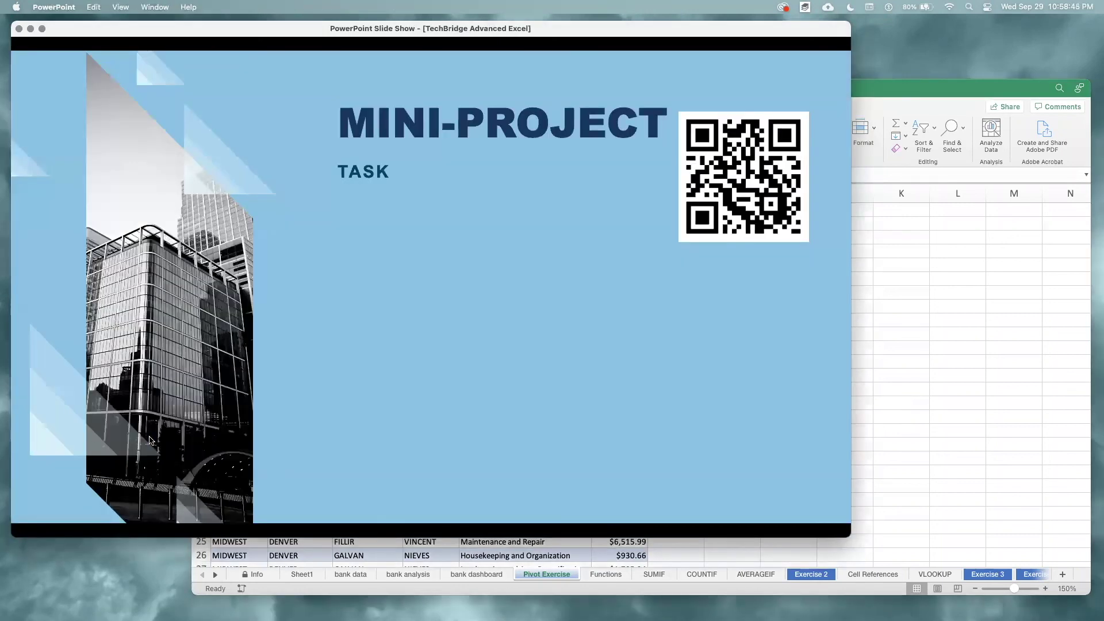
left_click(399, 434)
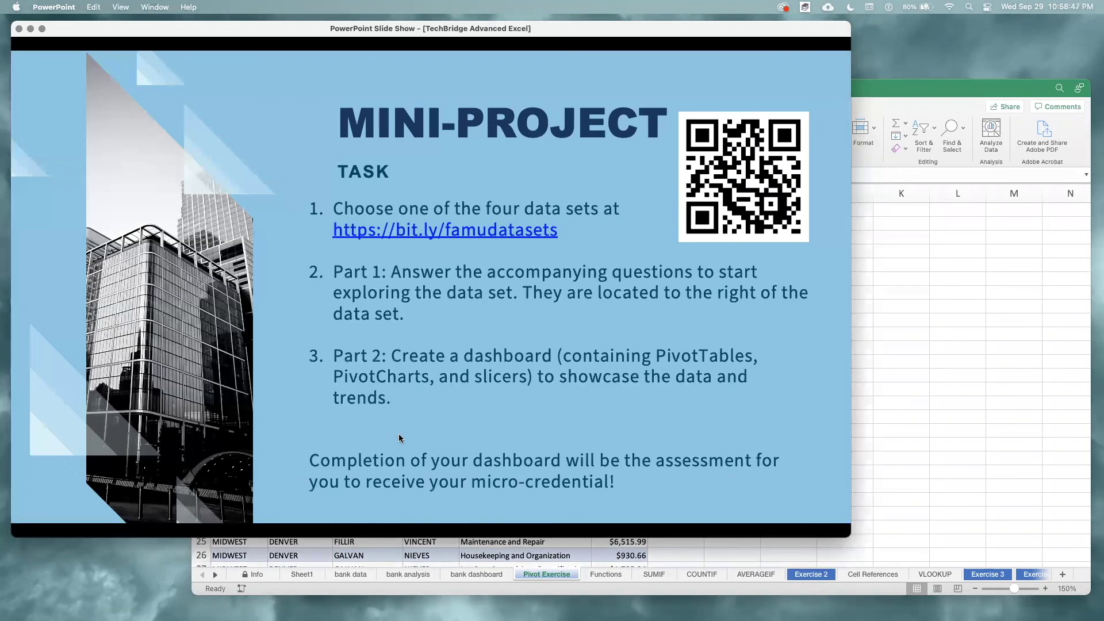
Go back to the Exercise Task slide and return to the Mini-Project slide.
key("Left")
key("Left")
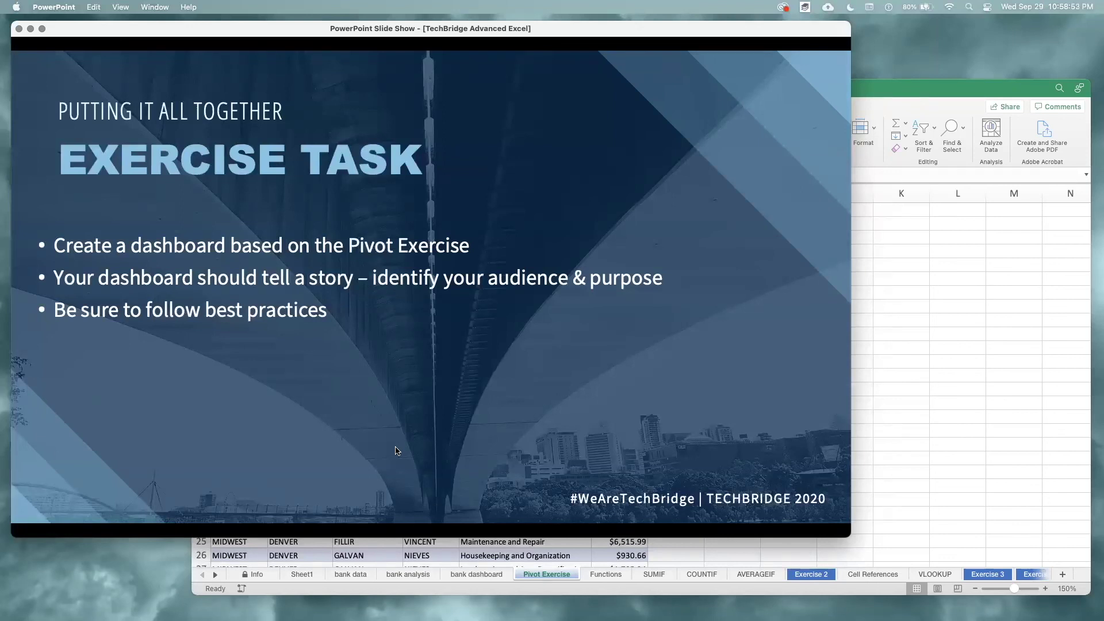
key("Right")
key("Right")
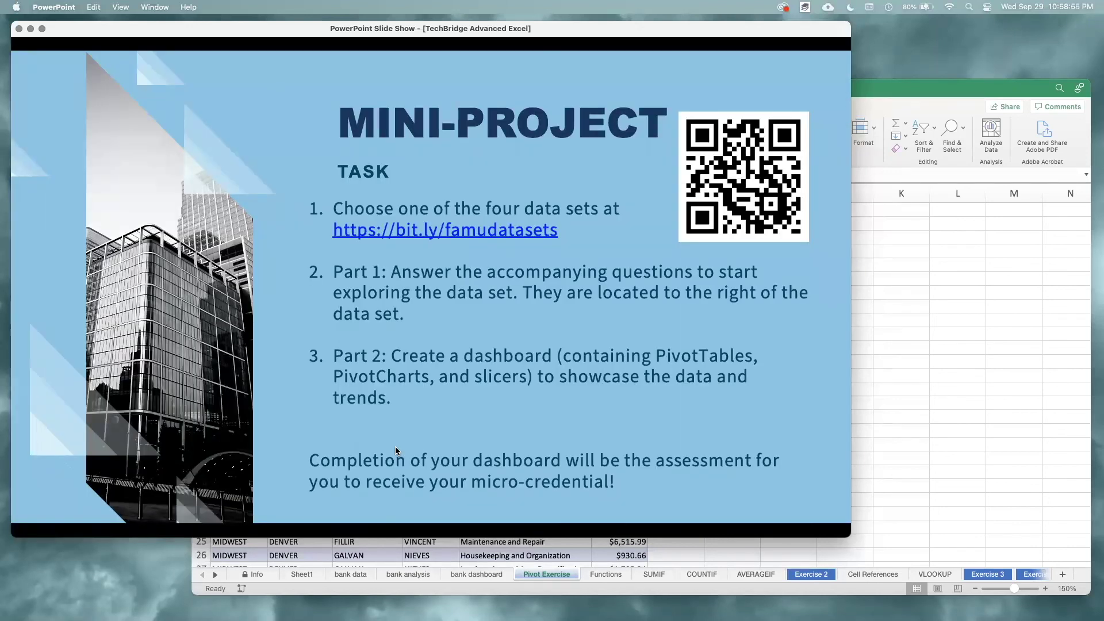